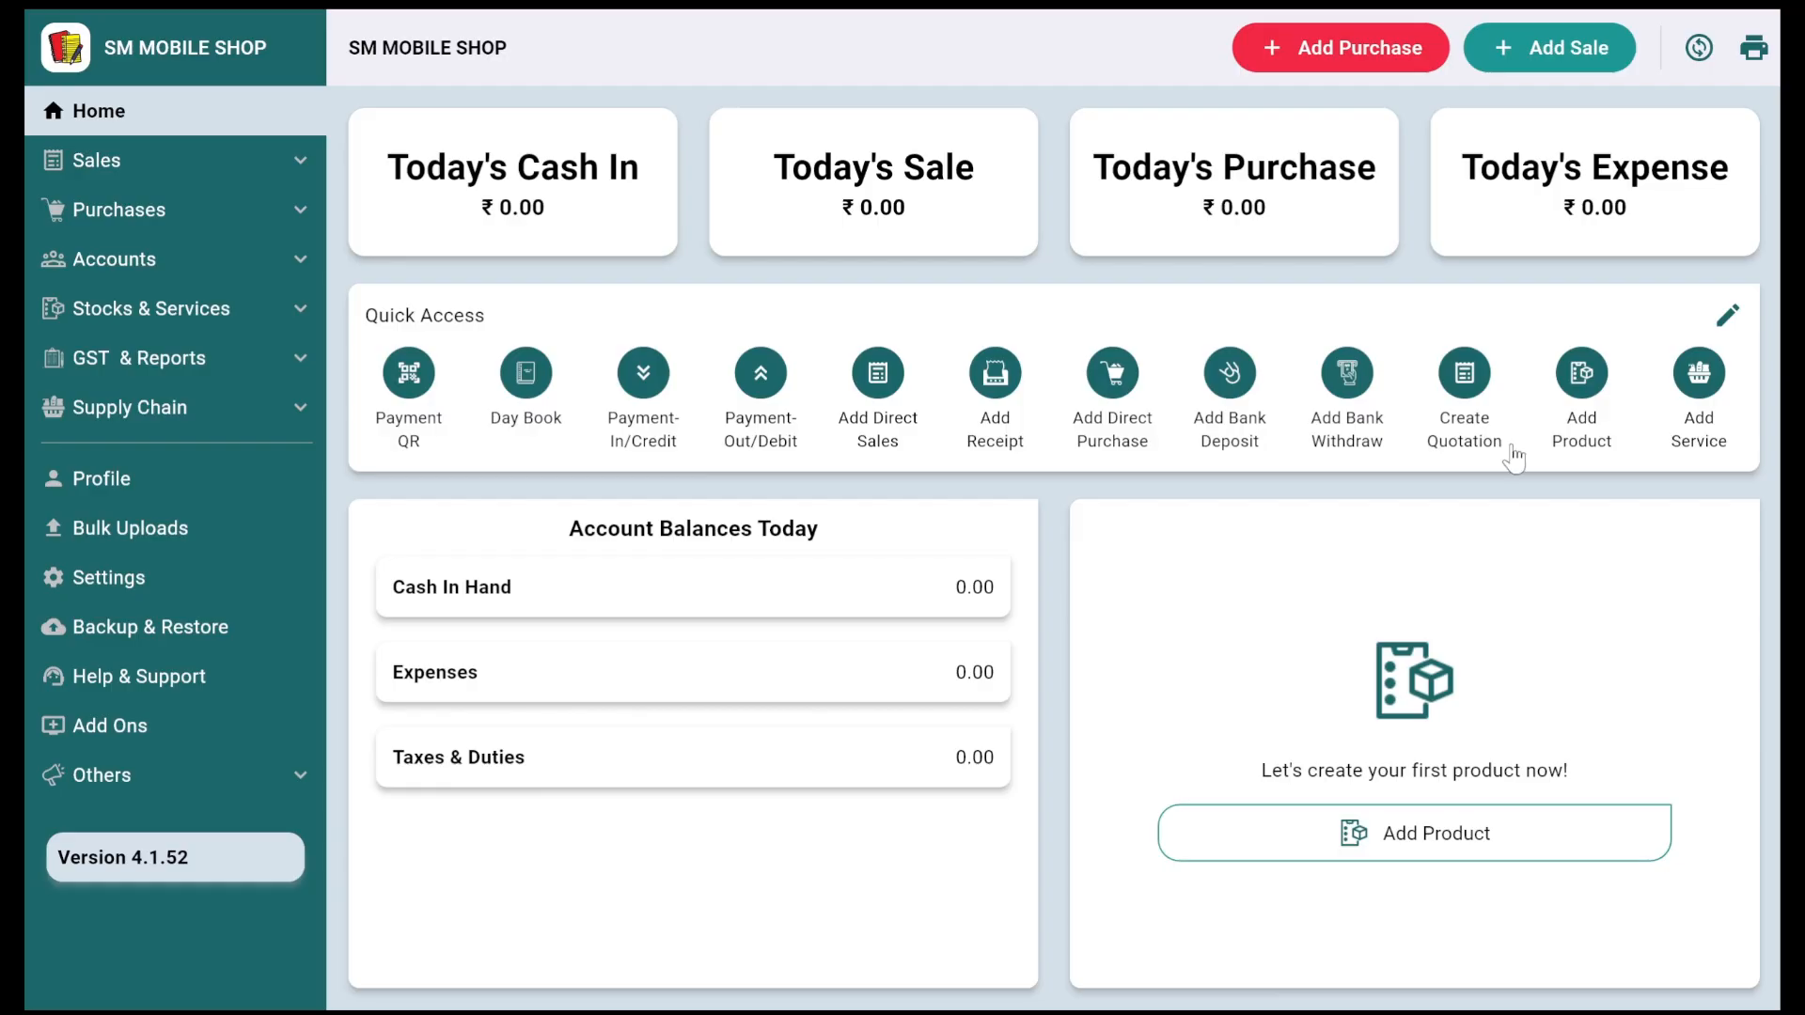
Step: Enable Show Electronic Servicing Section under Settings > Others, save it, and reload the firm via Change Firm
left_click(181, 577)
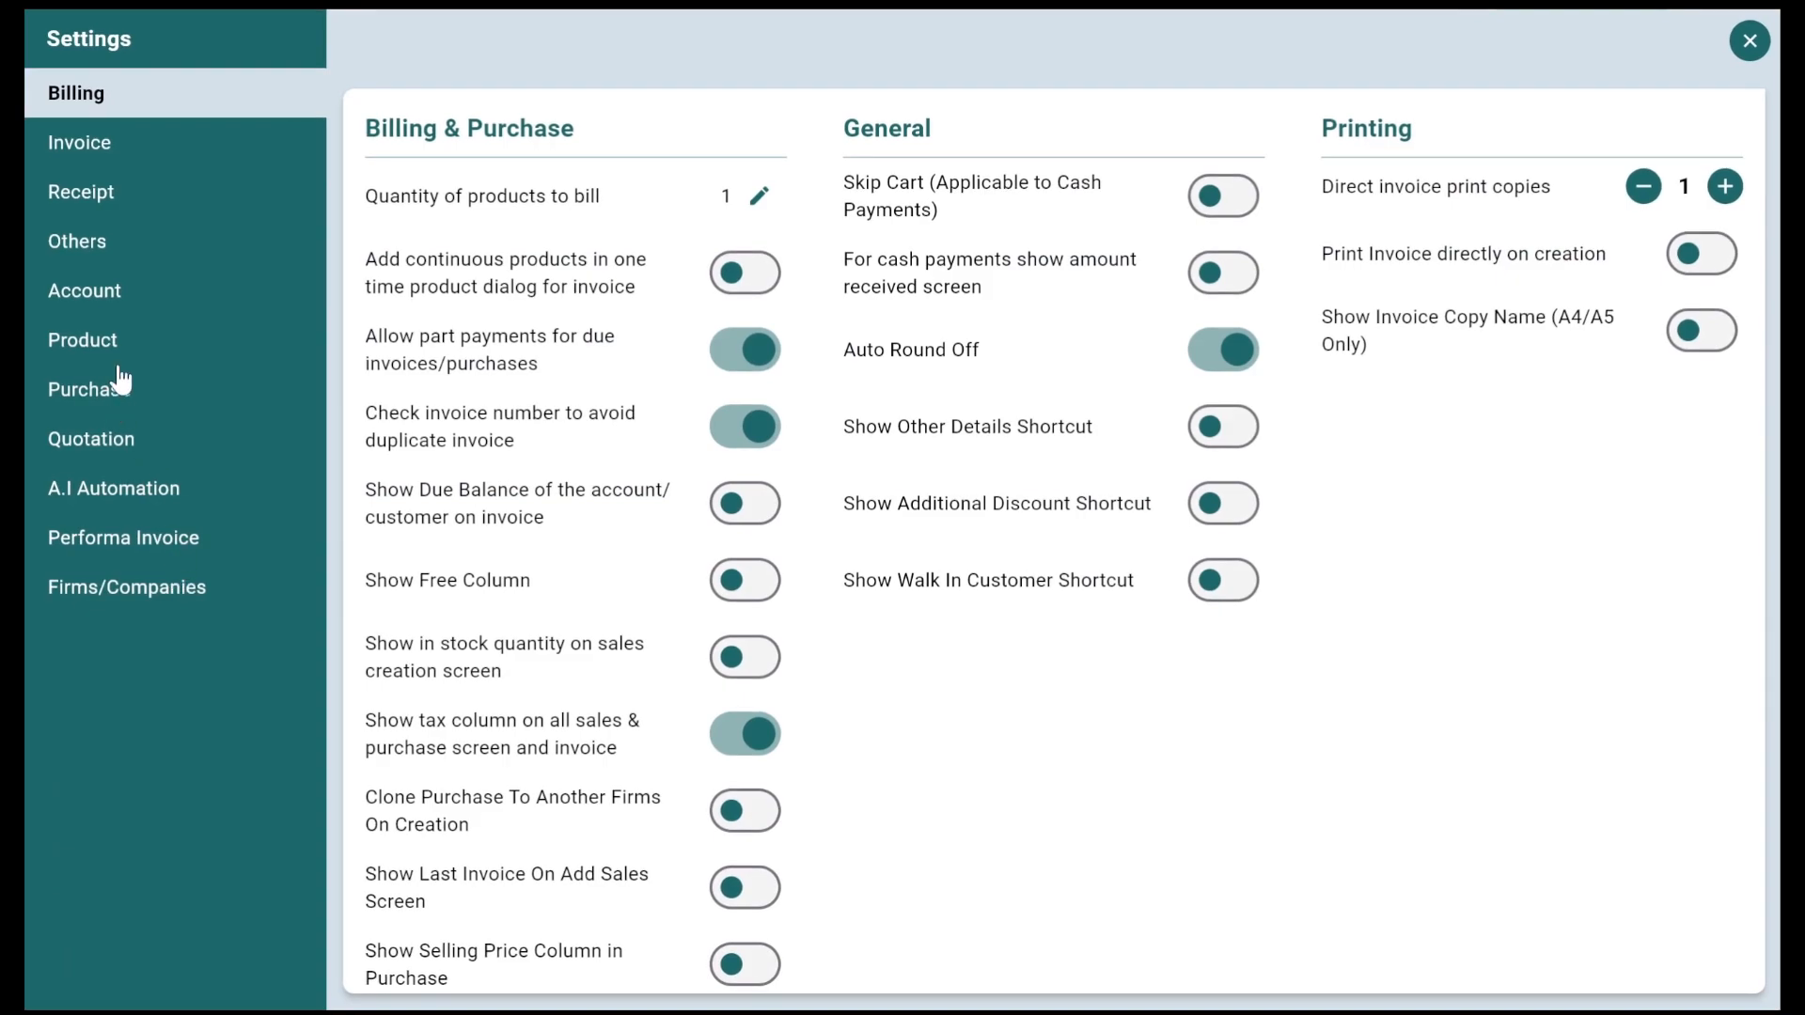
left_click(108, 250)
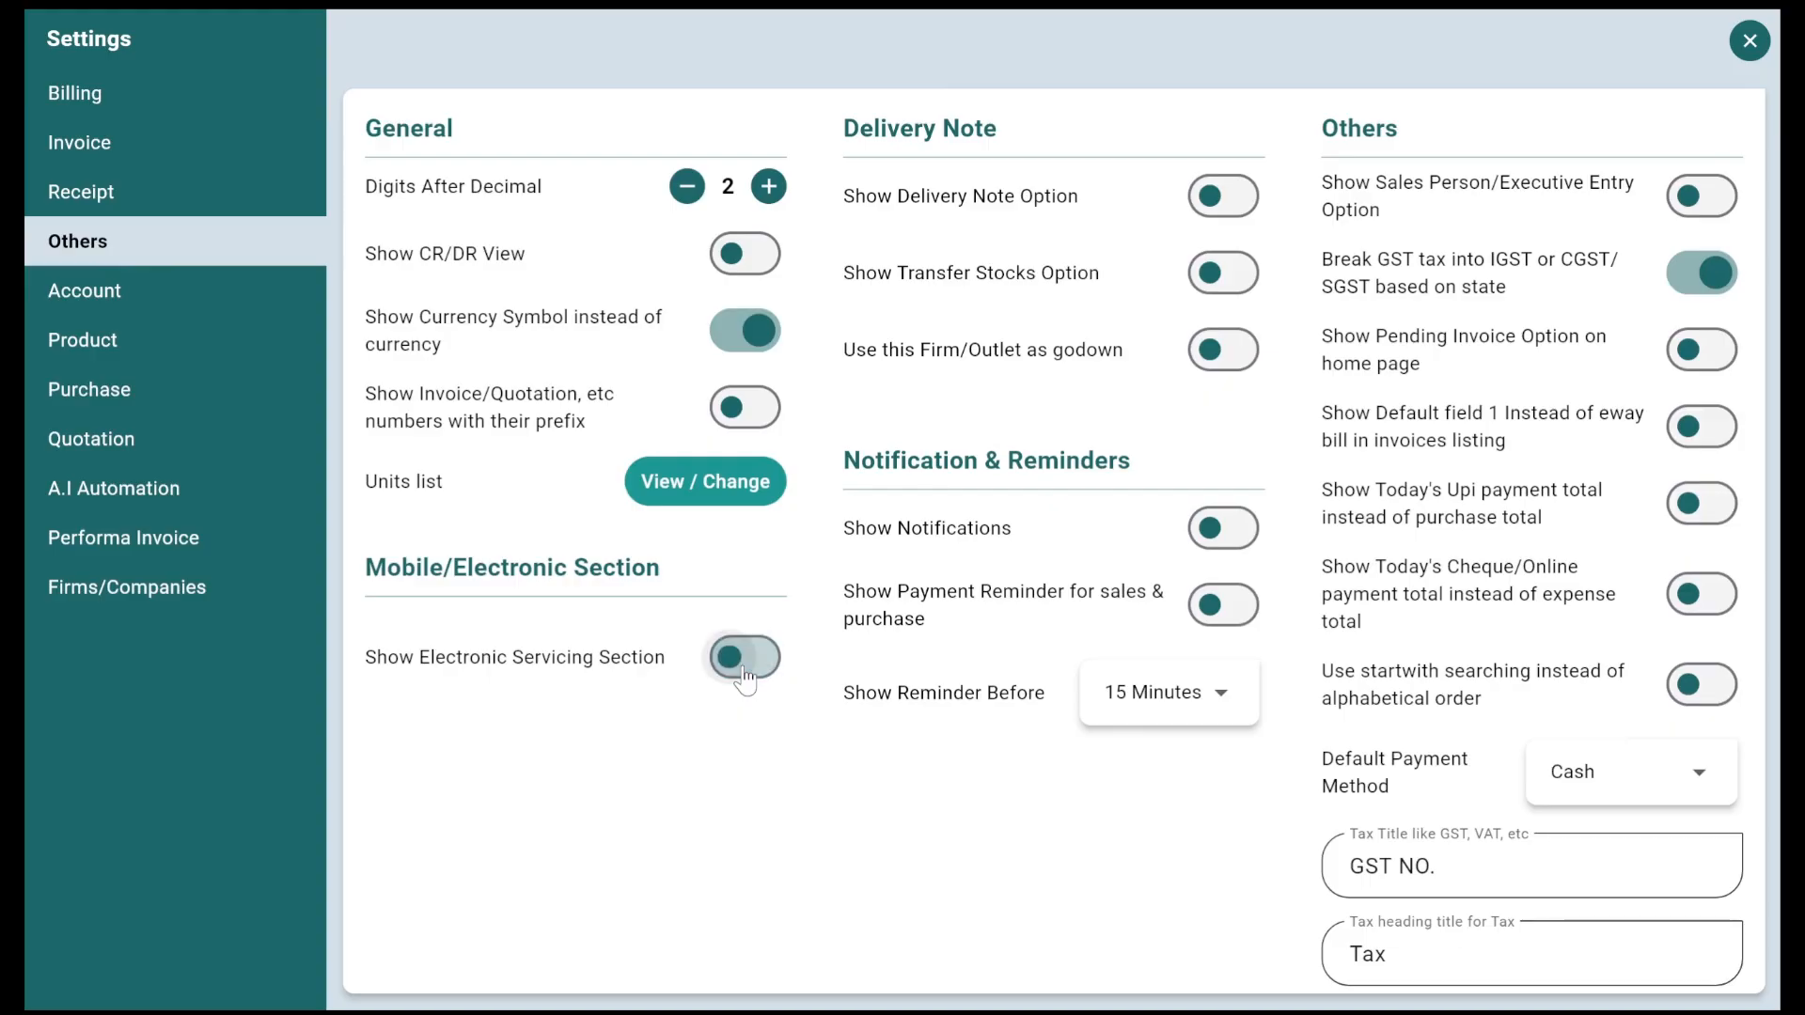
scroll(1237, 809, "down", 2)
left_click(1654, 978)
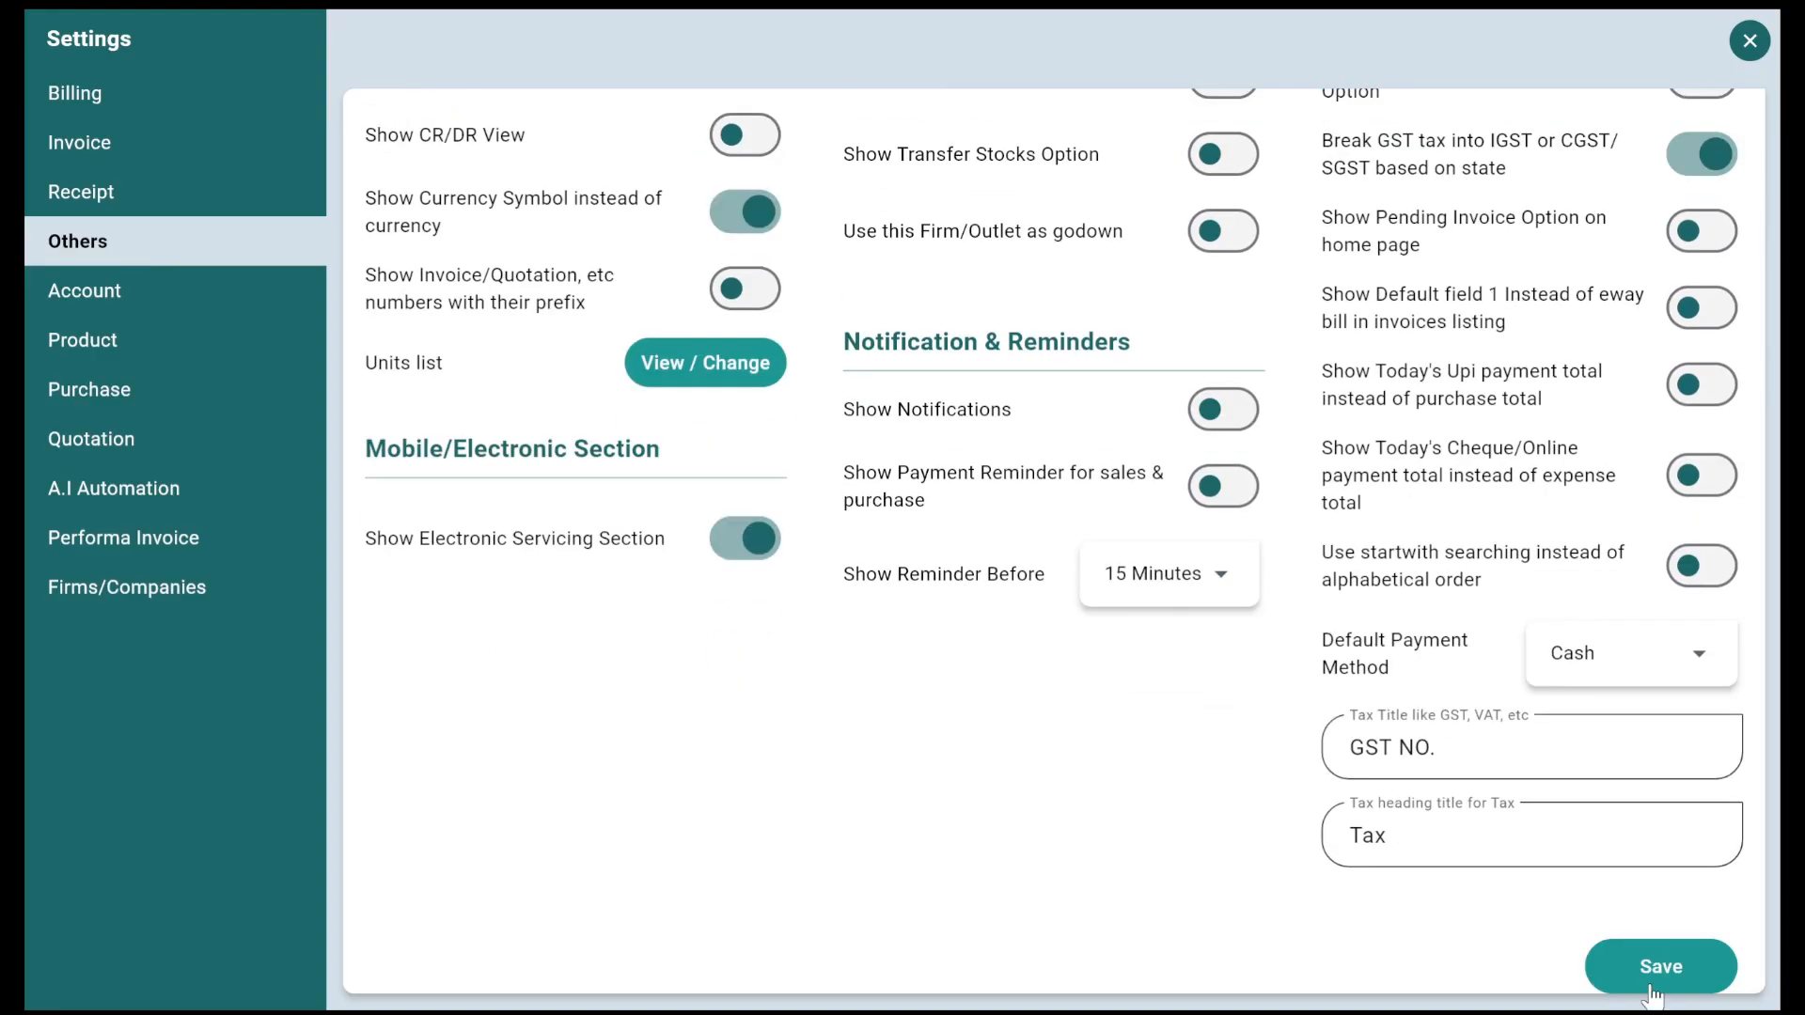
left_click(1754, 54)
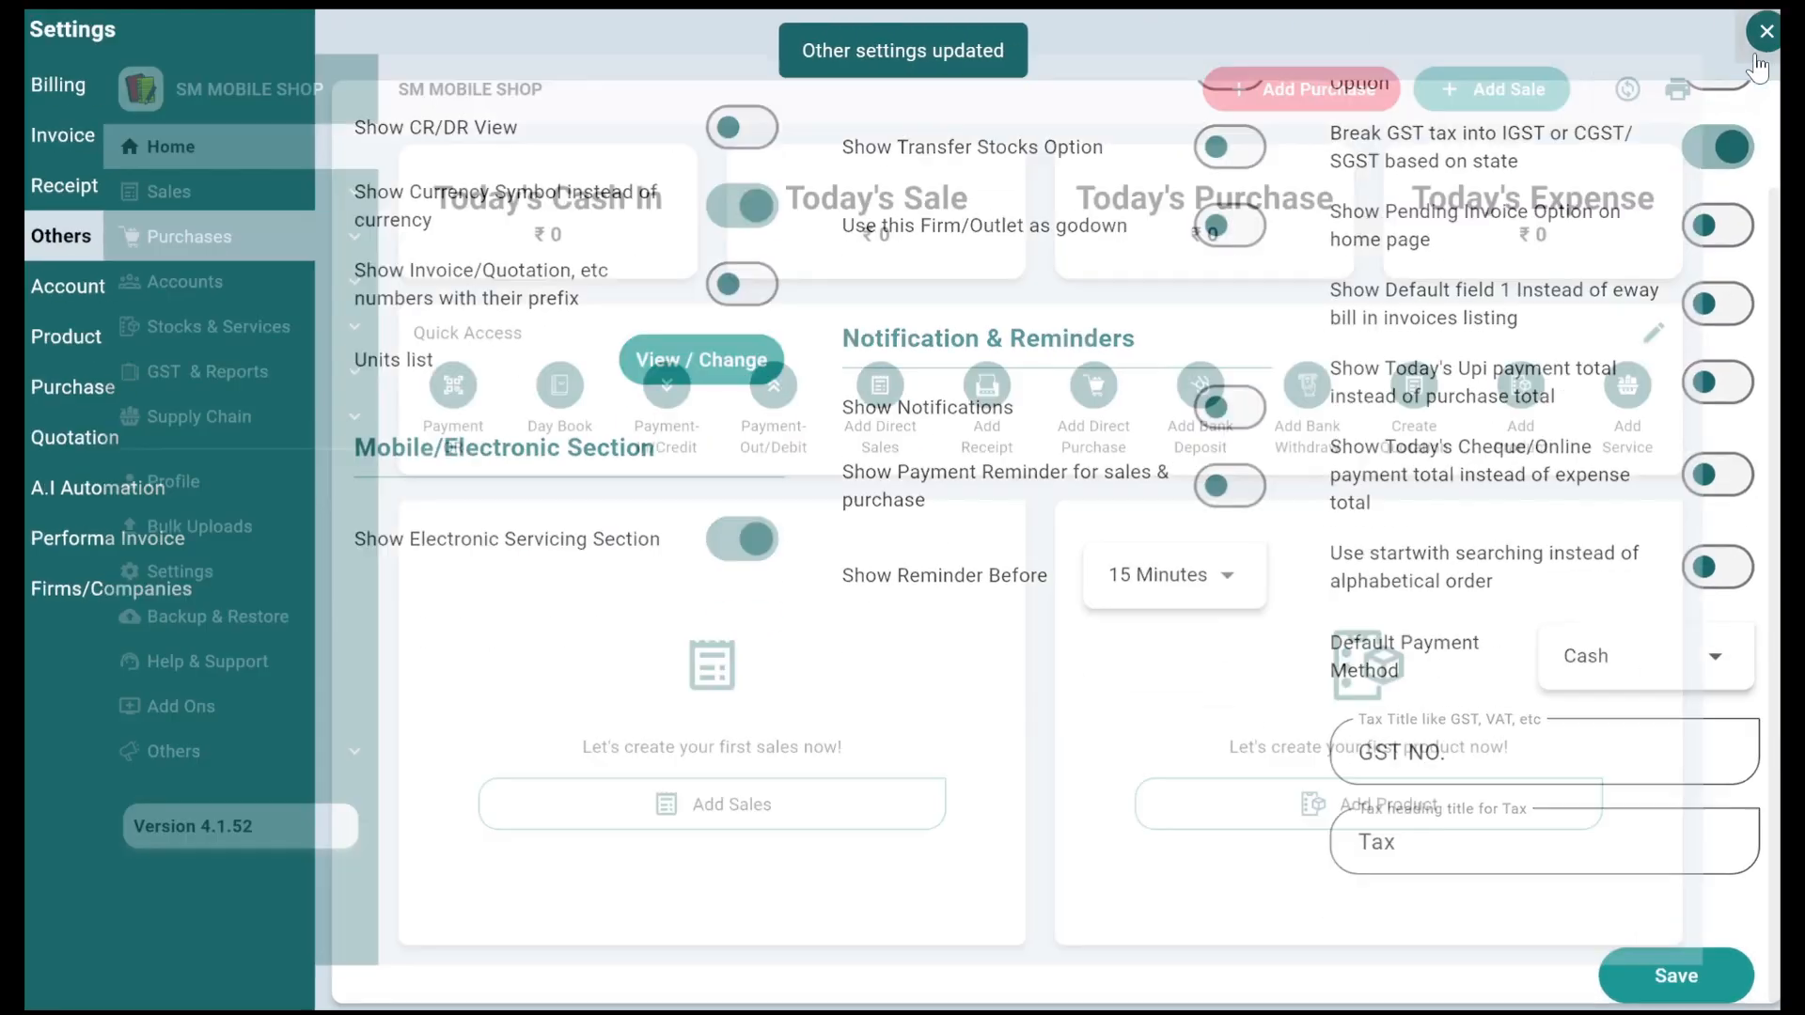
left_click(1695, 57)
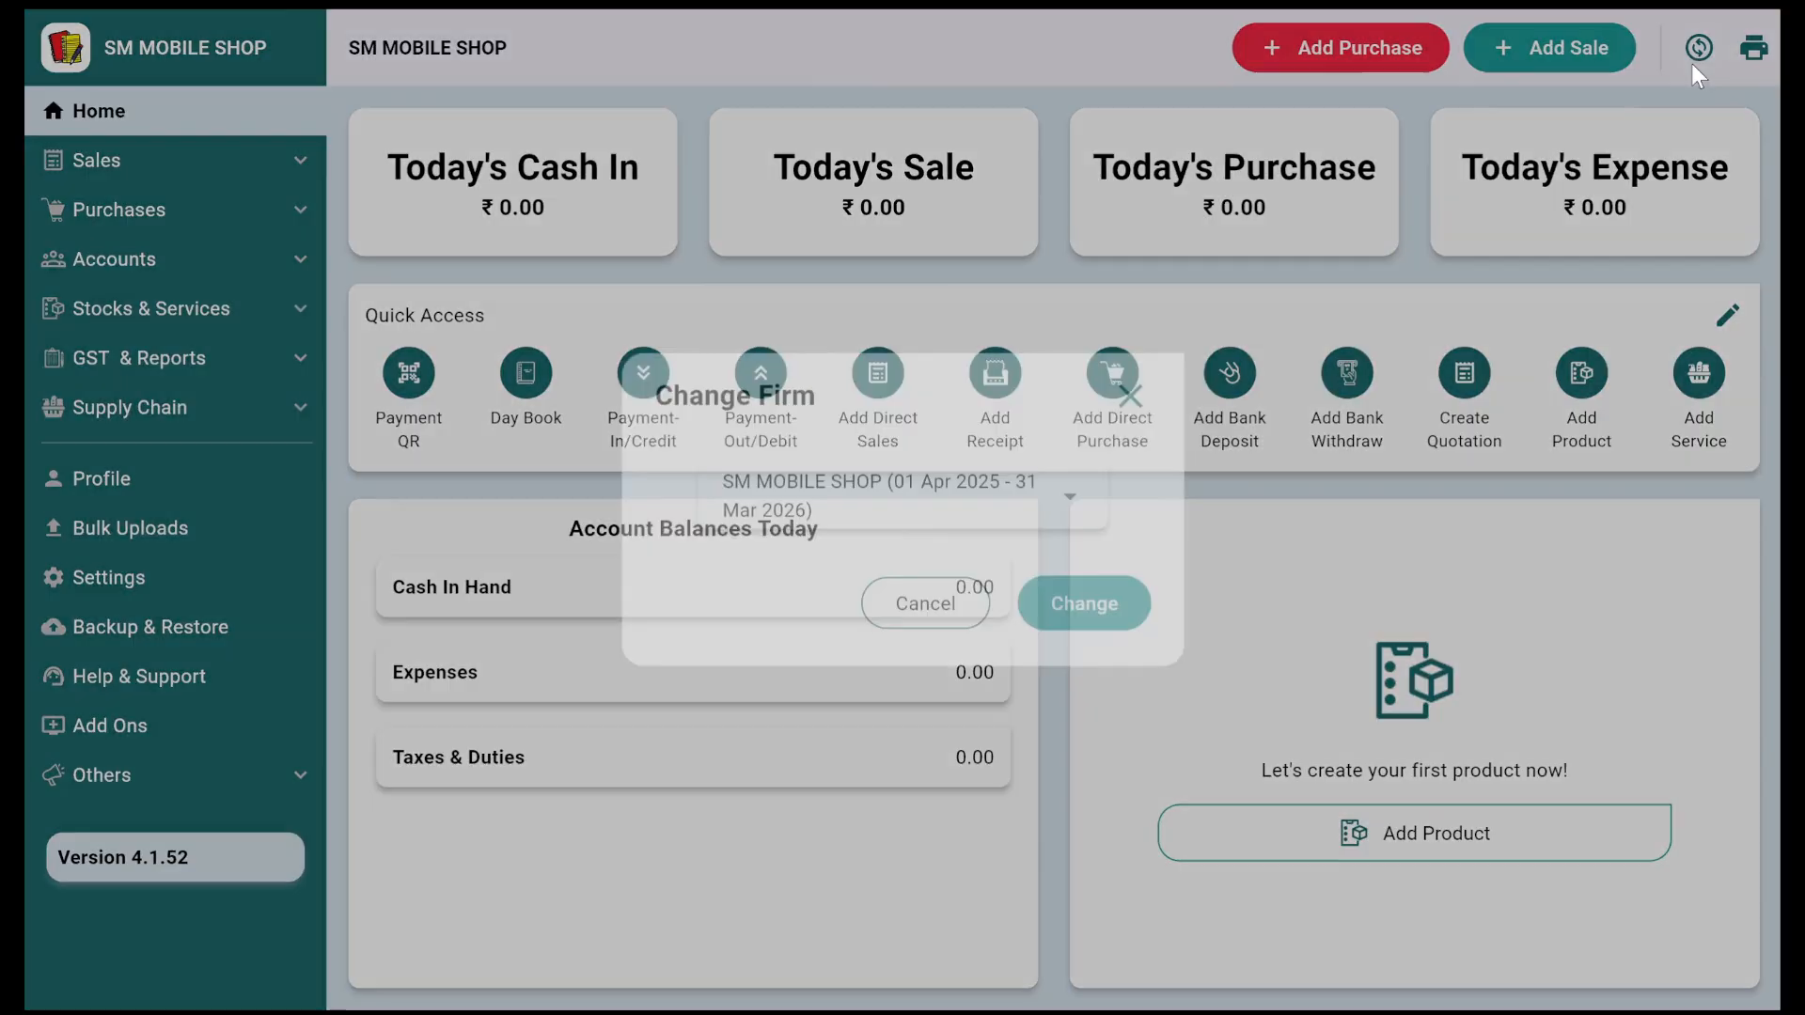
left_click(1120, 594)
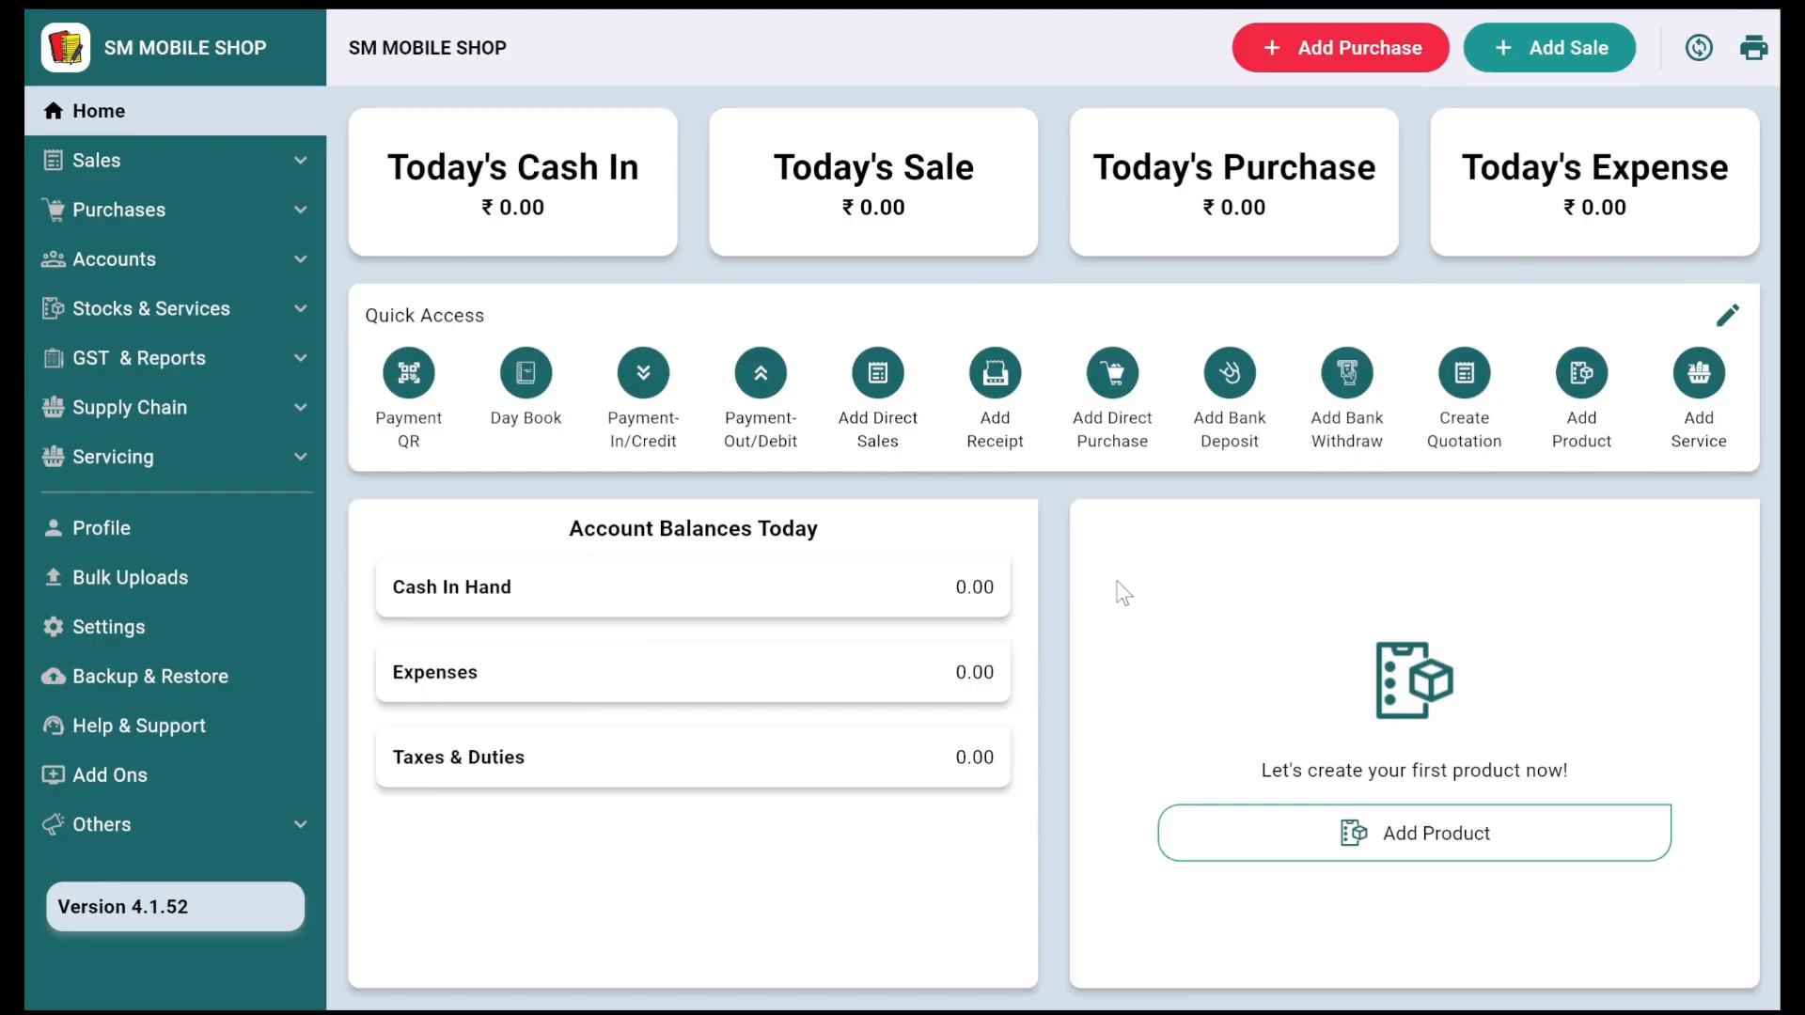
left_click(110, 461)
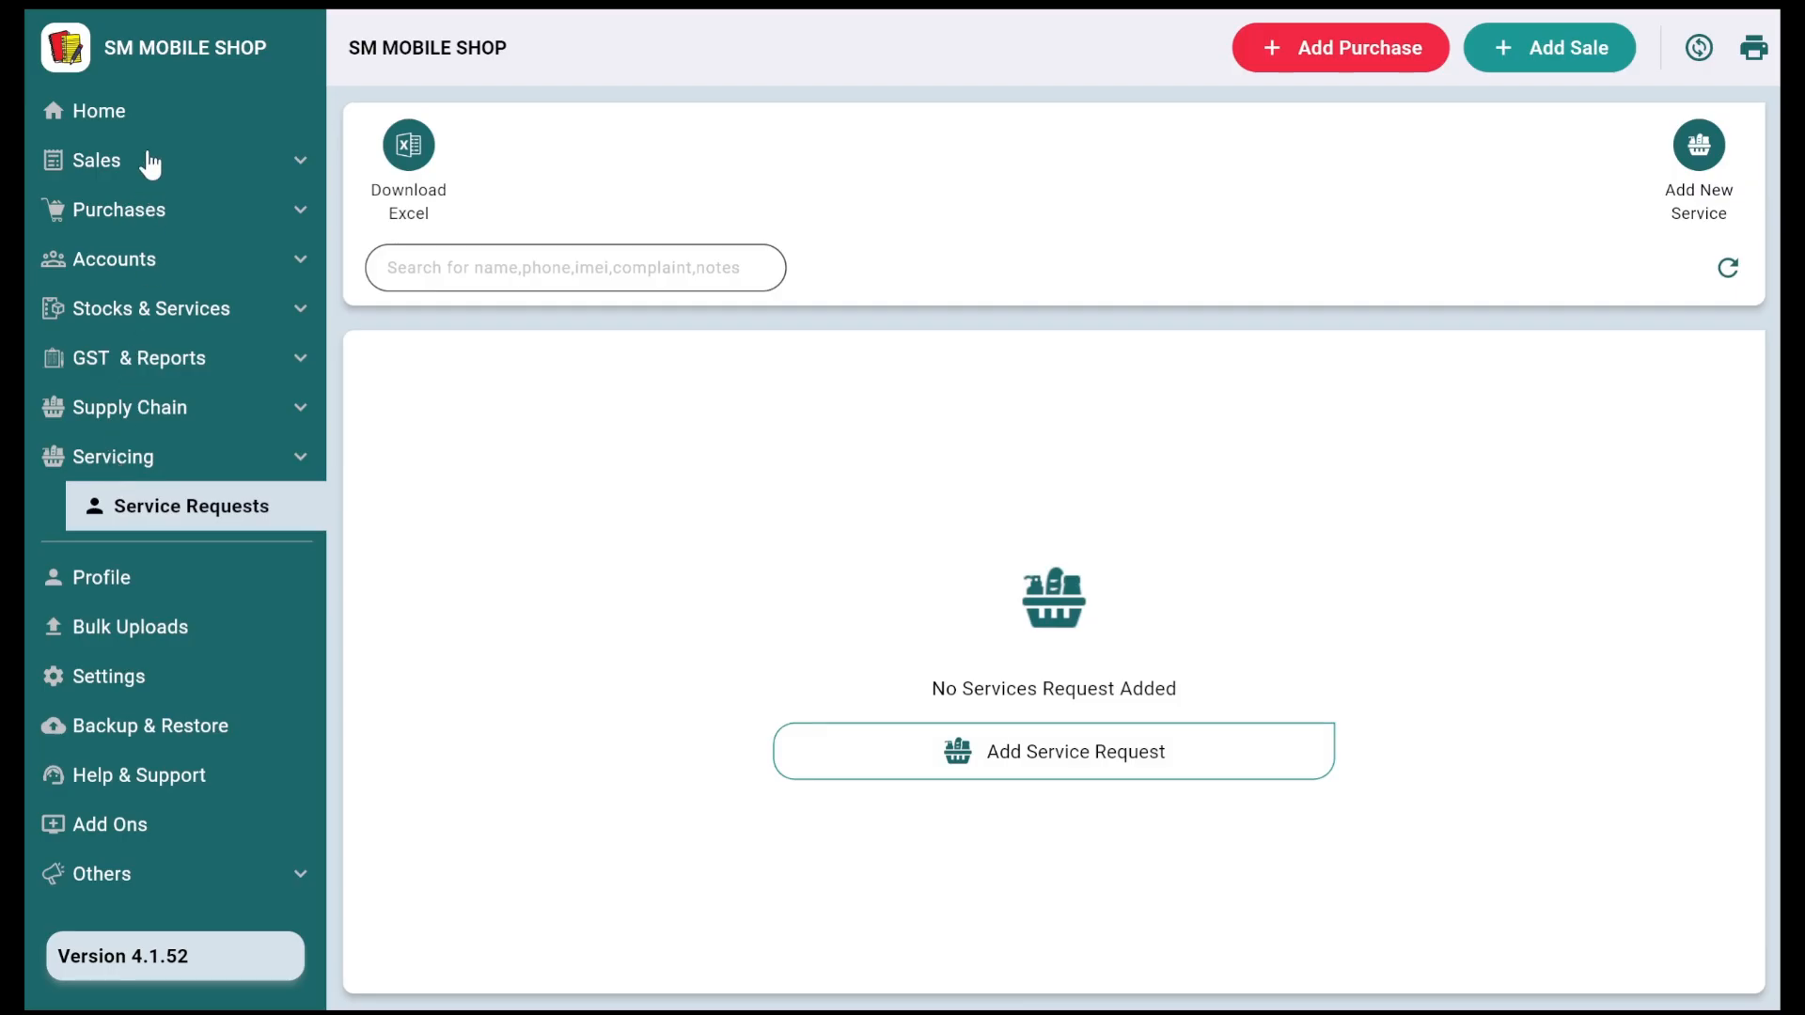
left_click(127, 111)
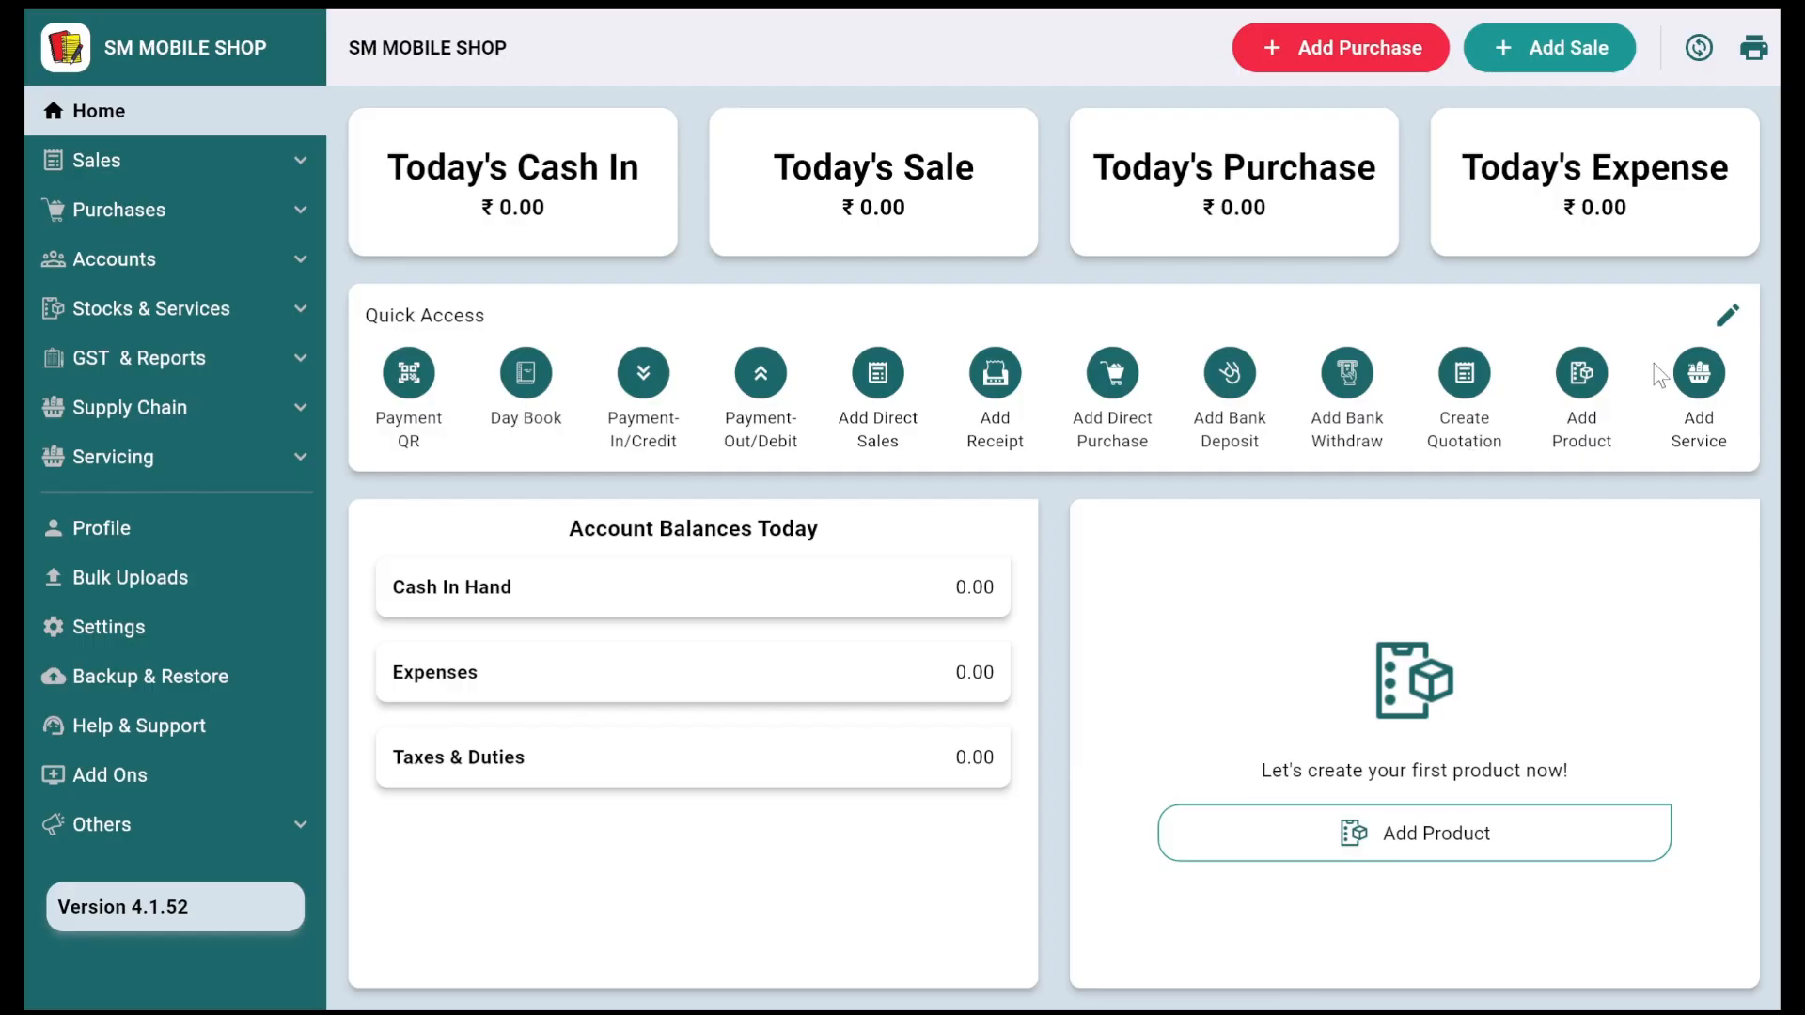
Step: Start a new product and create the product category VIVO
left_click(1567, 393)
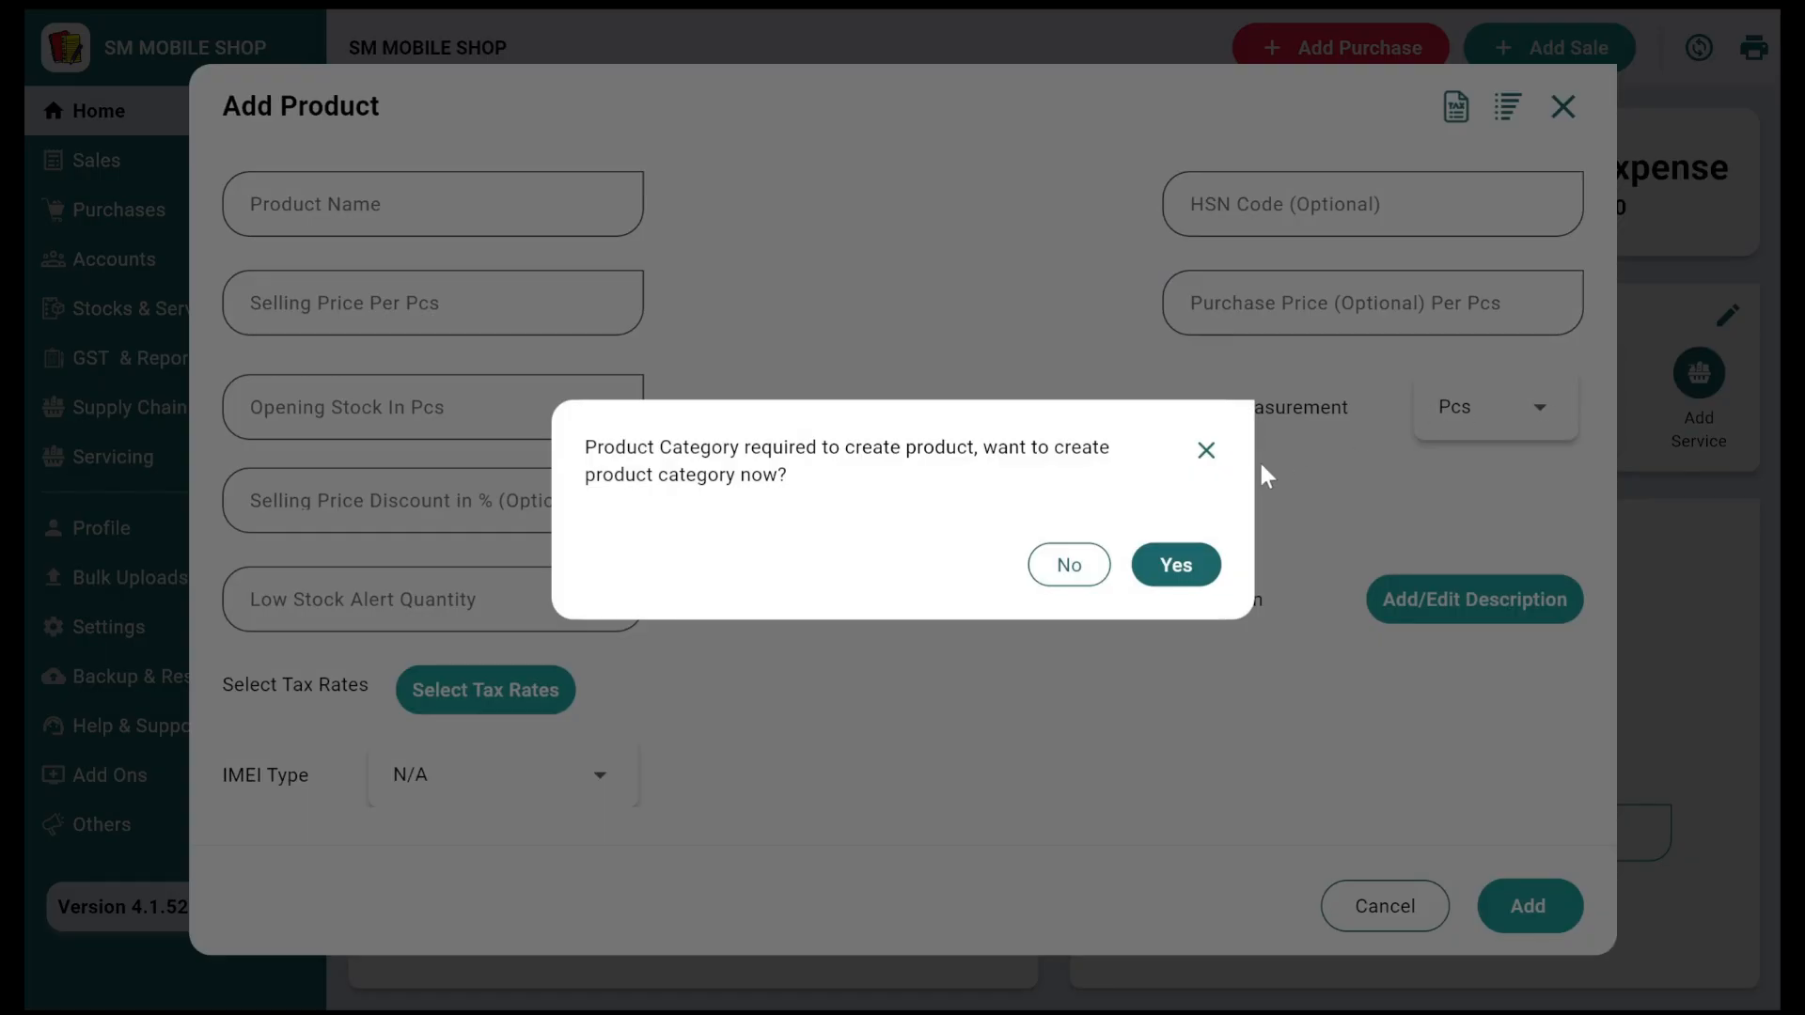
left_click(1180, 565)
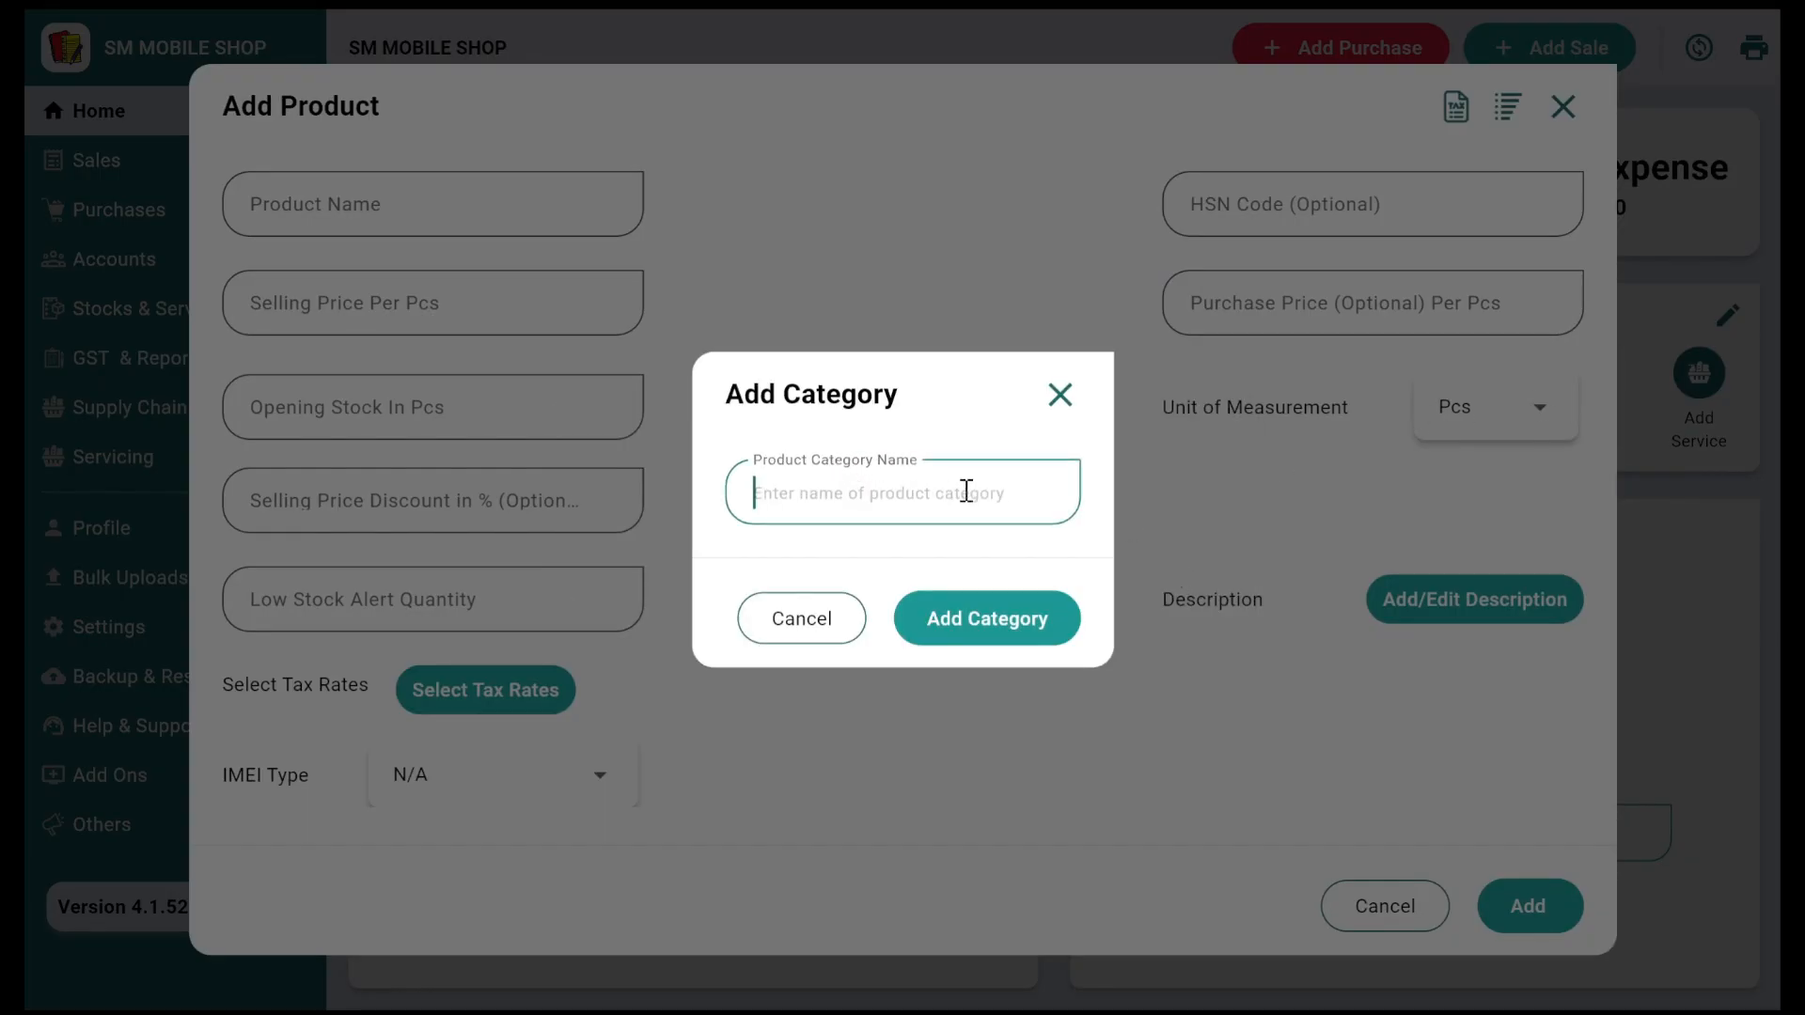
type("VIVO")
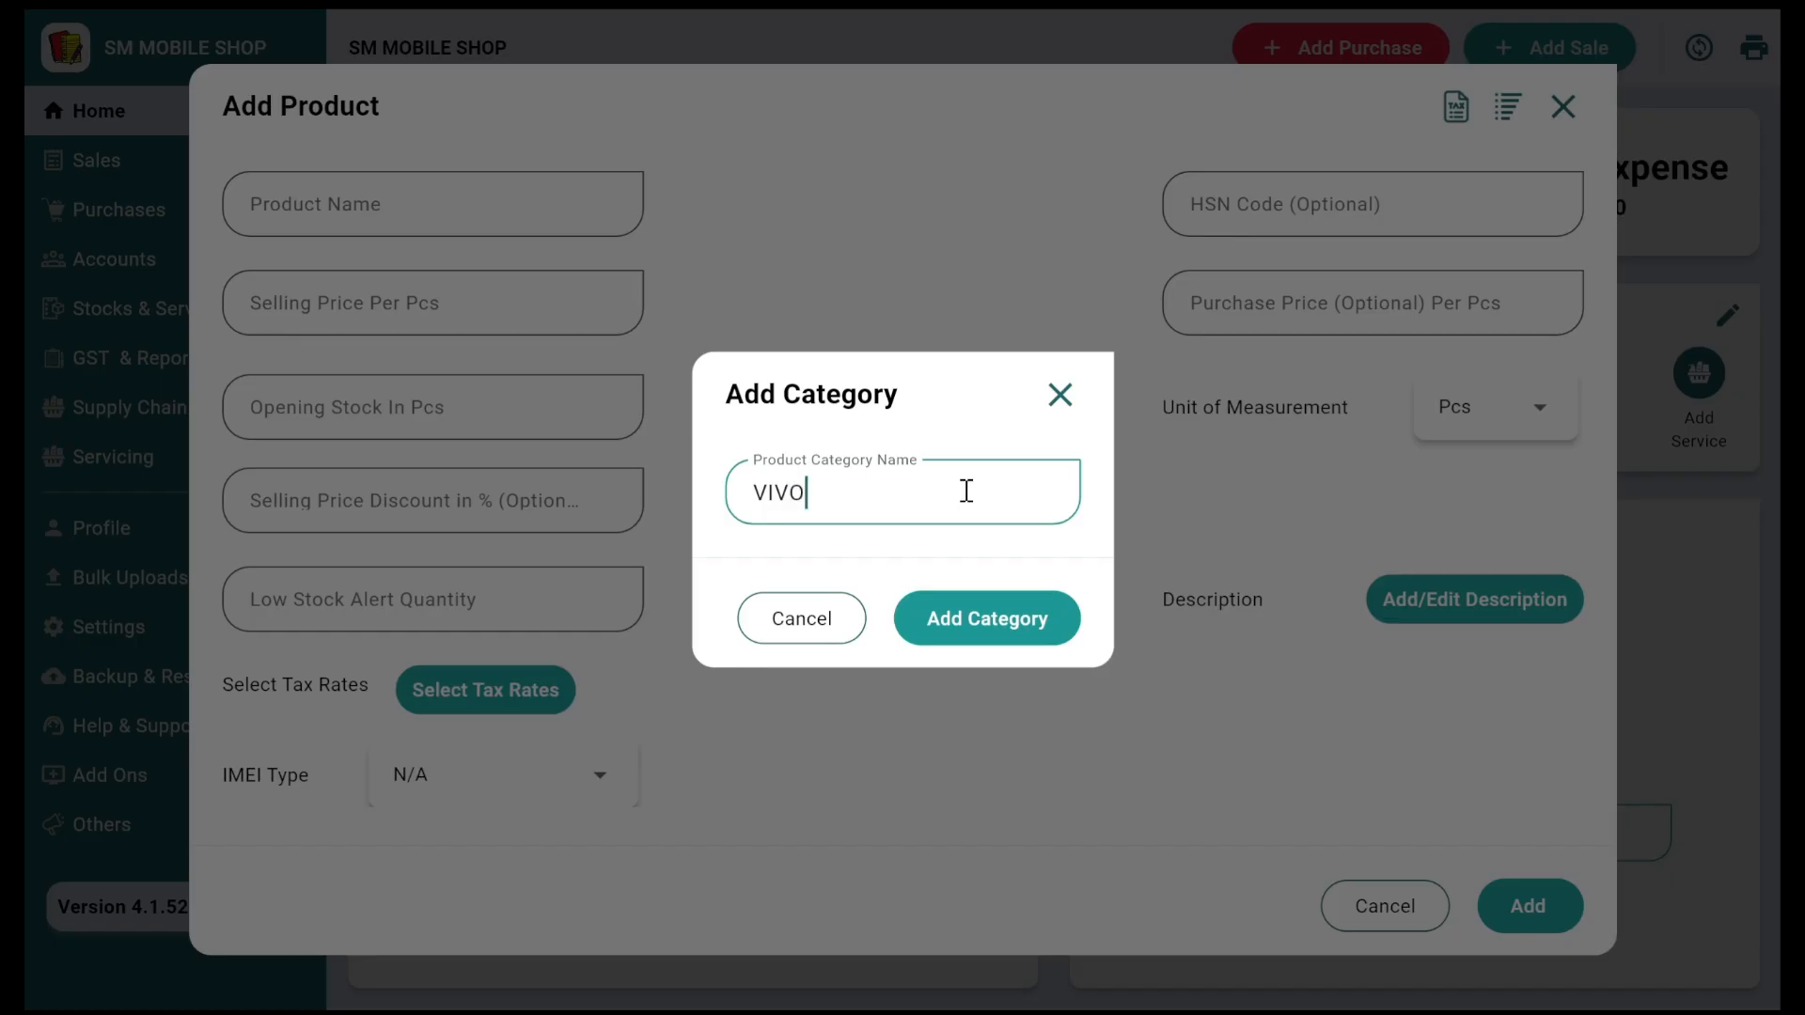
left_click(971, 639)
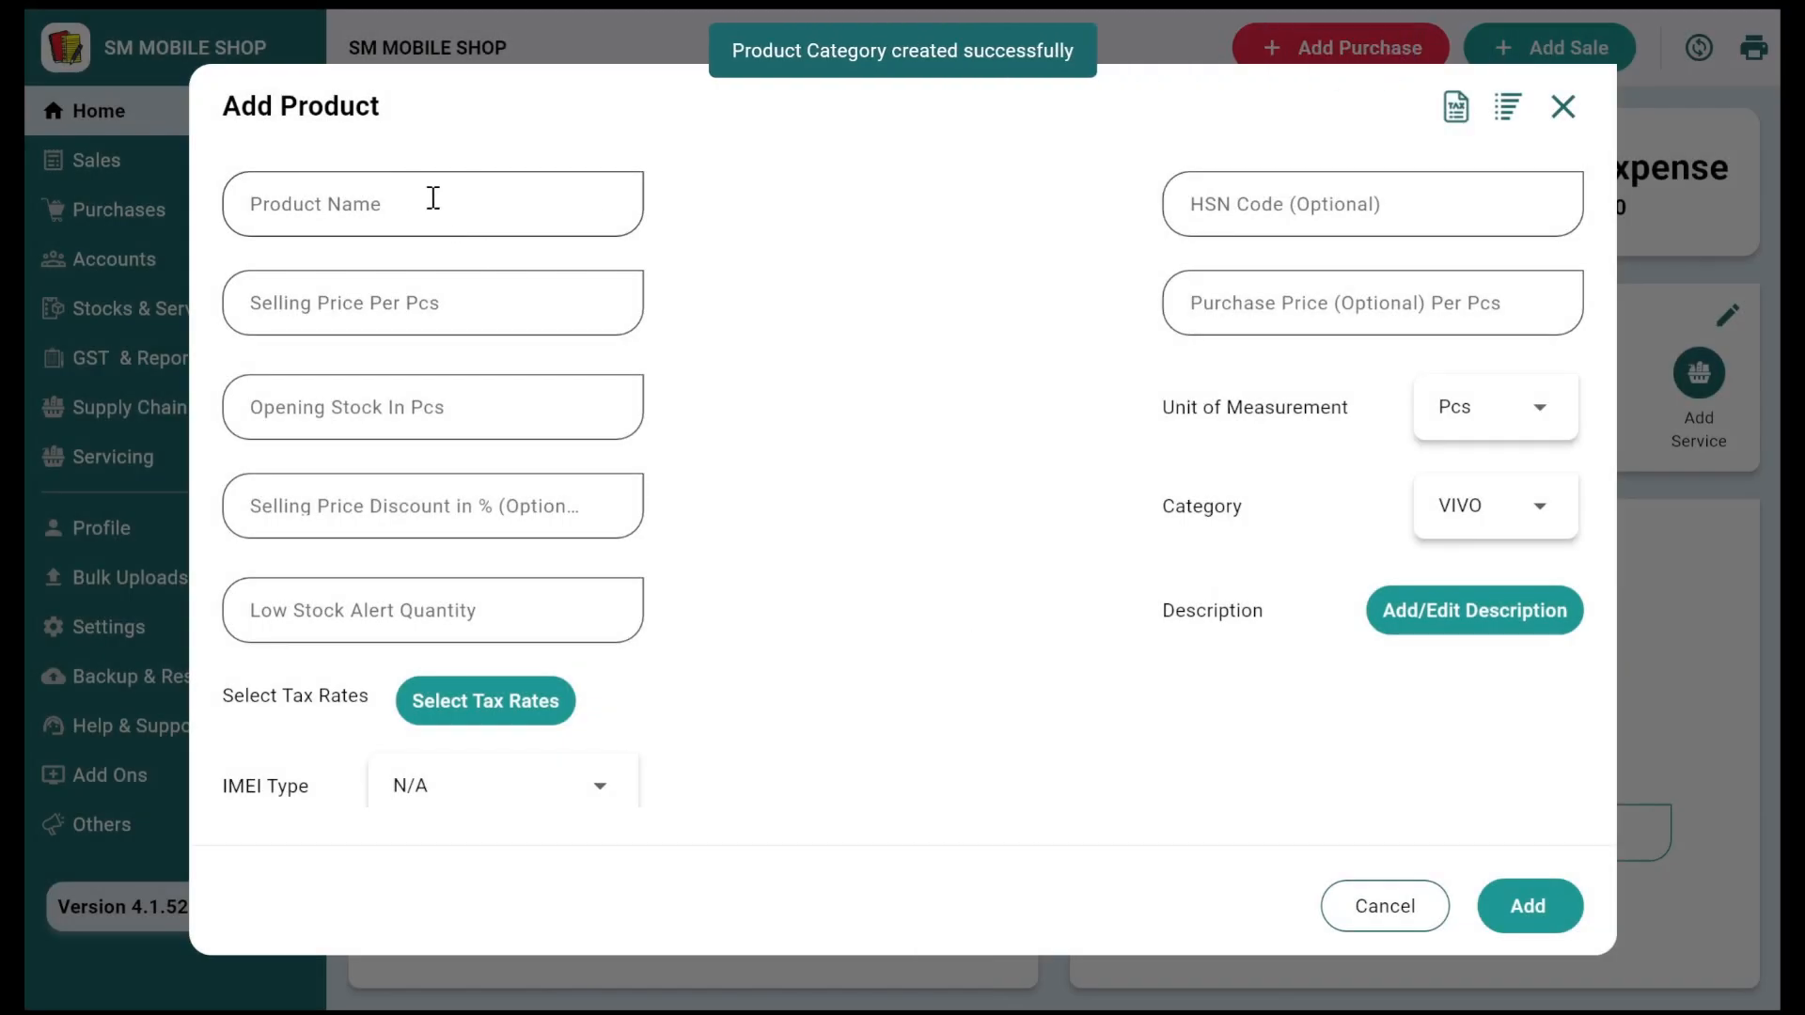
Step: Name the product VIVO Y21 with a selling price of 21000
left_click(414, 198)
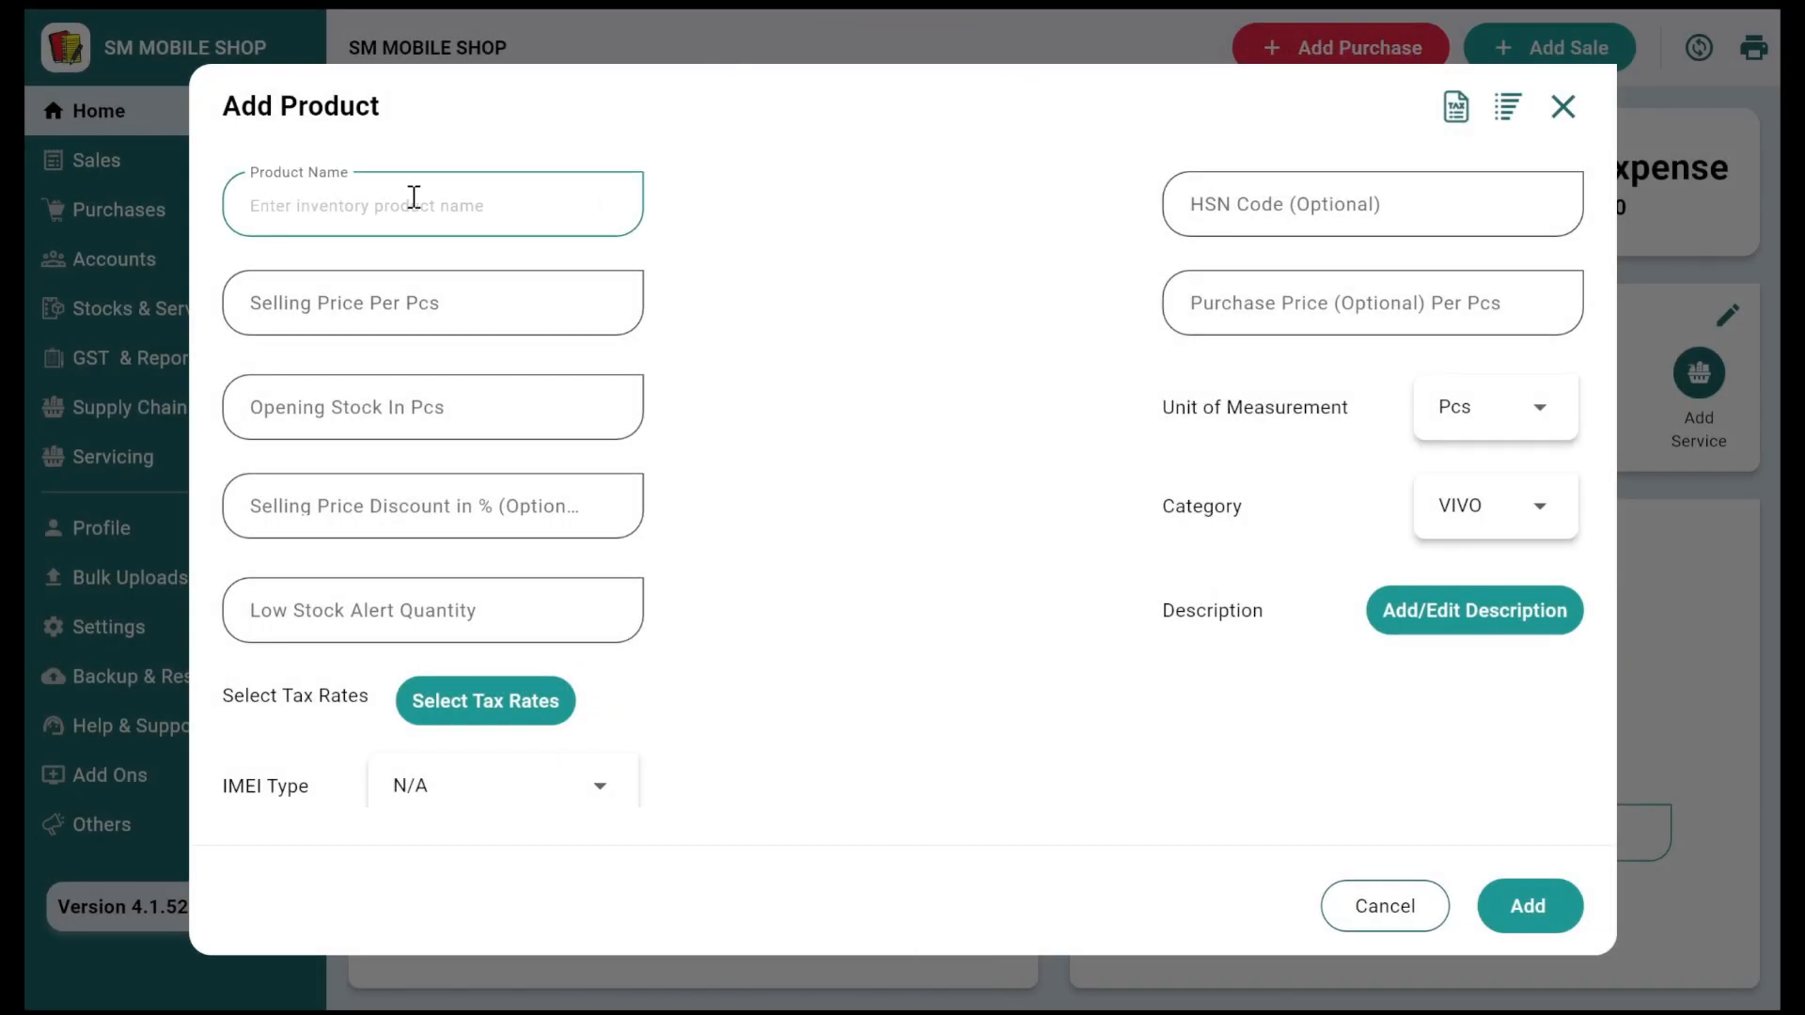
type("VIVO Y2")
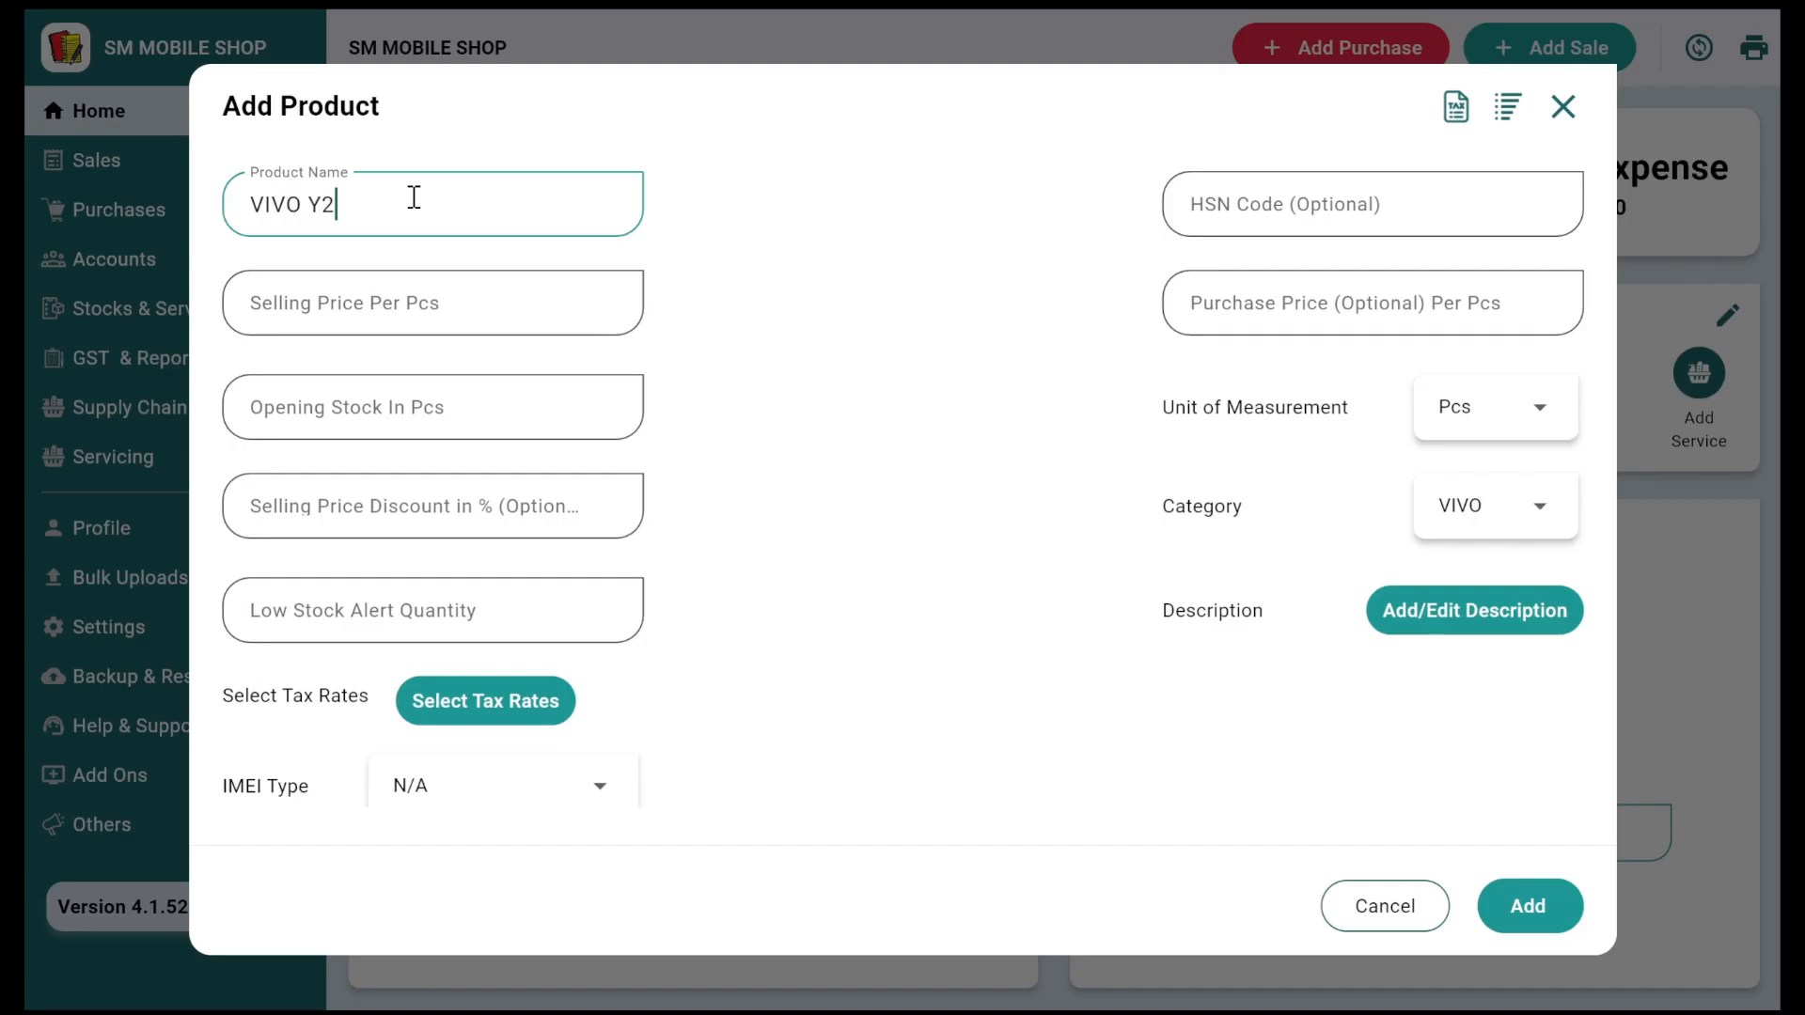
type("1")
left_click(348, 302)
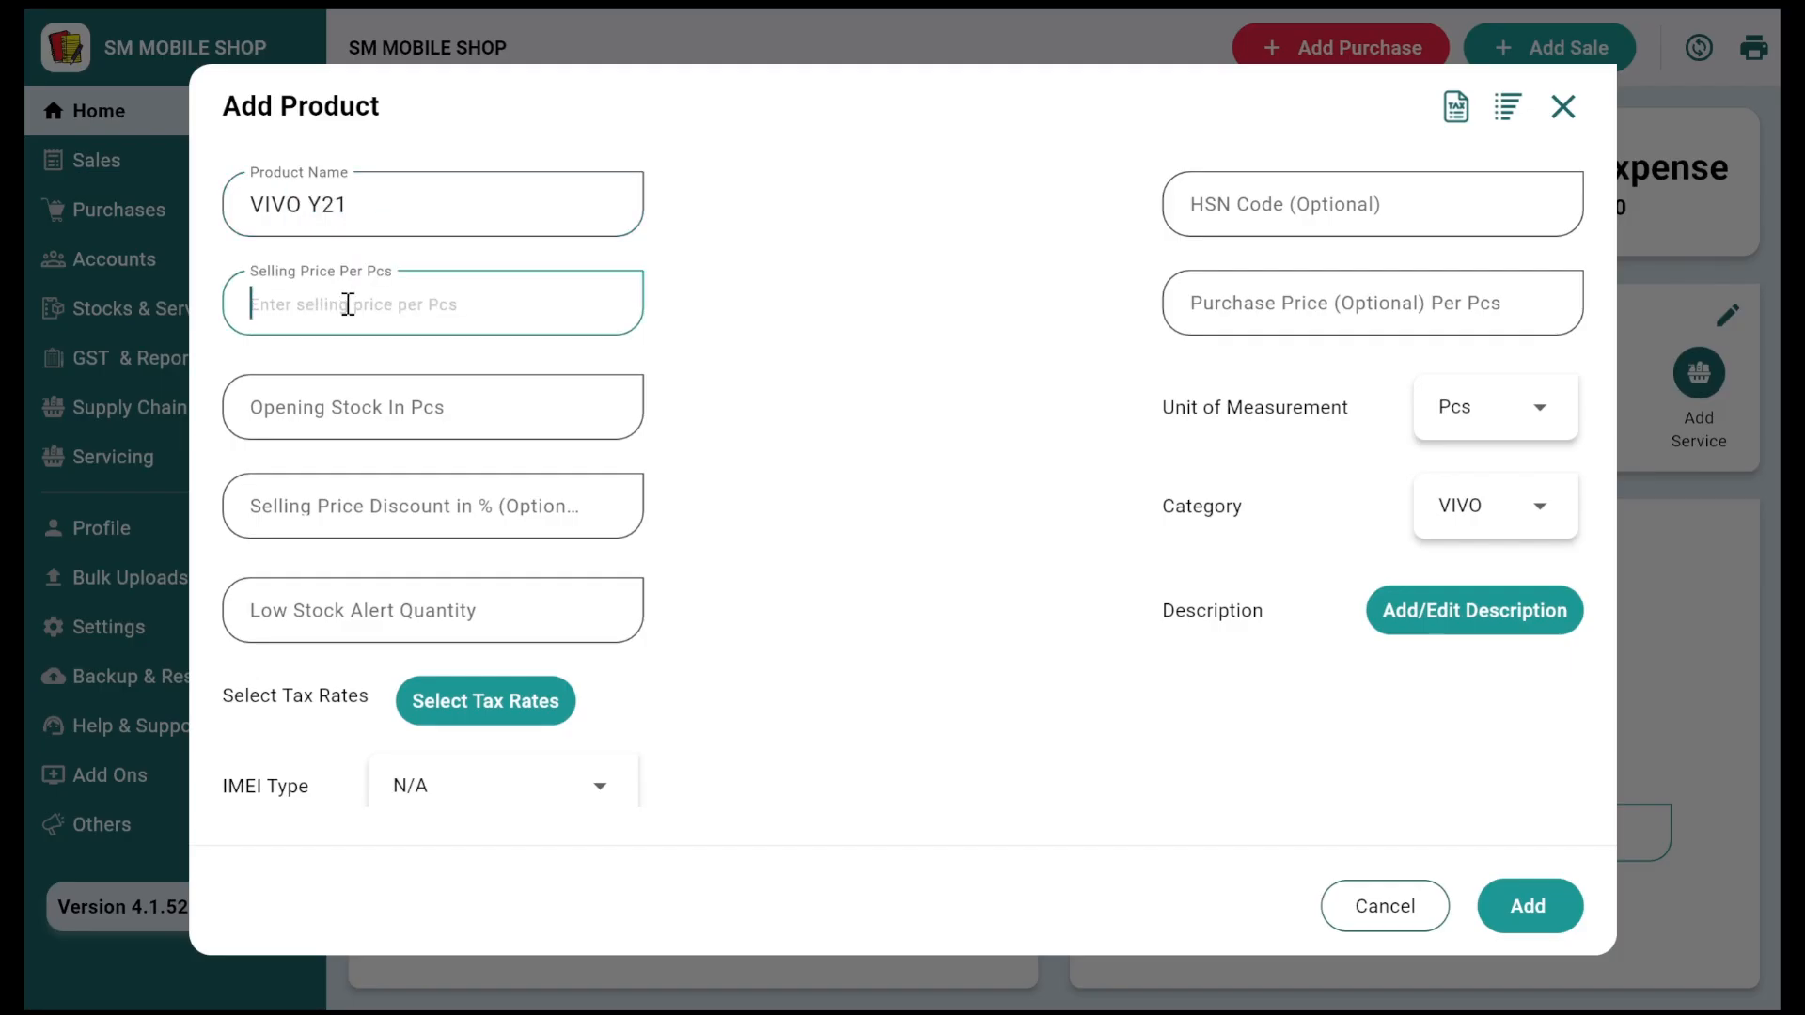
type("210000")
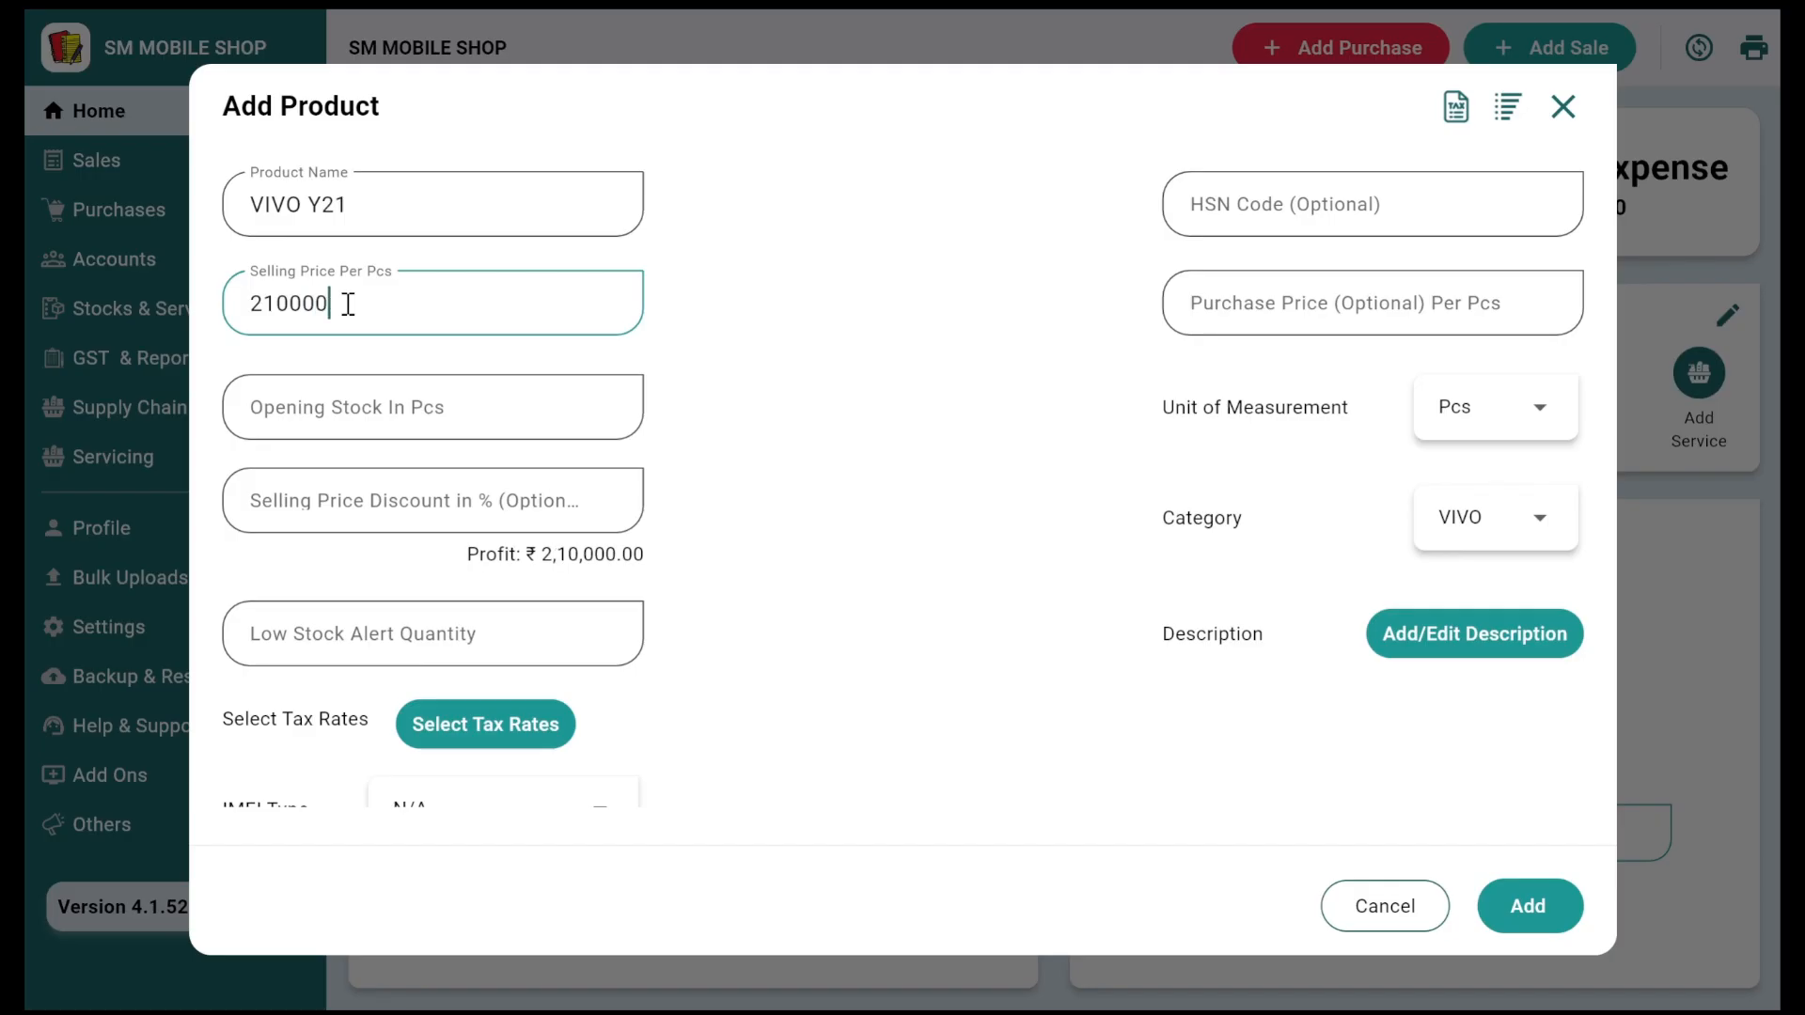
key("BackSpace")
Step: Apply only the GST (18.0 %) tax rate to the product
scroll(465, 515, "down", 1)
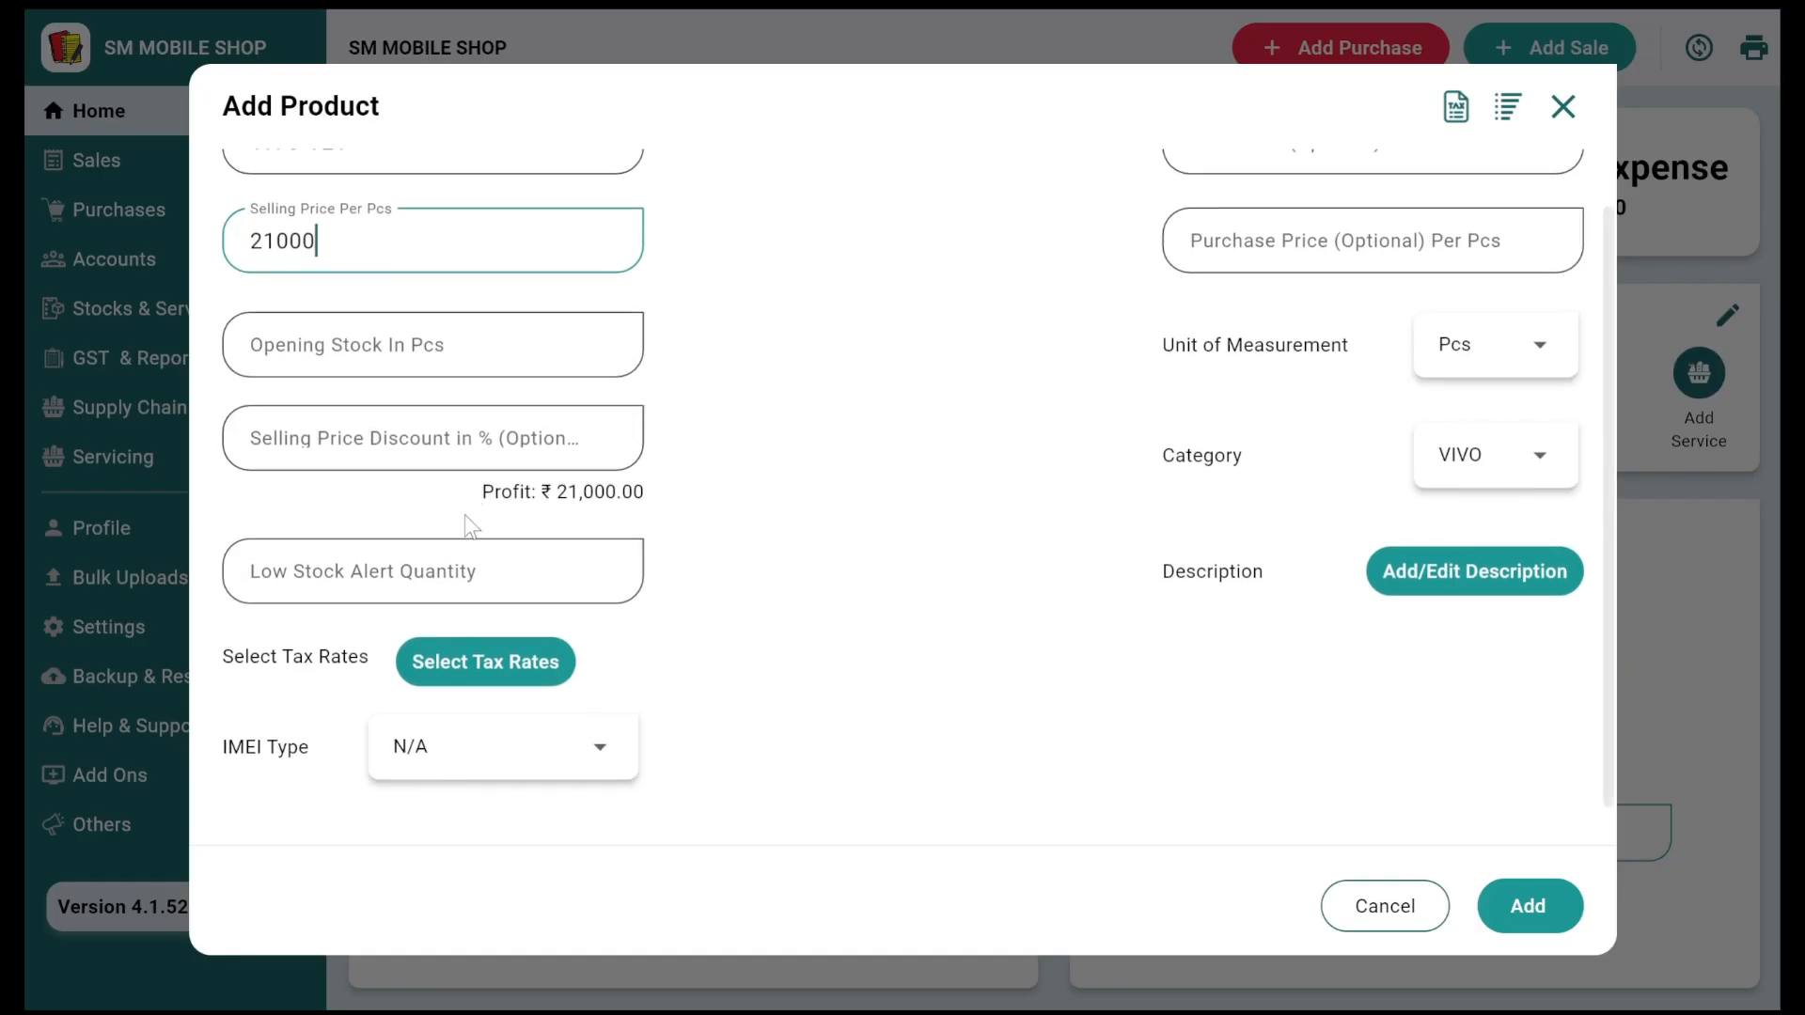
left_click(461, 670)
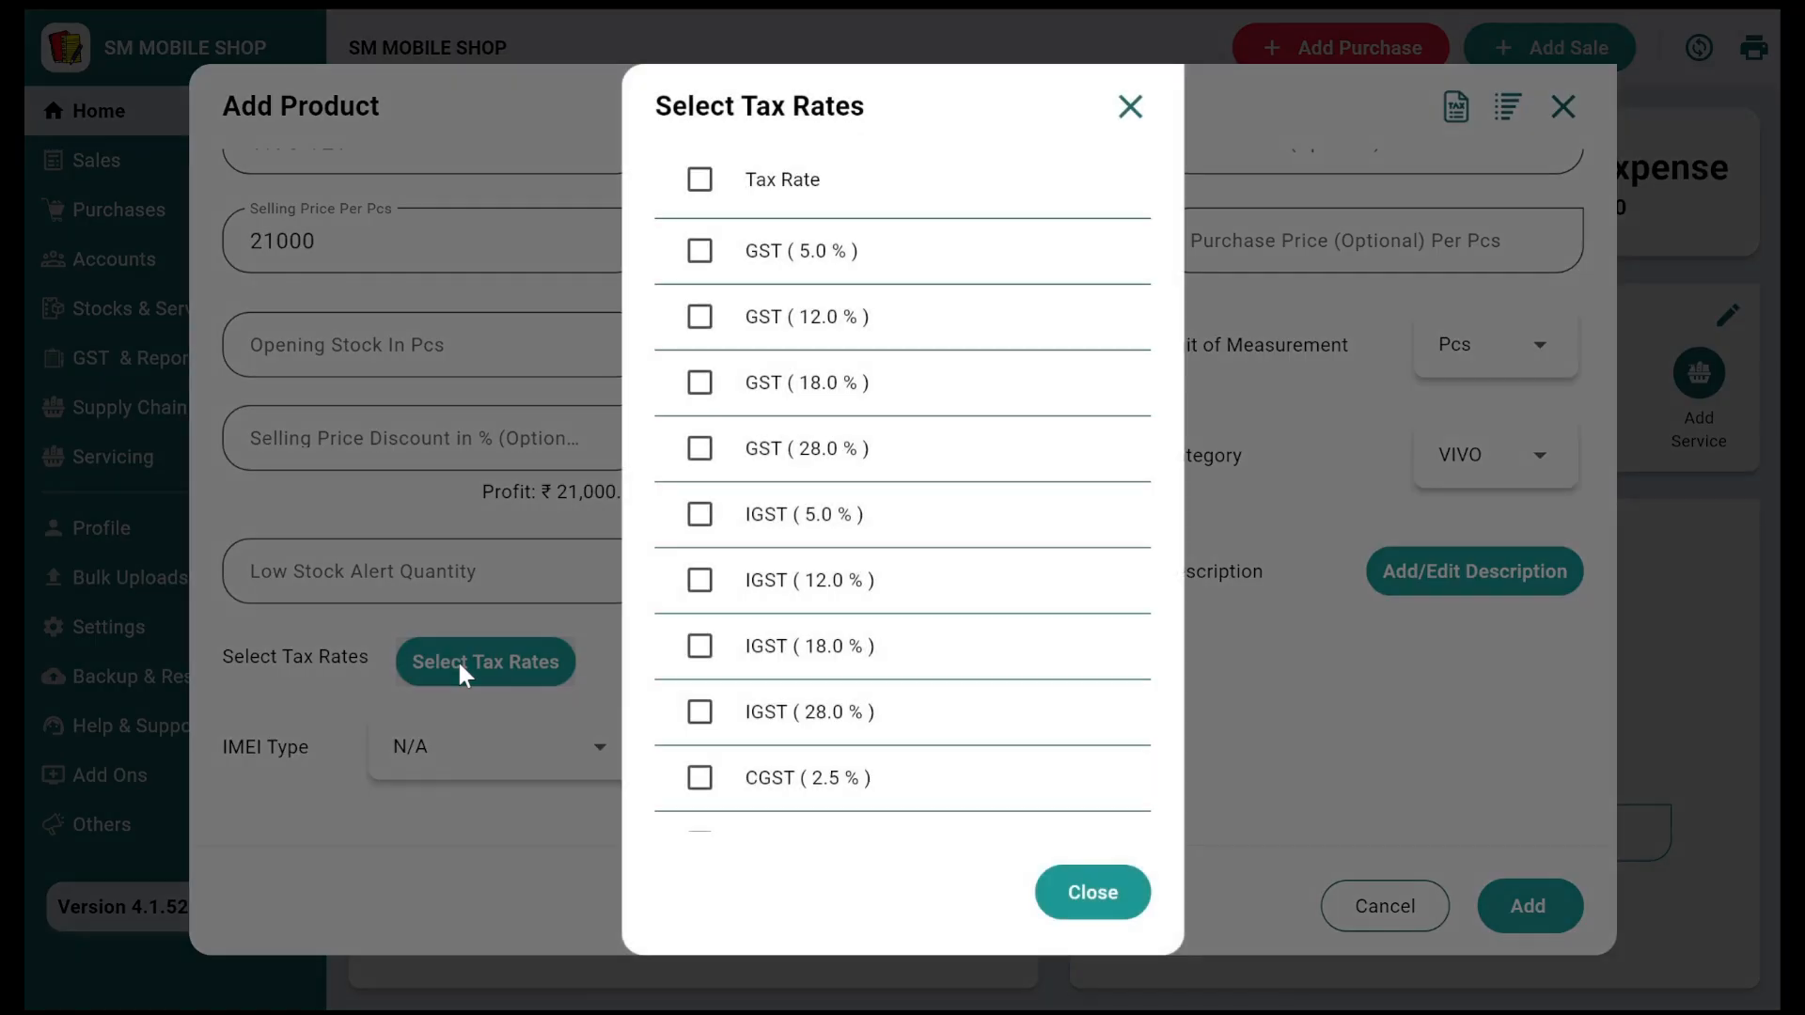
left_click(786, 470)
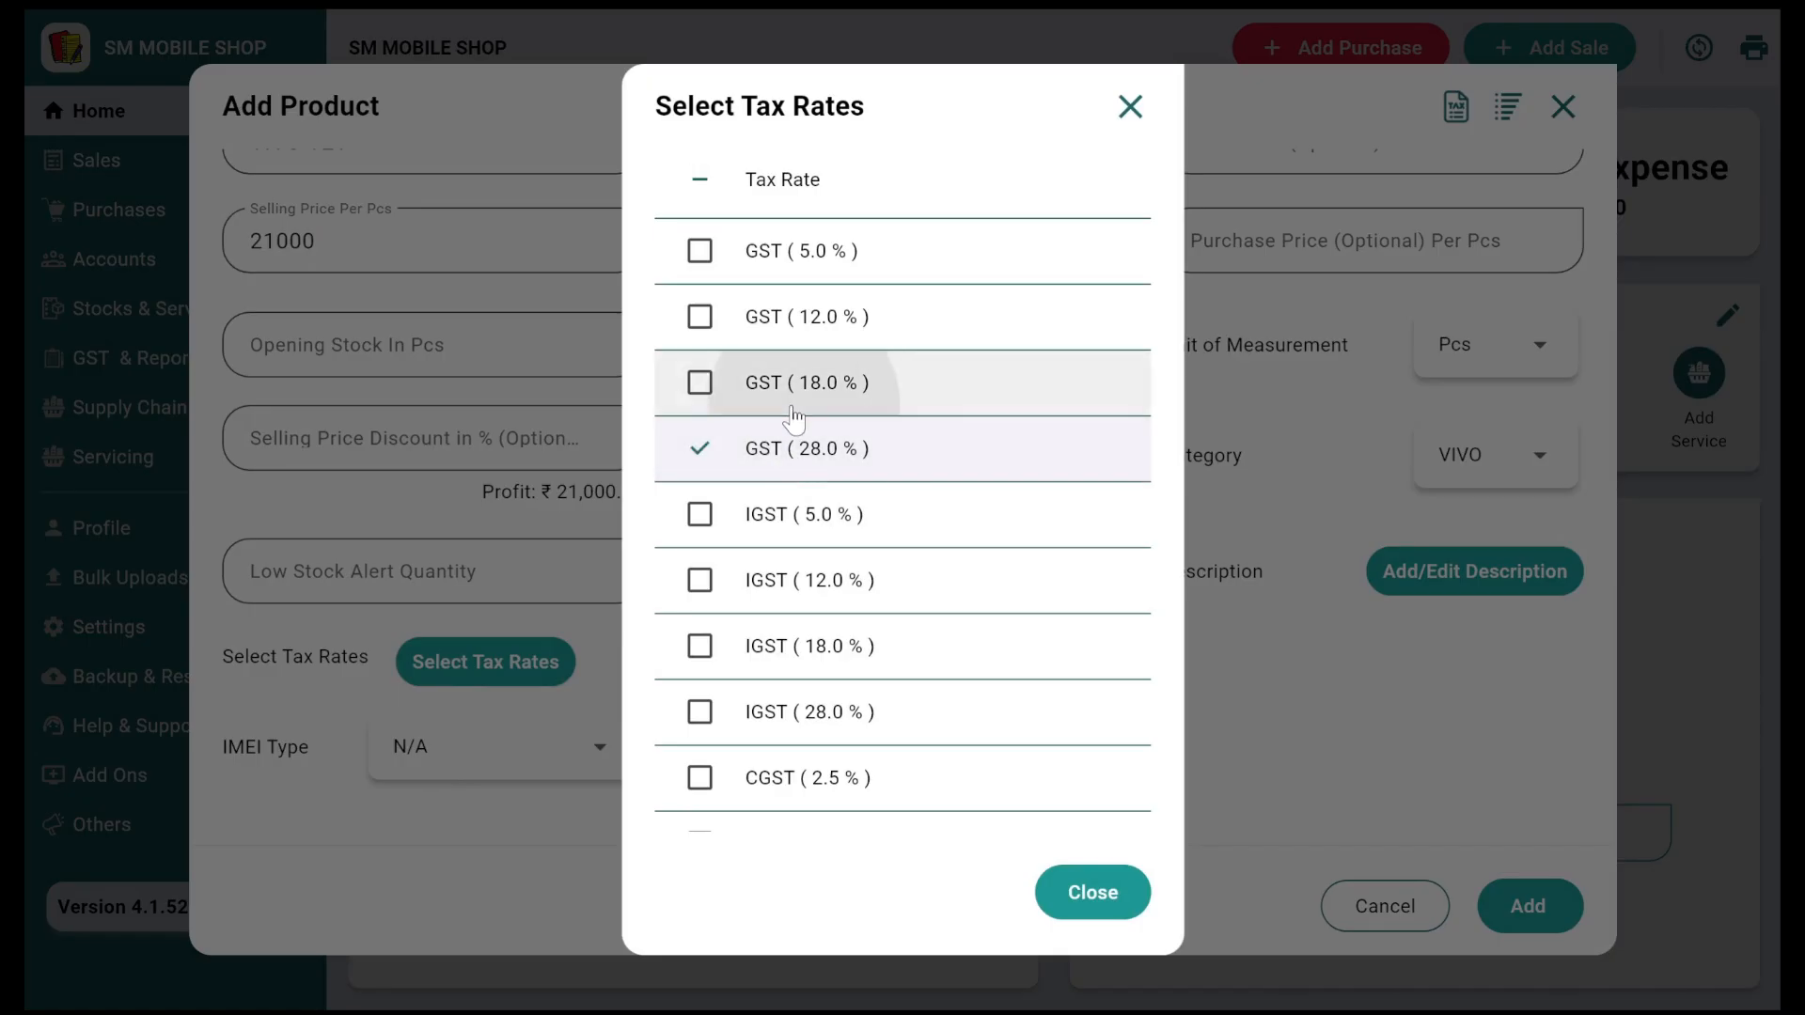
left_click(793, 383)
left_click(817, 463)
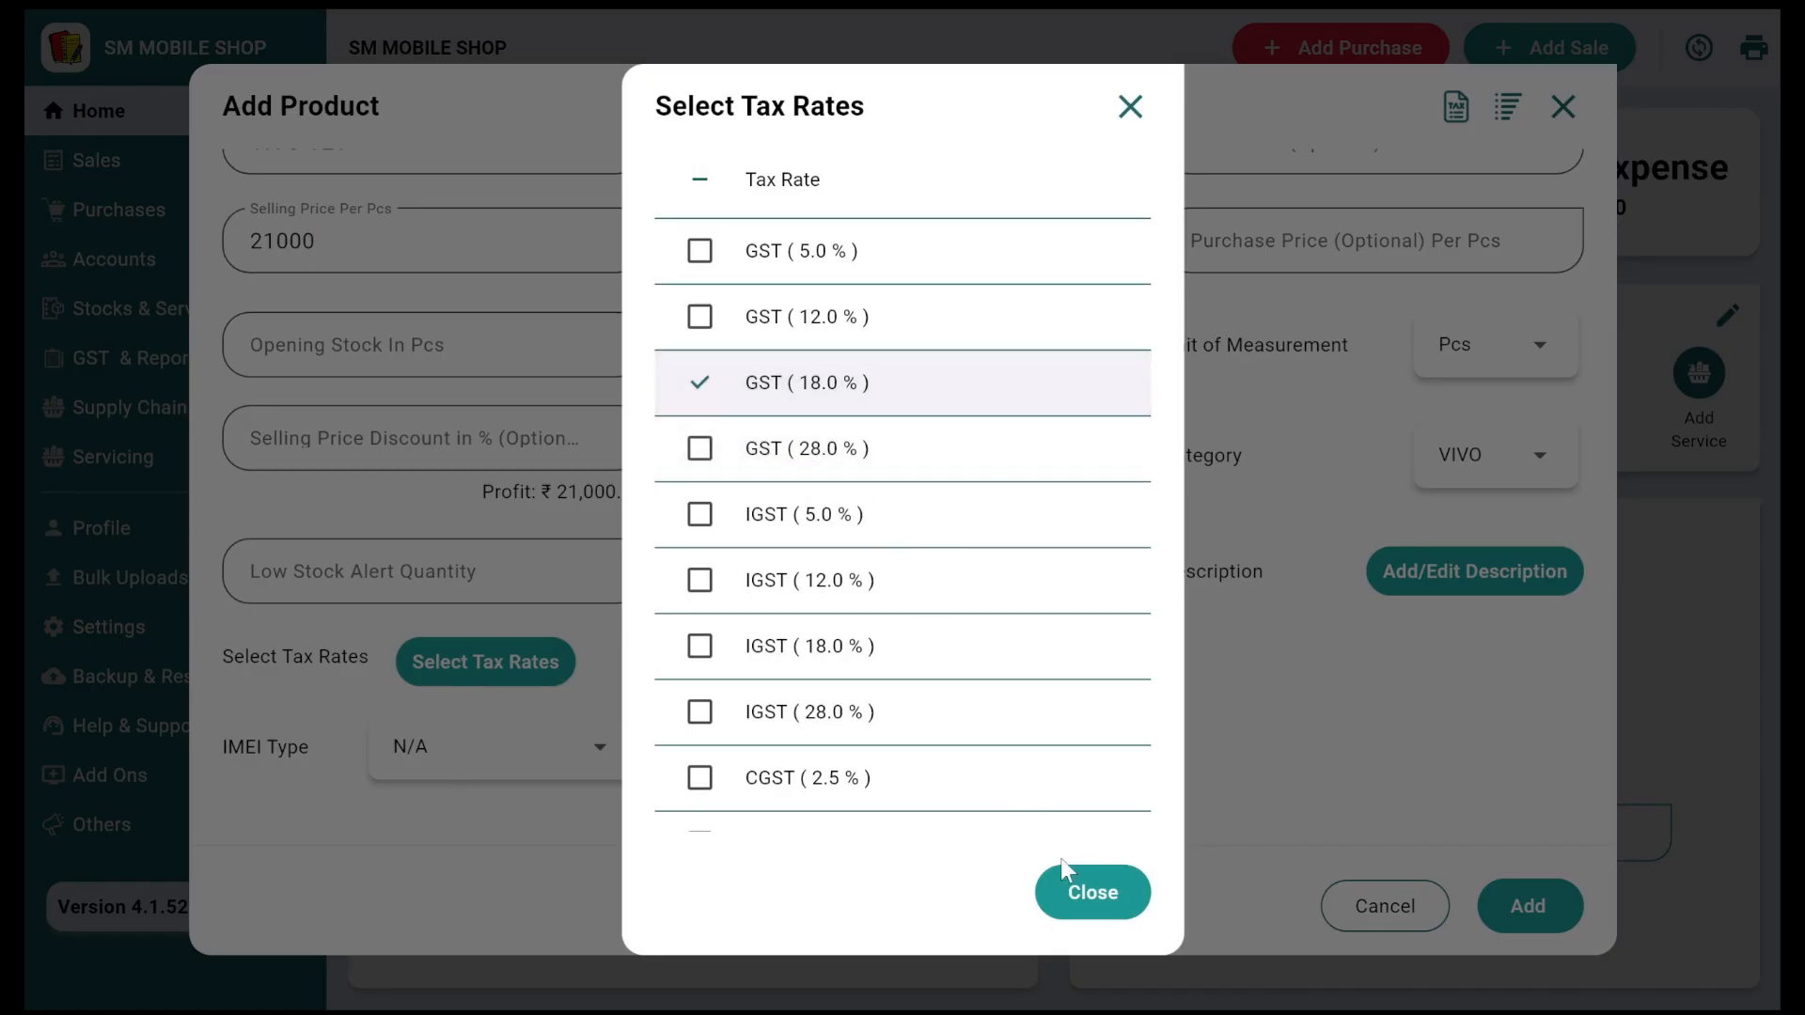
left_click(1090, 893)
Step: Set the IMEI Type to Product's Bar/Qr code
scroll(907, 675, "down", 1)
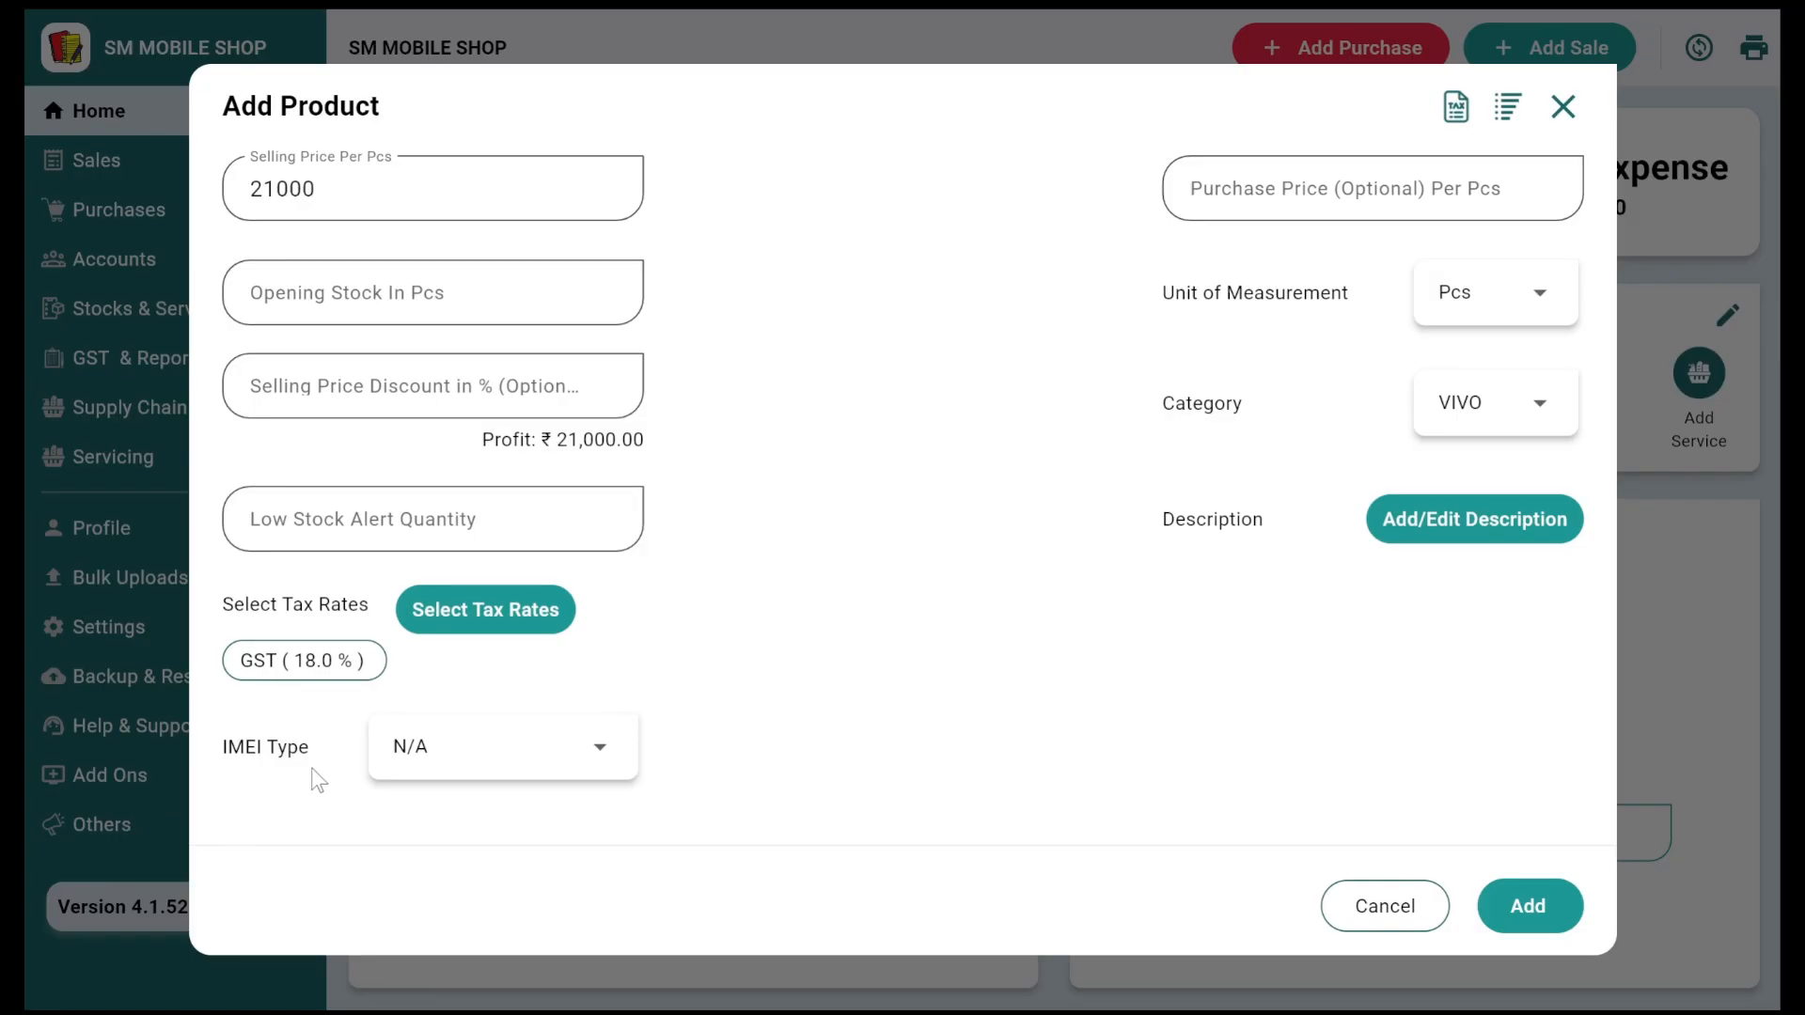
left_click(427, 773)
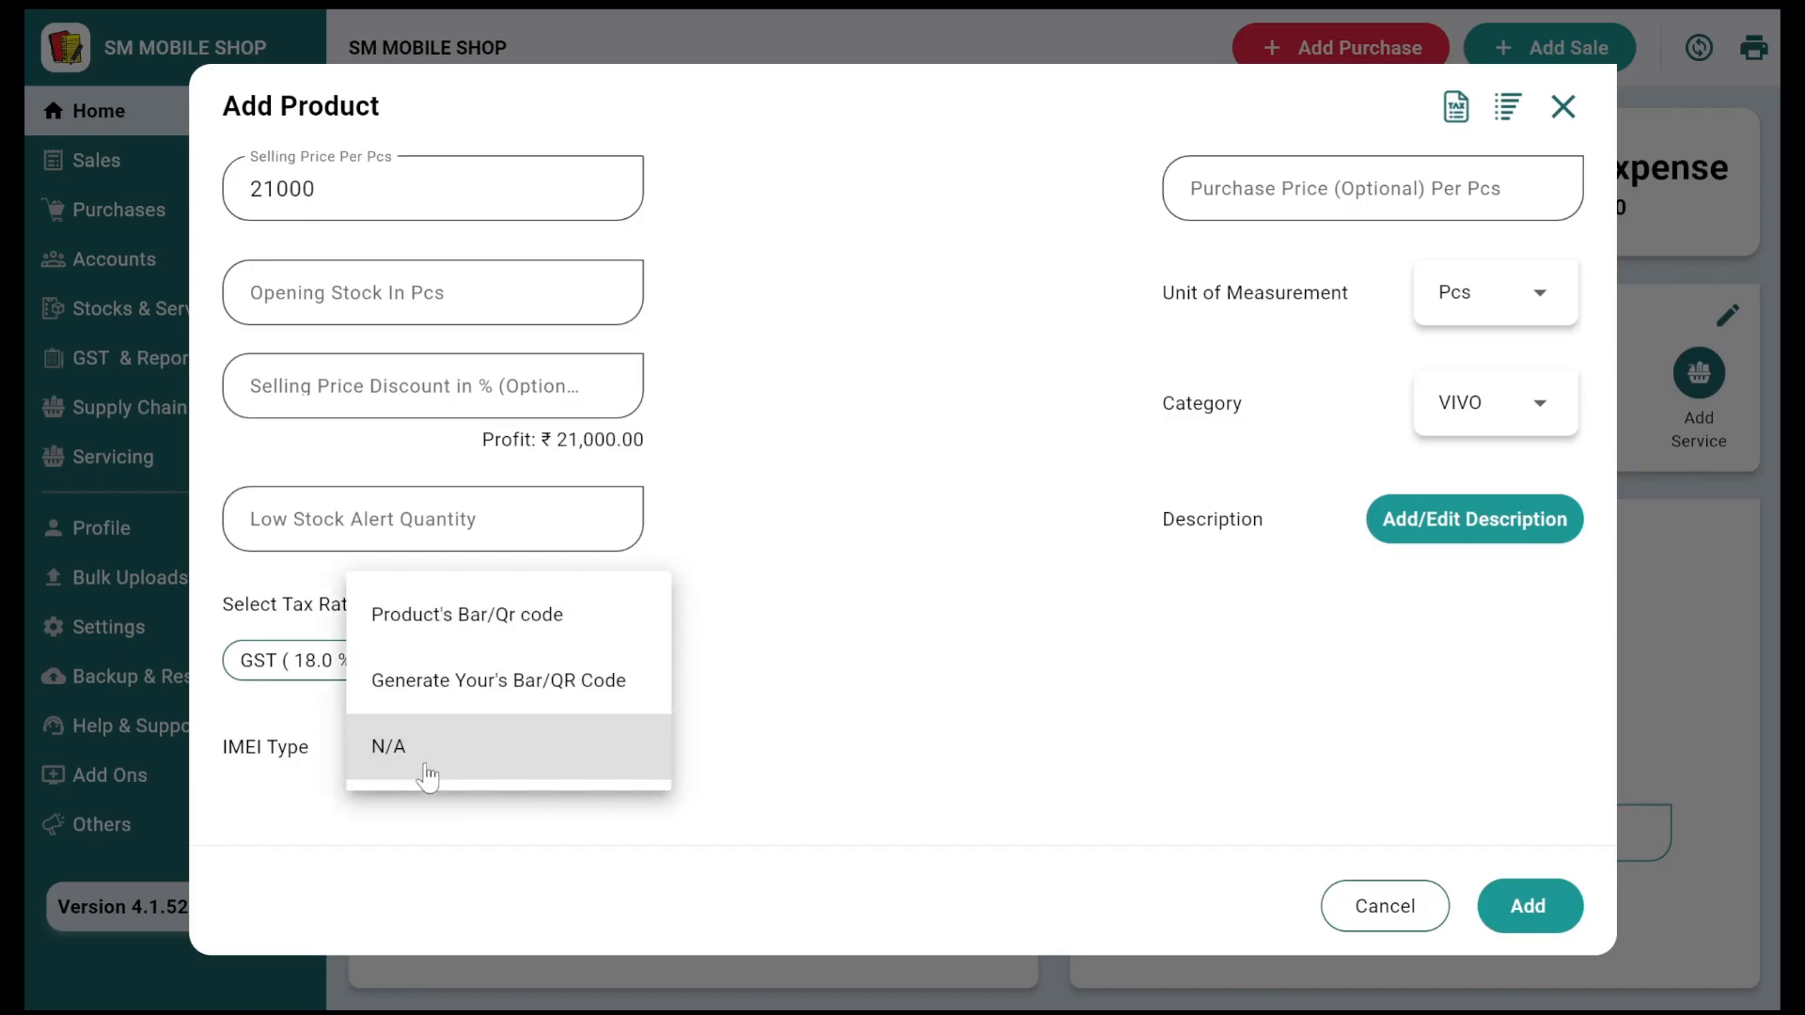
left_click(476, 630)
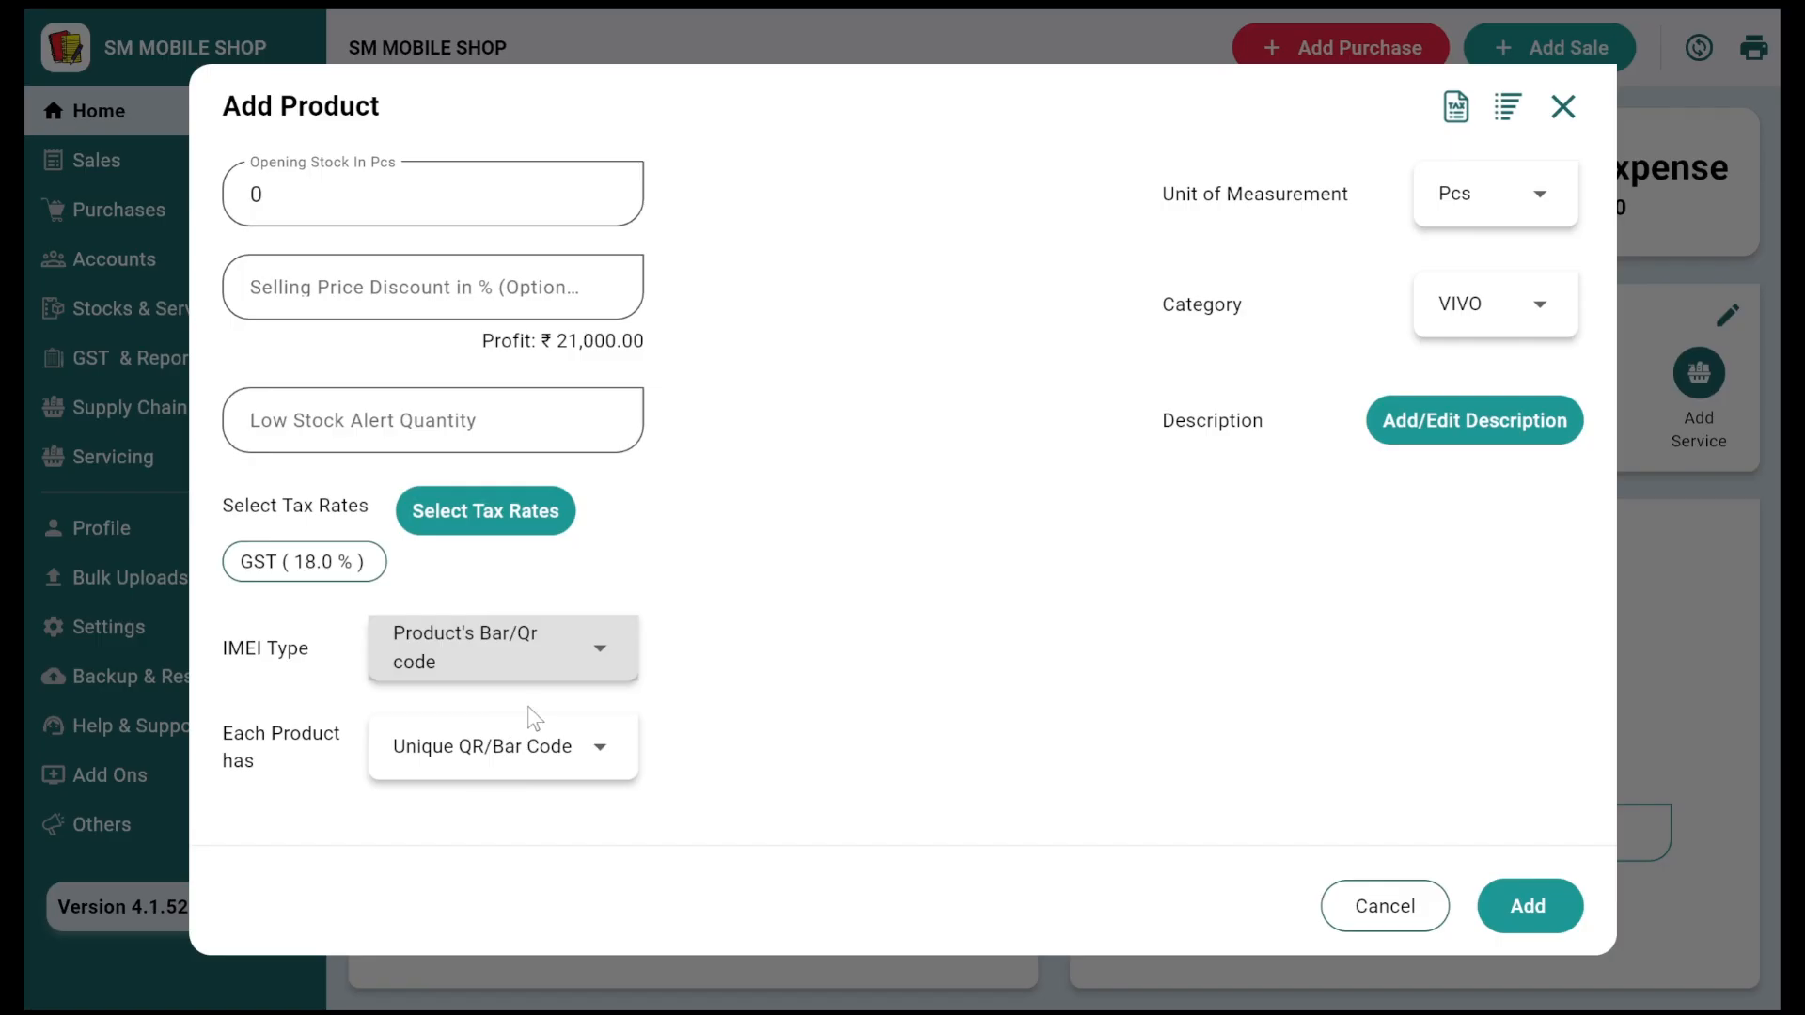
left_click(542, 647)
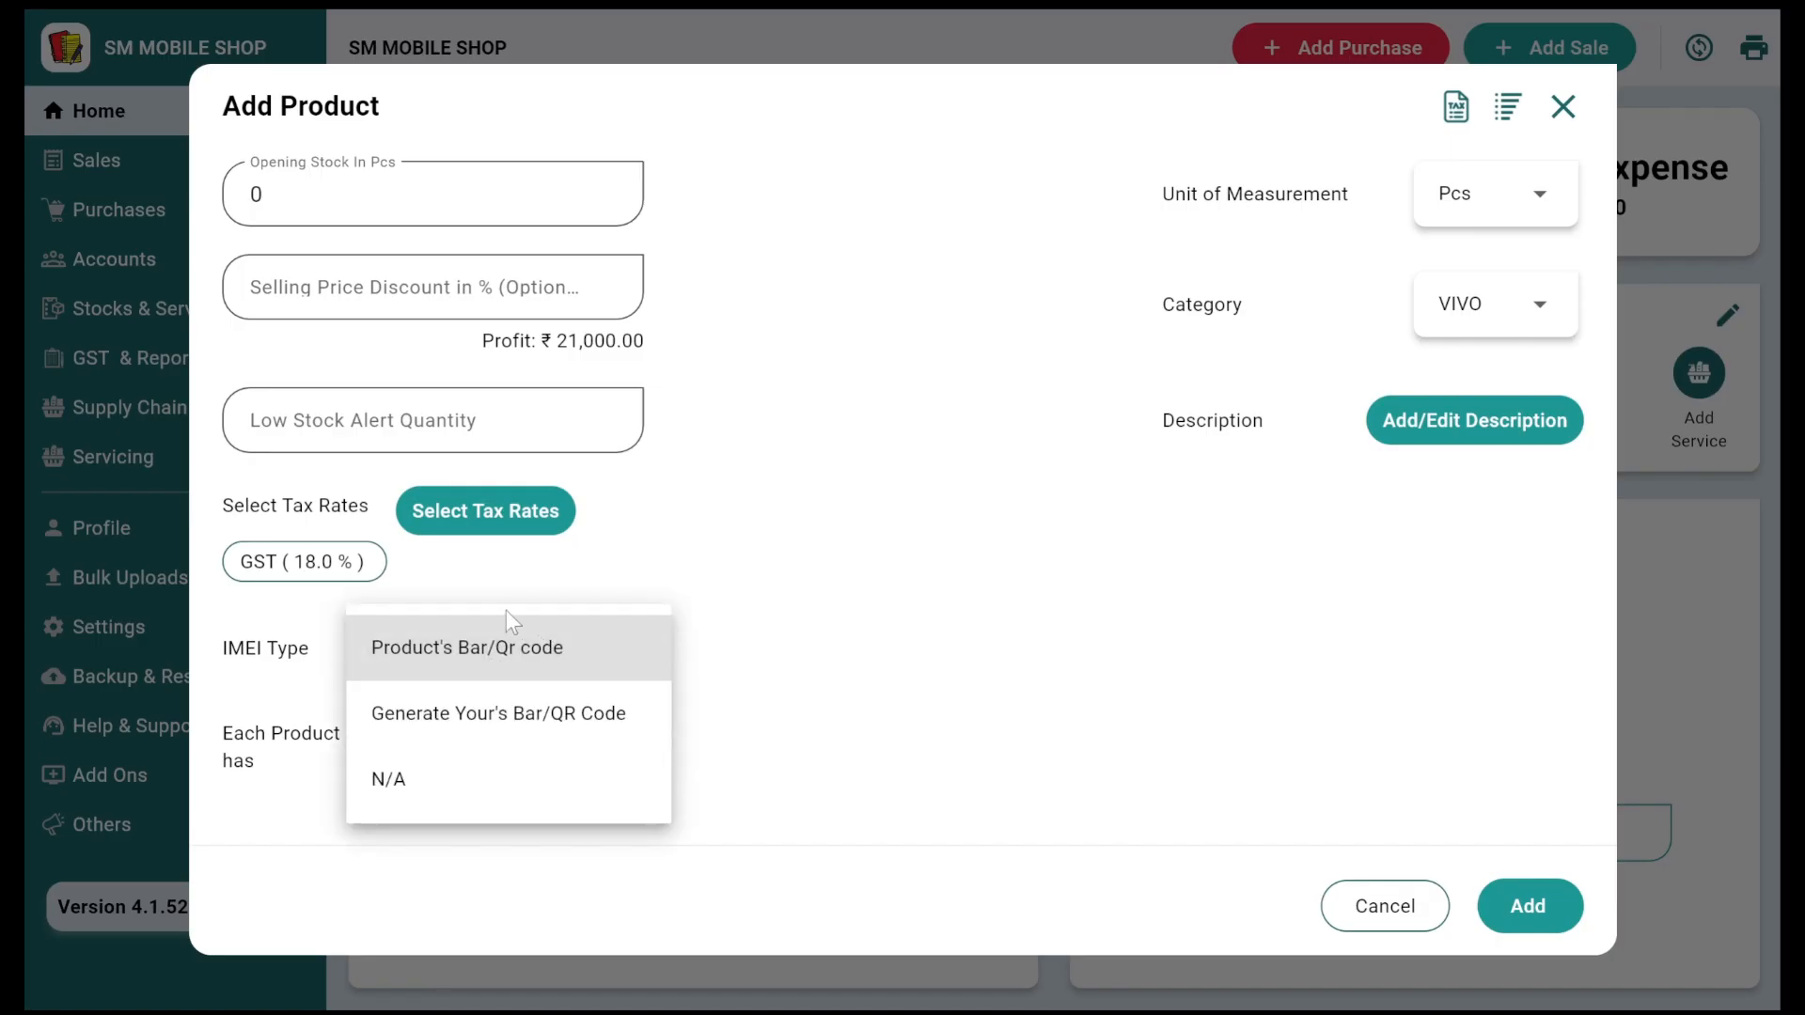
left_click(807, 632)
scroll(806, 631, "up", 3)
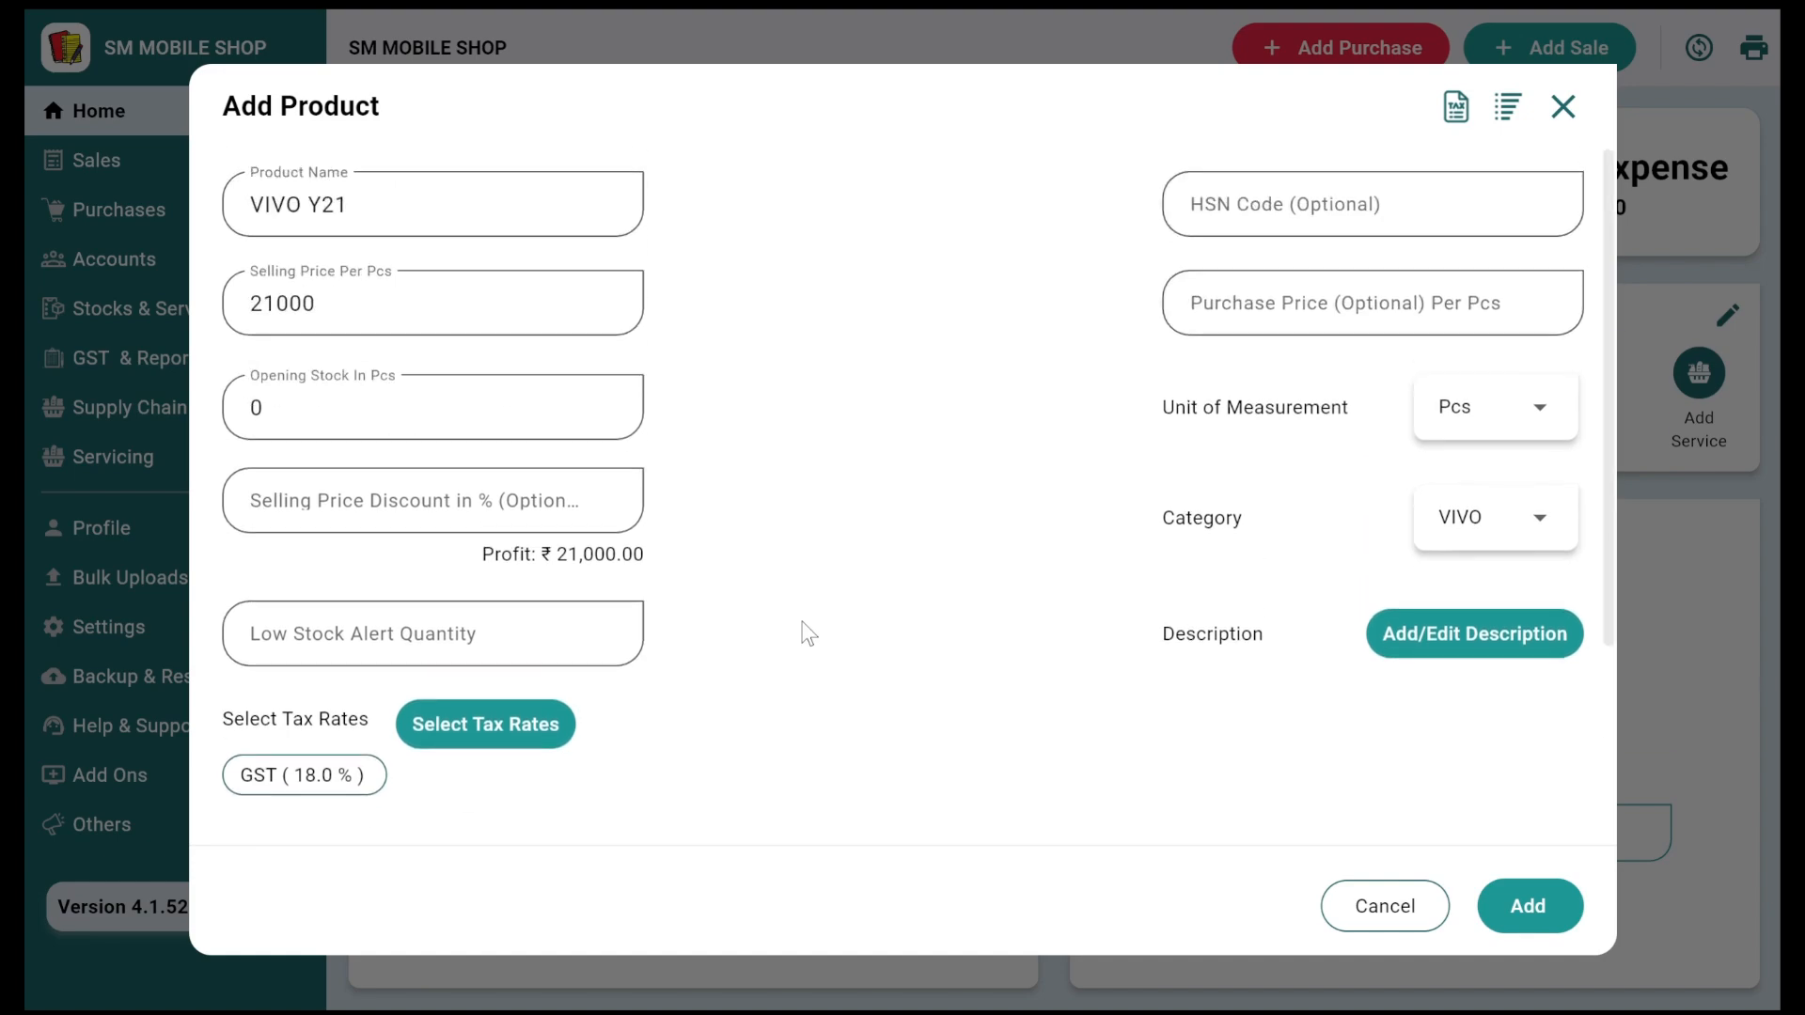
Step: Save the VIVO Y21 product without adding a description
left_click(1494, 633)
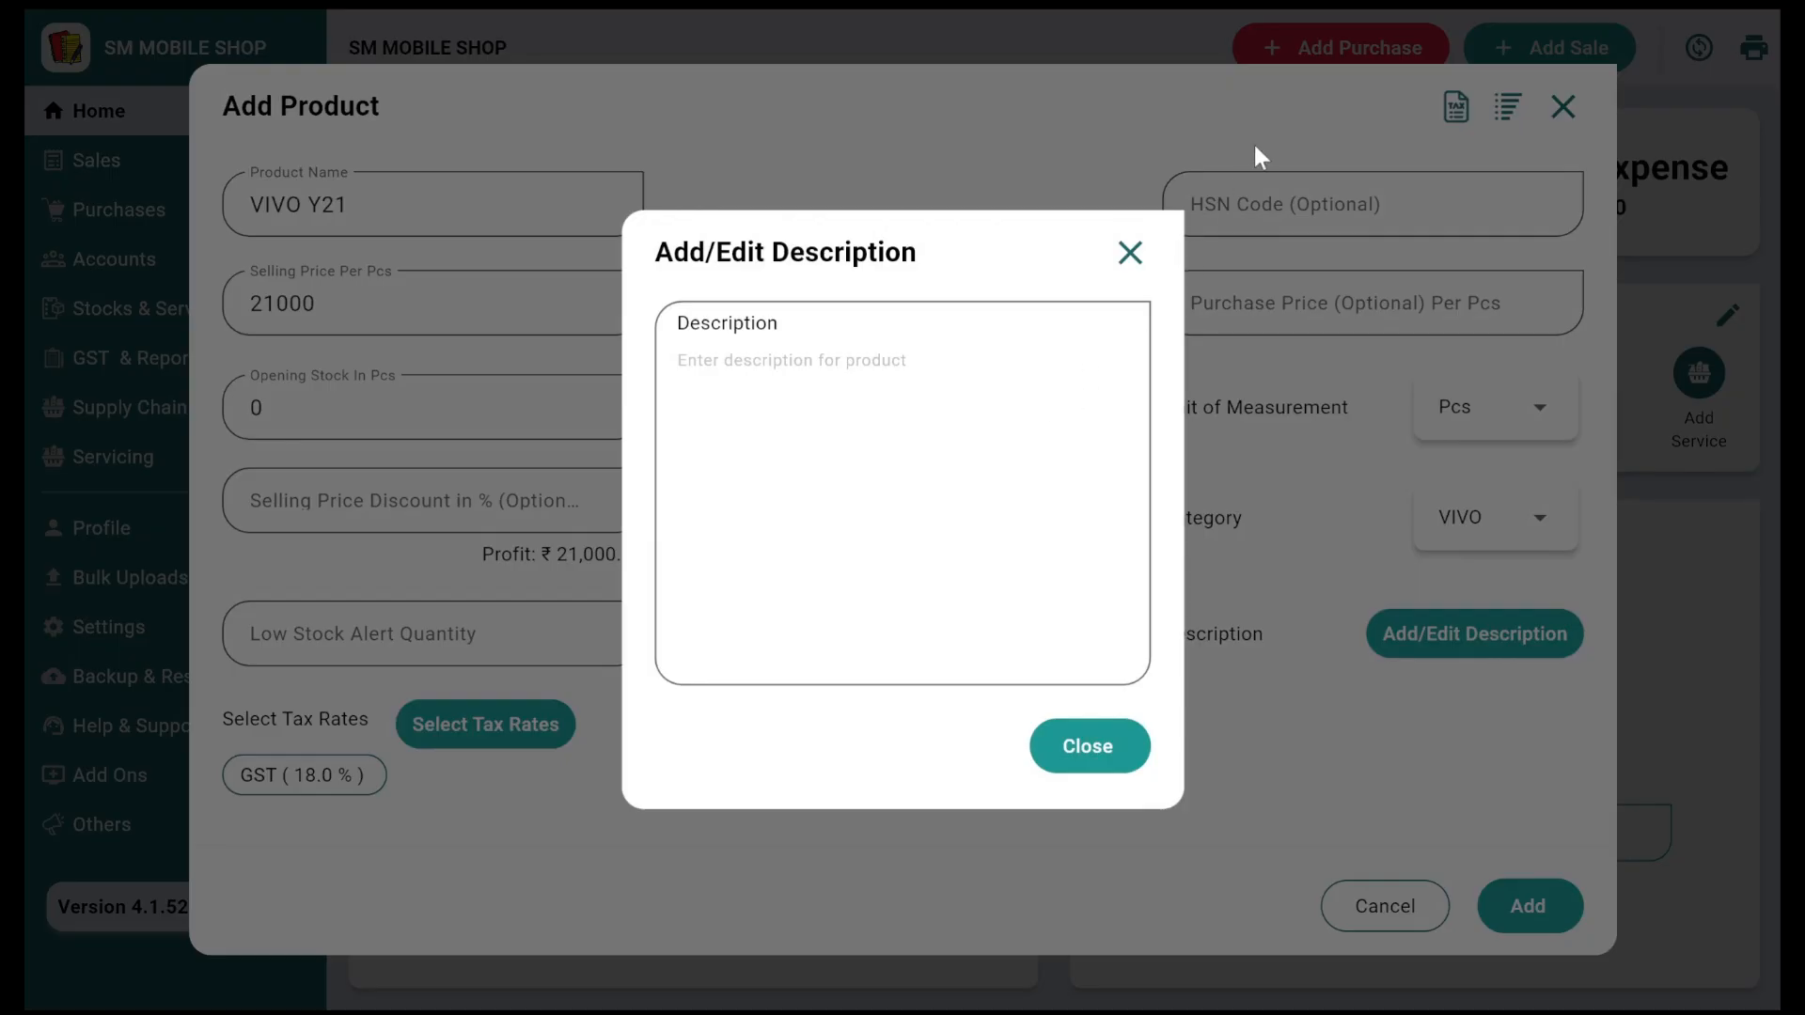
left_click(1130, 254)
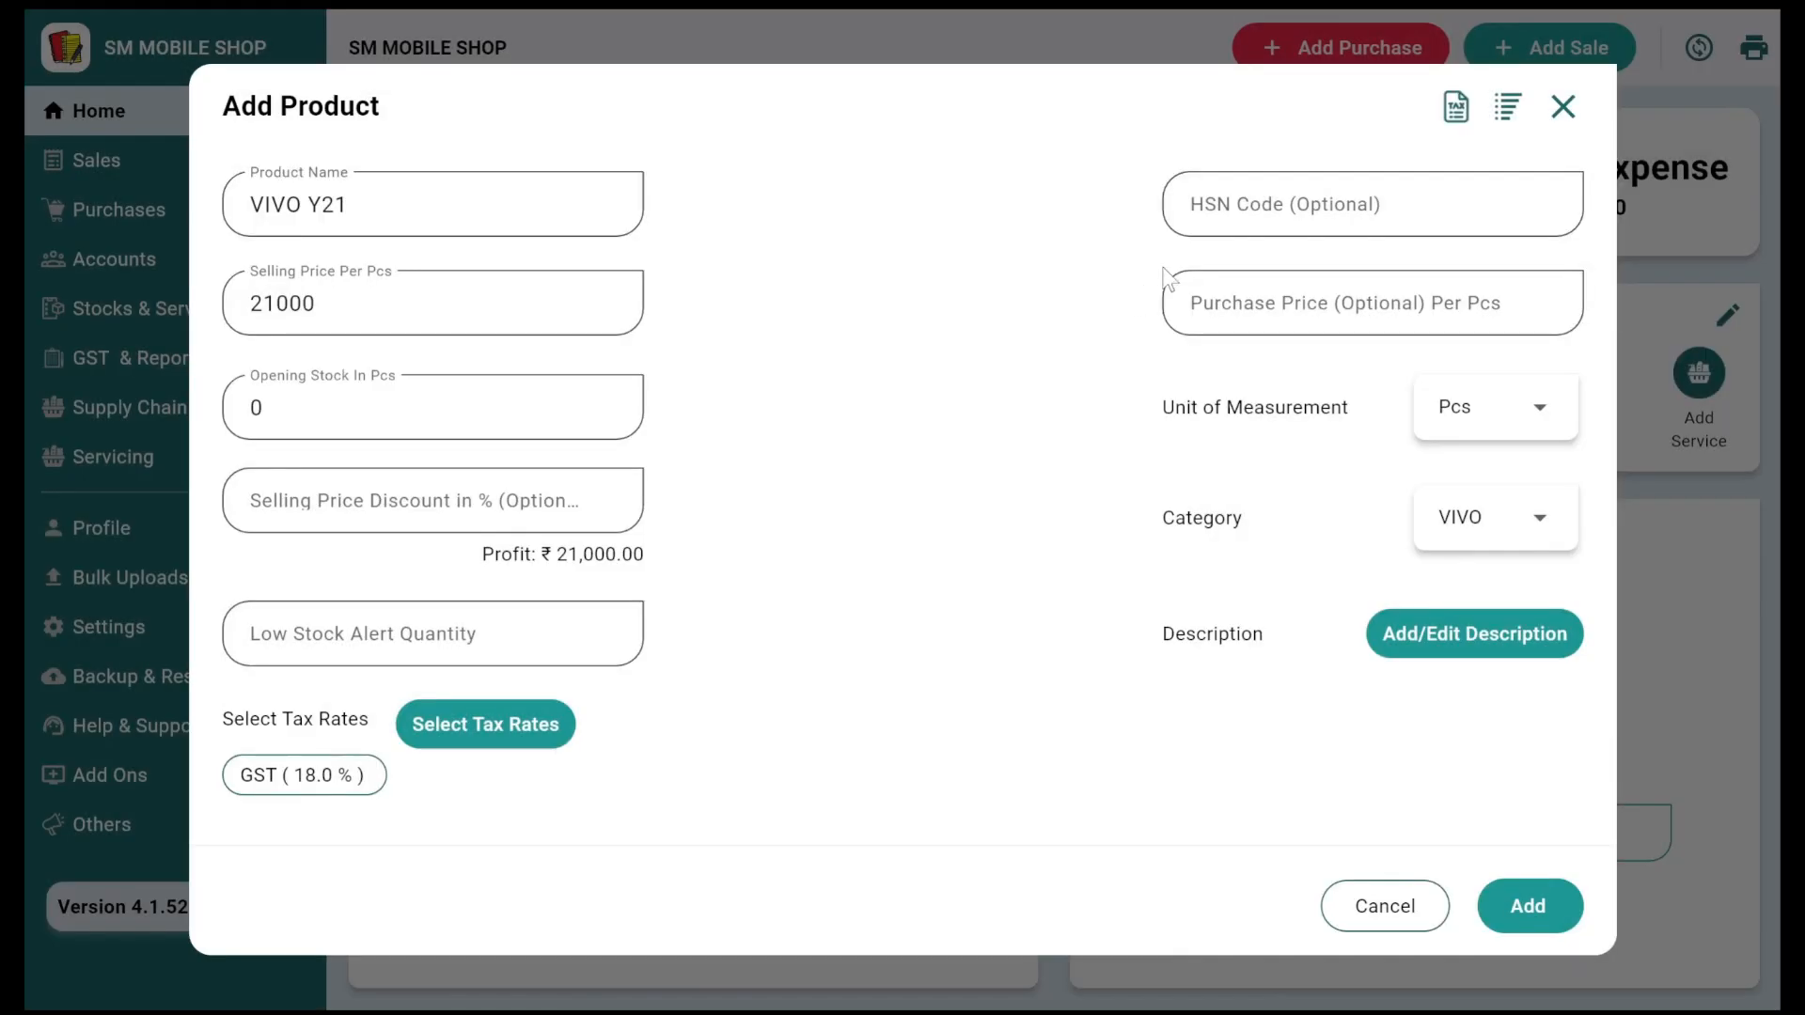
left_click(1241, 194)
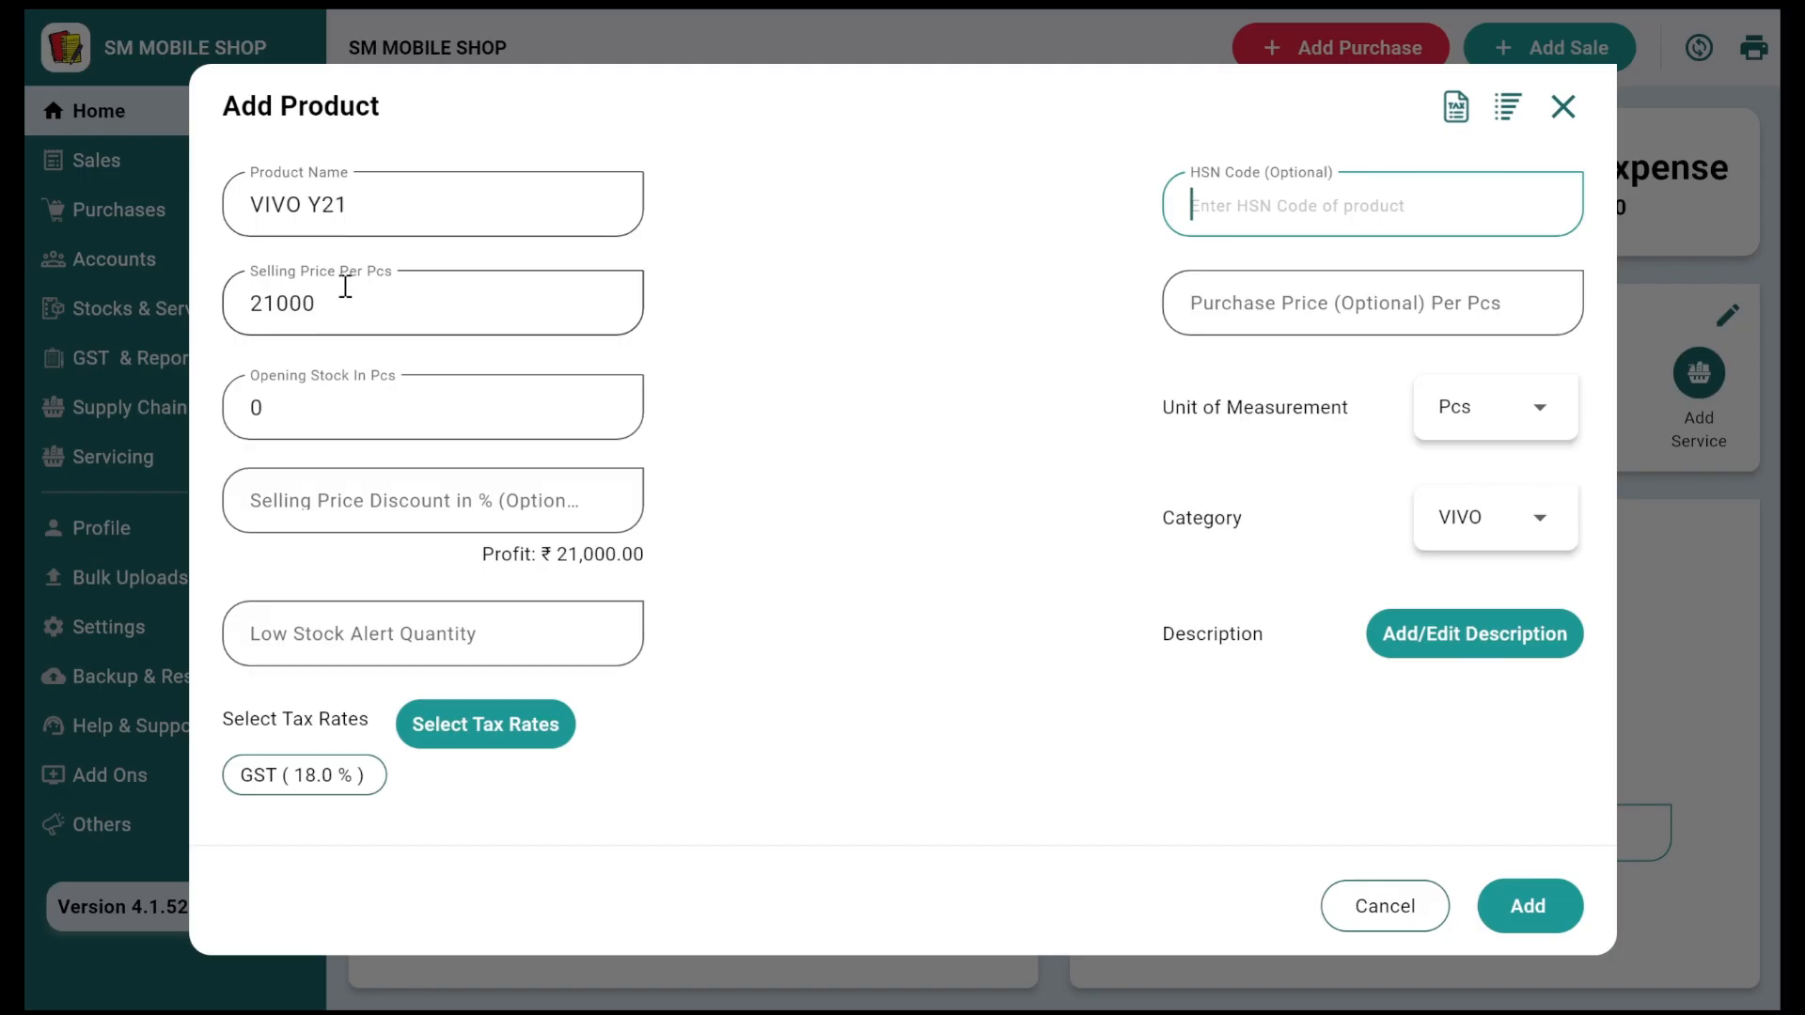
scroll(347, 286, "down", 3)
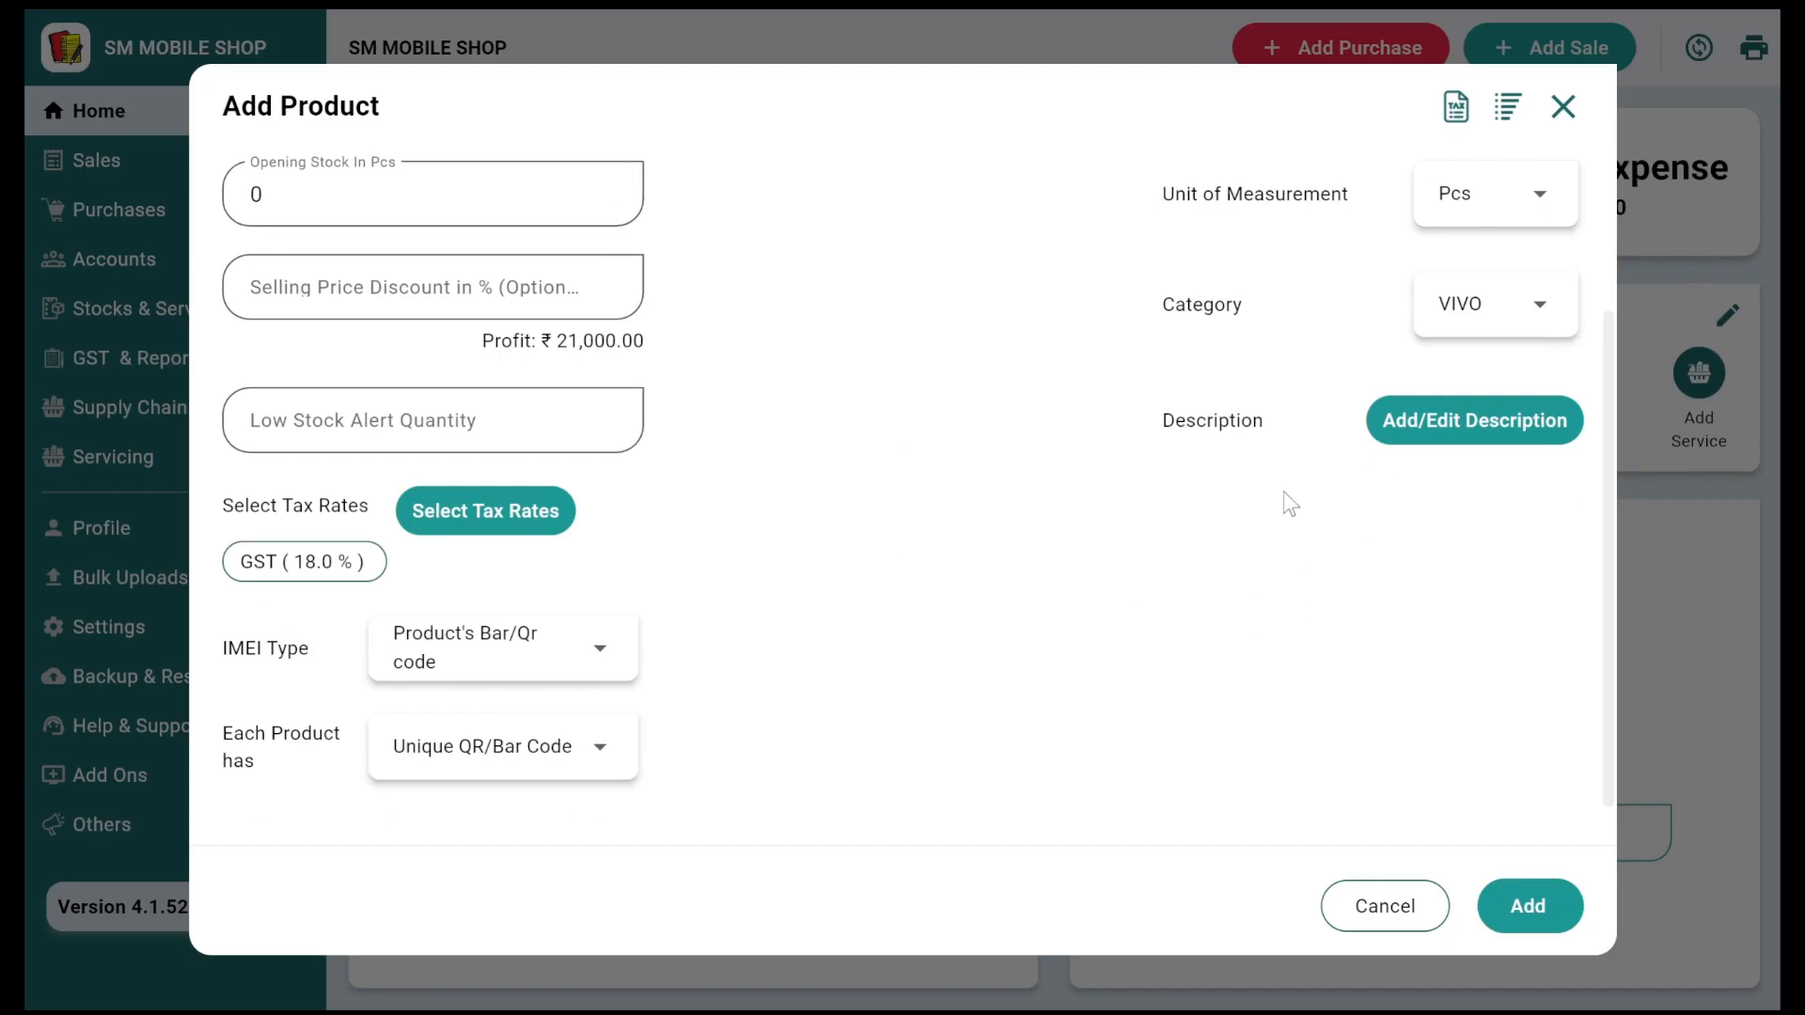
scroll(1285, 499, "up", 3)
left_click(1527, 898)
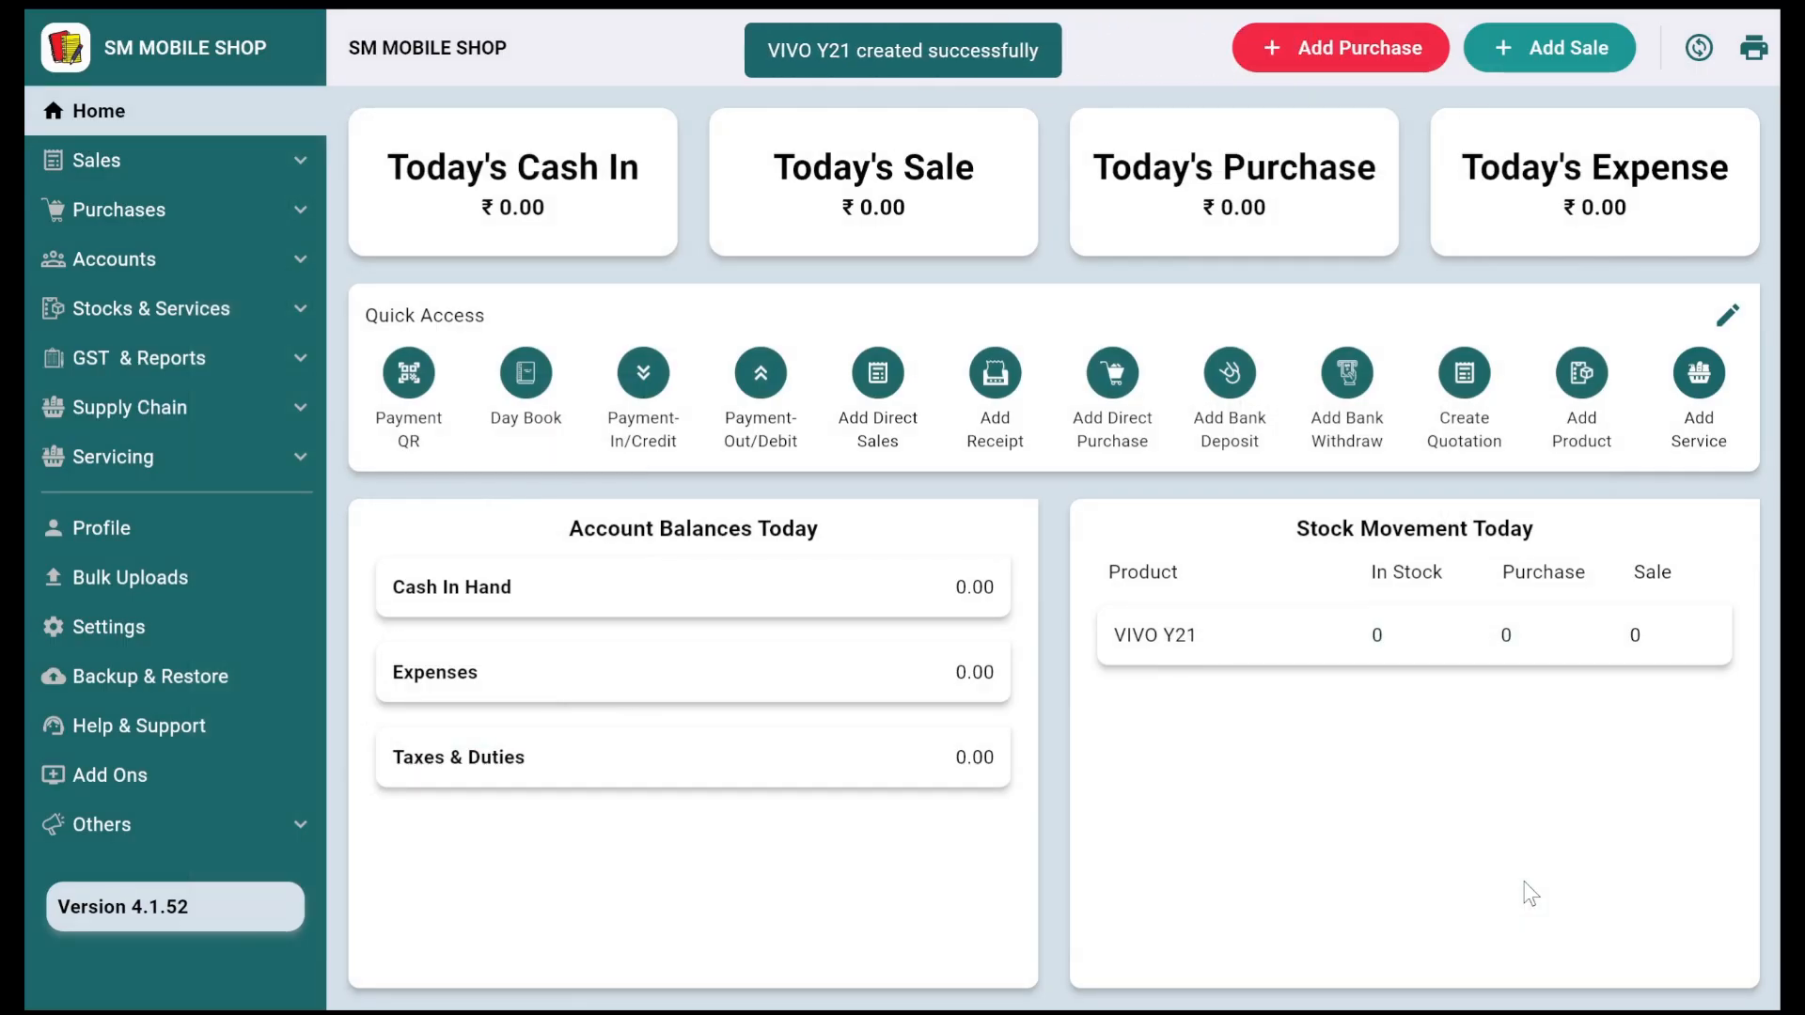
Step: Confirm VIVO Y21 has no IMEIs recorded yet and return to the dashboard
left_click(1241, 636)
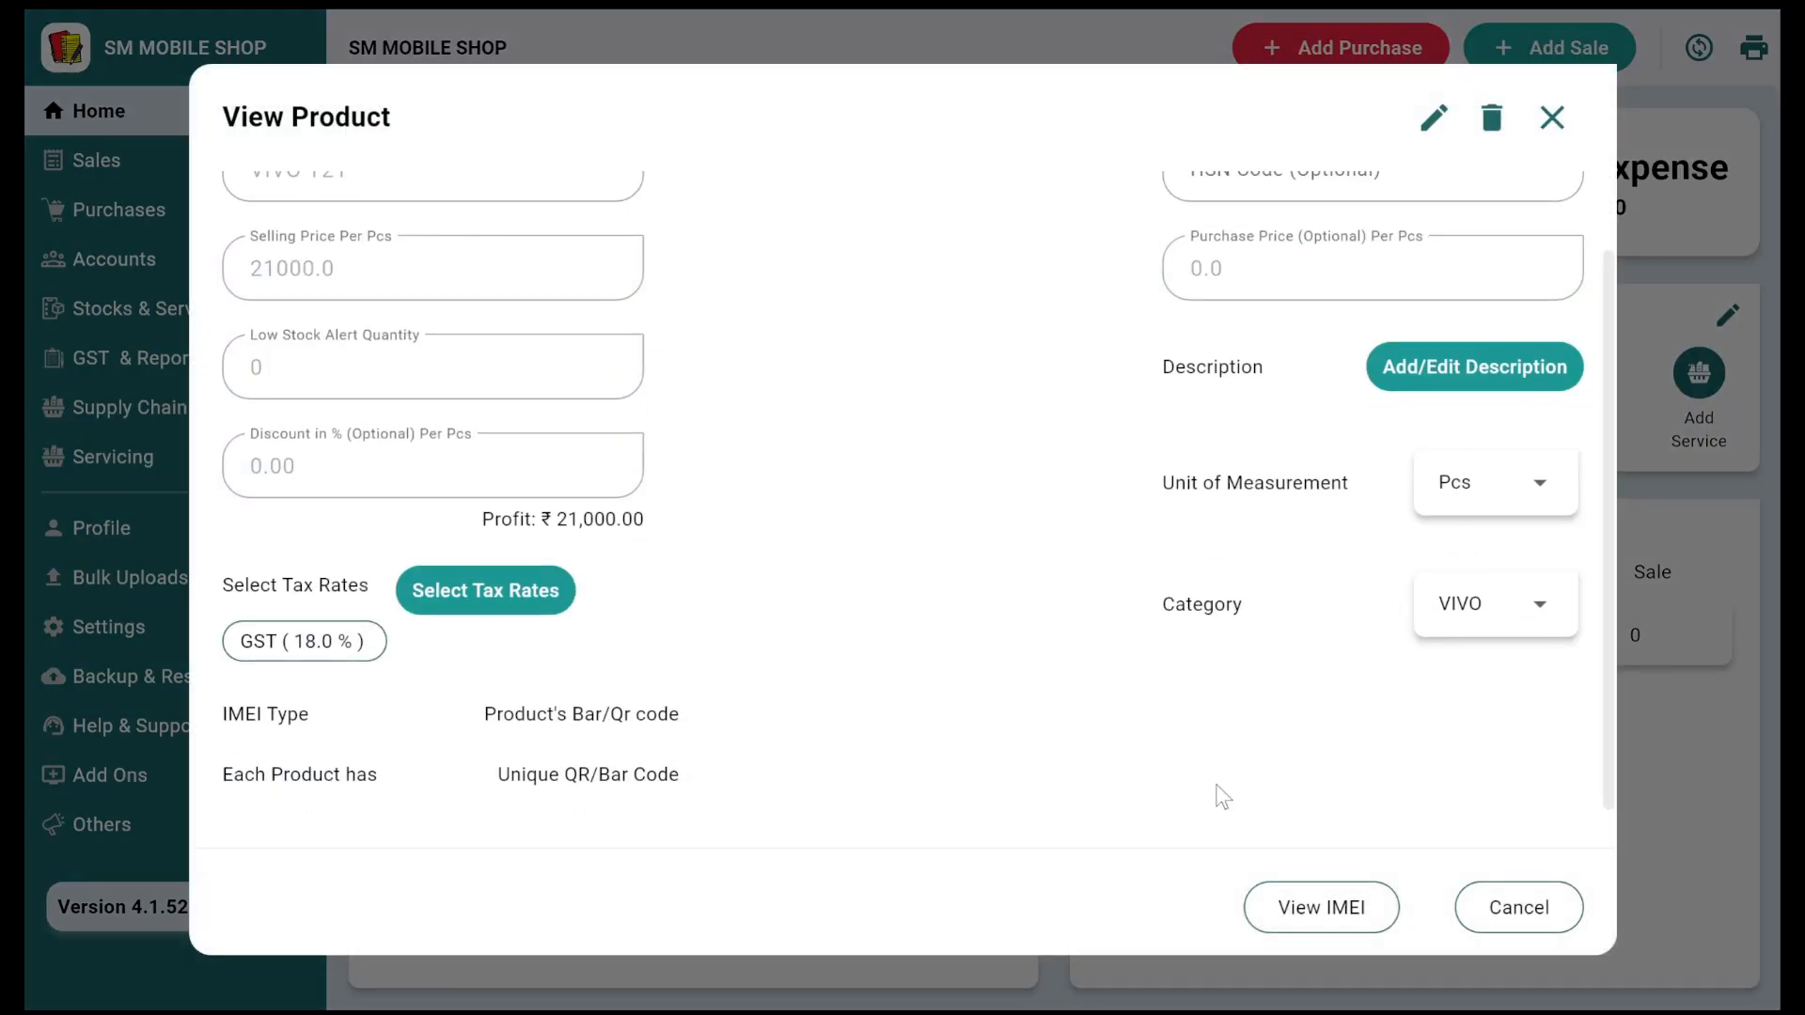
scroll(1222, 797, "up", 1)
left_click(1281, 904)
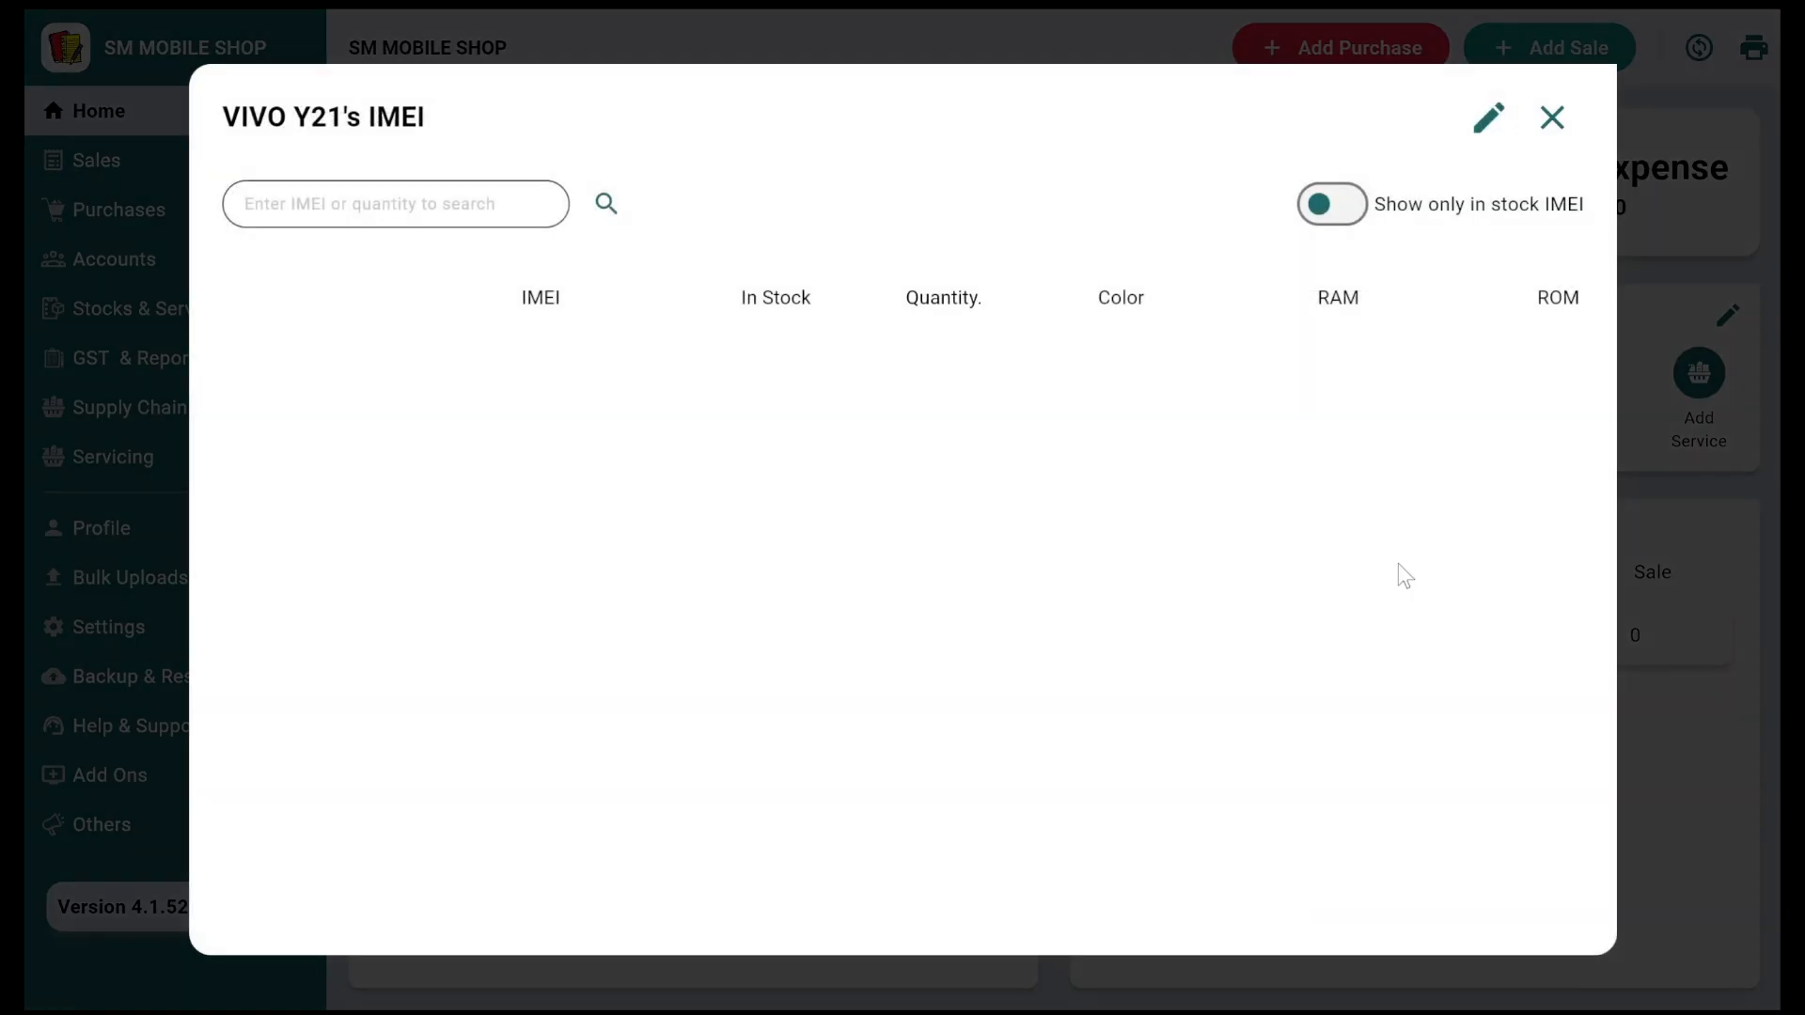
left_click(1551, 119)
left_click(1552, 118)
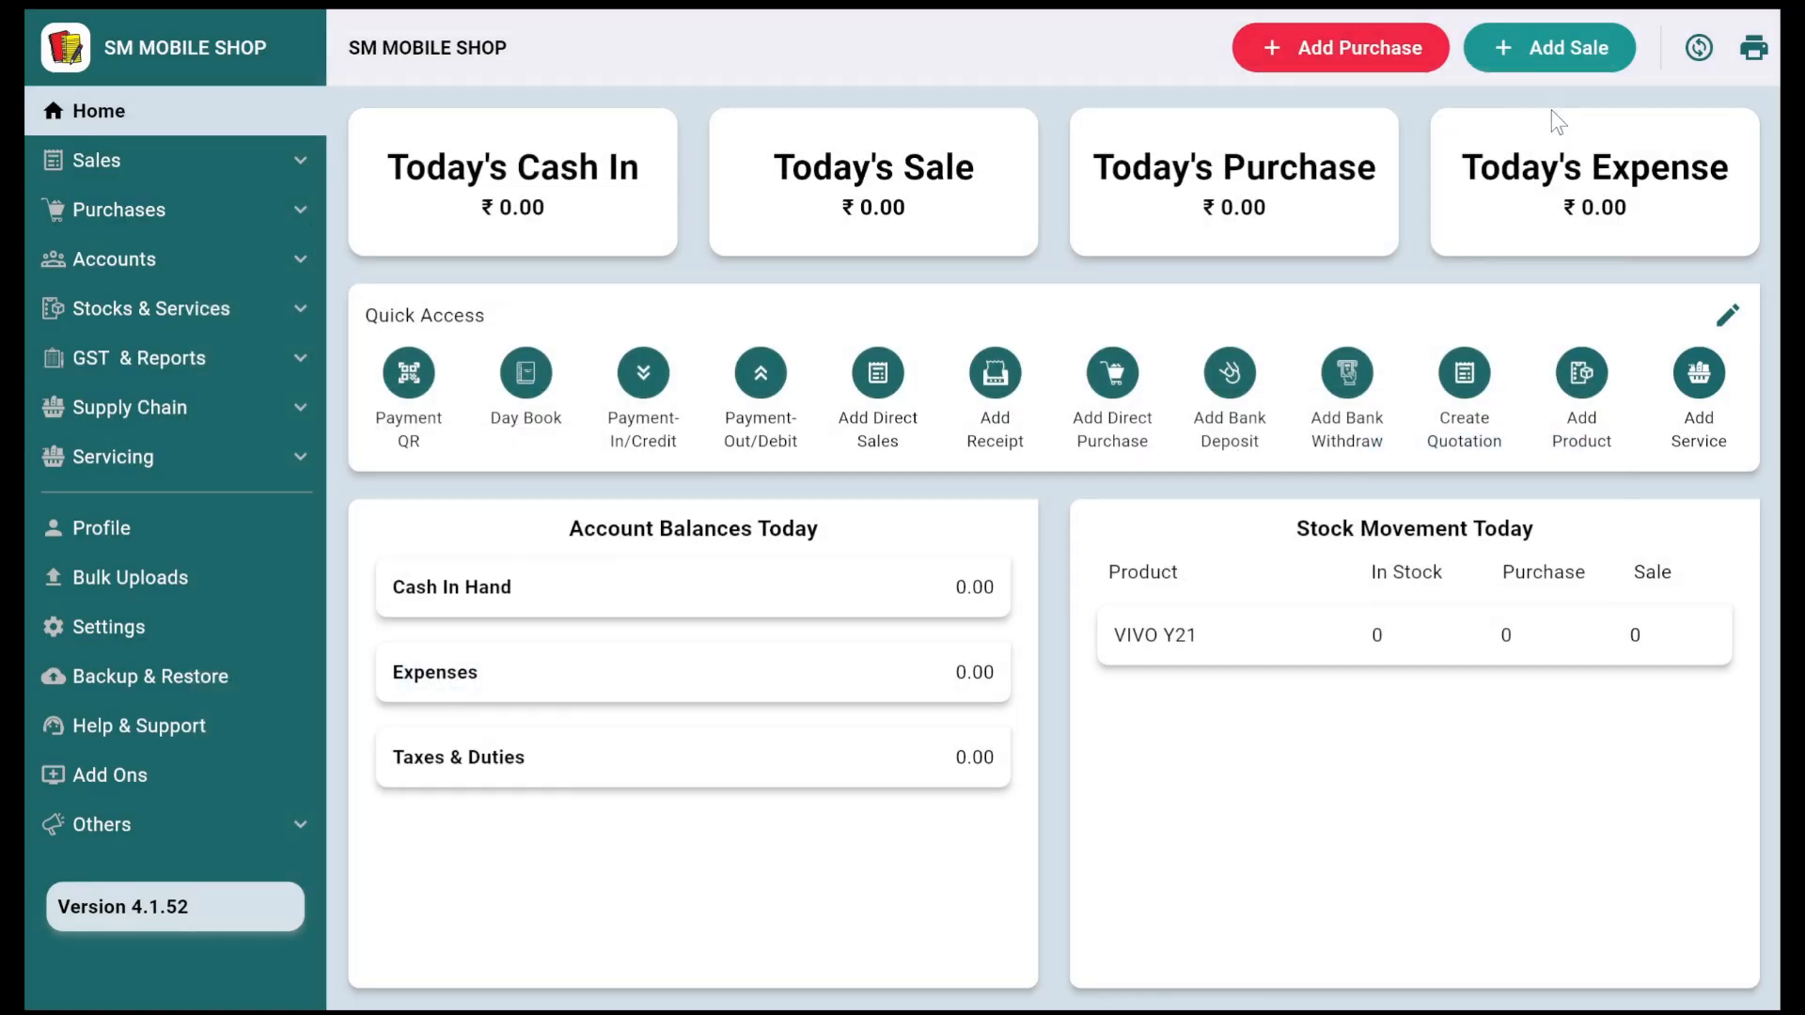
Step: Begin a purchase and create the new seller account RAMESH ENTERPRISES
left_click(1368, 77)
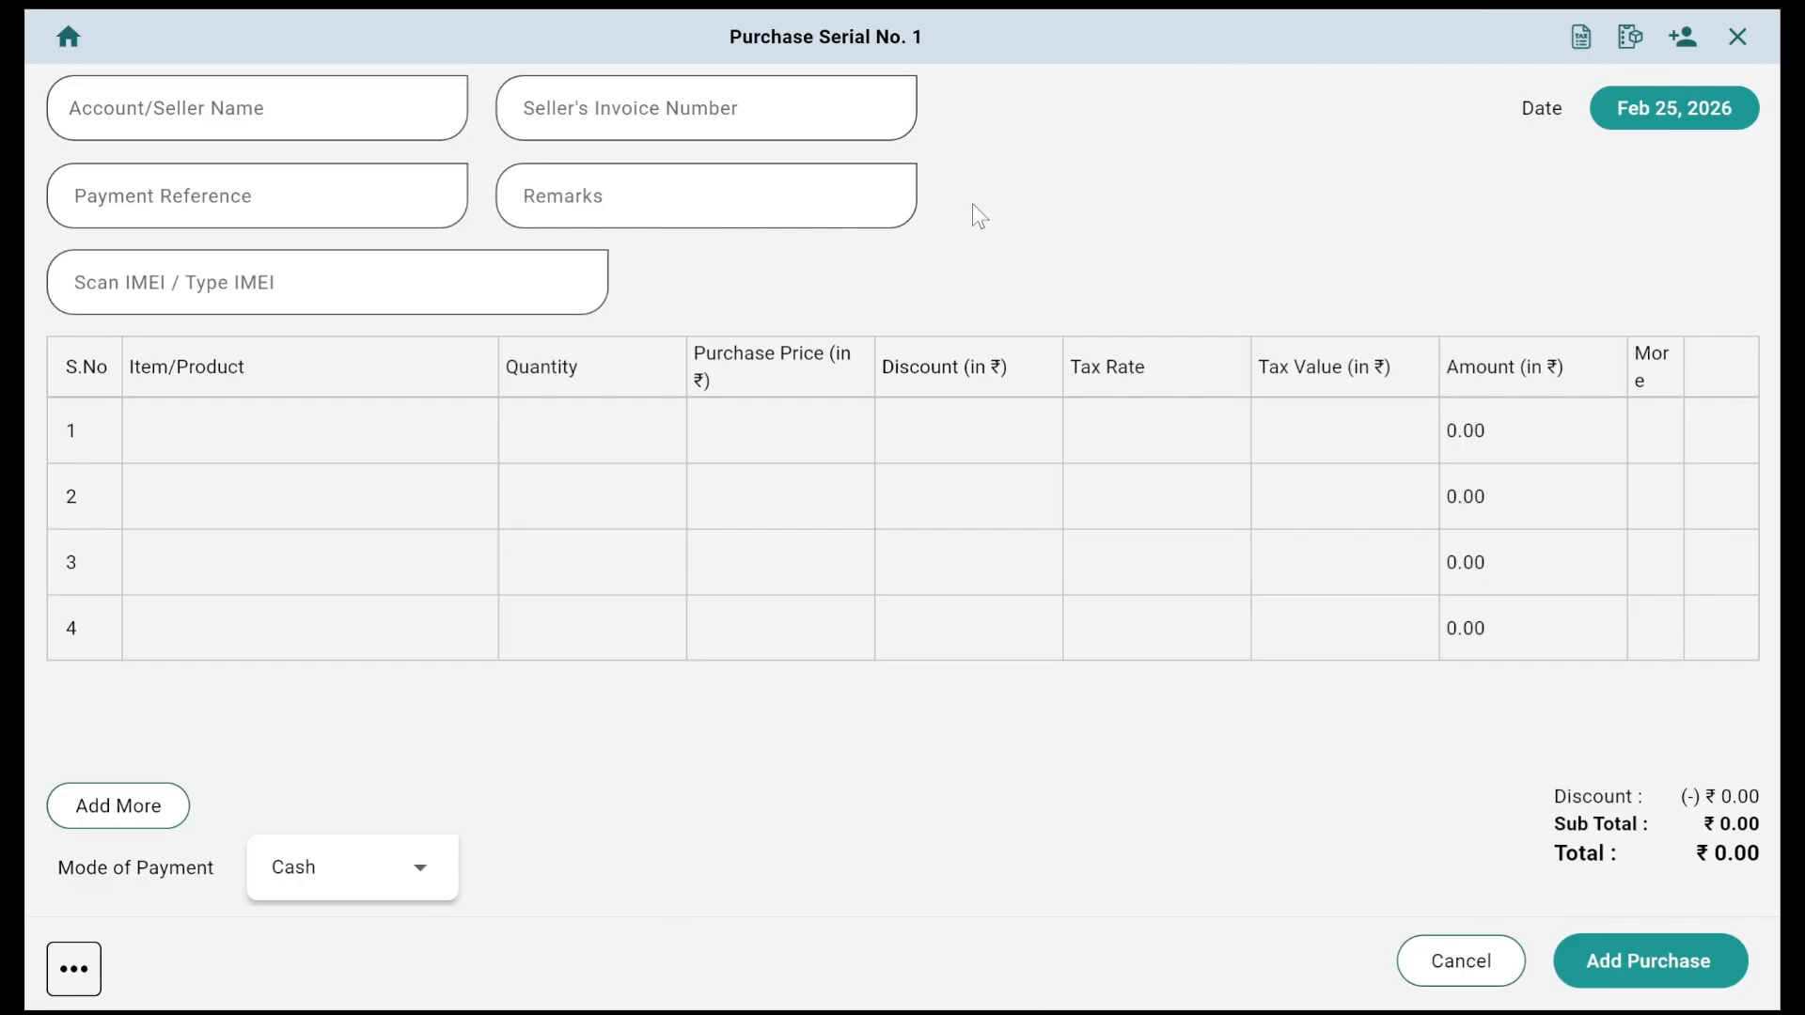
left_click(390, 97)
scroll(325, 302, "down", 1)
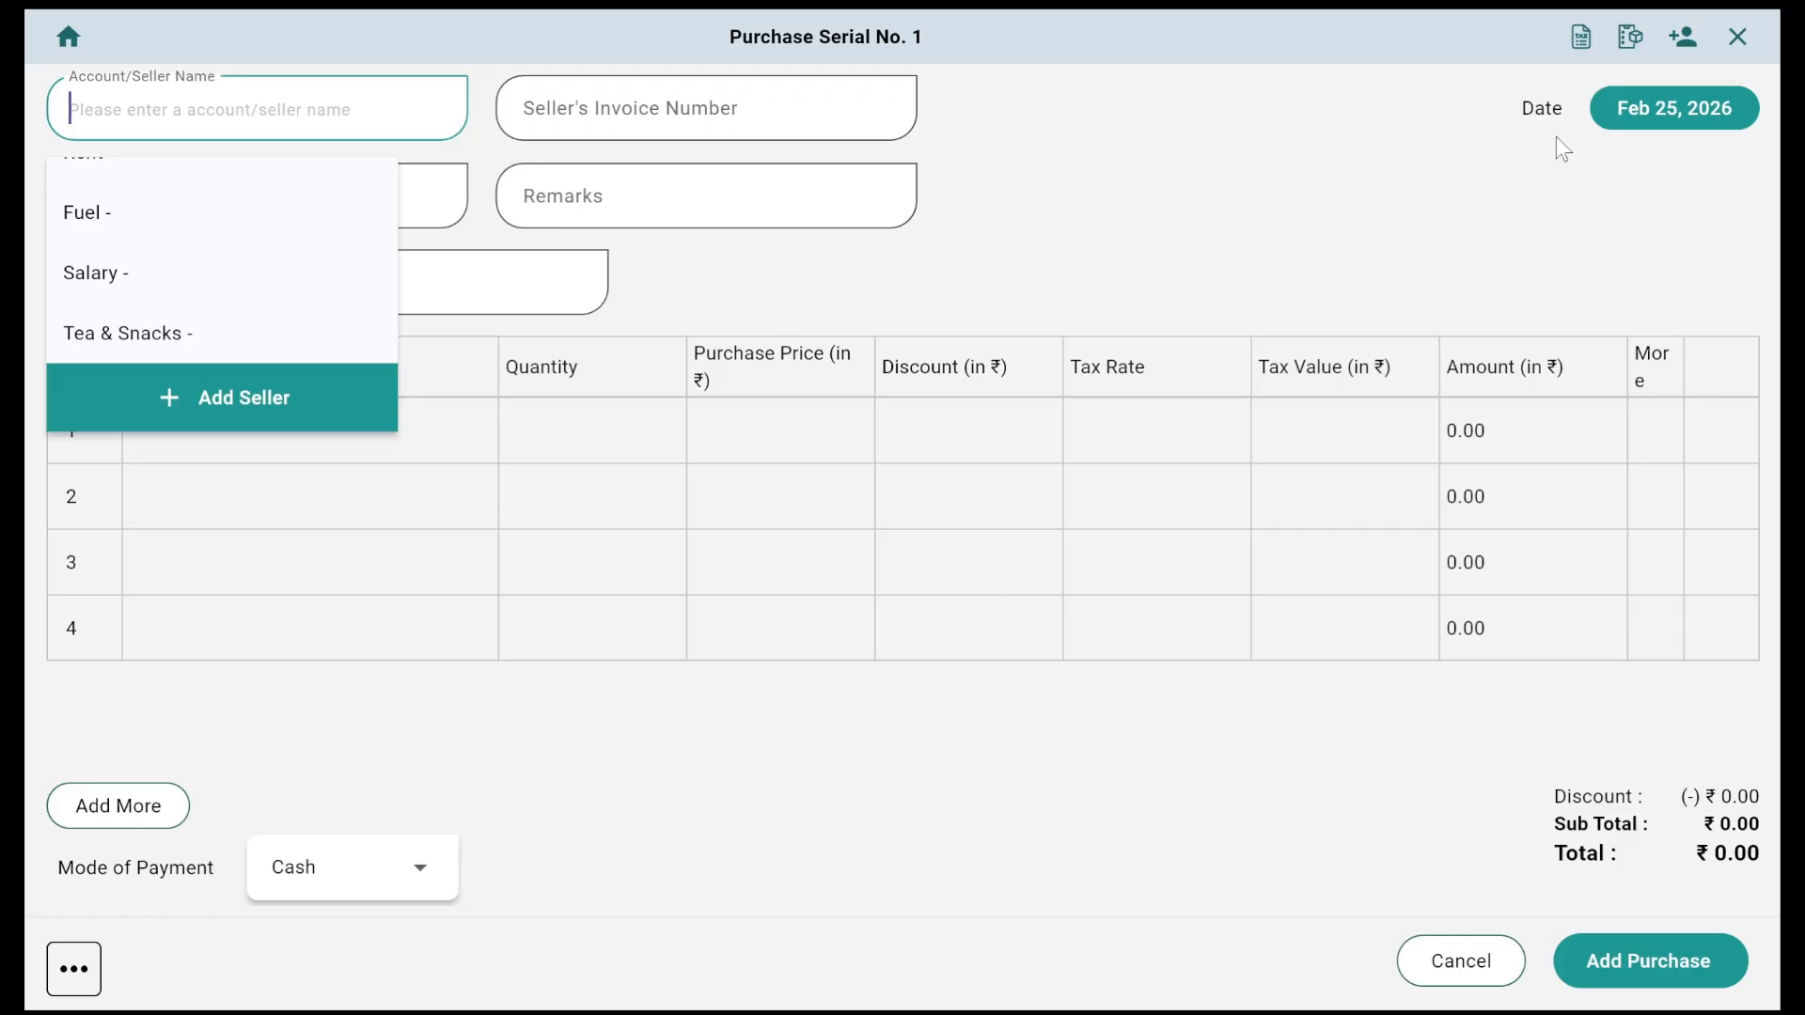
left_click(1680, 40)
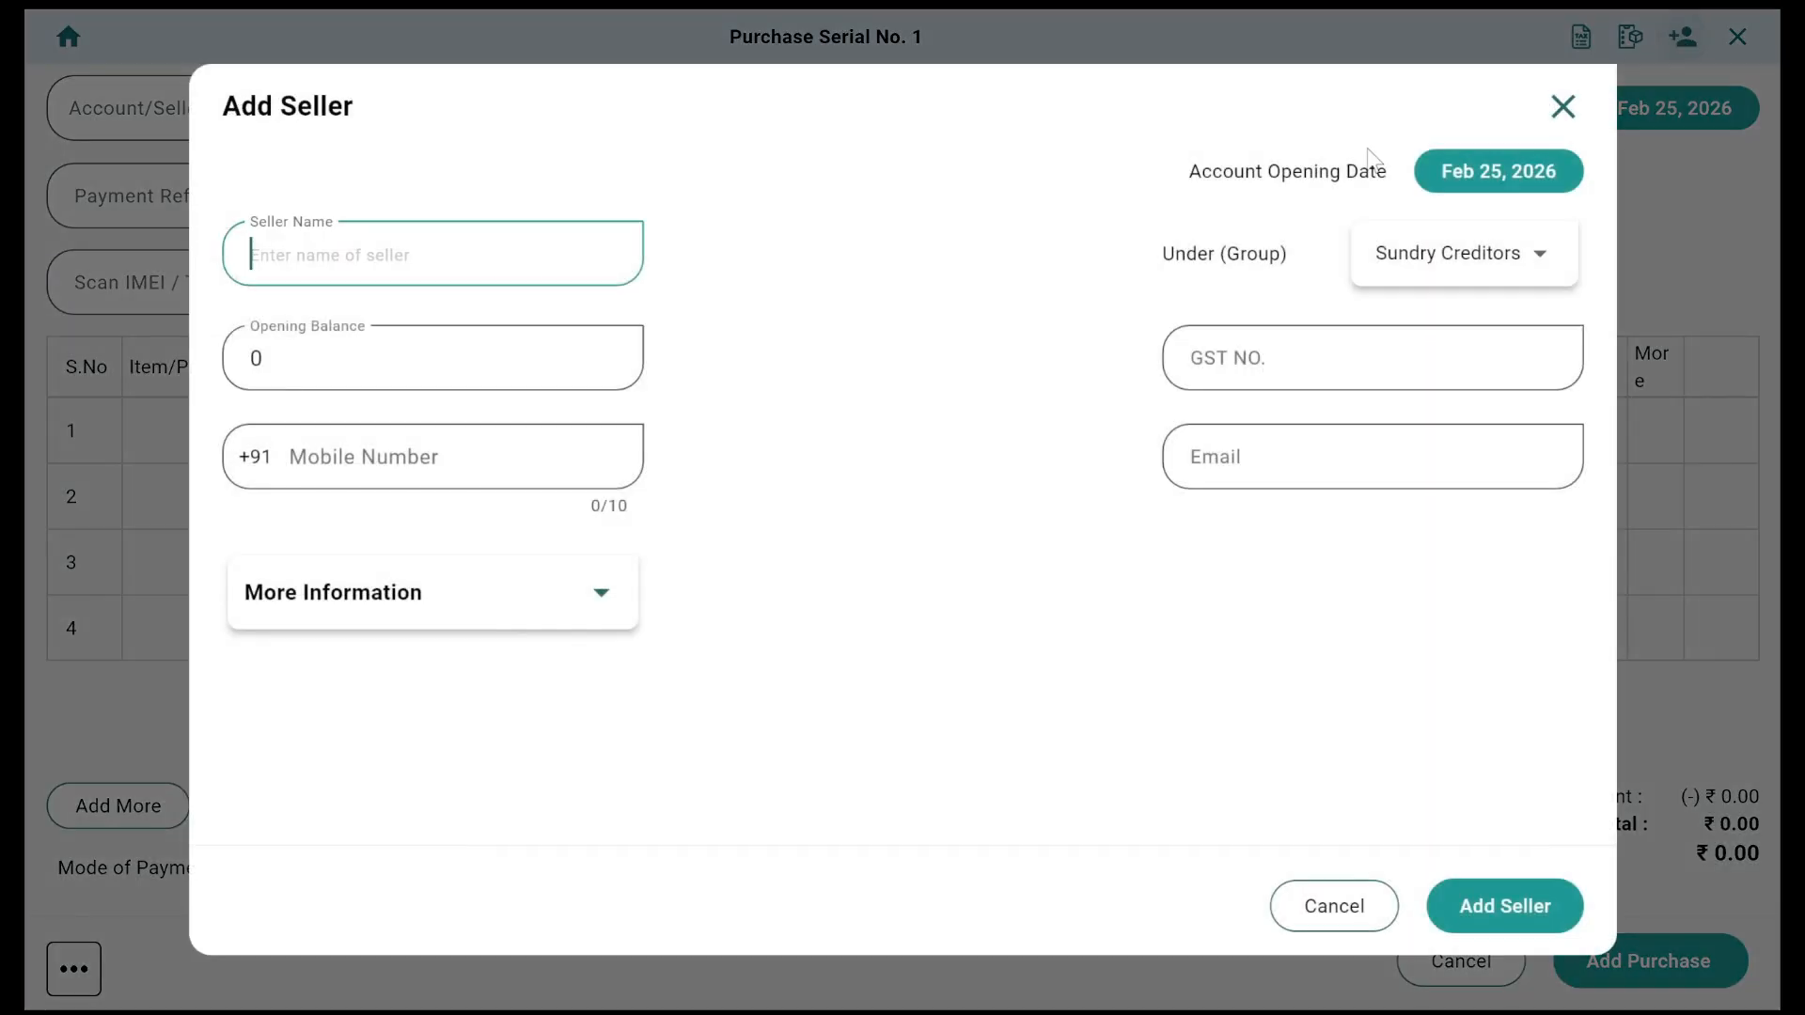
type("RAME")
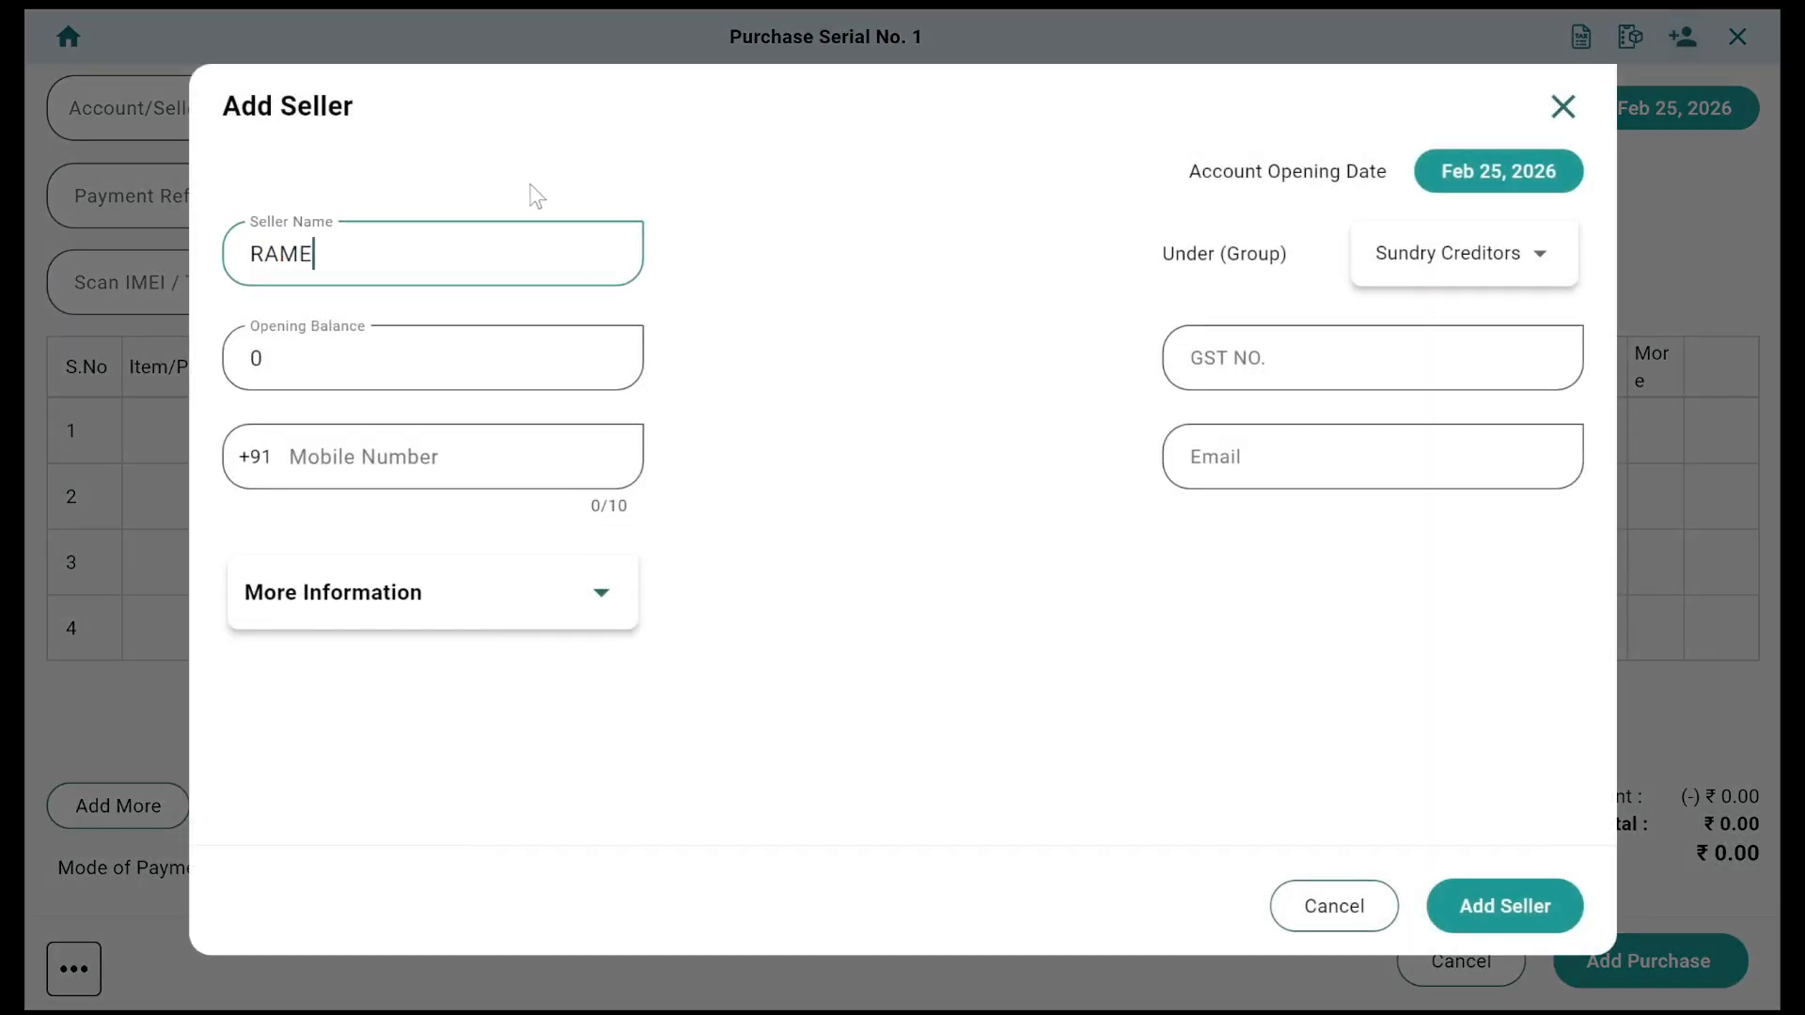
type("SH ENTERPRISES")
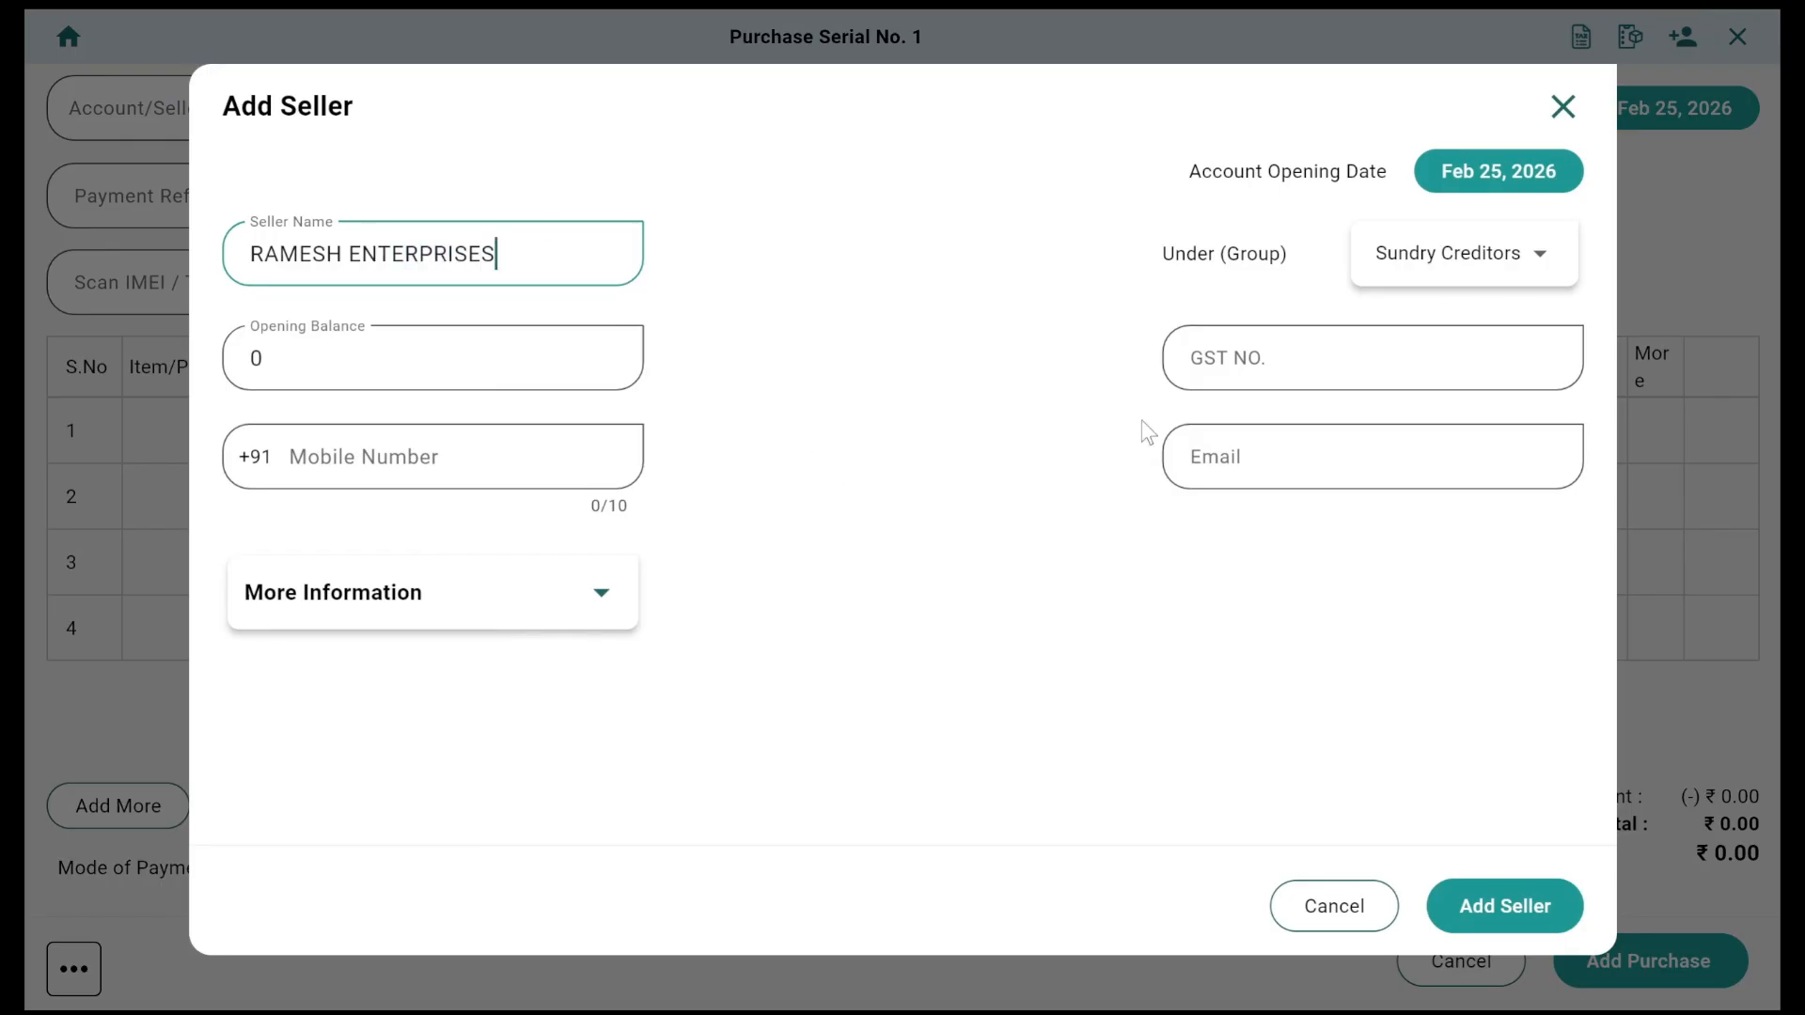
left_click(509, 612)
scroll(658, 729, "down", 5)
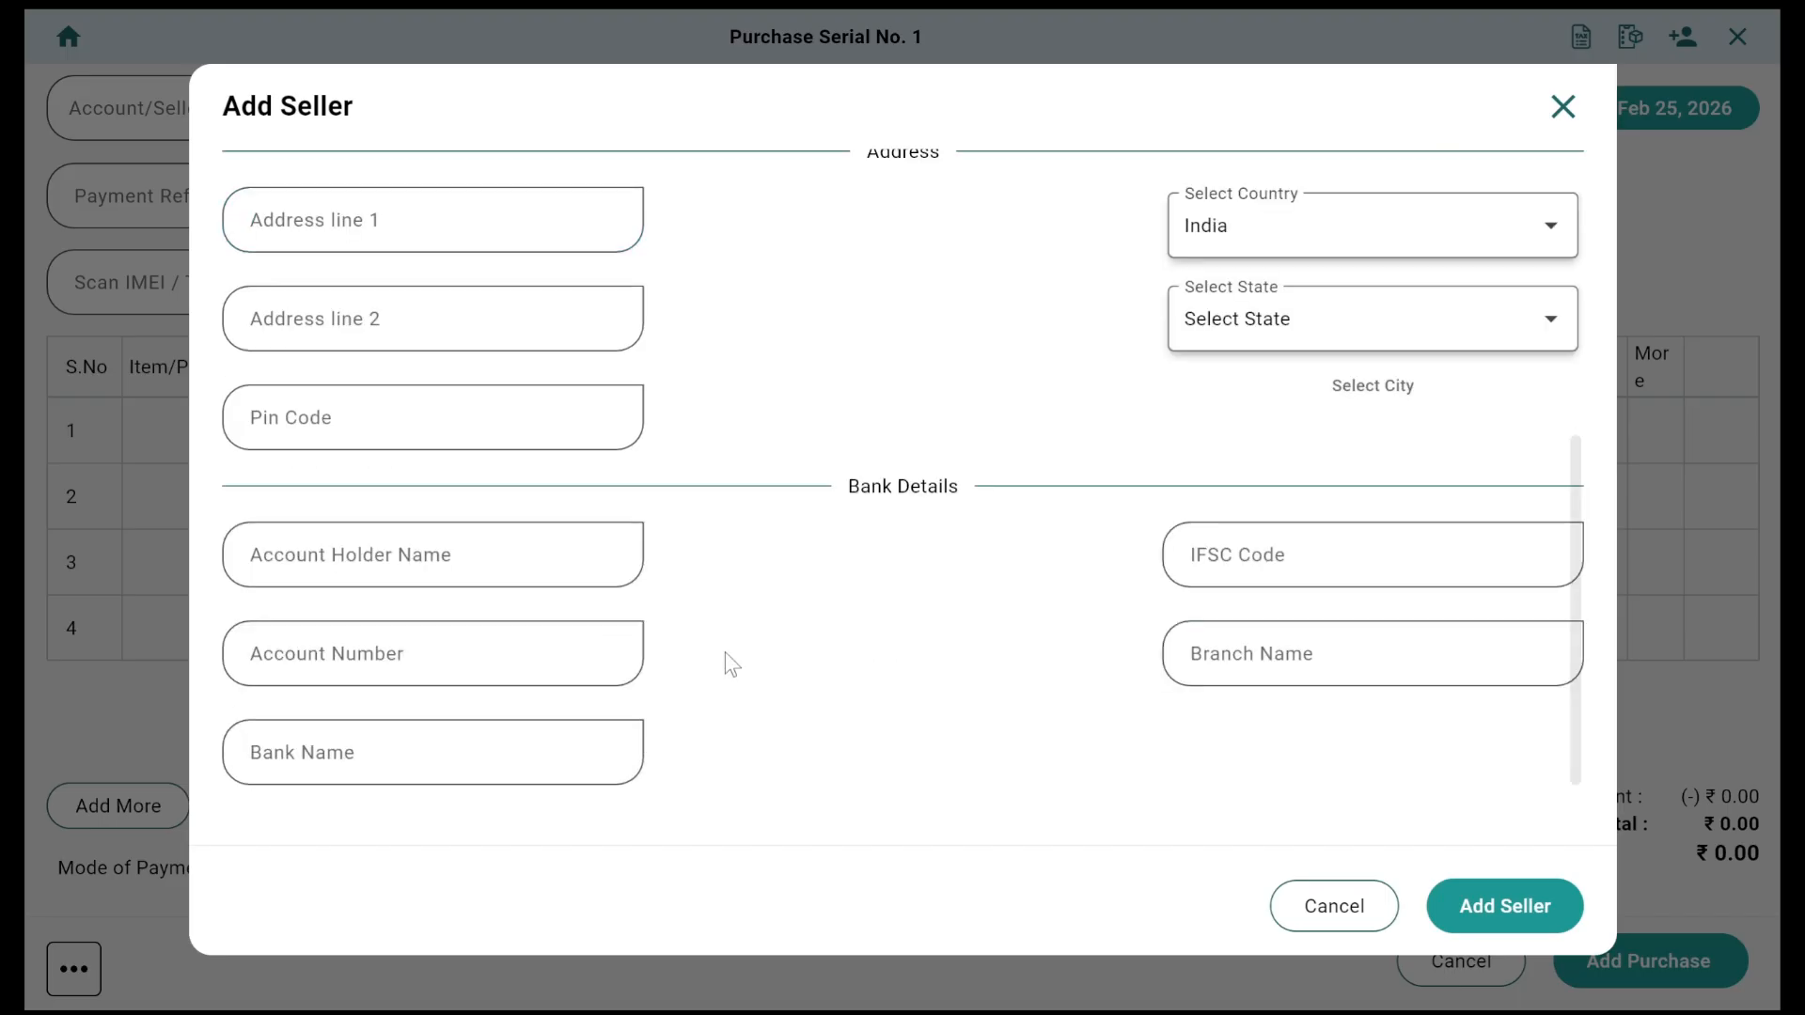
scroll(725, 652, "up", 5)
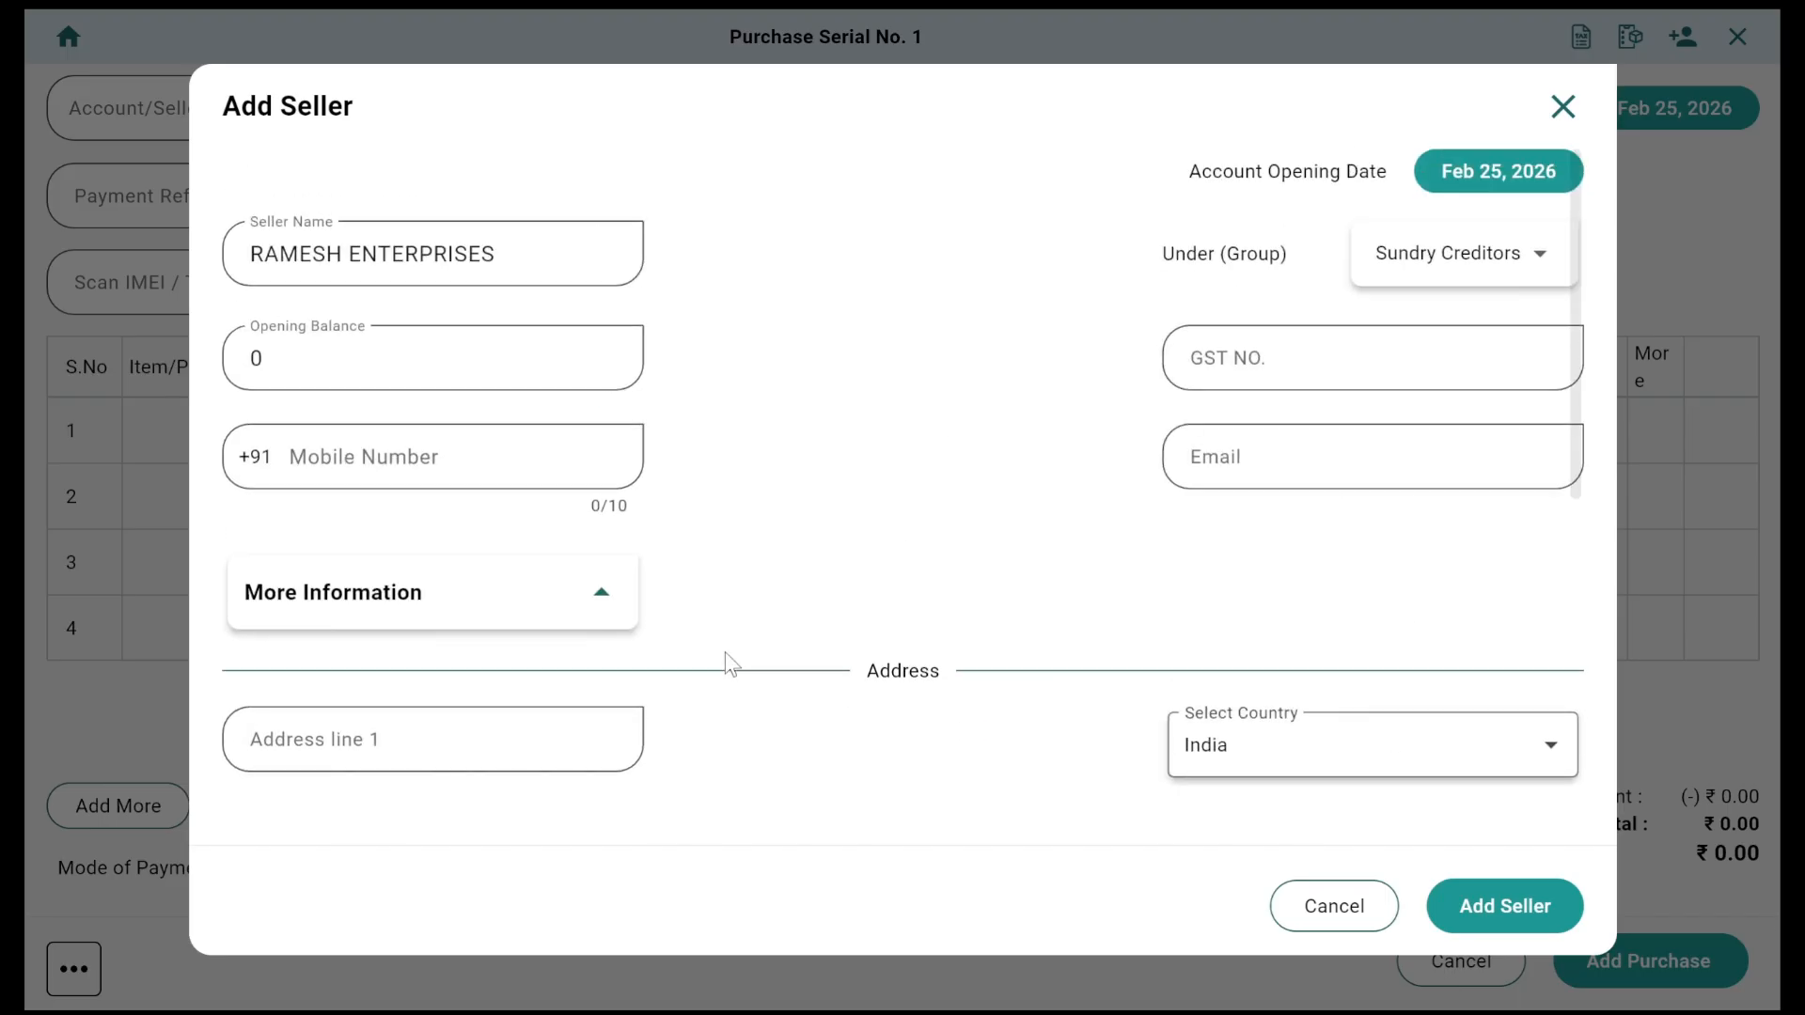
left_click(1506, 903)
Step: Select RAMESH ENTERPRISES as the purchase's seller
left_click(318, 133)
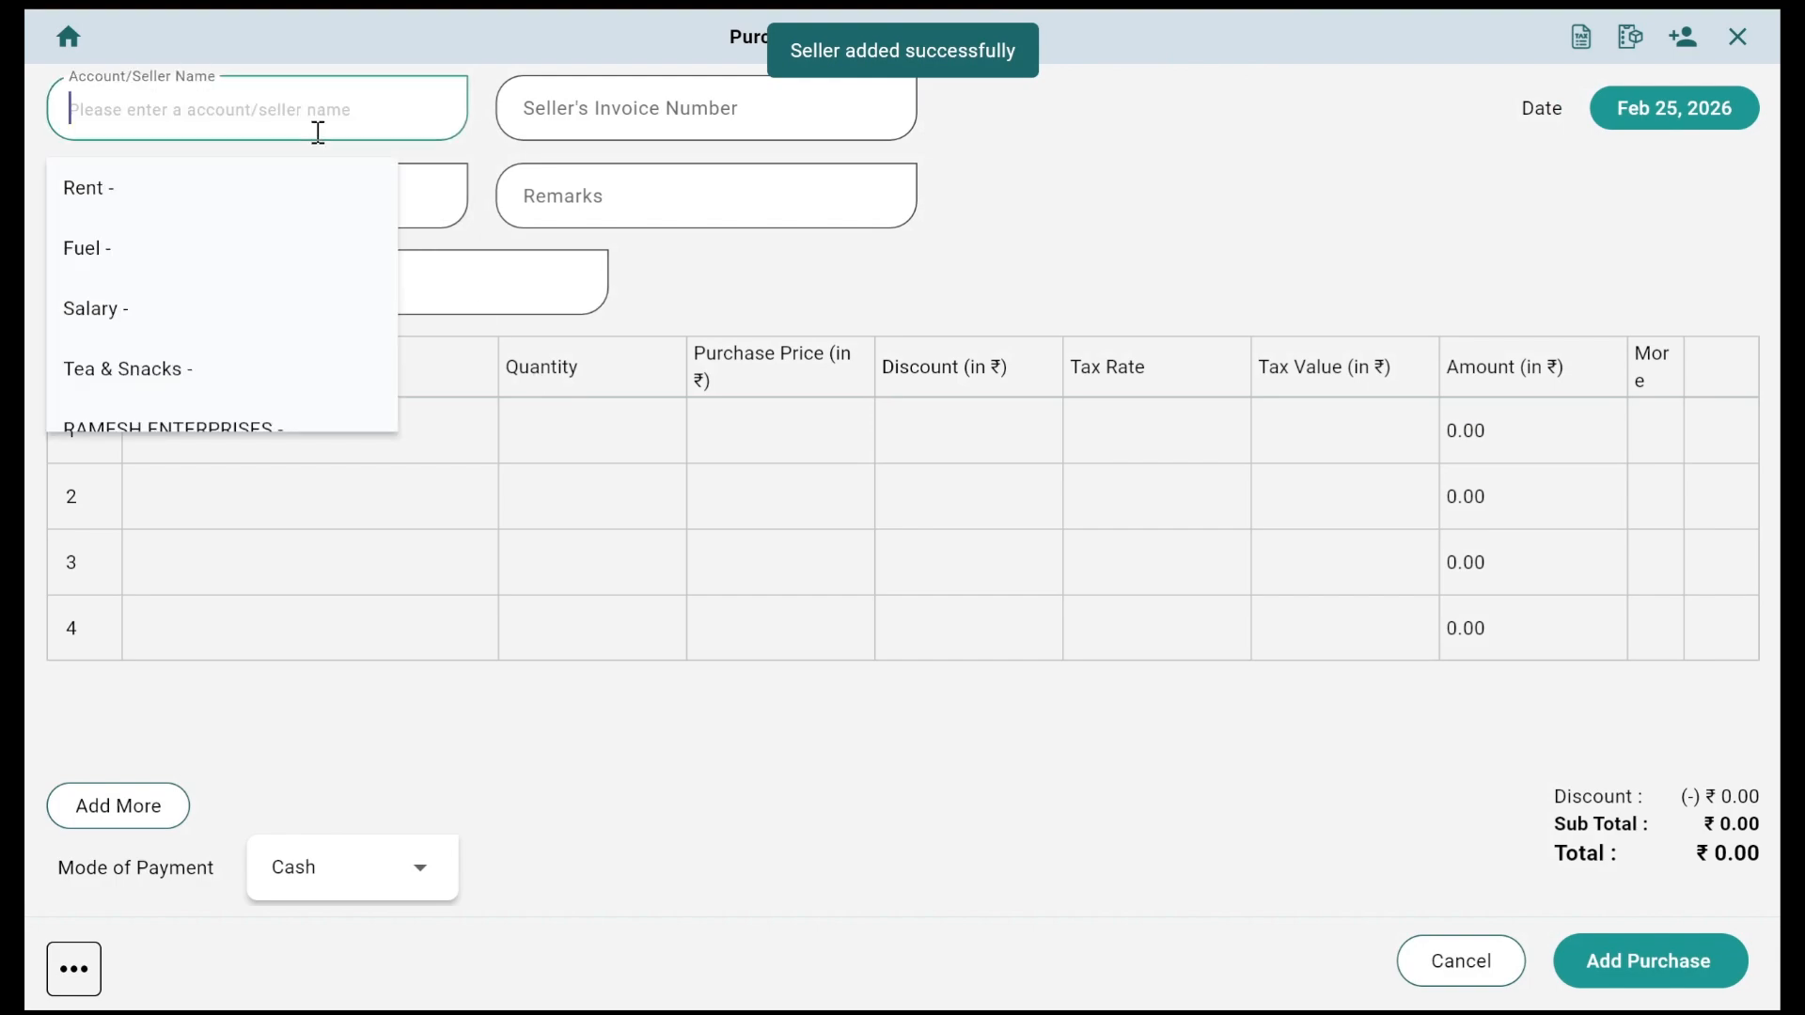
type("ran")
key("BackSpace")
type("me")
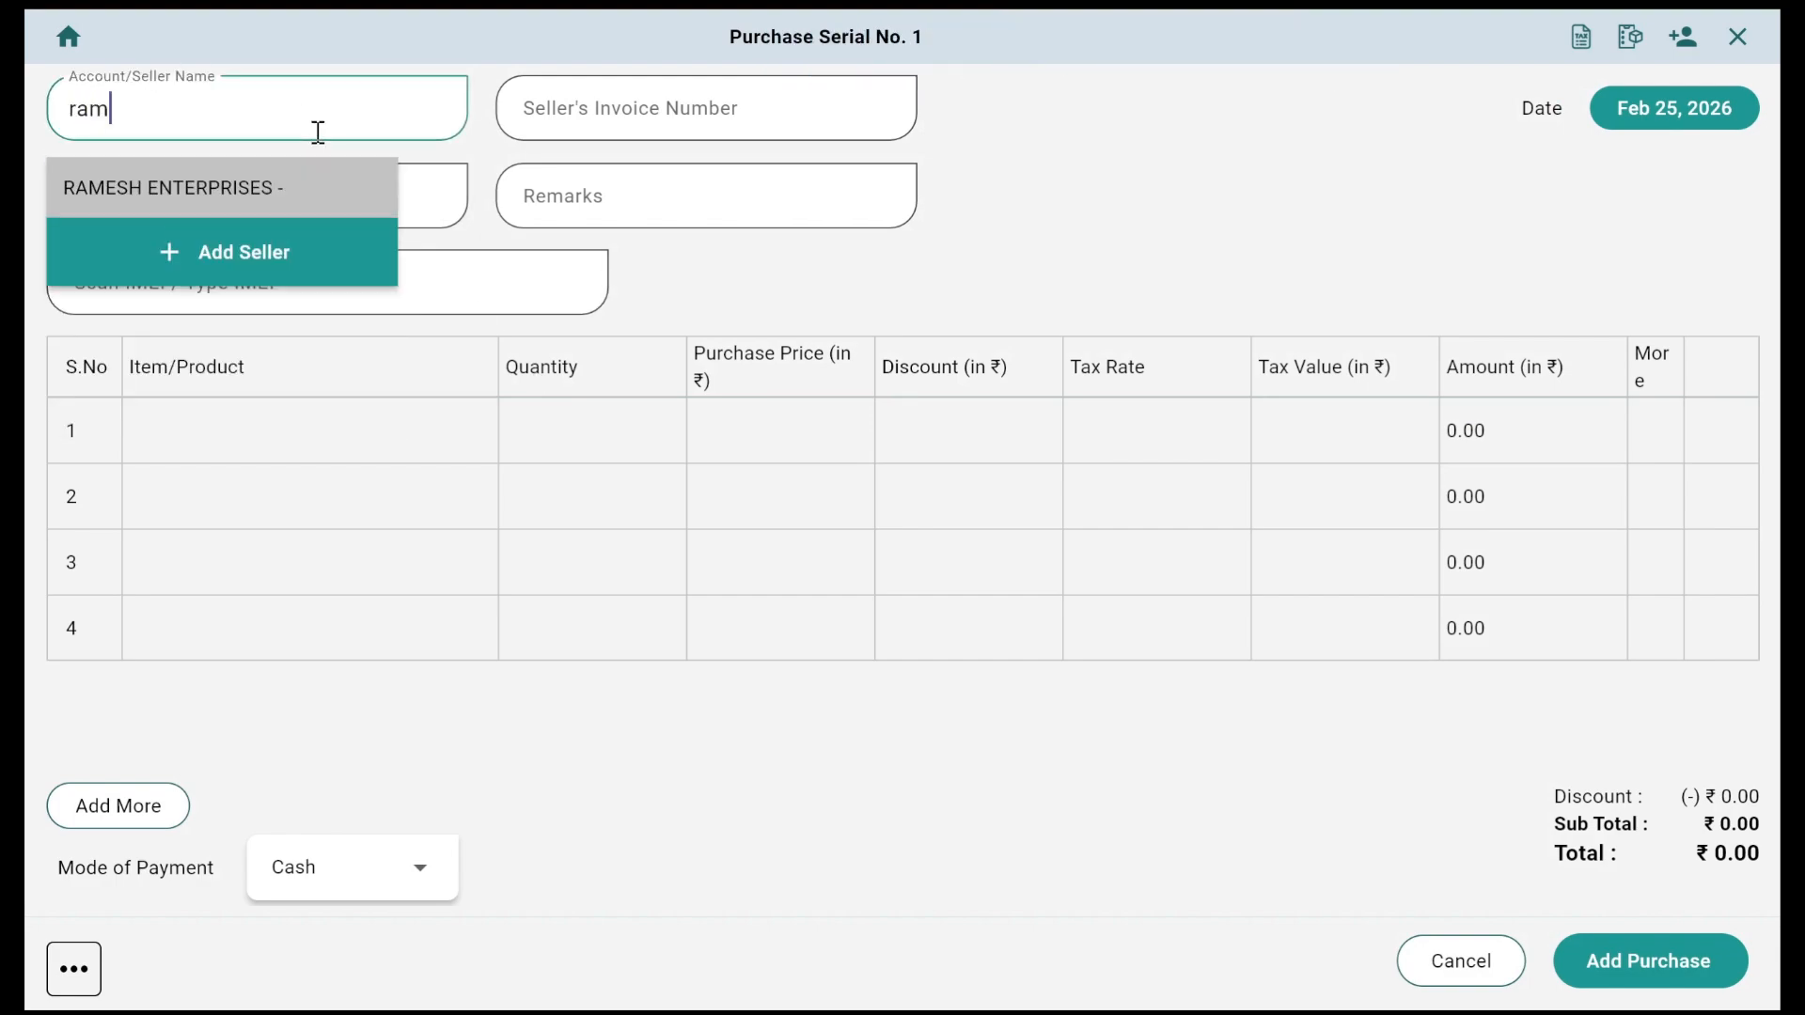
key("Return")
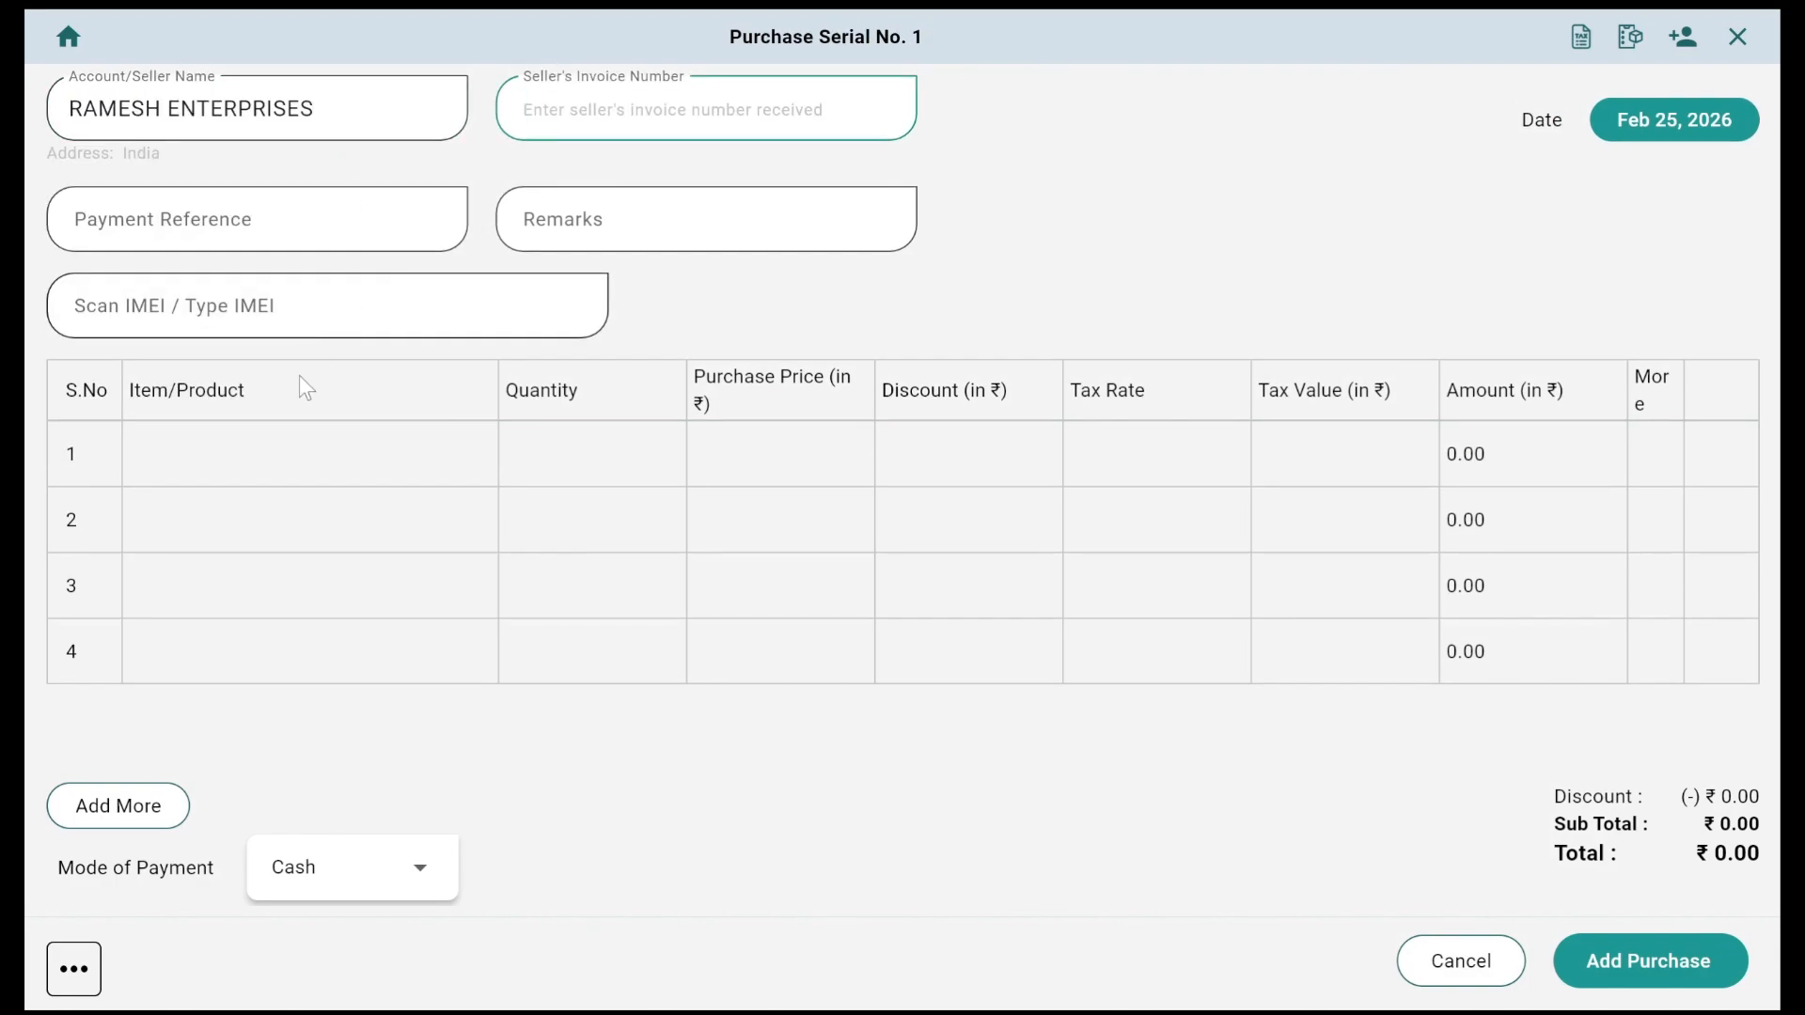
Step: Add VIVO Y21 to row 1 at a purchase price of 18000 and open its variant details
left_click(270, 435)
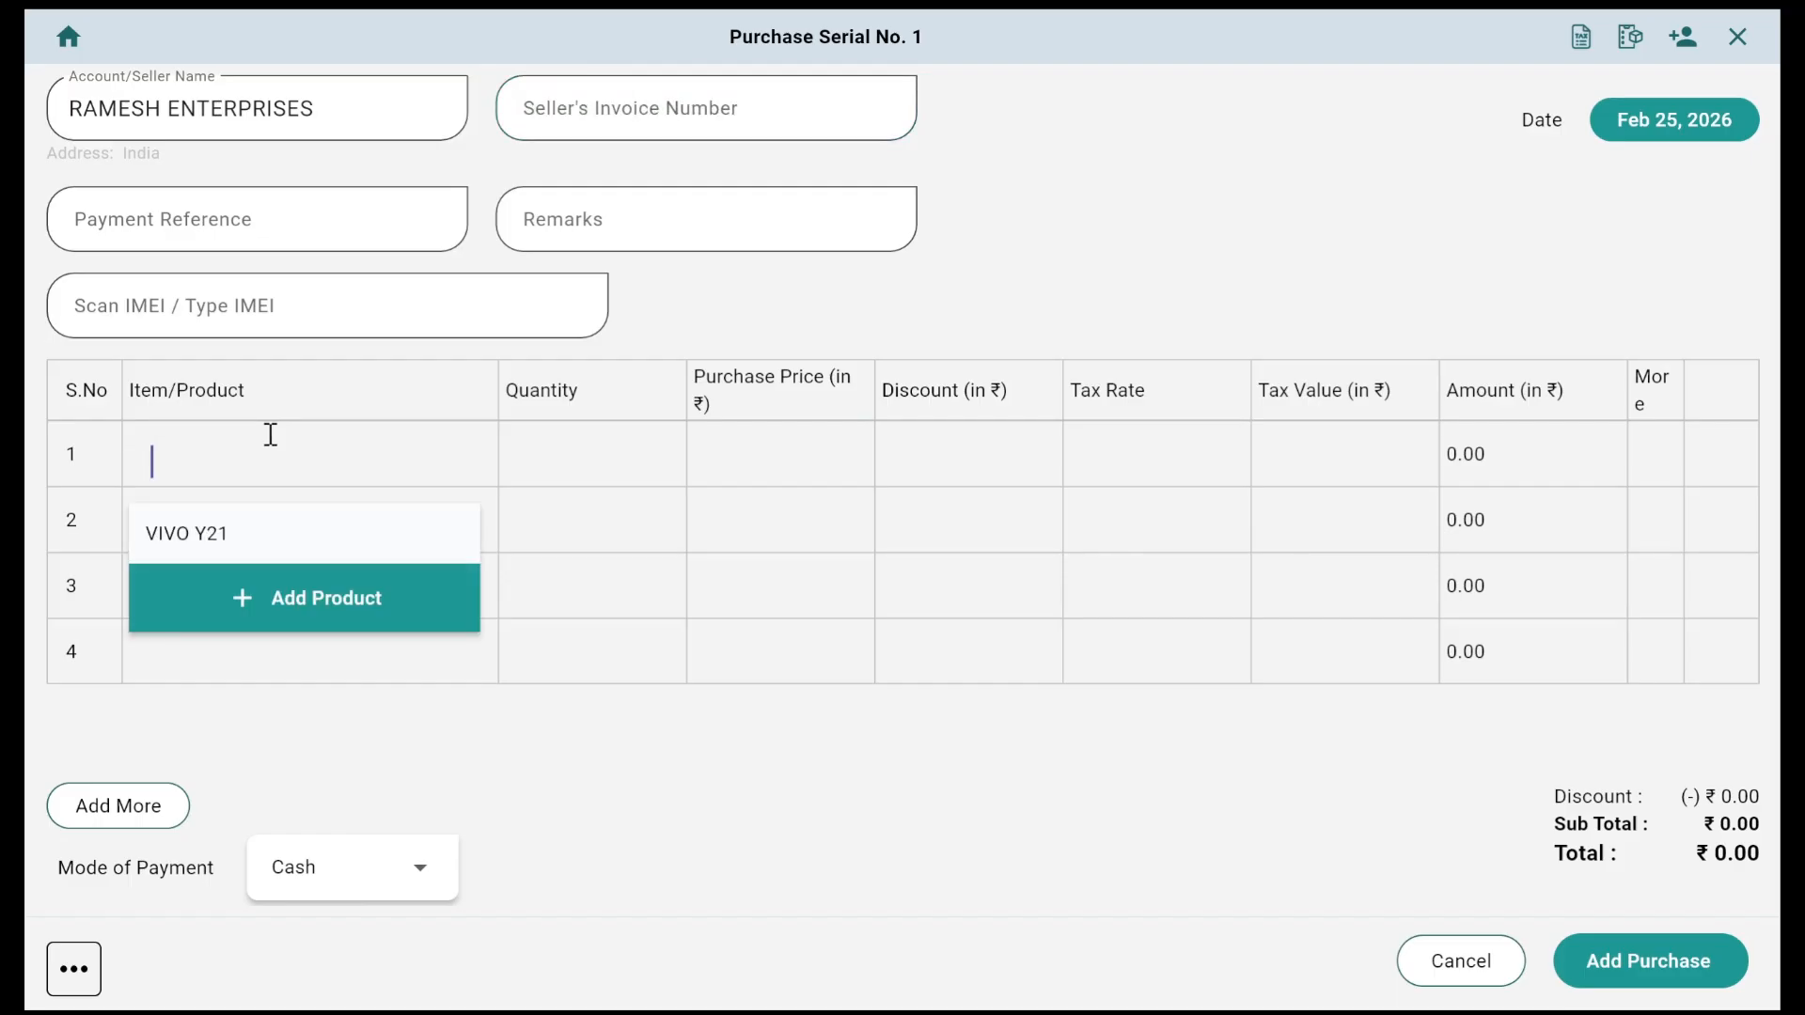
left_click(232, 534)
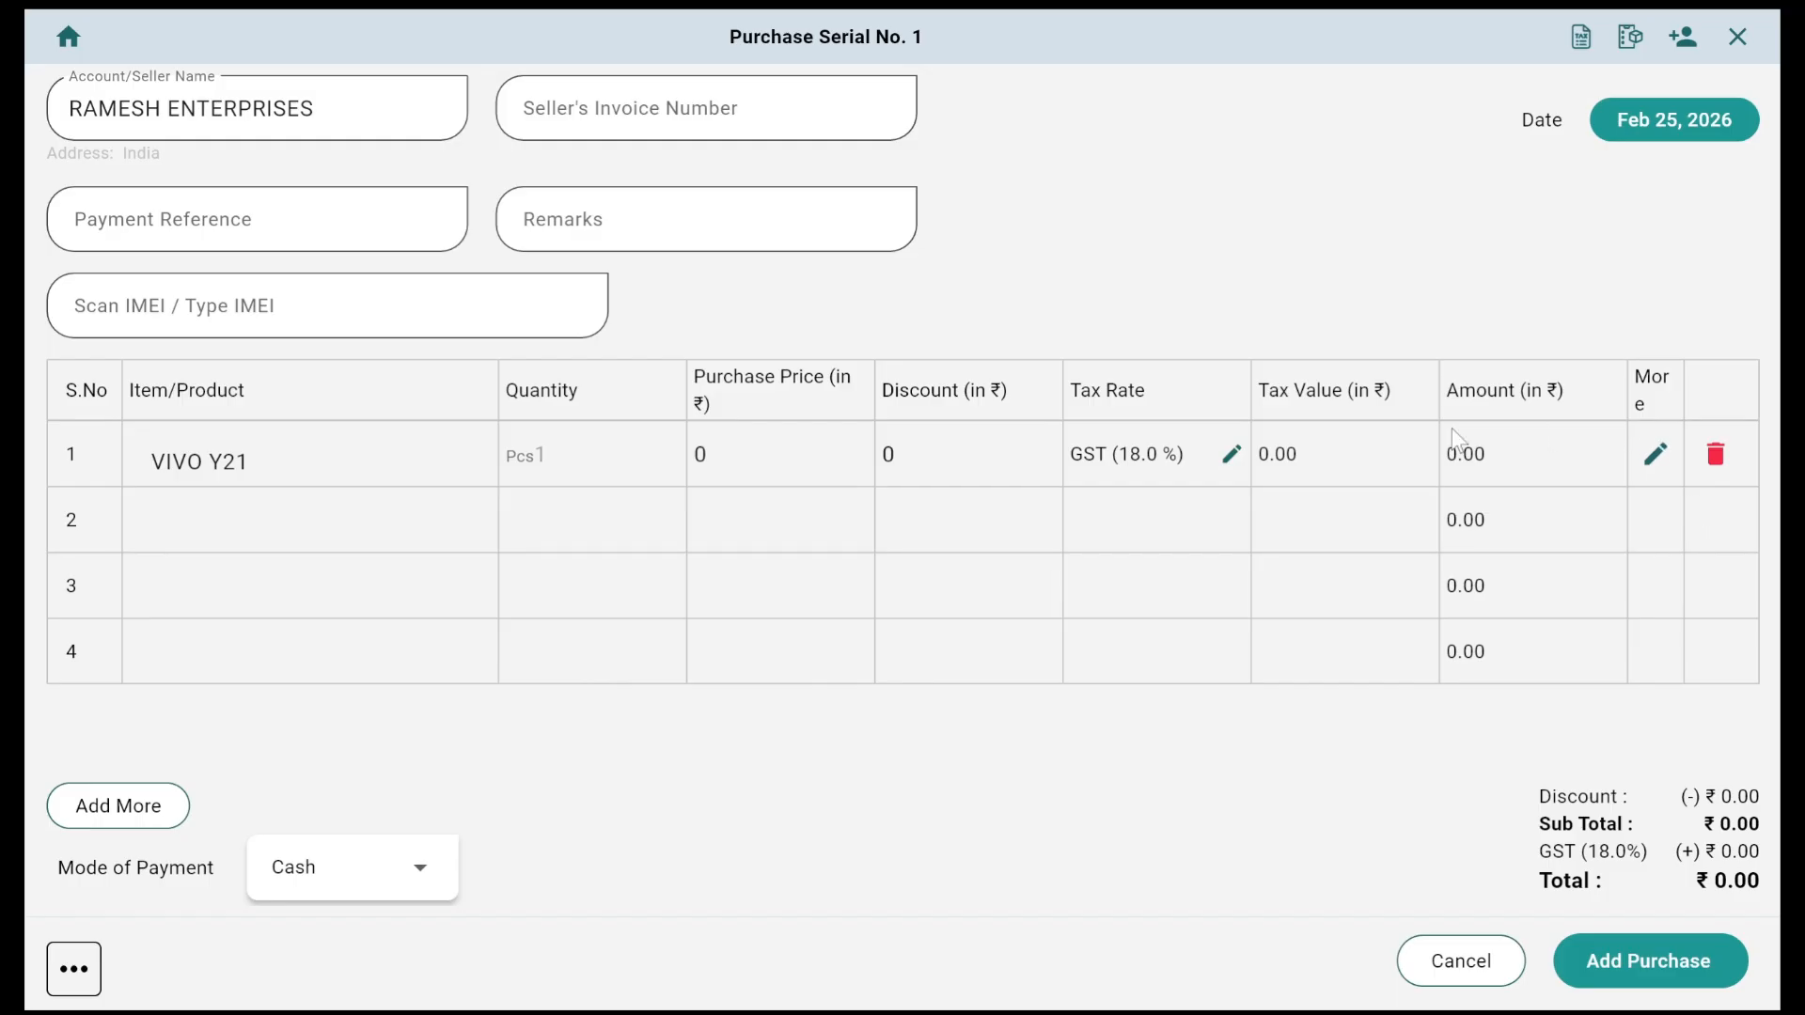
left_click(724, 474)
key("ctrl+a")
type("18000")
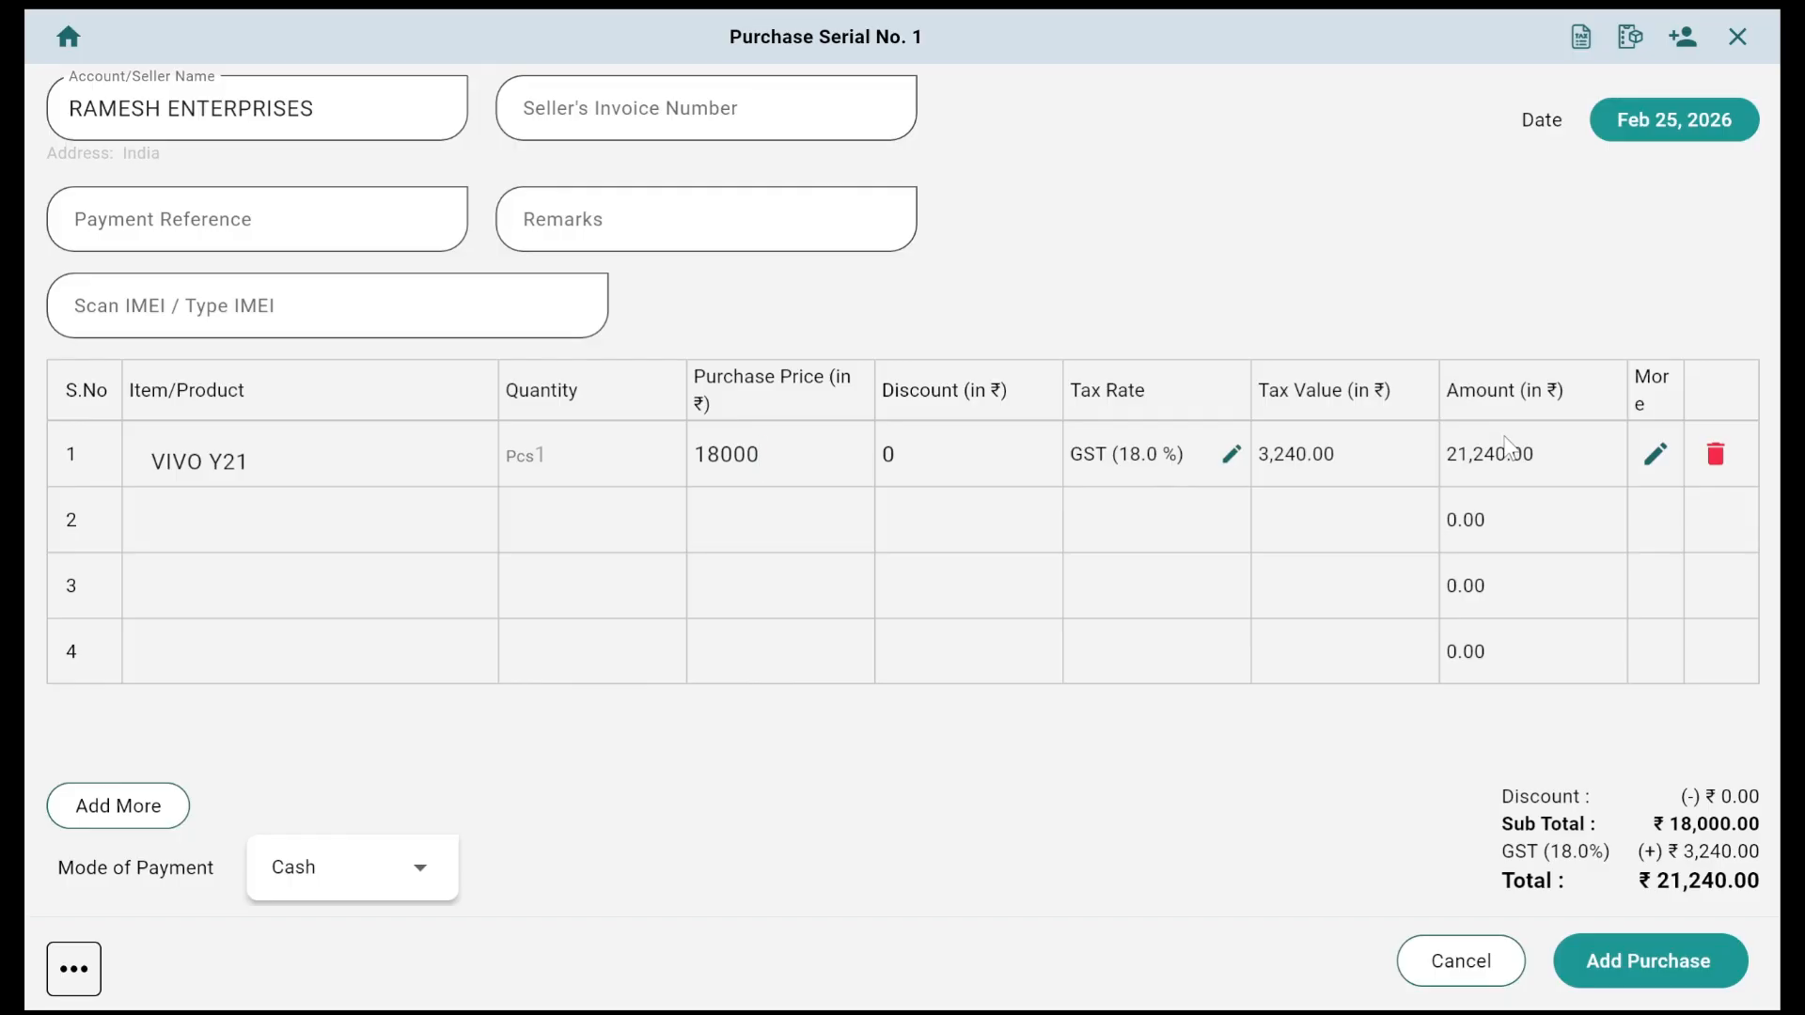
left_click(1655, 455)
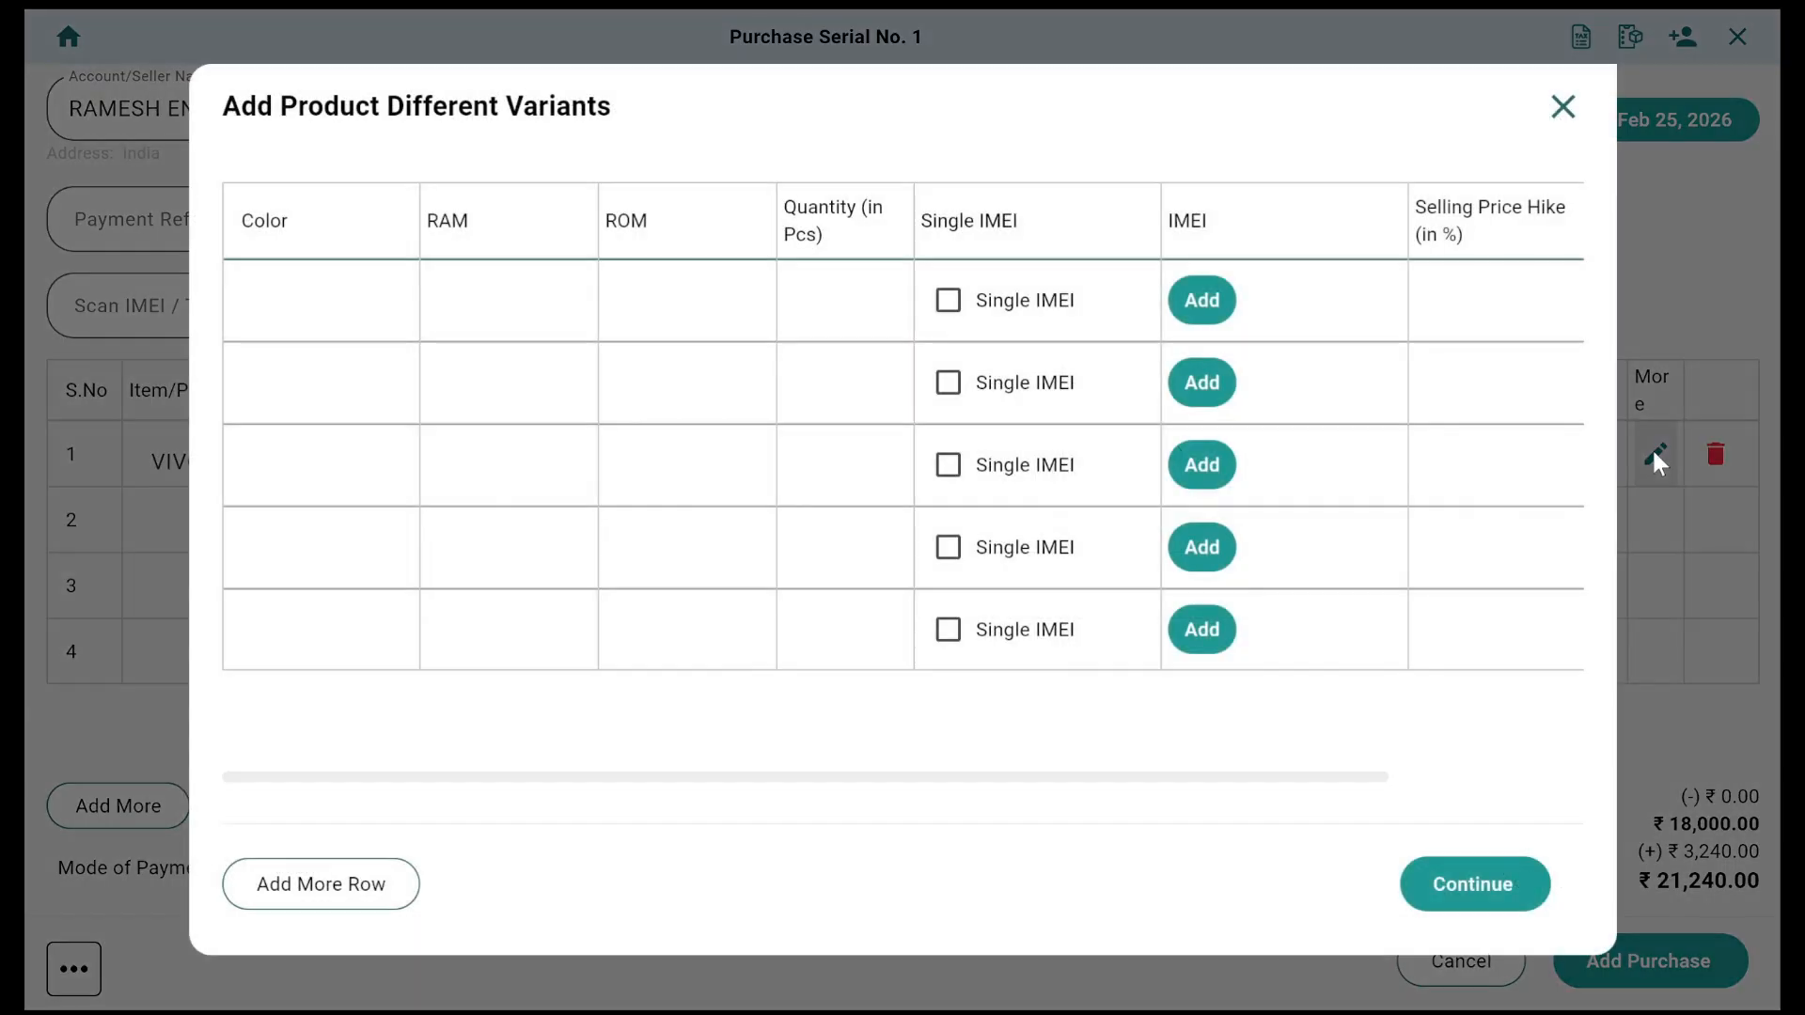
Step: Enter the first variant as BLACK, 8GB RAM, 128Gb ROM, quantity 2
left_click(311, 323)
type("BLACK")
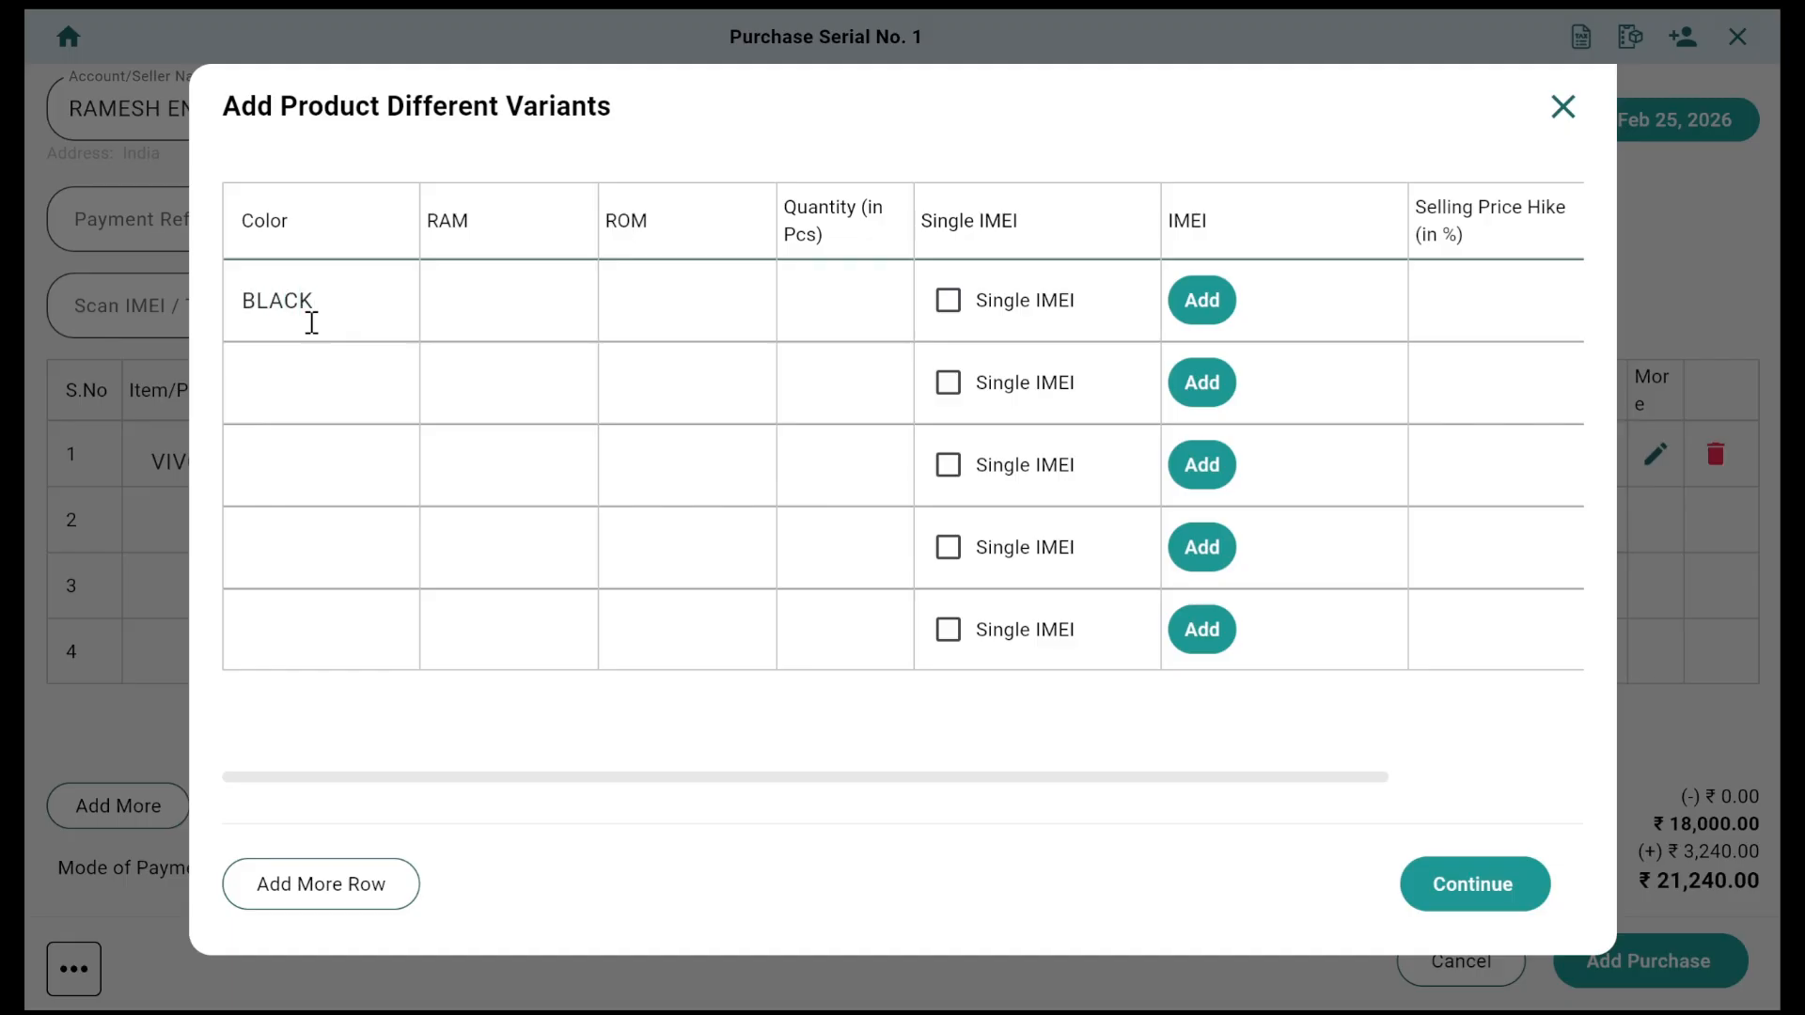
key("Tab")
type("8GB")
key("Tab")
type("128")
type("Gb")
type("2")
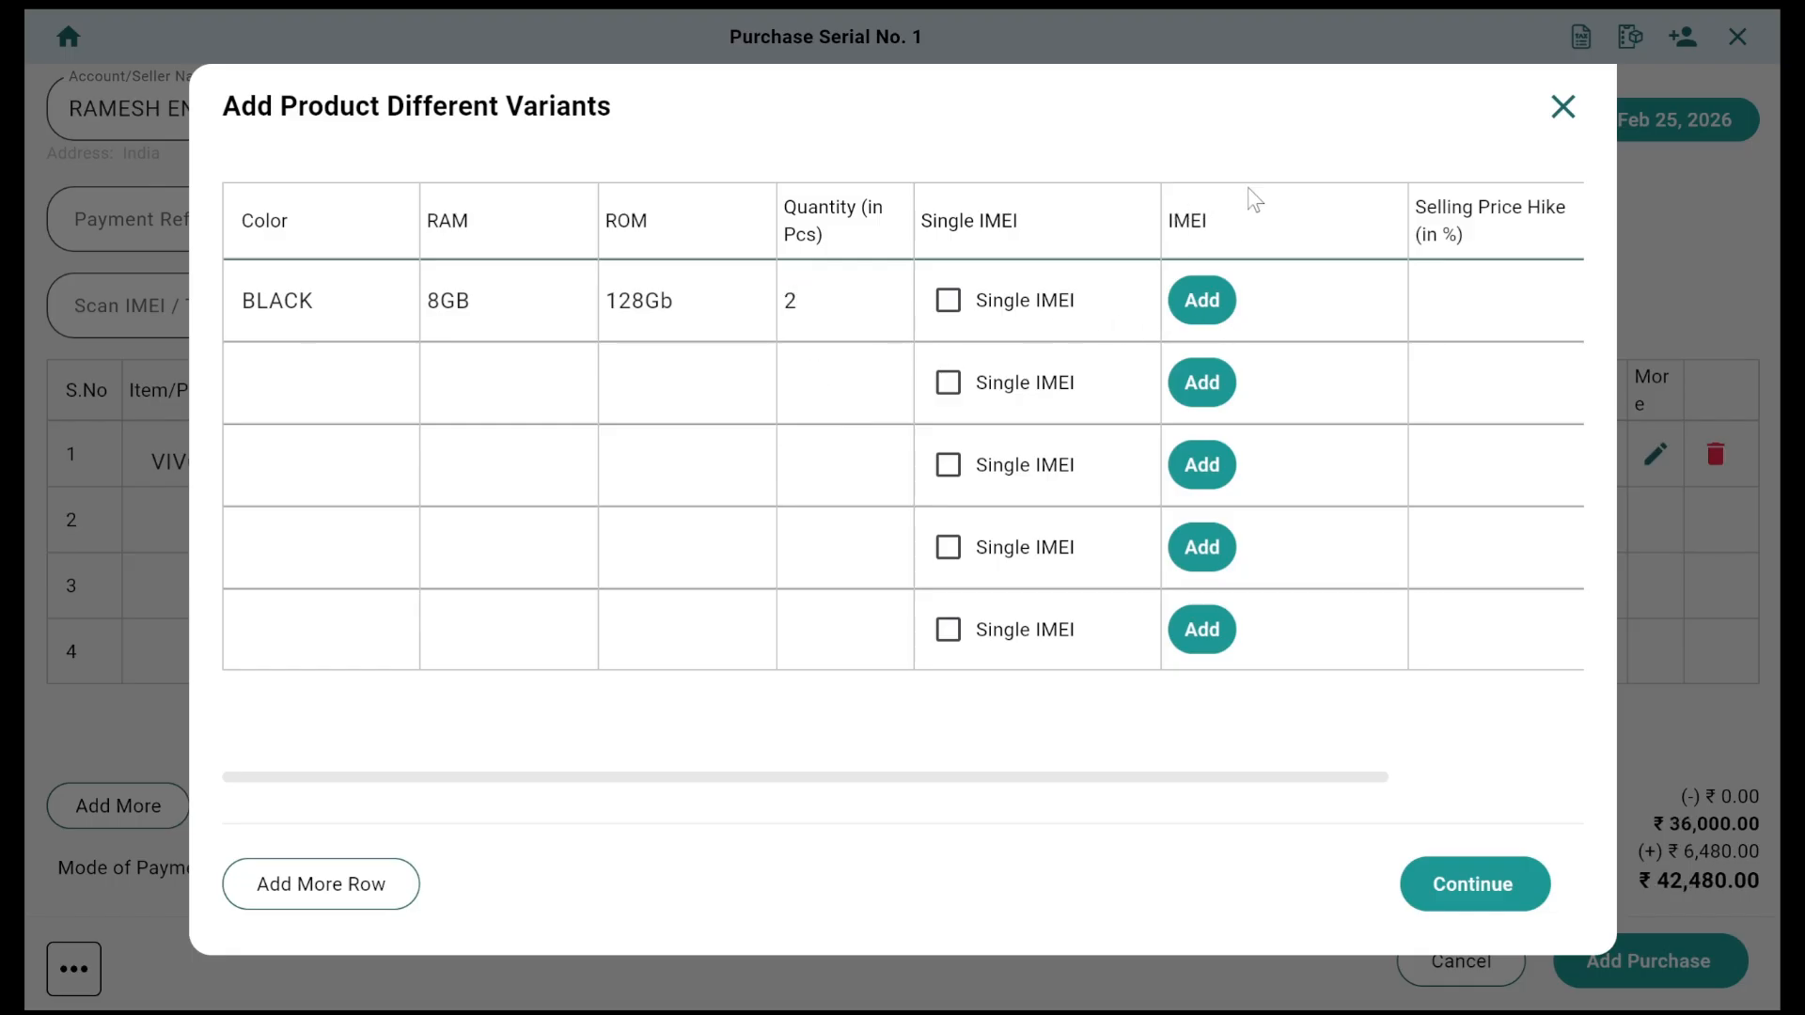
Step: Record IMEIs 123456 and 123457 for the BLACK variant
left_click(1206, 299)
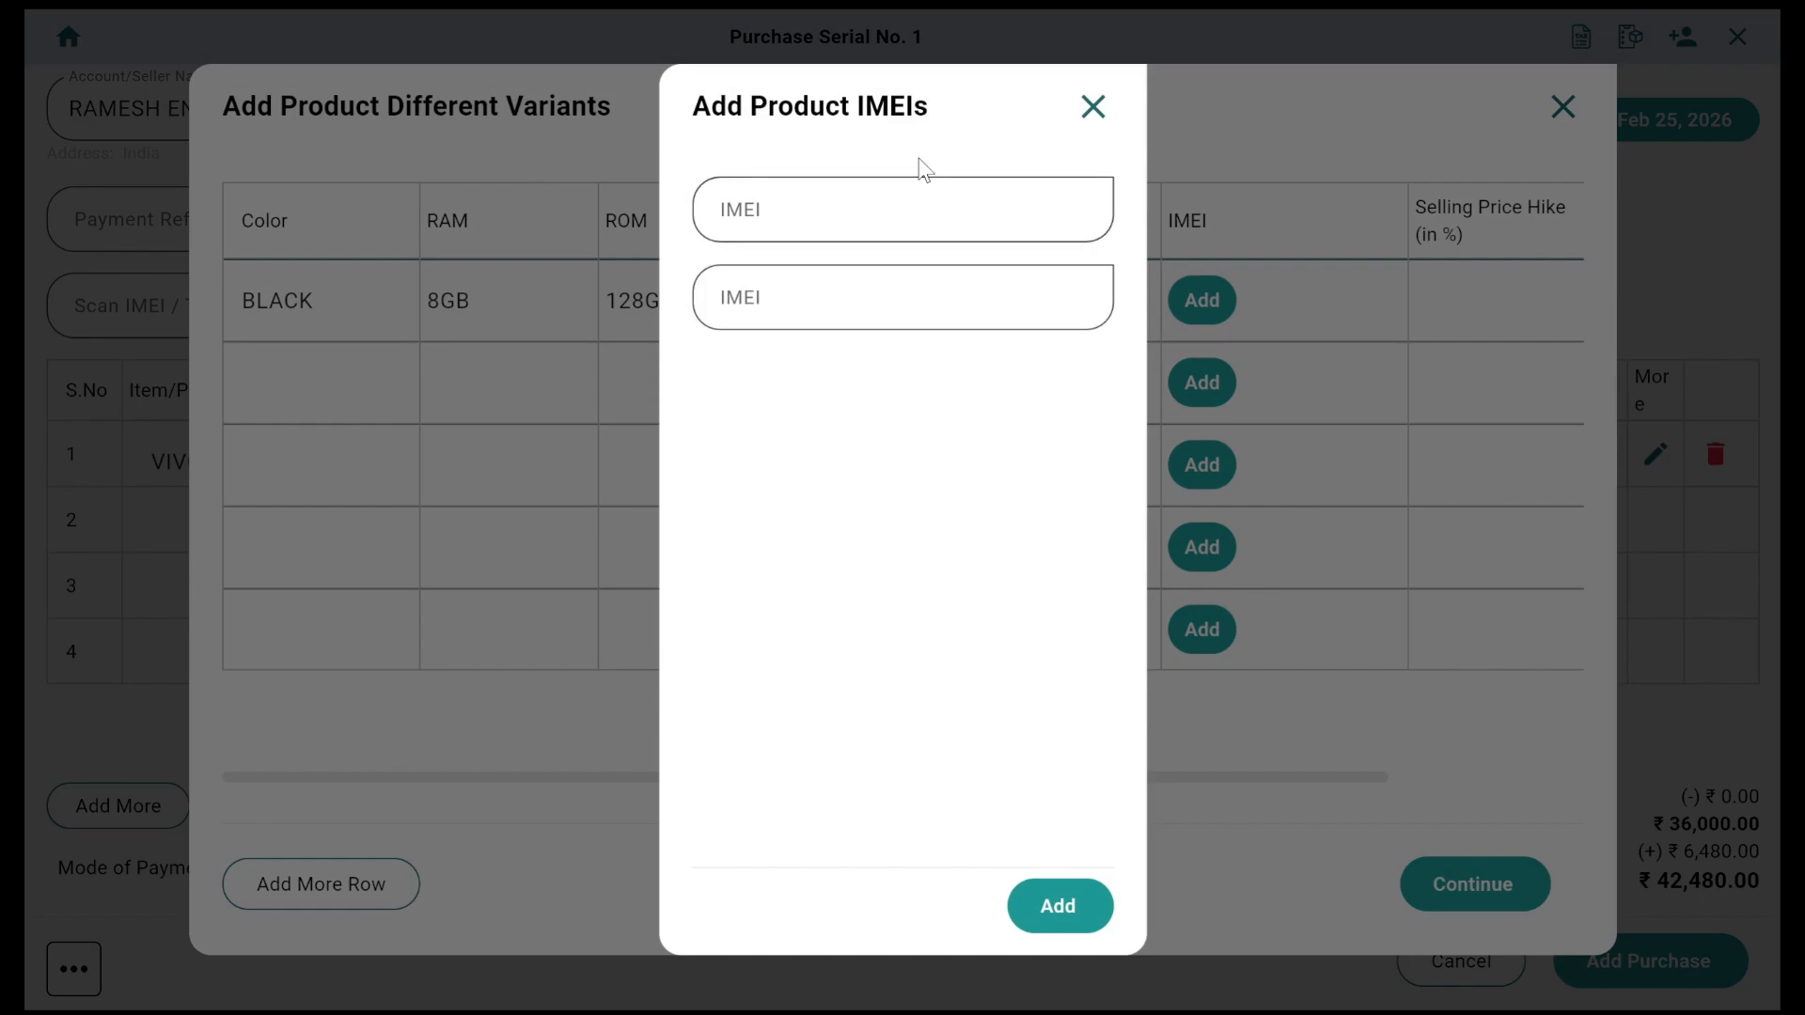
left_click(904, 224)
type("123456")
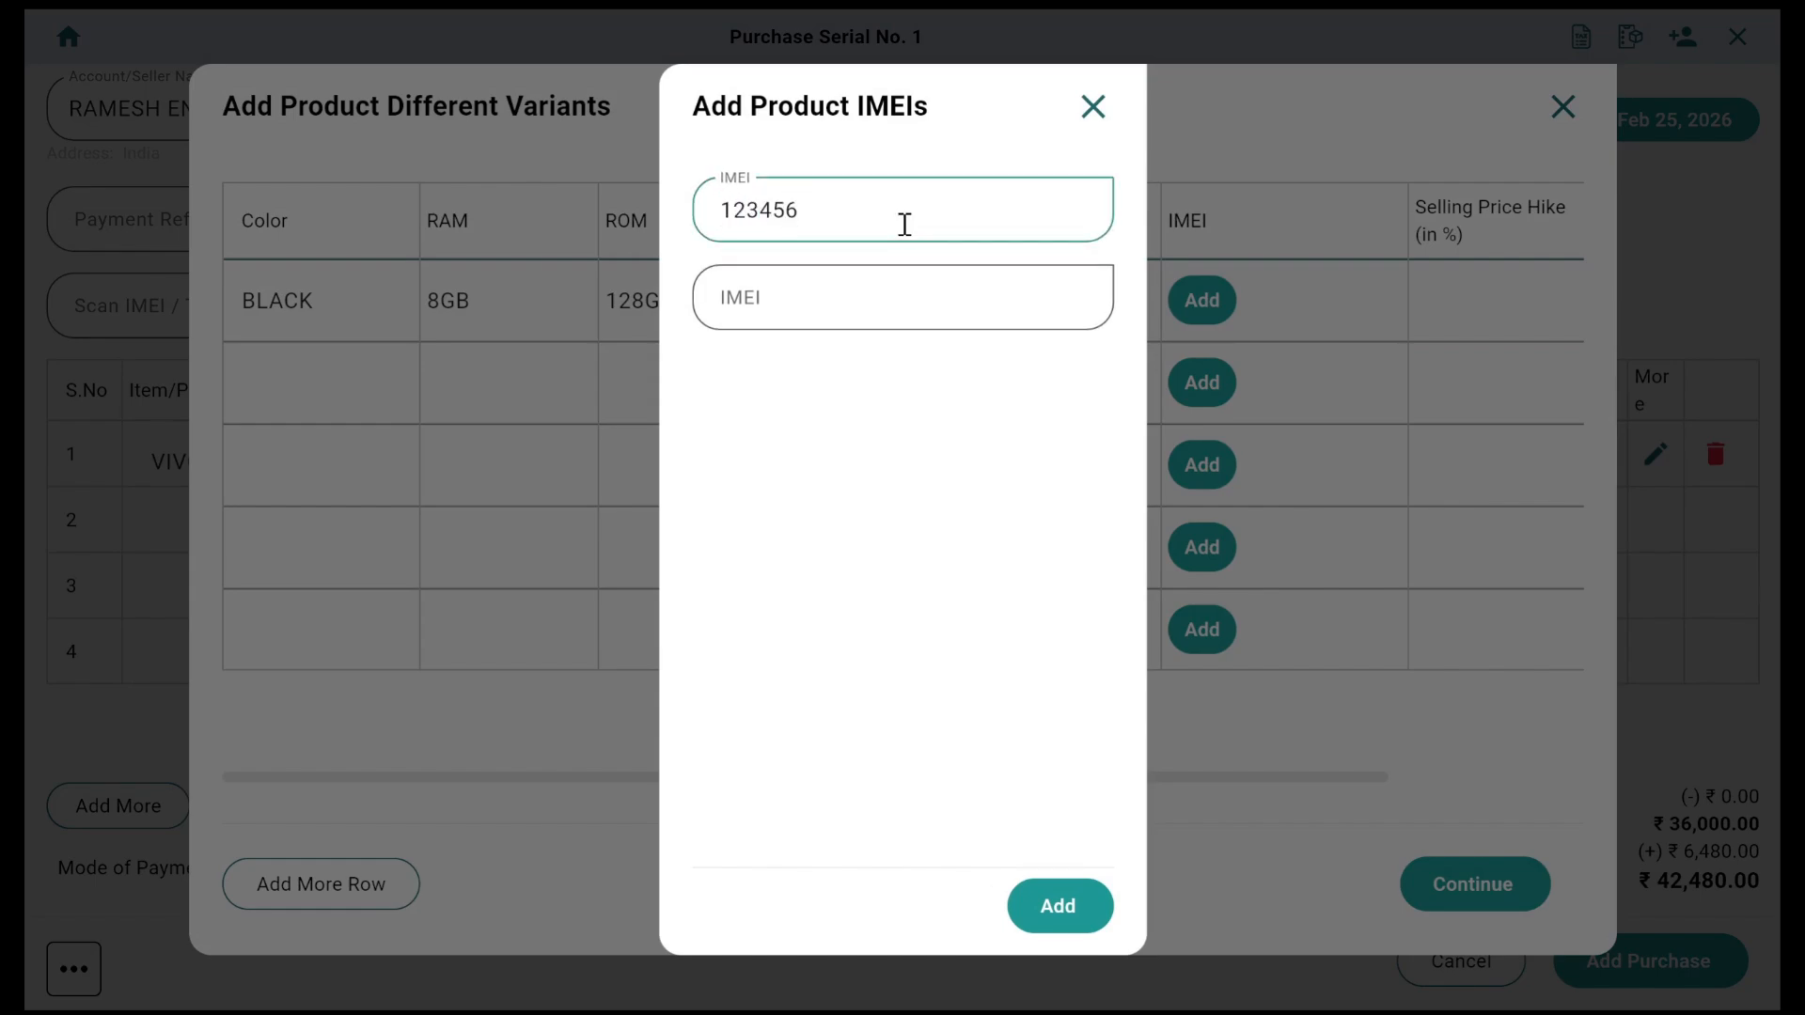
left_click(872, 307)
type("1234")
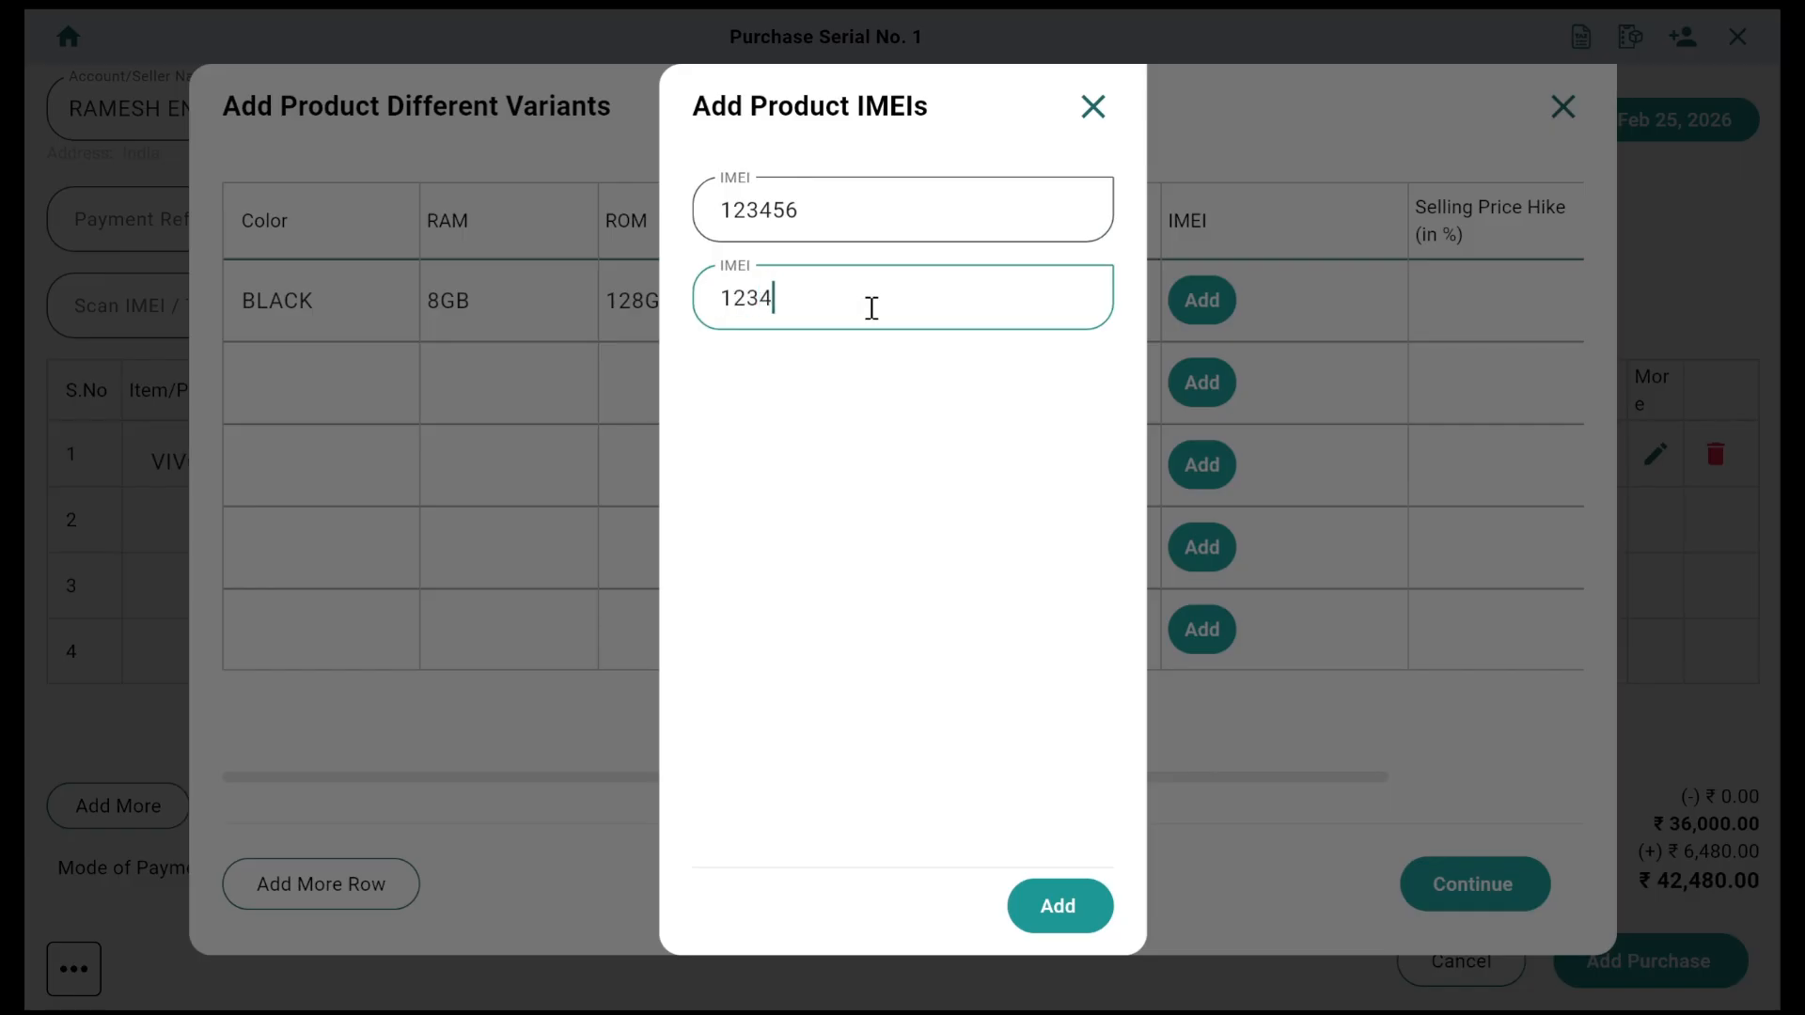
type("57")
left_click(1078, 921)
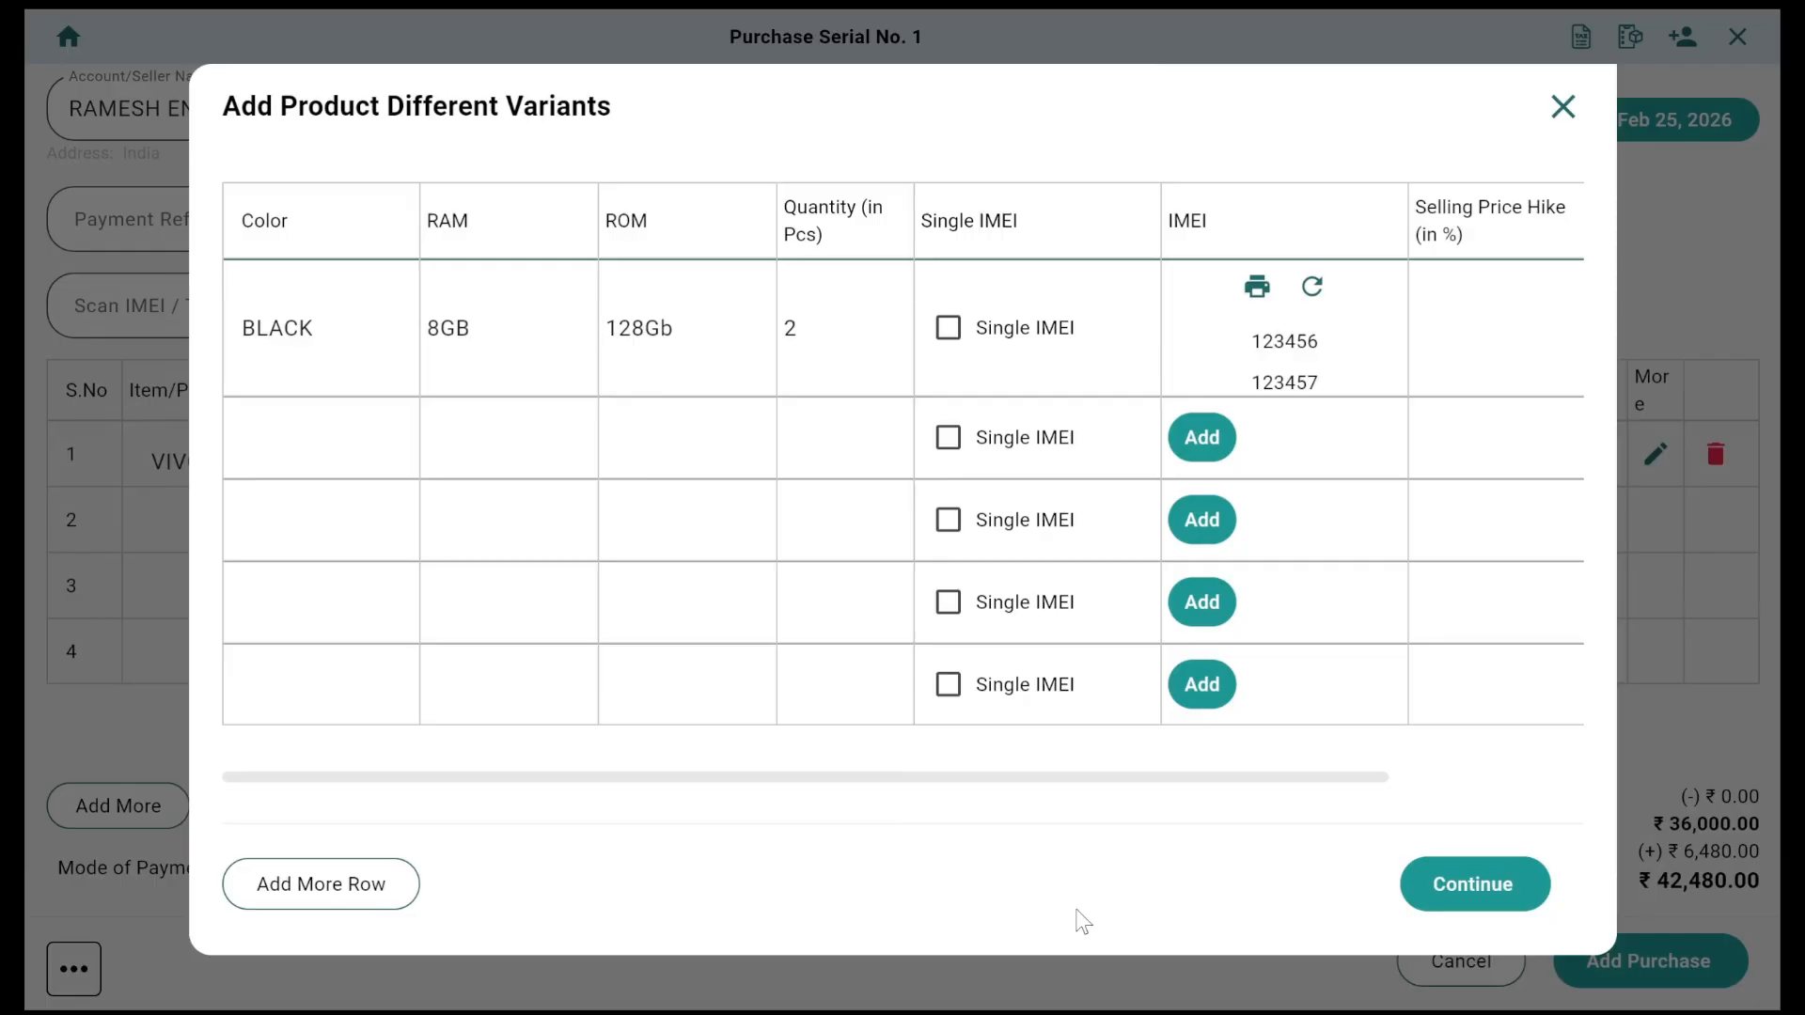
scroll(1307, 449, "right", 3)
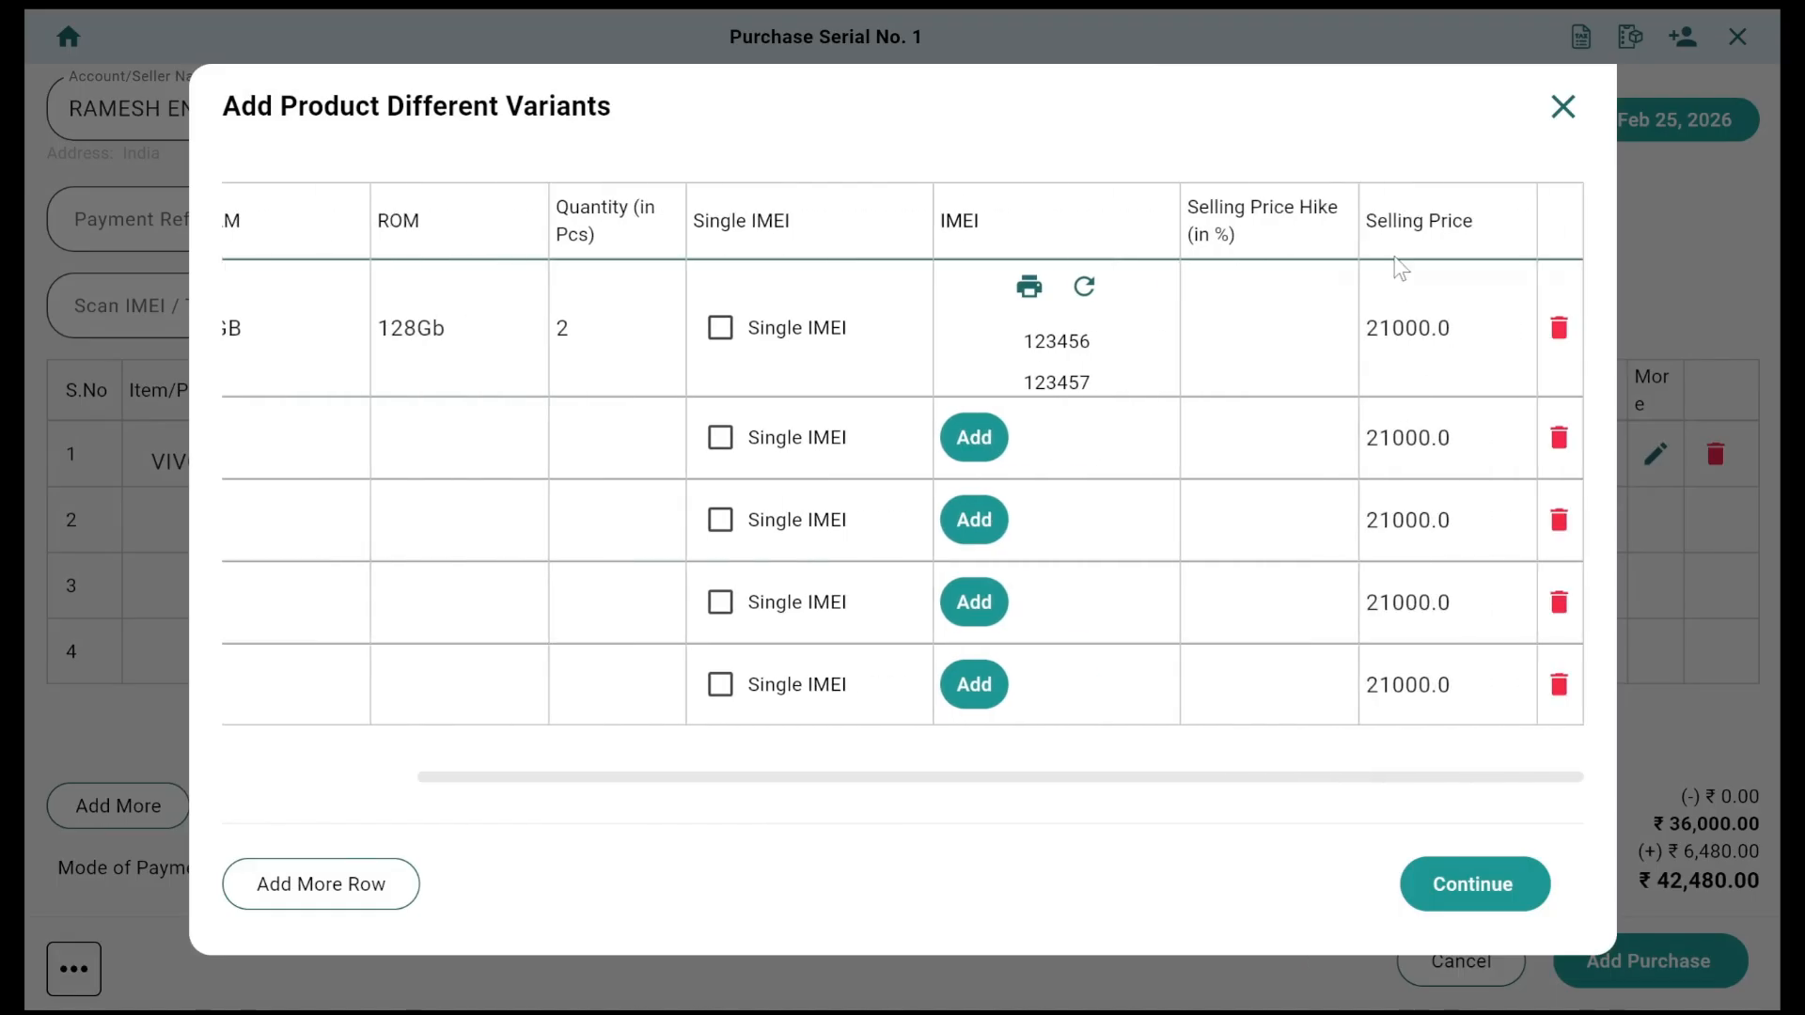
scroll(1078, 406, "left", 3)
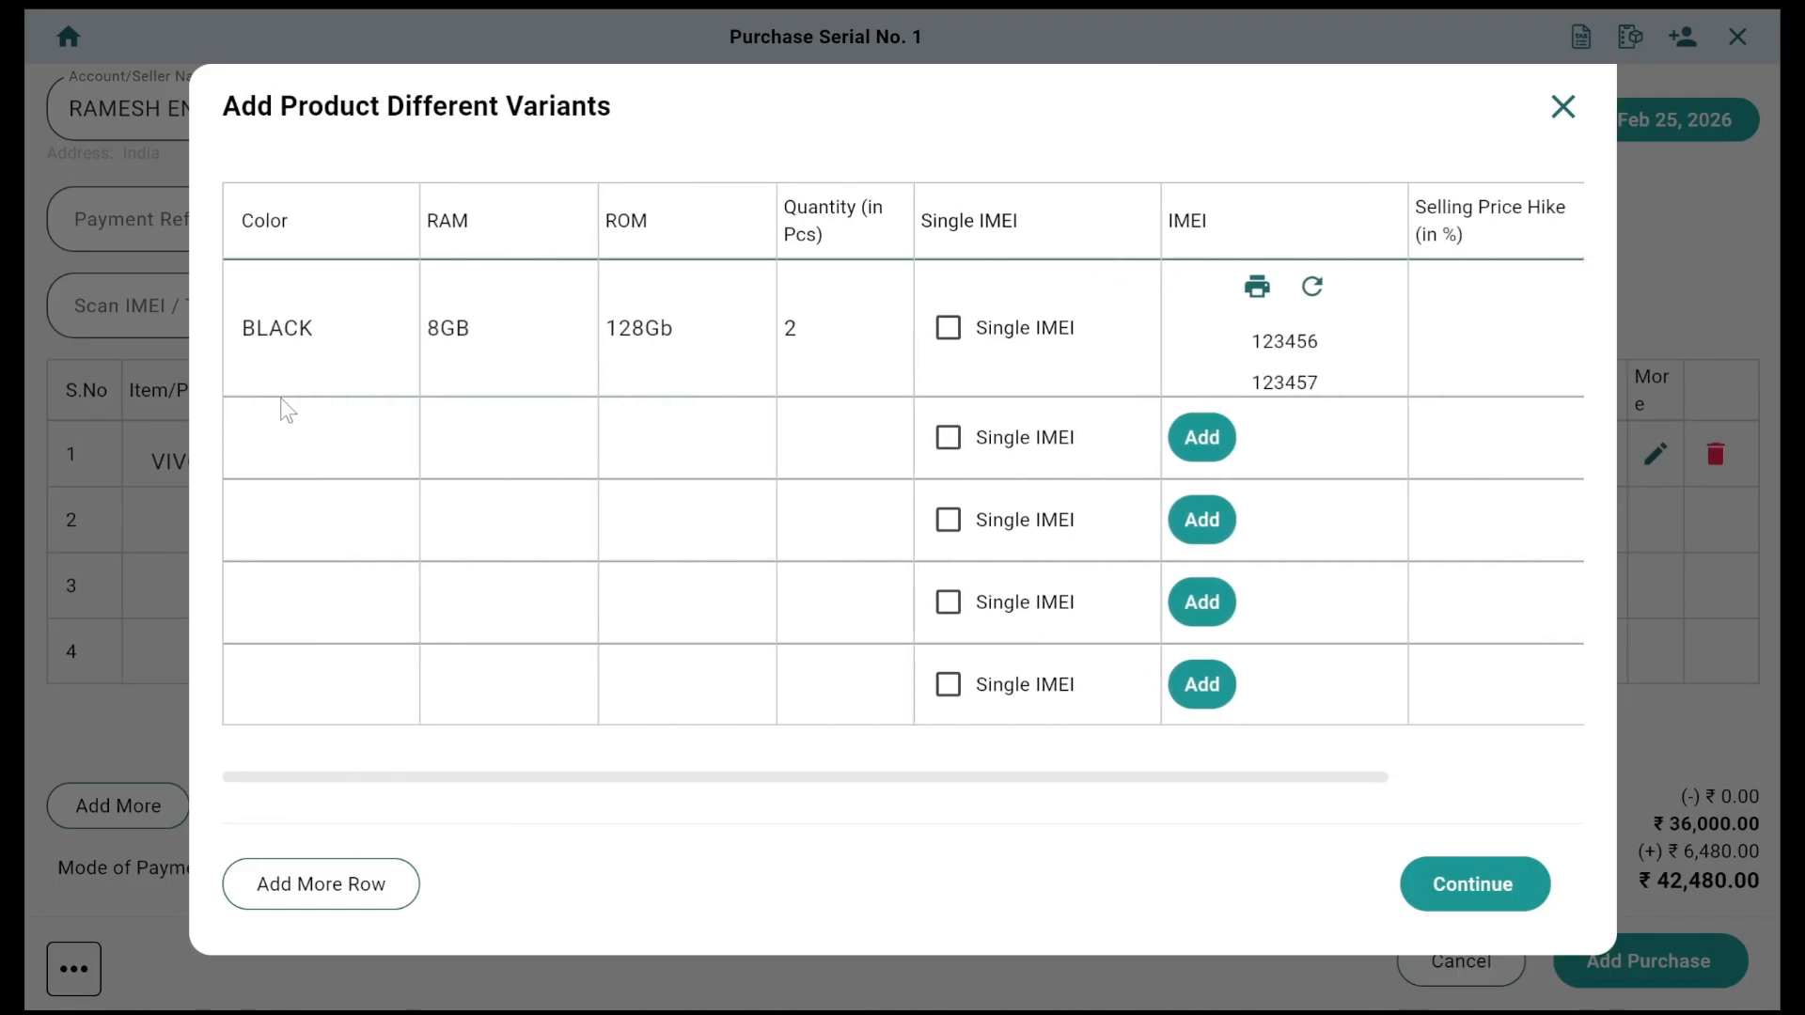
Step: Add a second variant: GOLDEN, 12GB RAM, 256GB ROM, quantity 1
type("BLU")
key("BackSpace")
key("BackSpace")
key("BackSpace")
type("GOLDEN")
type("12")
type("GB")
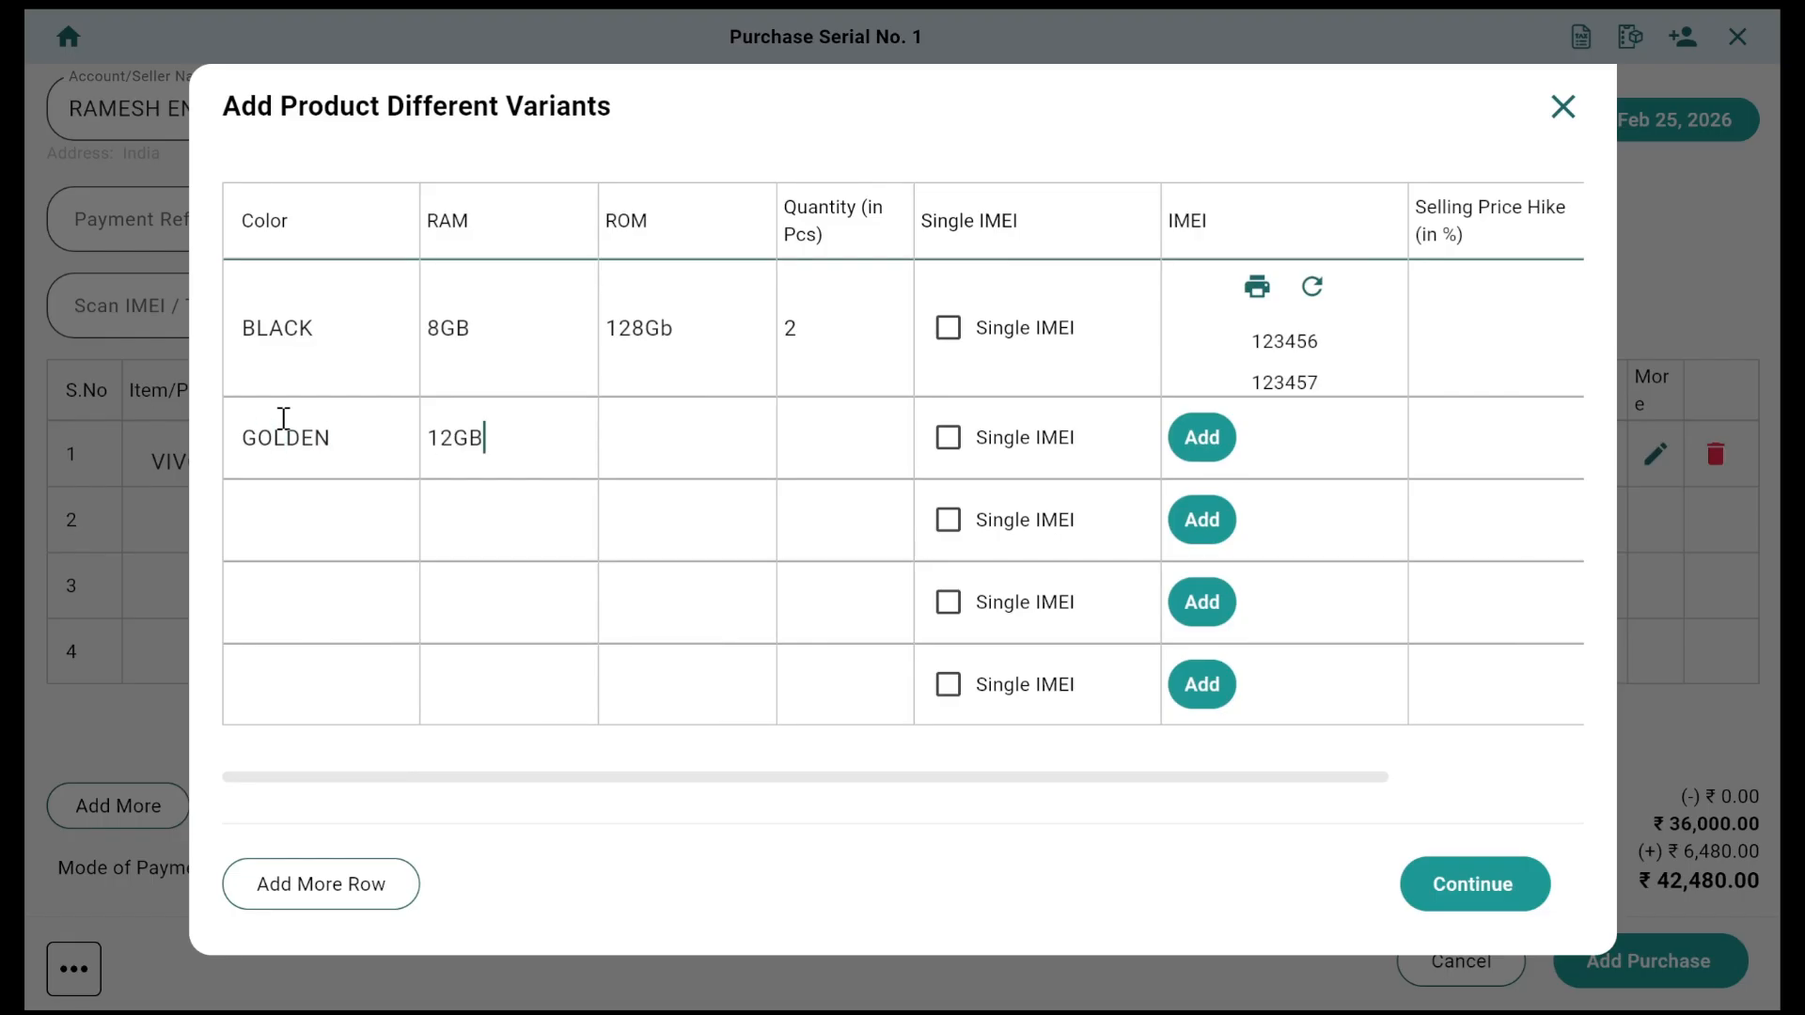
type("256GB")
key("Tab")
type("1")
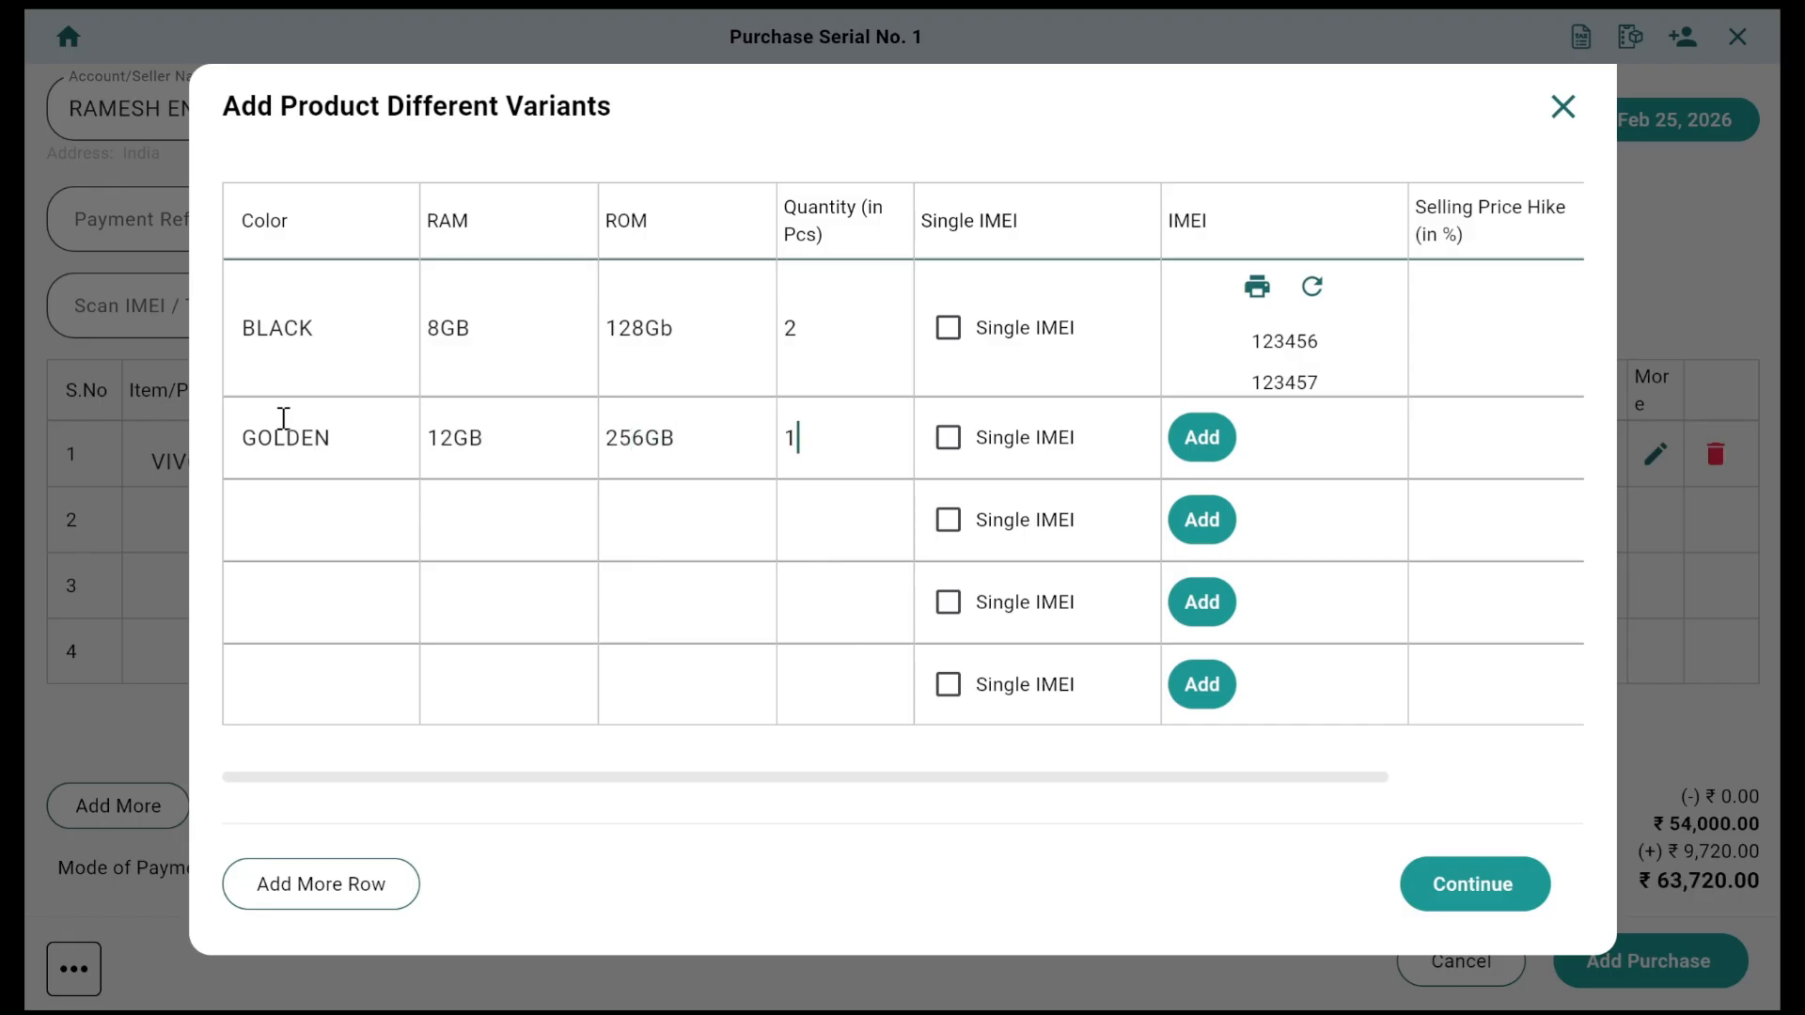
Step: Record IMEI 123458 for the GOLDEN variant
left_click(1190, 443)
left_click(890, 217)
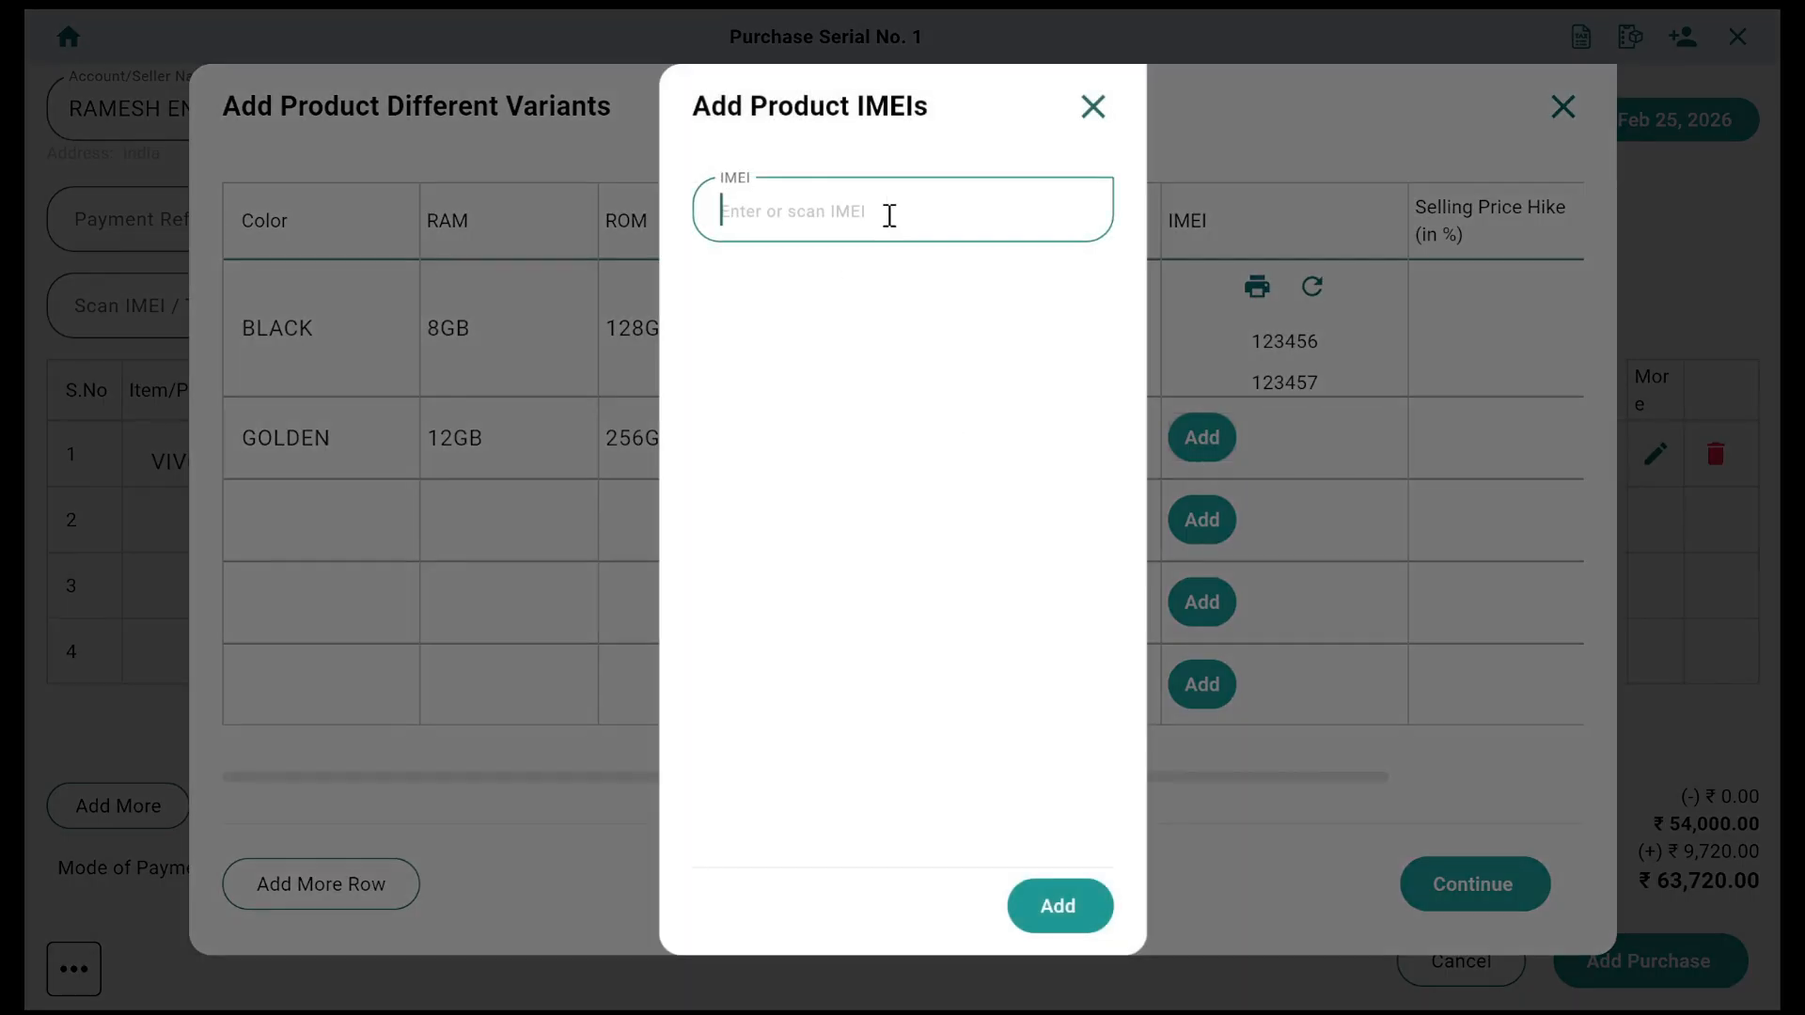
type("123458")
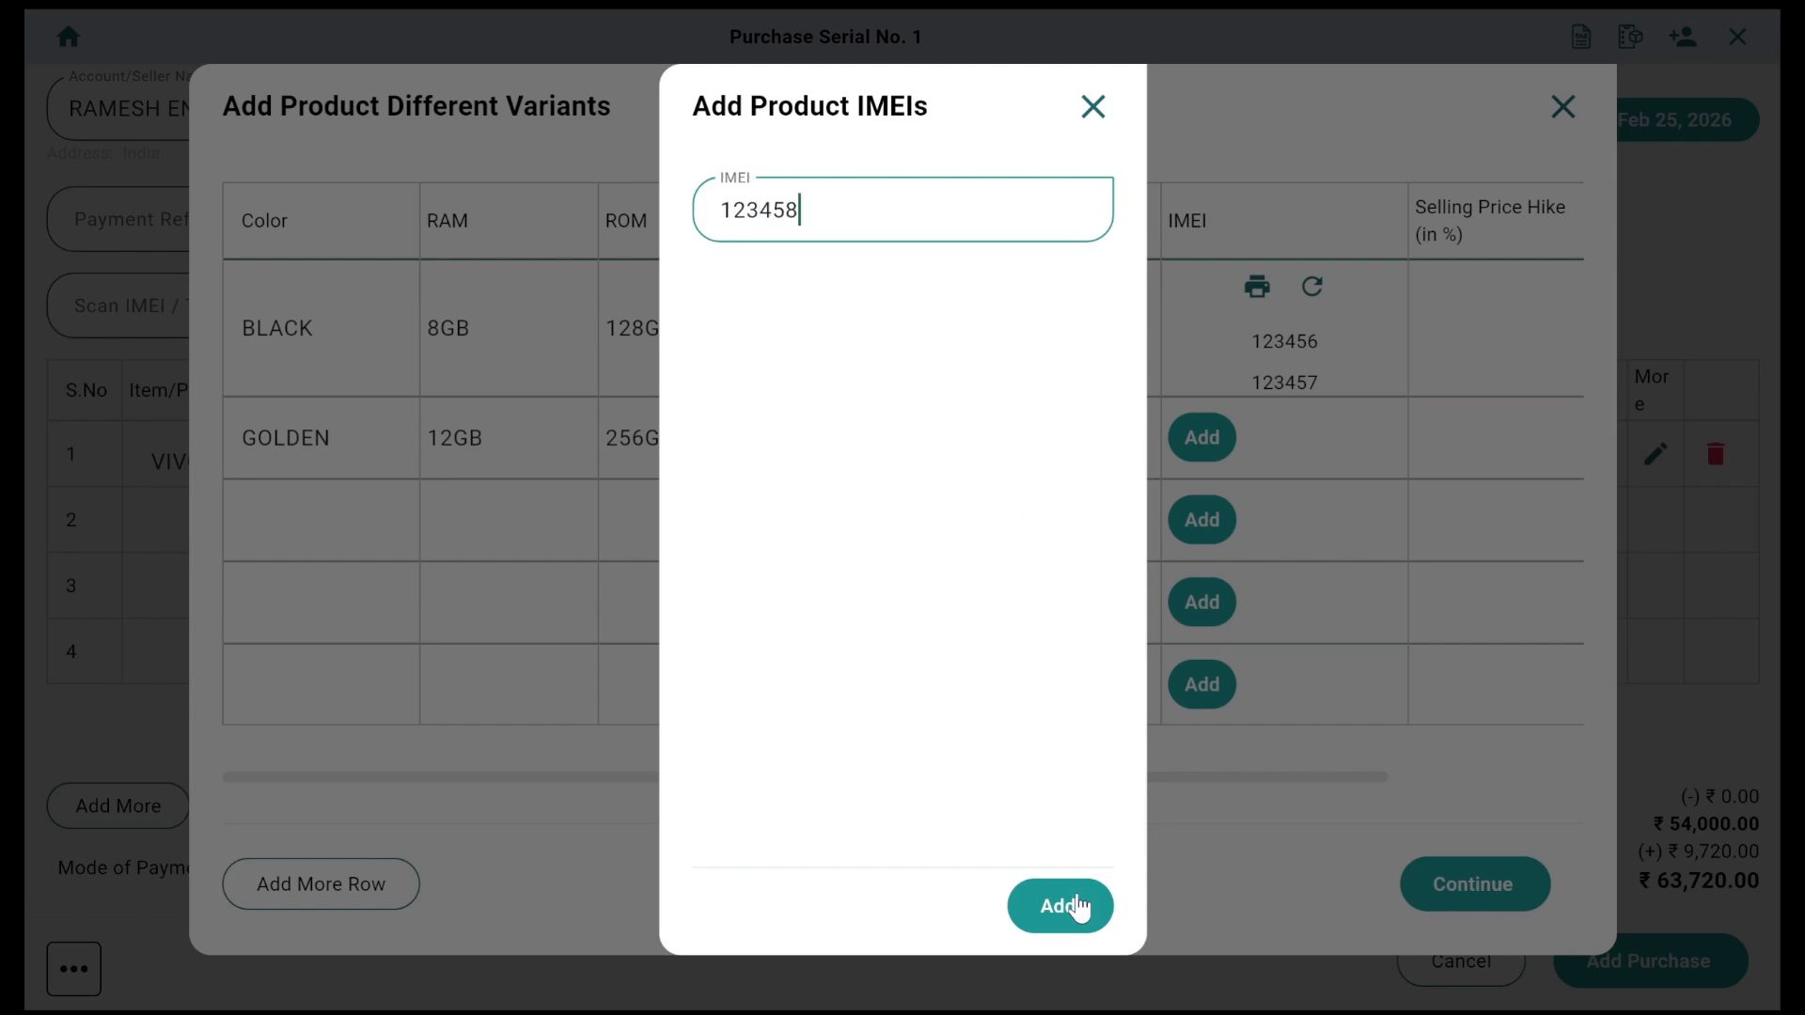
left_click(1078, 905)
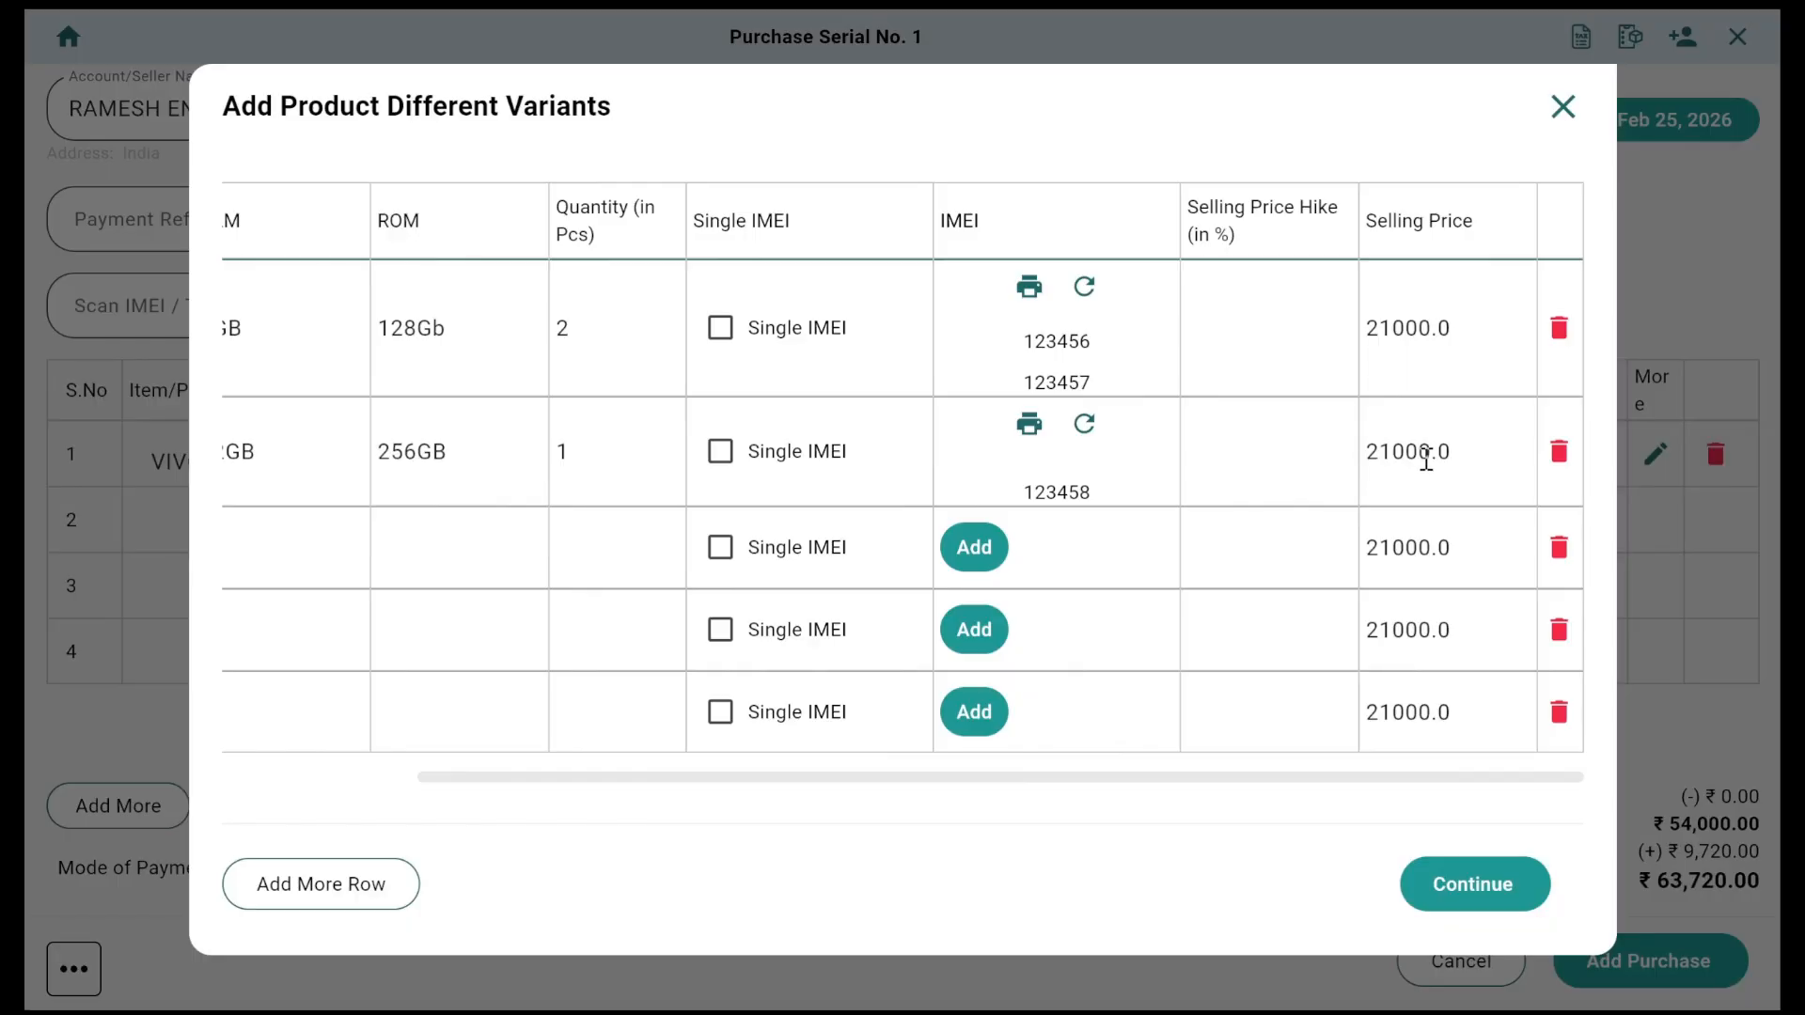
Step: Set the GOLDEN variant's selling price to 25000 and confirm the variant details
left_click_drag(1478, 442, 1307, 449)
type("25999")
key("BackSpace")
key("BackSpace")
key("BackSpace")
type("000")
scroll(1181, 477, "left", 3)
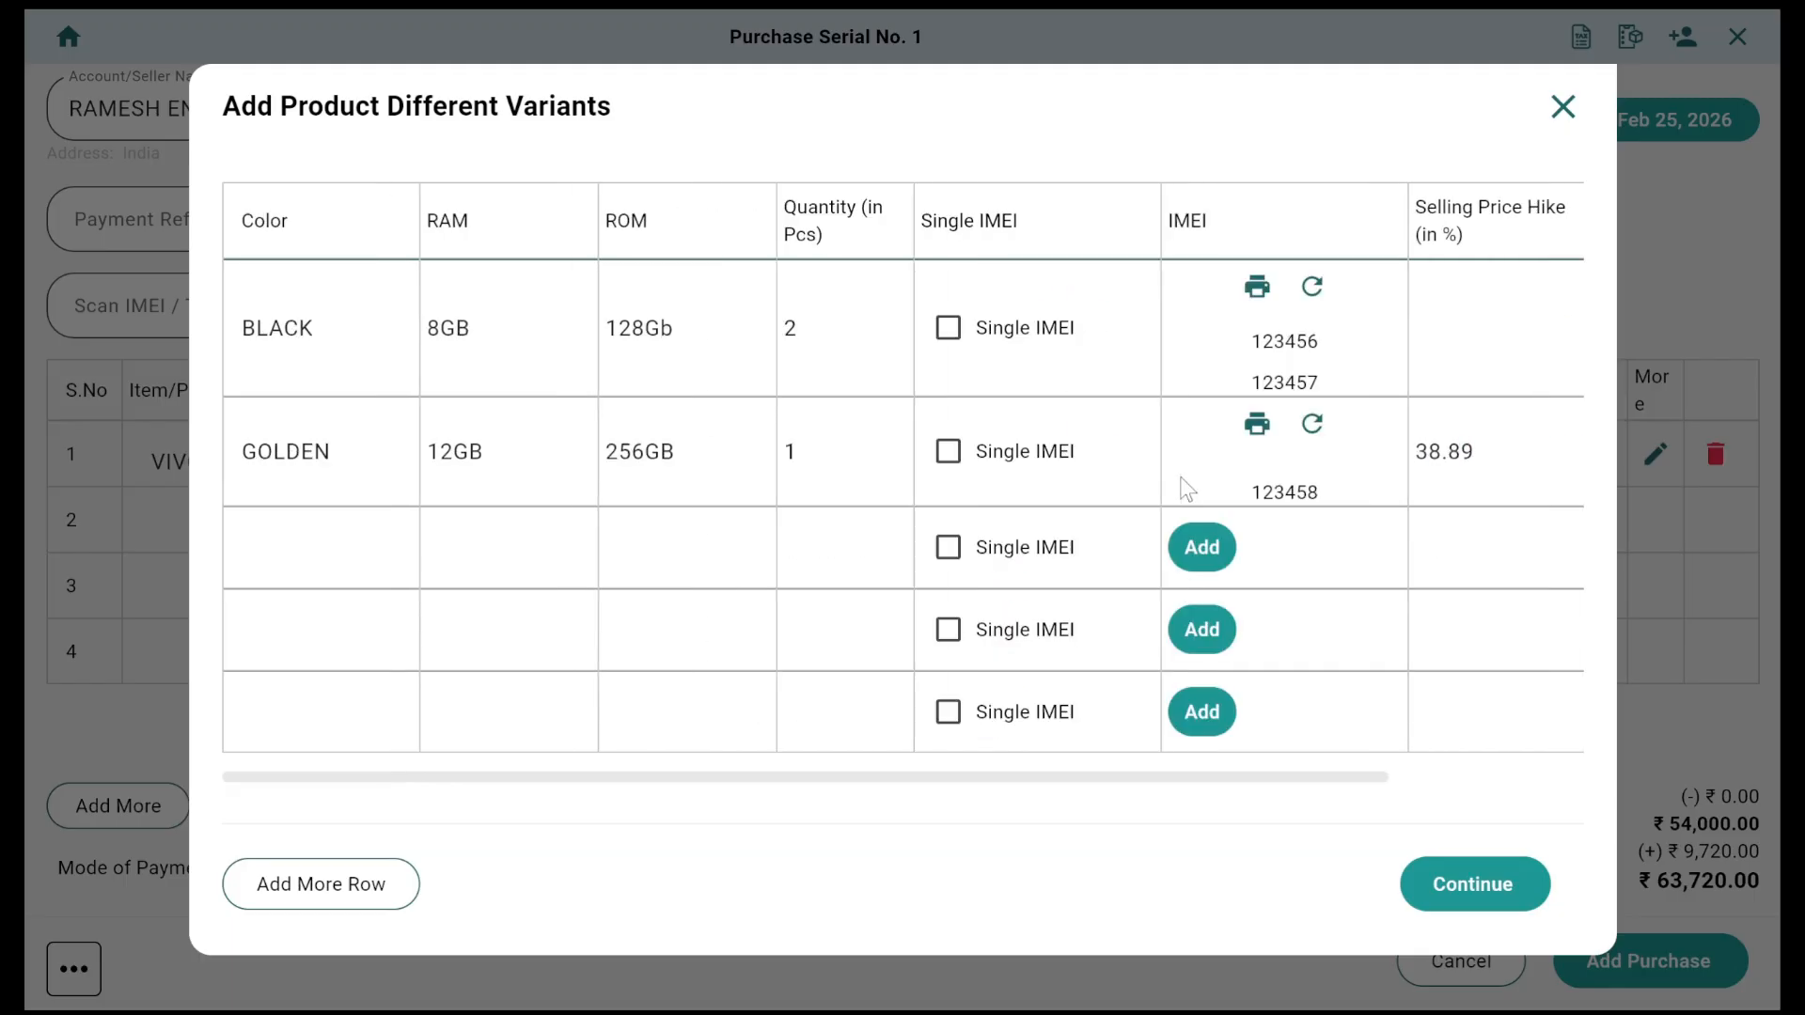
scroll(1186, 487, "right", 3)
scroll(1181, 483, "left", 3)
scroll(1253, 511, "right", 3)
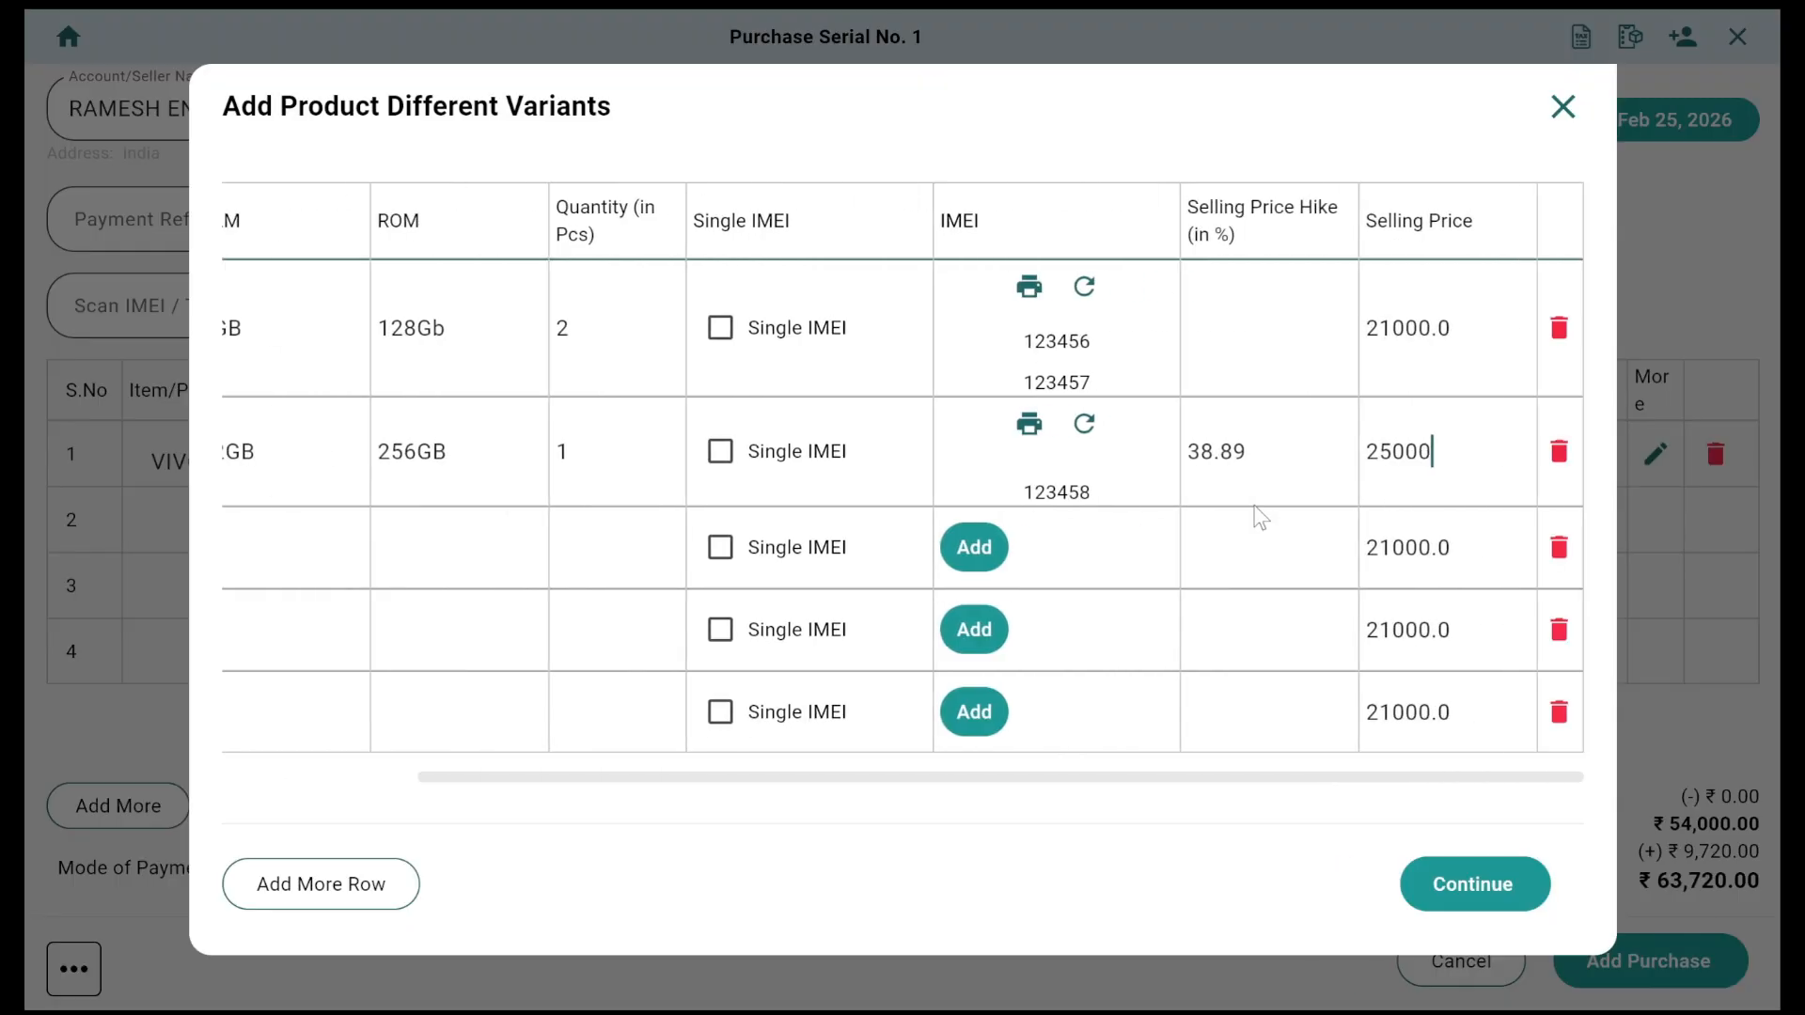
left_click(1487, 882)
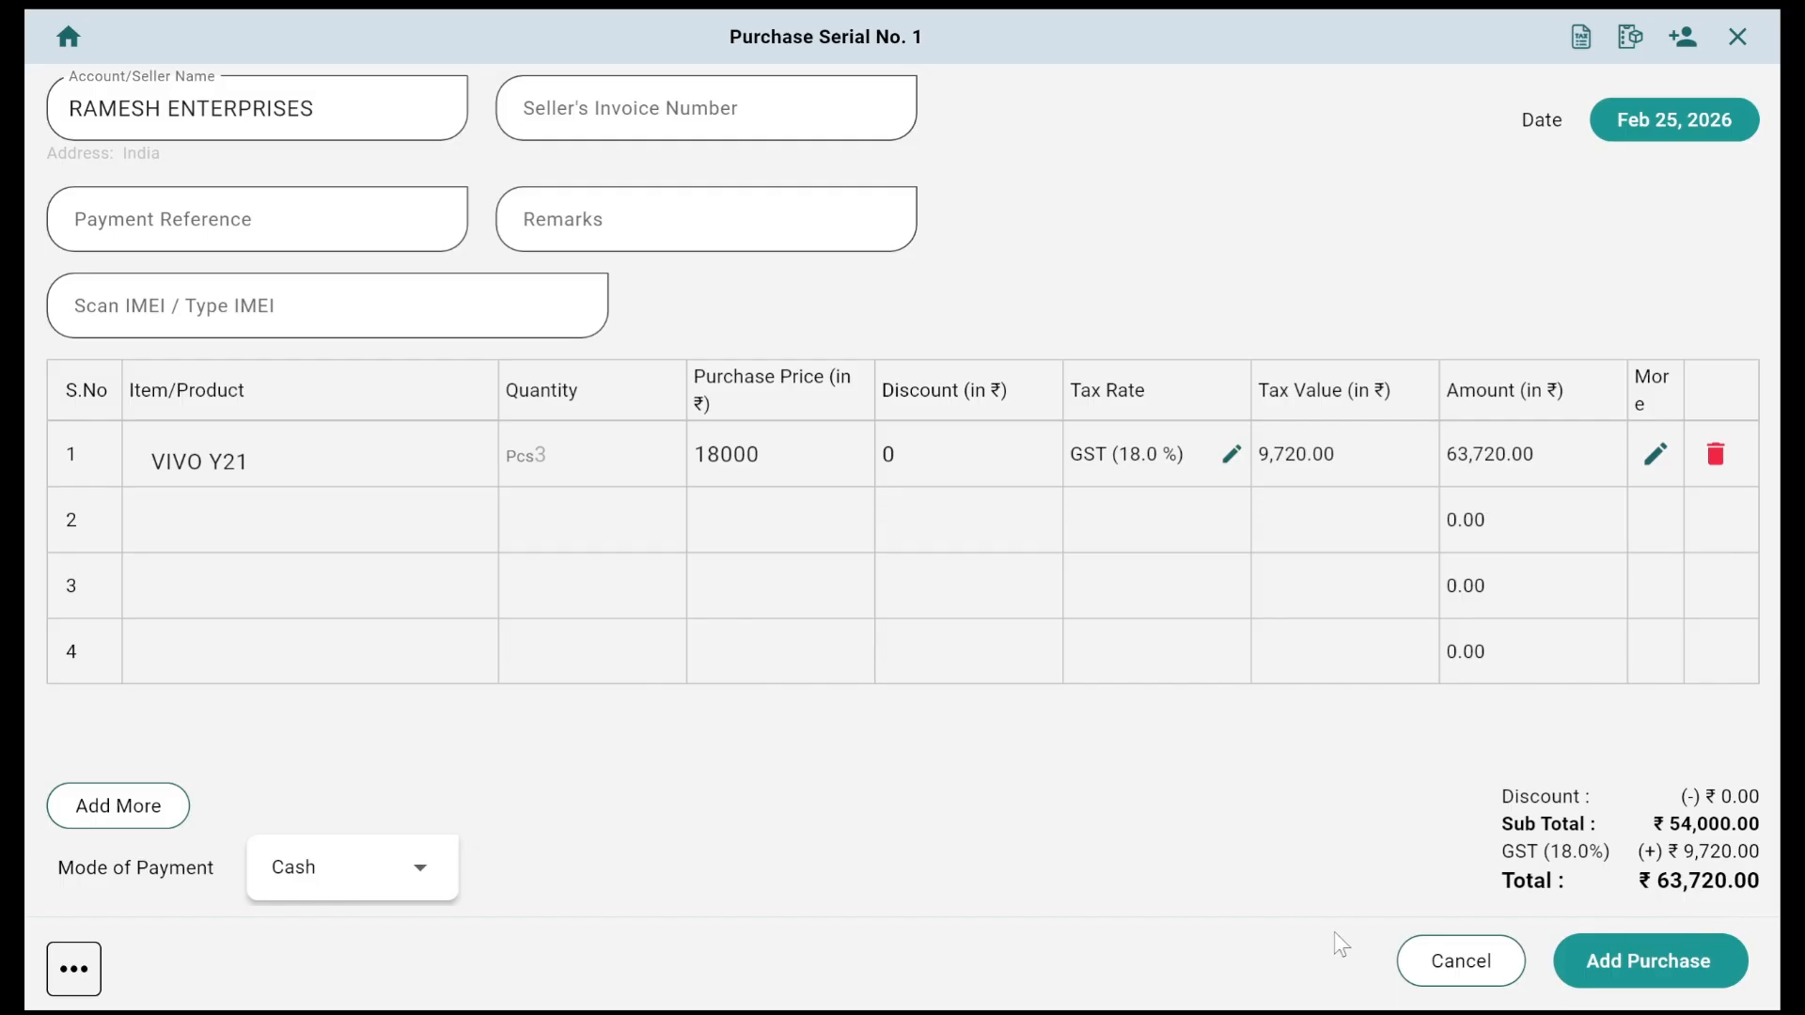
Step: Keep Cash as the payment mode and save the purchase
left_click(416, 884)
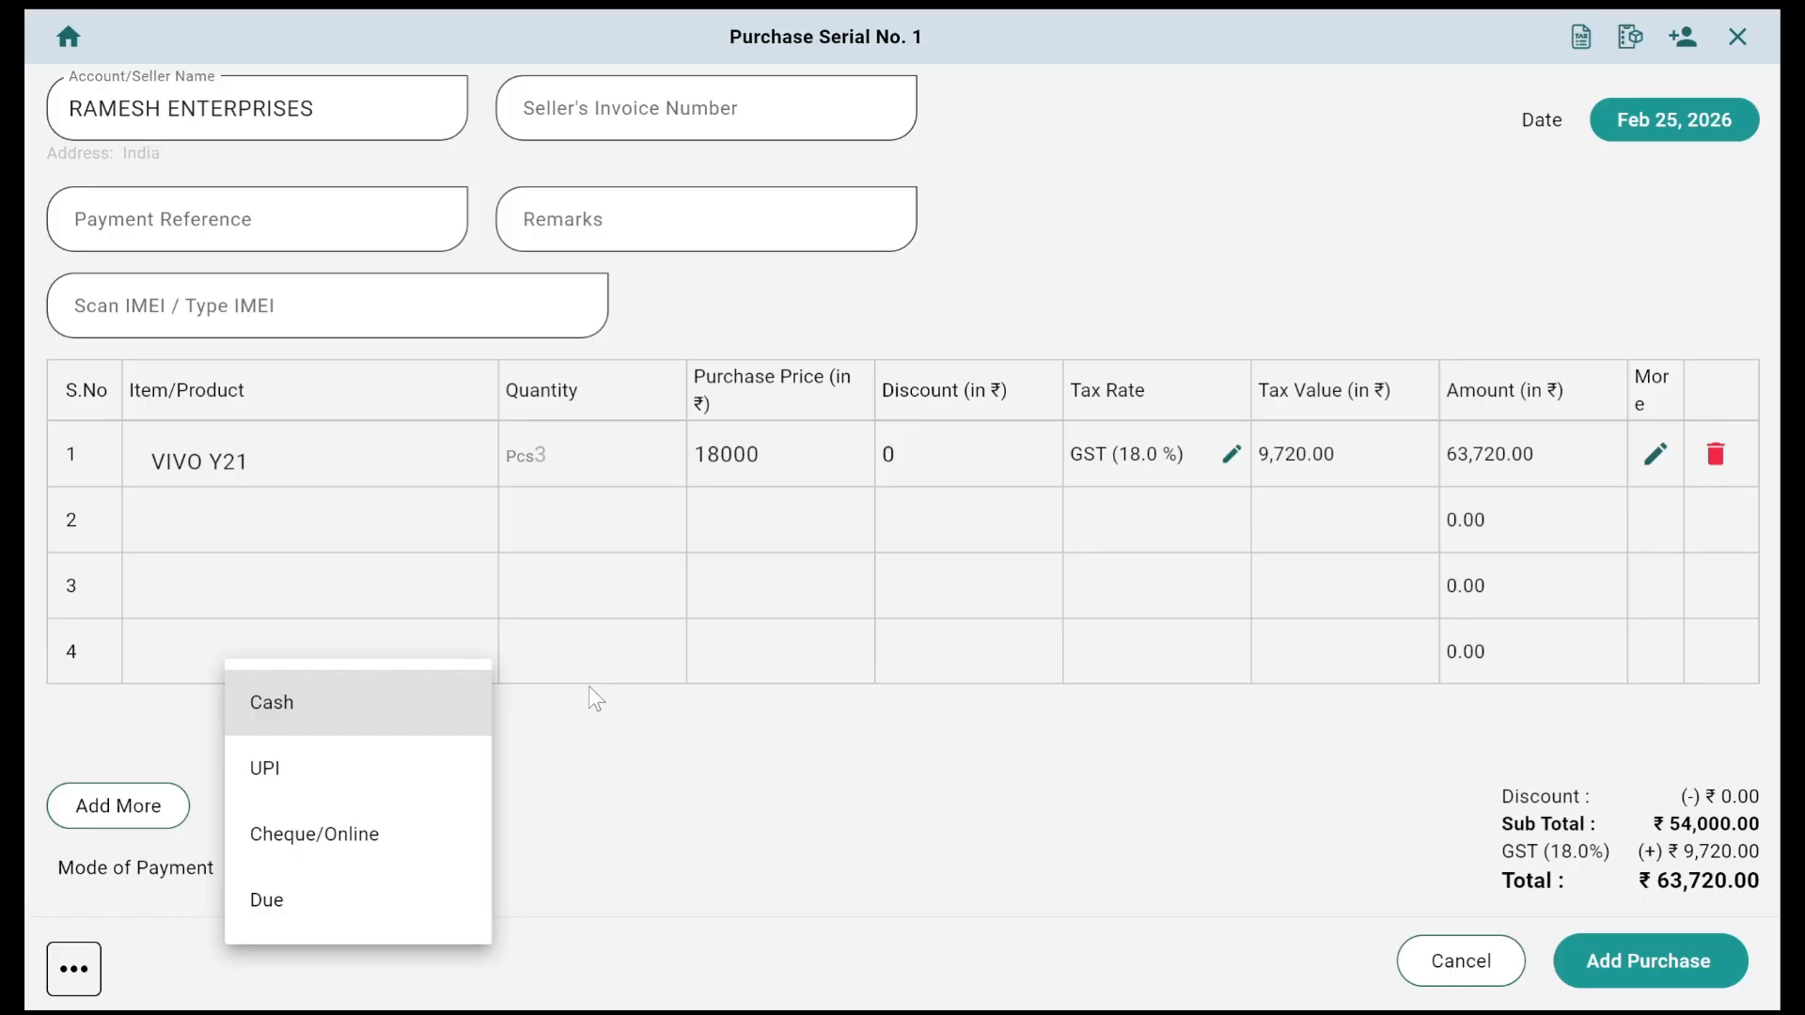
left_click(871, 773)
left_click(1671, 976)
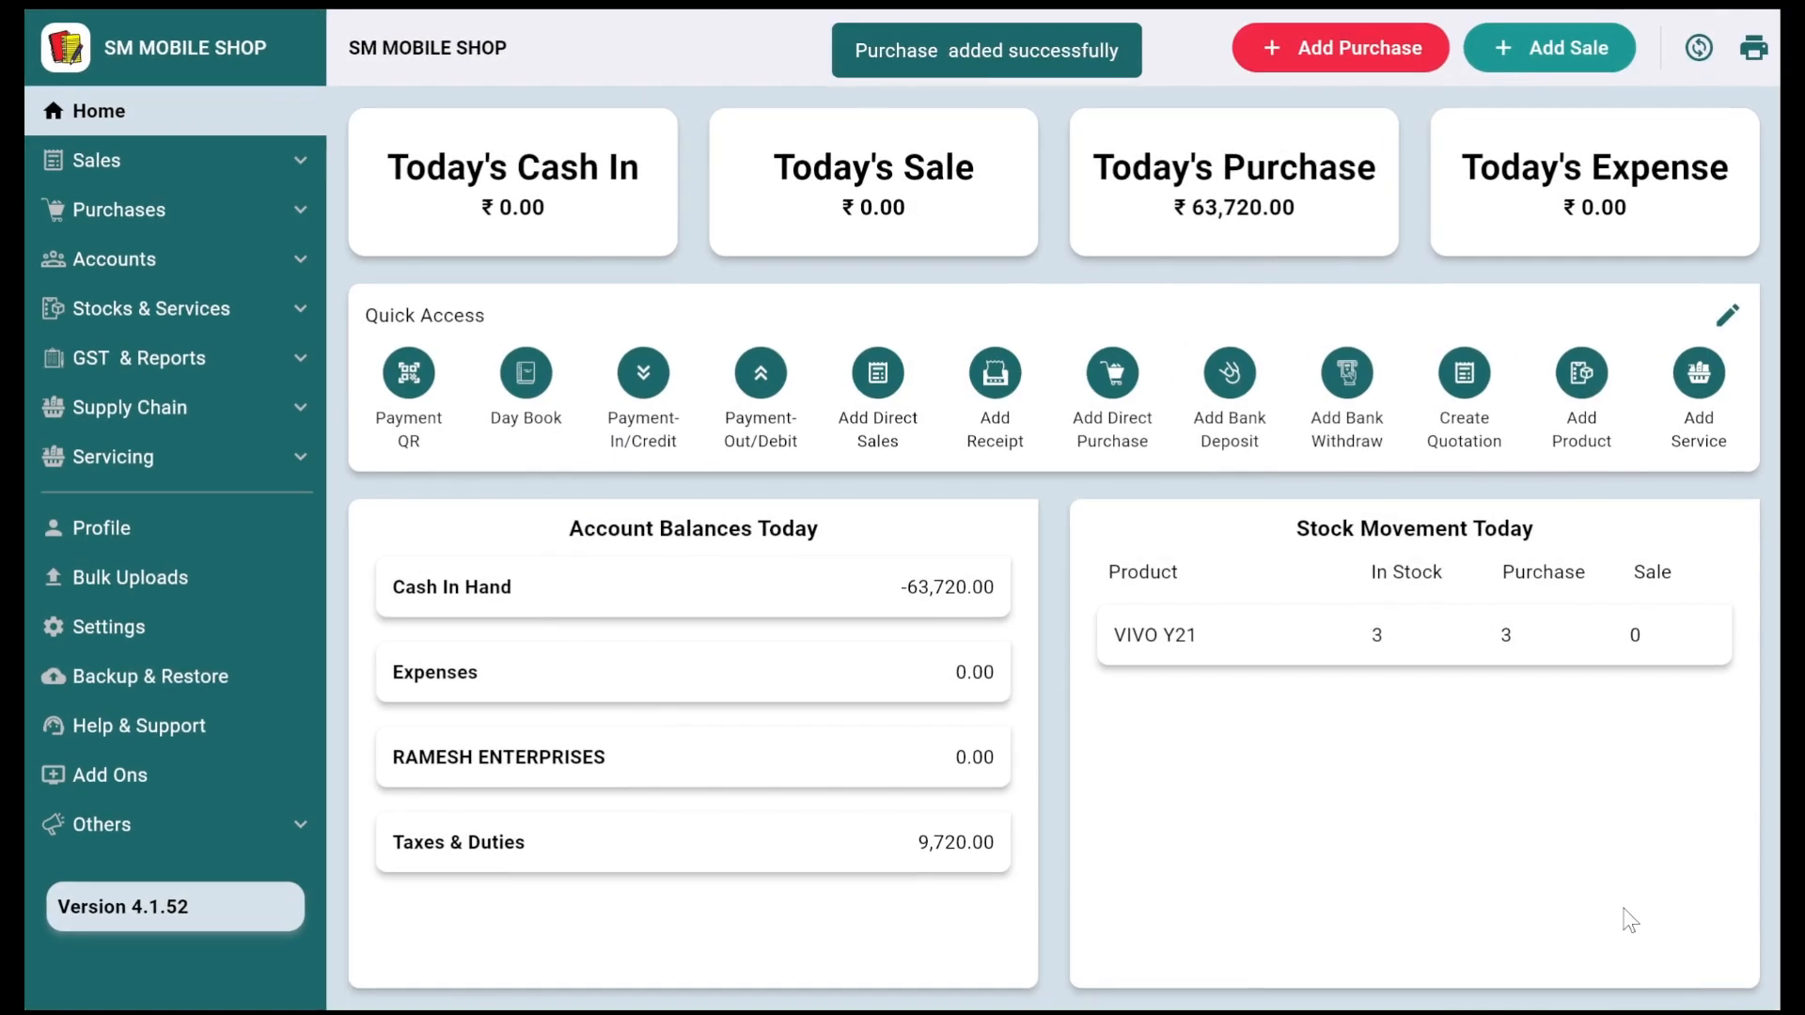
Step: Review the three IMEIs now recorded for VIVO Y21 in its product details
left_click(1369, 639)
scroll(1281, 759, "down", 1)
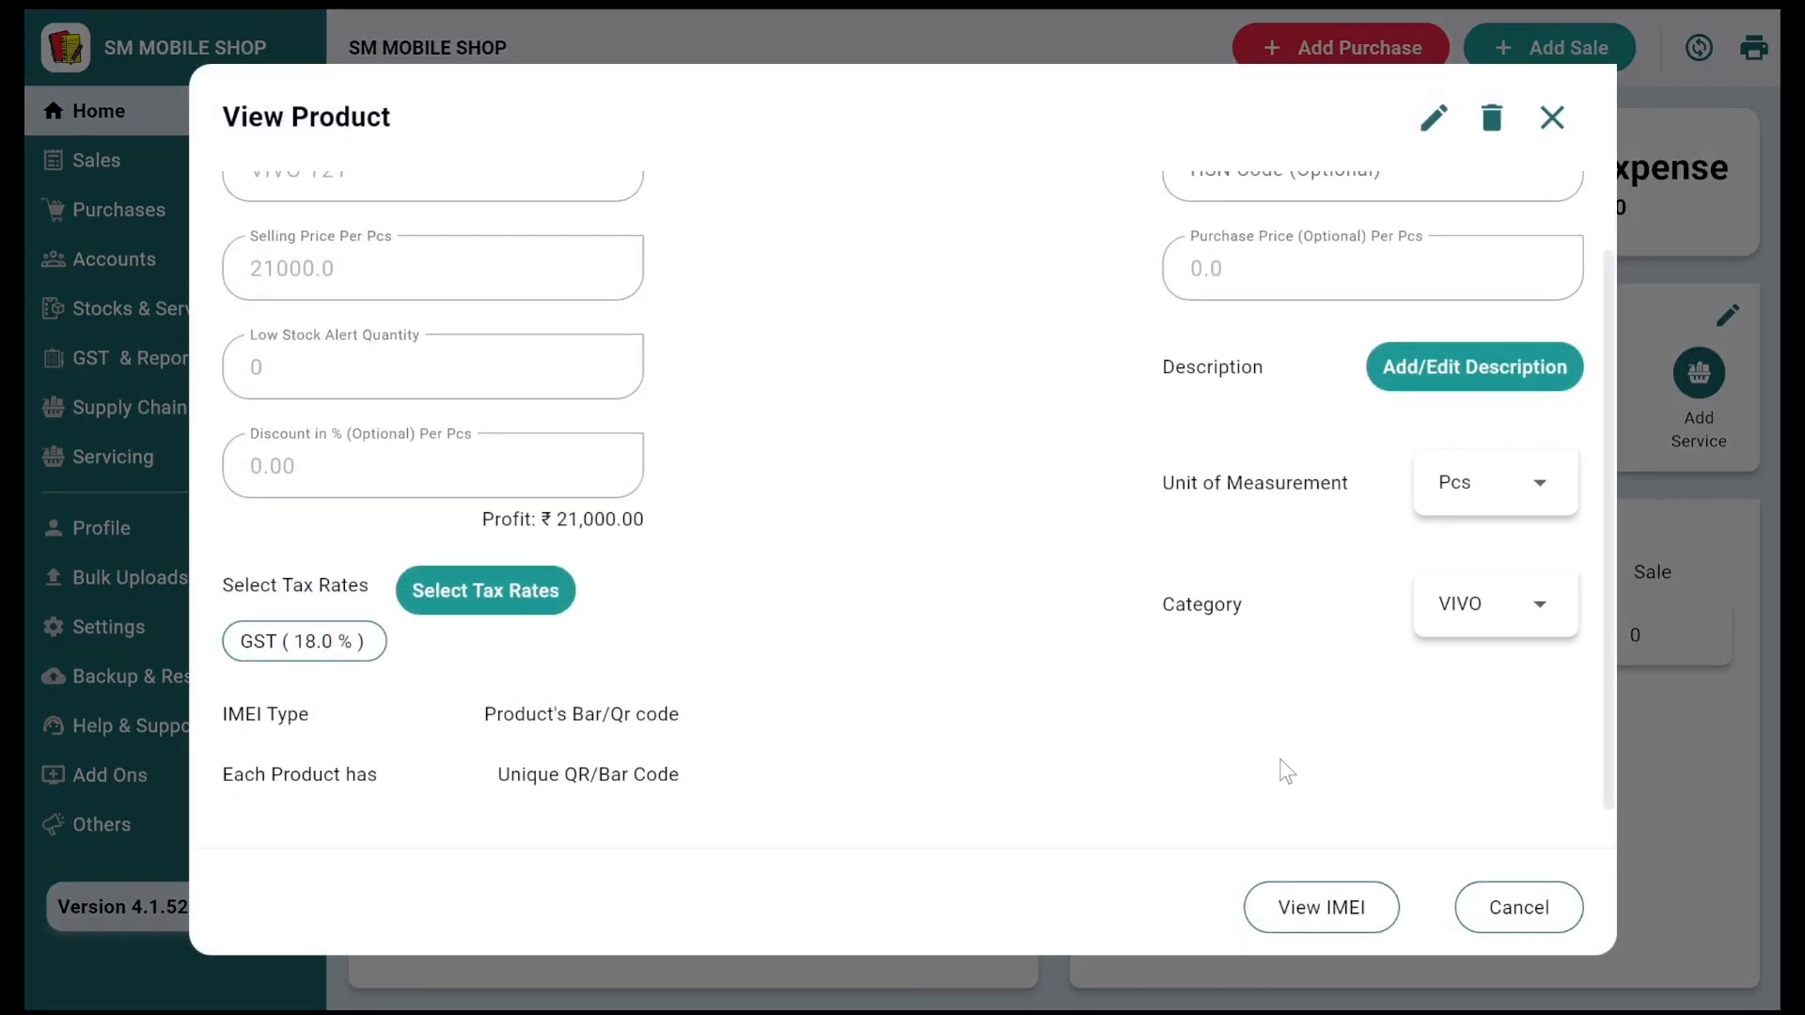
left_click(1293, 924)
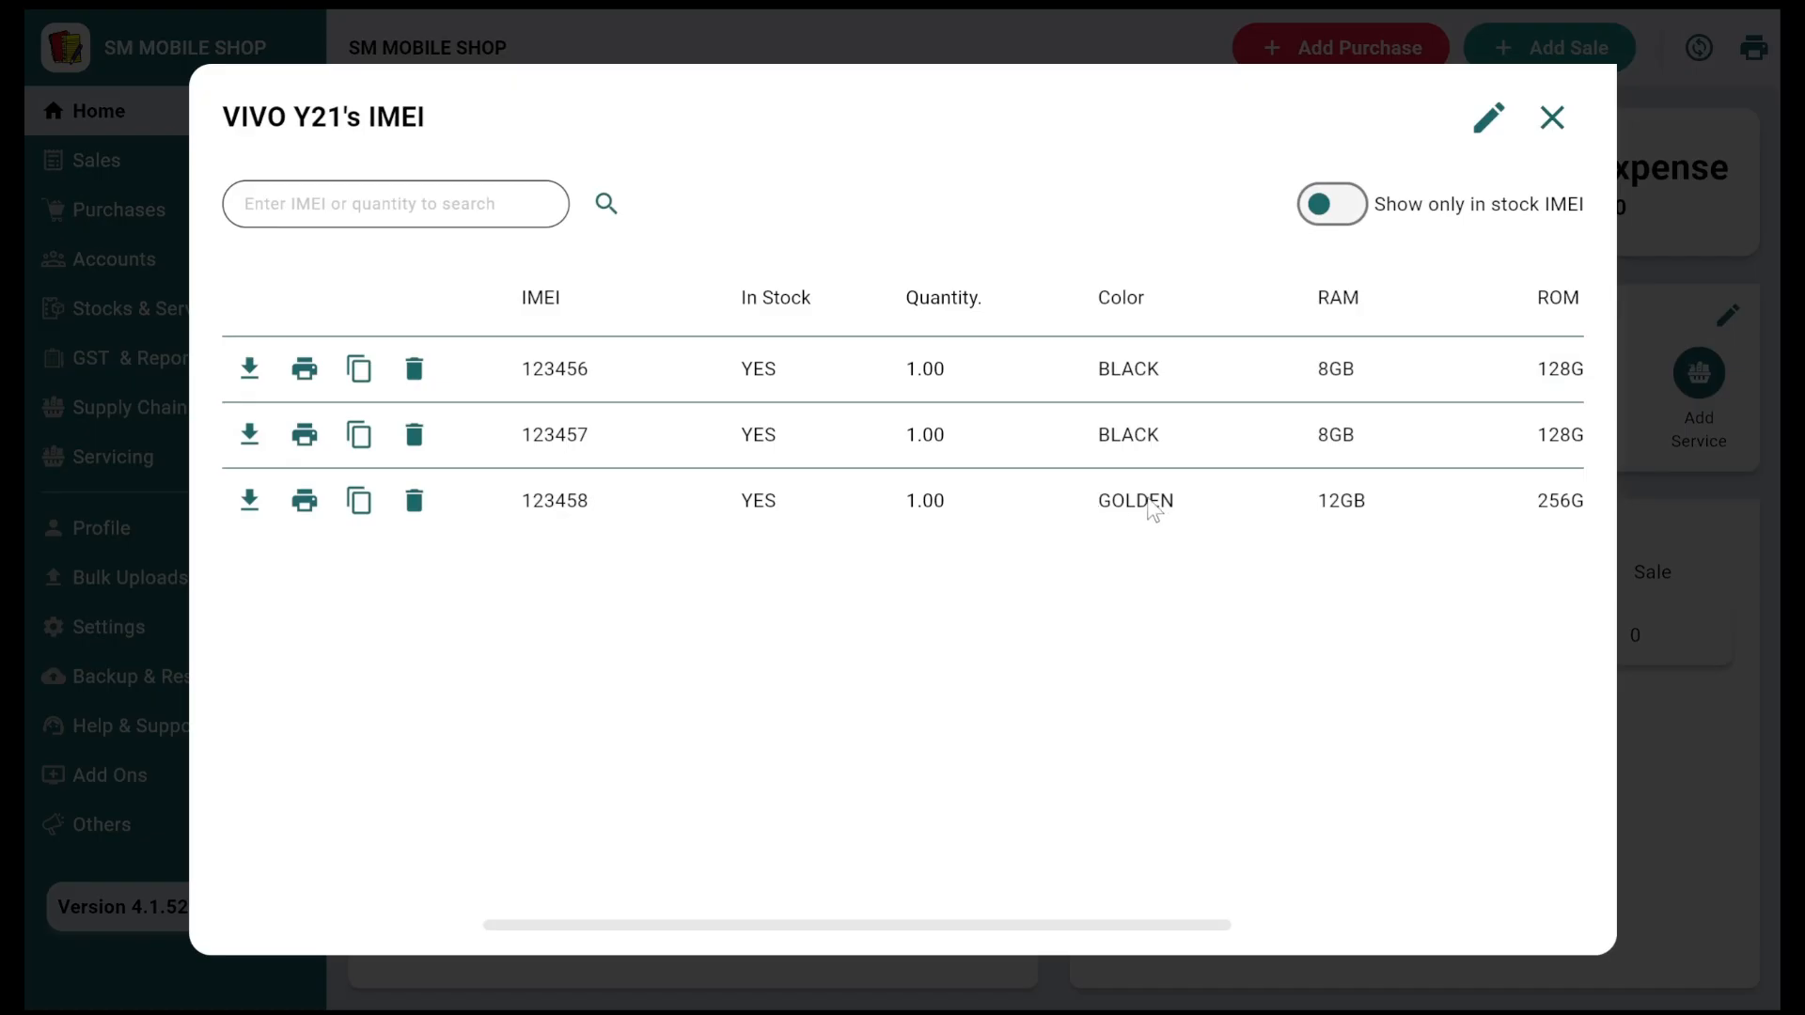
scroll(1149, 497, "right", 5)
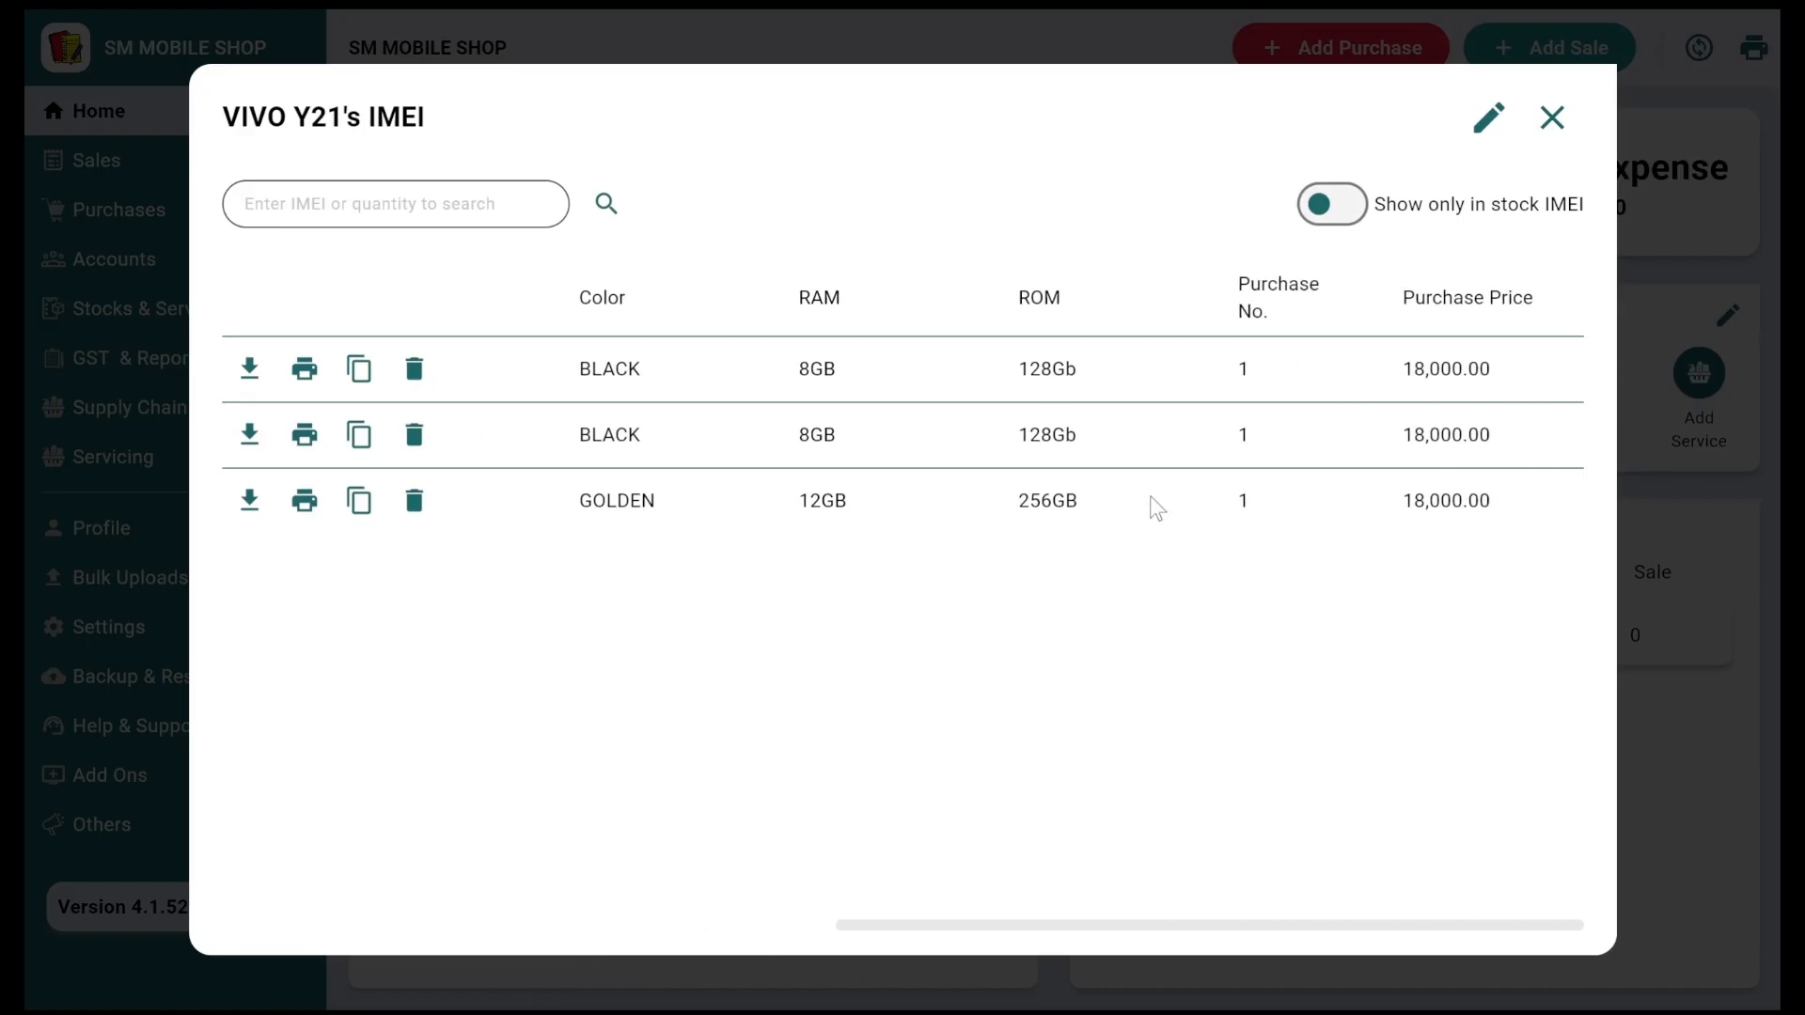
scroll(1149, 494, "left", 5)
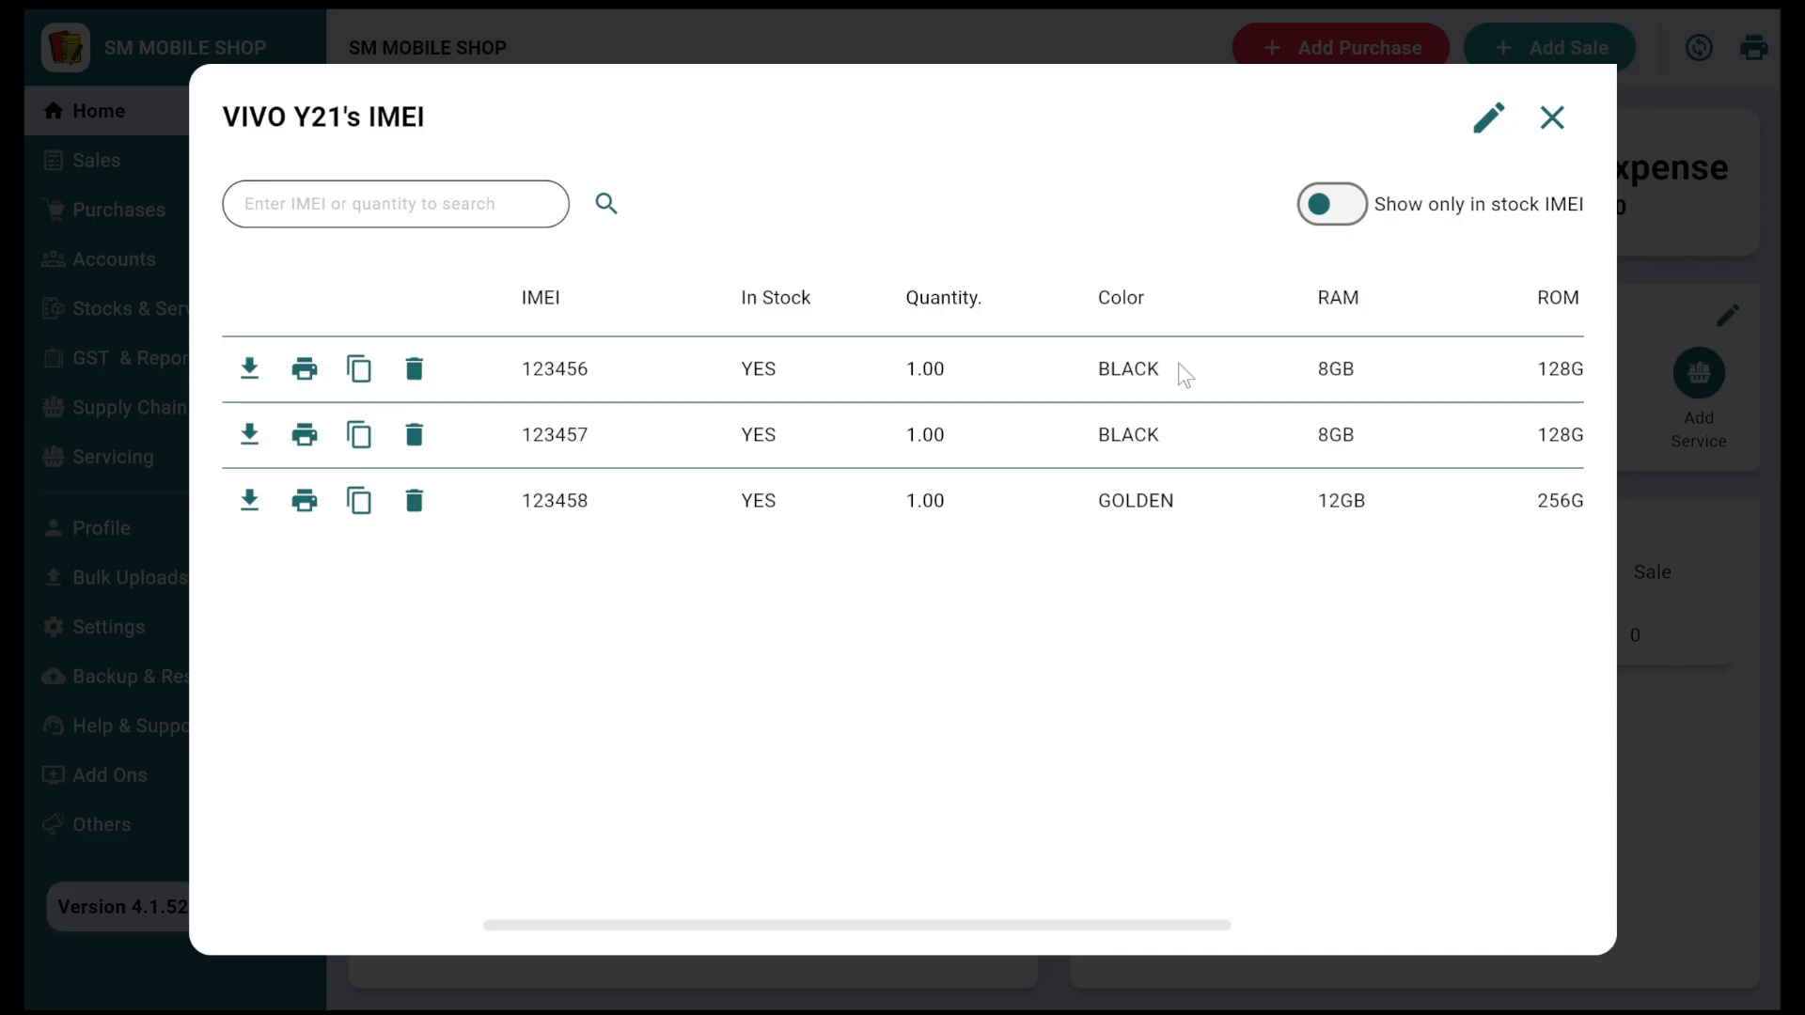
scroll(1184, 374, "right", 5)
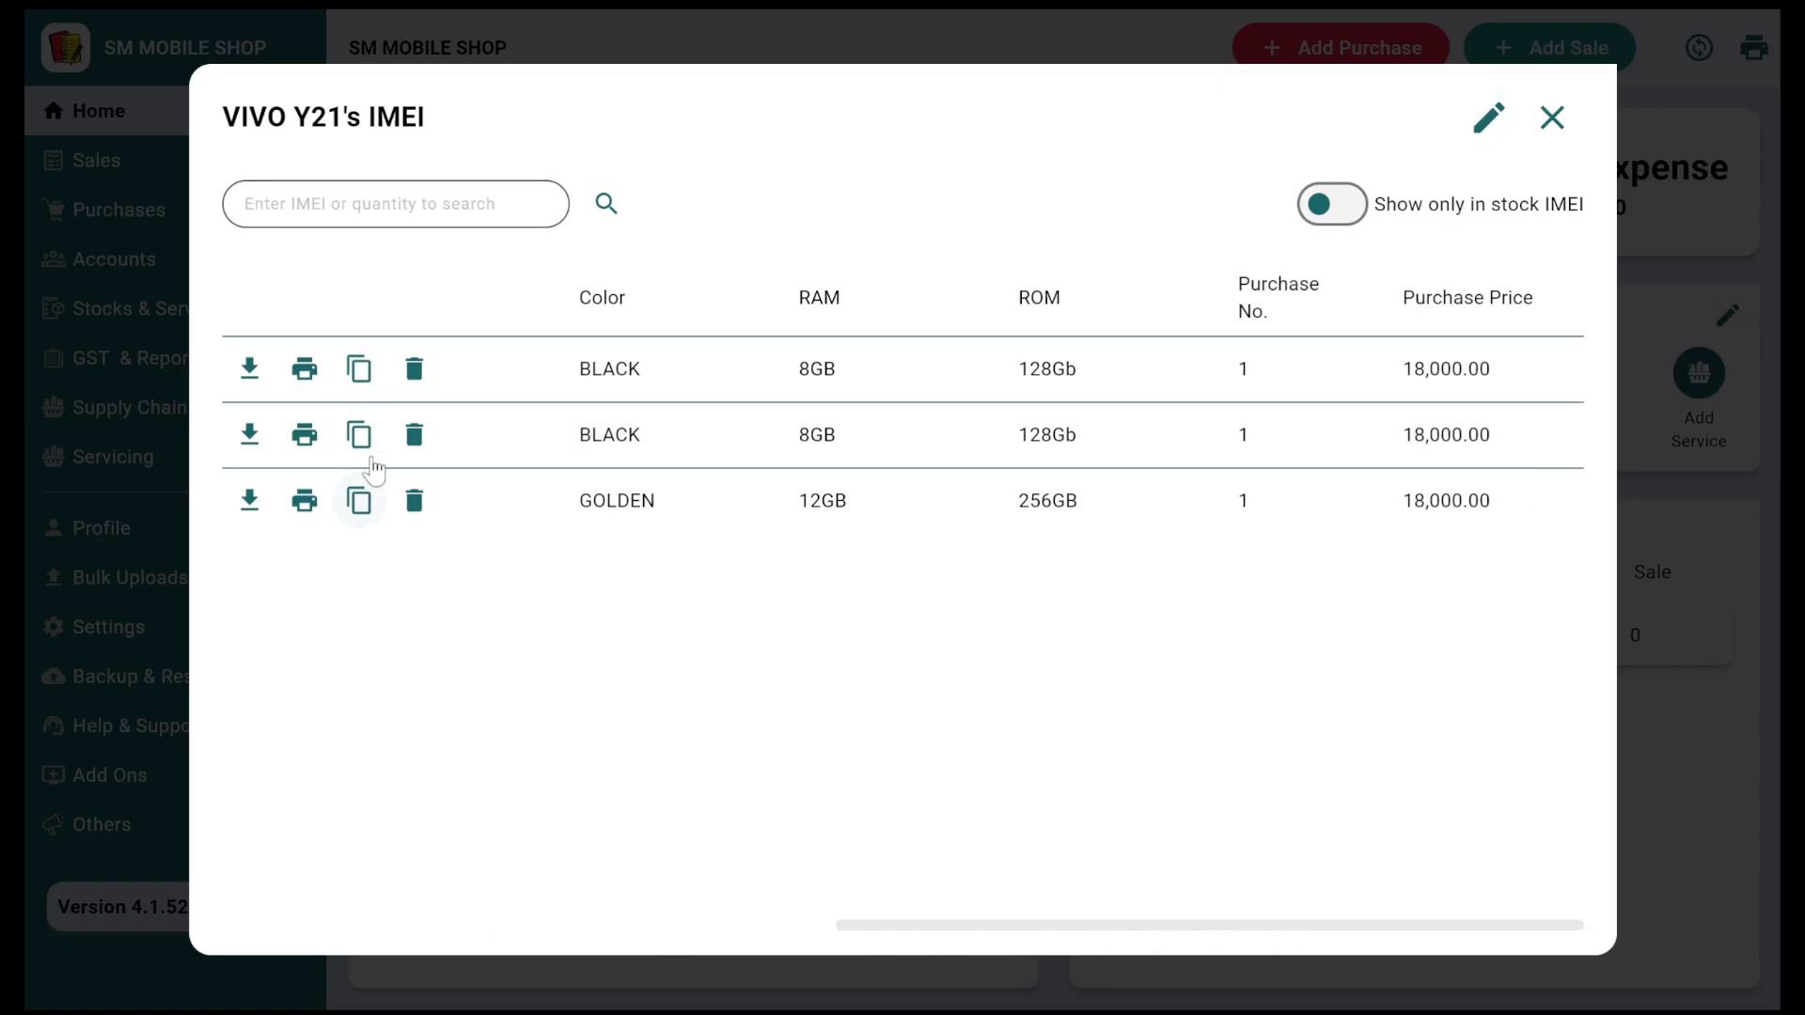
scroll(644, 395, "left", 3)
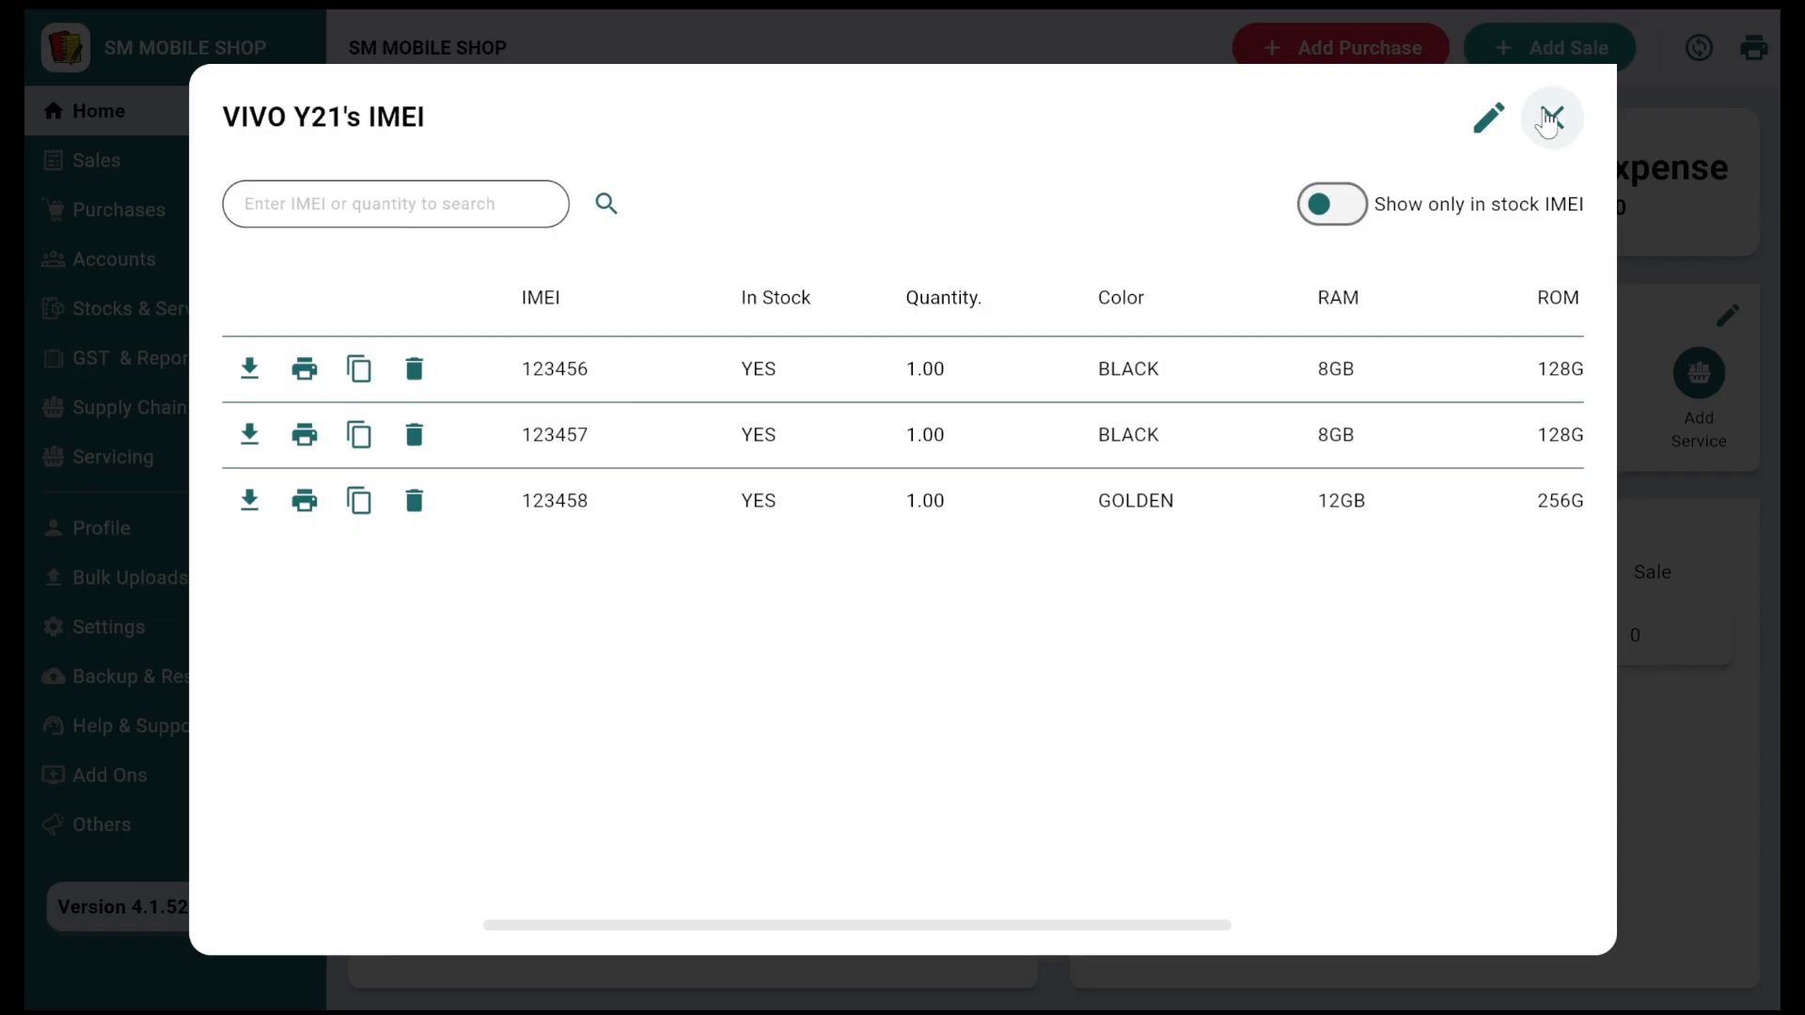
left_click(1551, 117)
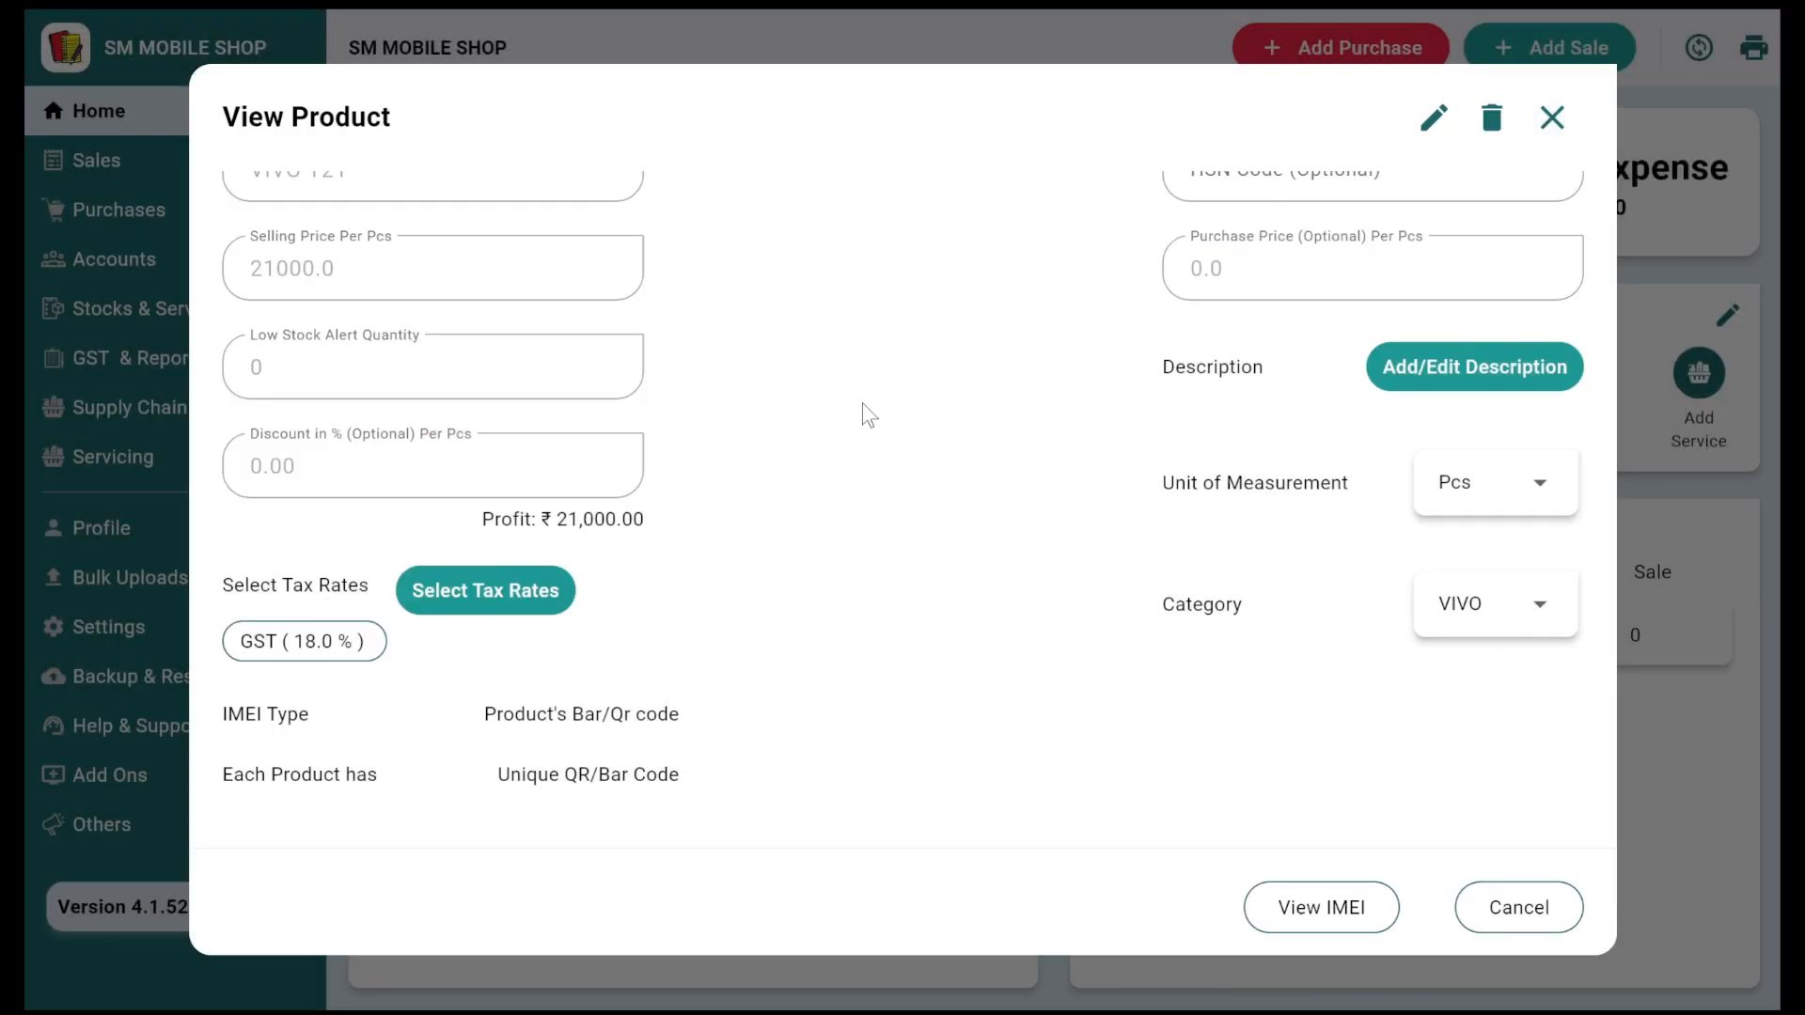
left_click(1552, 117)
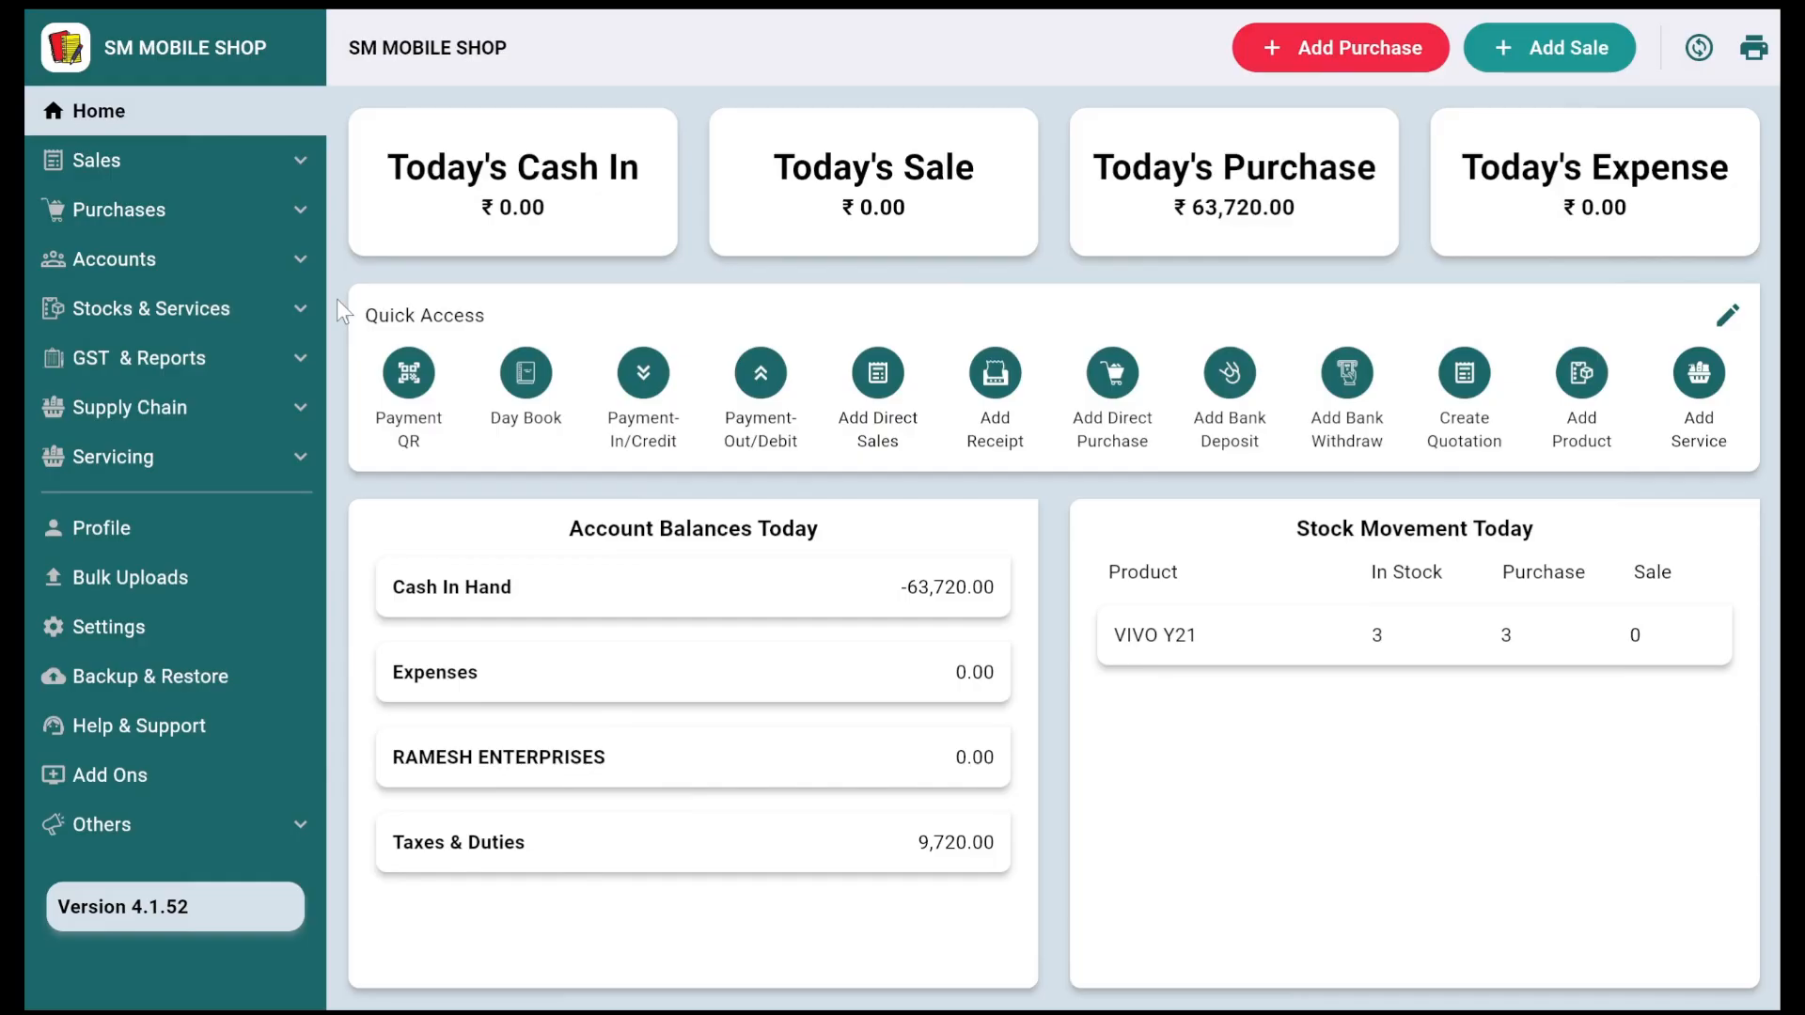
Step: Start a new sale and add the VIVO Y21 units with IMEIs 123456 and 123458
left_click(1555, 56)
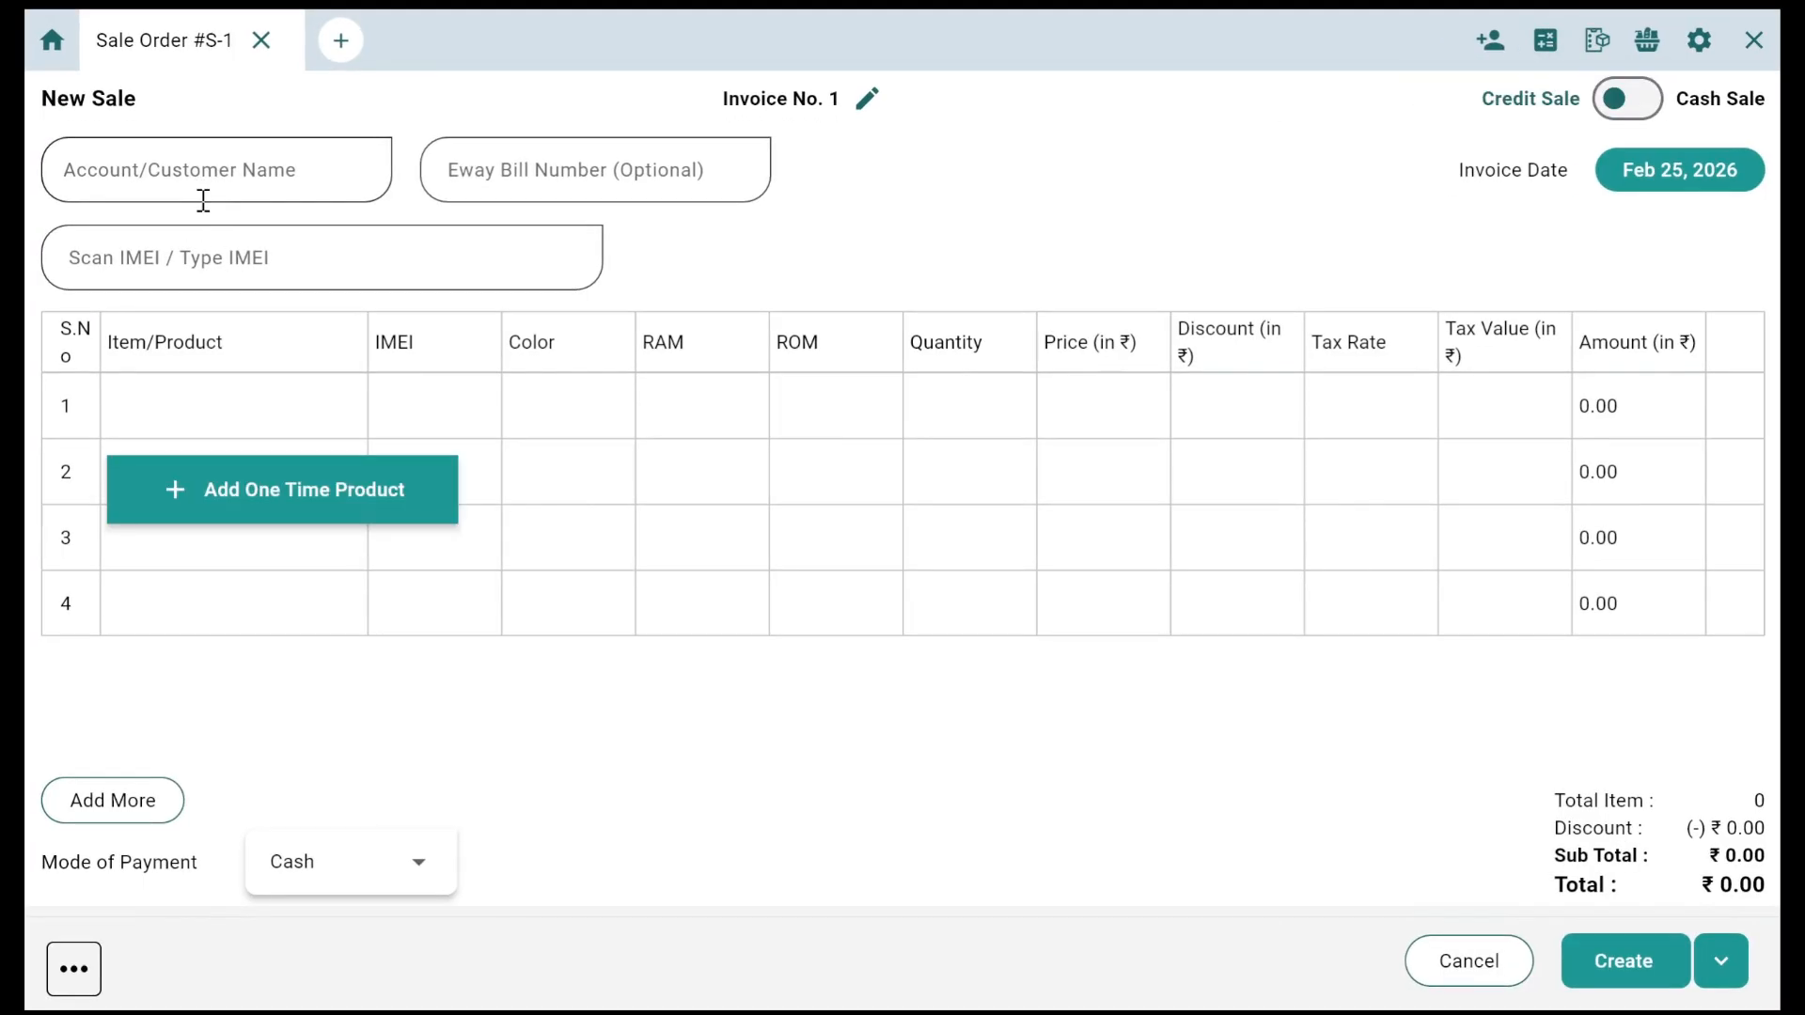
left_click(345, 267)
type("123")
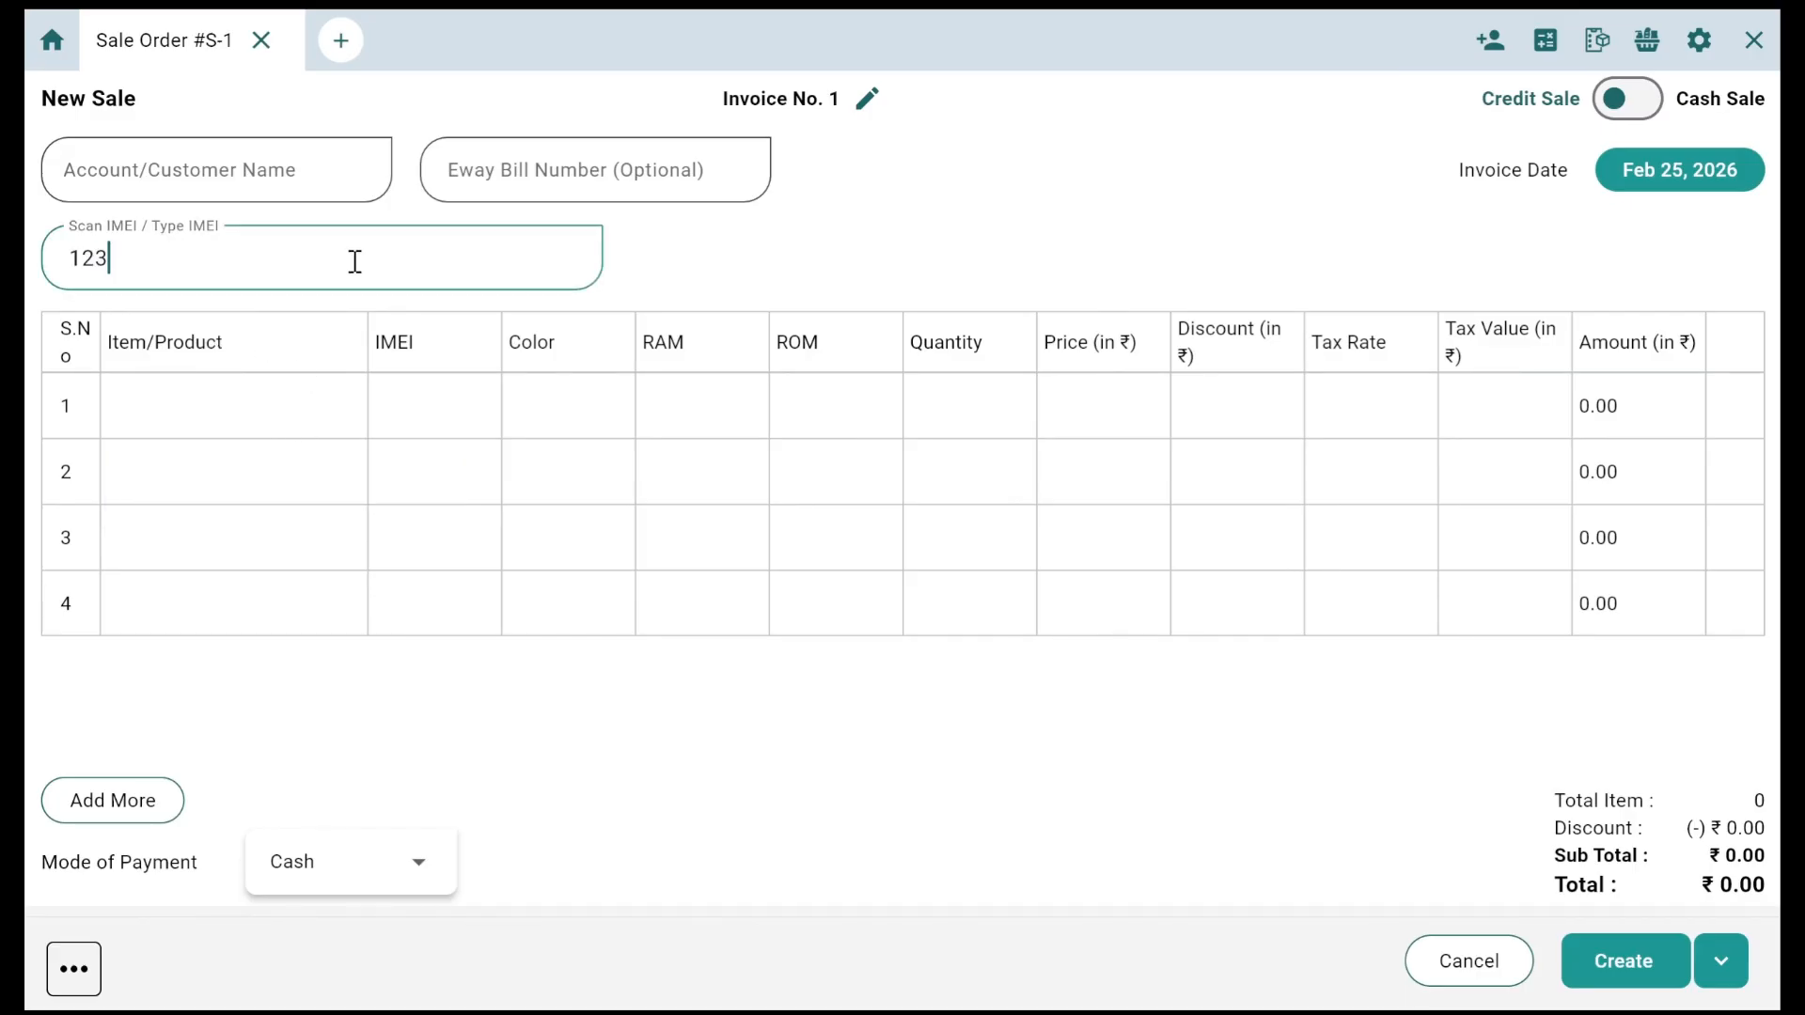
type("456")
key("Return")
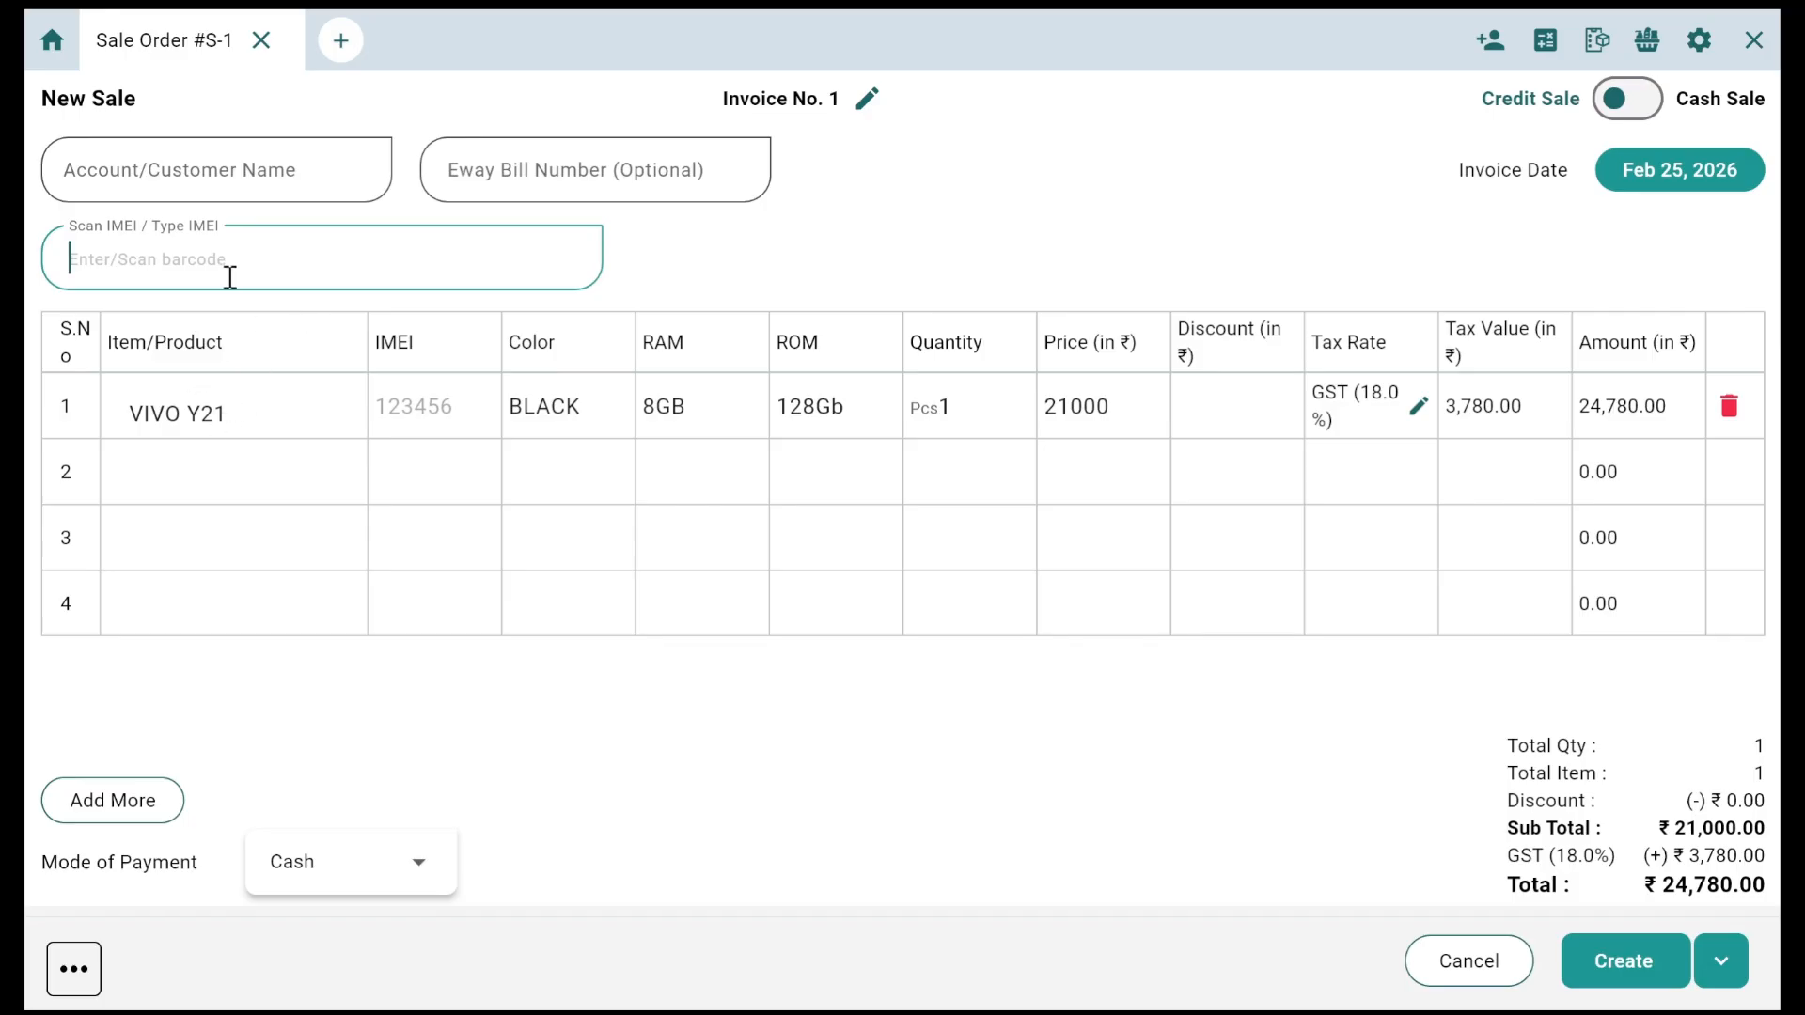
type("123458")
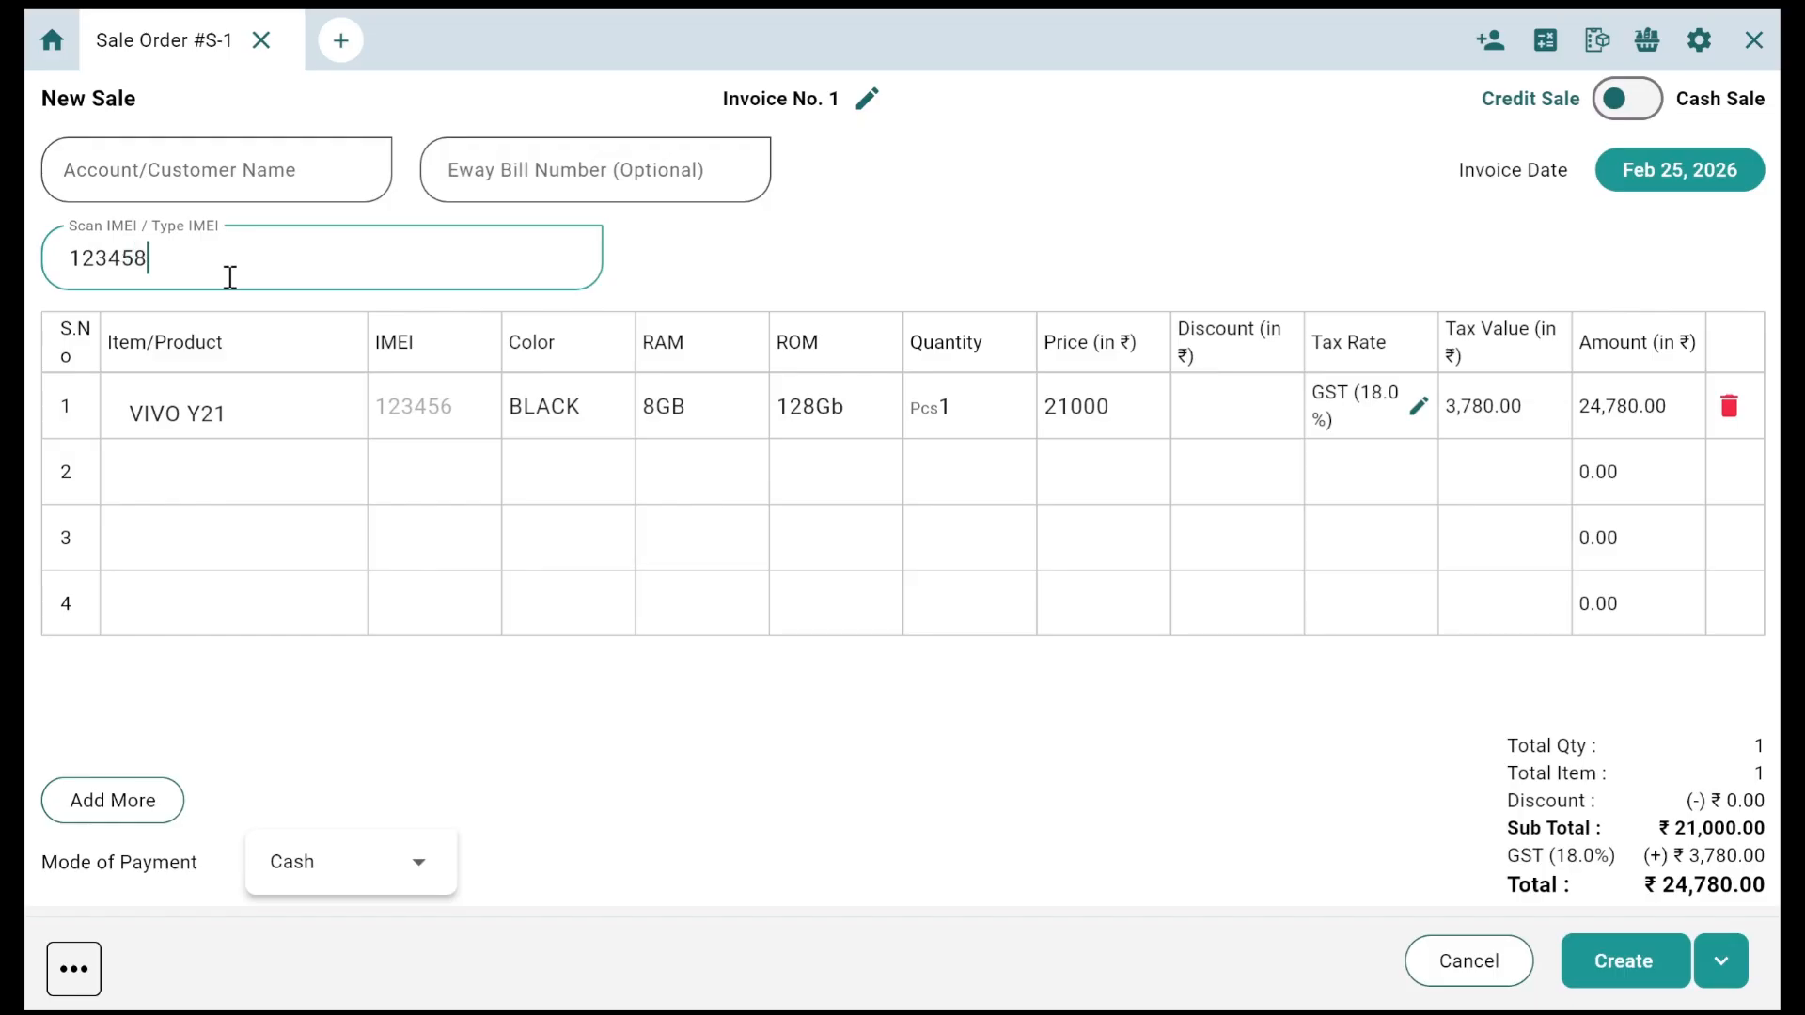
key("Return")
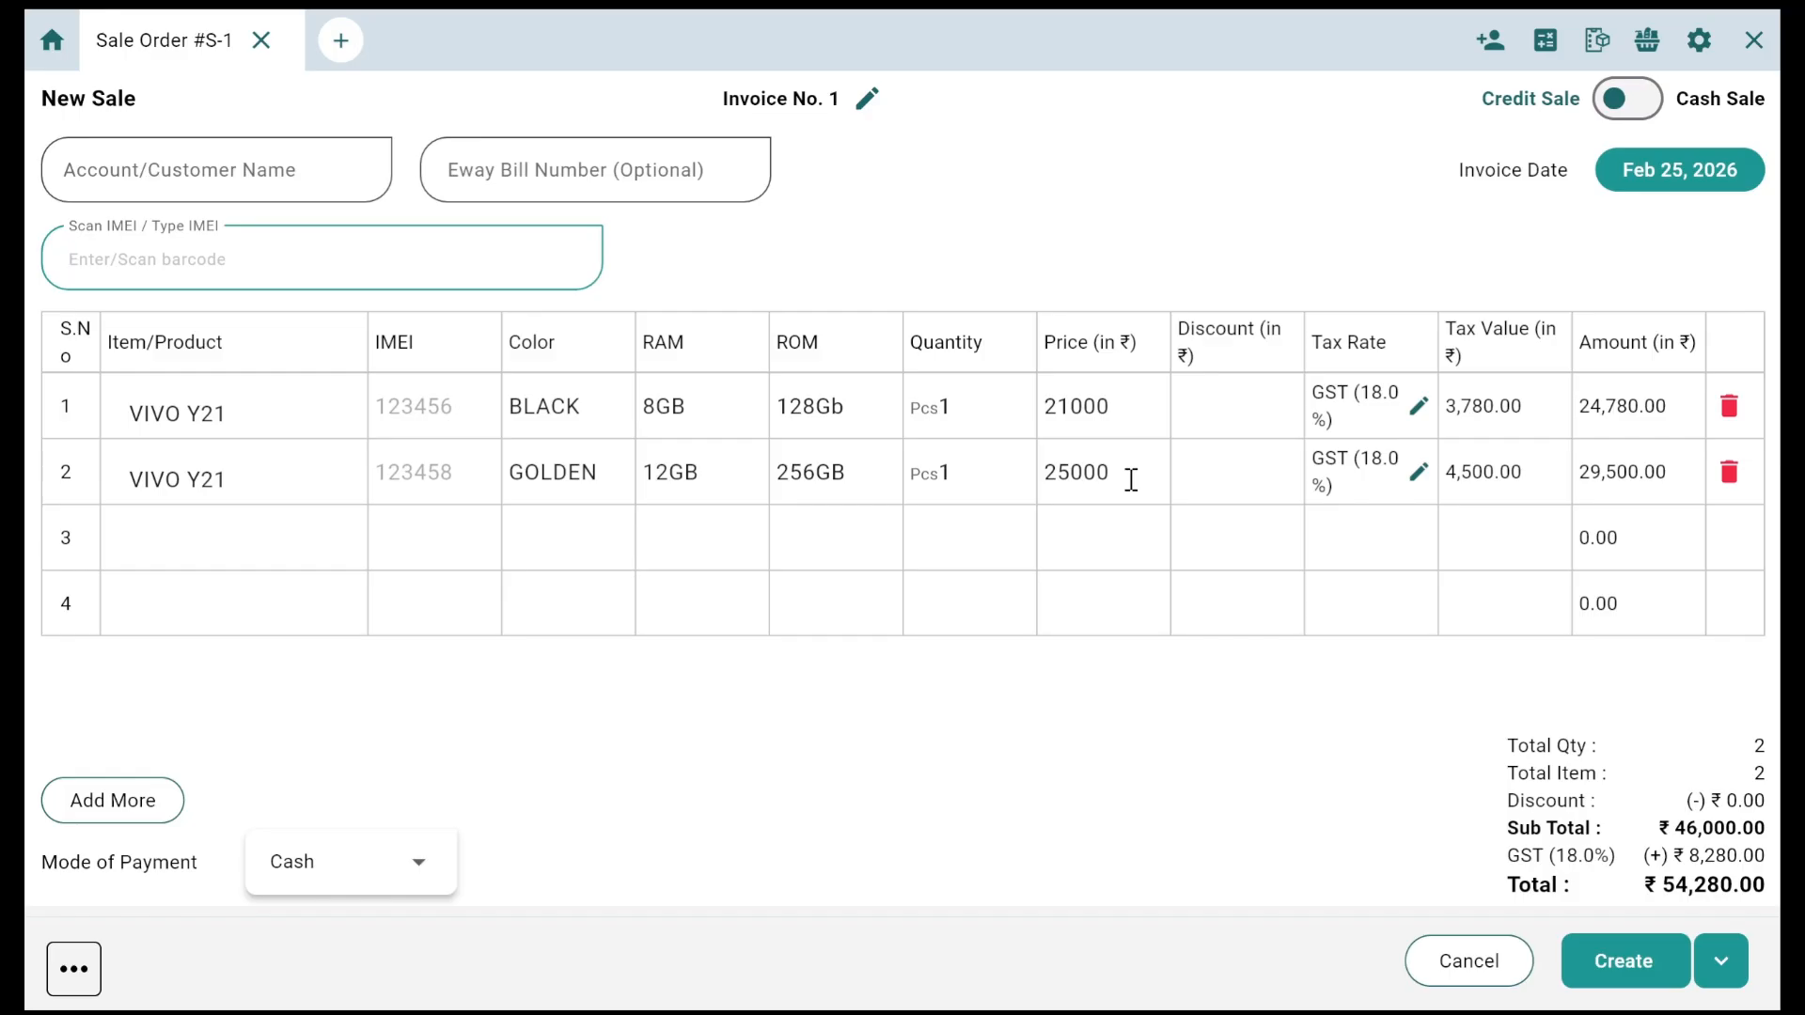
Step: Look through the customer account list, then show the sale's extra options
left_click(321, 152)
scroll(222, 391, "down", 2)
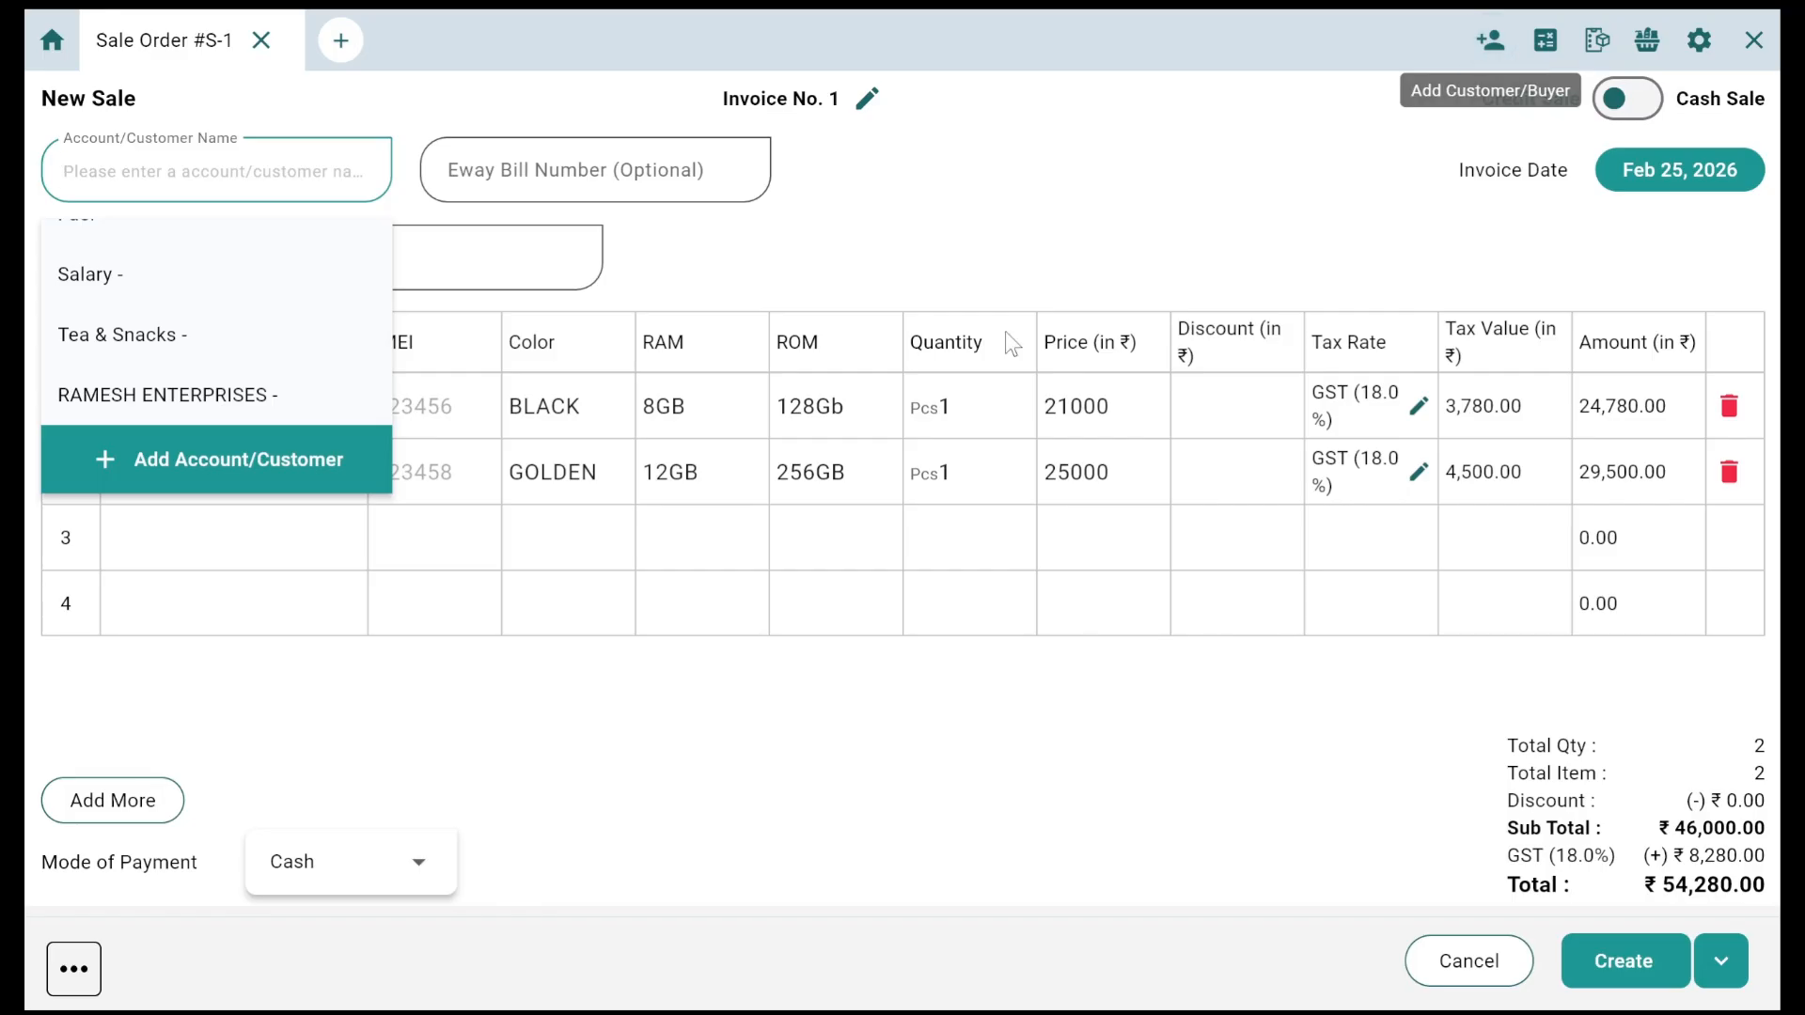
left_click(742, 675)
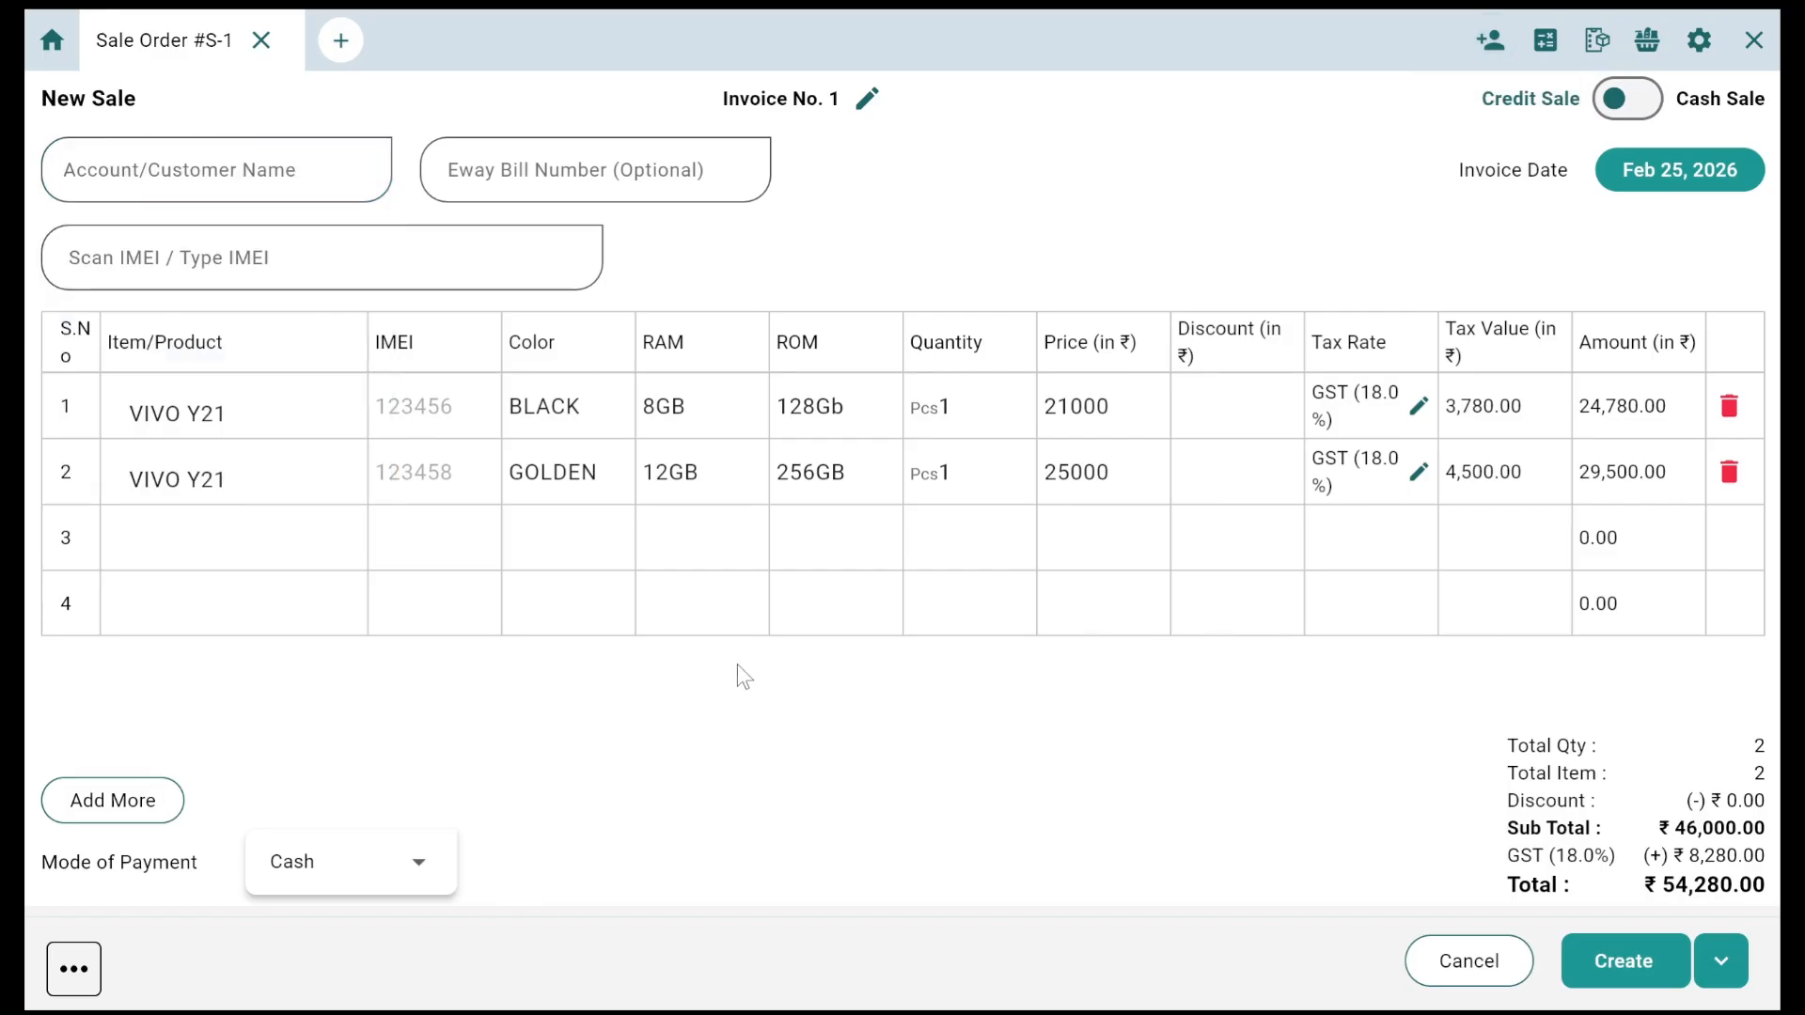
left_click(82, 977)
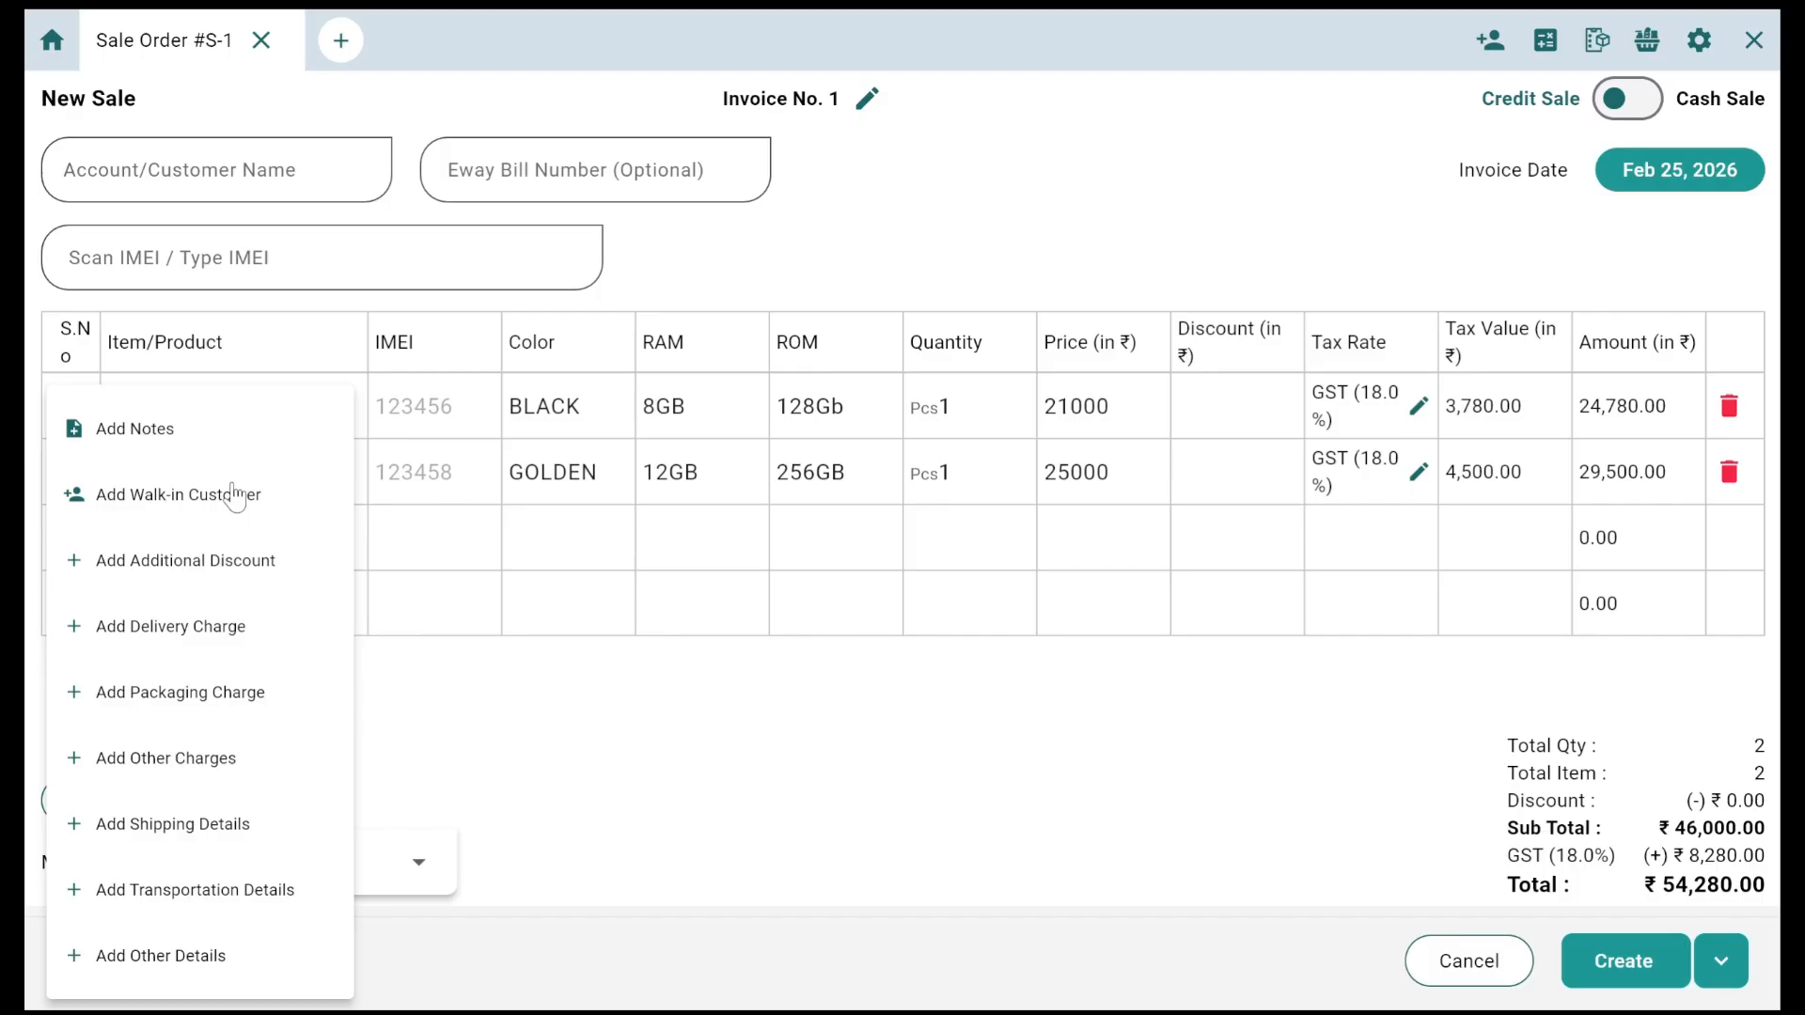
Step: Leave the sale, then enable and save Show Walk In Customer Shortcut in the Billing settings
left_click(549, 749)
left_click(1753, 40)
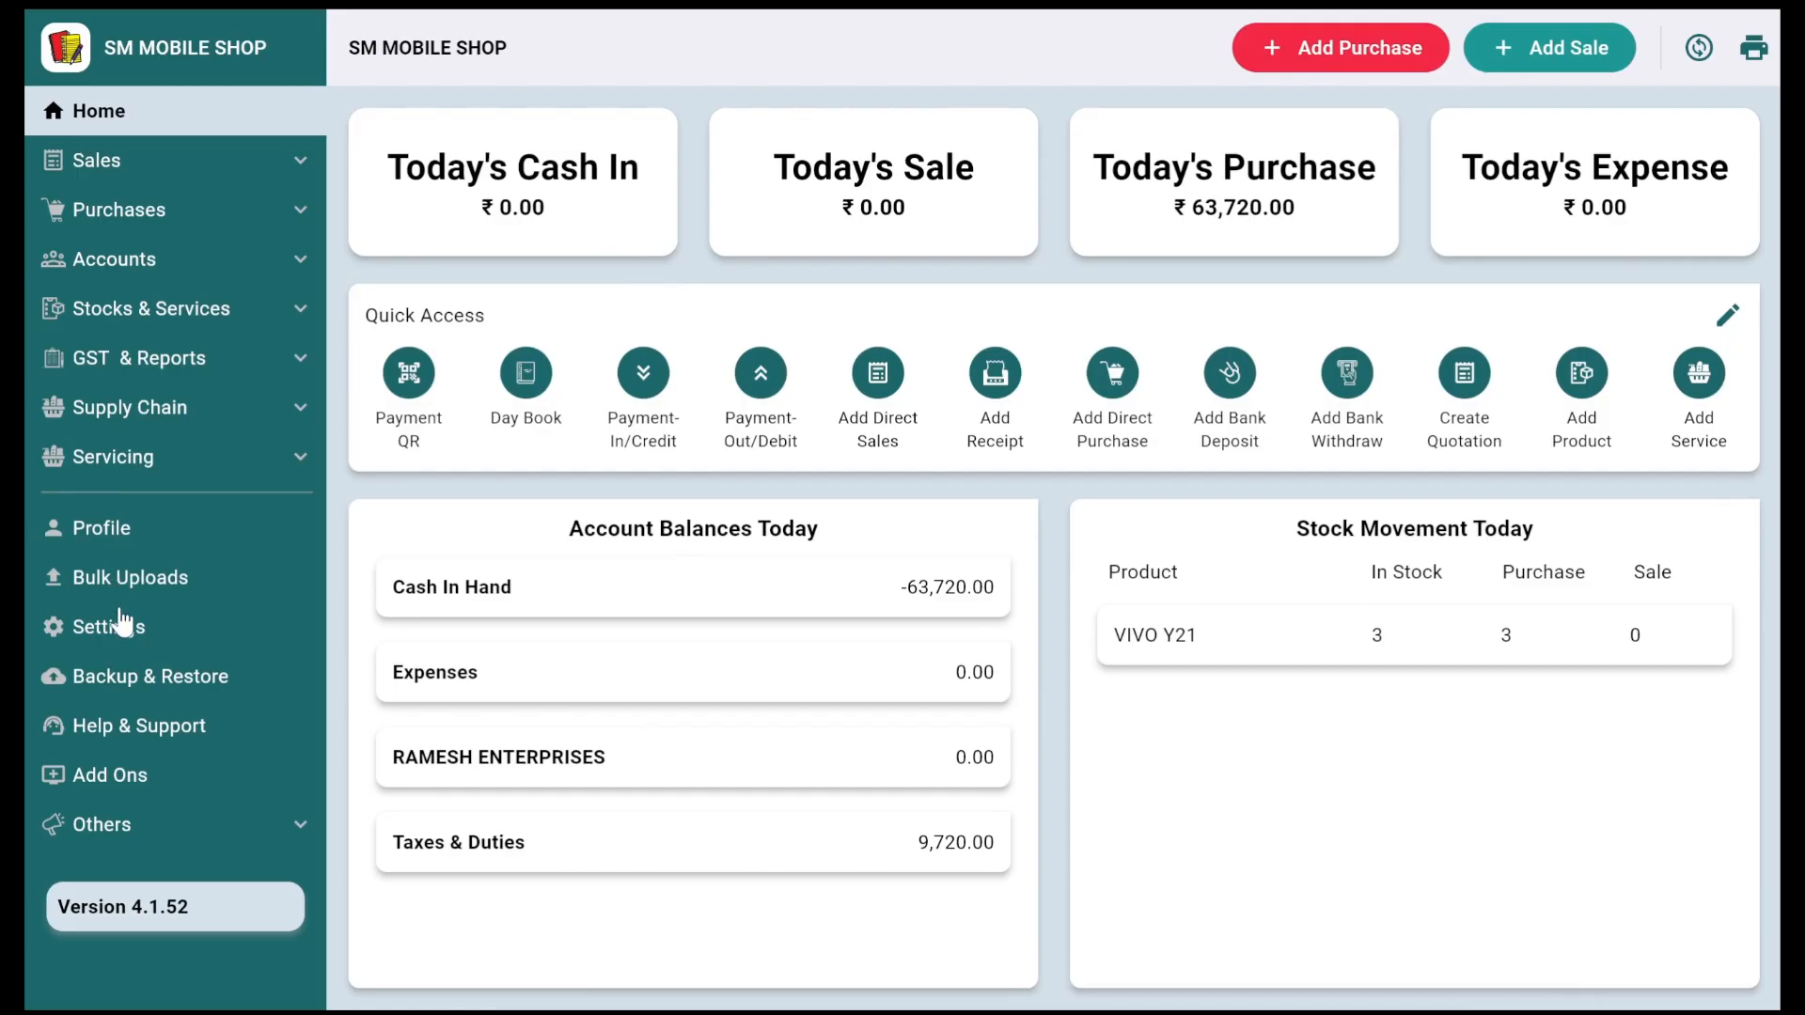
left_click(123, 622)
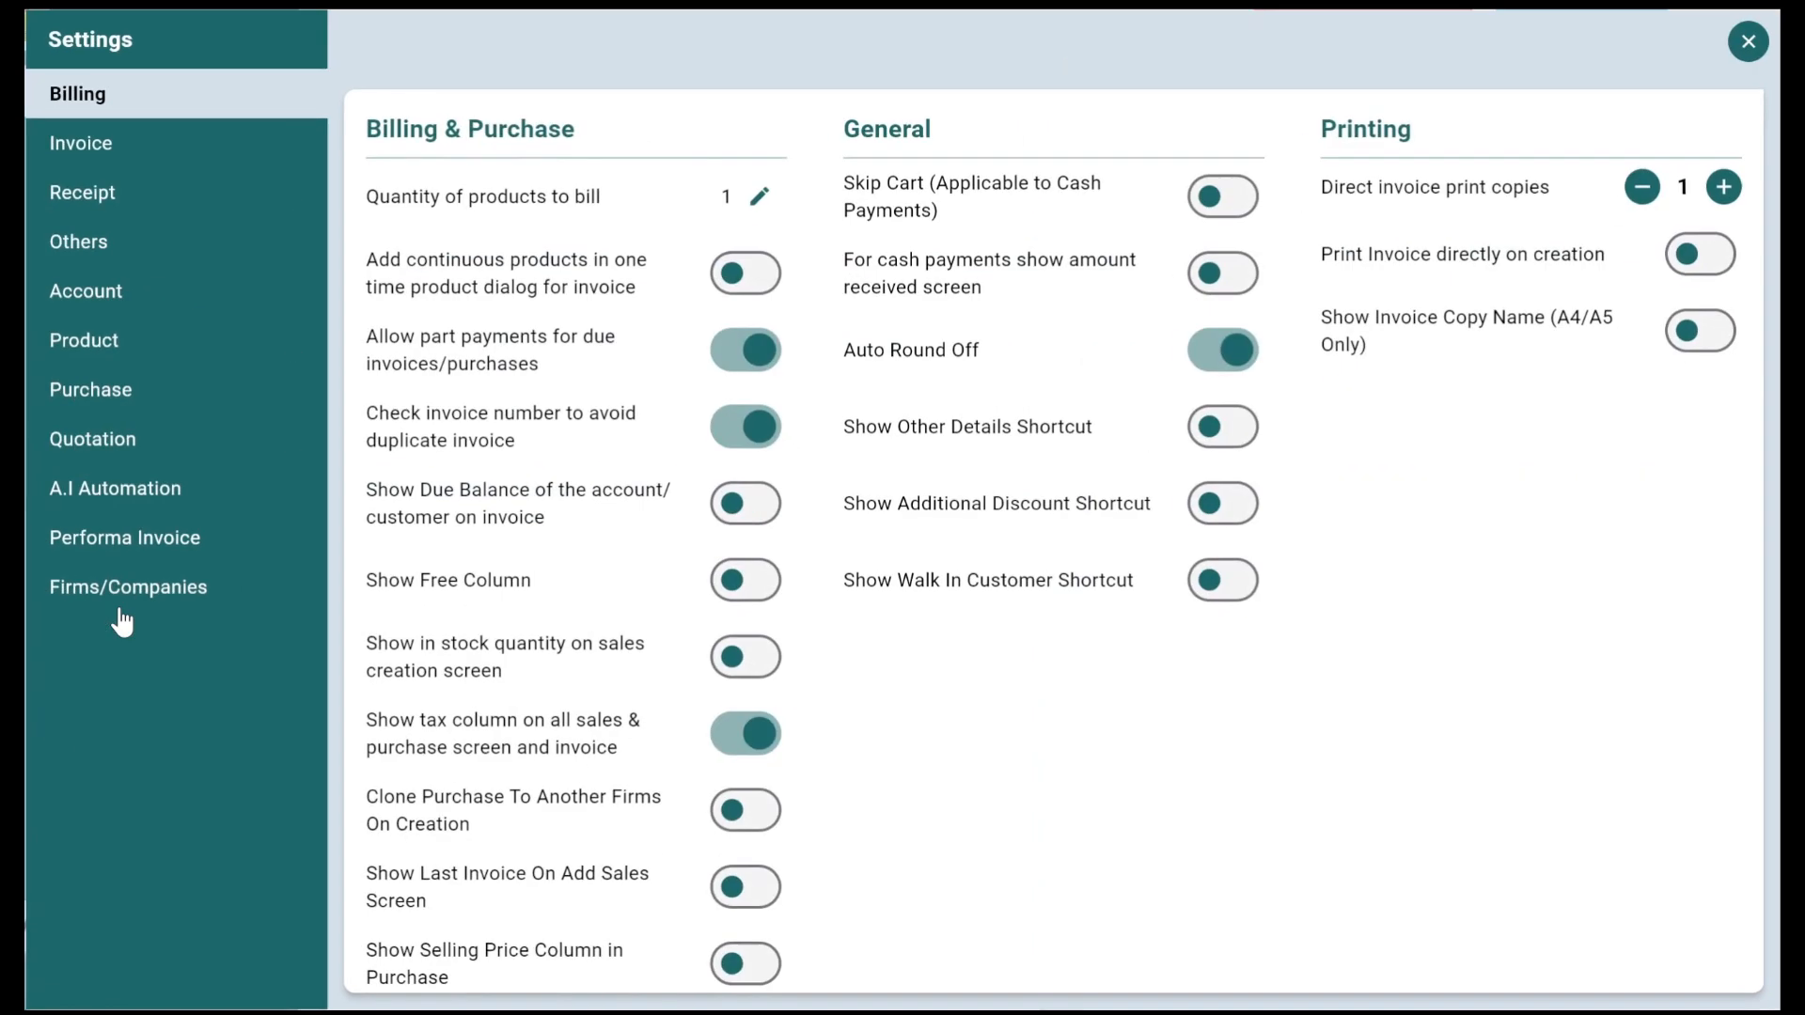
left_click(125, 349)
scroll(846, 498, "down", 1)
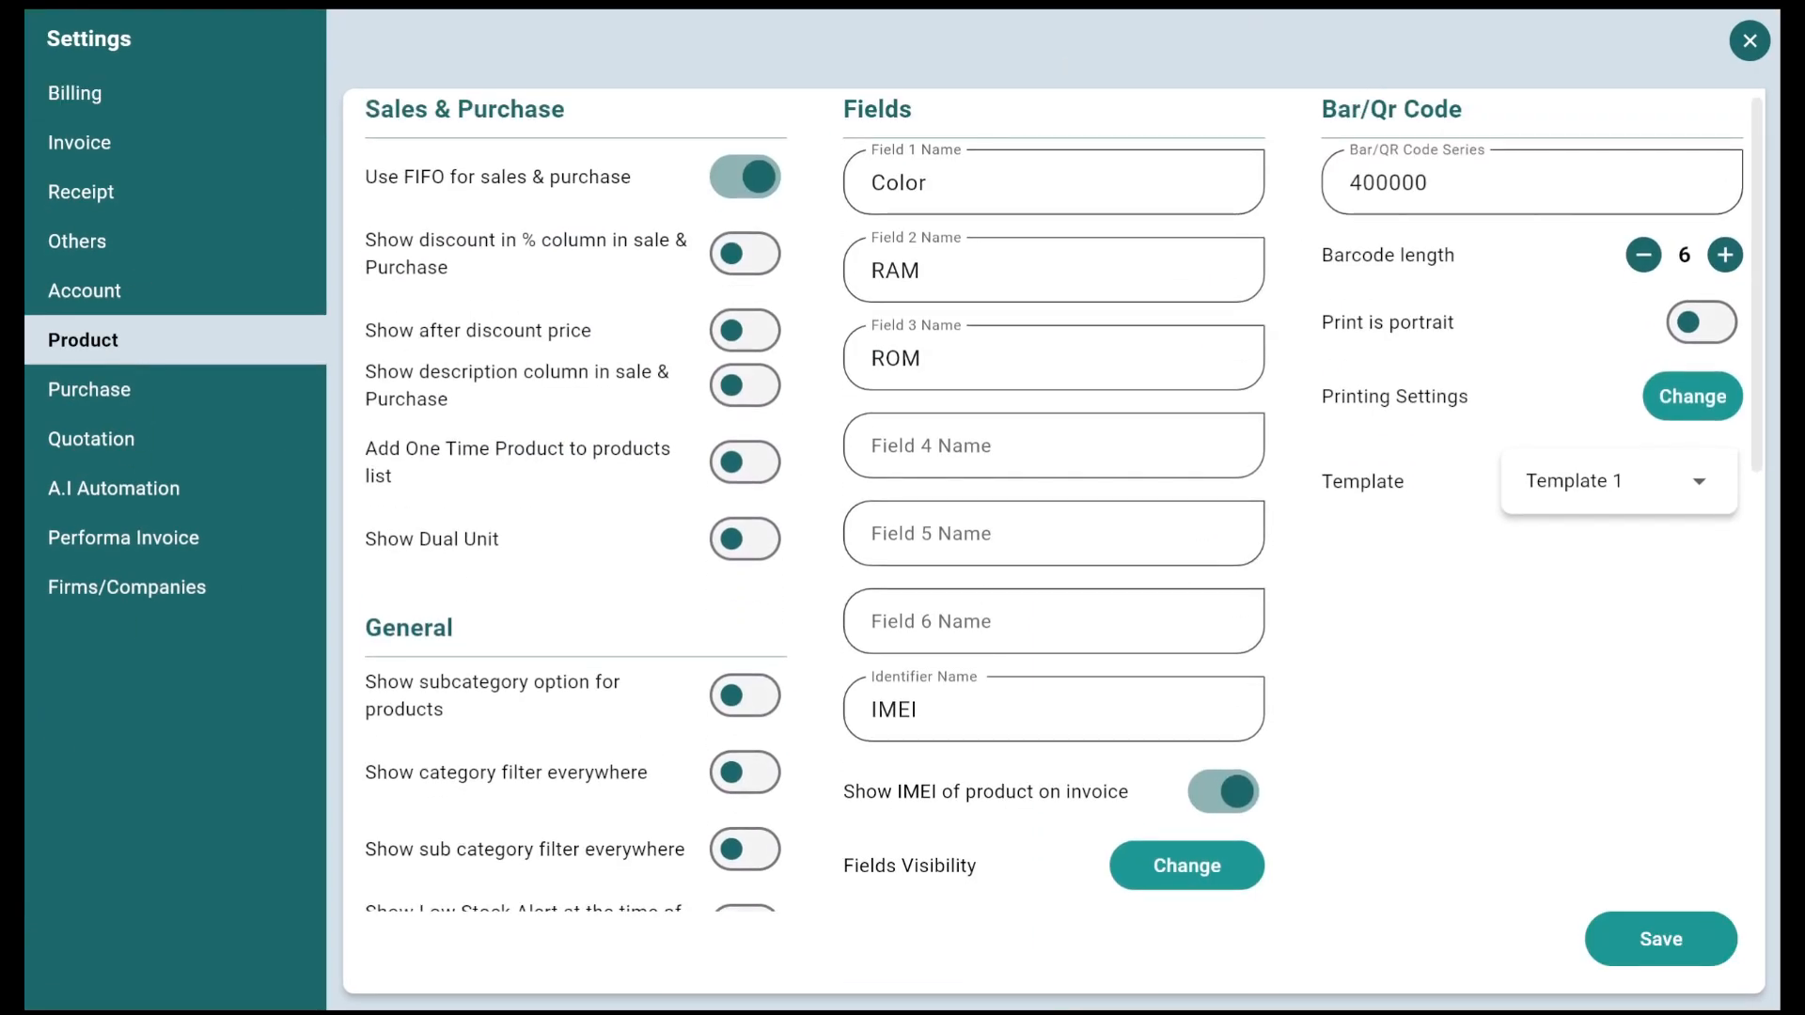
left_click(69, 98)
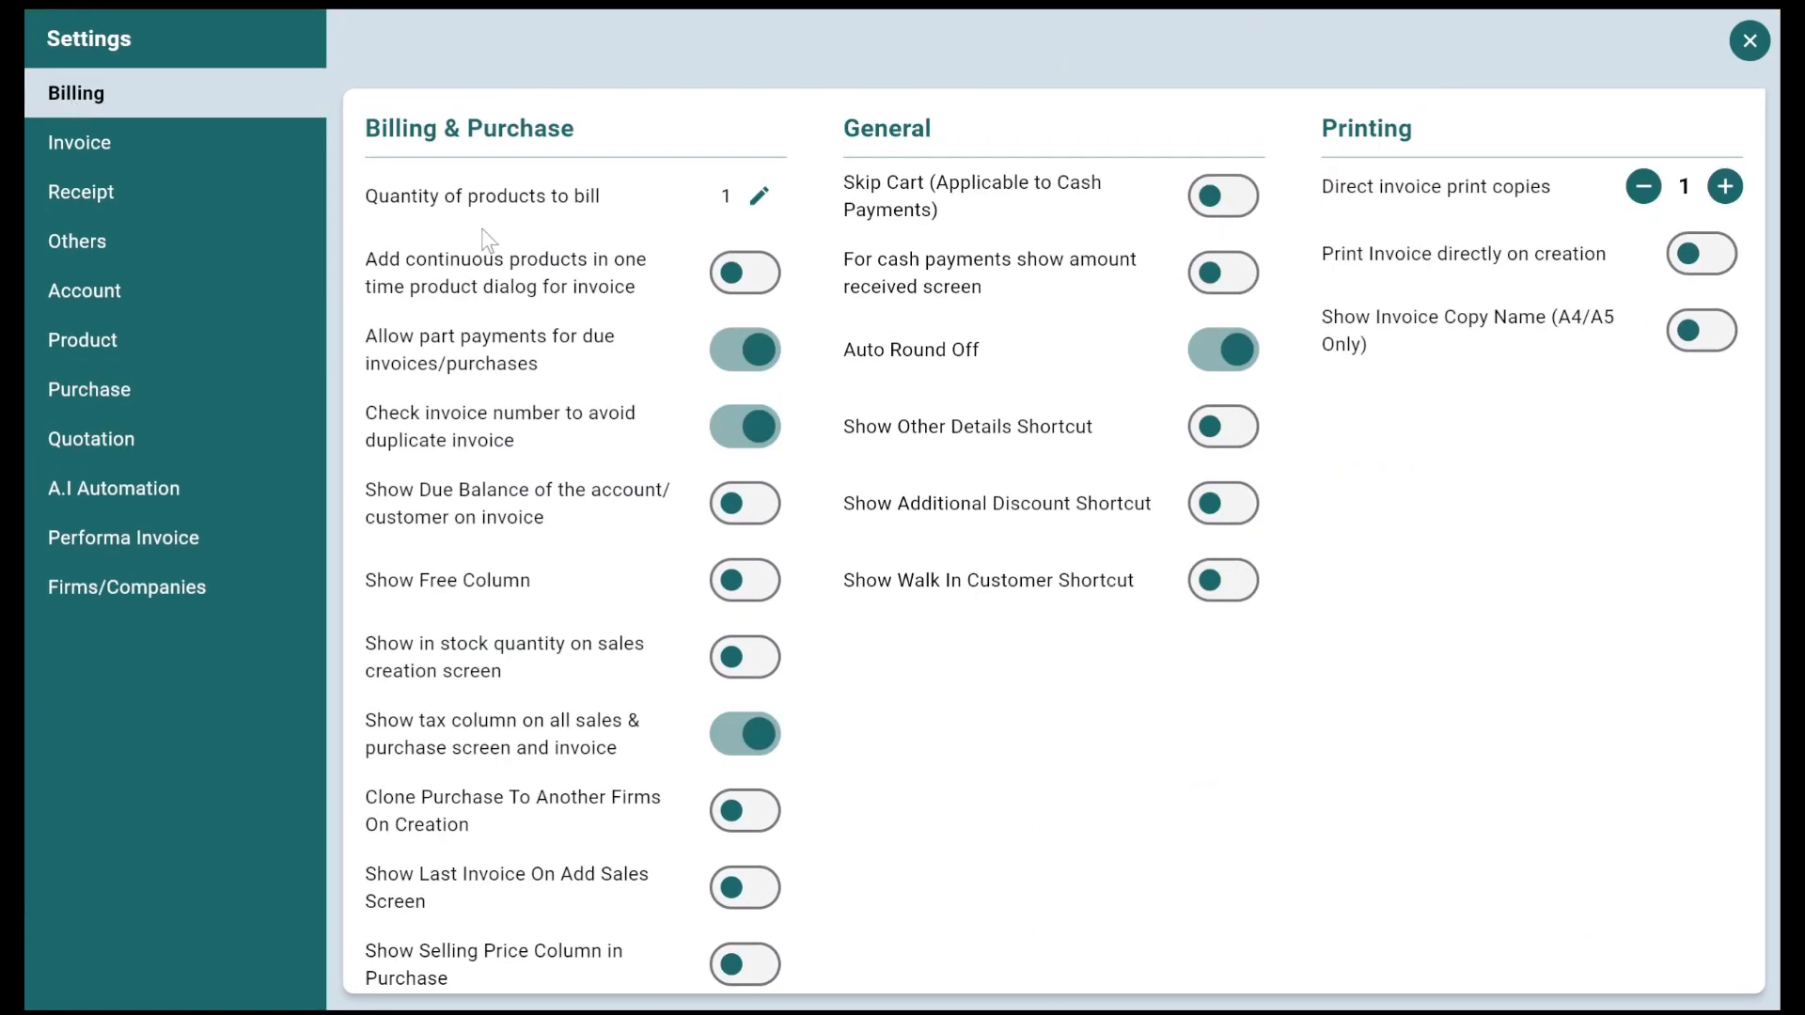
left_click(1217, 591)
scroll(1595, 752, "down", 1)
left_click(1687, 979)
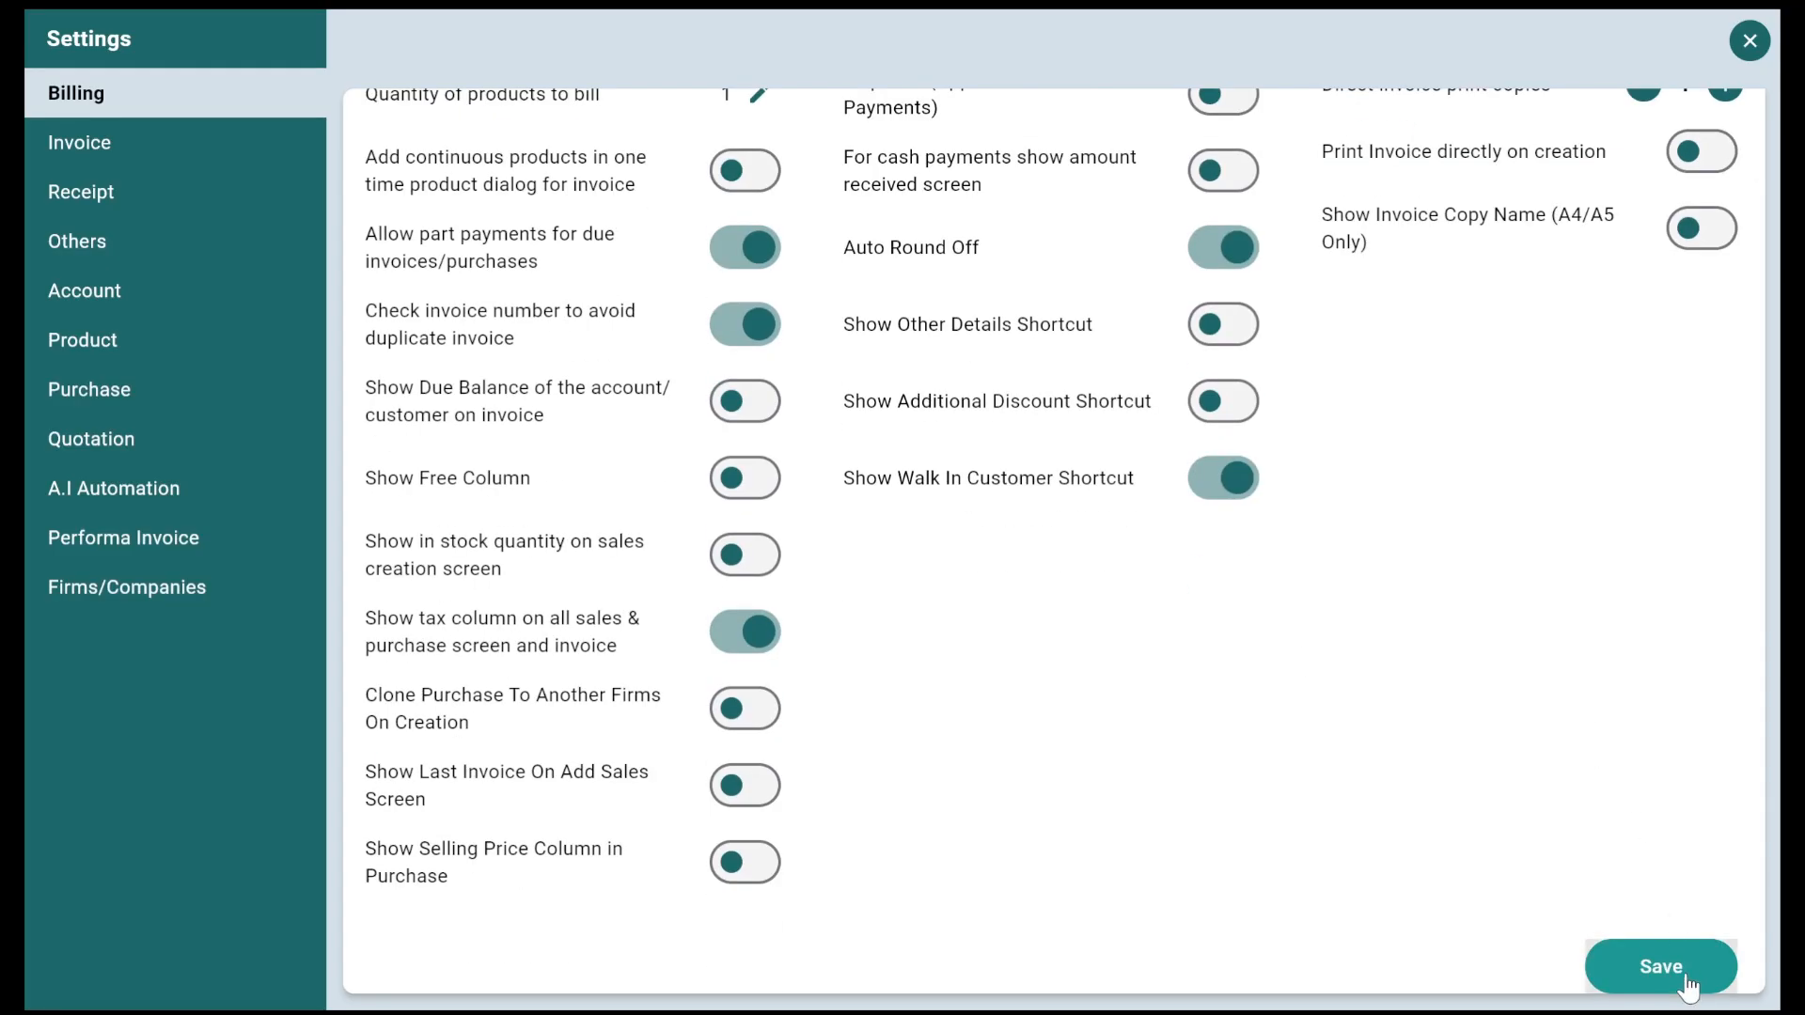
left_click(1749, 40)
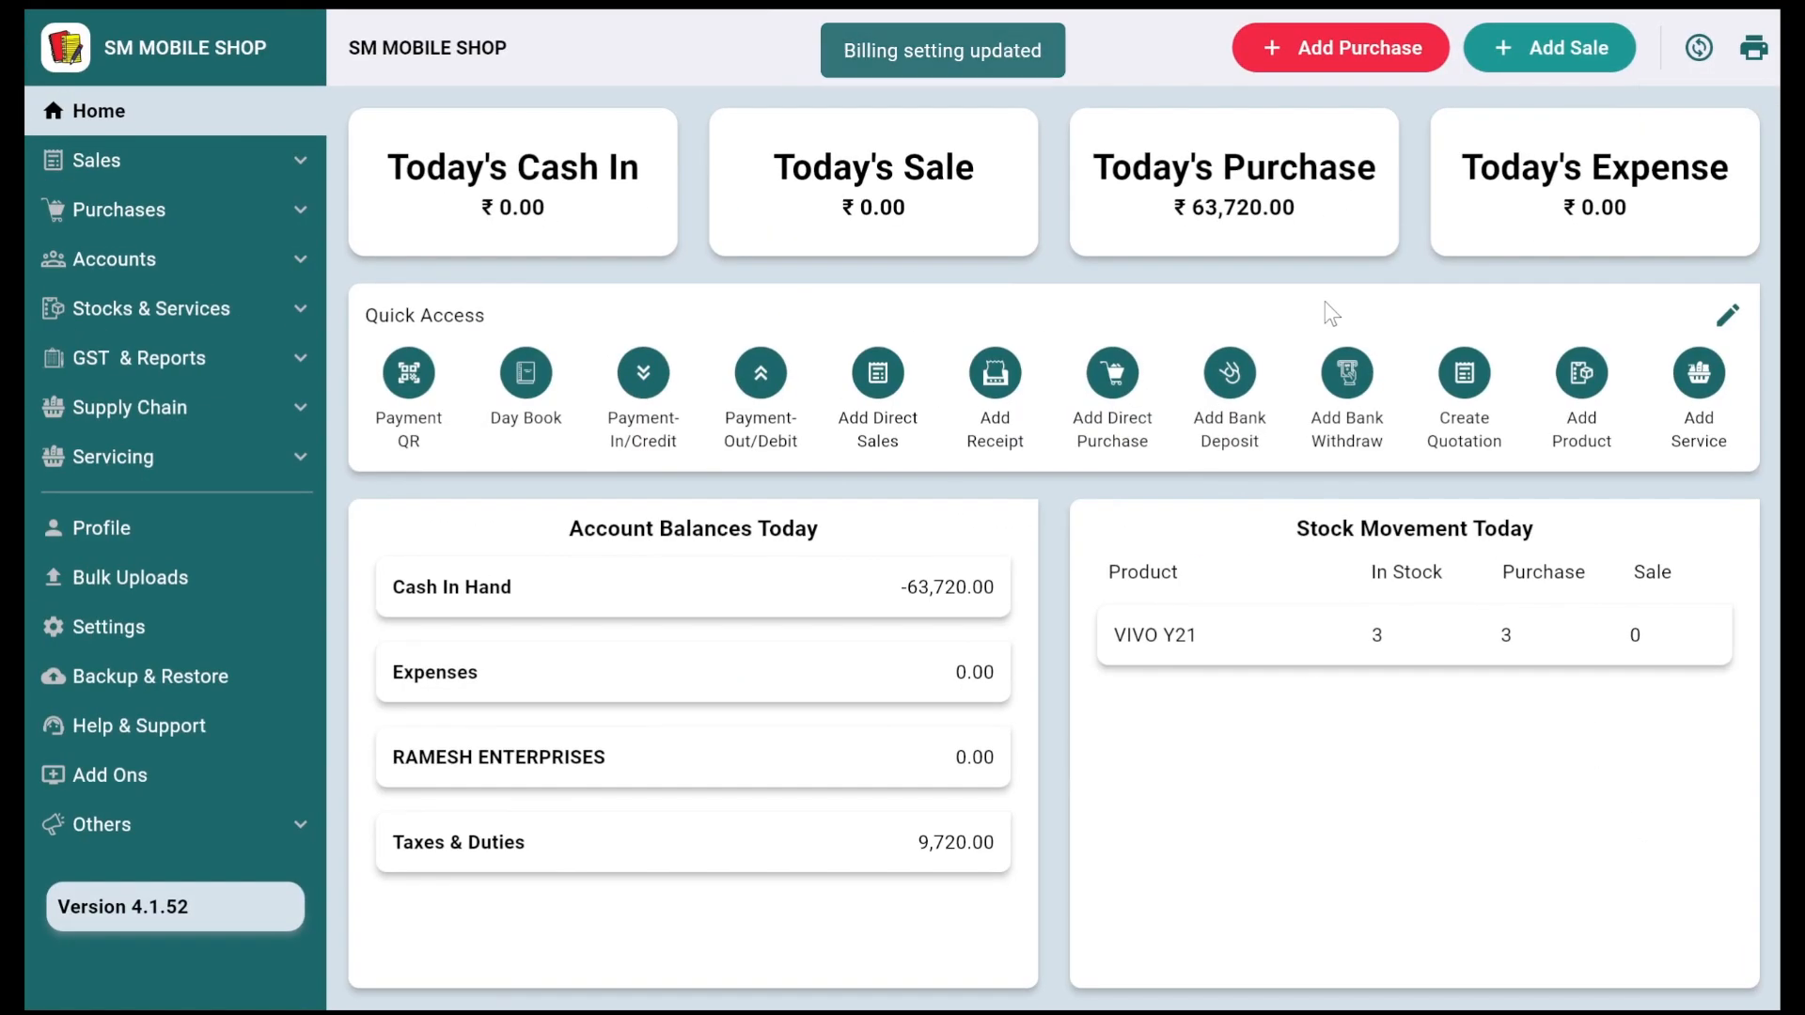
Step: In a new sale, add a customer with their name and mobile number
left_click(1566, 48)
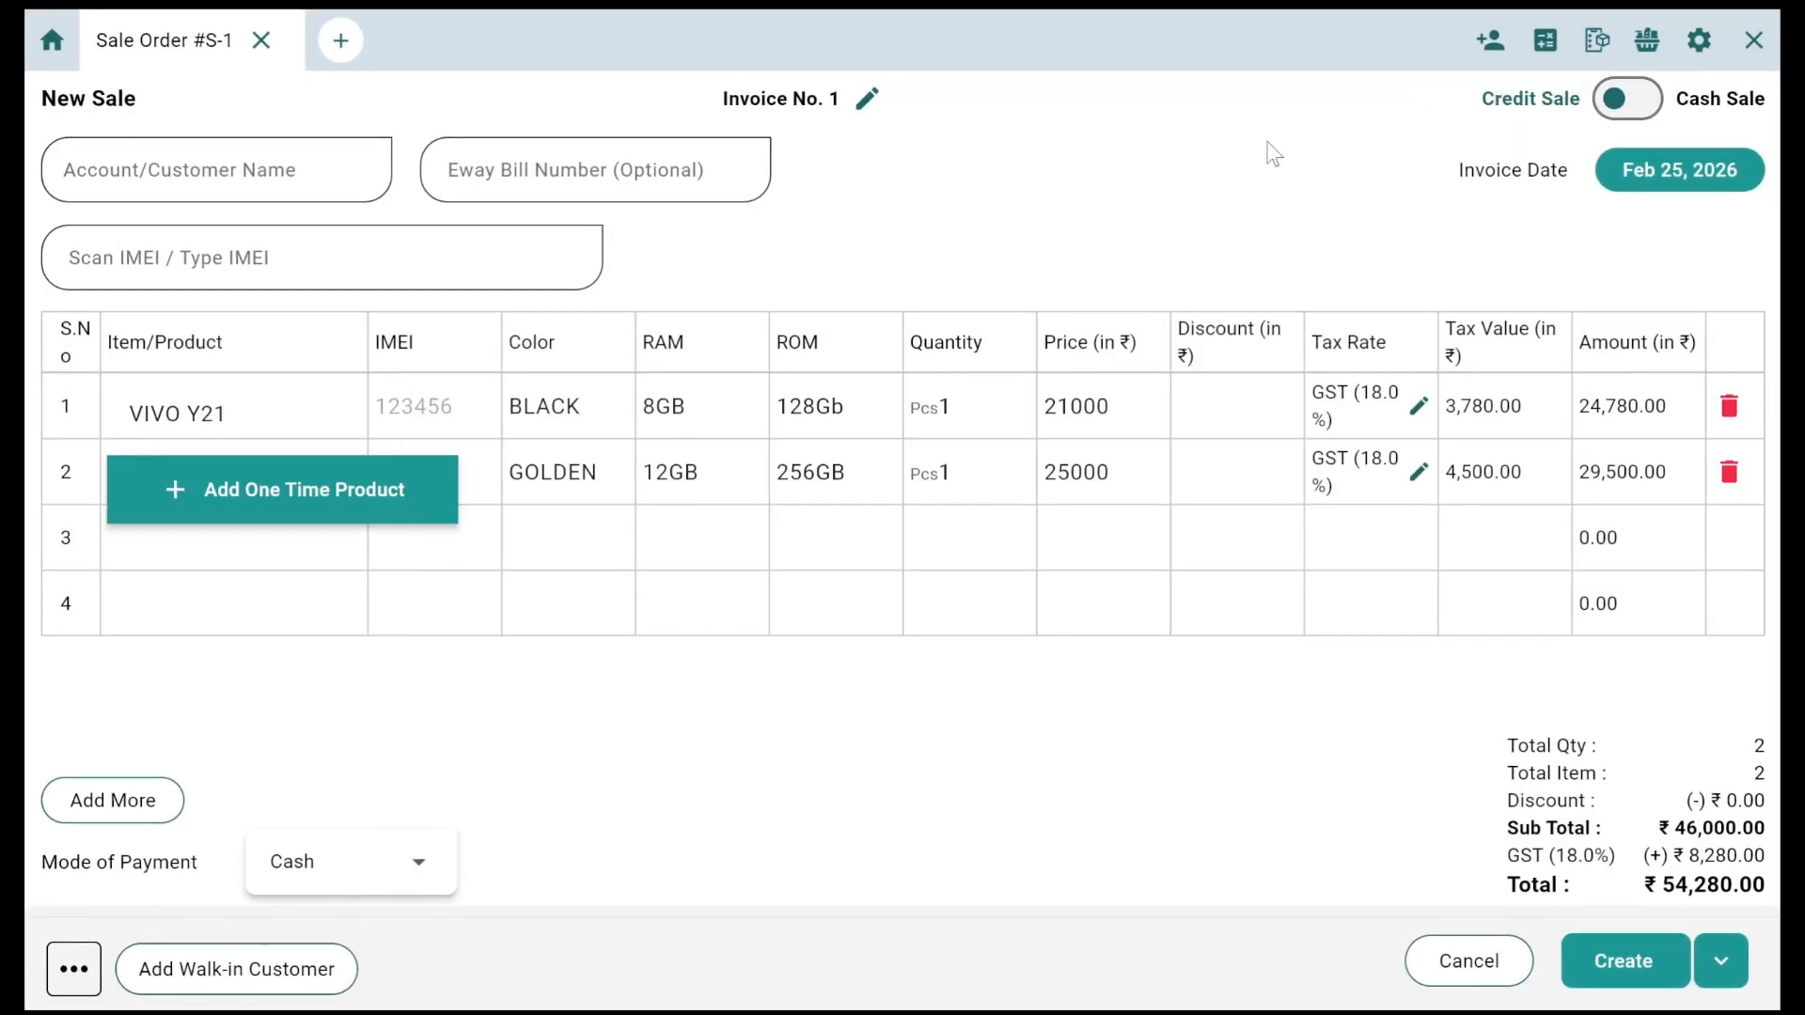
left_click(1489, 40)
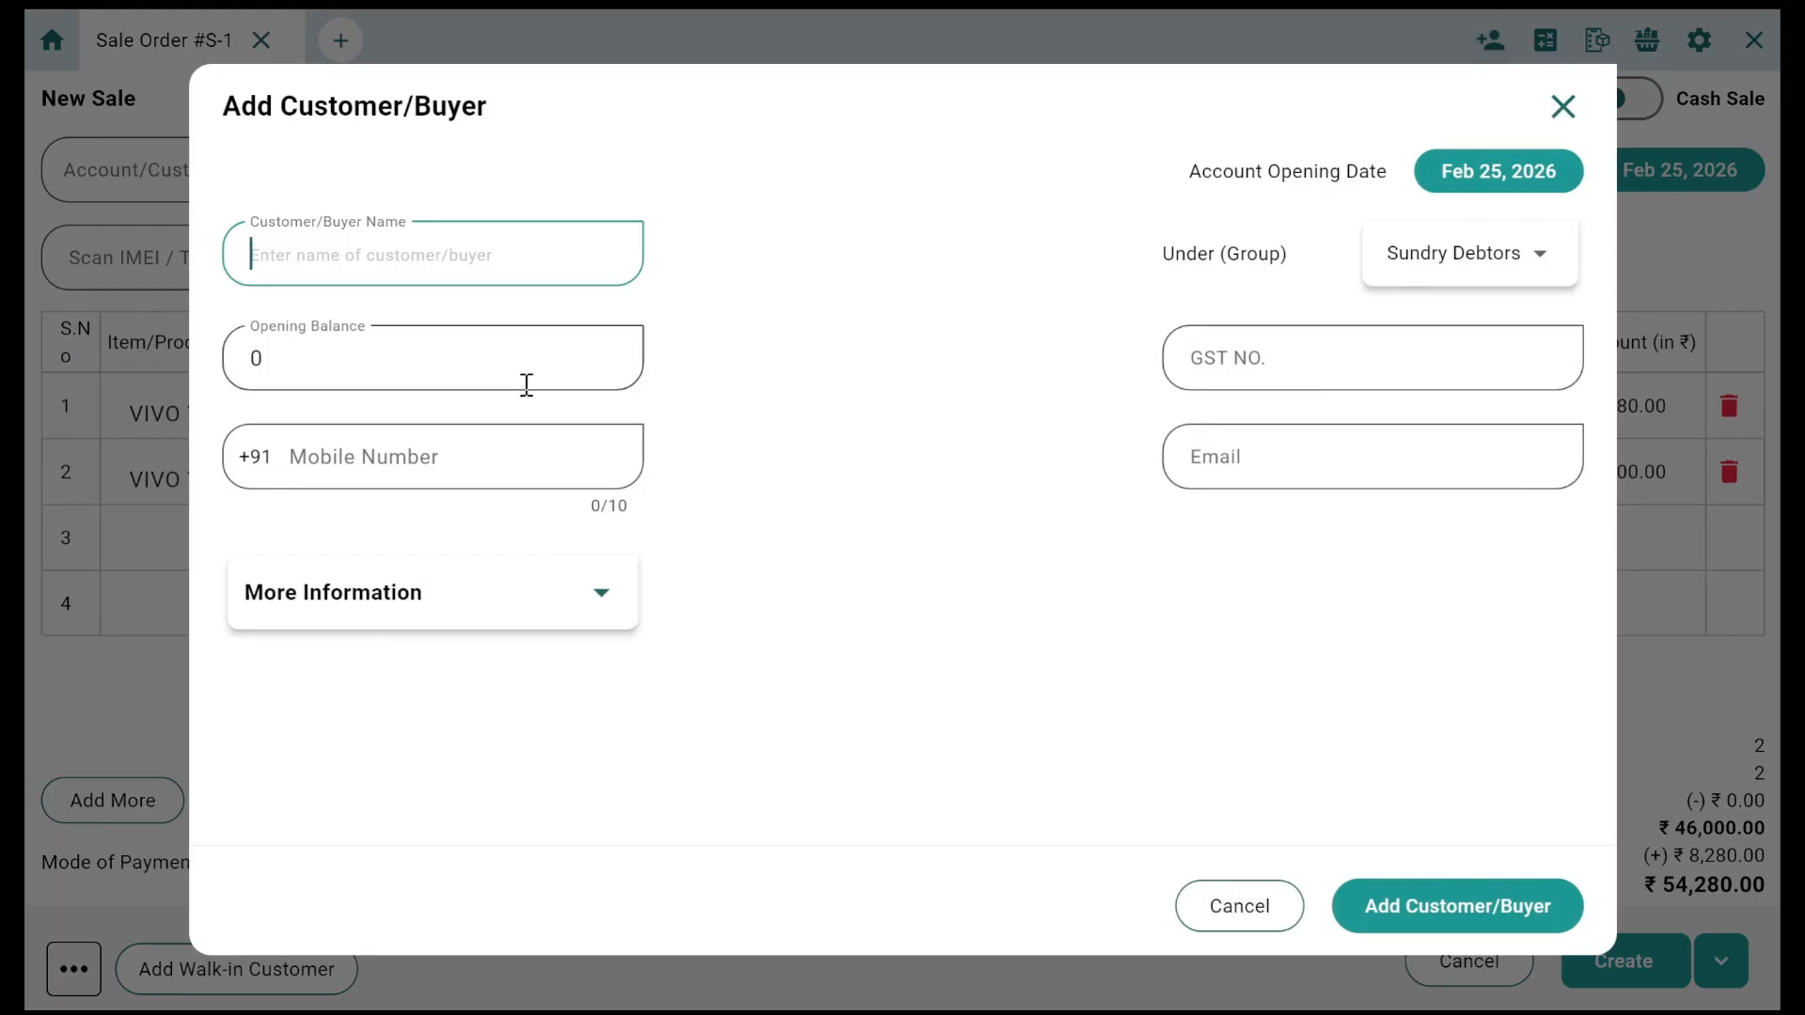
type("SURESH")
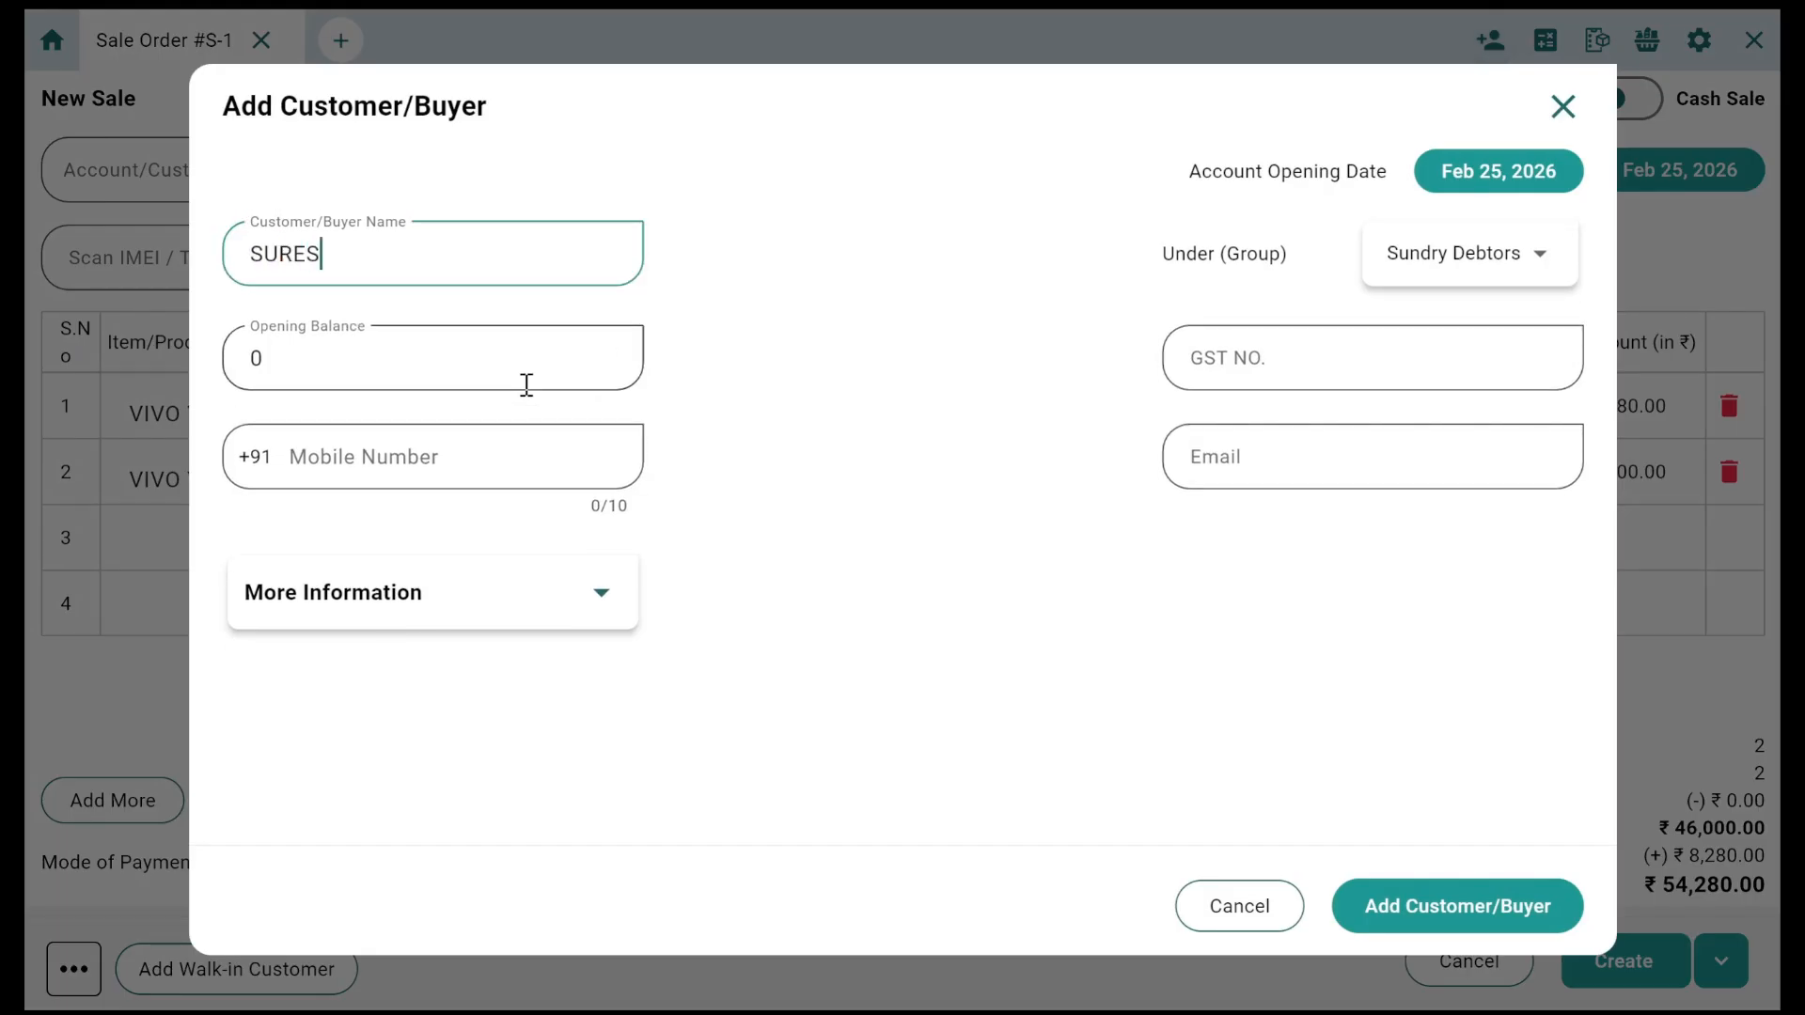
left_click(467, 441)
type("9999999999")
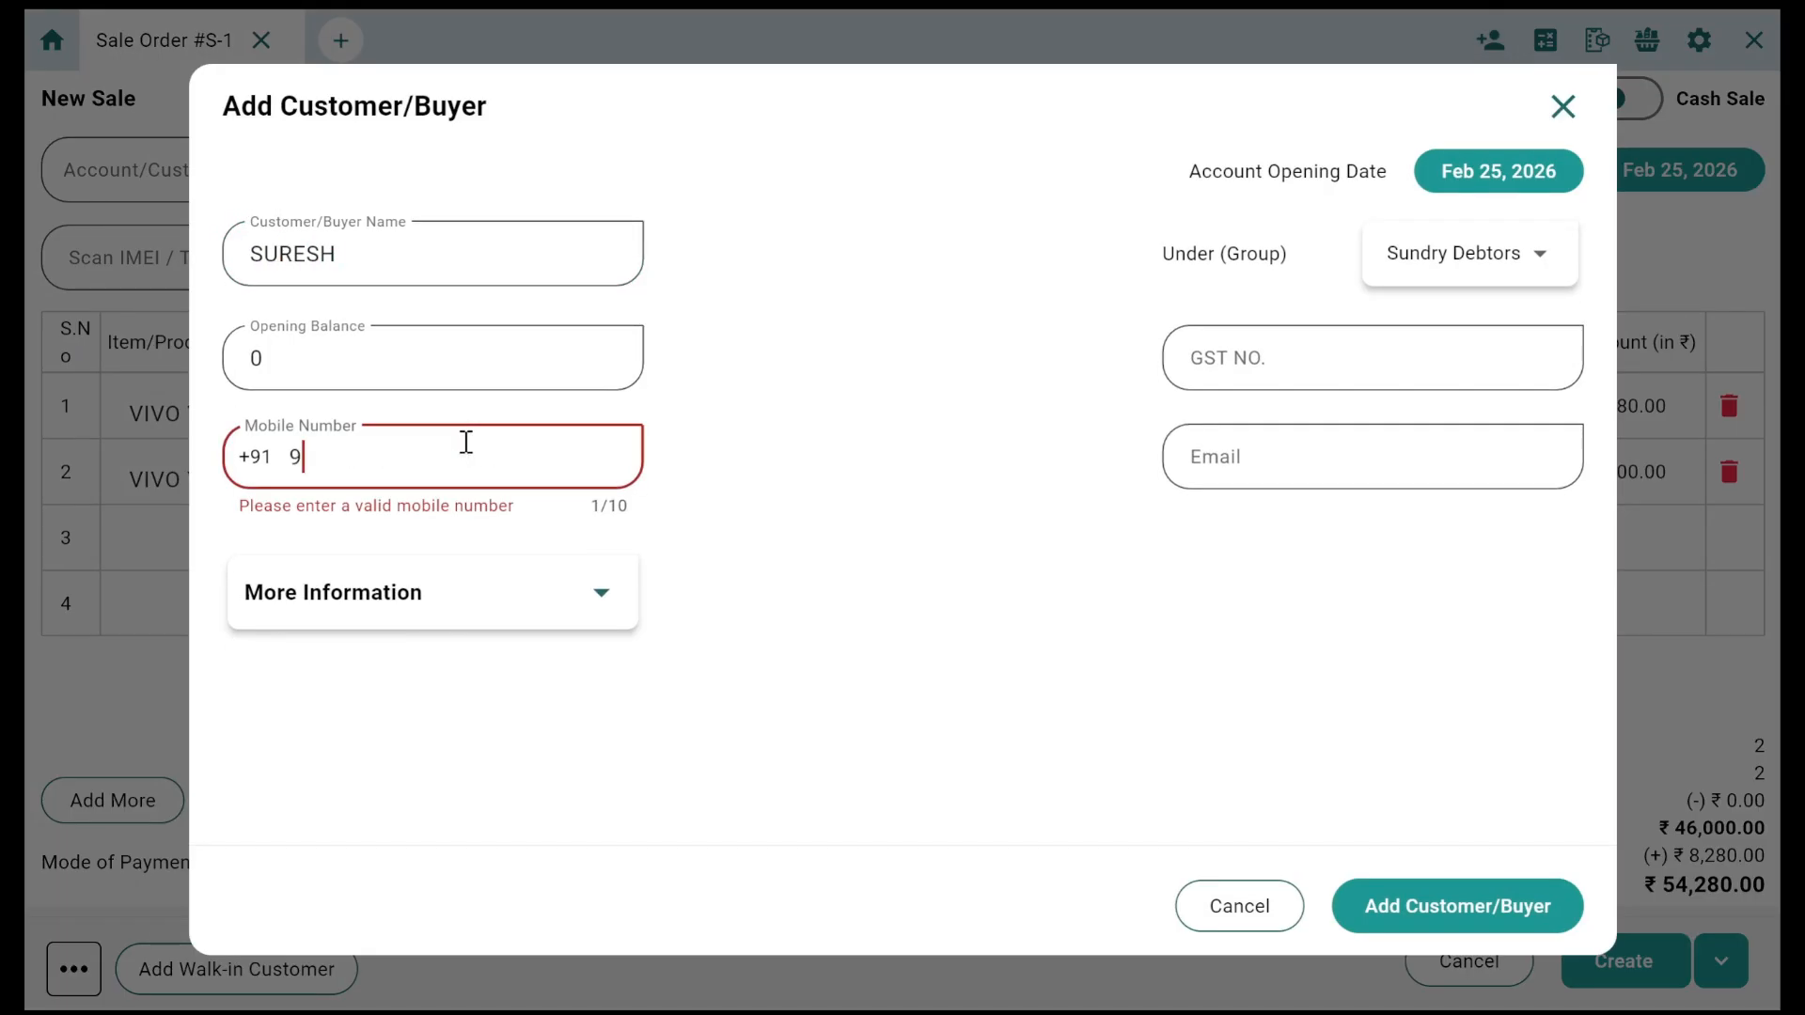
left_click(1482, 907)
Step: Select the new customer as the buyer and set Mode of Payment to Parts
left_click(273, 158)
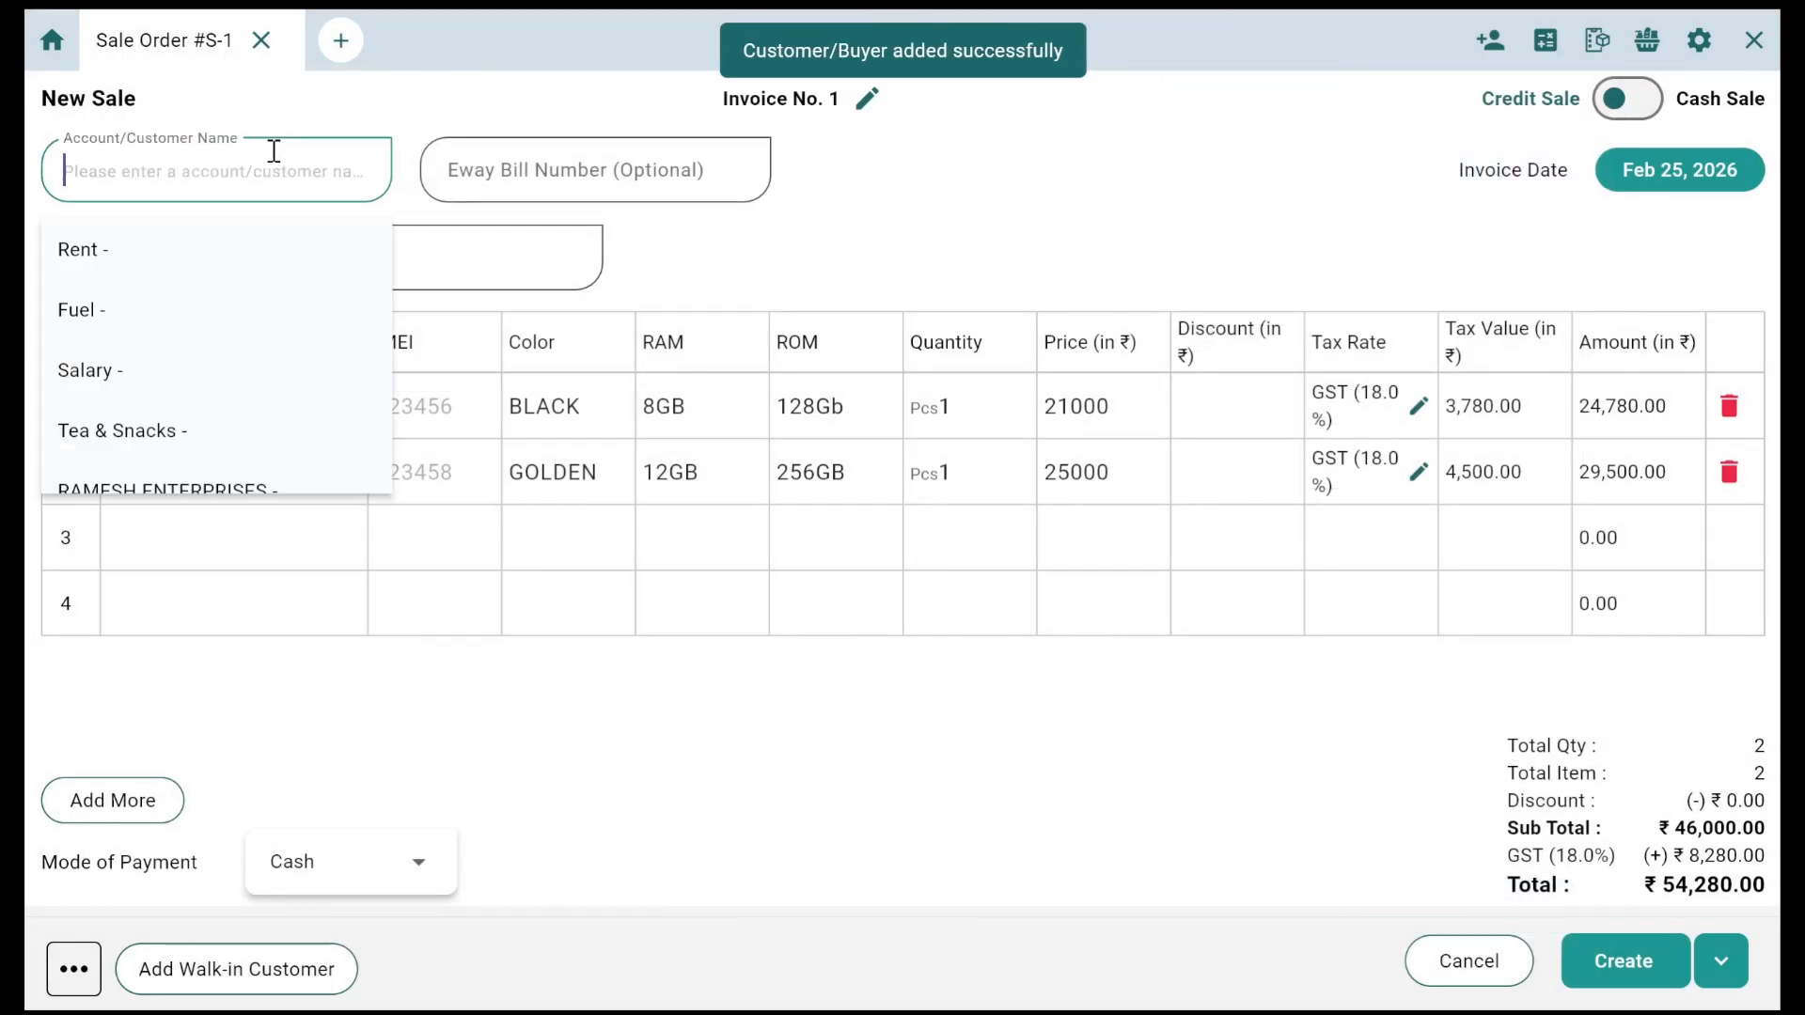
type("sure")
key("Return")
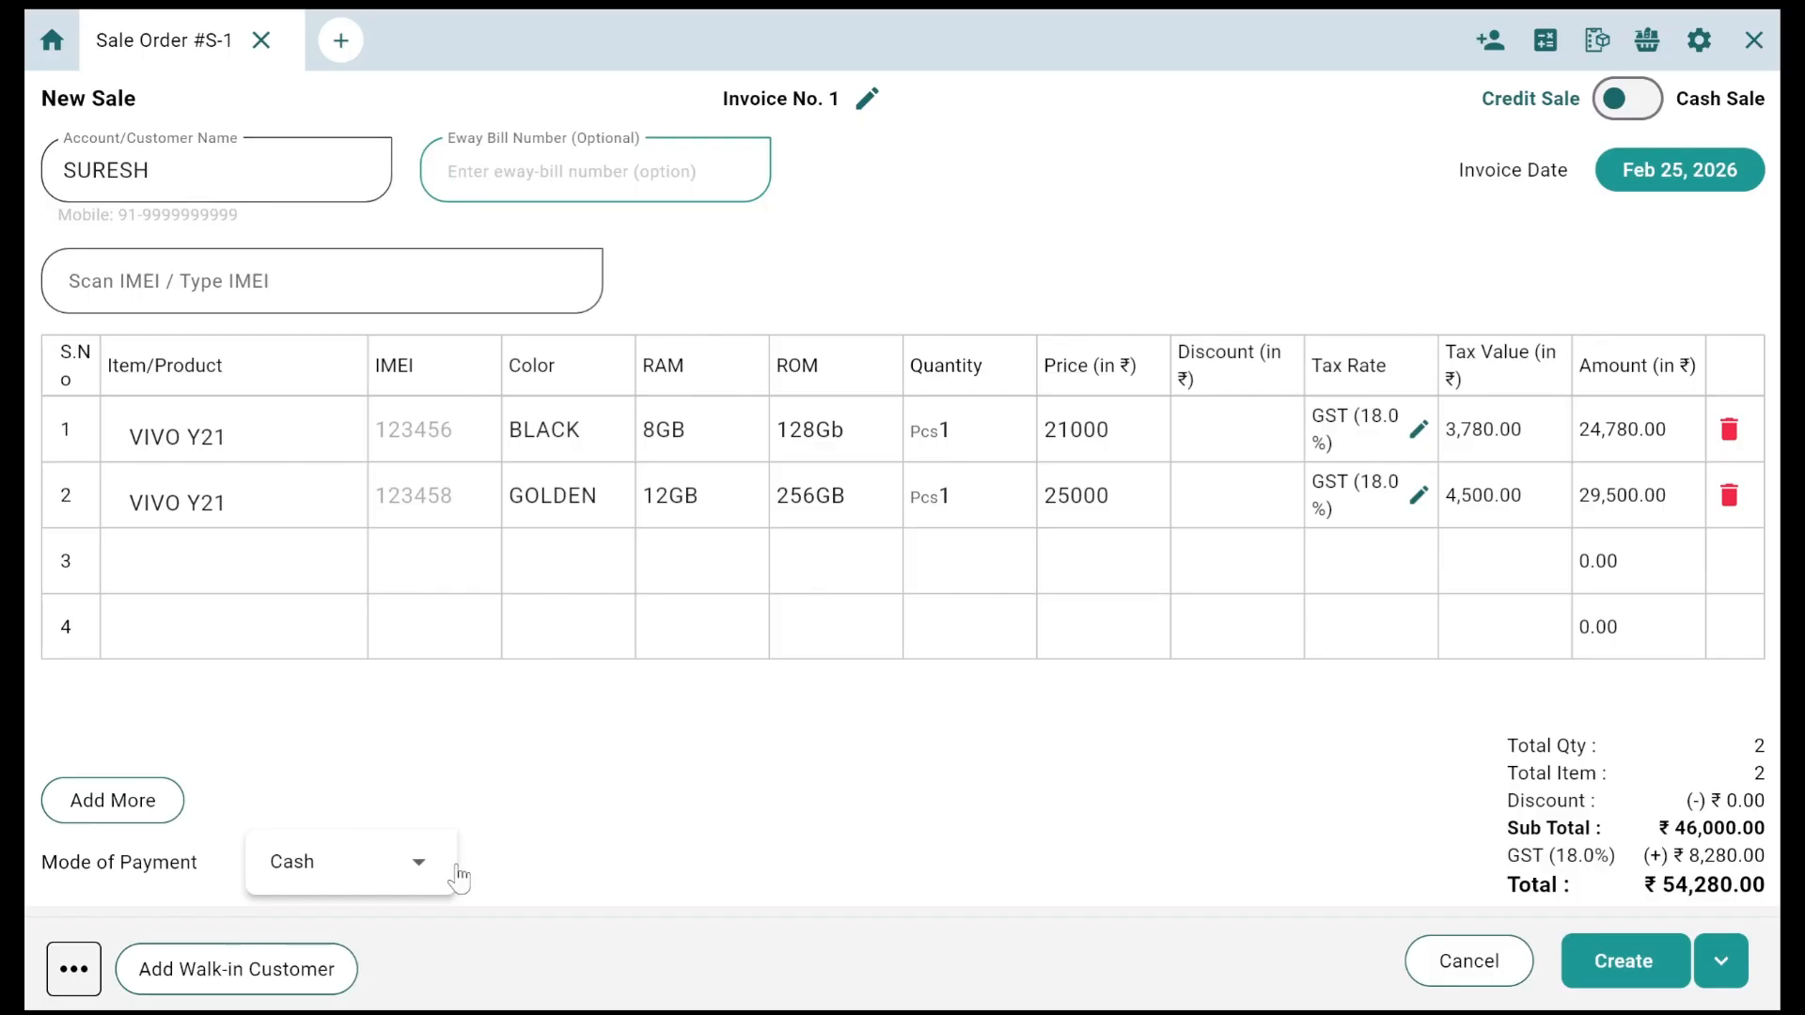
left_click(402, 876)
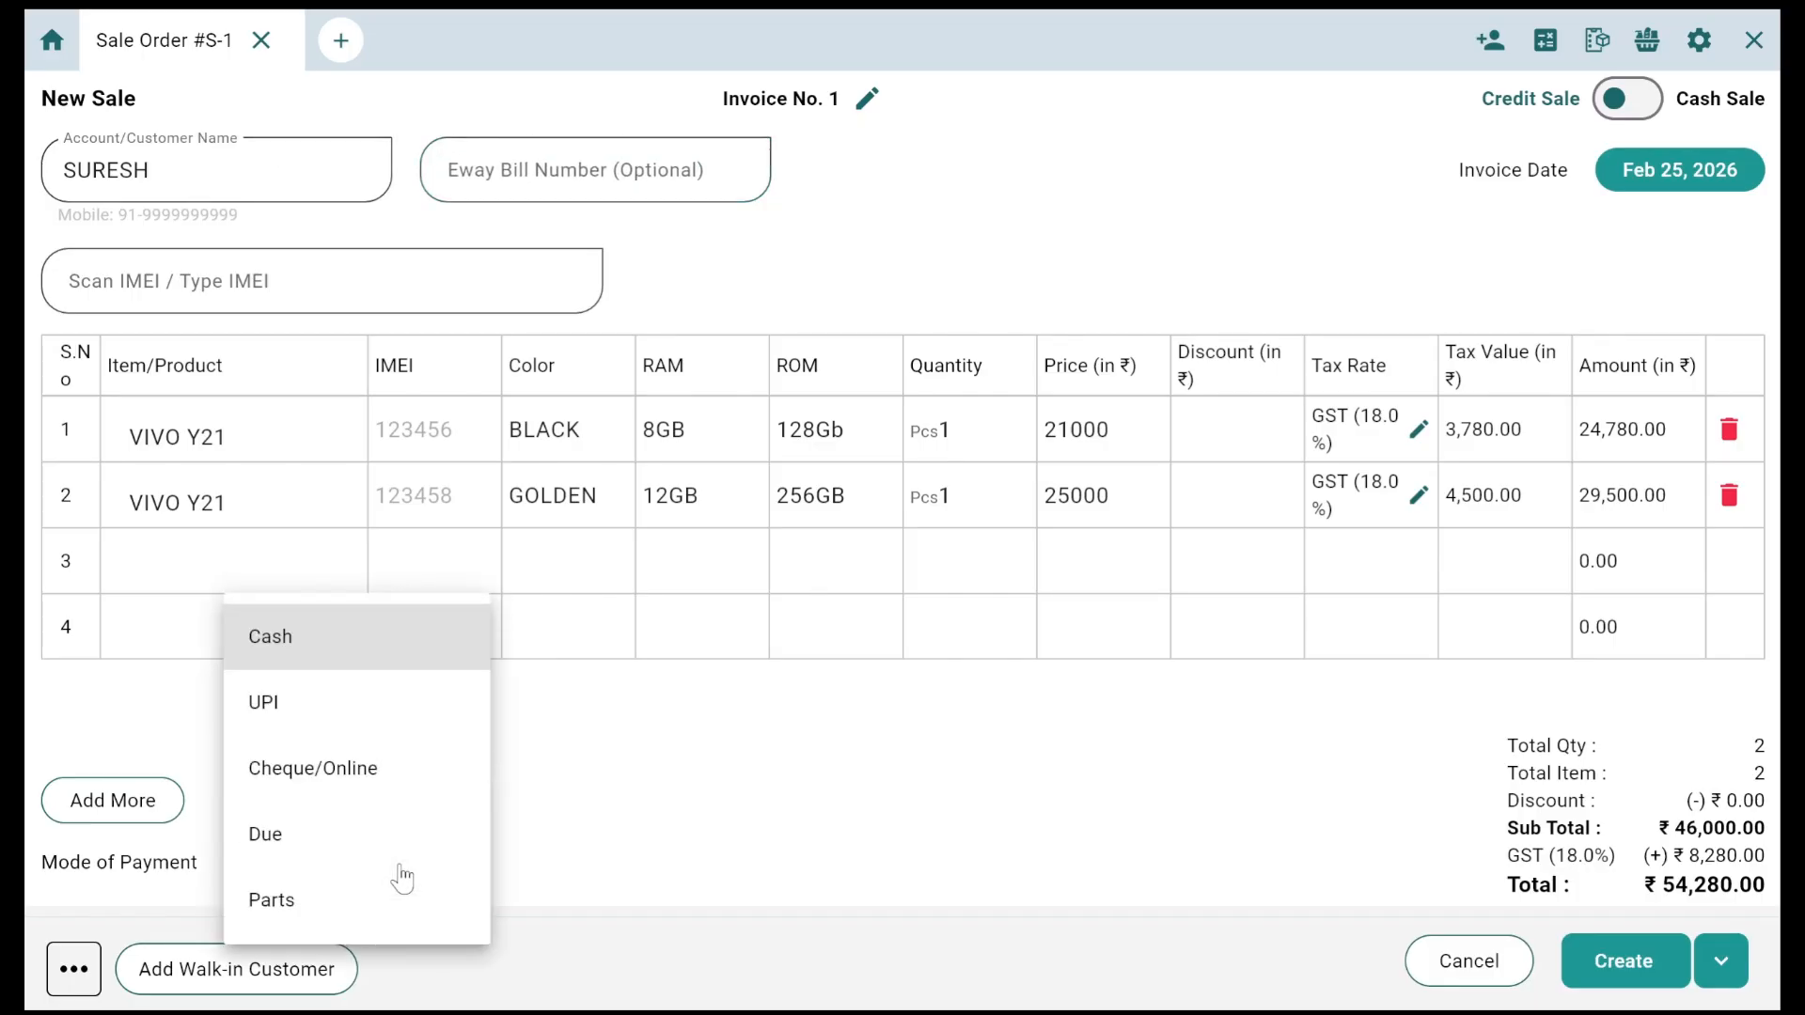
left_click(359, 904)
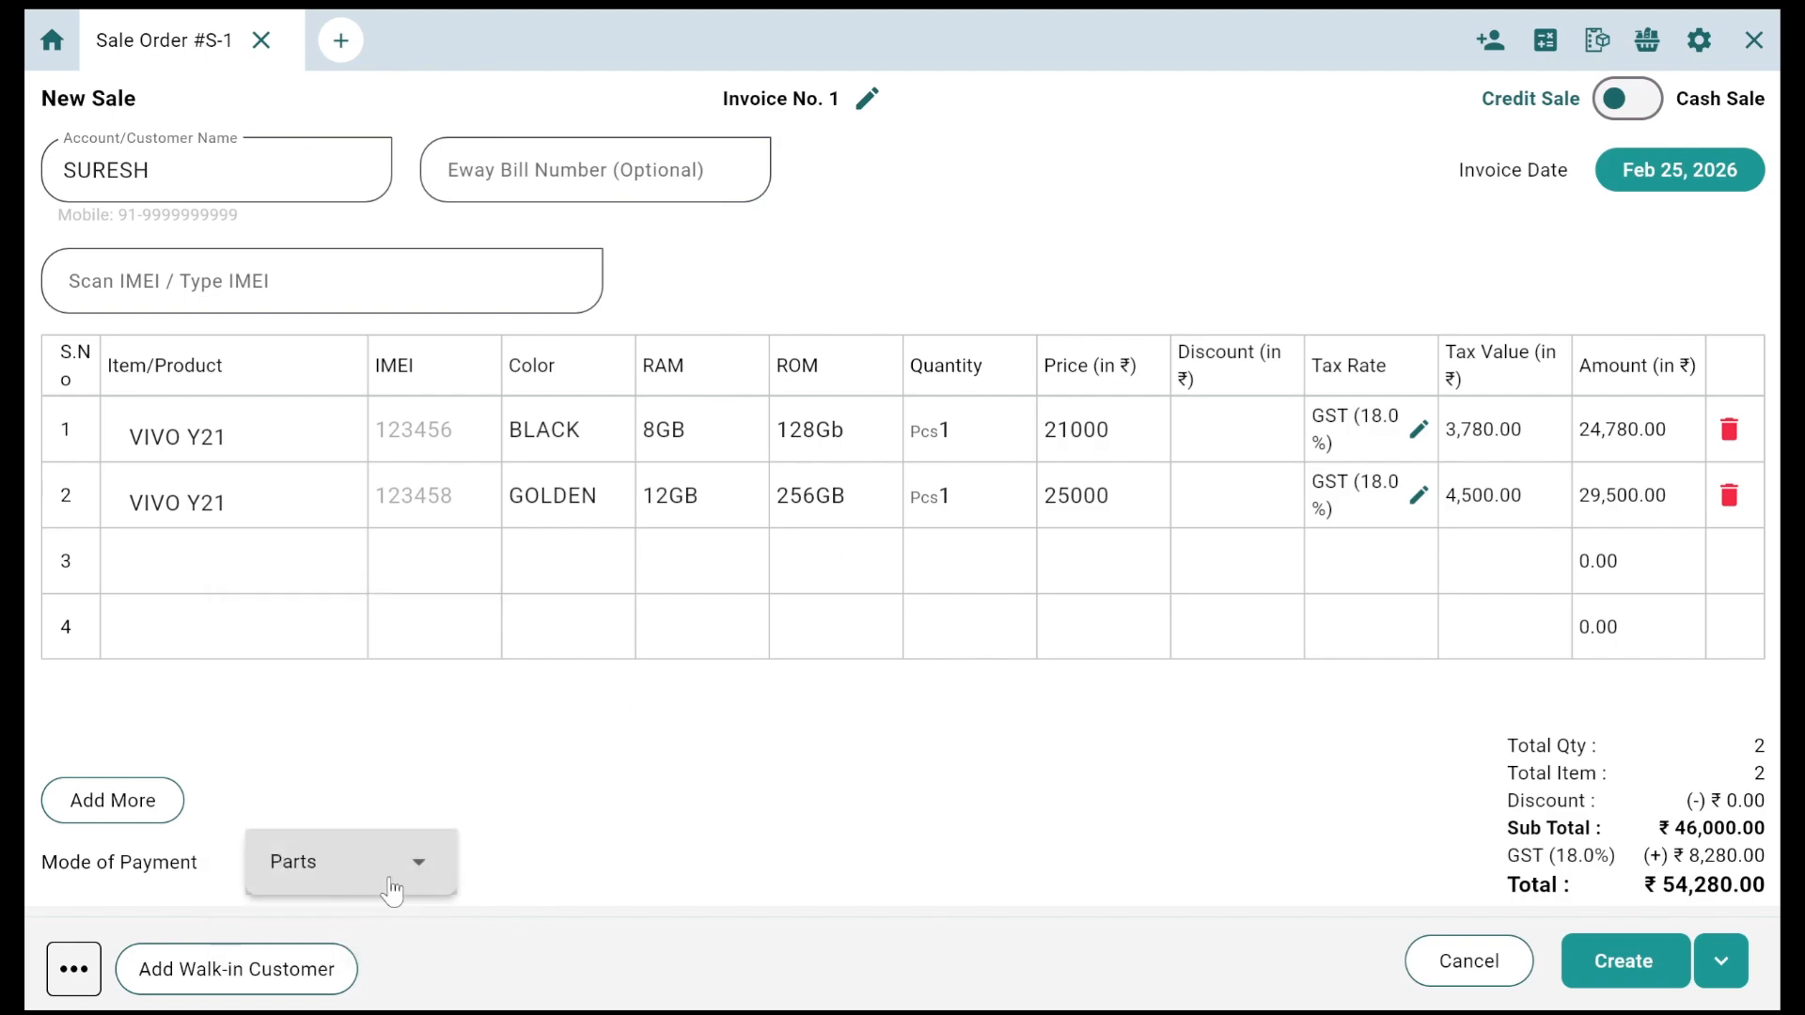
Step: Create the ₹54,280.00 invoice, recording 4280 as the amount received
left_click(1611, 967)
left_click(939, 534)
type("40000")
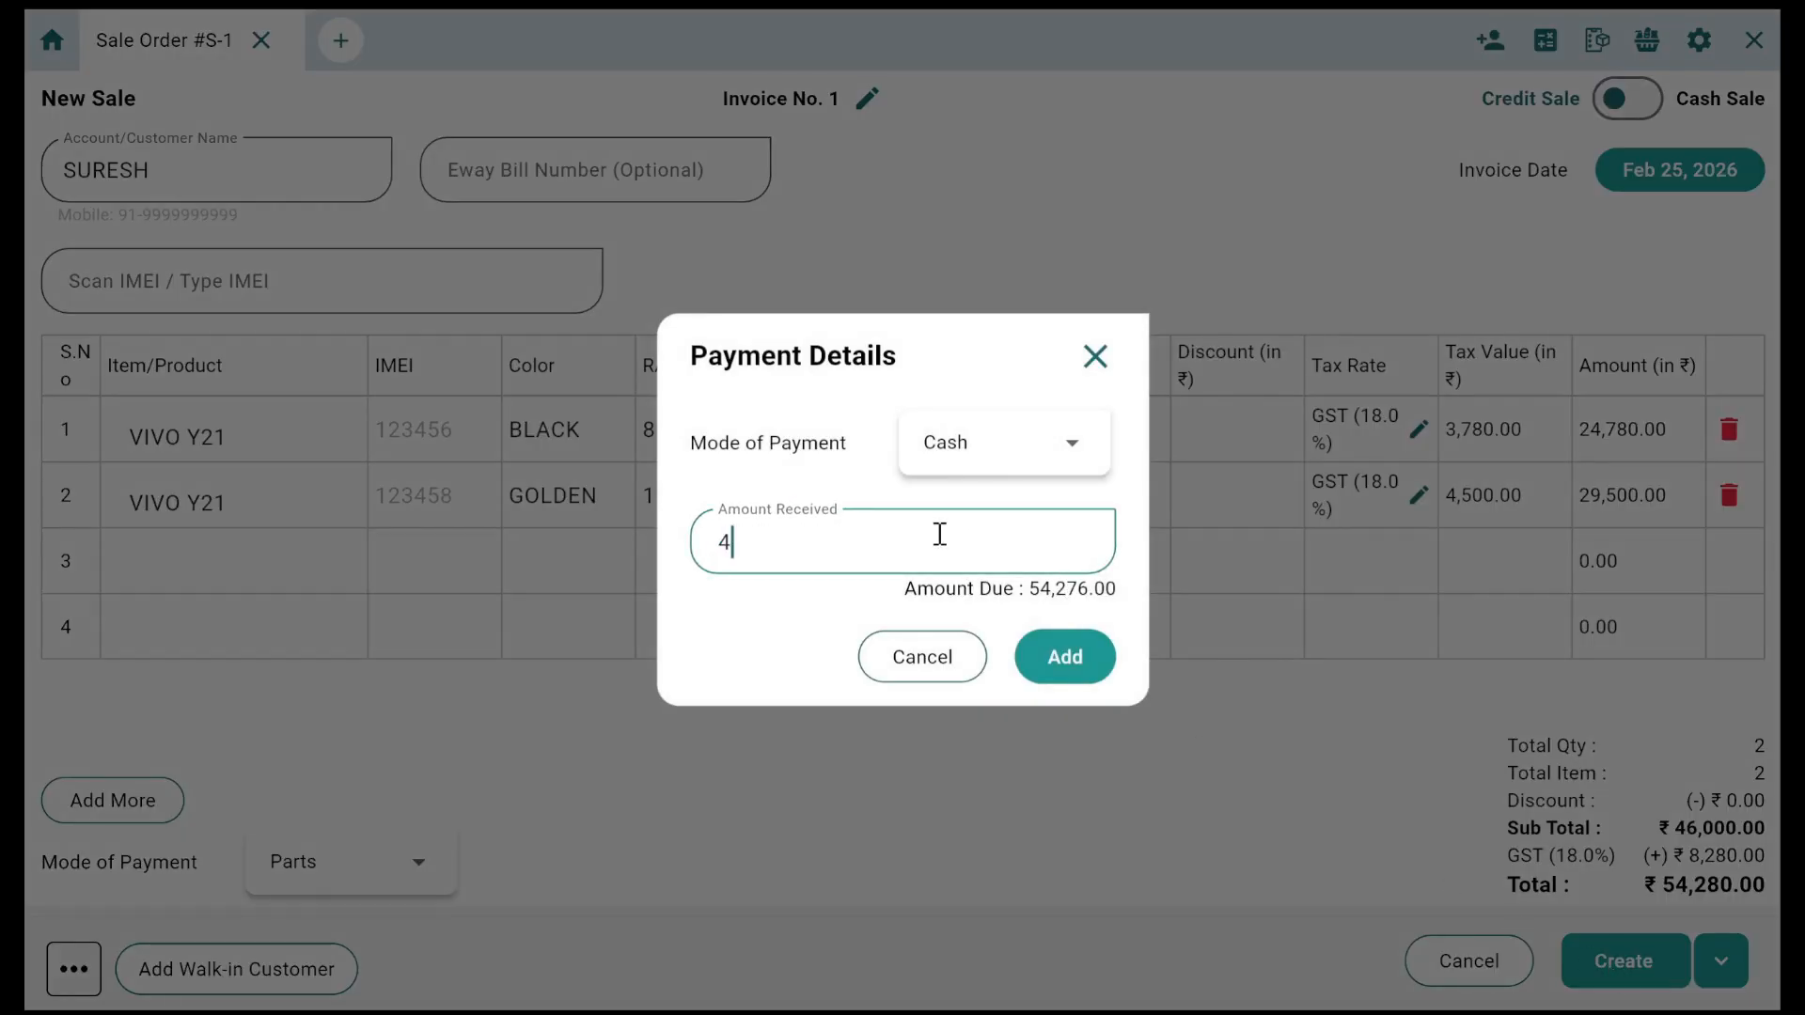
key("BackSpace")
key("BackSpace")
key("BackSpace")
type("280")
left_click(1075, 639)
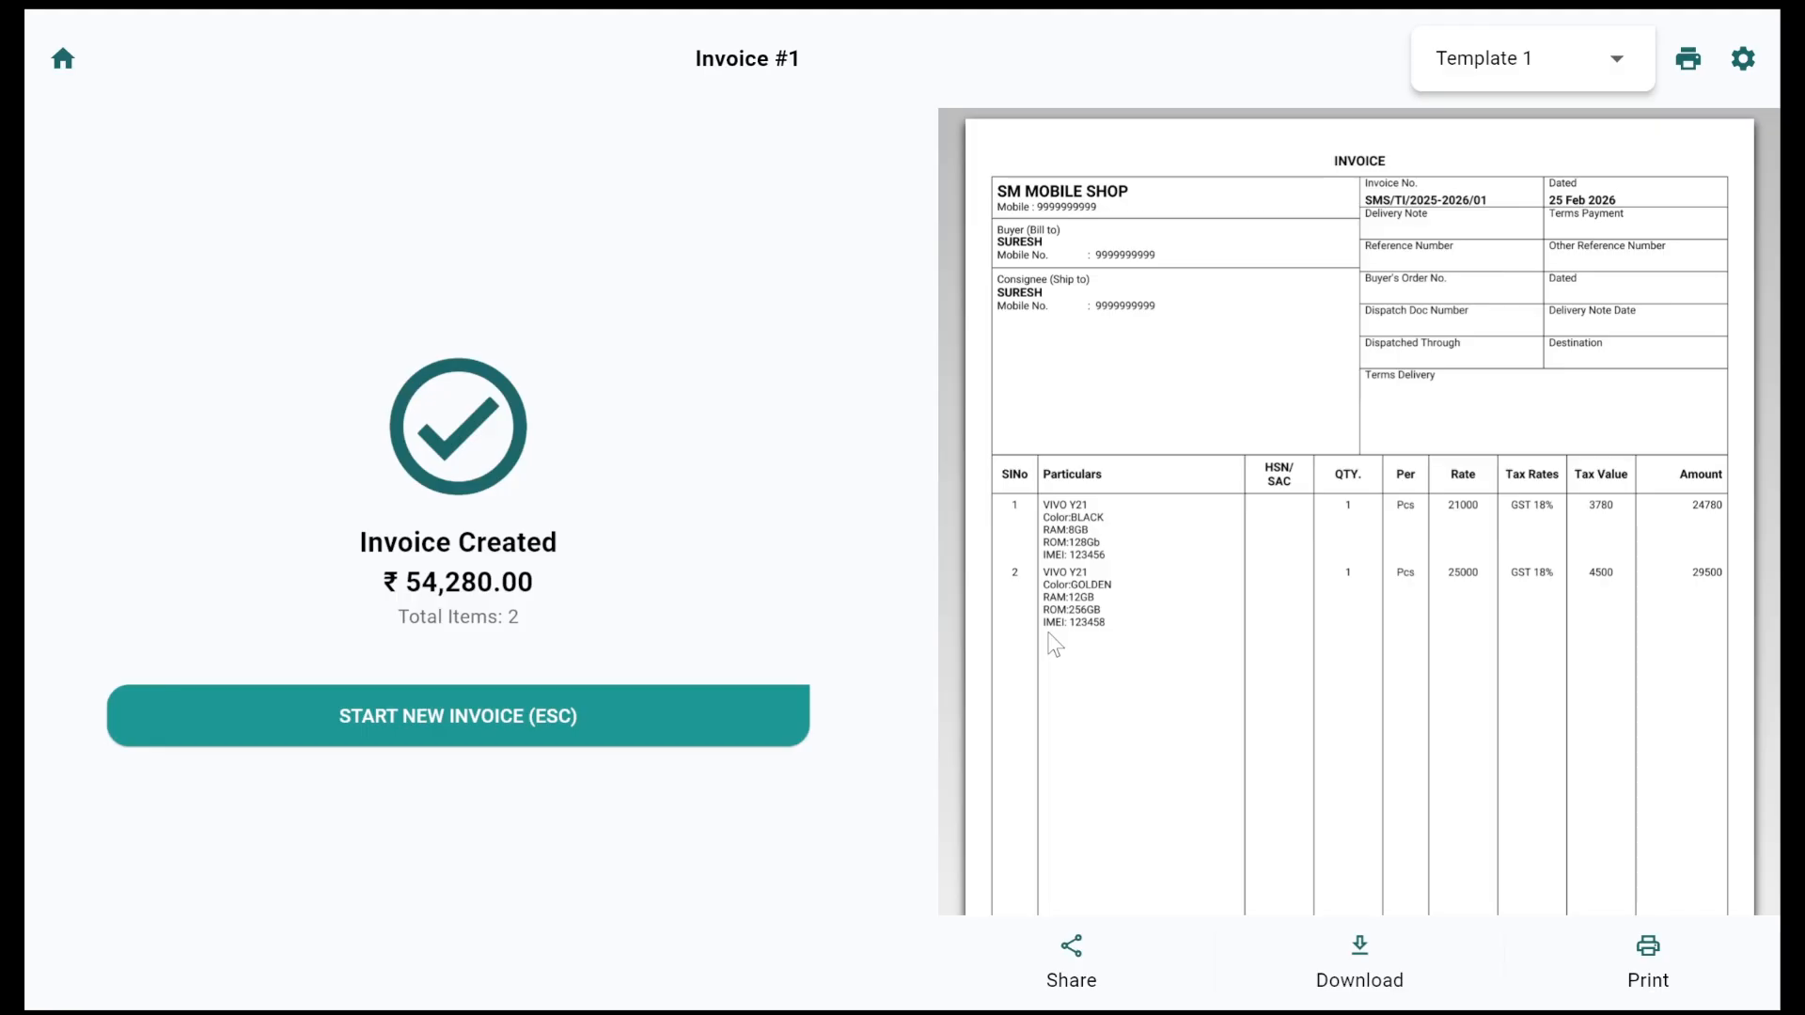
scroll(1055, 645, "down", 4)
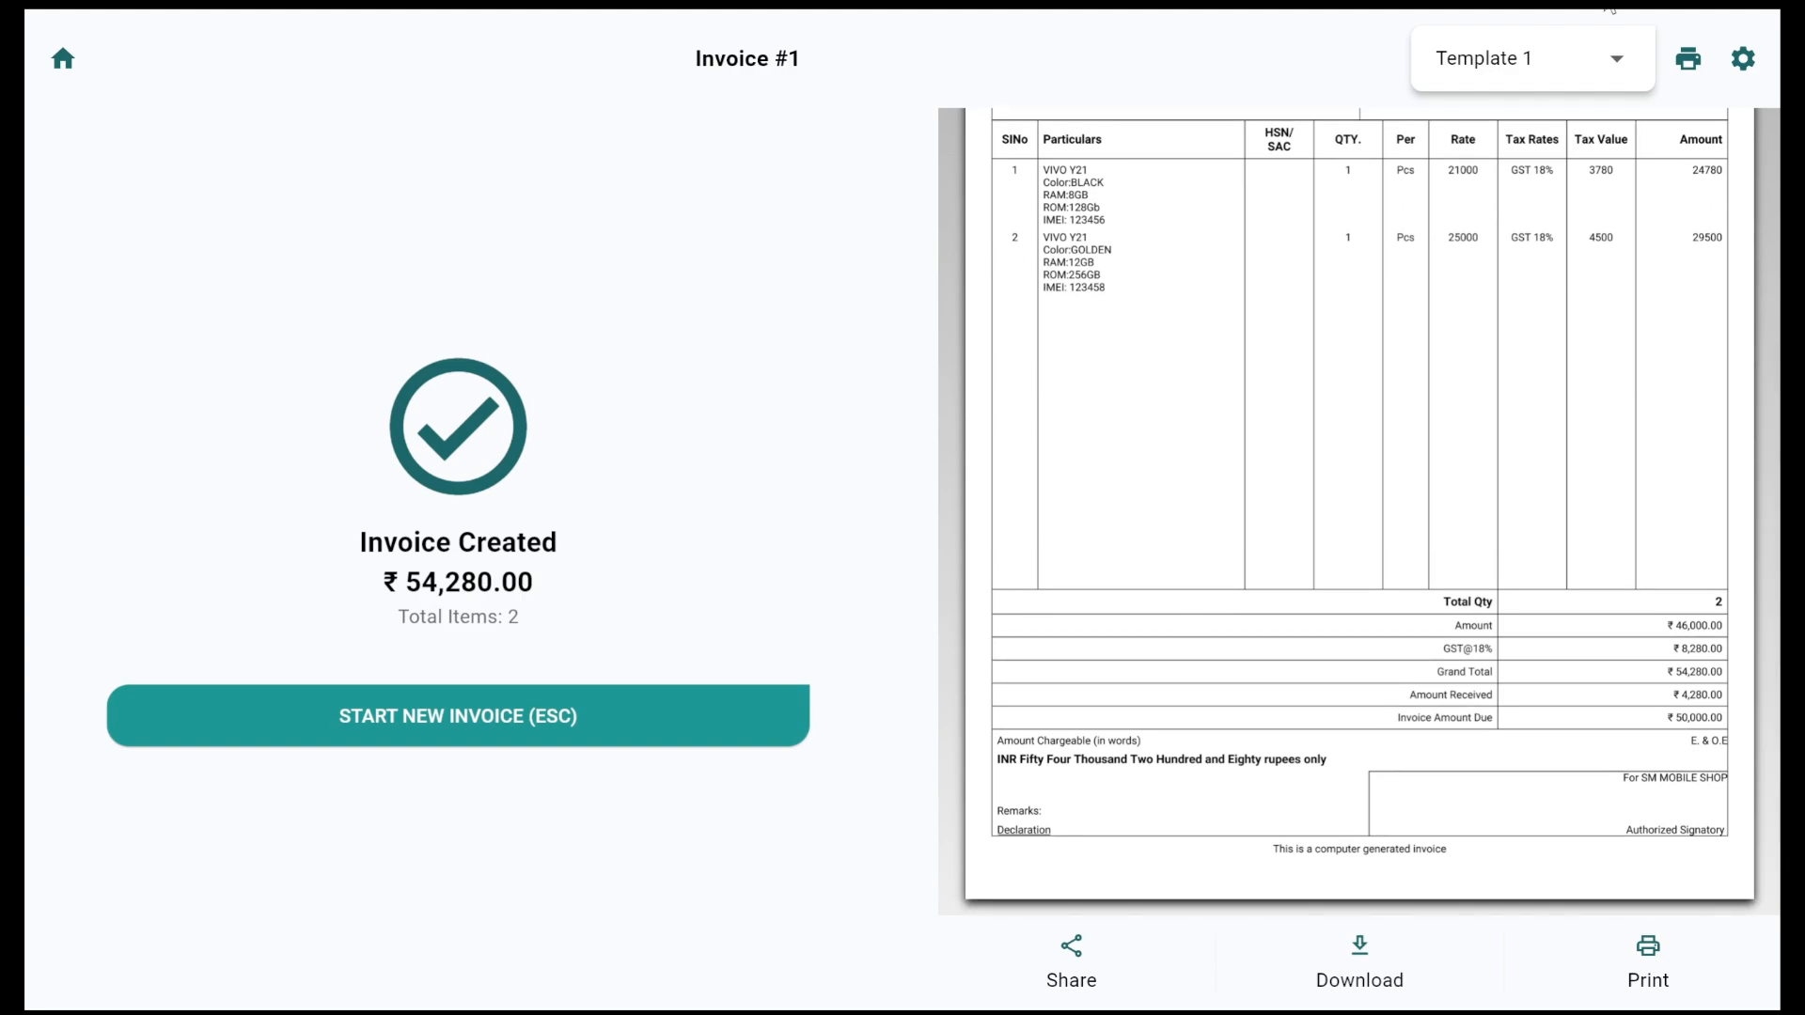
left_click(1573, 65)
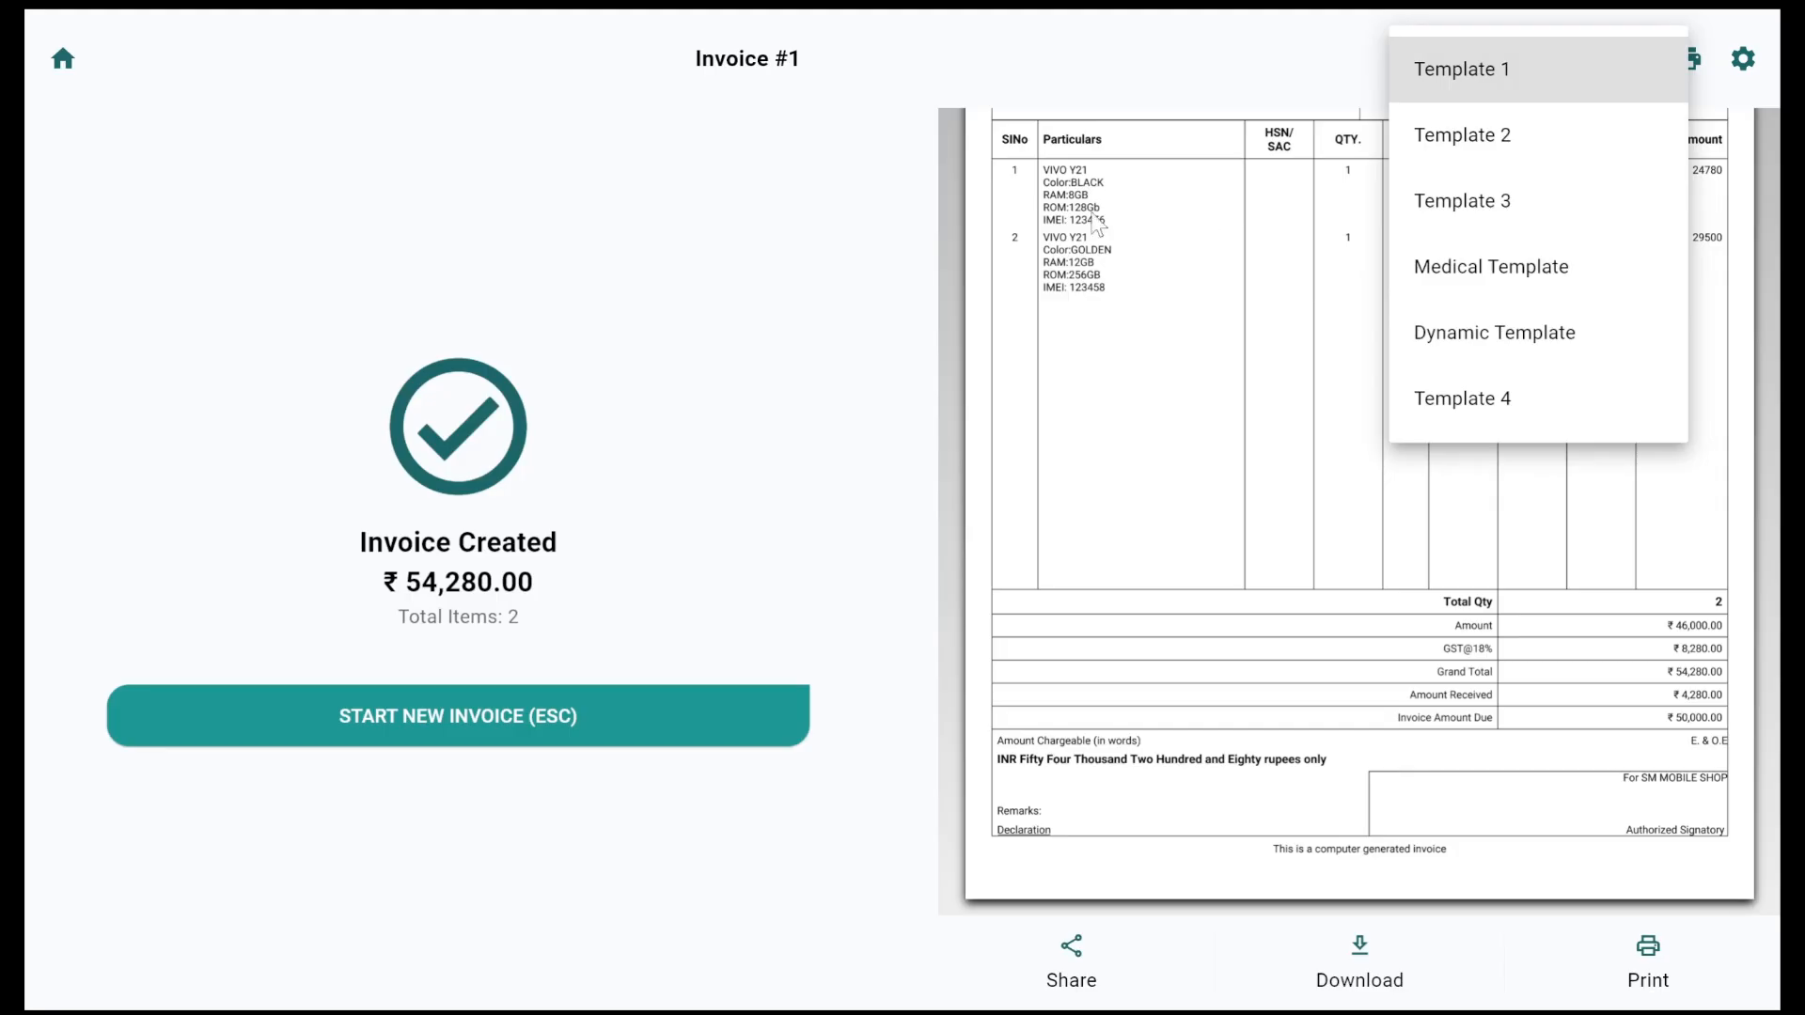
left_click(707, 267)
scroll(1317, 333, "up", 5)
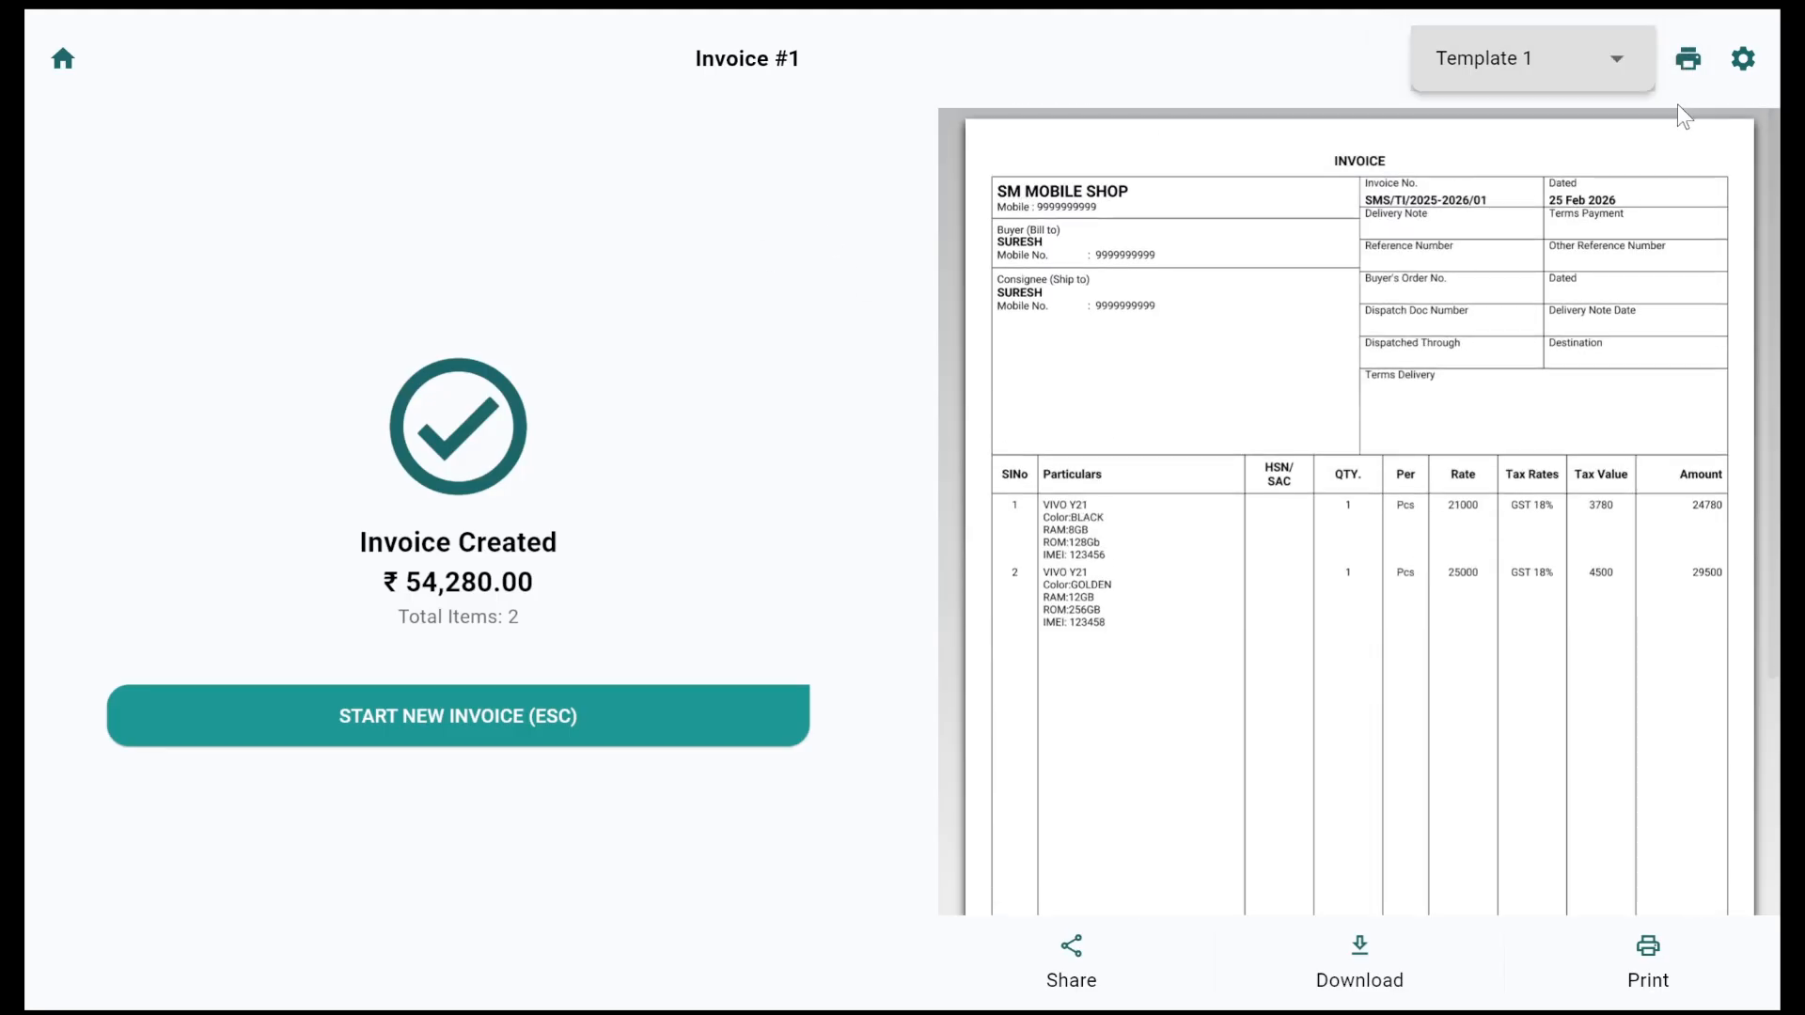
left_click(1742, 60)
scroll(1100, 484, "down", 5)
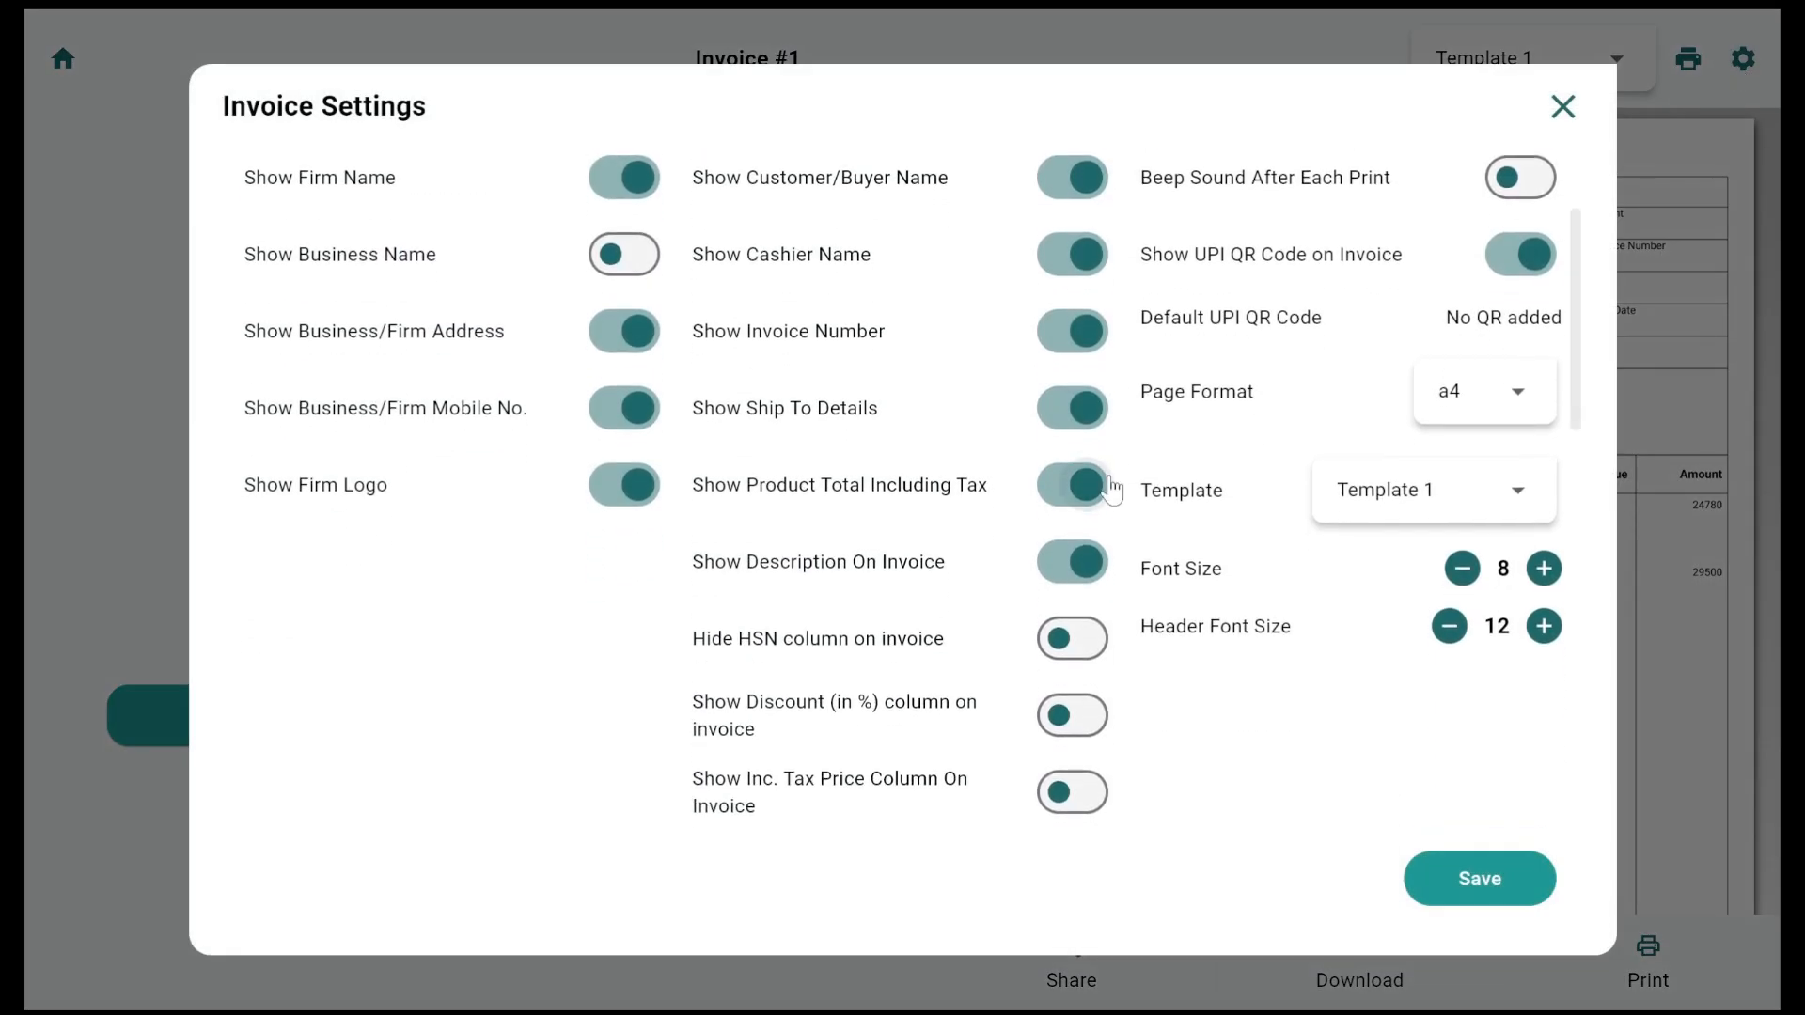
scroll(1112, 488, "down", 10)
scroll(1111, 488, "up", 15)
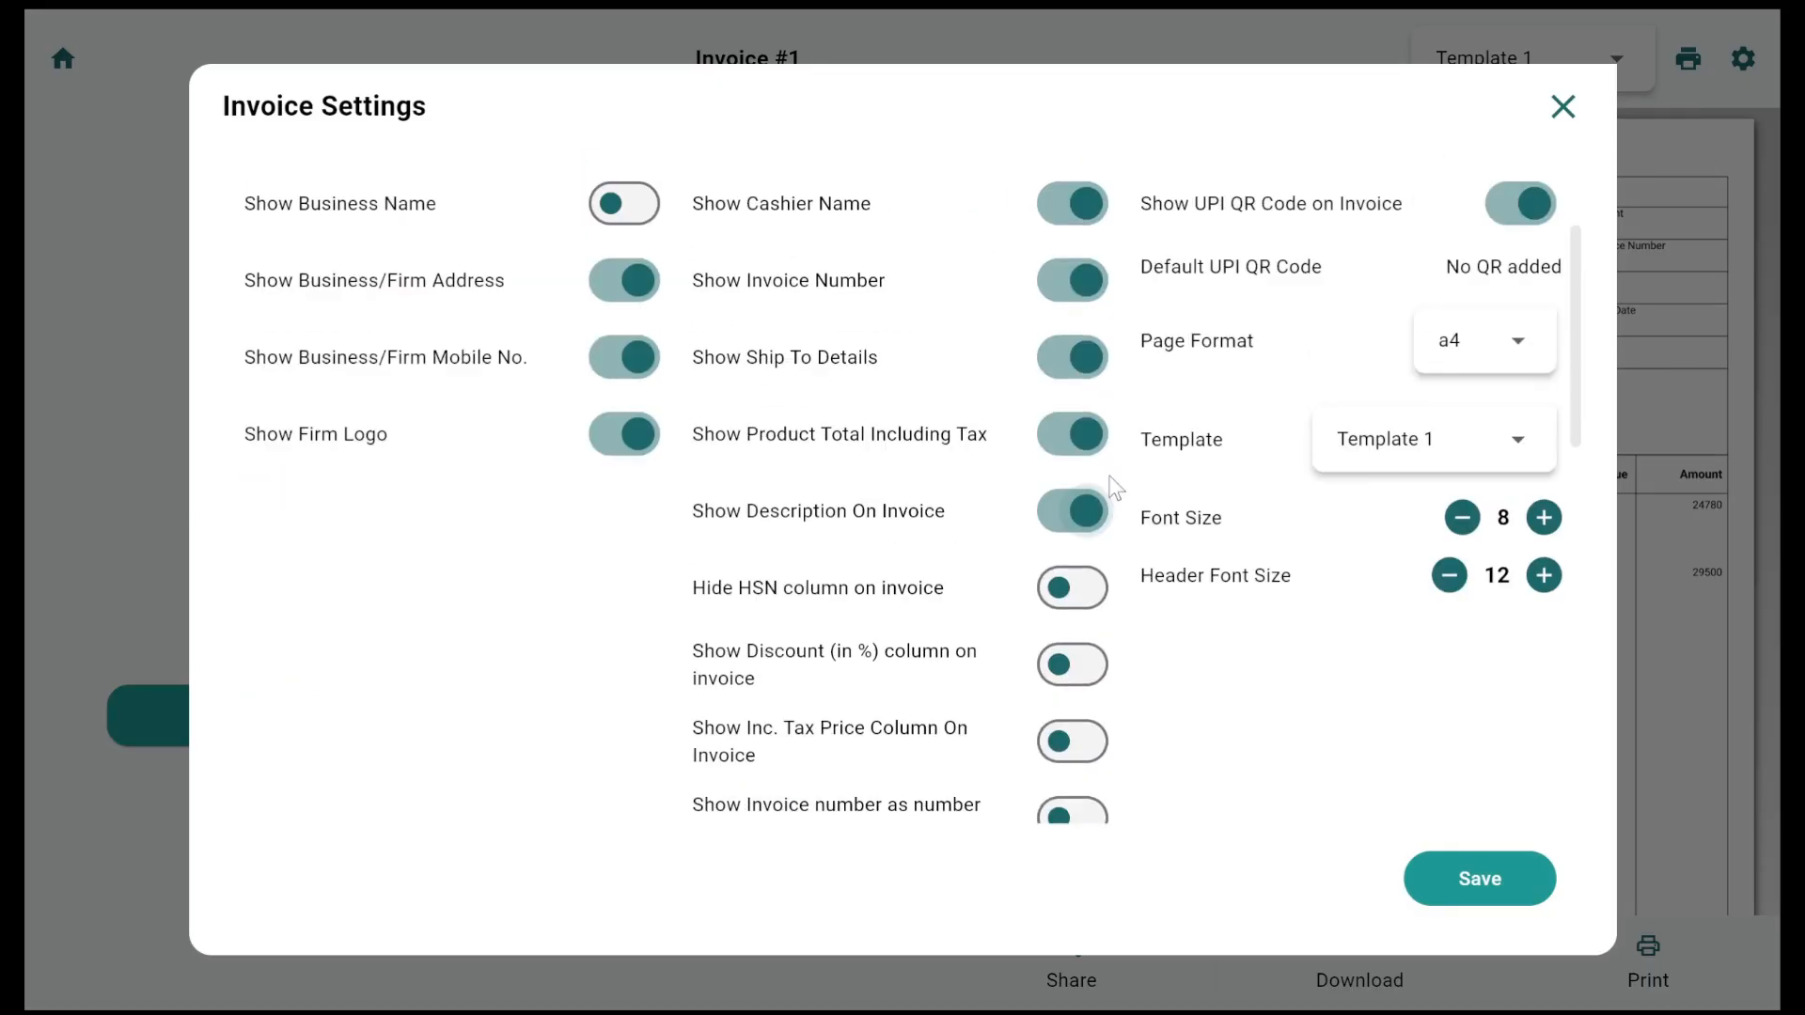
left_click(1482, 556)
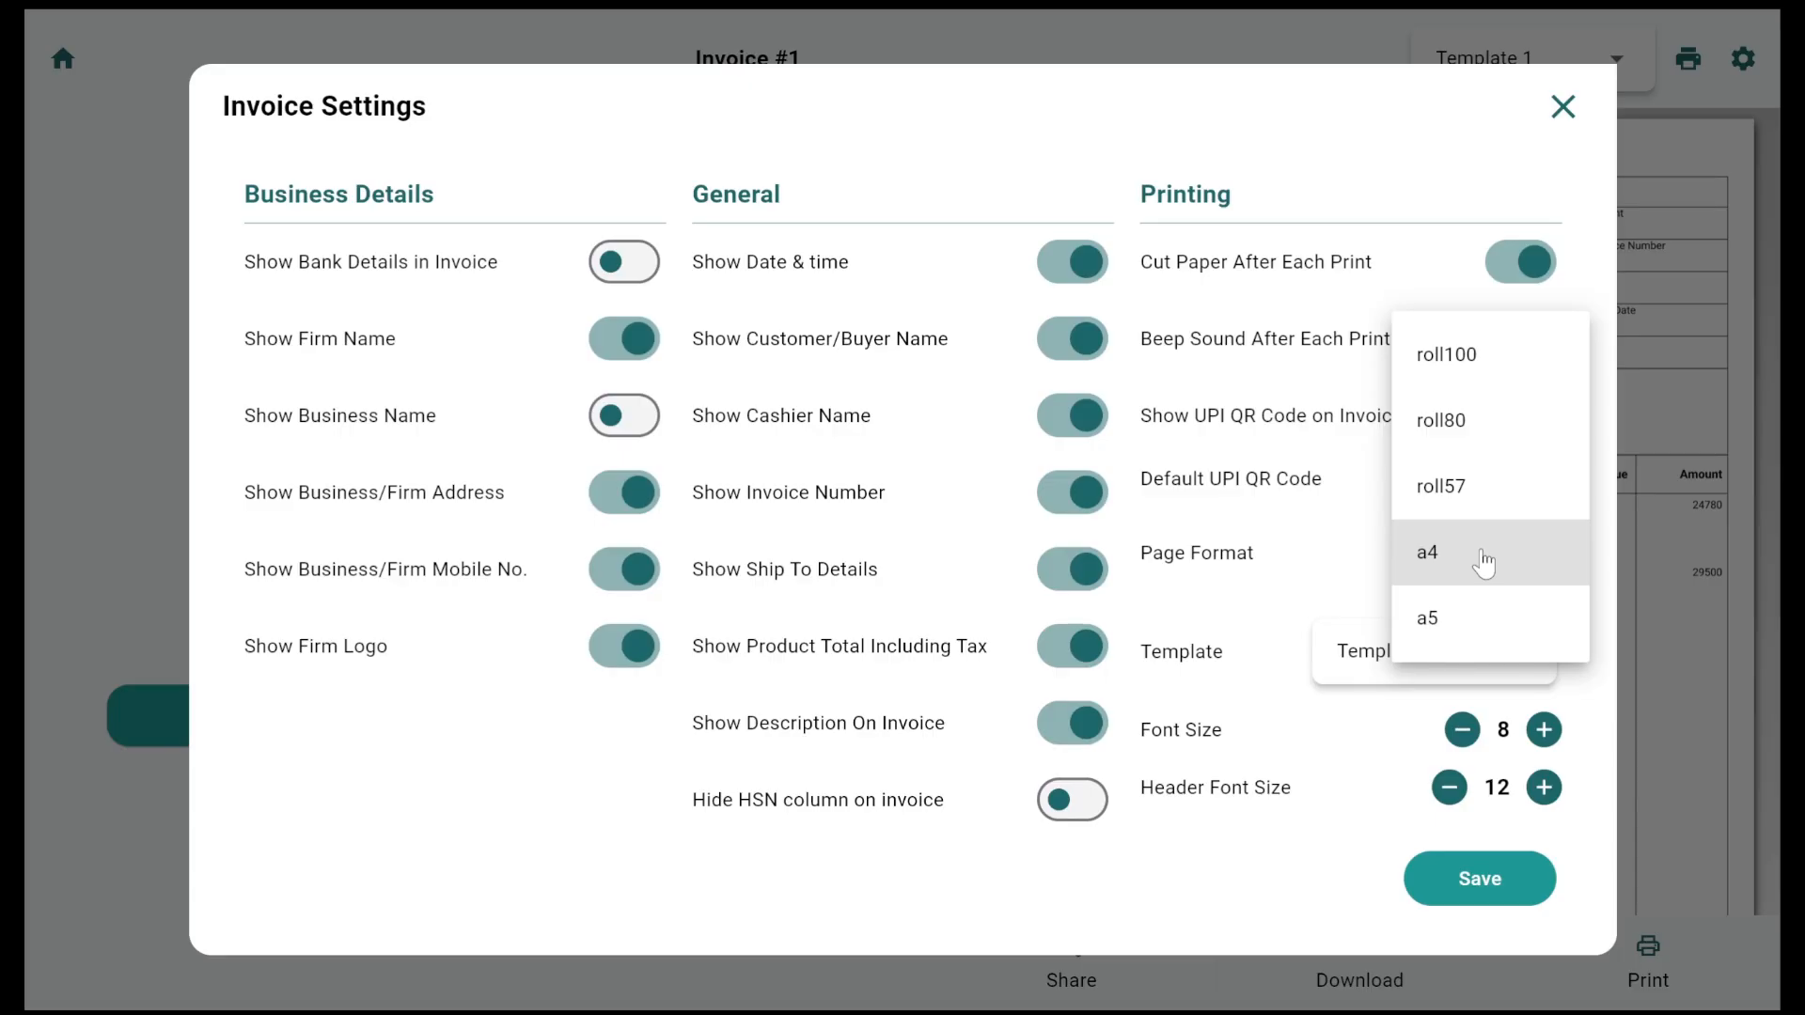
left_click(1273, 766)
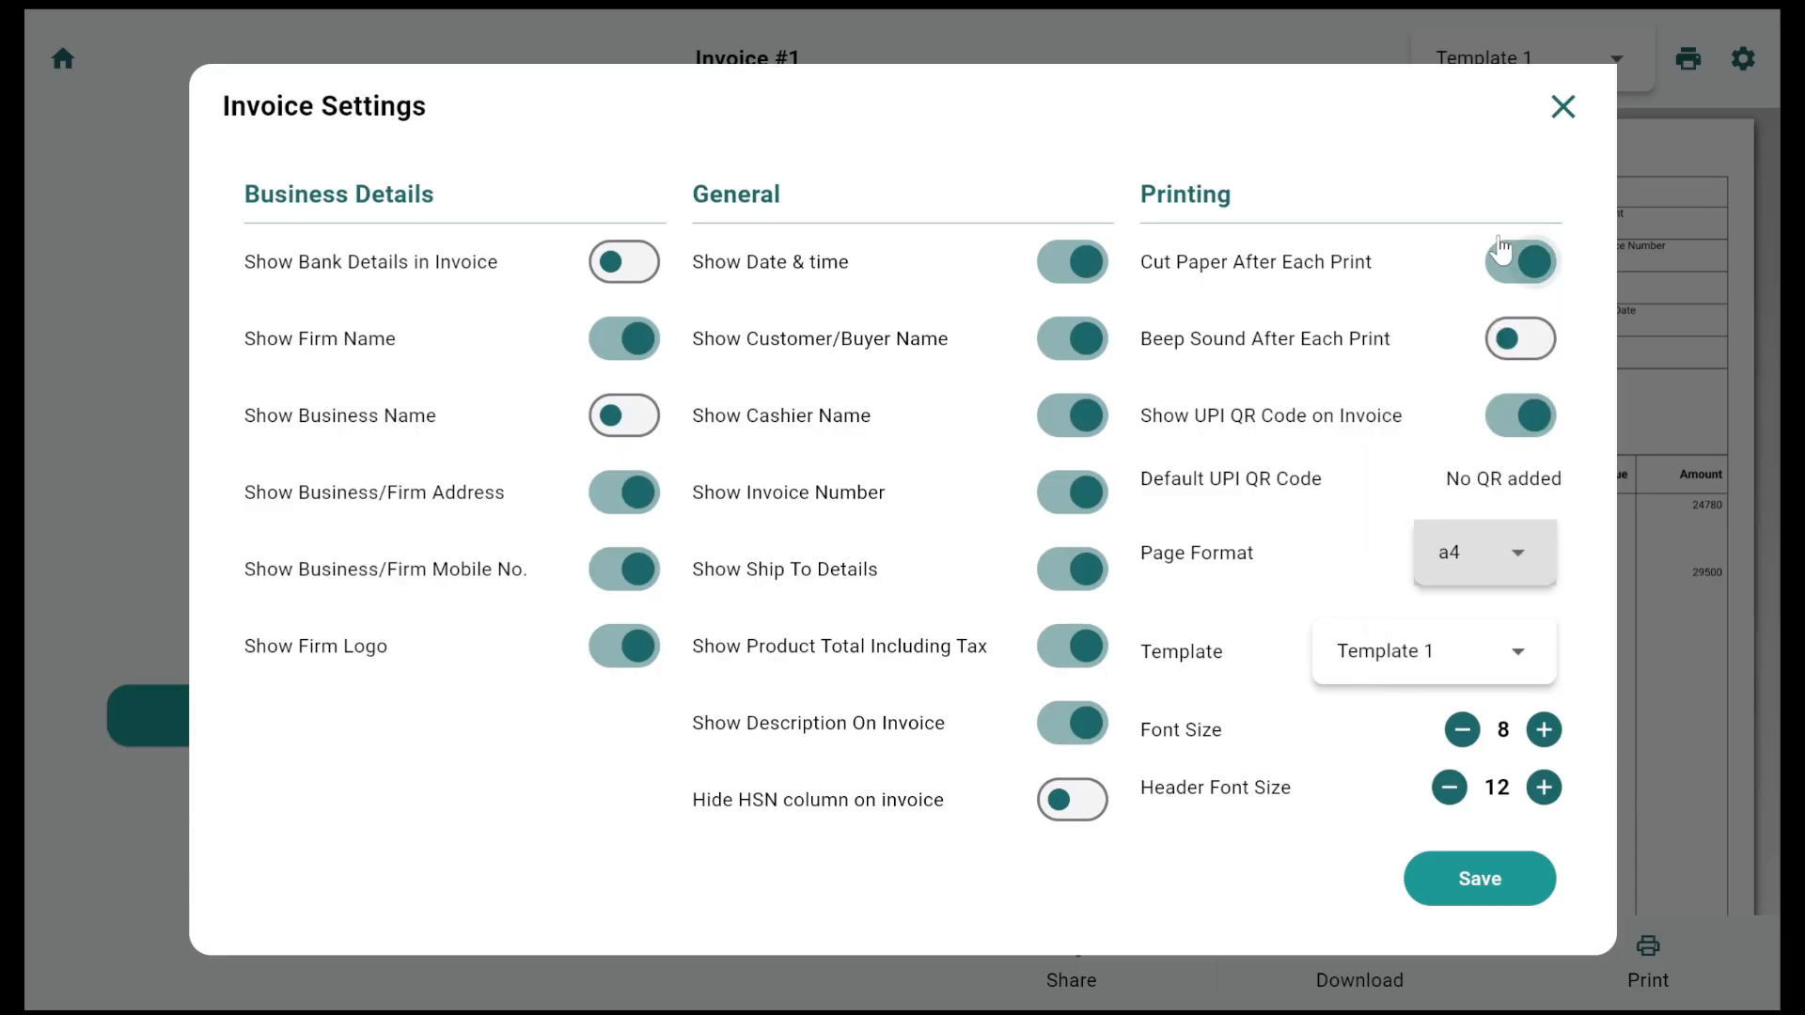
left_click(1553, 131)
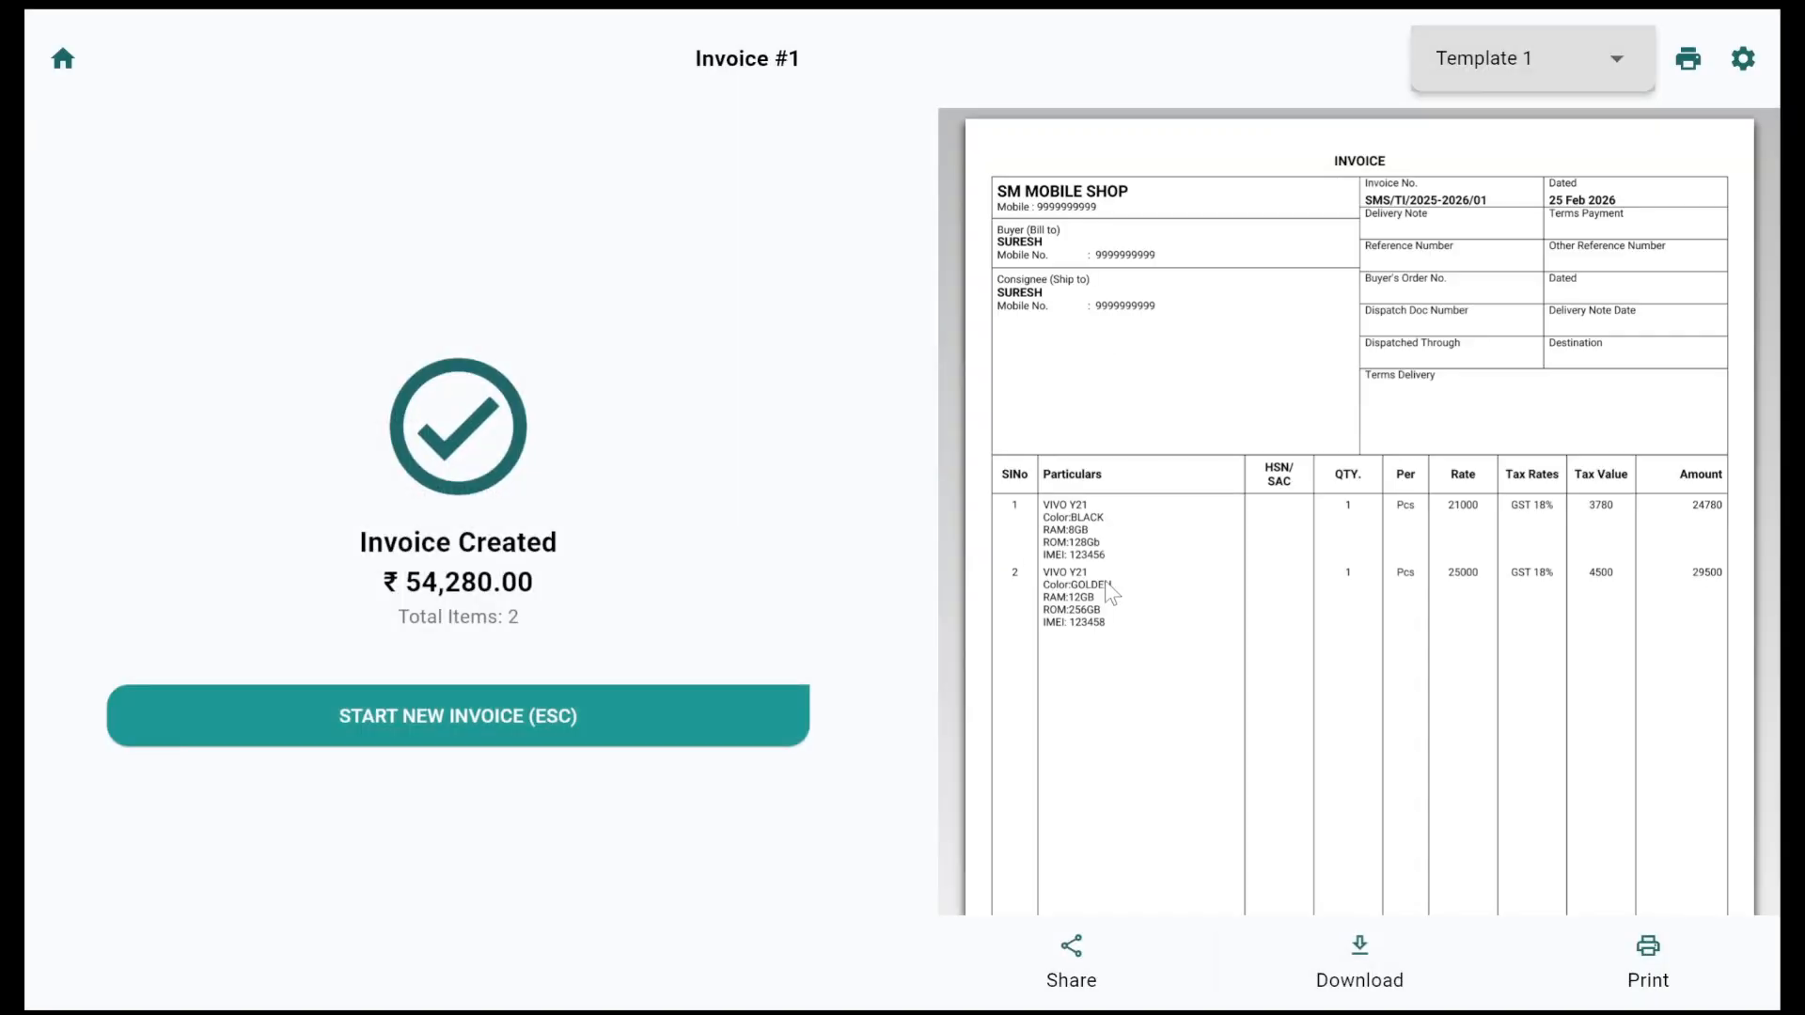
scroll(1076, 658, "down", 3)
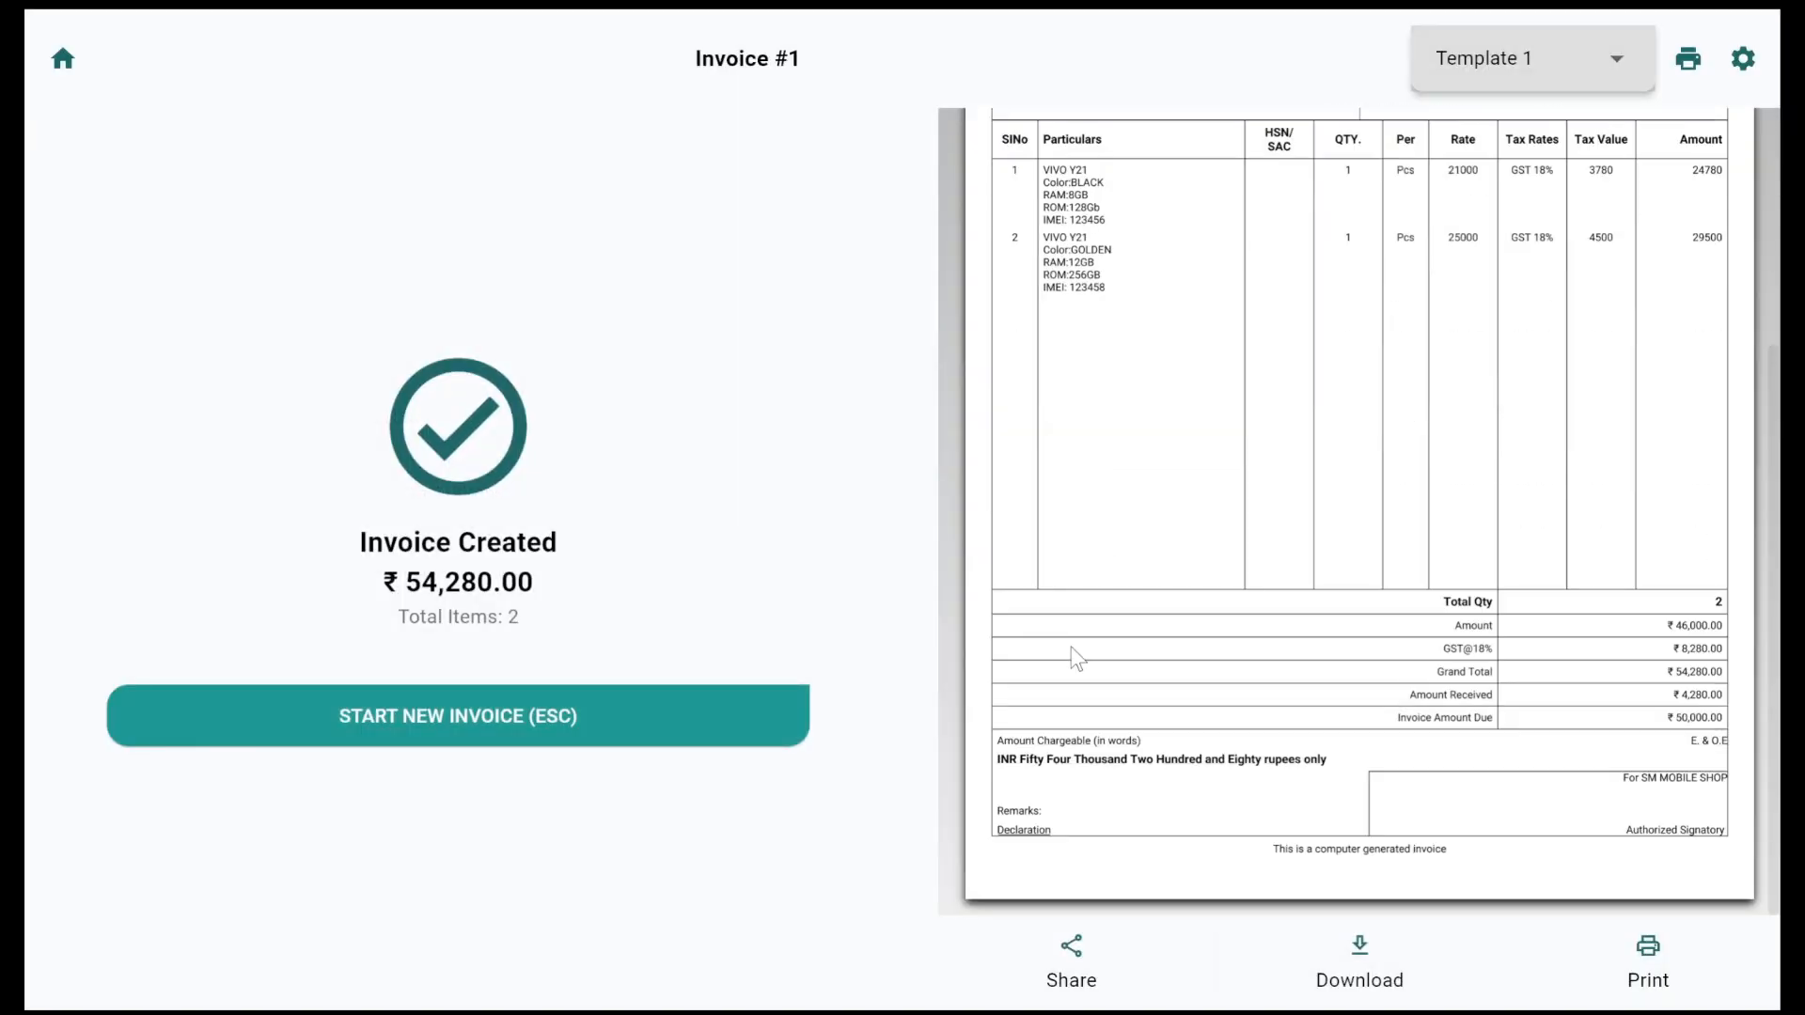
left_click(487, 717)
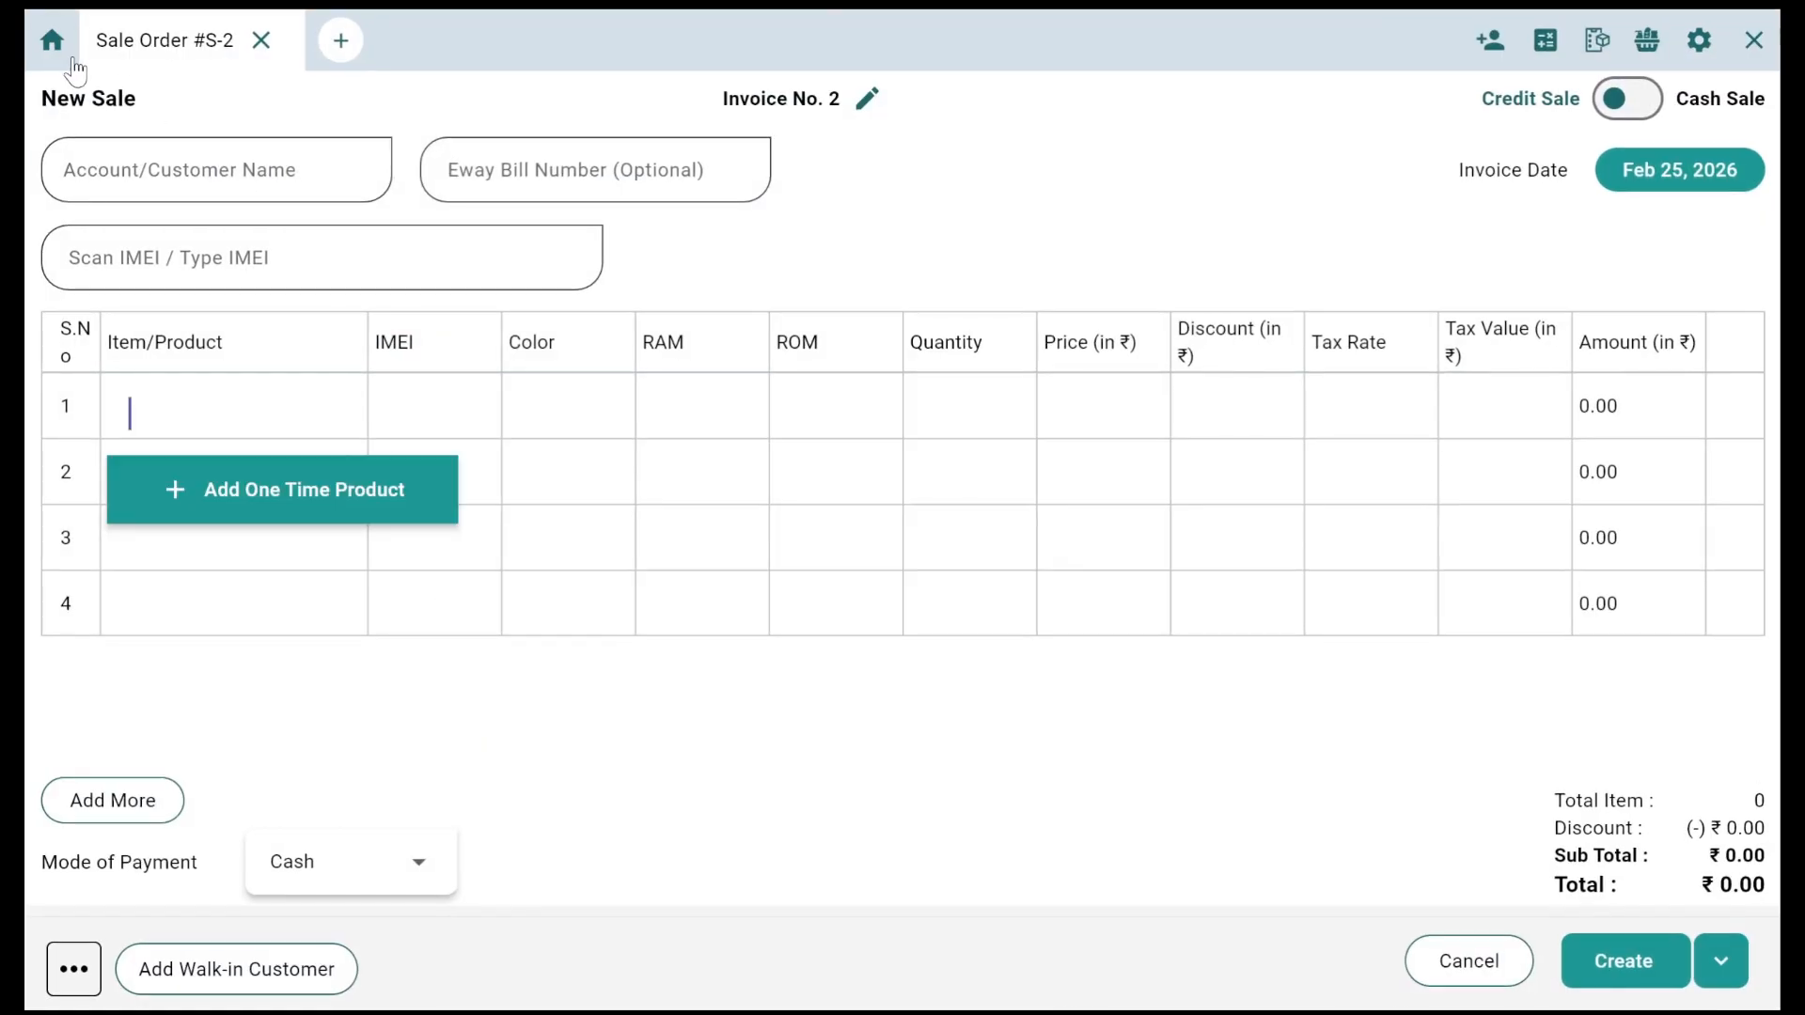
Step: From Home, view VIVO Y21's in-stock IMEIs only, confirming one remains, then close the dialogs
left_click(53, 40)
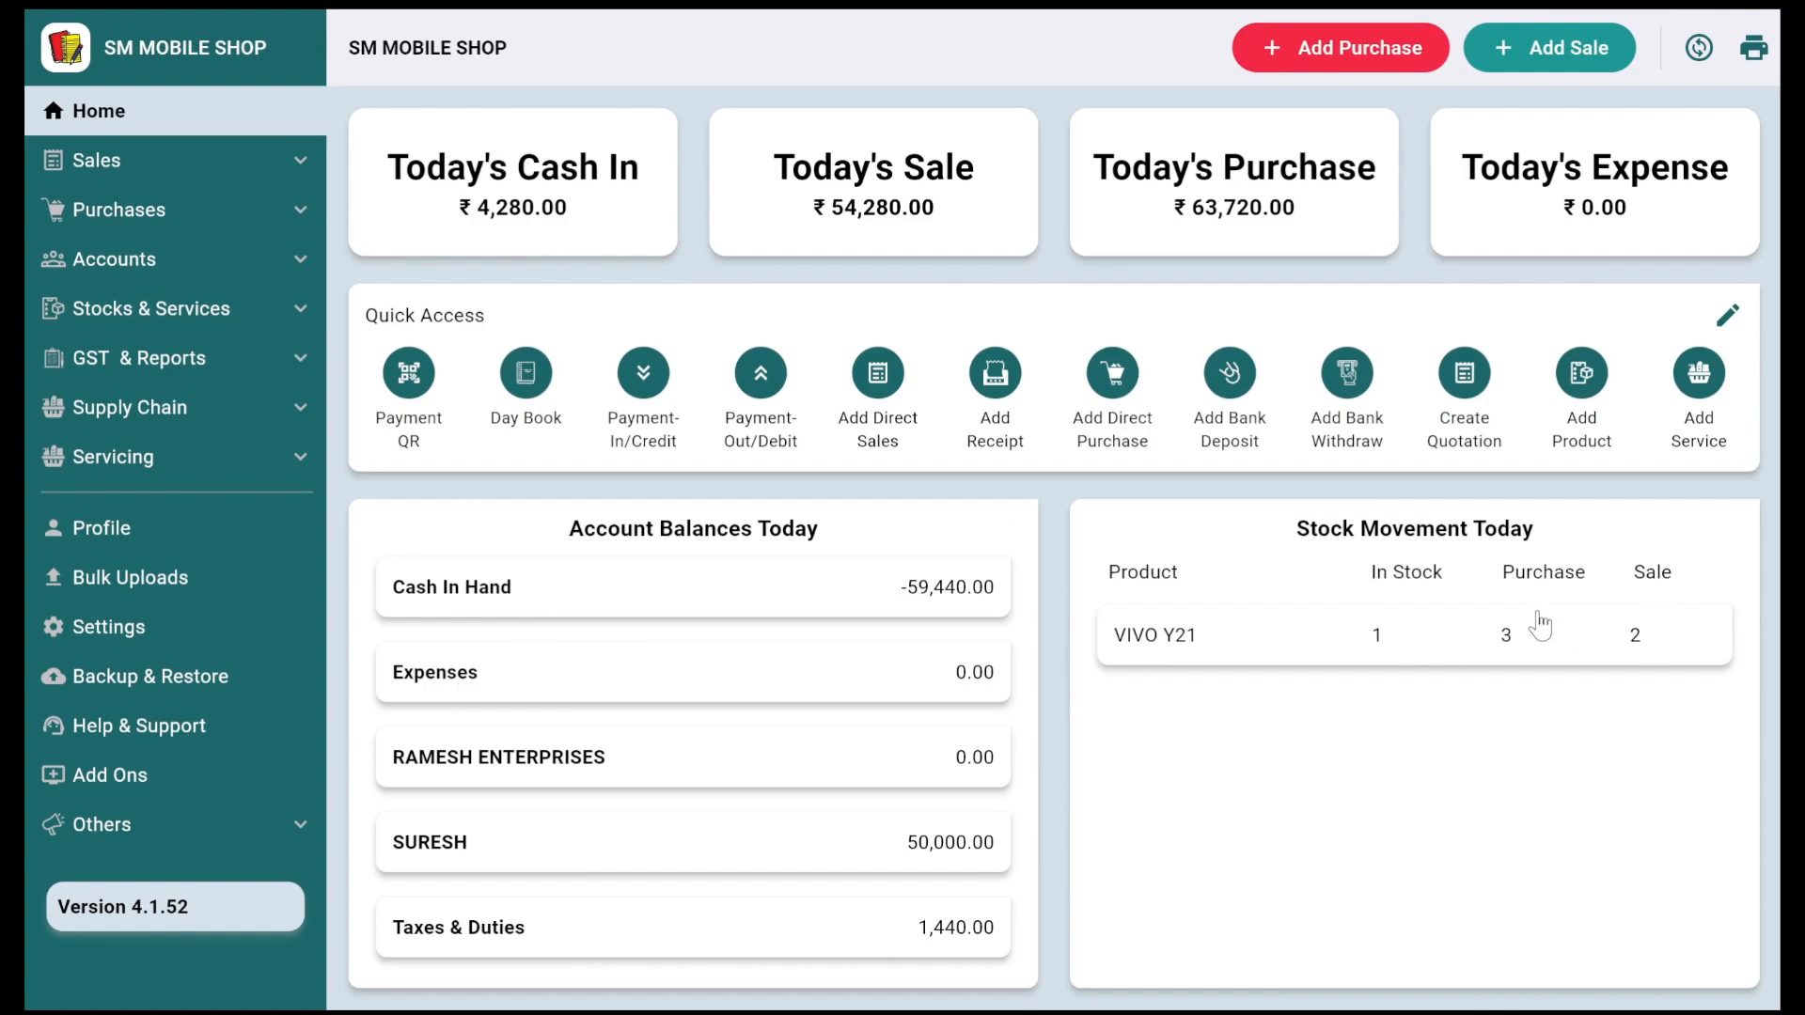
left_click(1515, 639)
scroll(1350, 729, "down", 1)
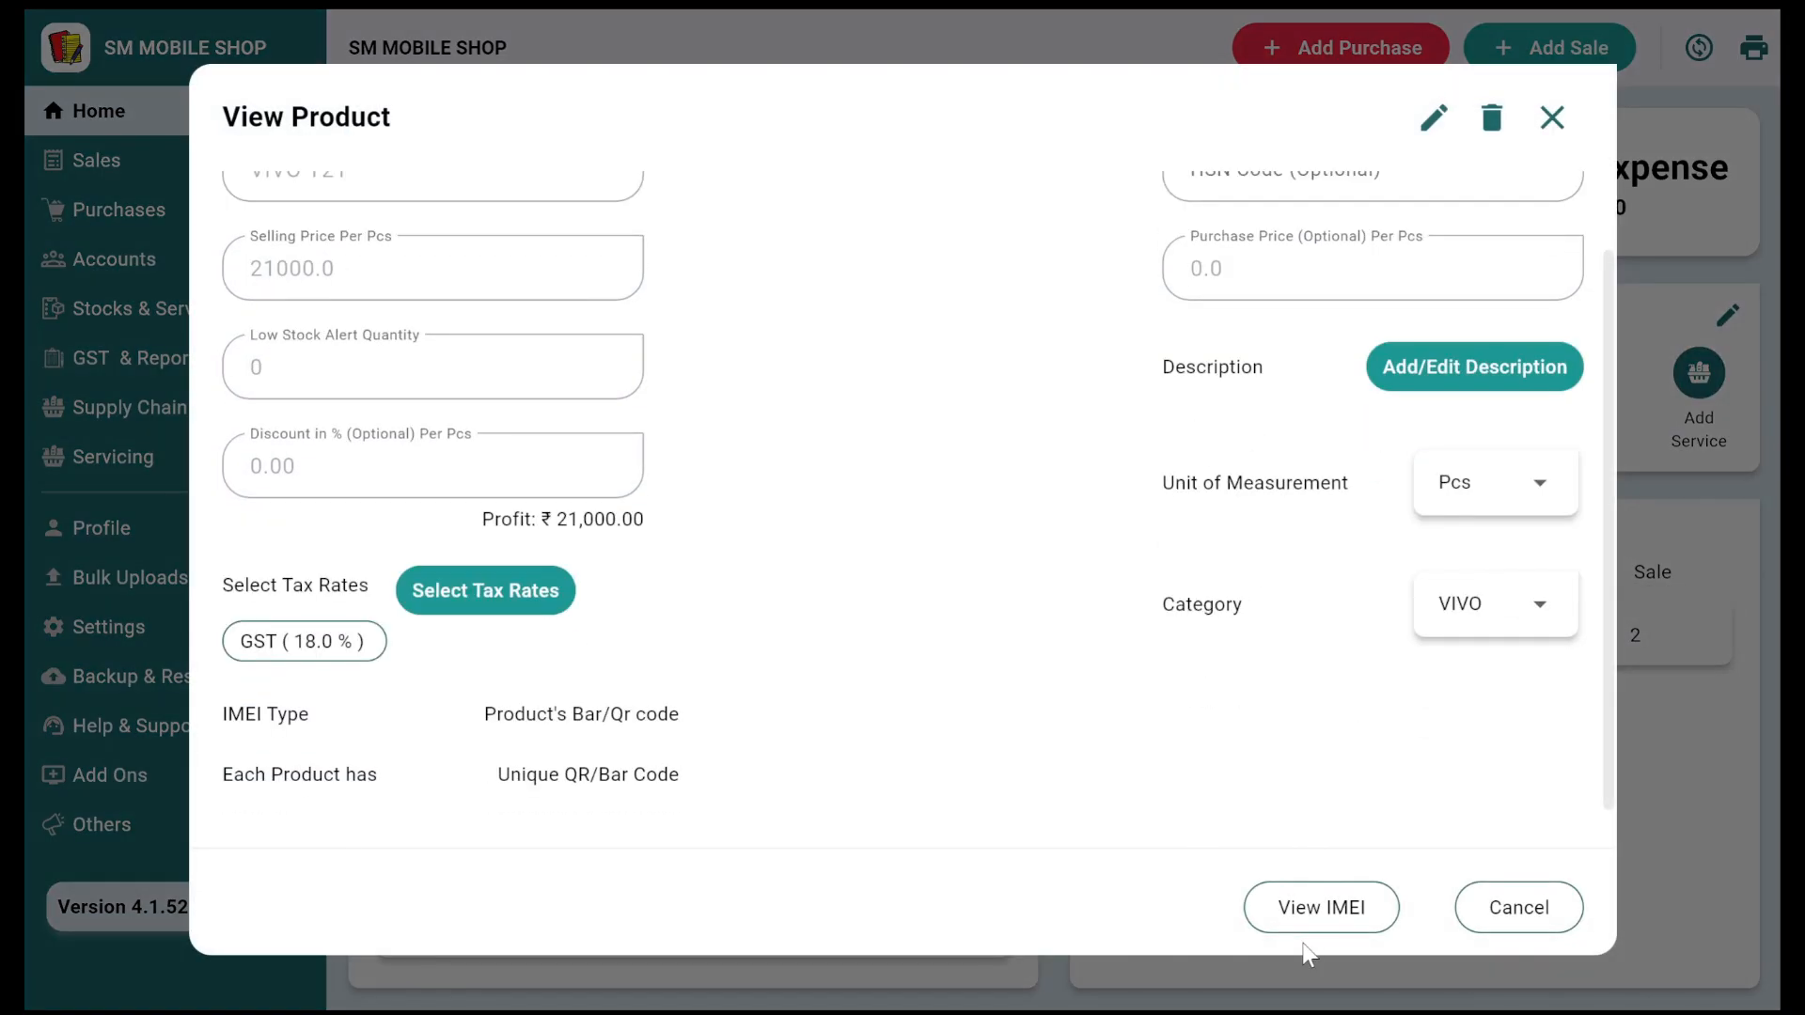
left_click(1313, 916)
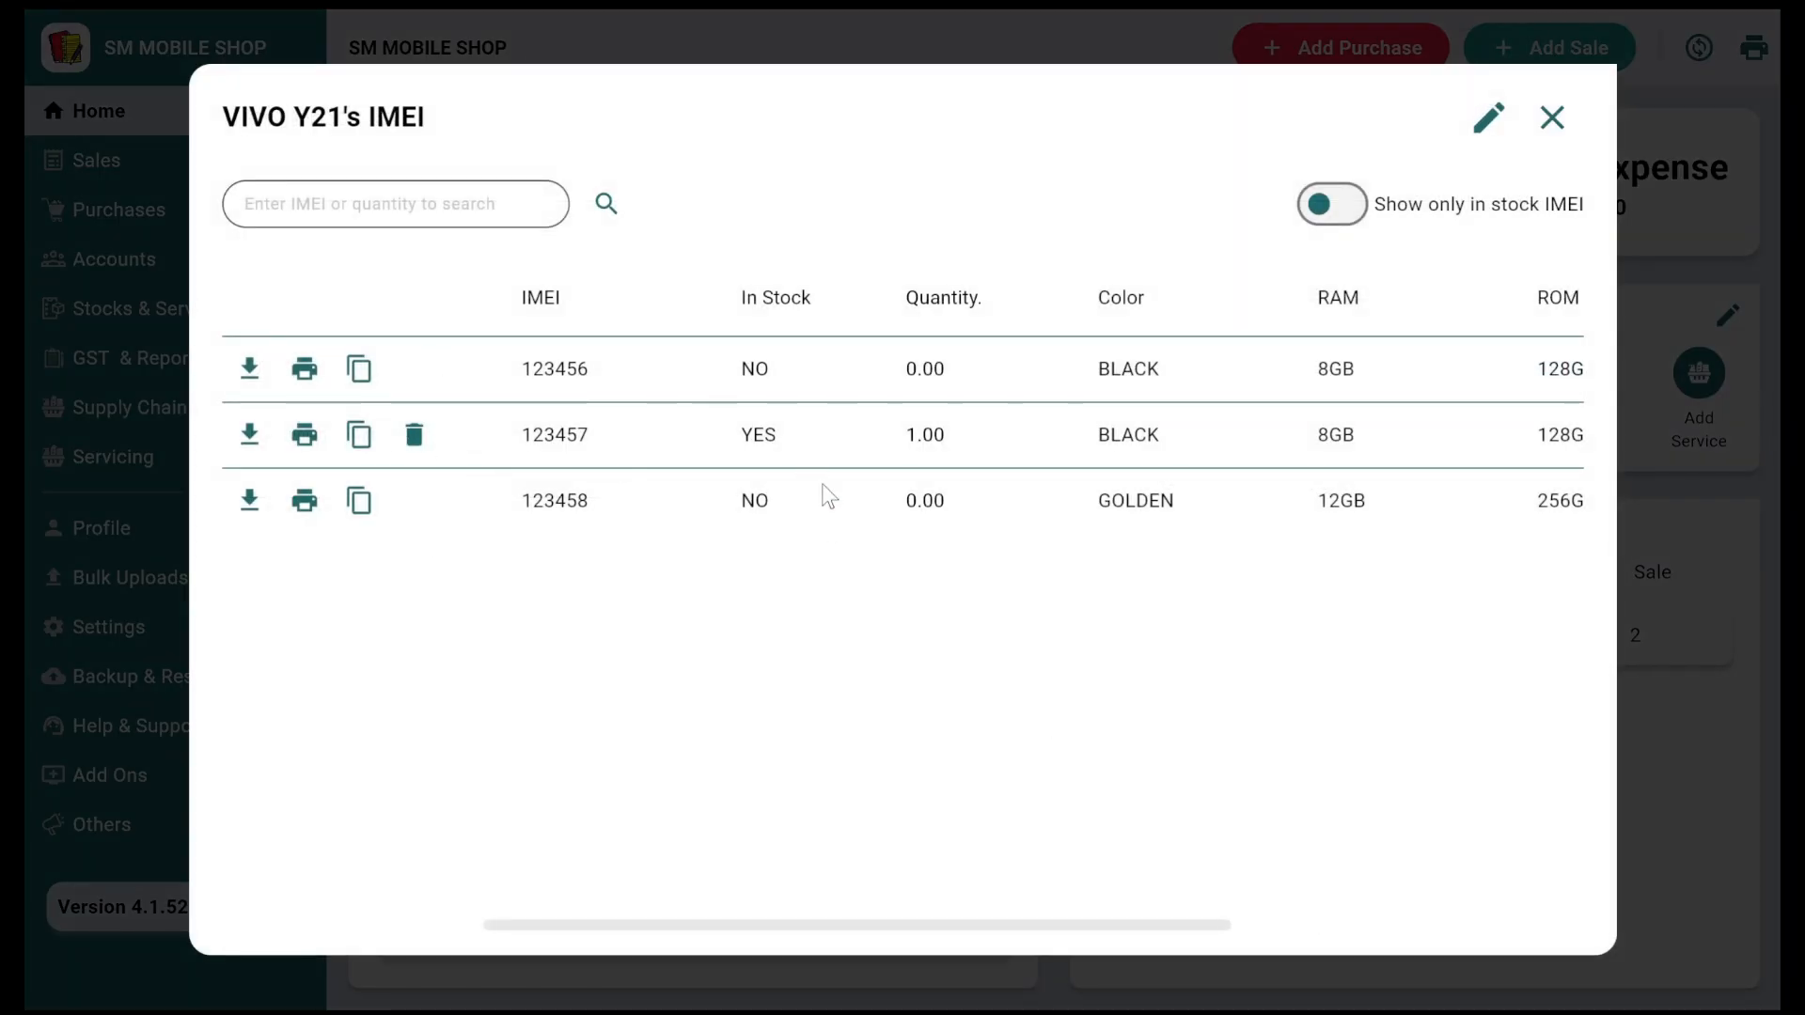
scroll(822, 483, "right", 2)
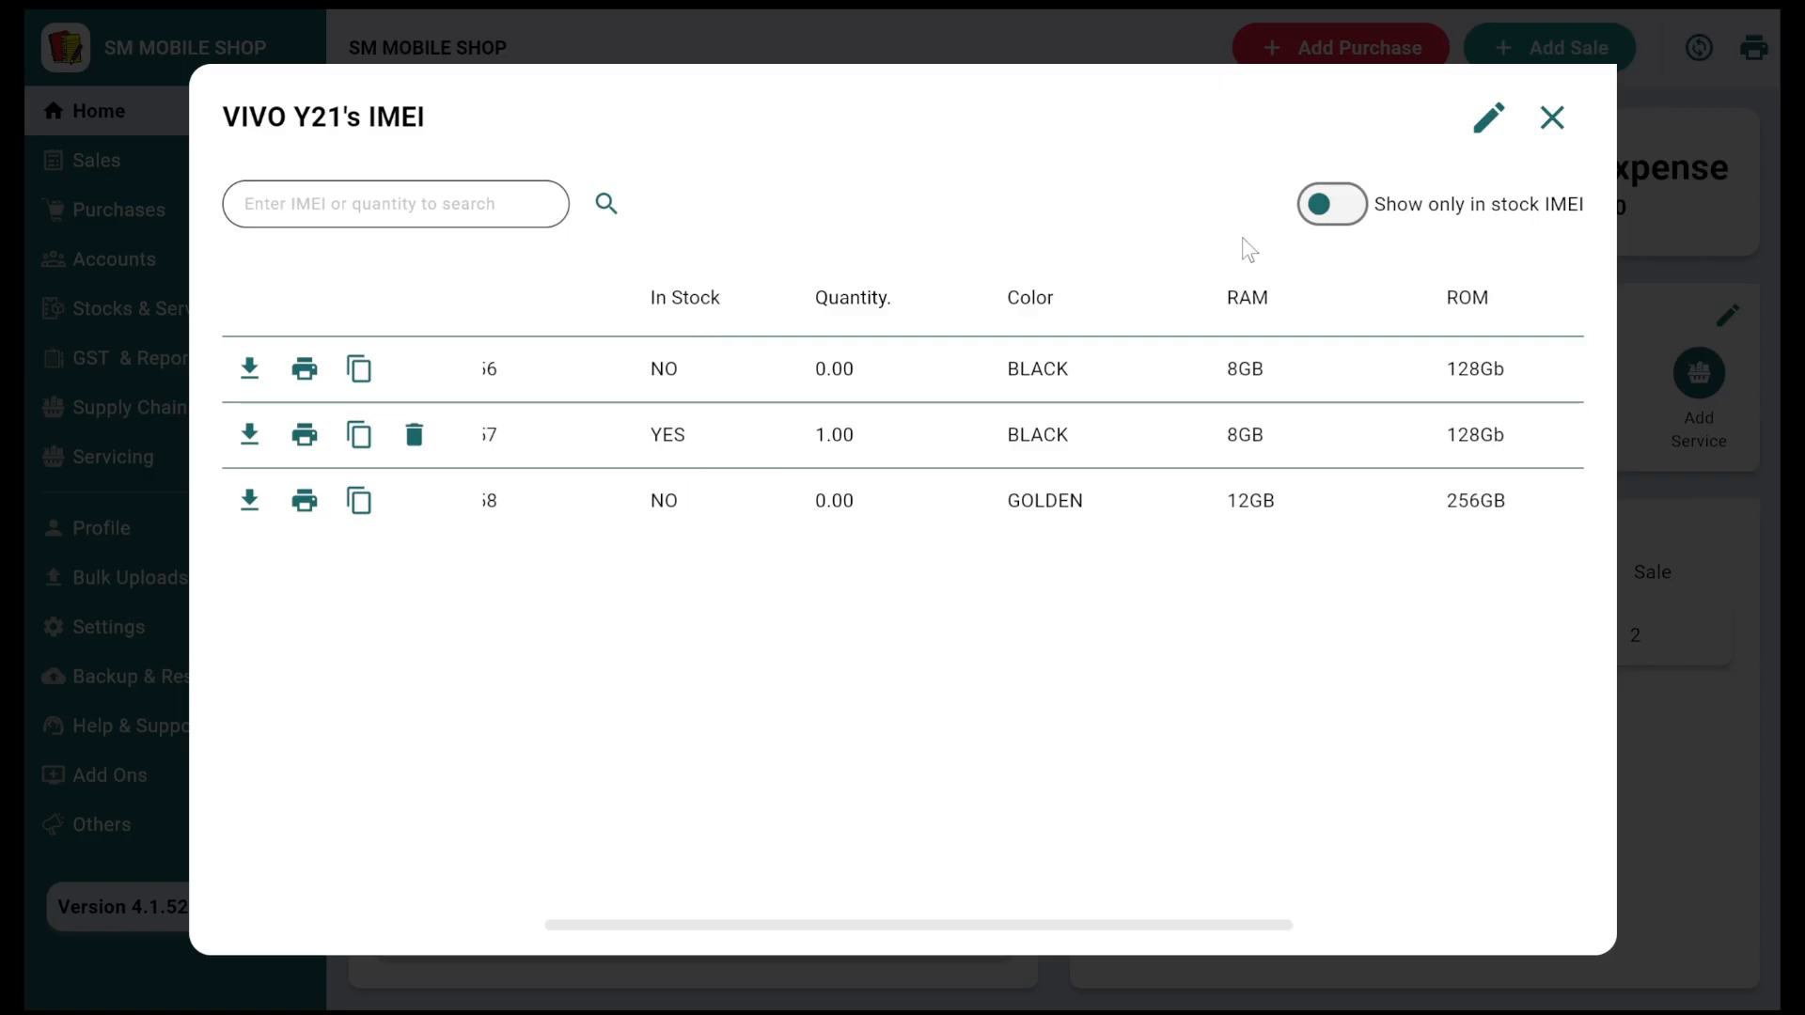
left_click(1321, 204)
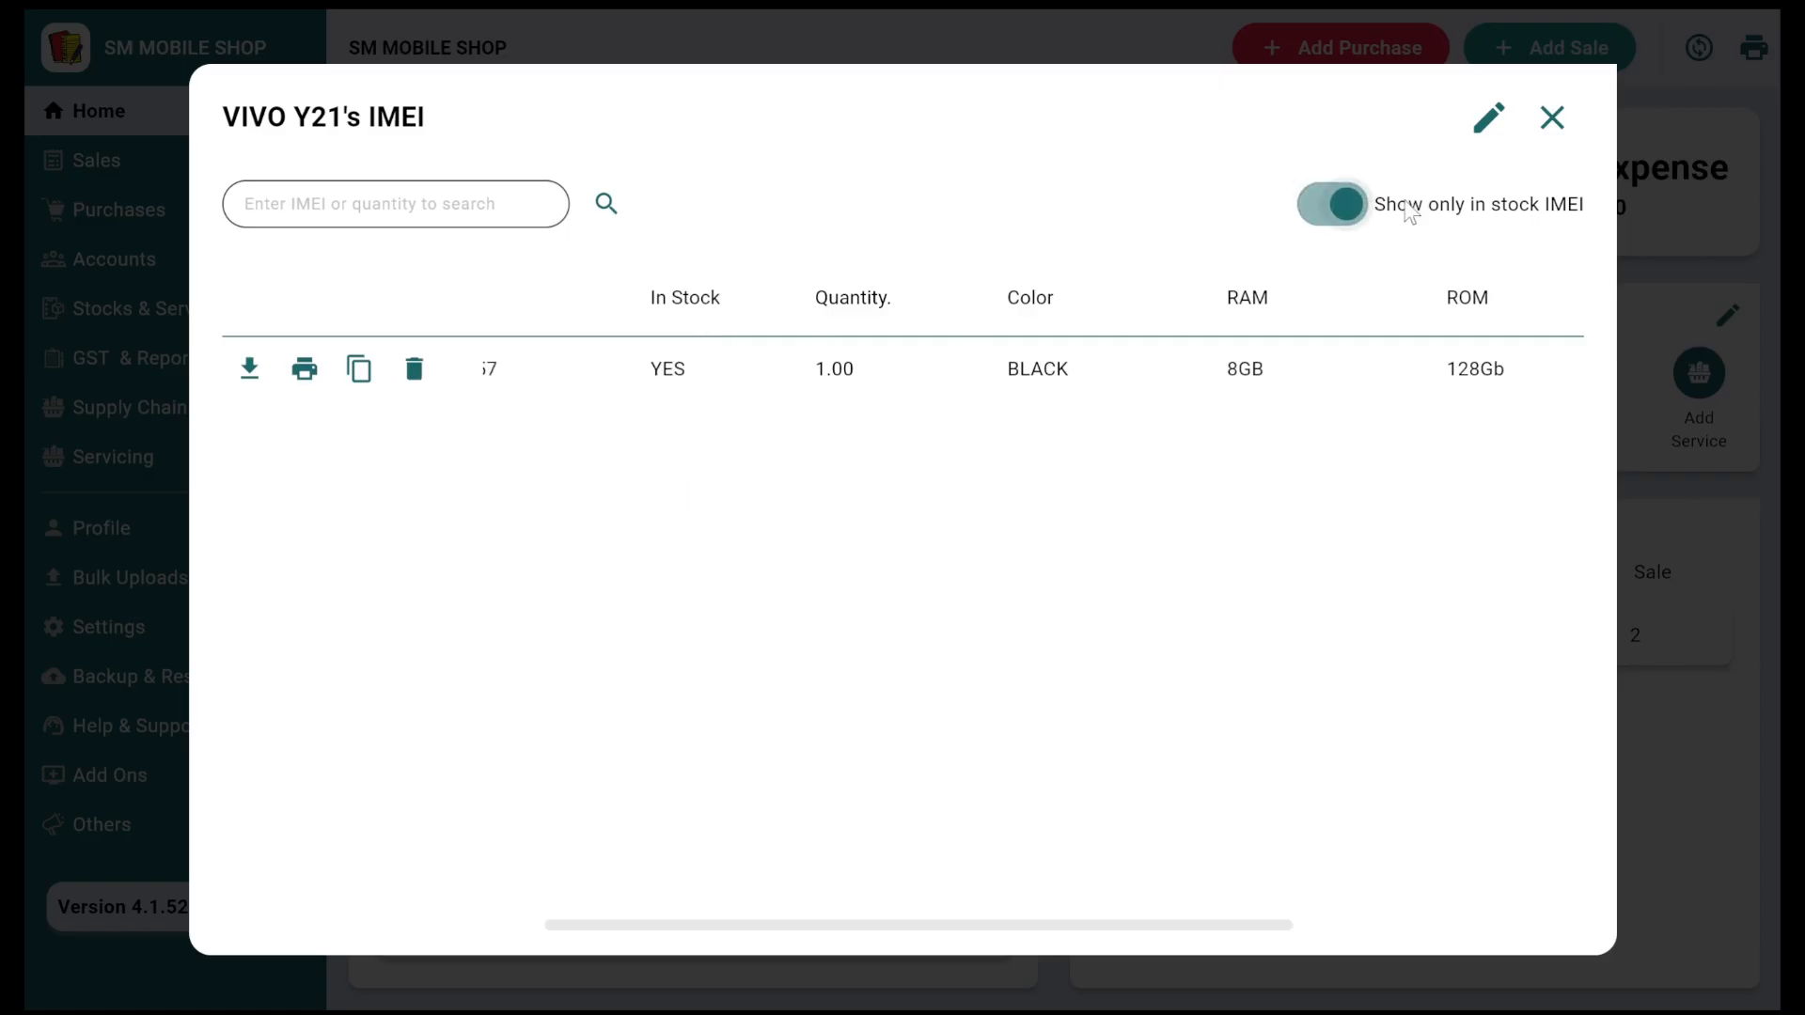
left_click(1552, 118)
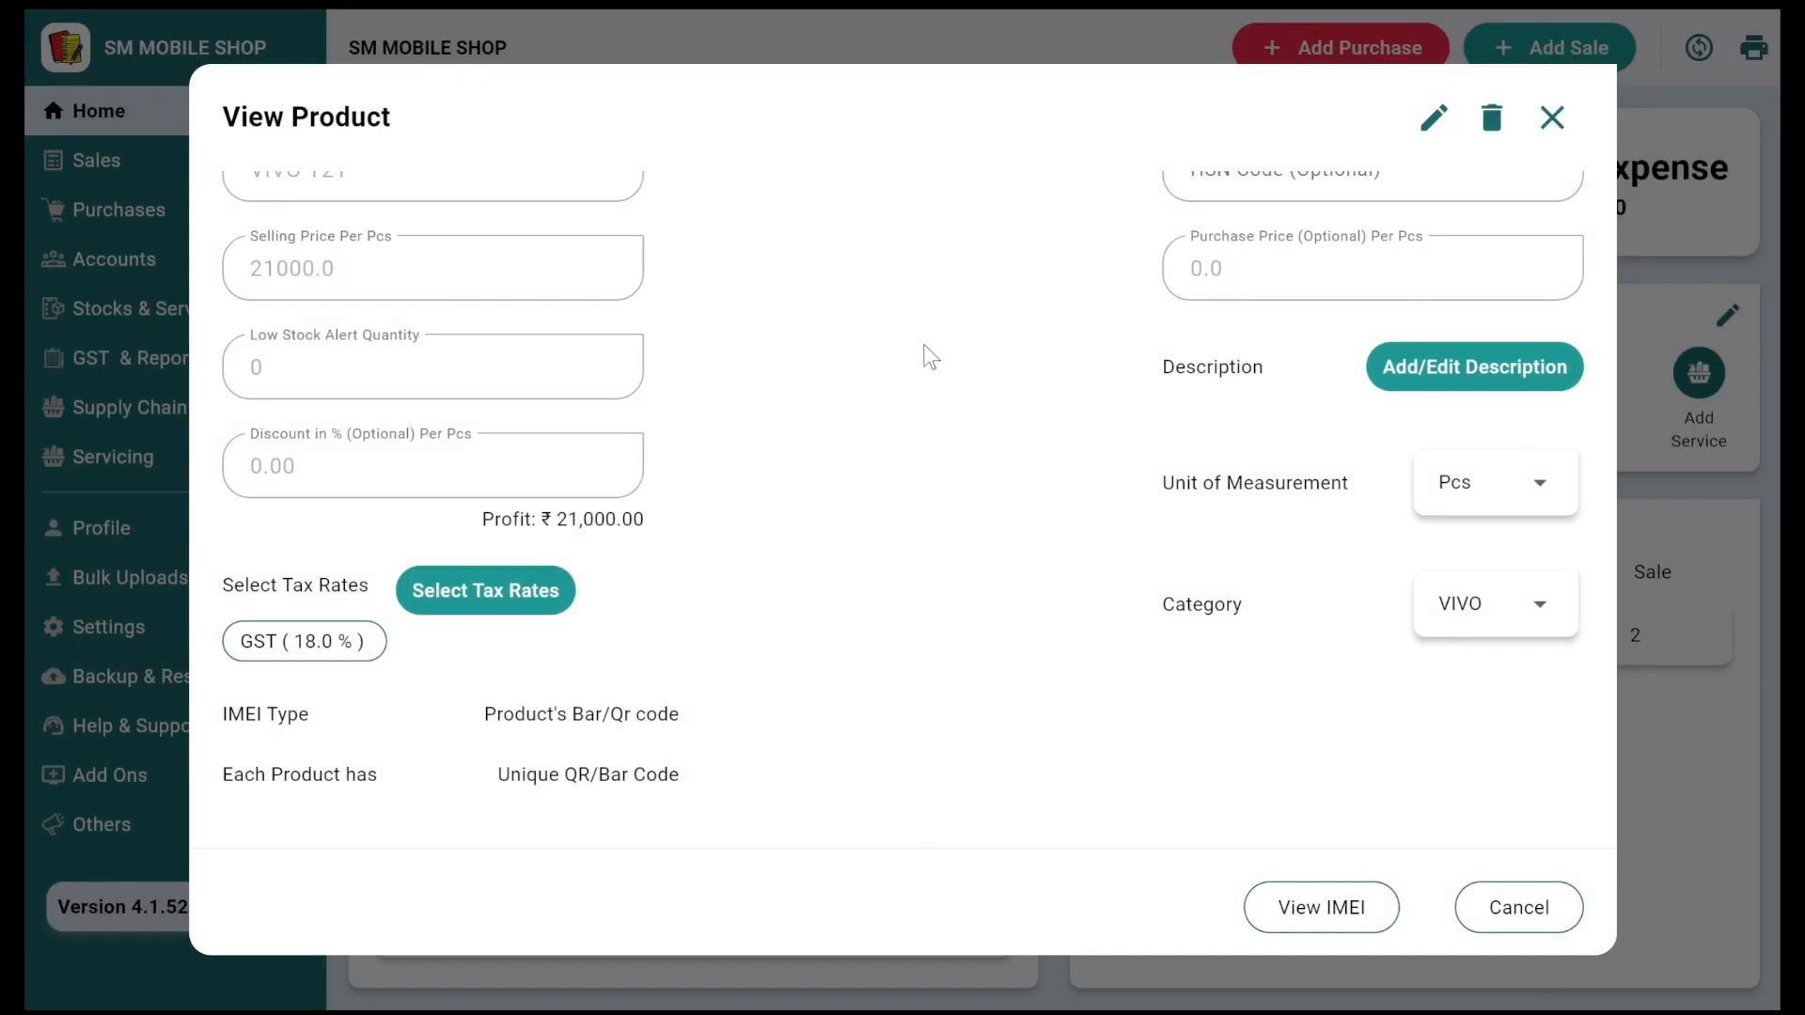
left_click(1552, 117)
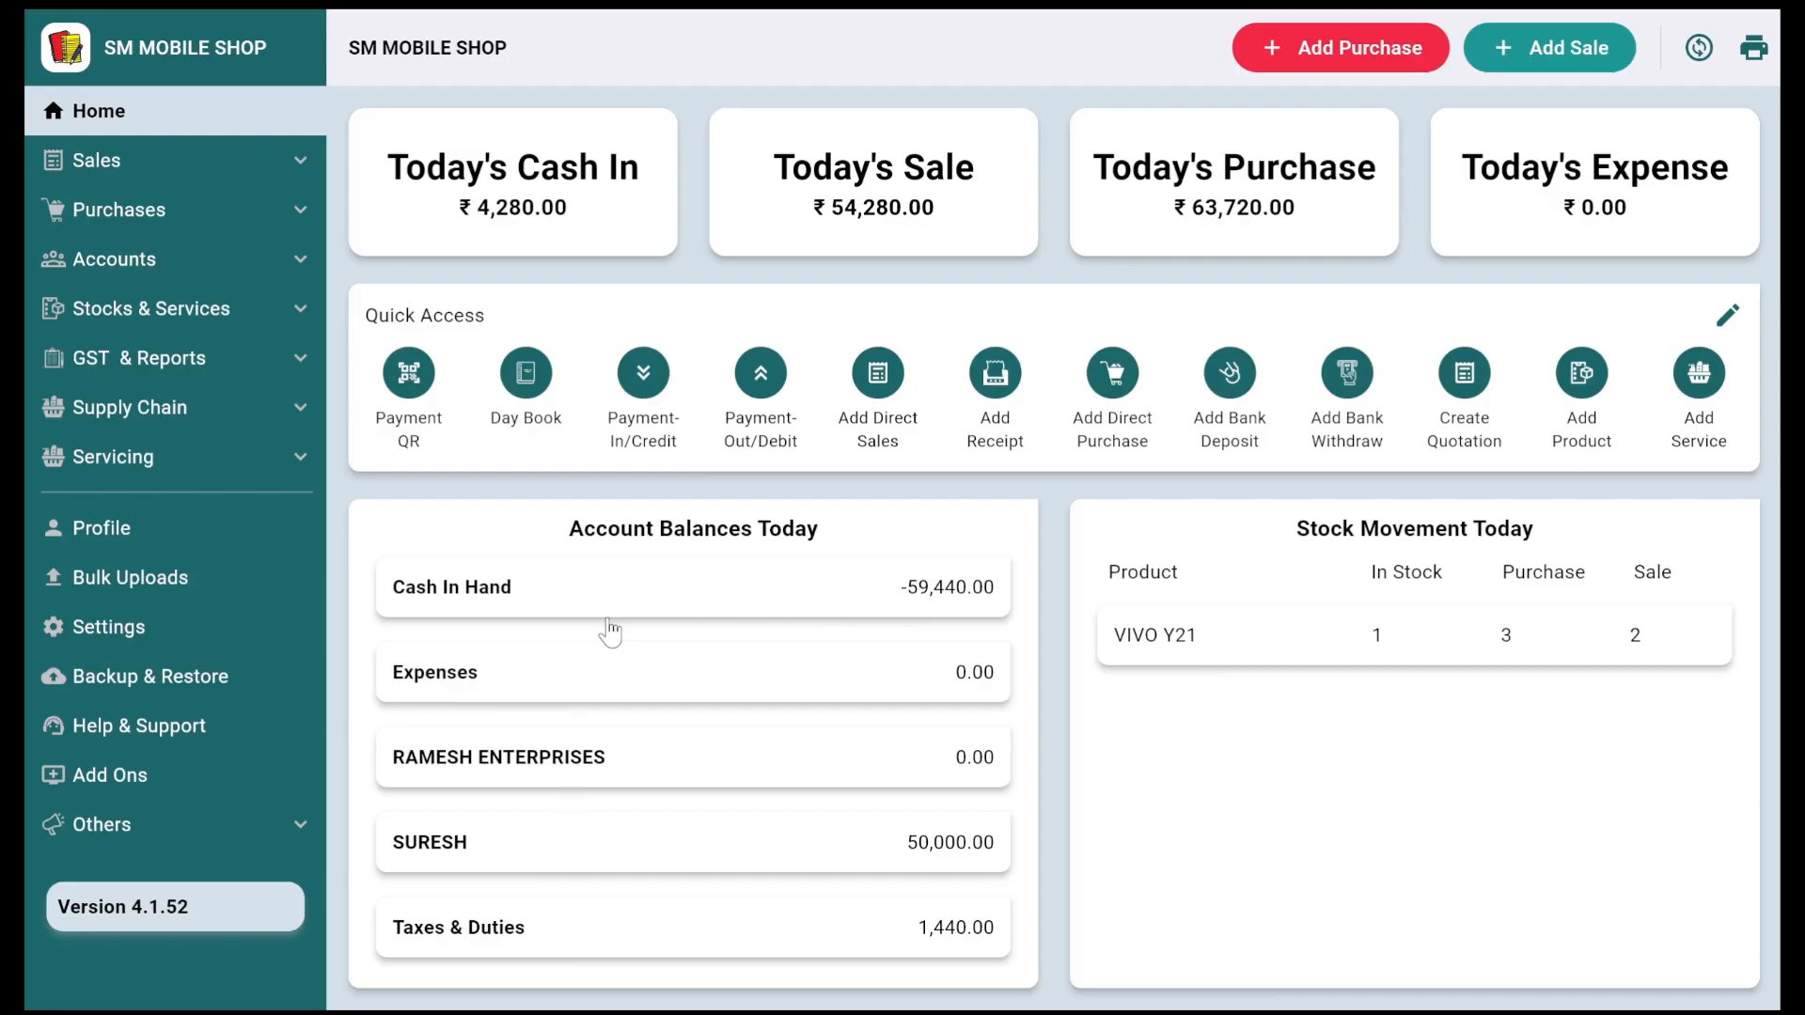
Step: Search the product records for IMEI 123456
left_click(184, 319)
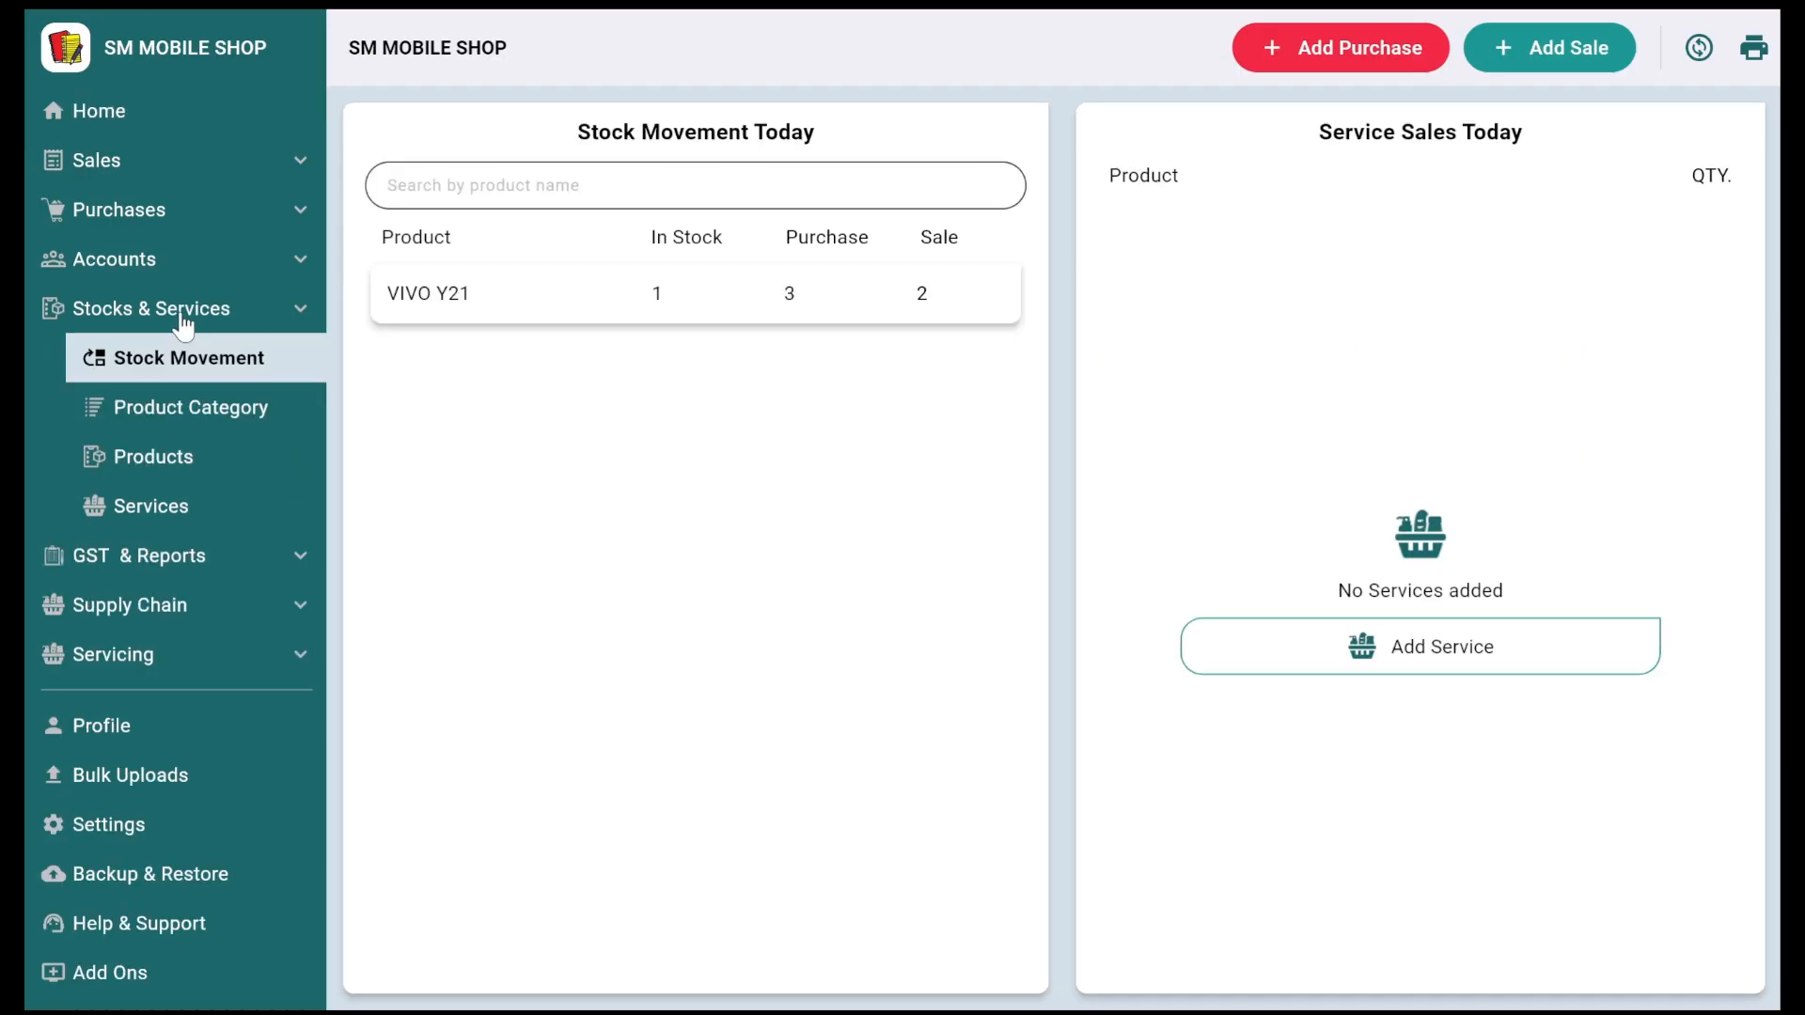
left_click(187, 461)
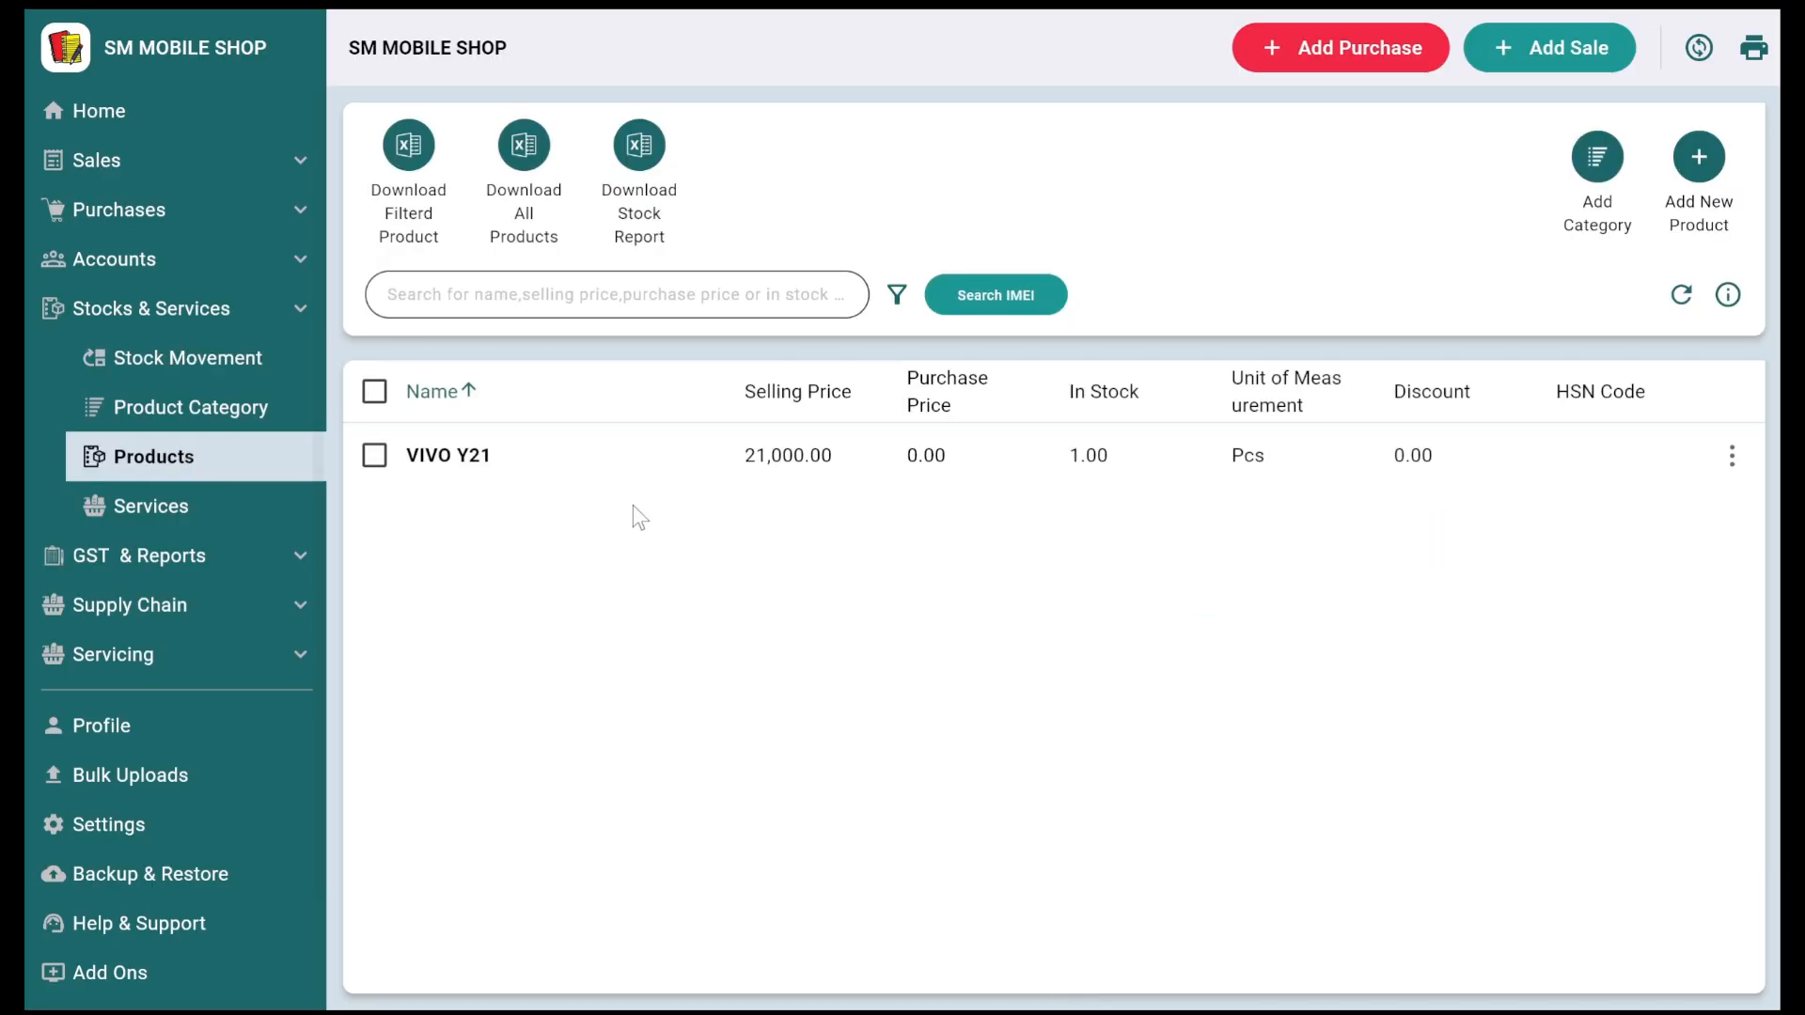
left_click(982, 297)
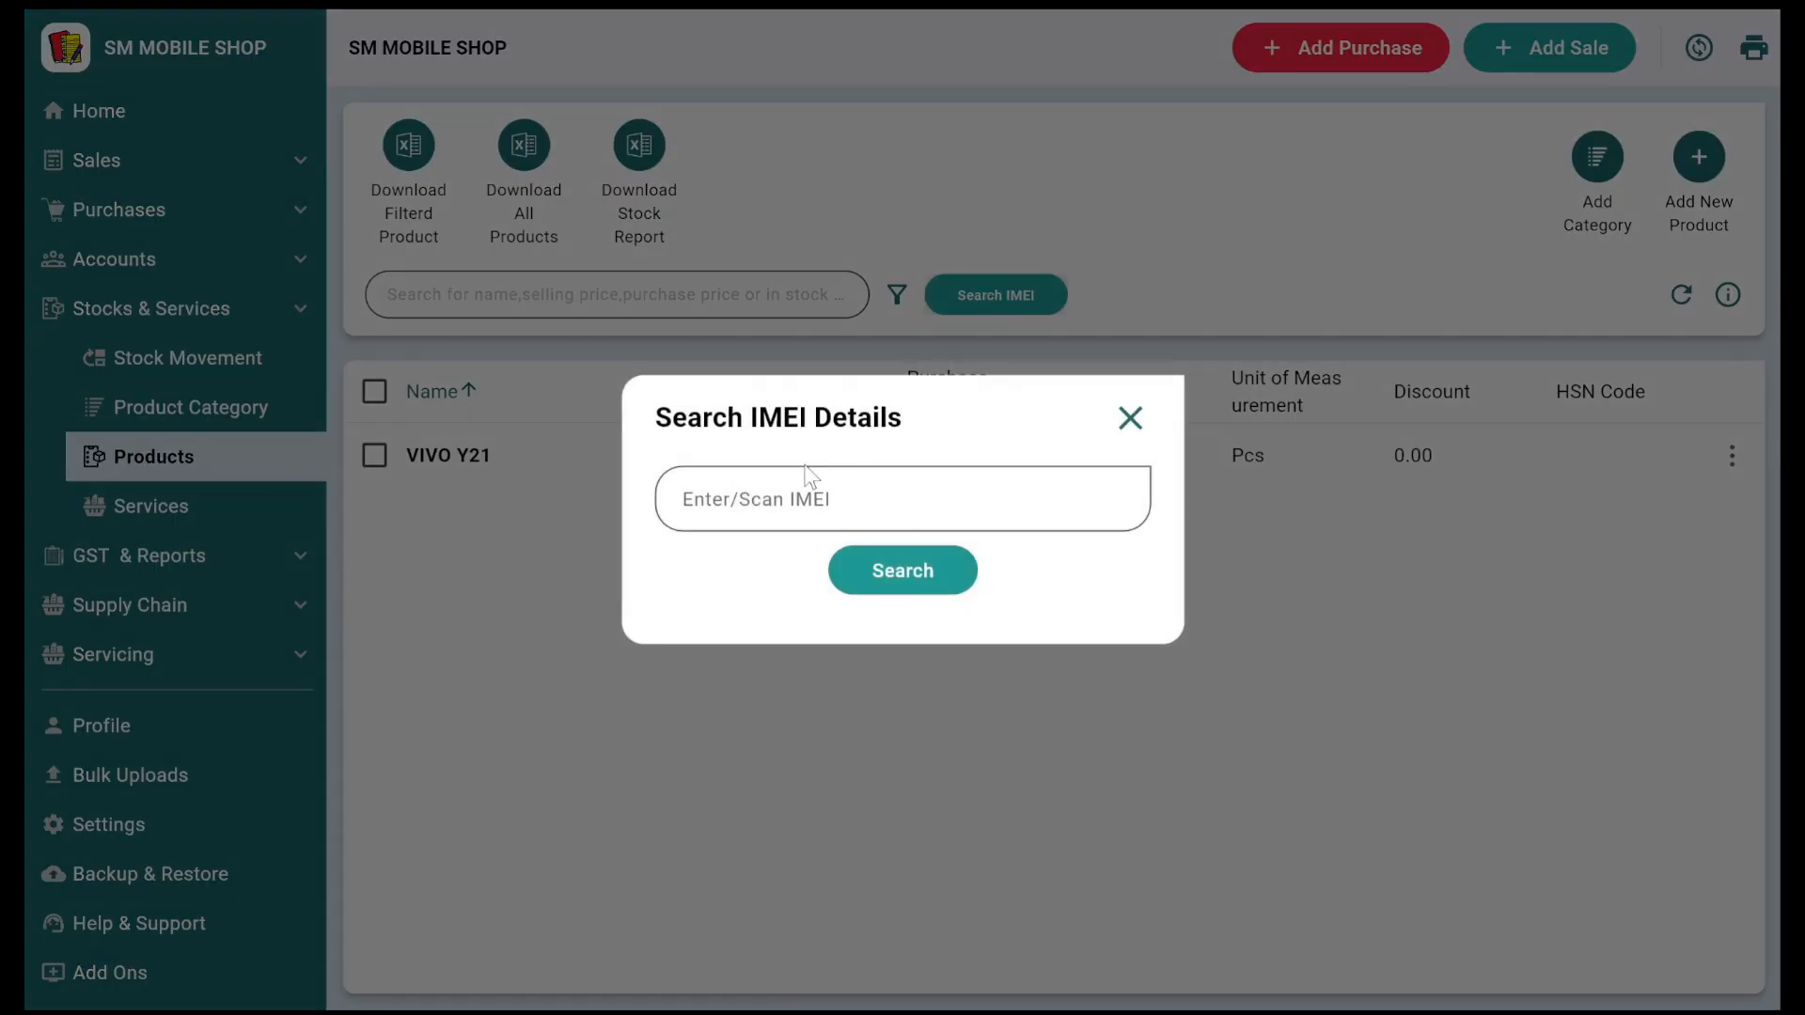
left_click(792, 508)
type("123456")
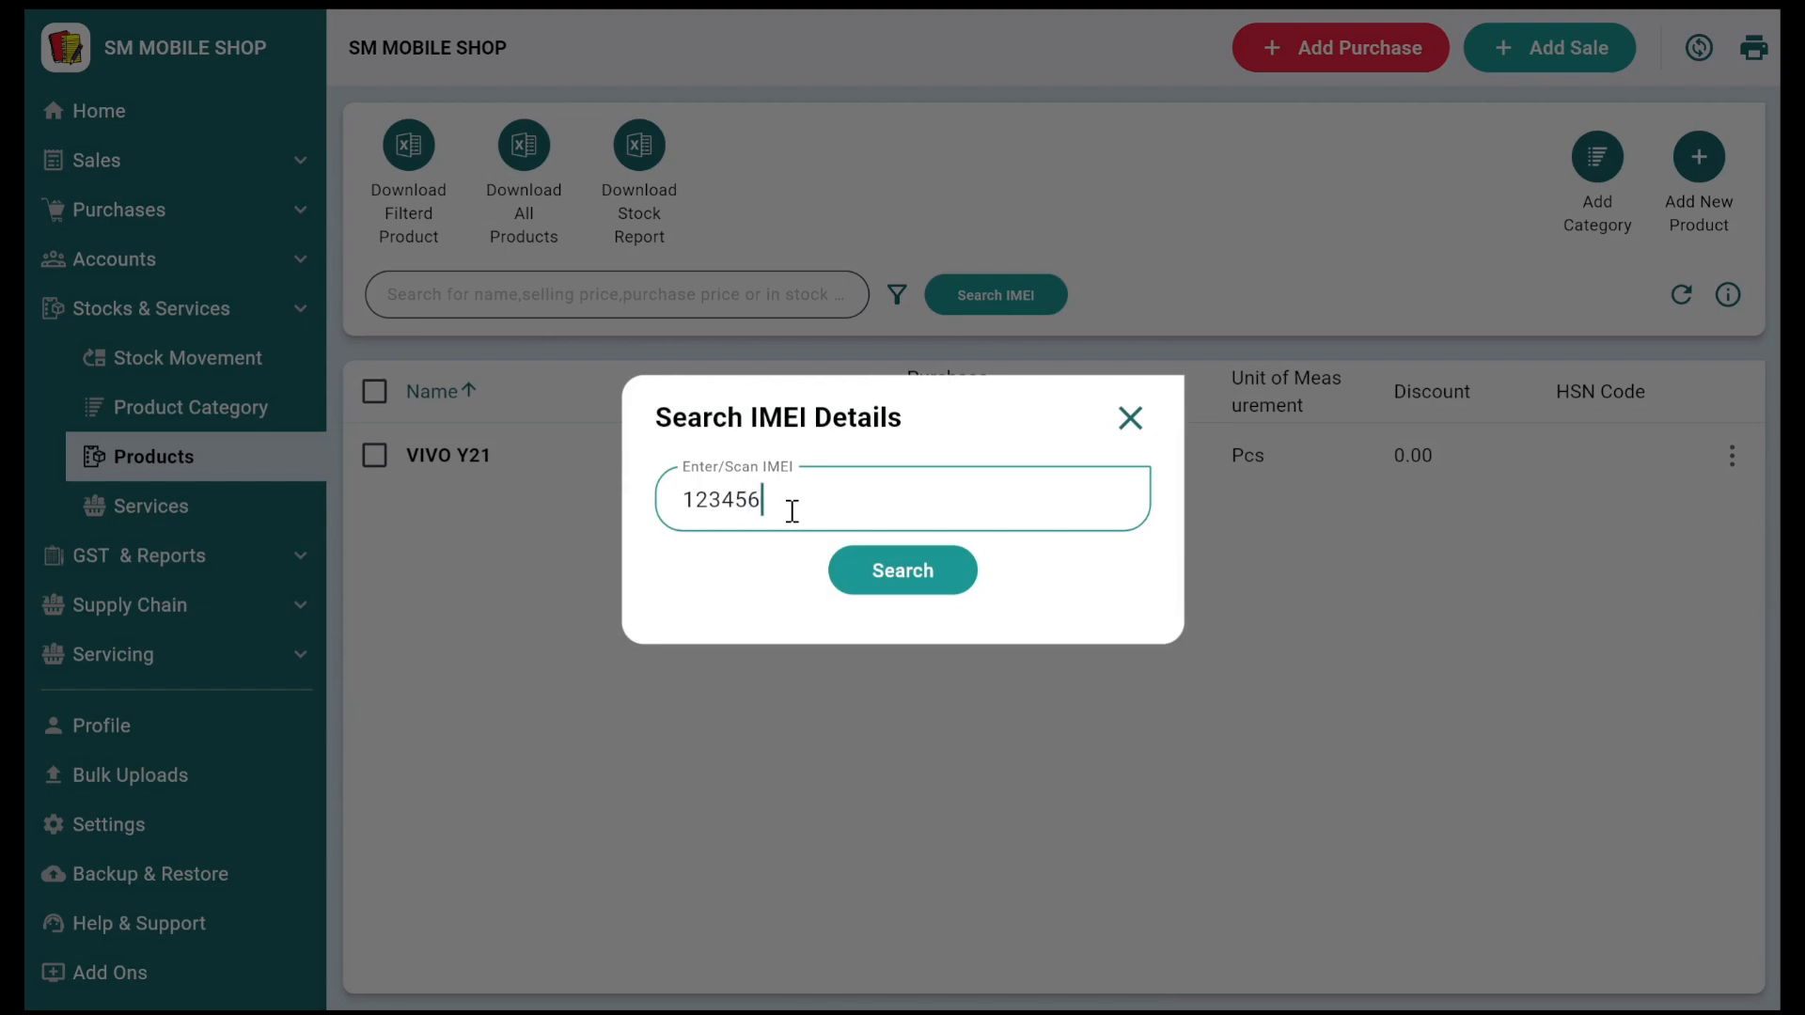
left_click(862, 578)
scroll(984, 510, "down", 2)
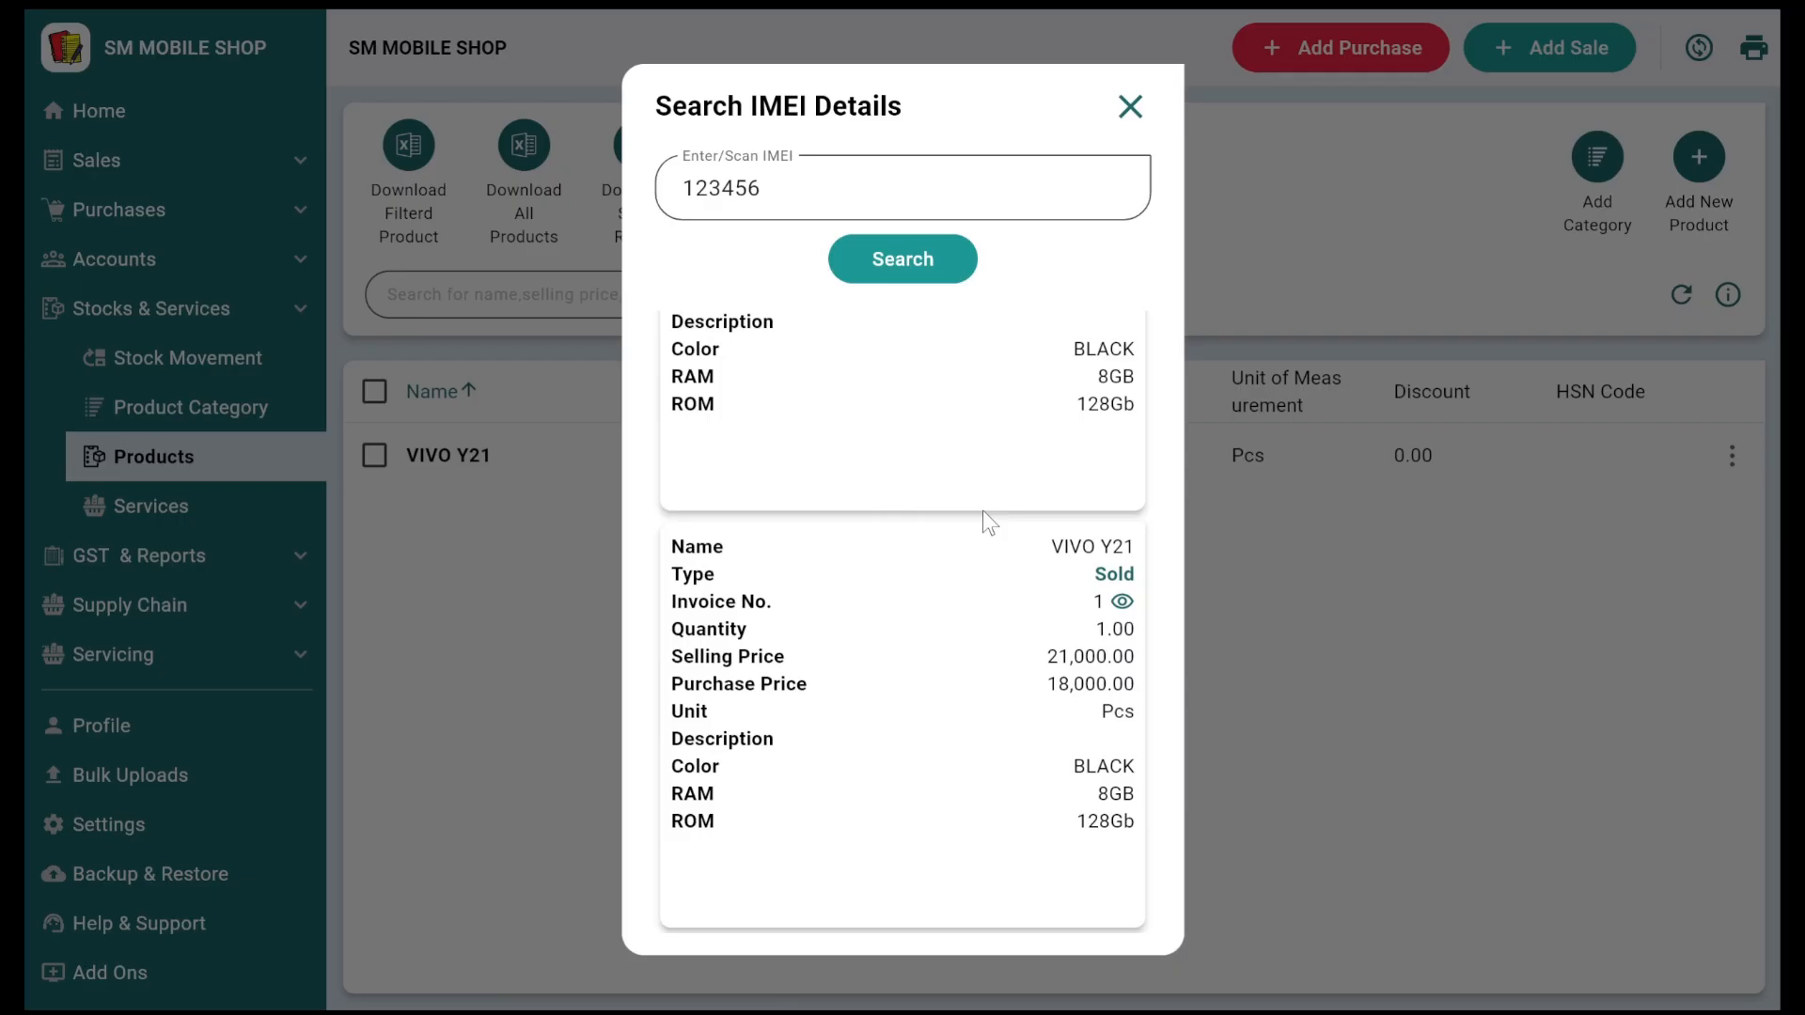
scroll(983, 510, "up", 2)
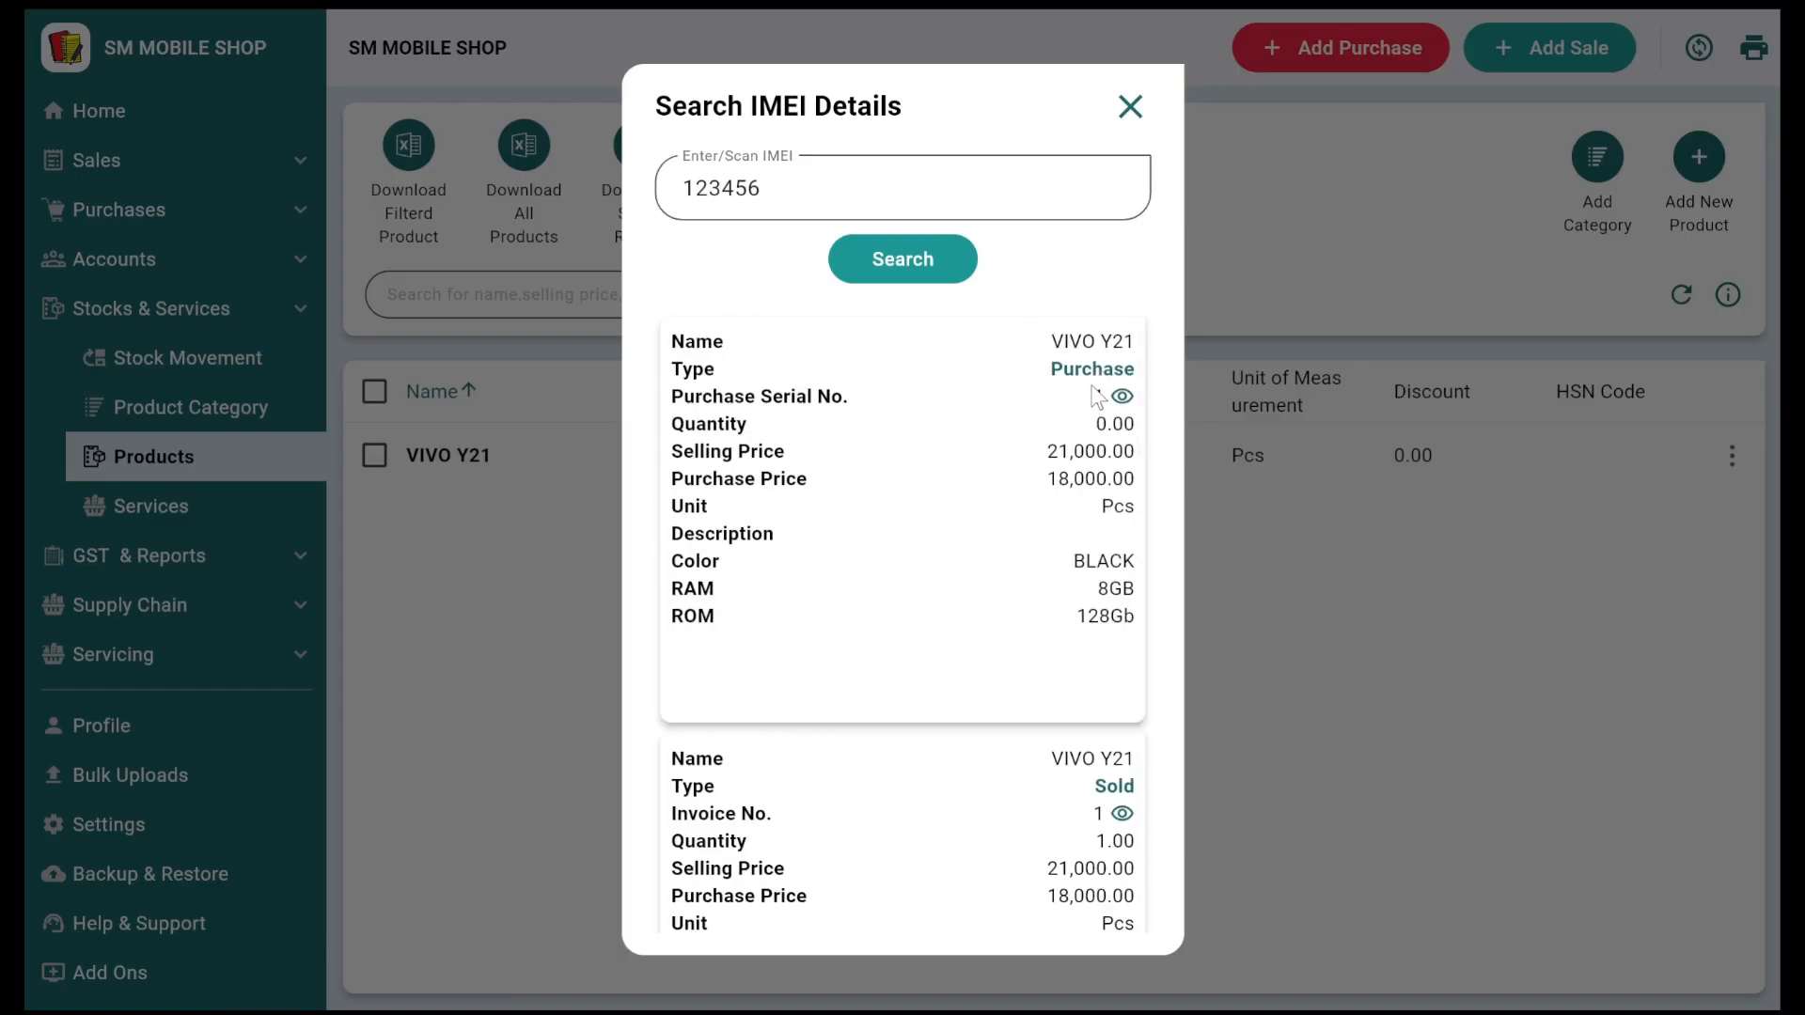
Step: Review the IMEI's purchase and sale invoice details, close them, and return Home
left_click(1122, 396)
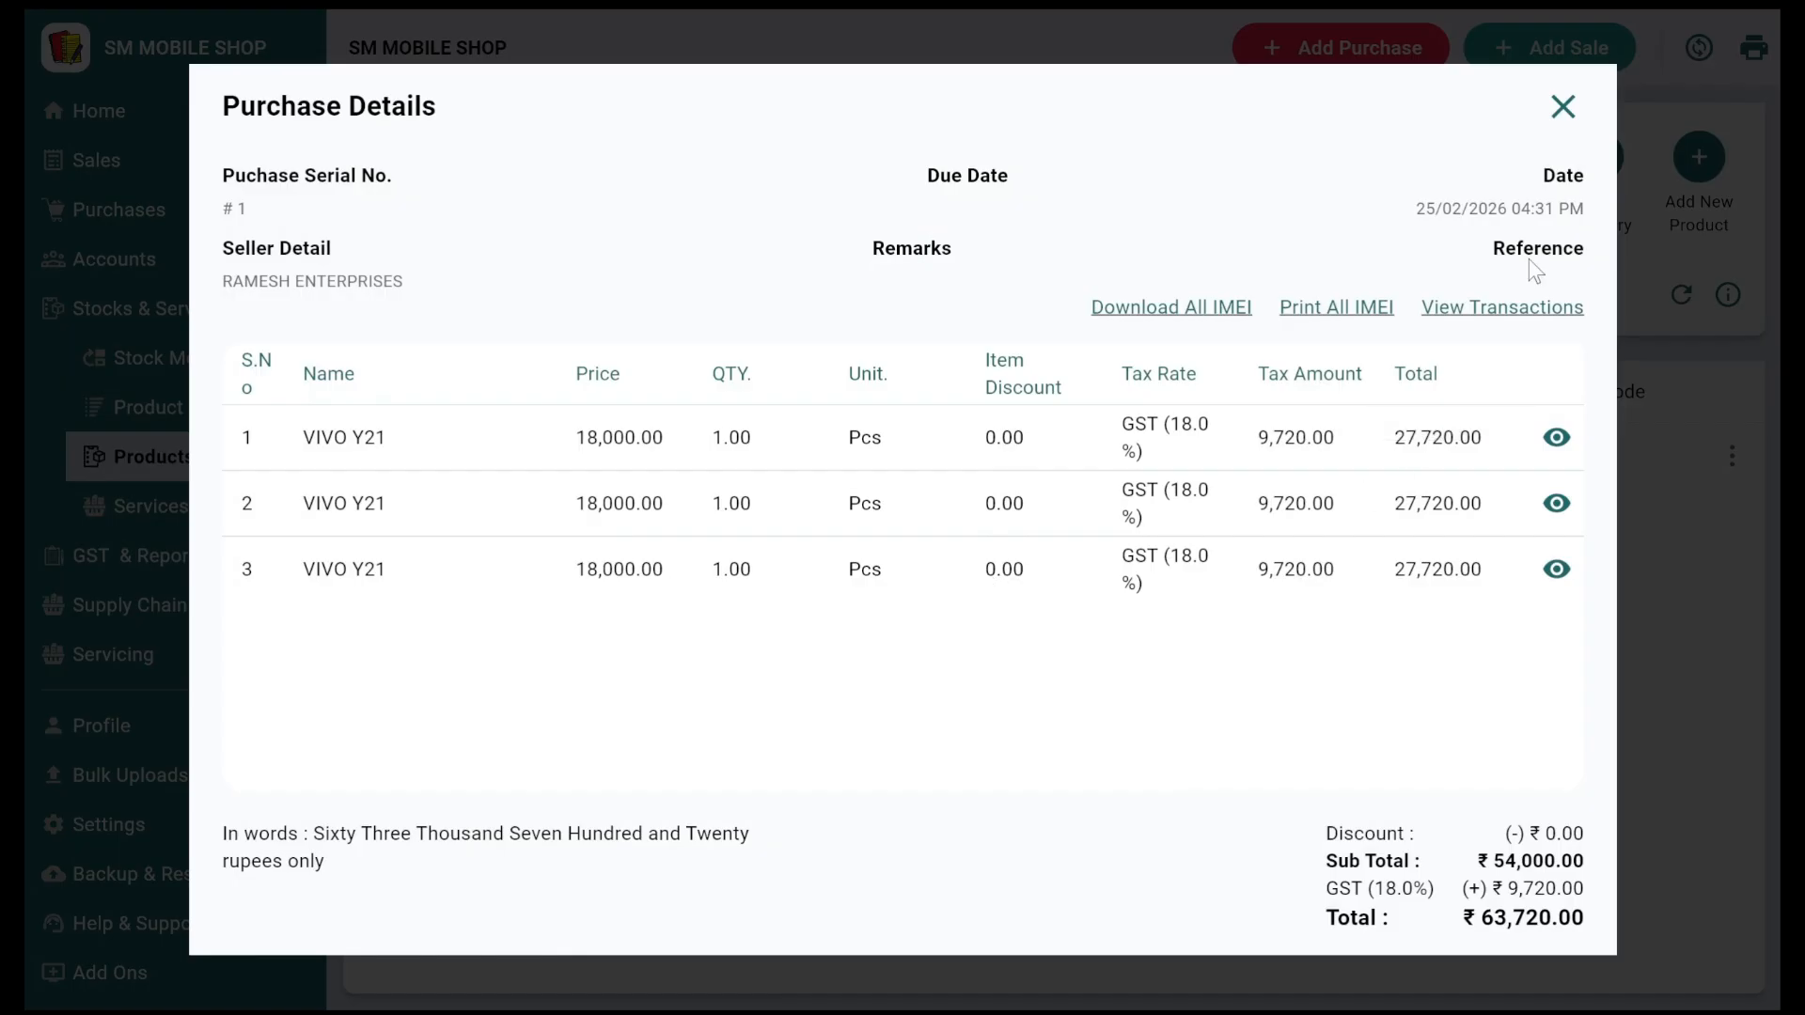
left_click(1561, 107)
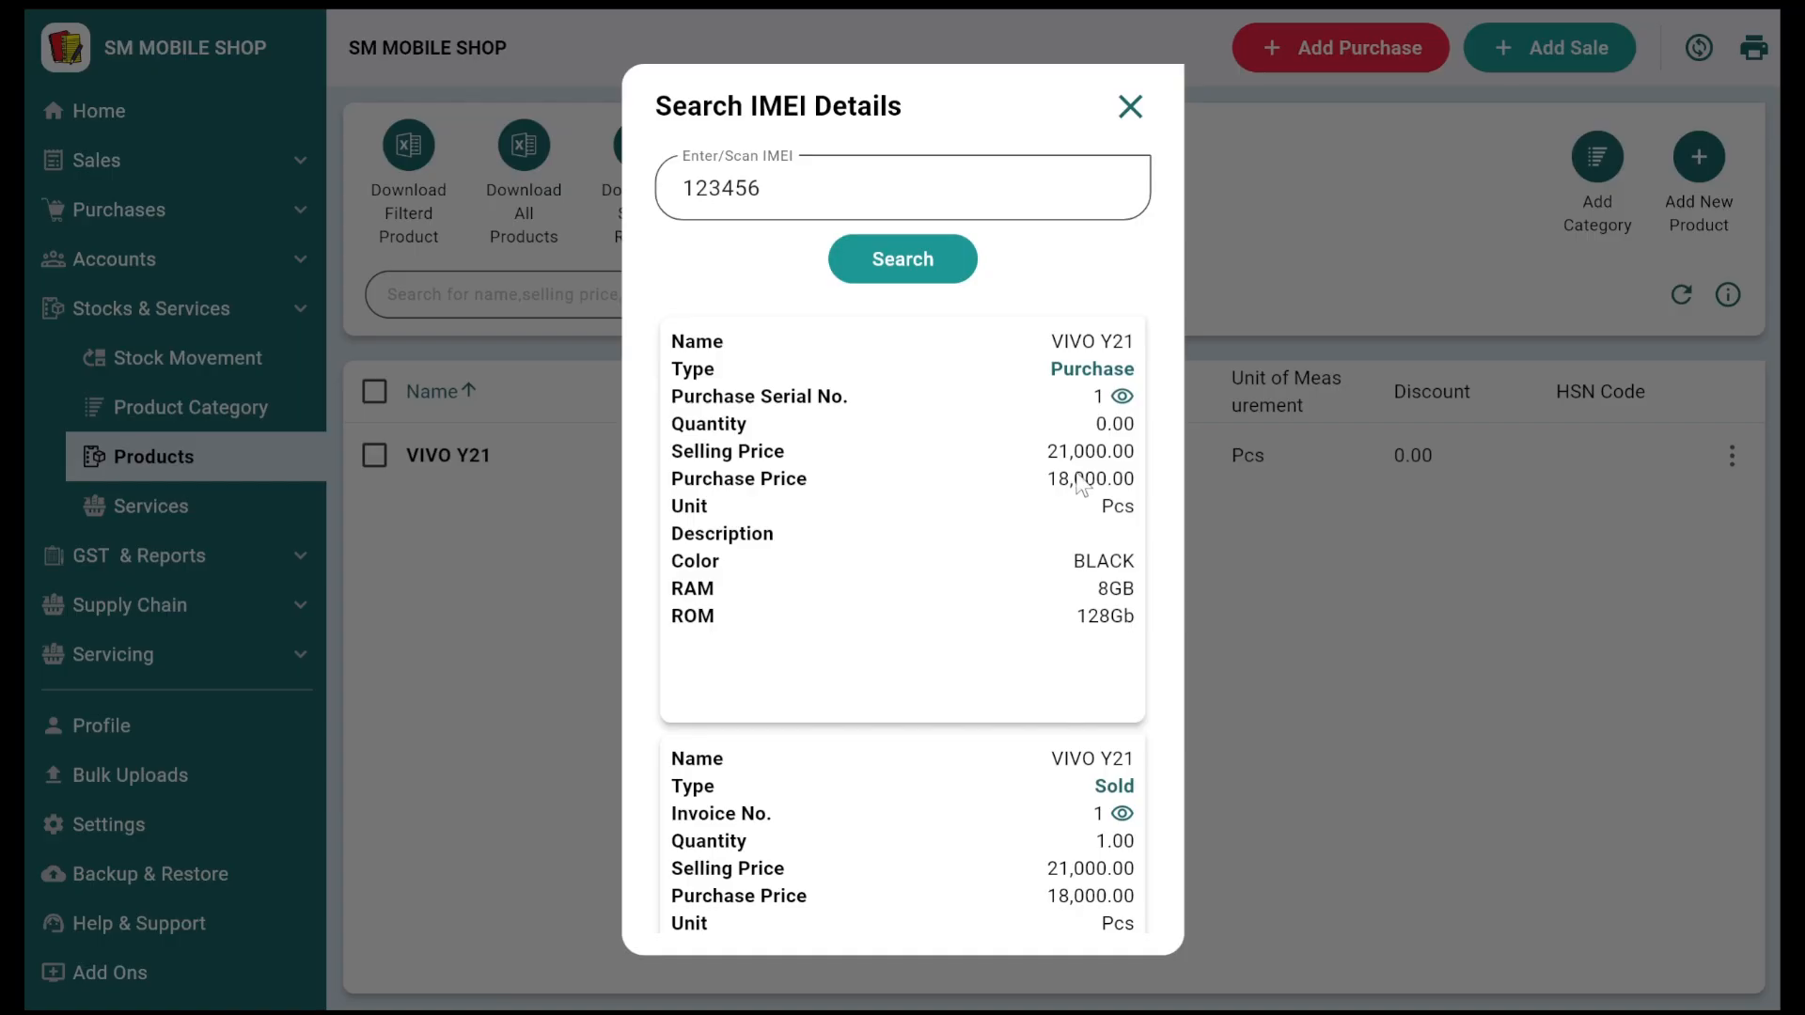
scroll(1098, 545, "down", 1)
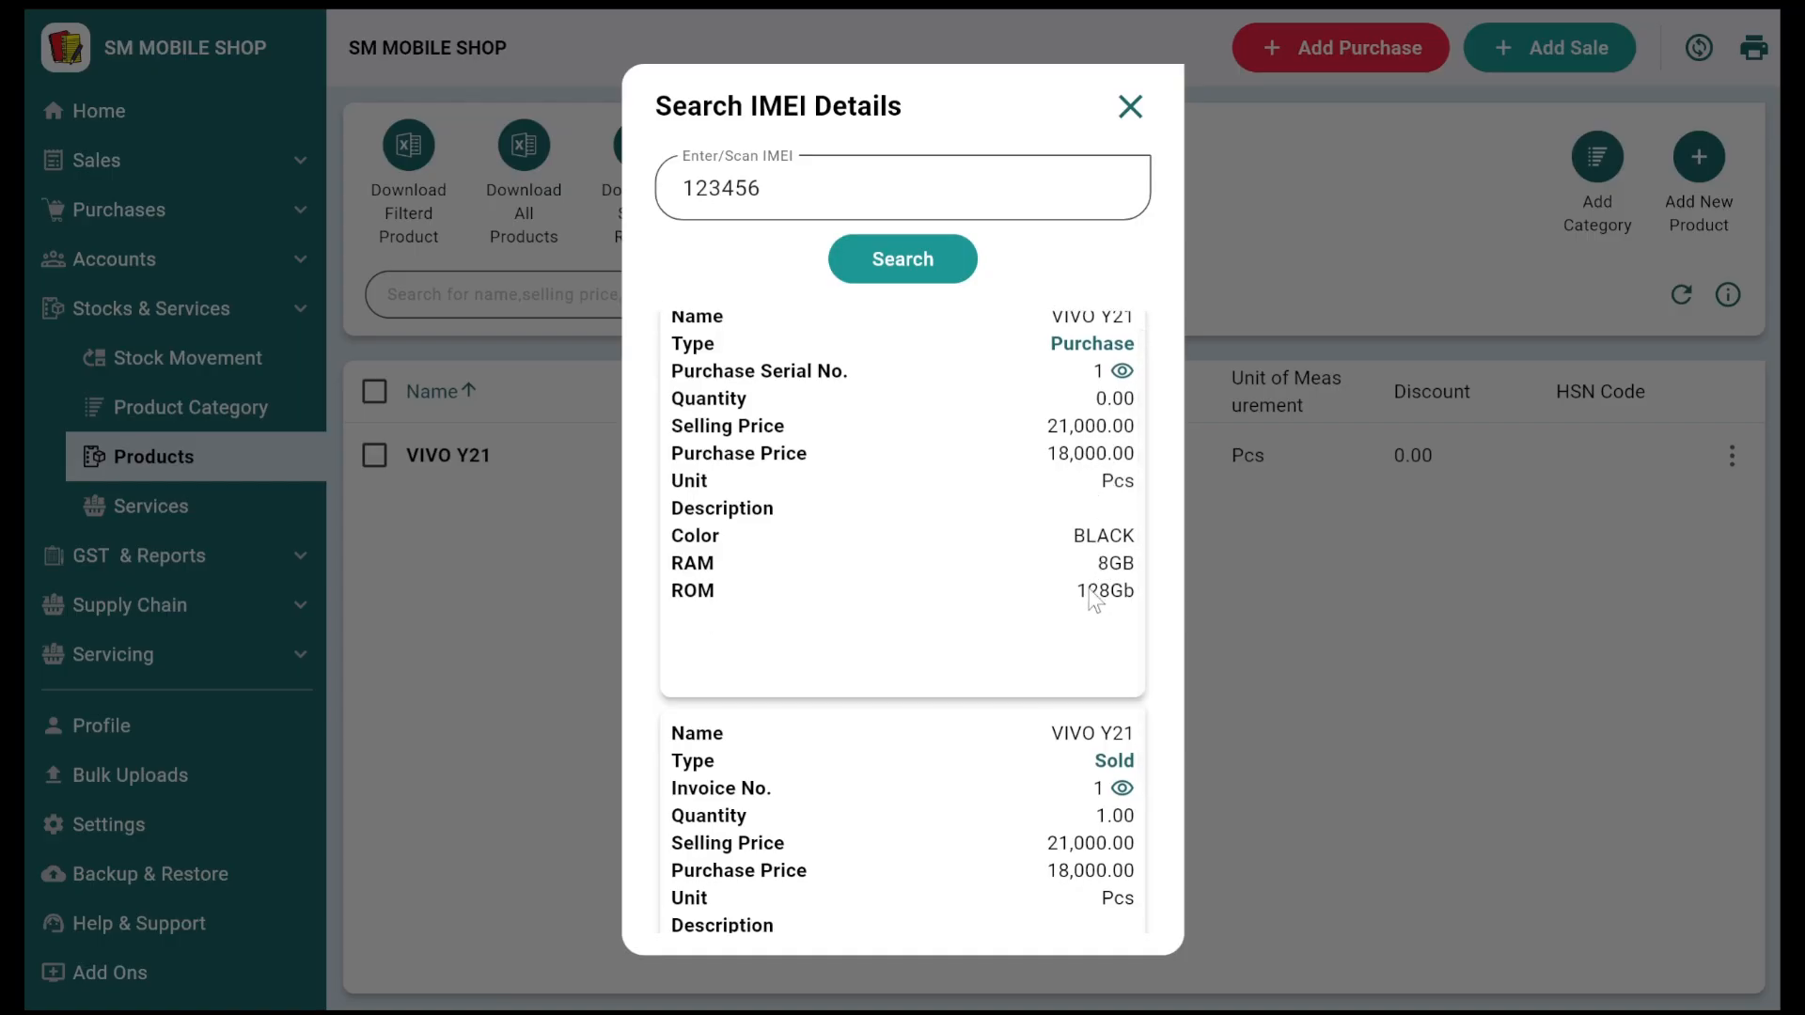
scroll(1093, 600, "down", 2)
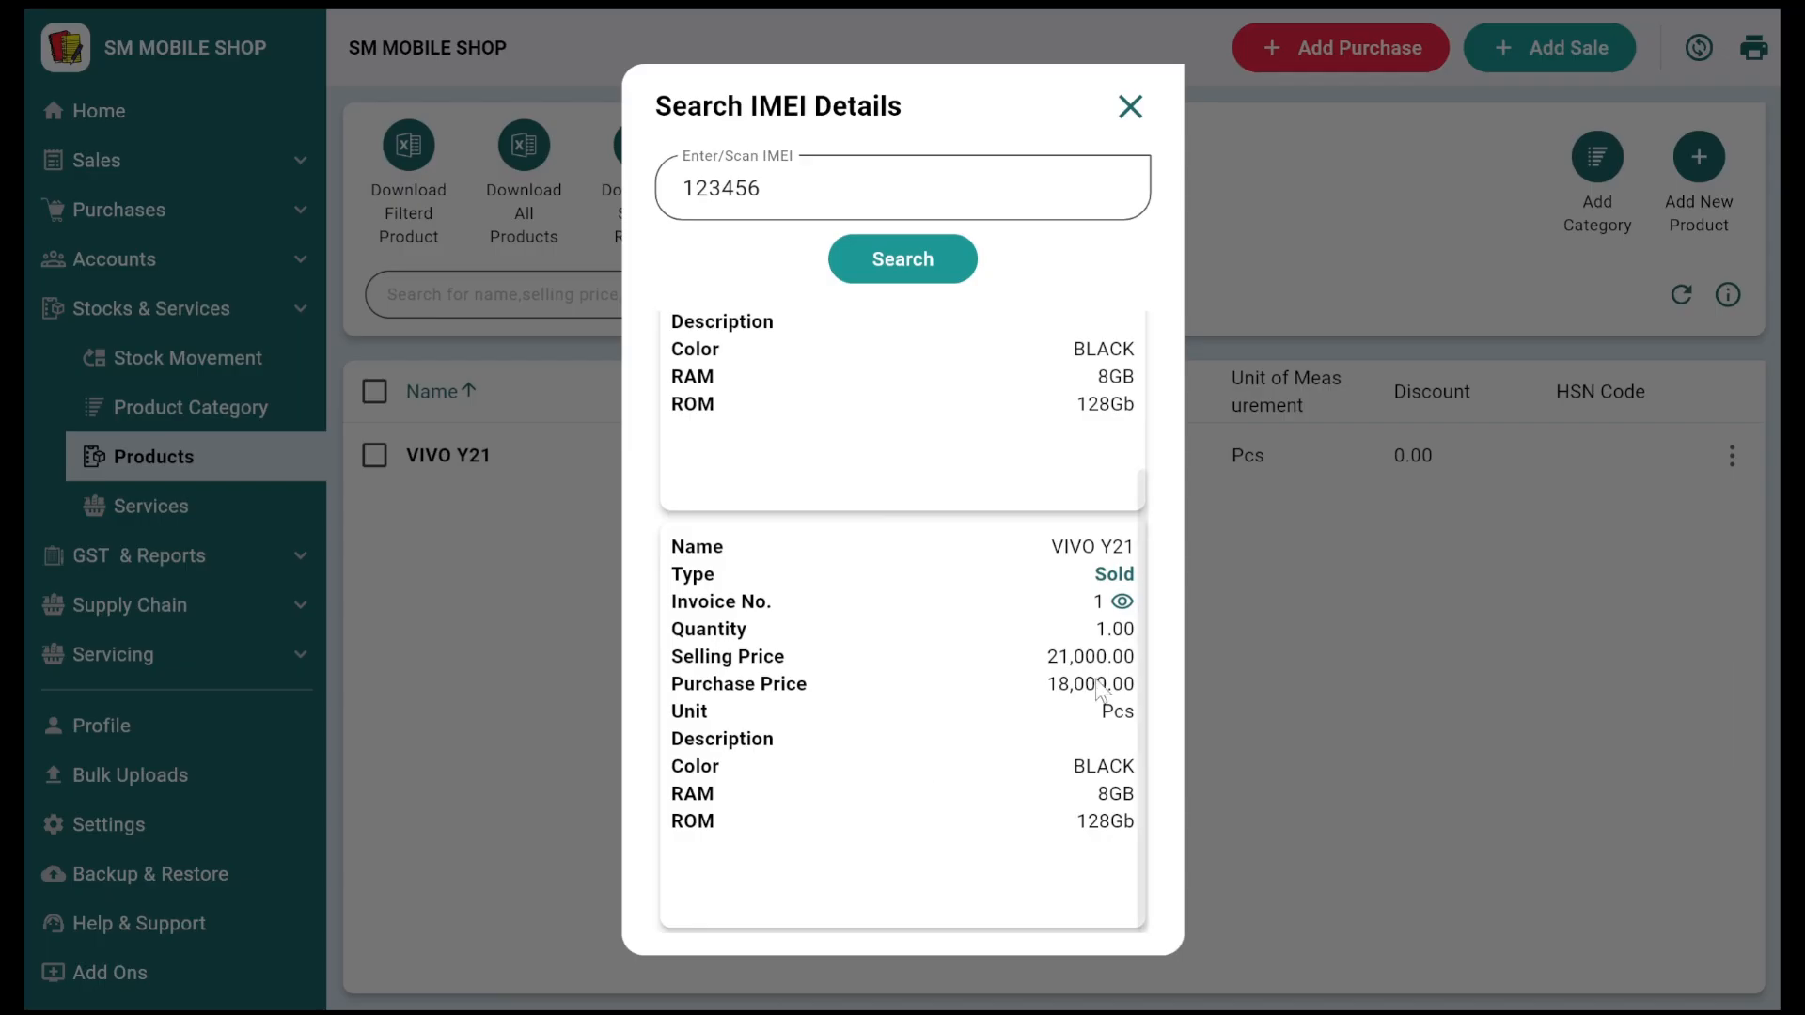
scroll(1099, 689, "up", 1)
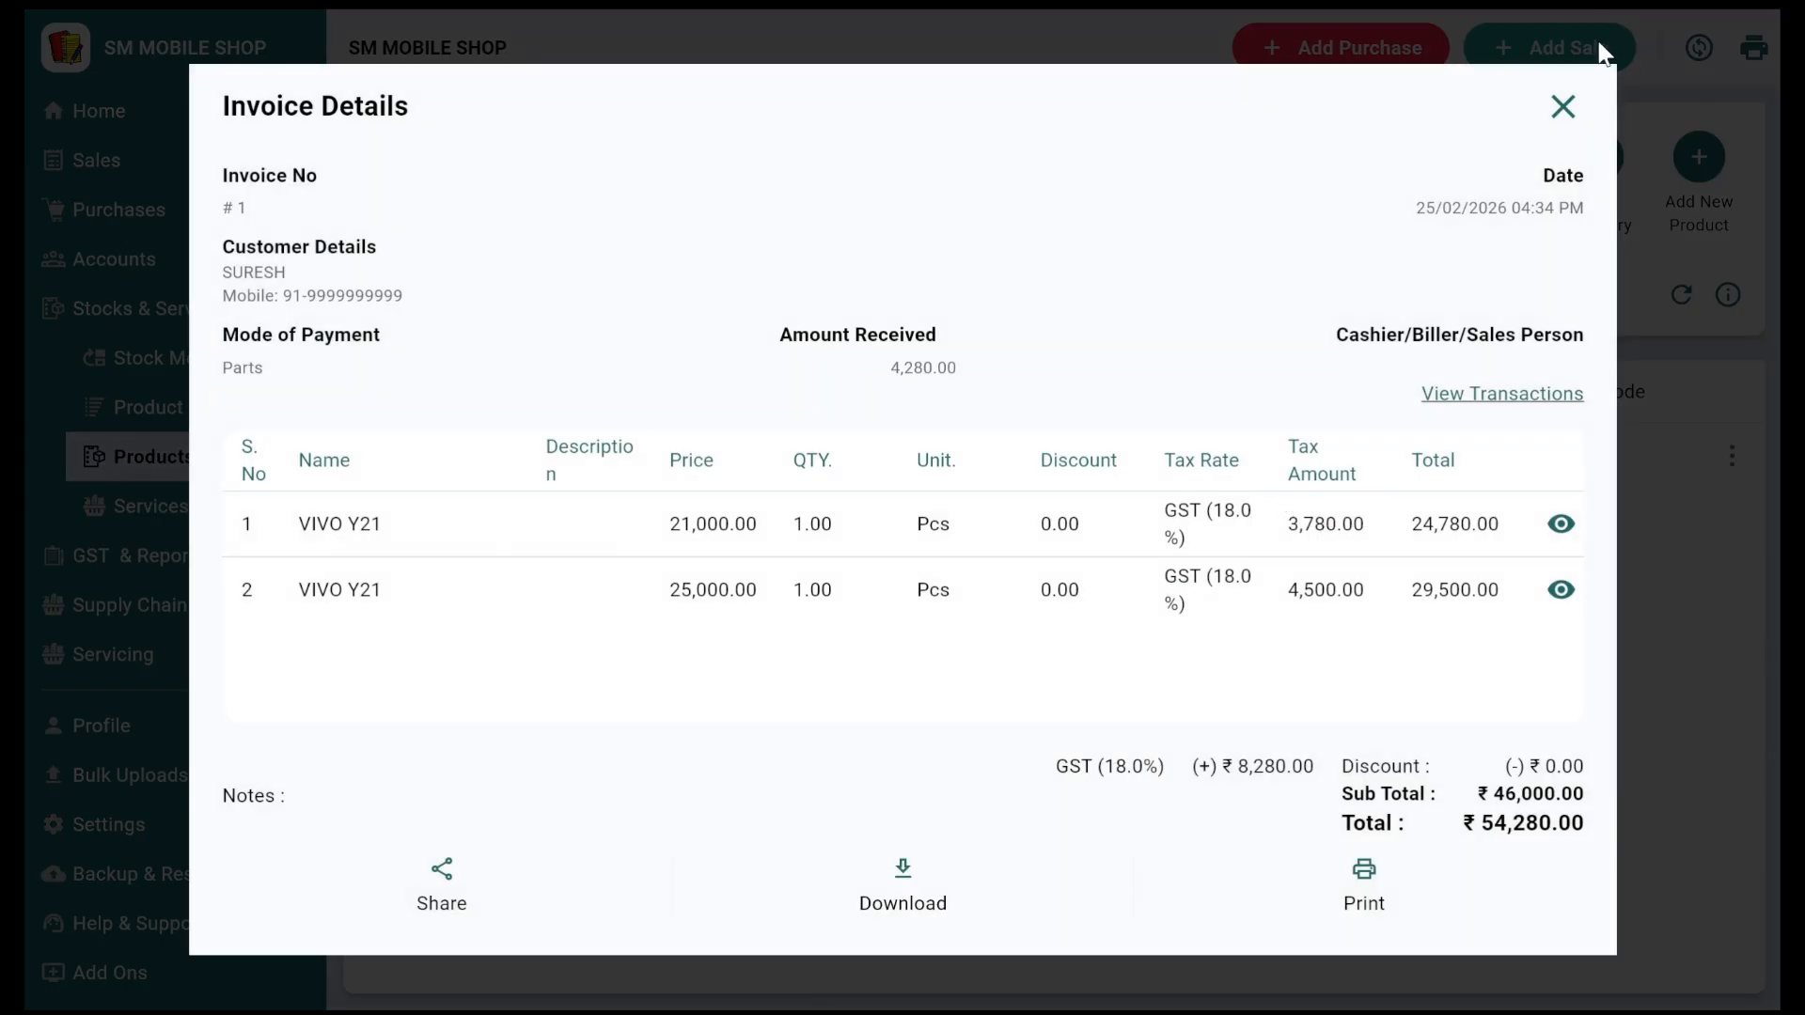
left_click(1579, 108)
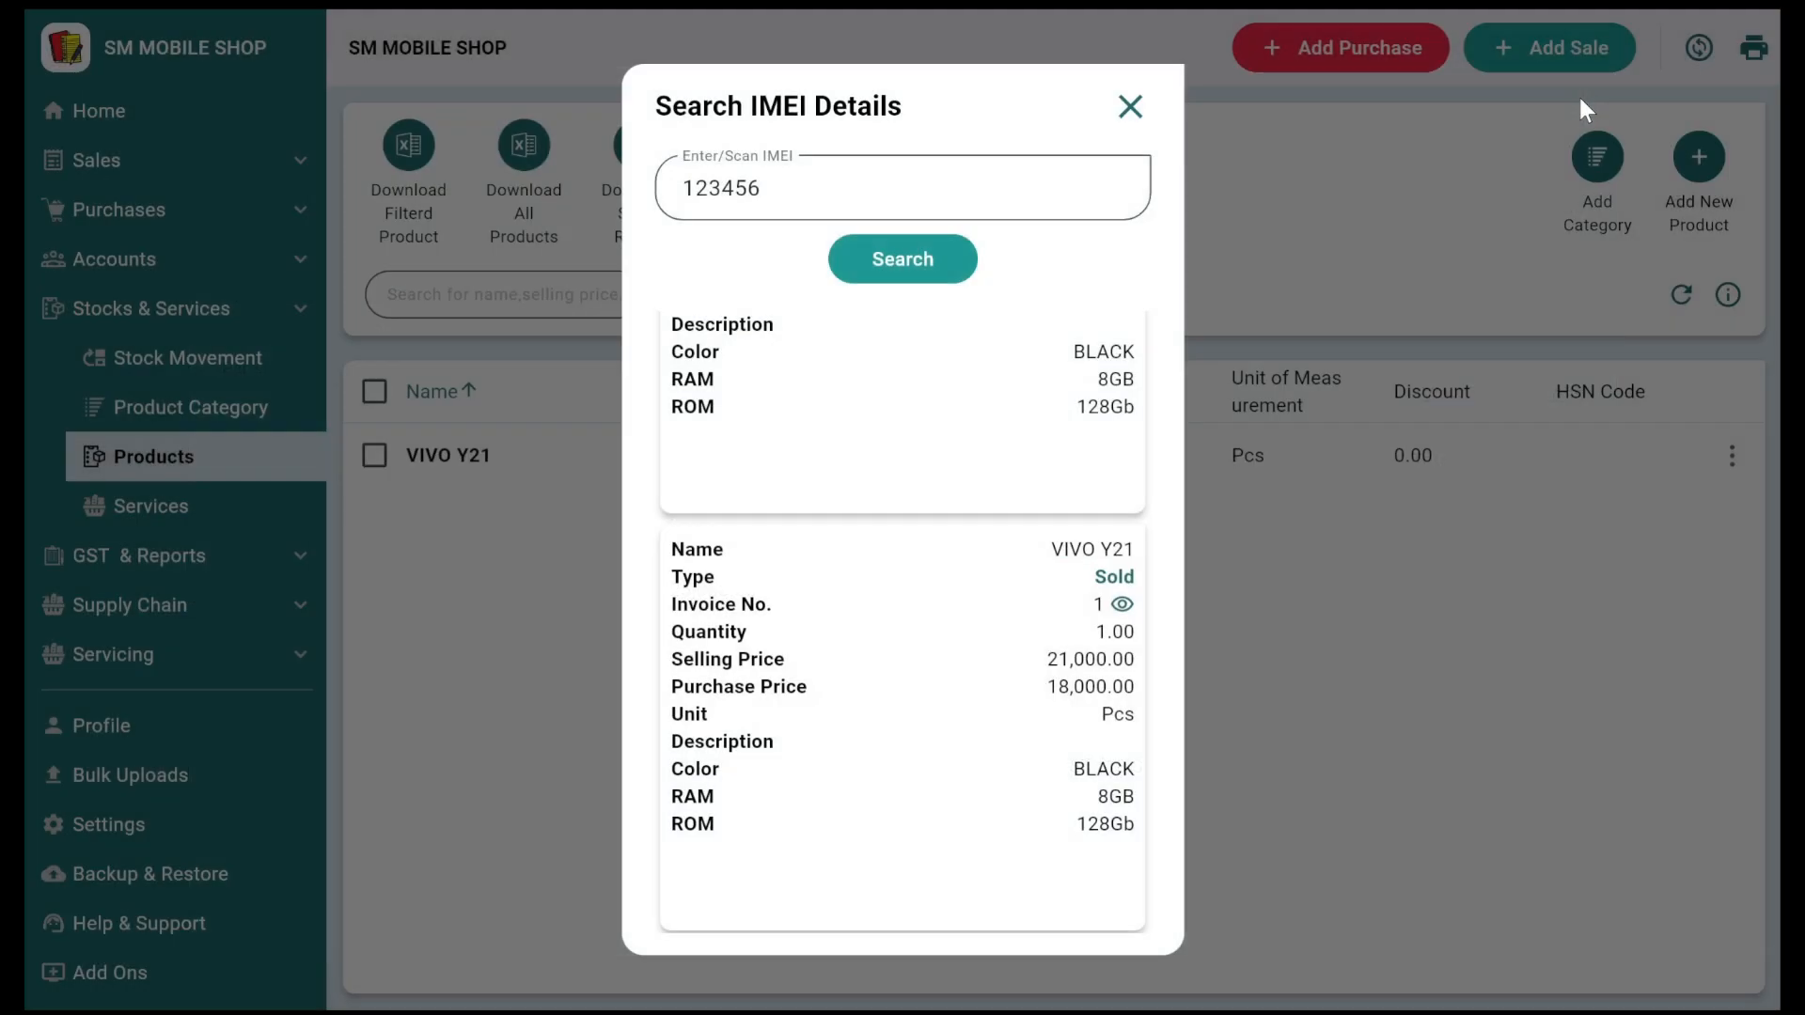
left_click(1127, 111)
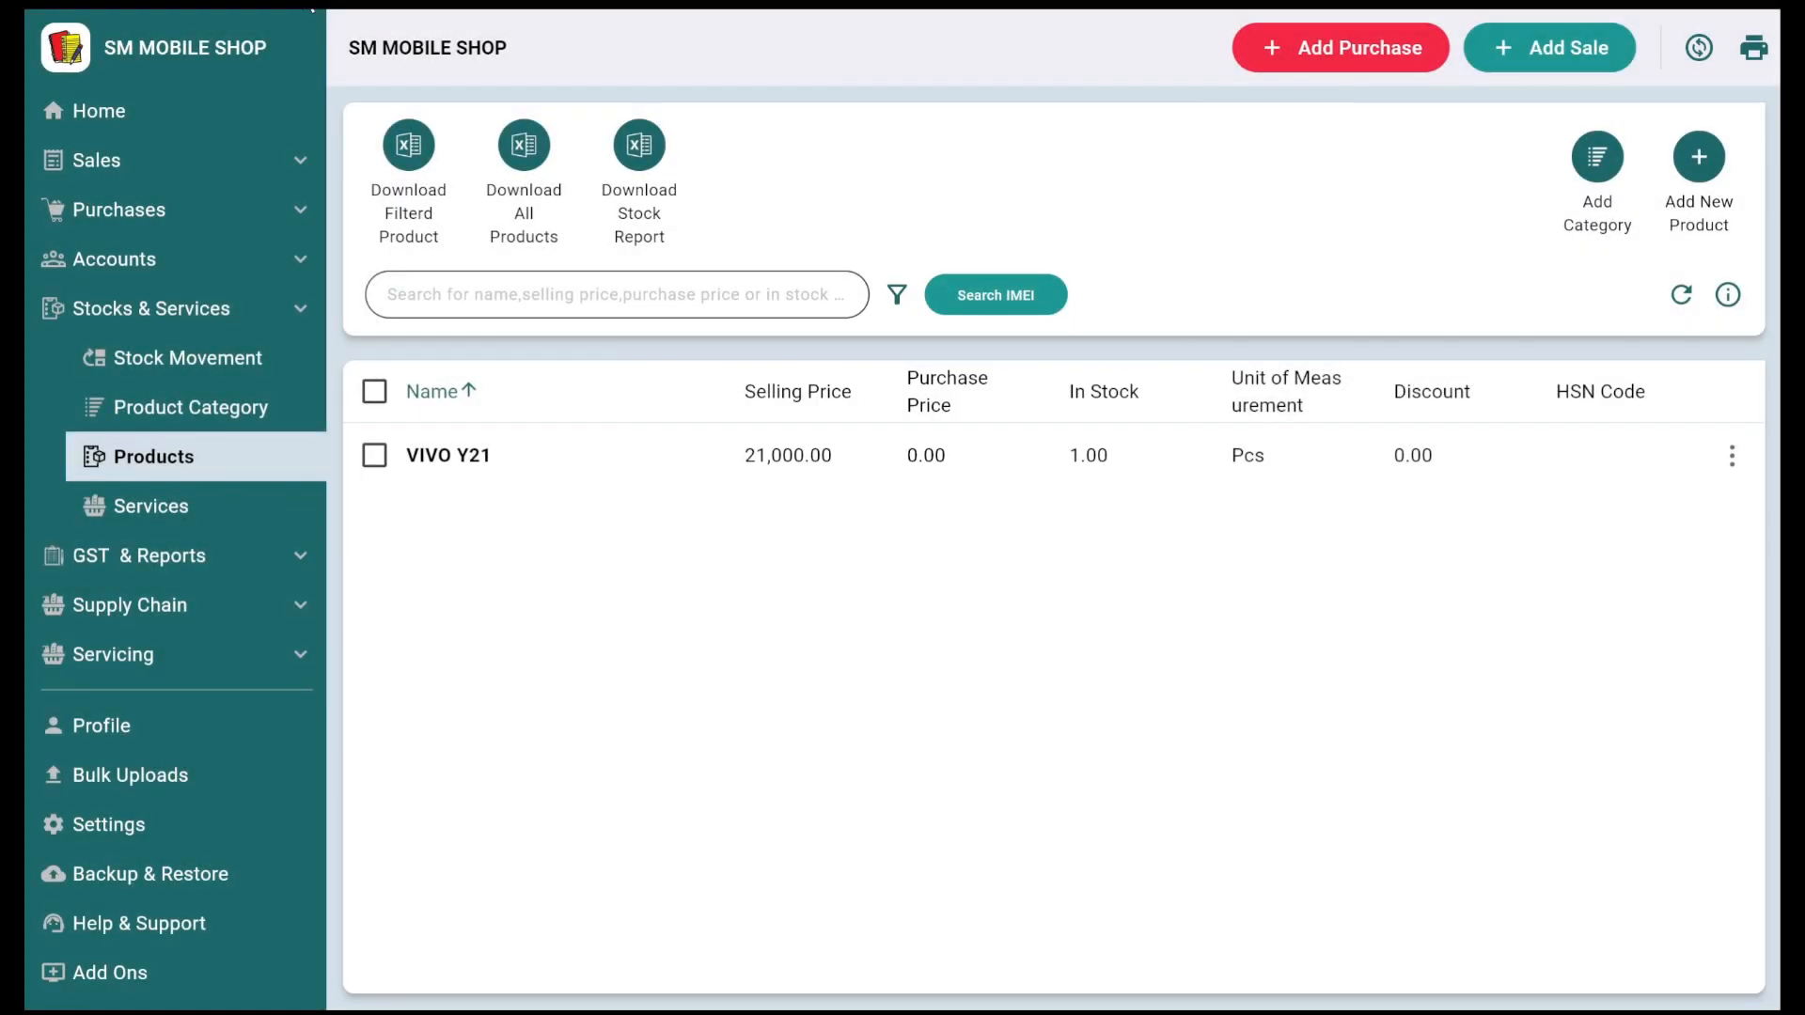
left_click(139, 107)
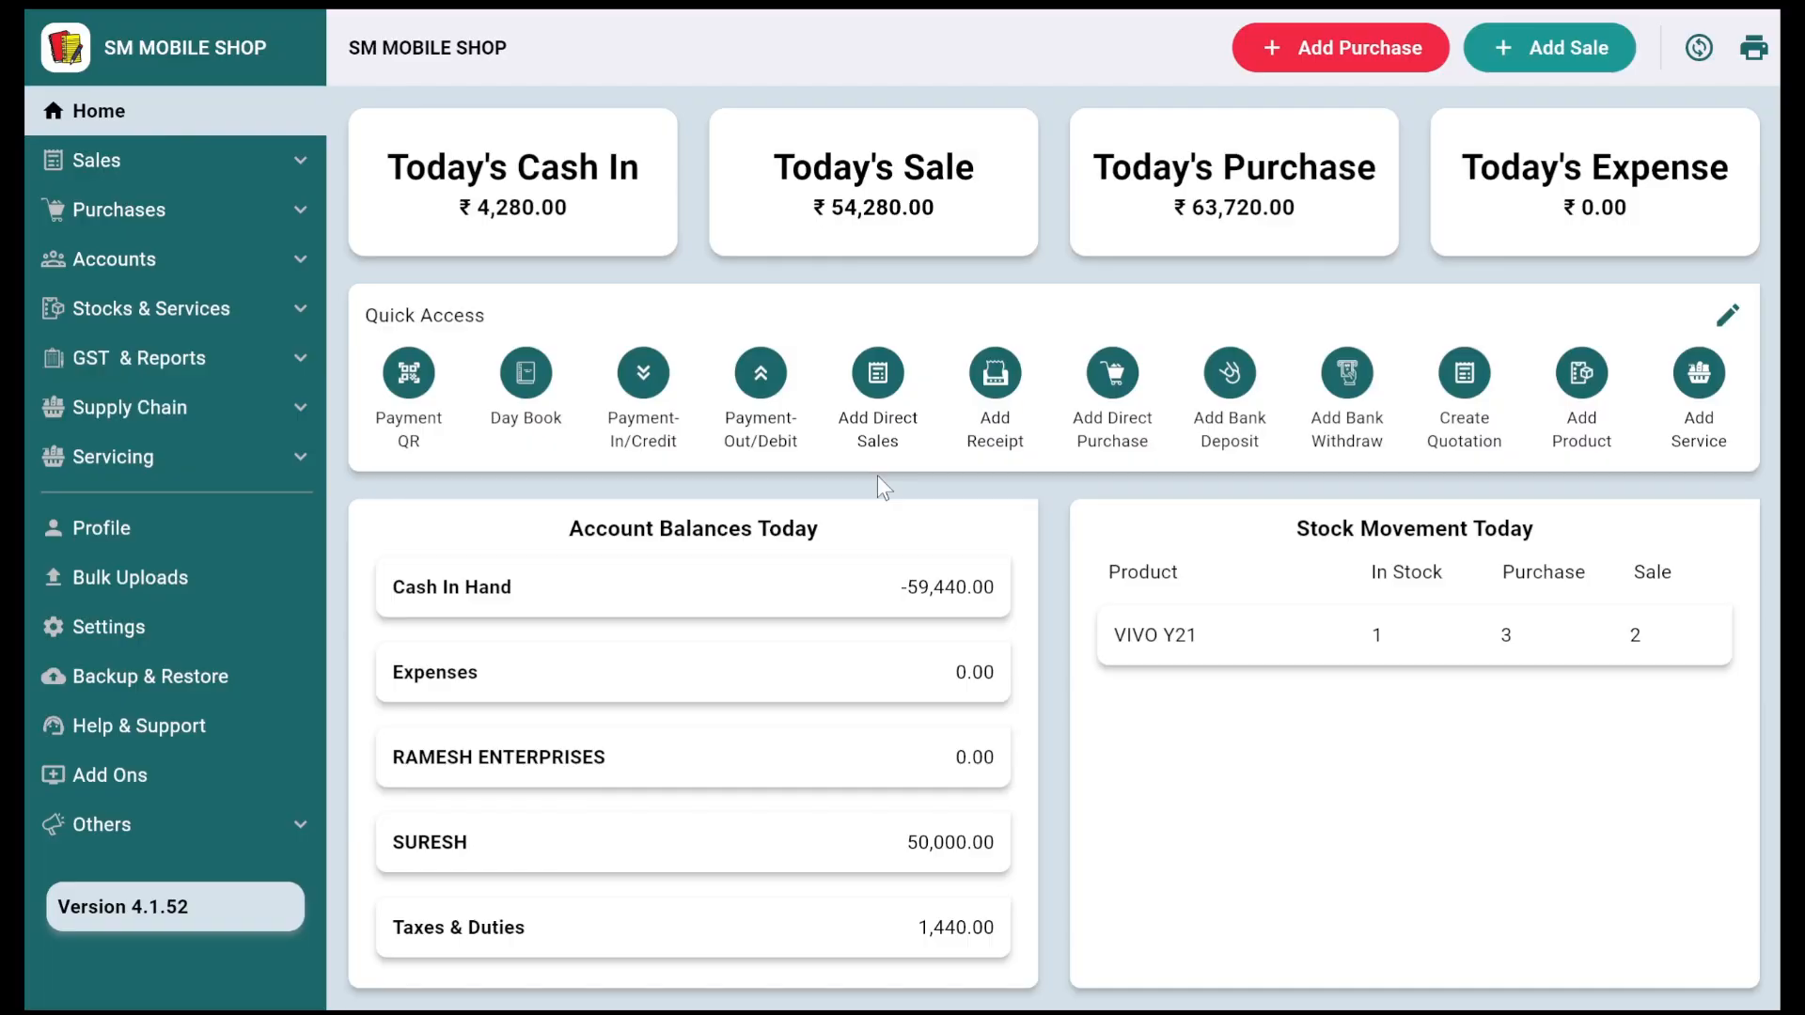
Step: Add a ₹20,000 receipt for the customer's account, view it, then return to the dashboard
left_click(1025, 387)
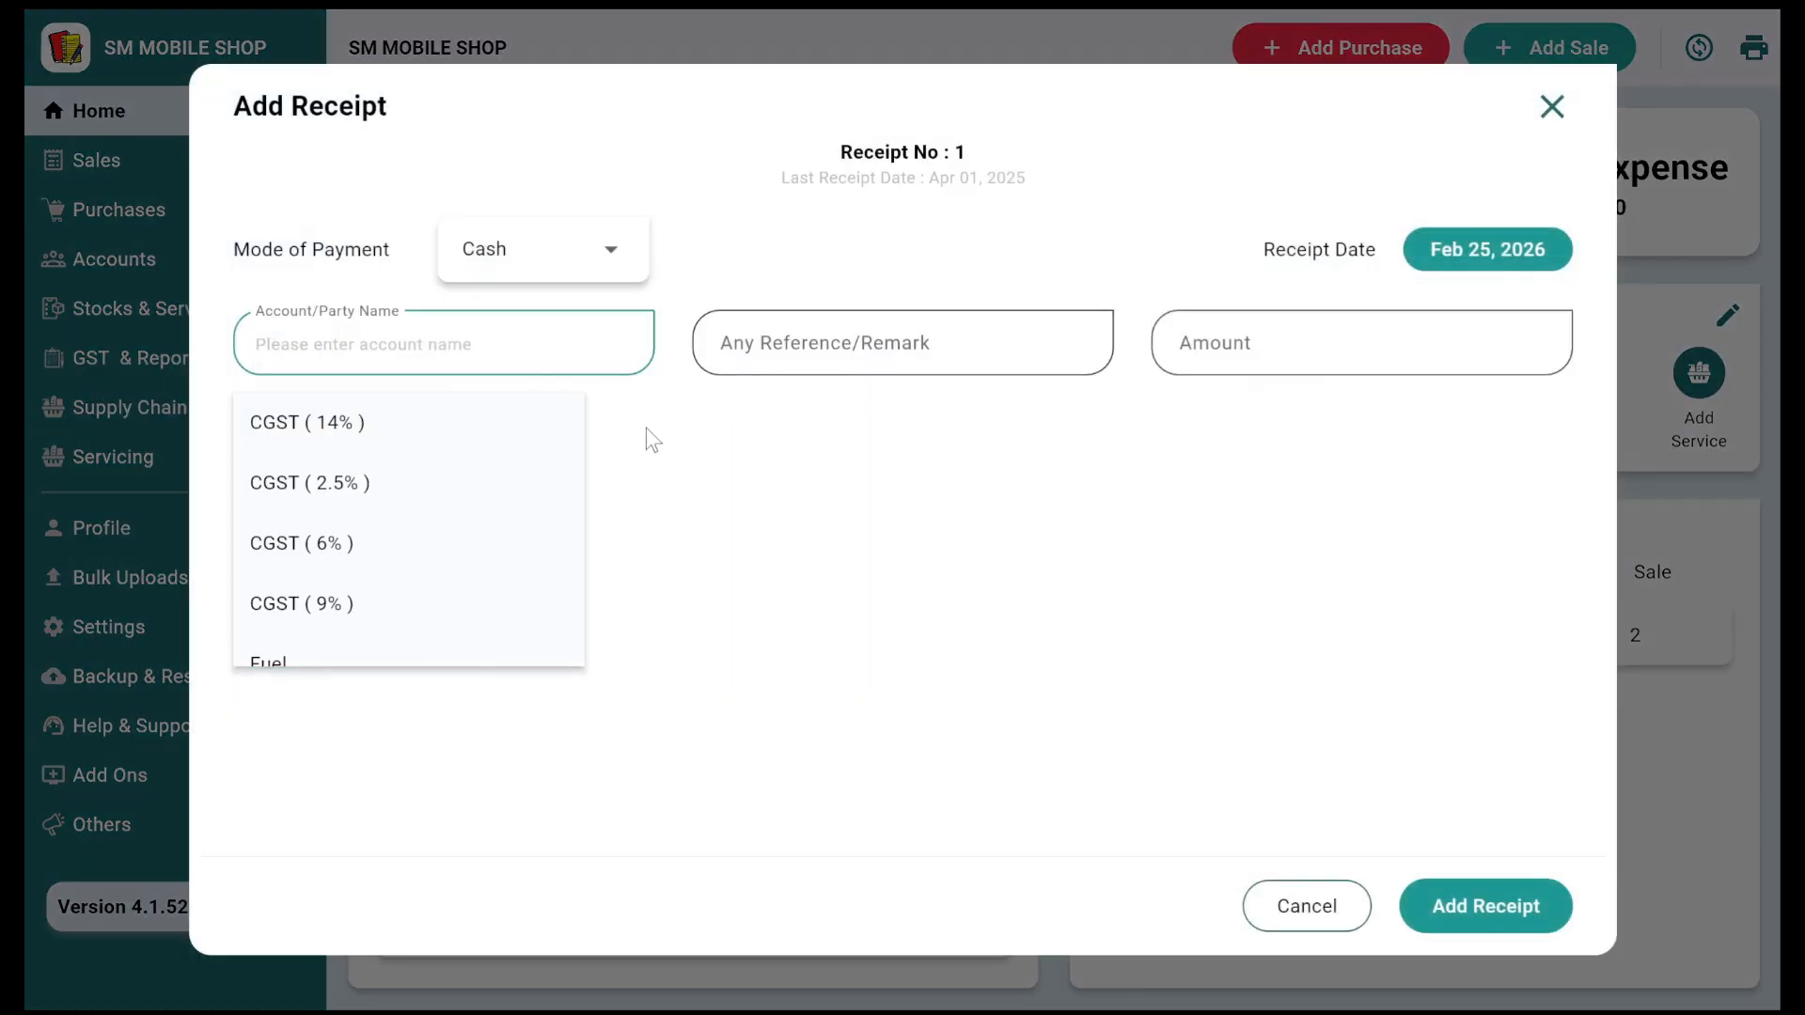
type("su")
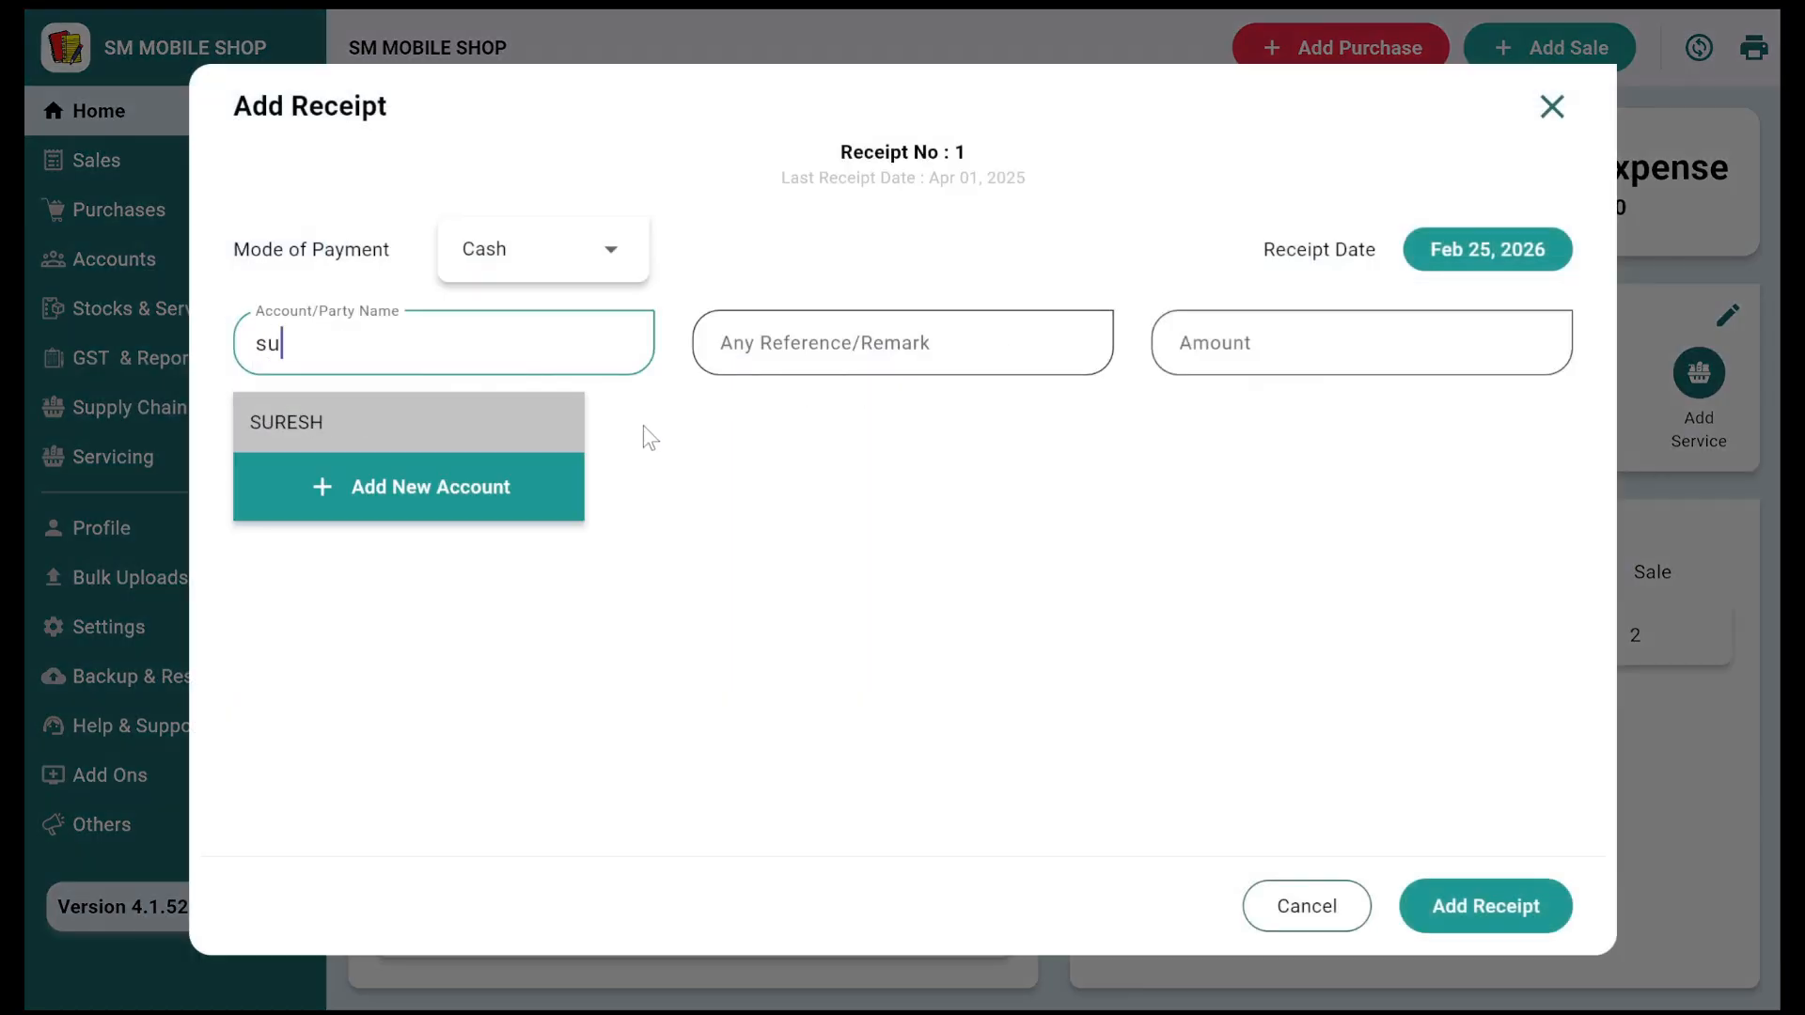
key("Return")
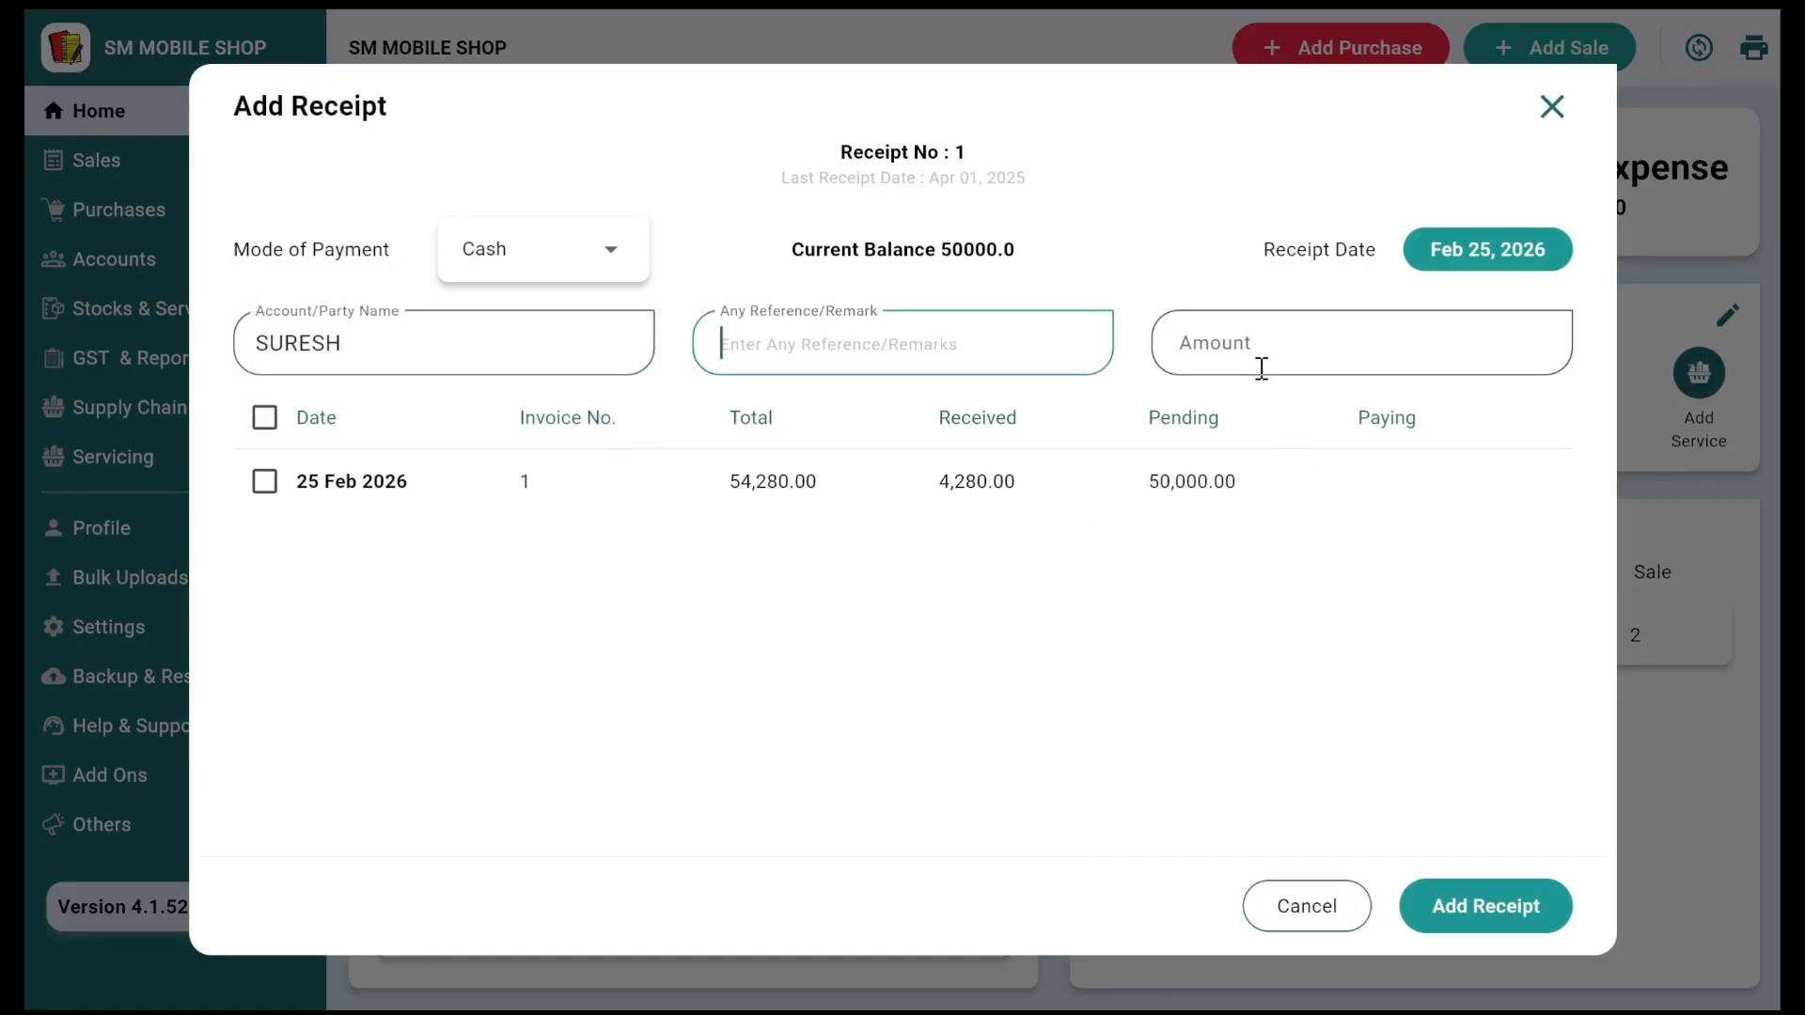
left_click(1223, 355)
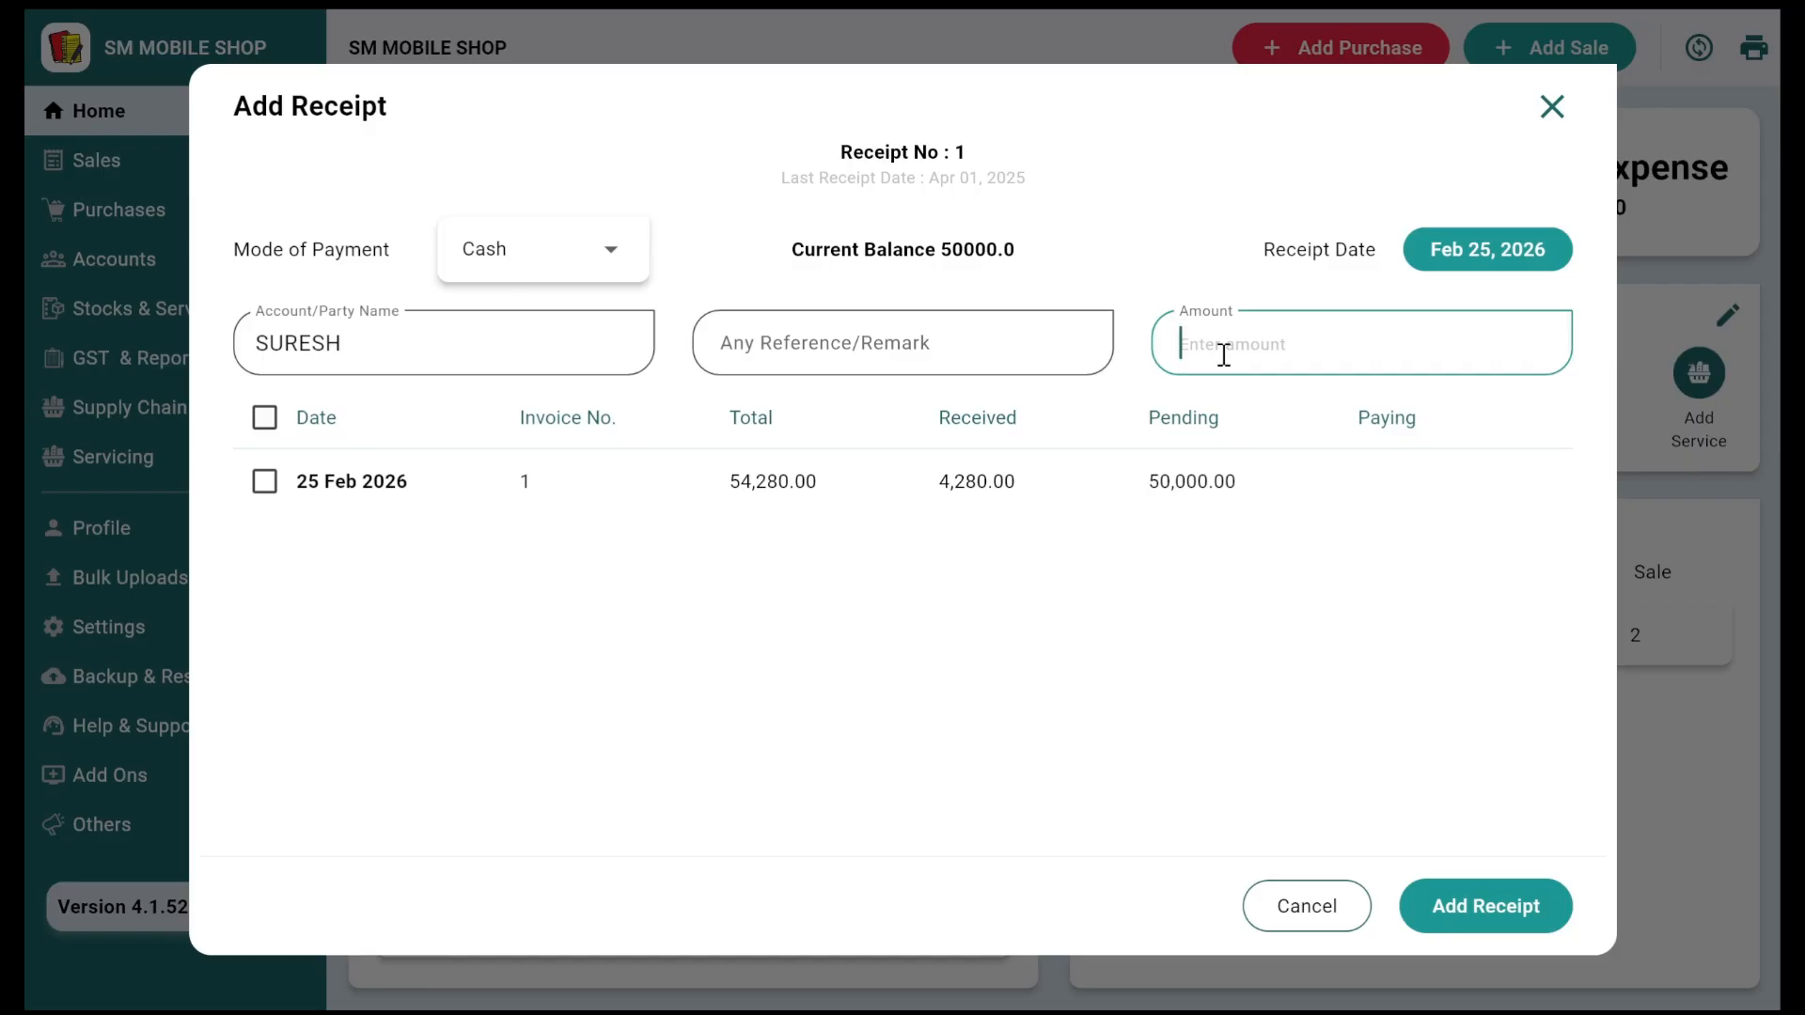
type("20000")
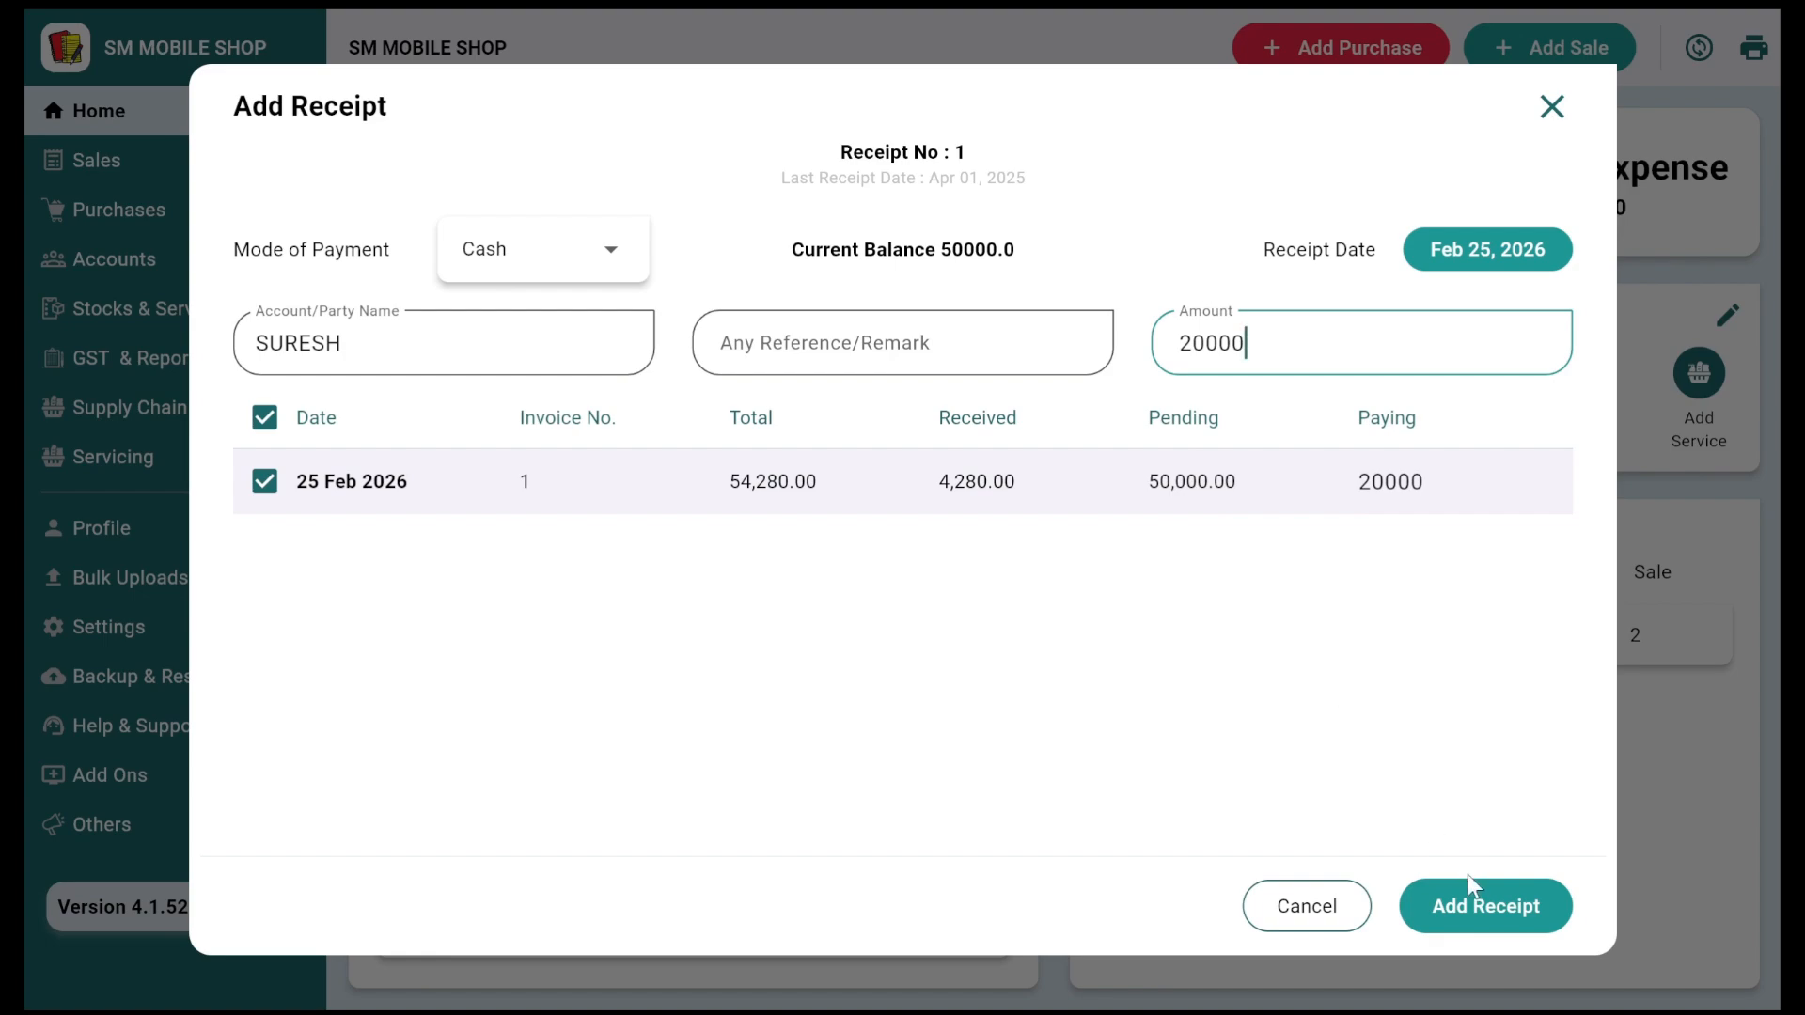
left_click(1473, 910)
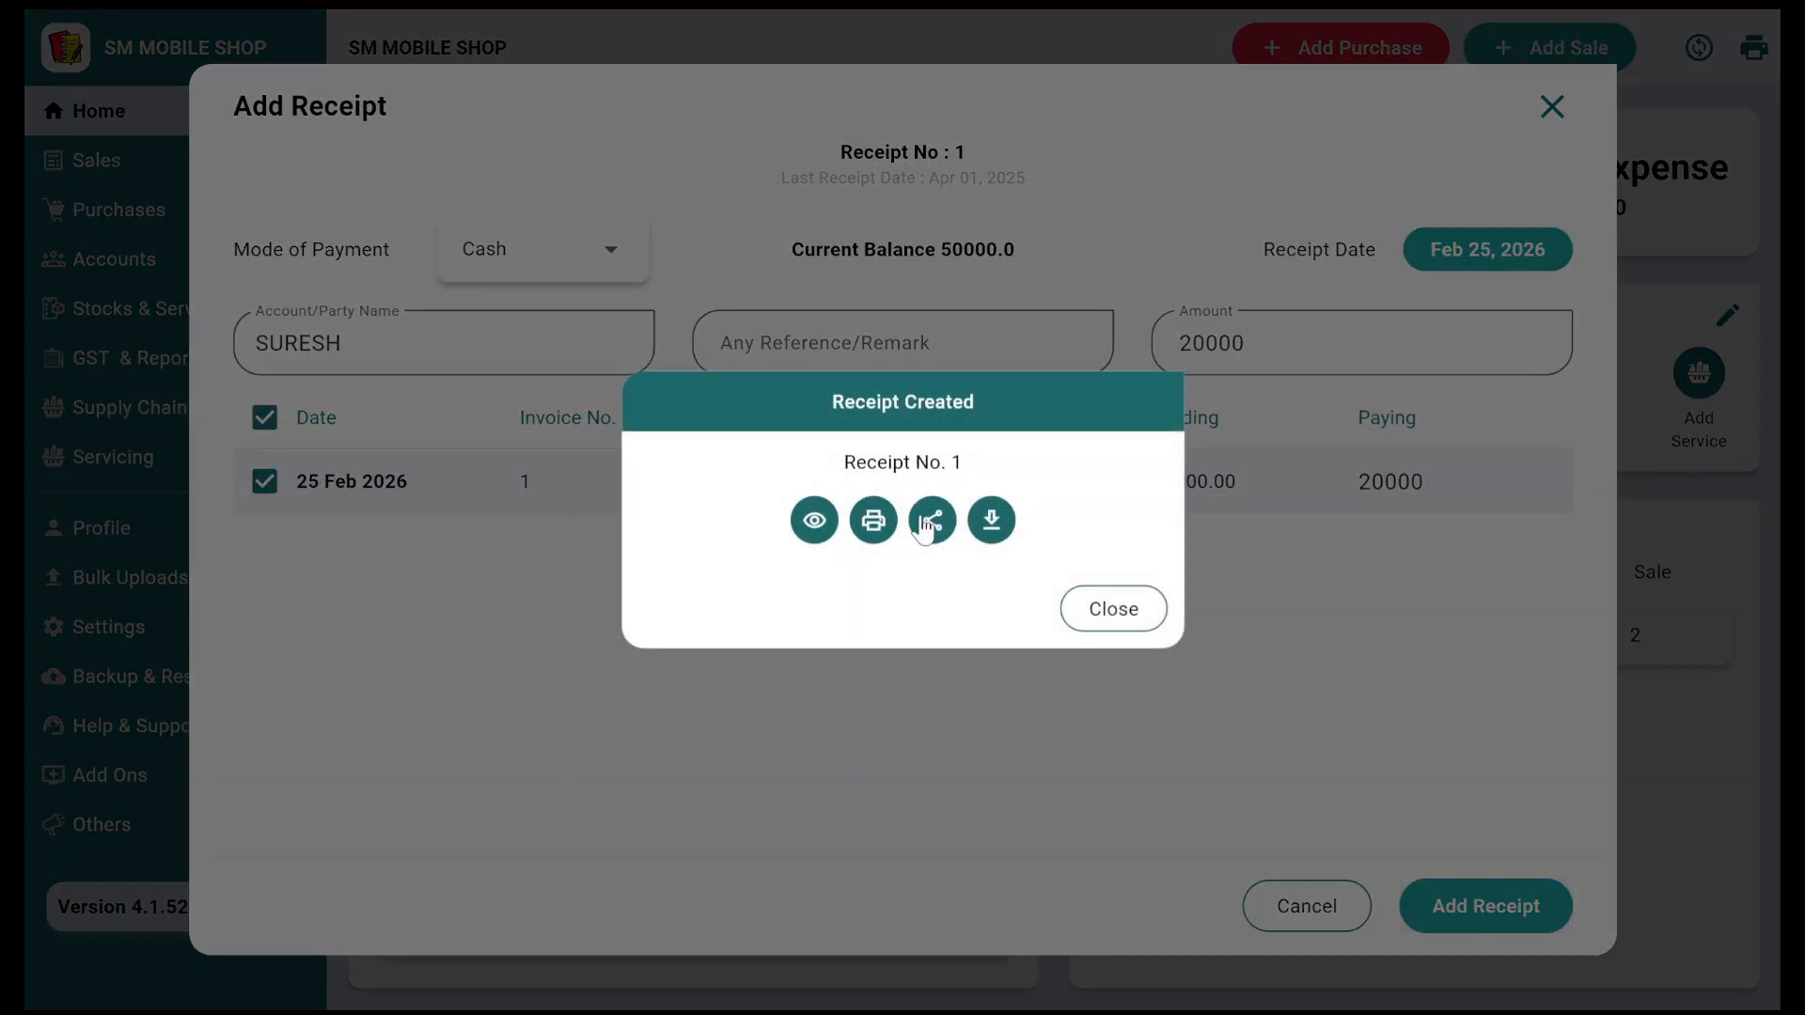
left_click(814, 520)
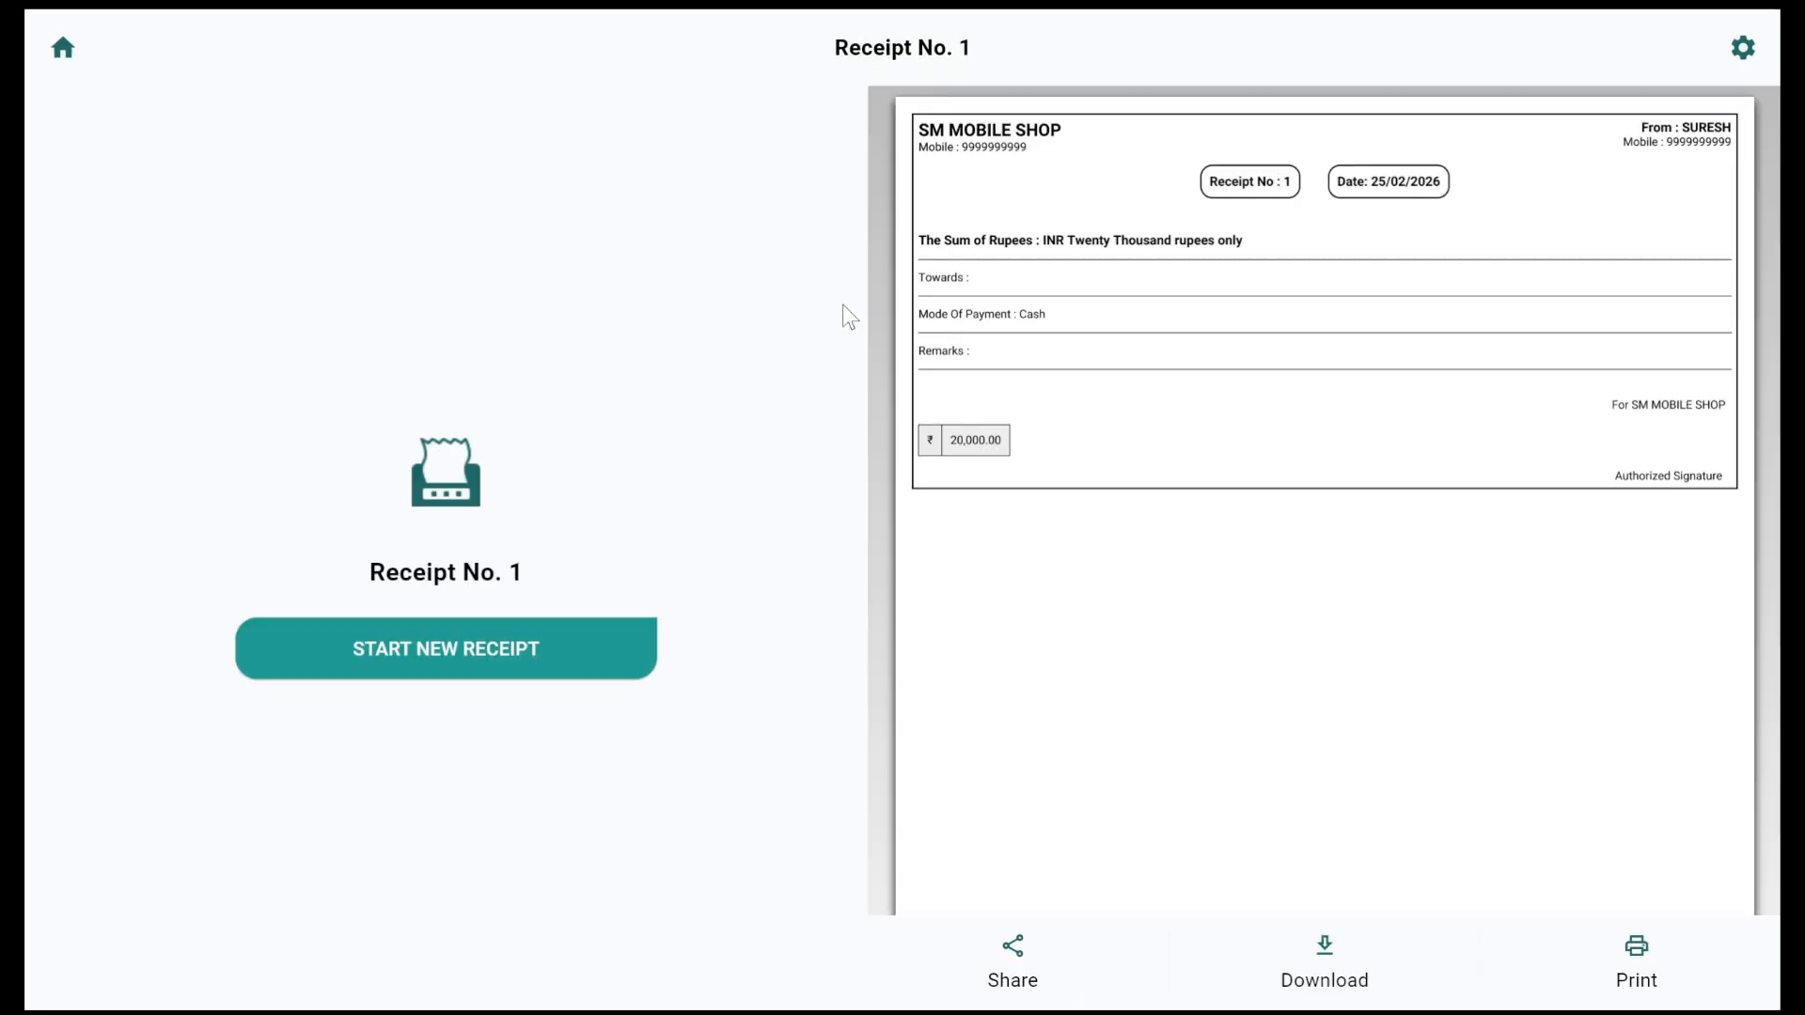
left_click(356, 673)
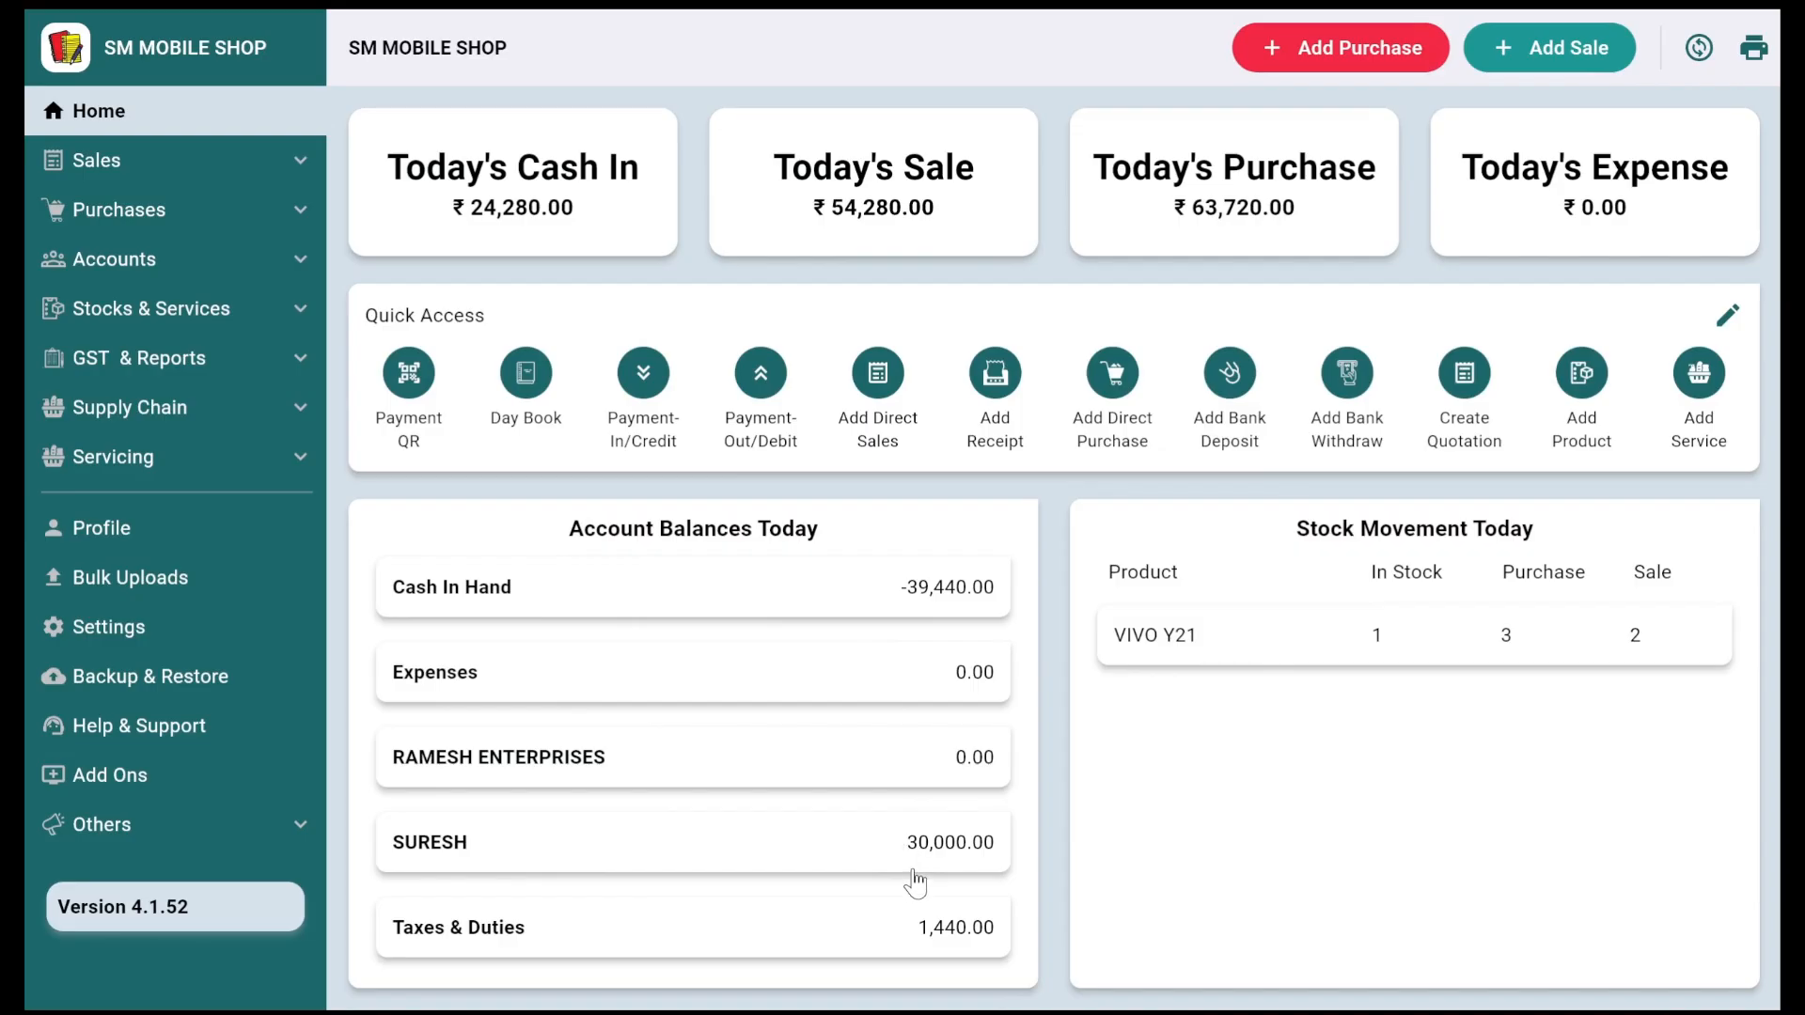
Step: From All Accounts, view the customer's ledger, then Cash In Hand, then the Day Book
left_click(117, 274)
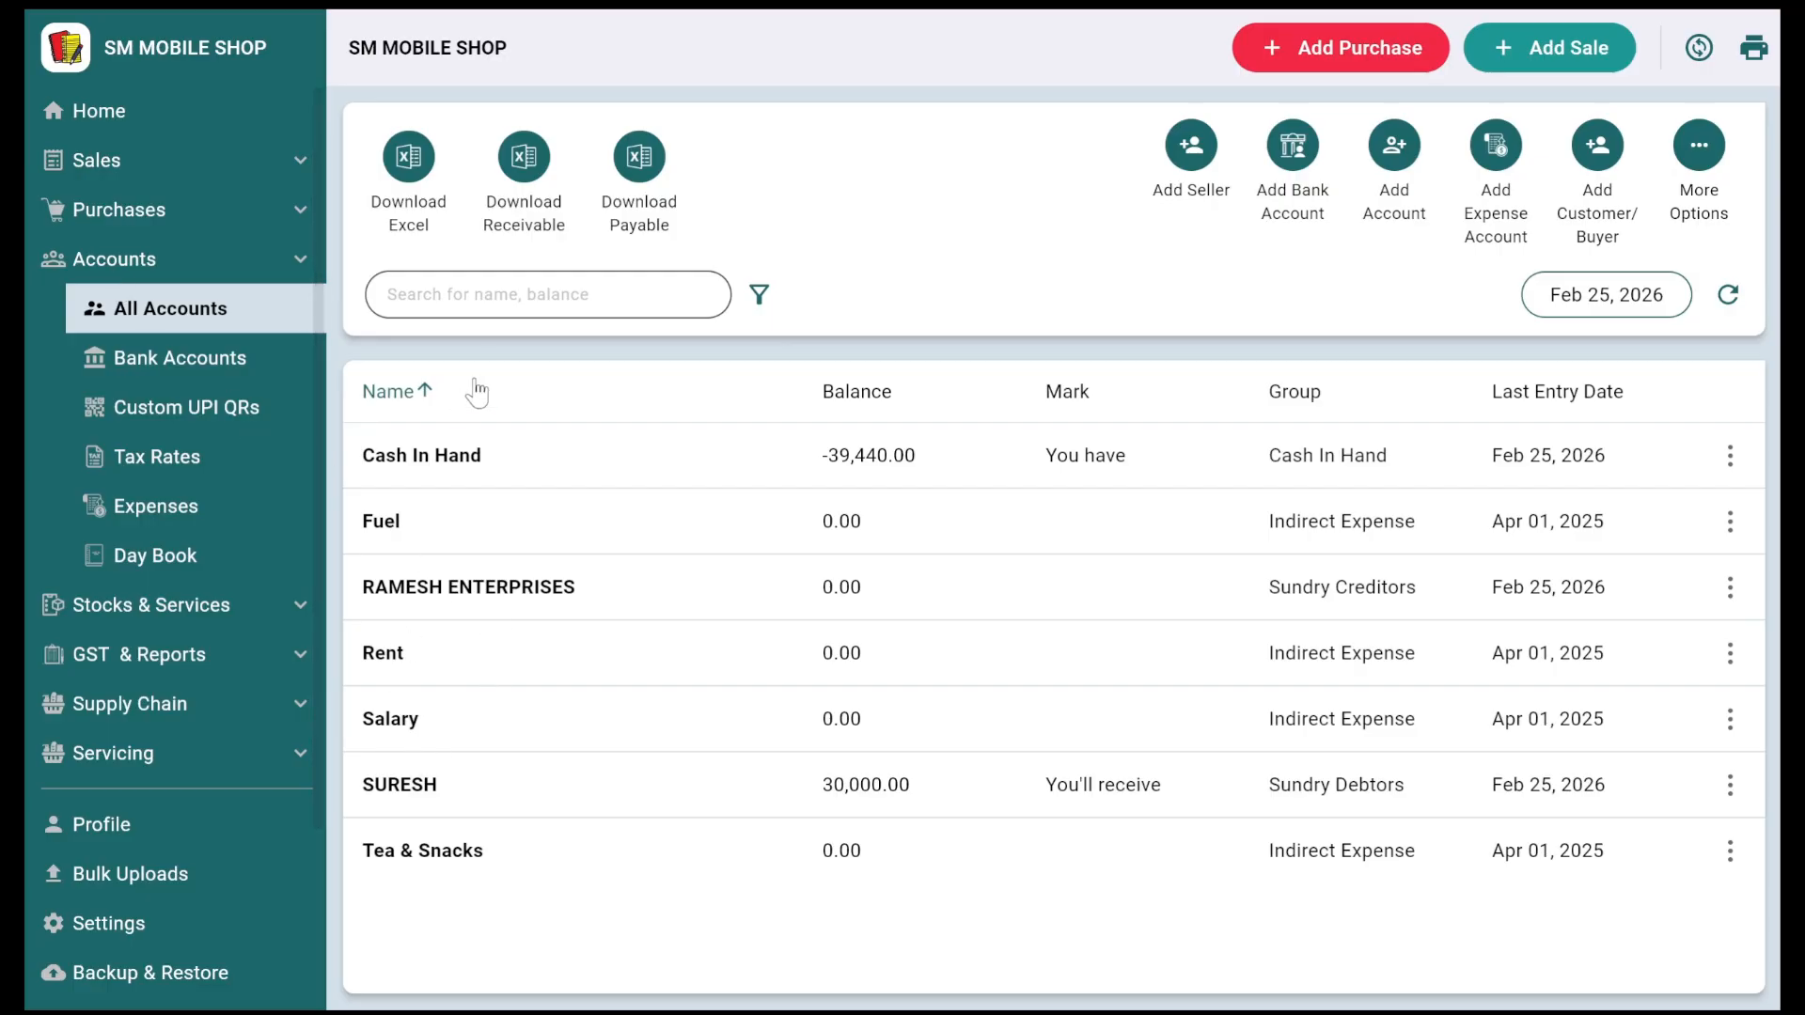
left_click(783, 799)
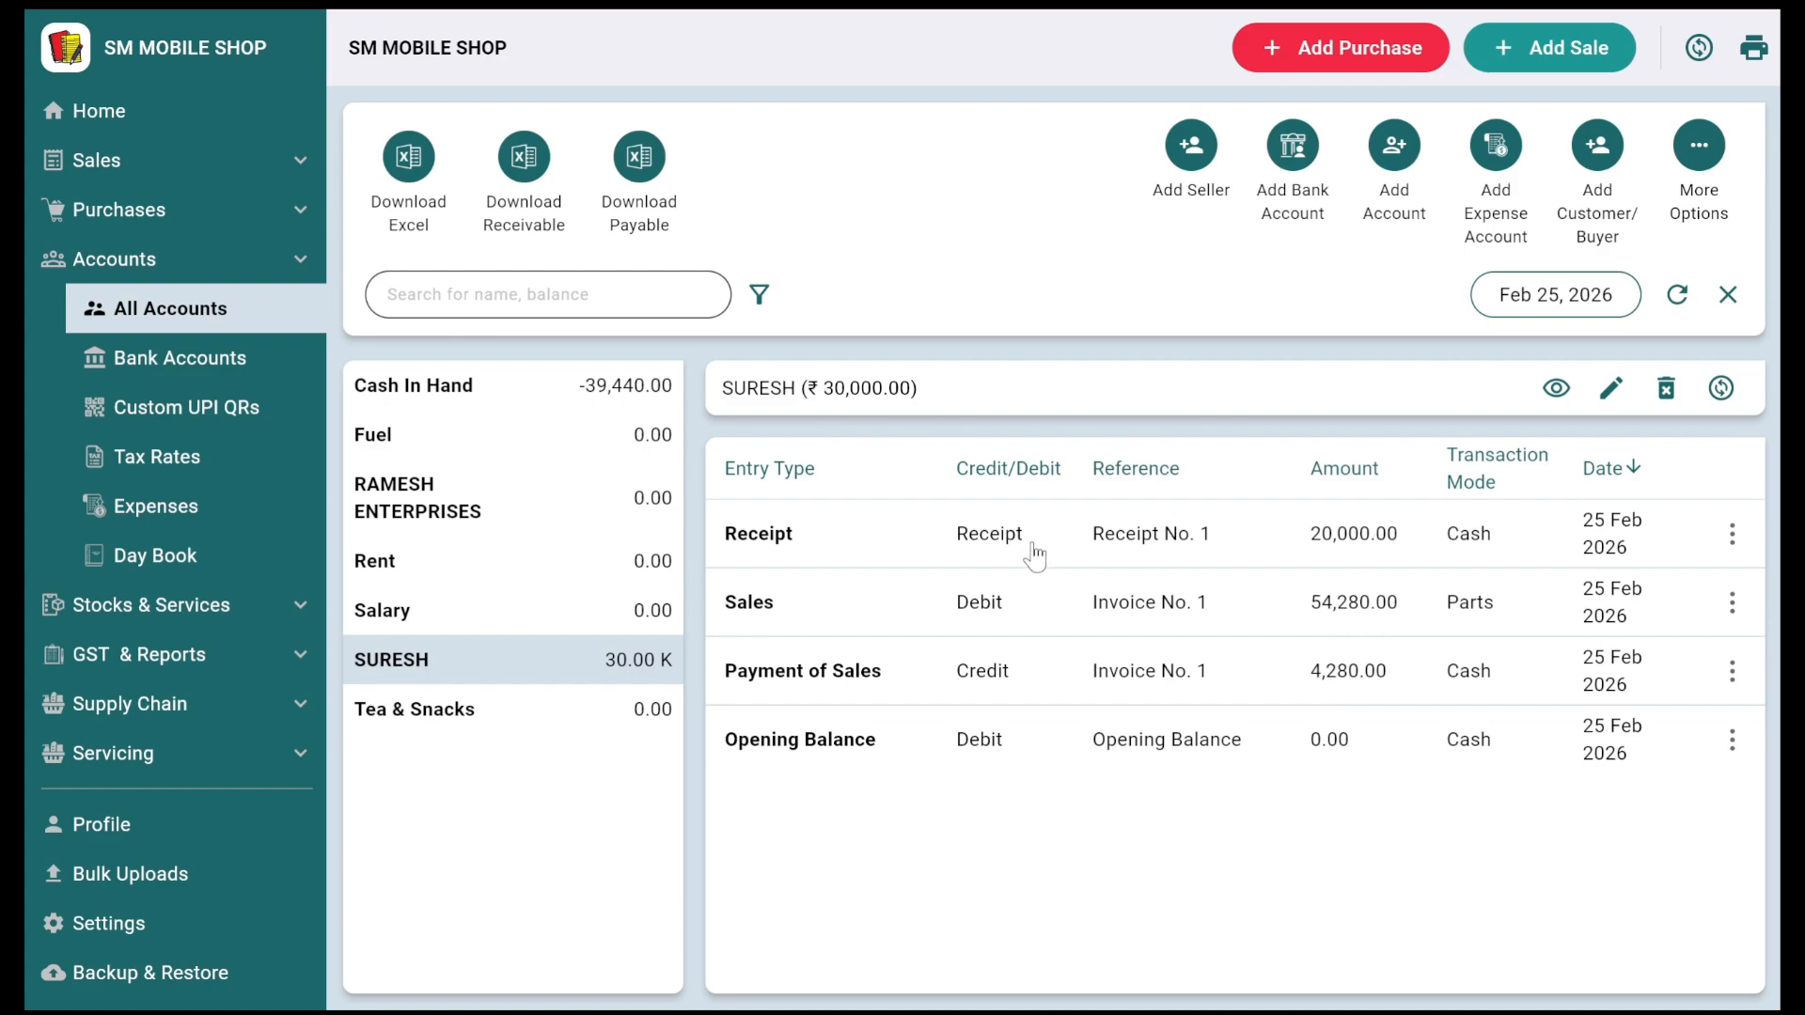
left_click(574, 402)
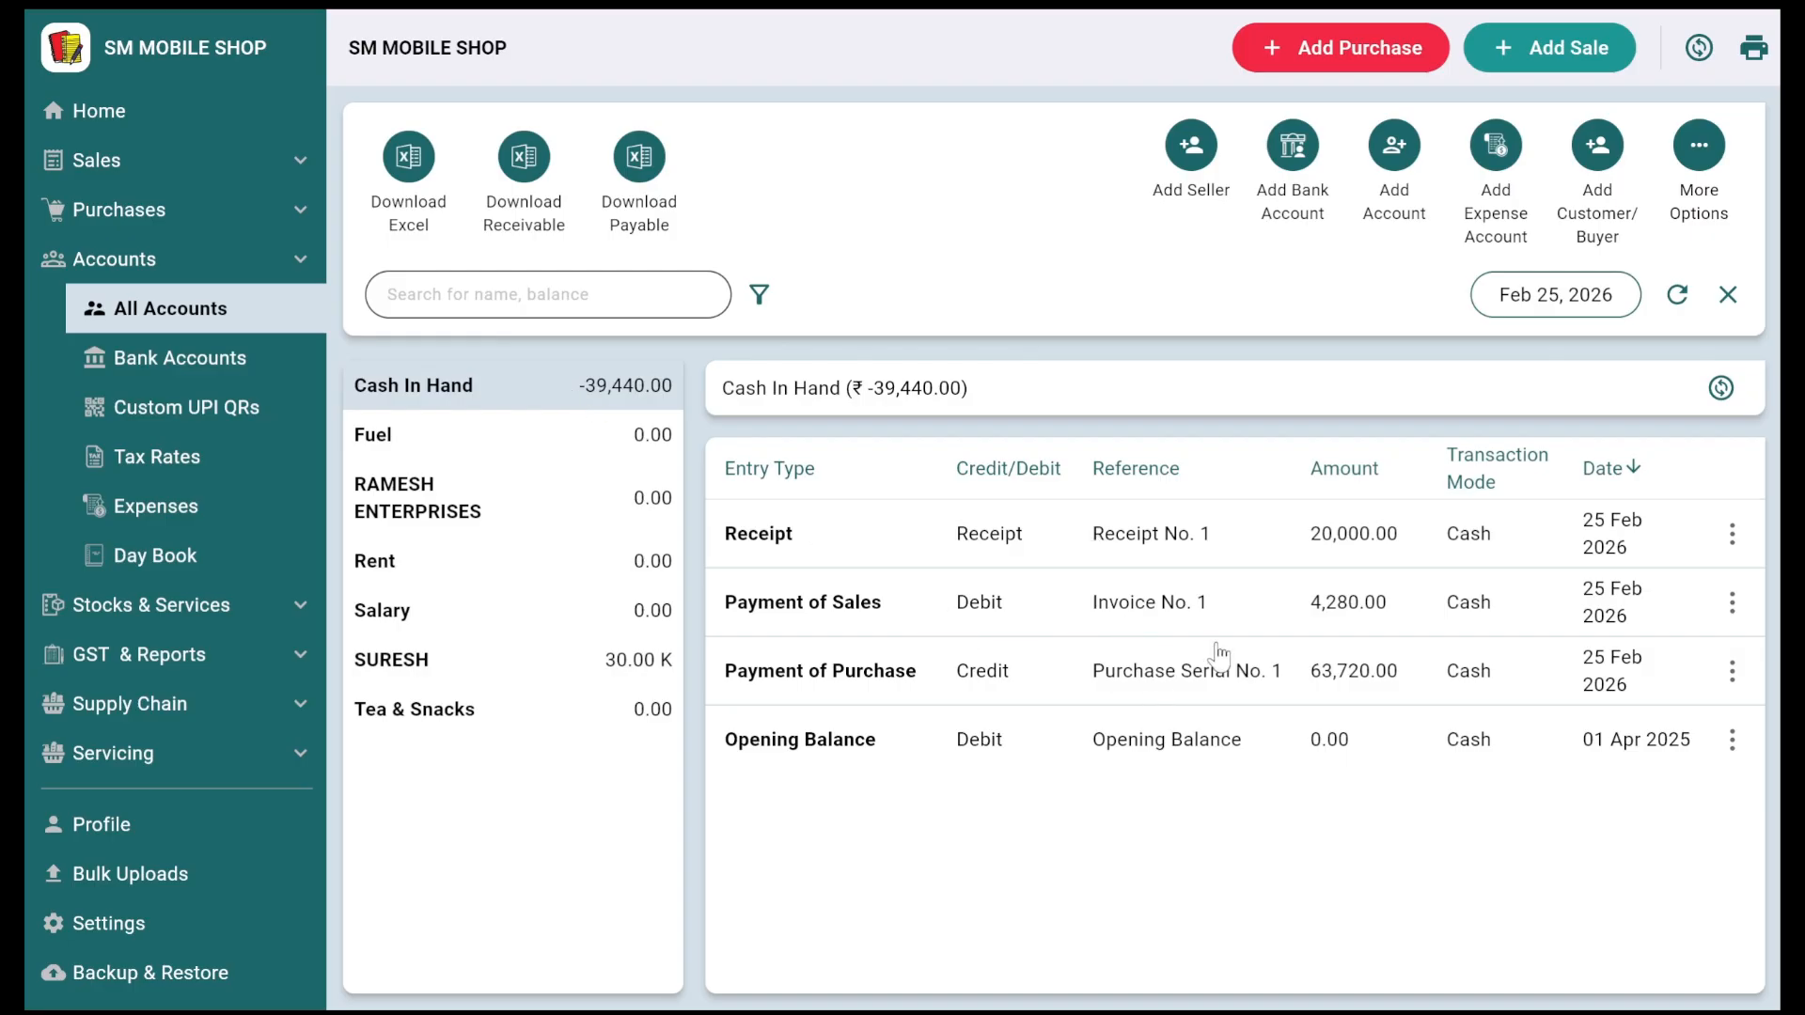
left_click(148, 562)
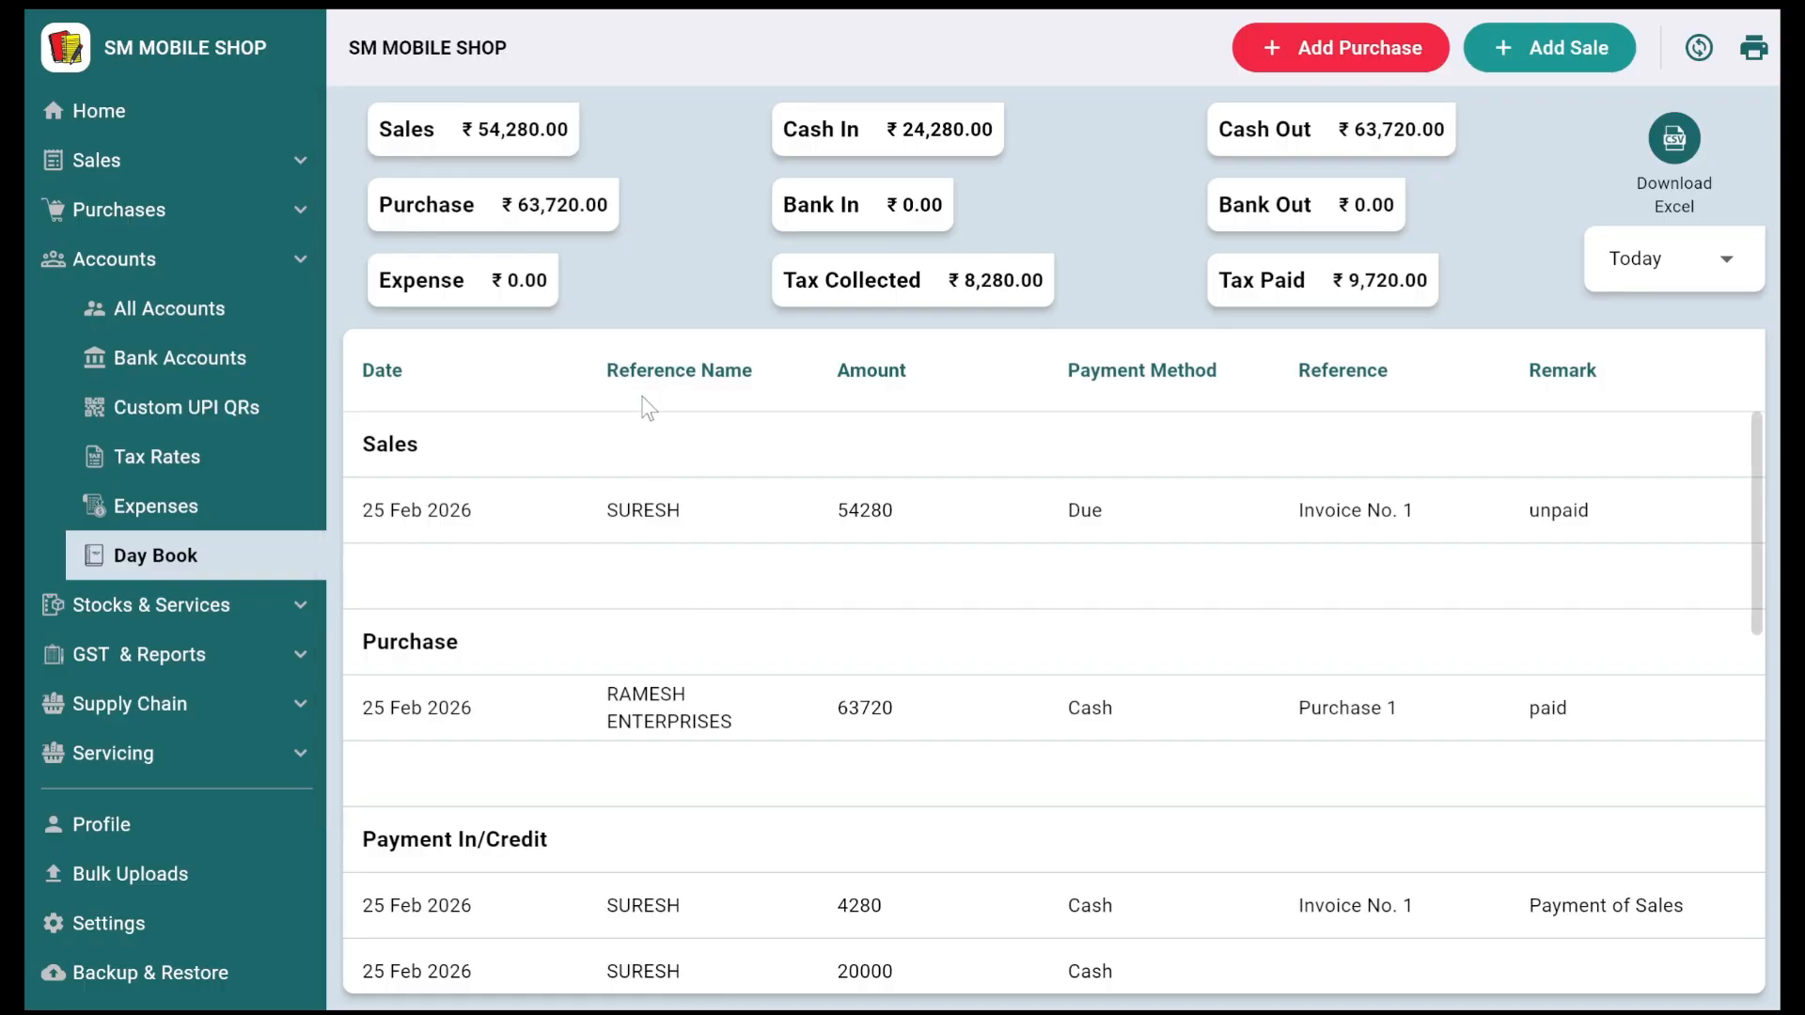
Step: Keep the Day Book on Today, scroll through all its entries, then go Home
left_click(1654, 262)
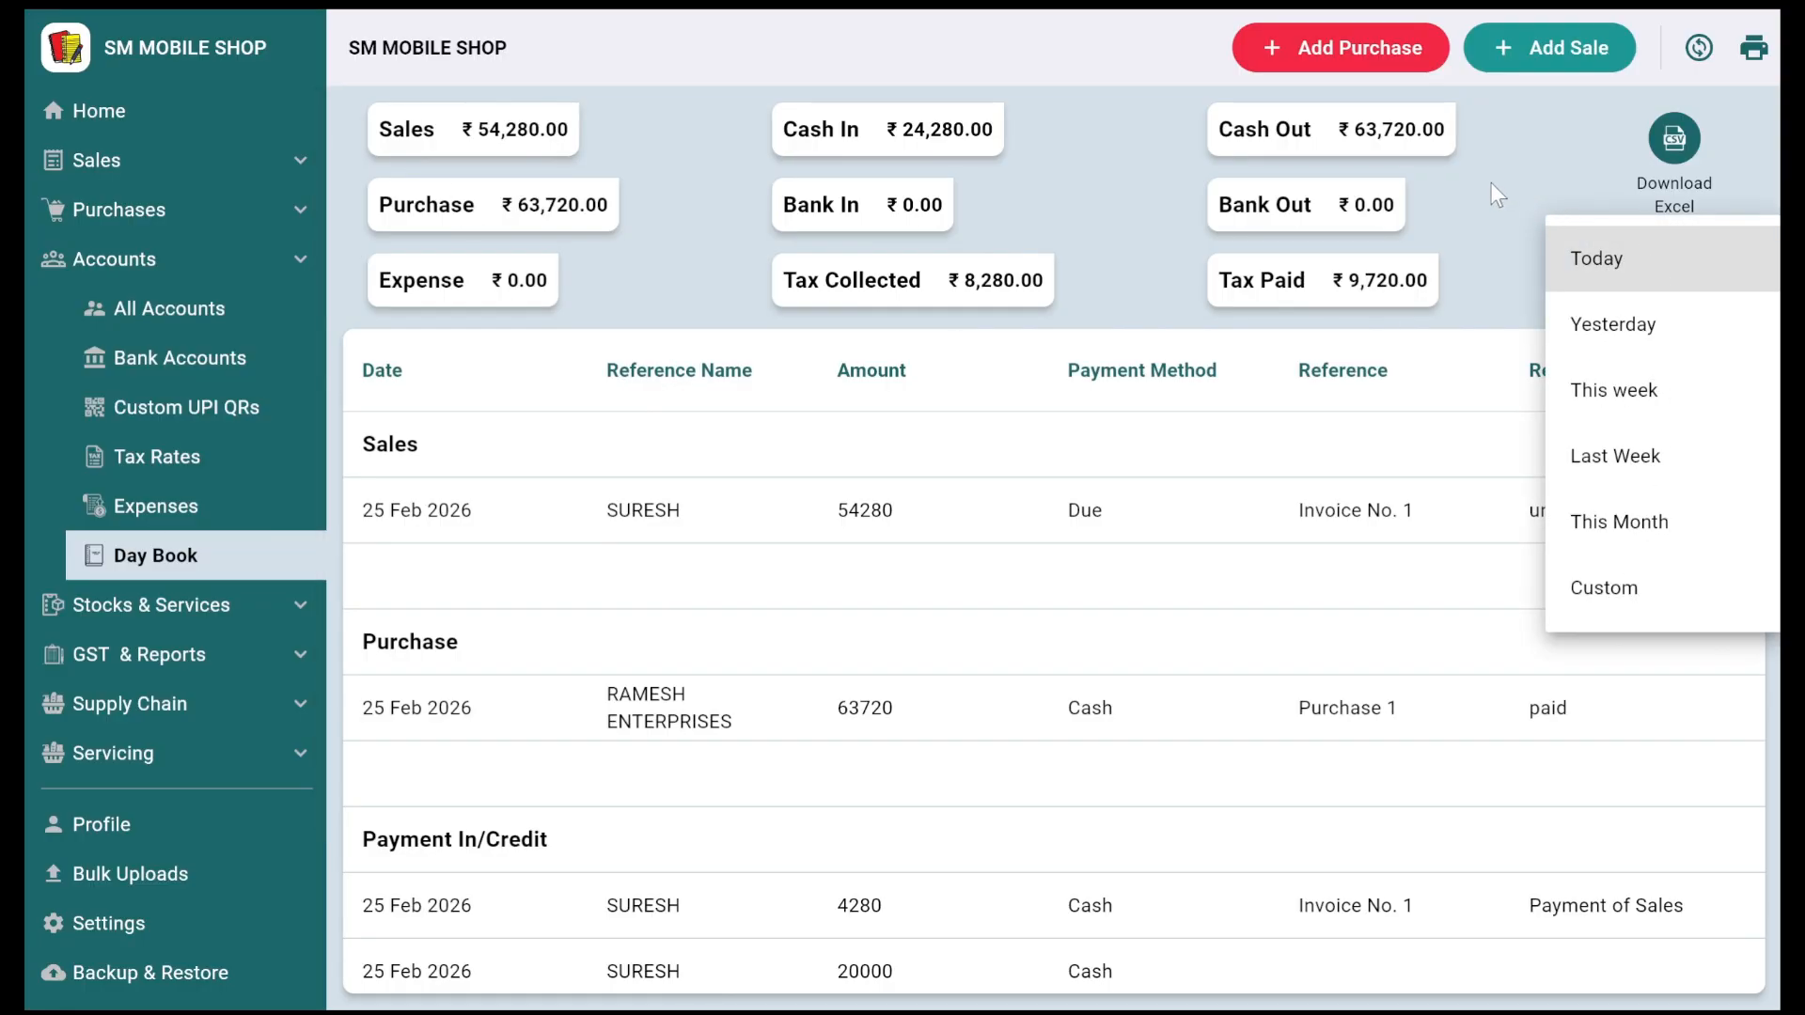
left_click(1464, 194)
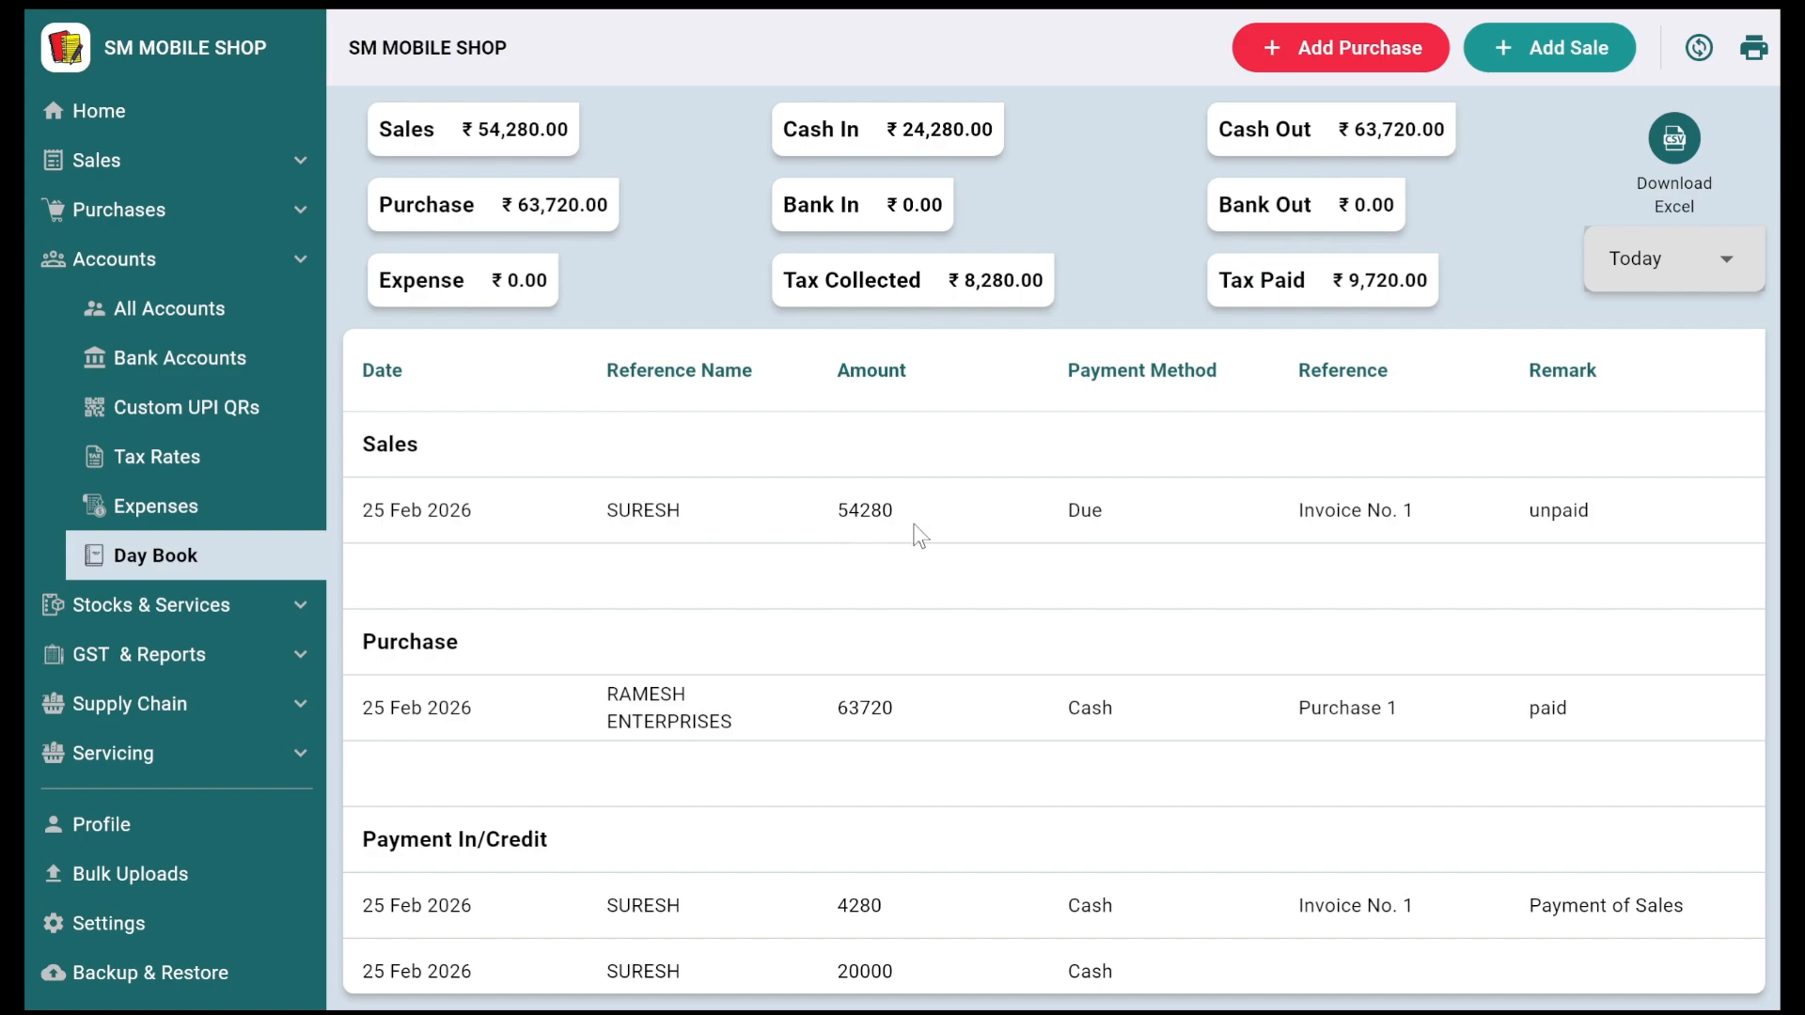
scroll(910, 529, "down", 1)
scroll(908, 635, "down", 2)
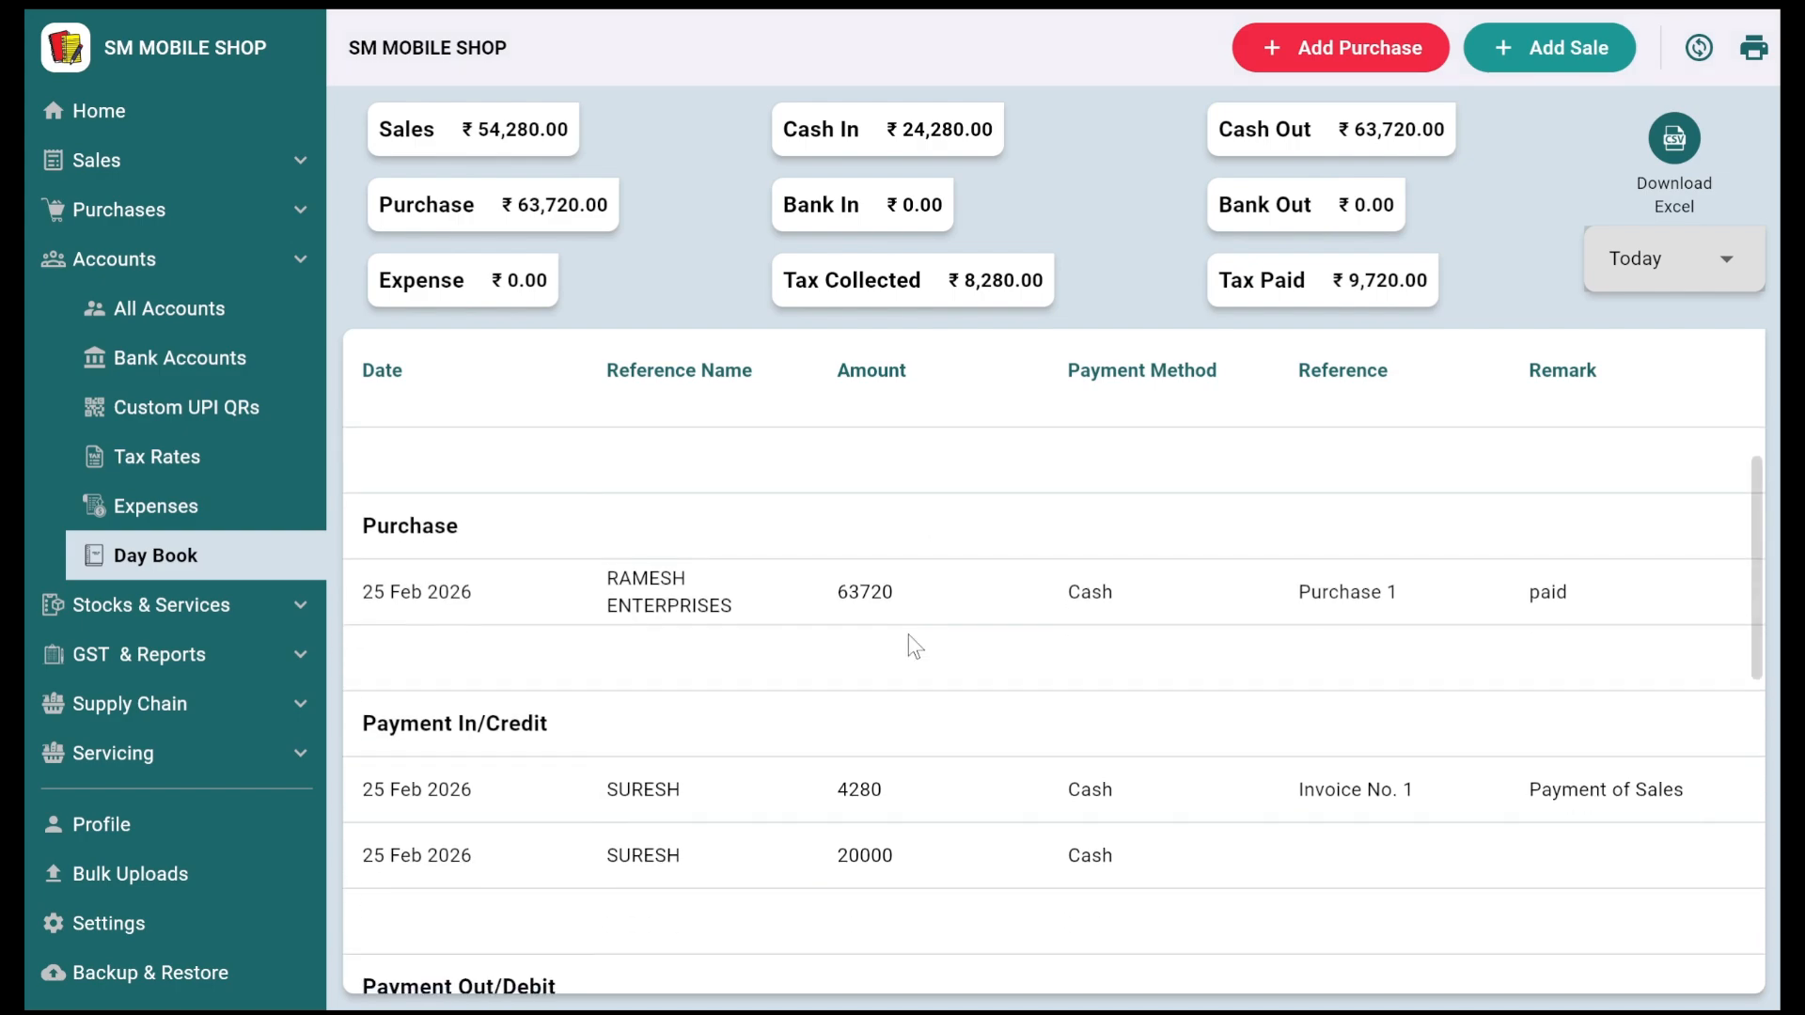
scroll(884, 611, "down", 2)
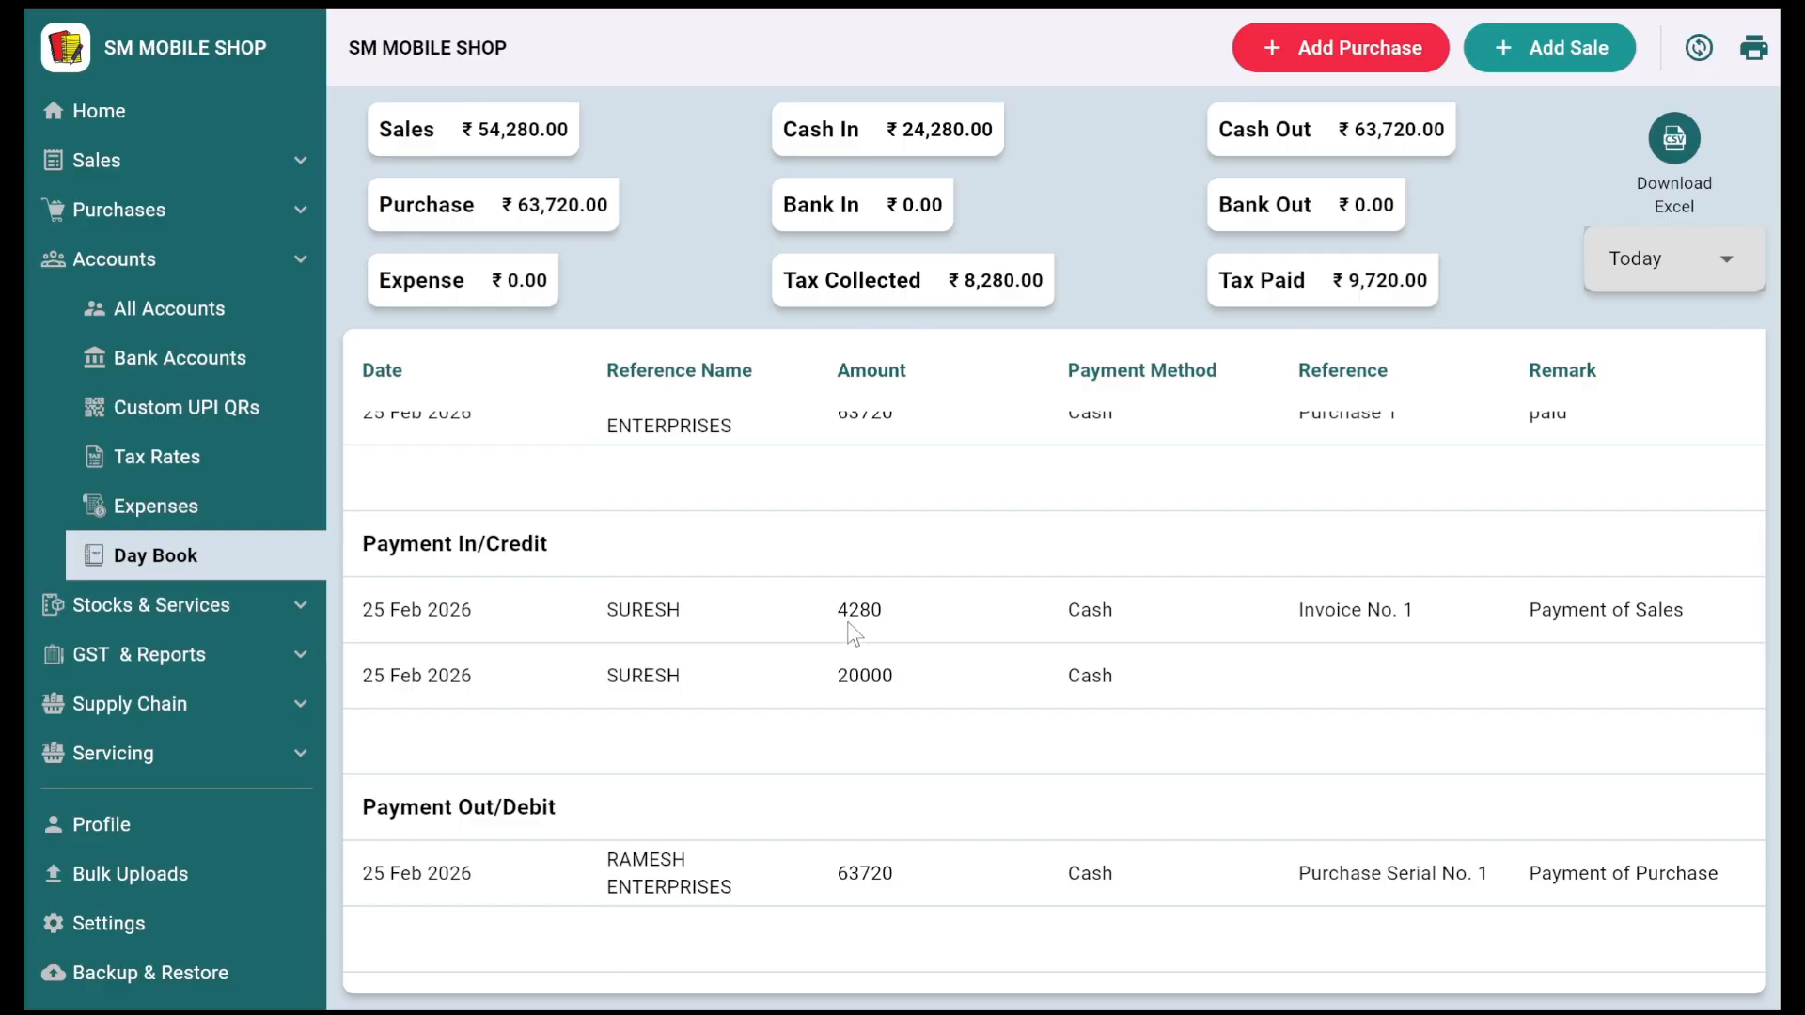
scroll(904, 701, "down", 2)
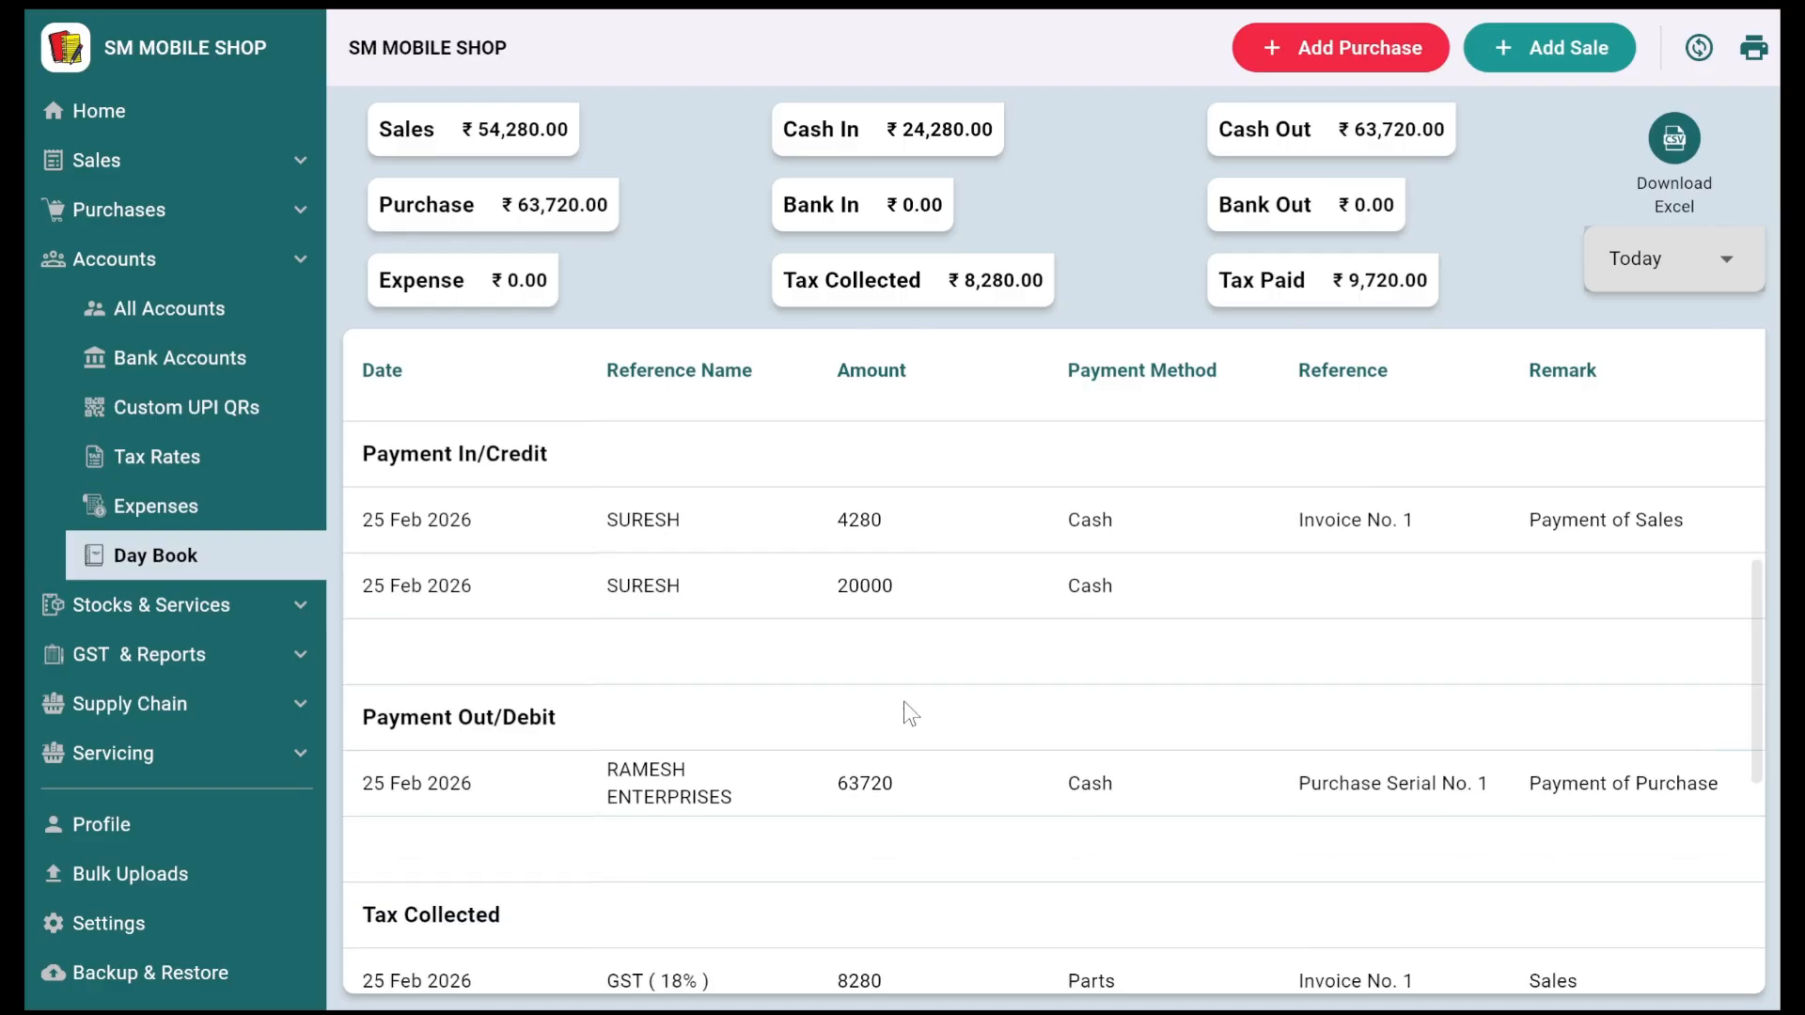
scroll(904, 714, "down", 2)
scroll(900, 661, "down", 3)
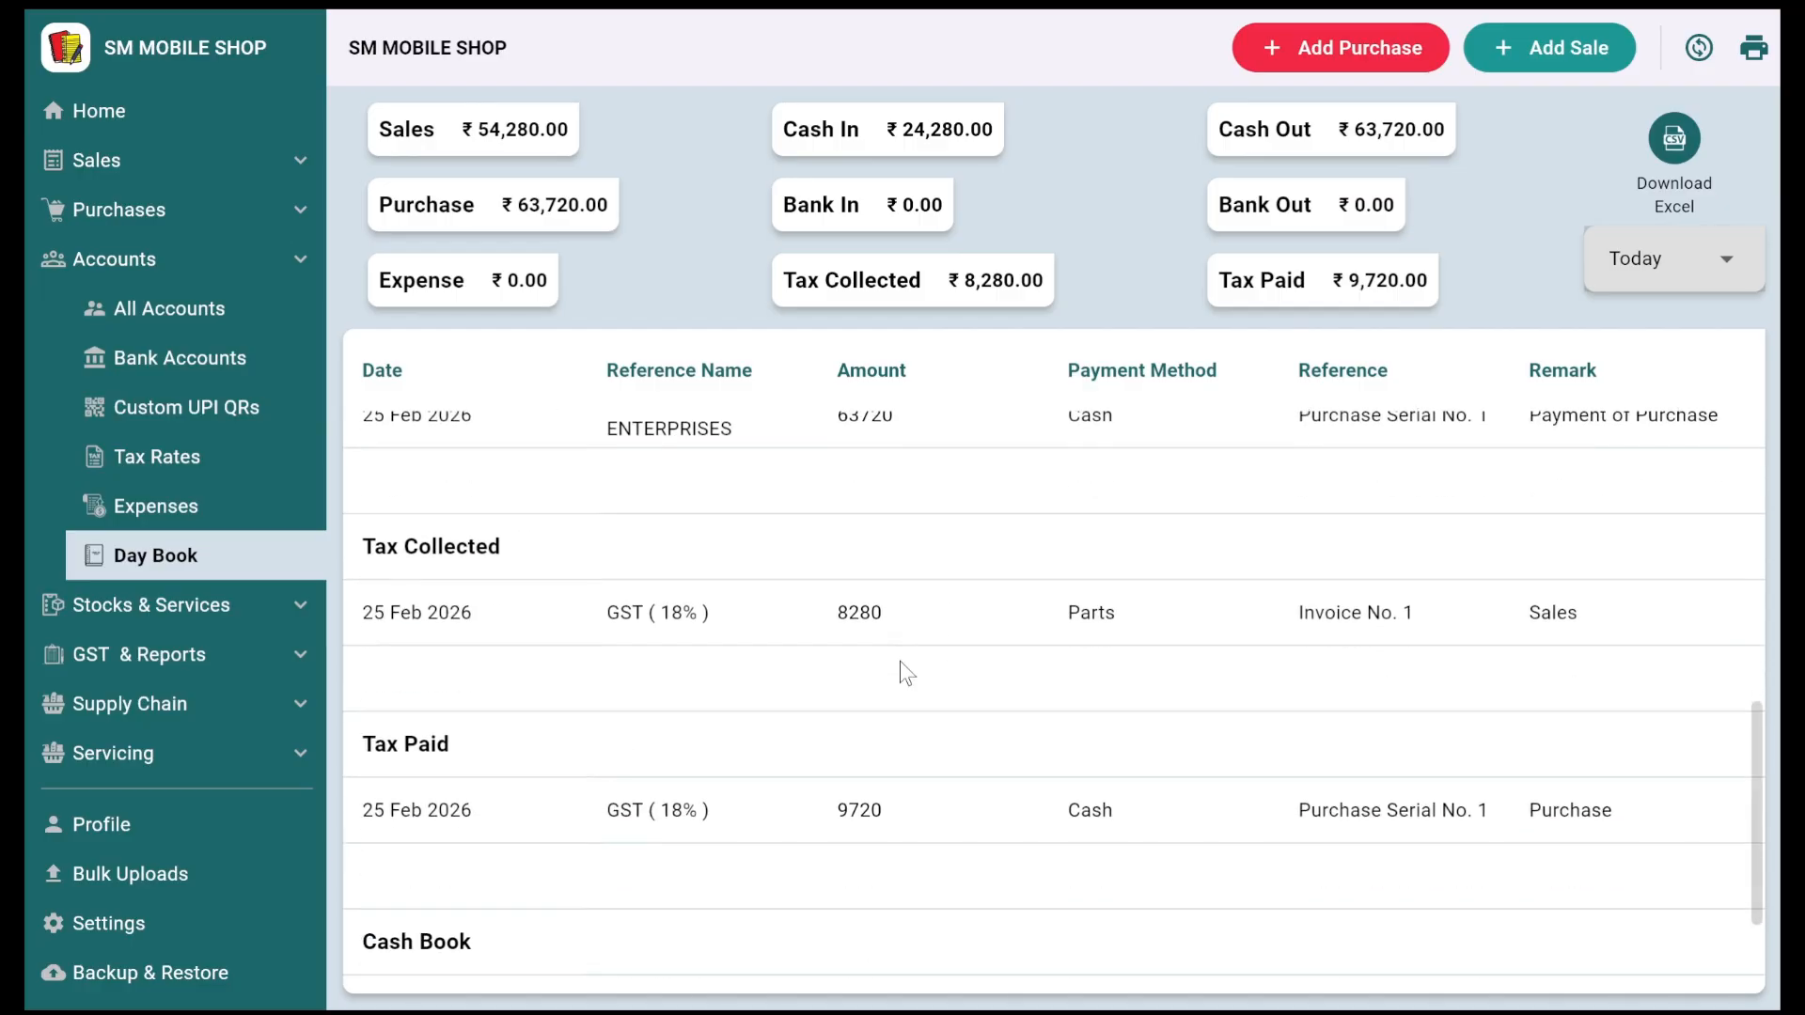
scroll(879, 649, "down", 2)
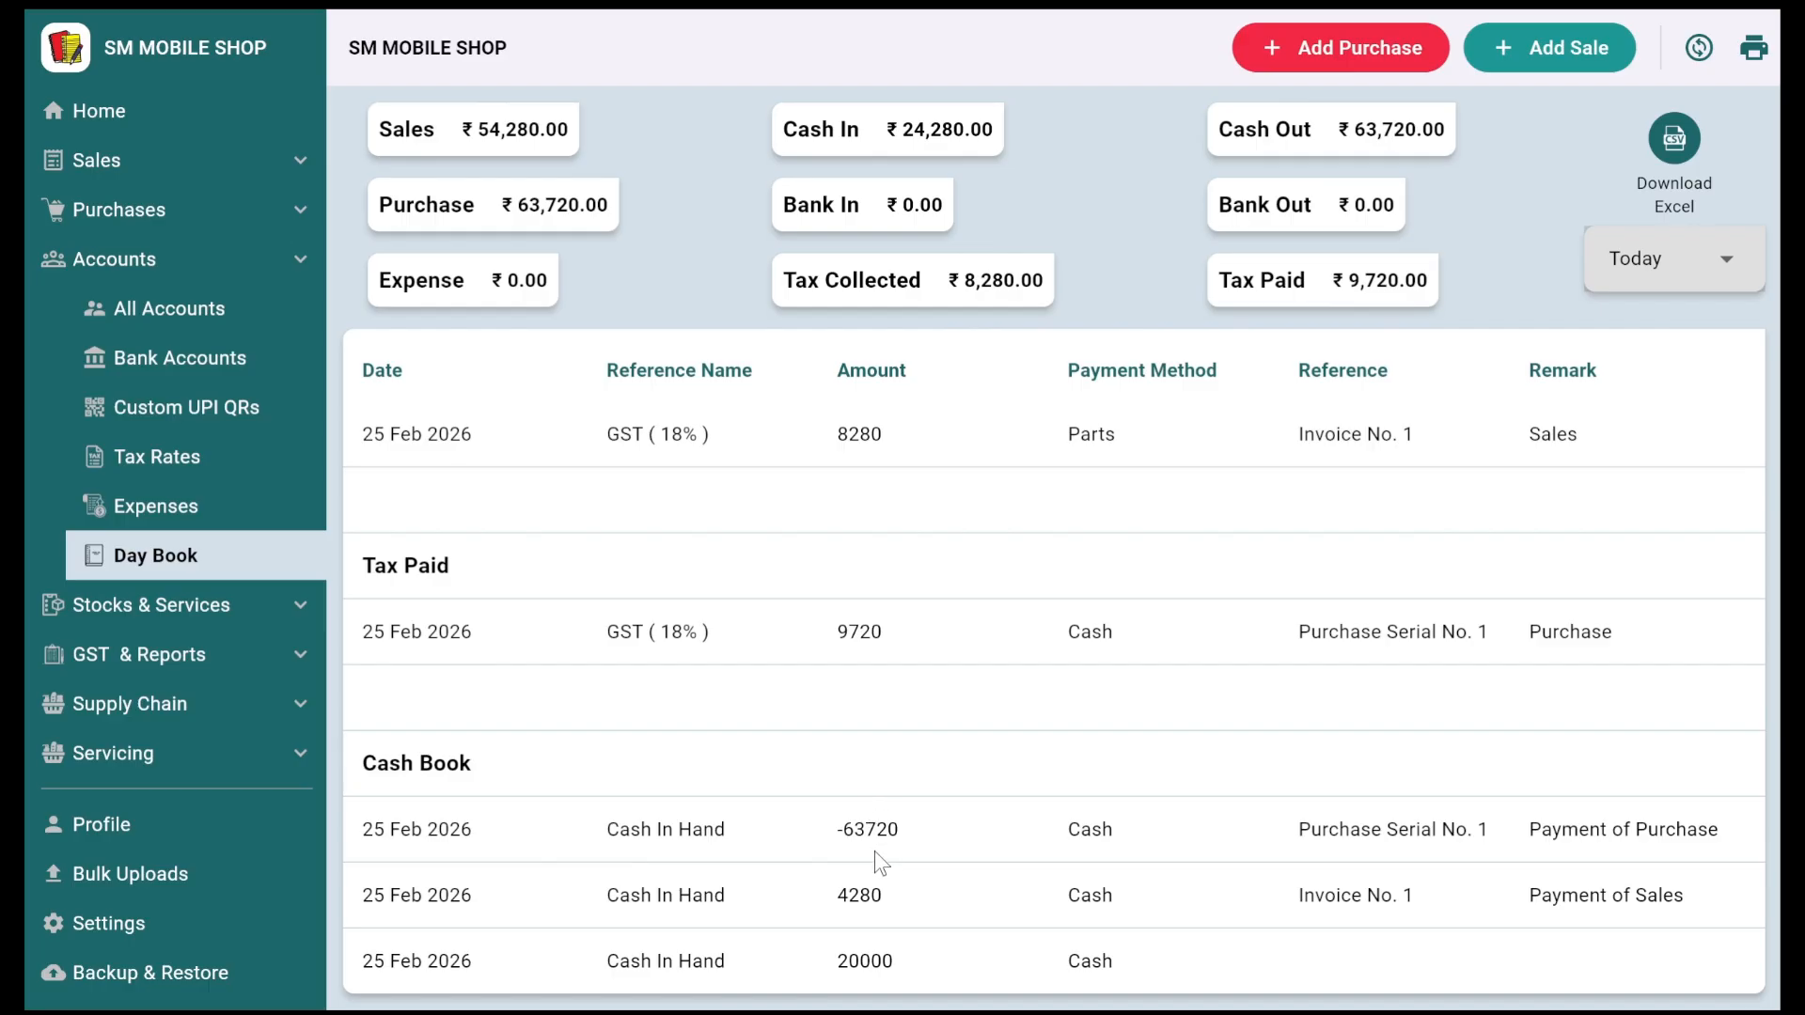
scroll(968, 799, "up", 10)
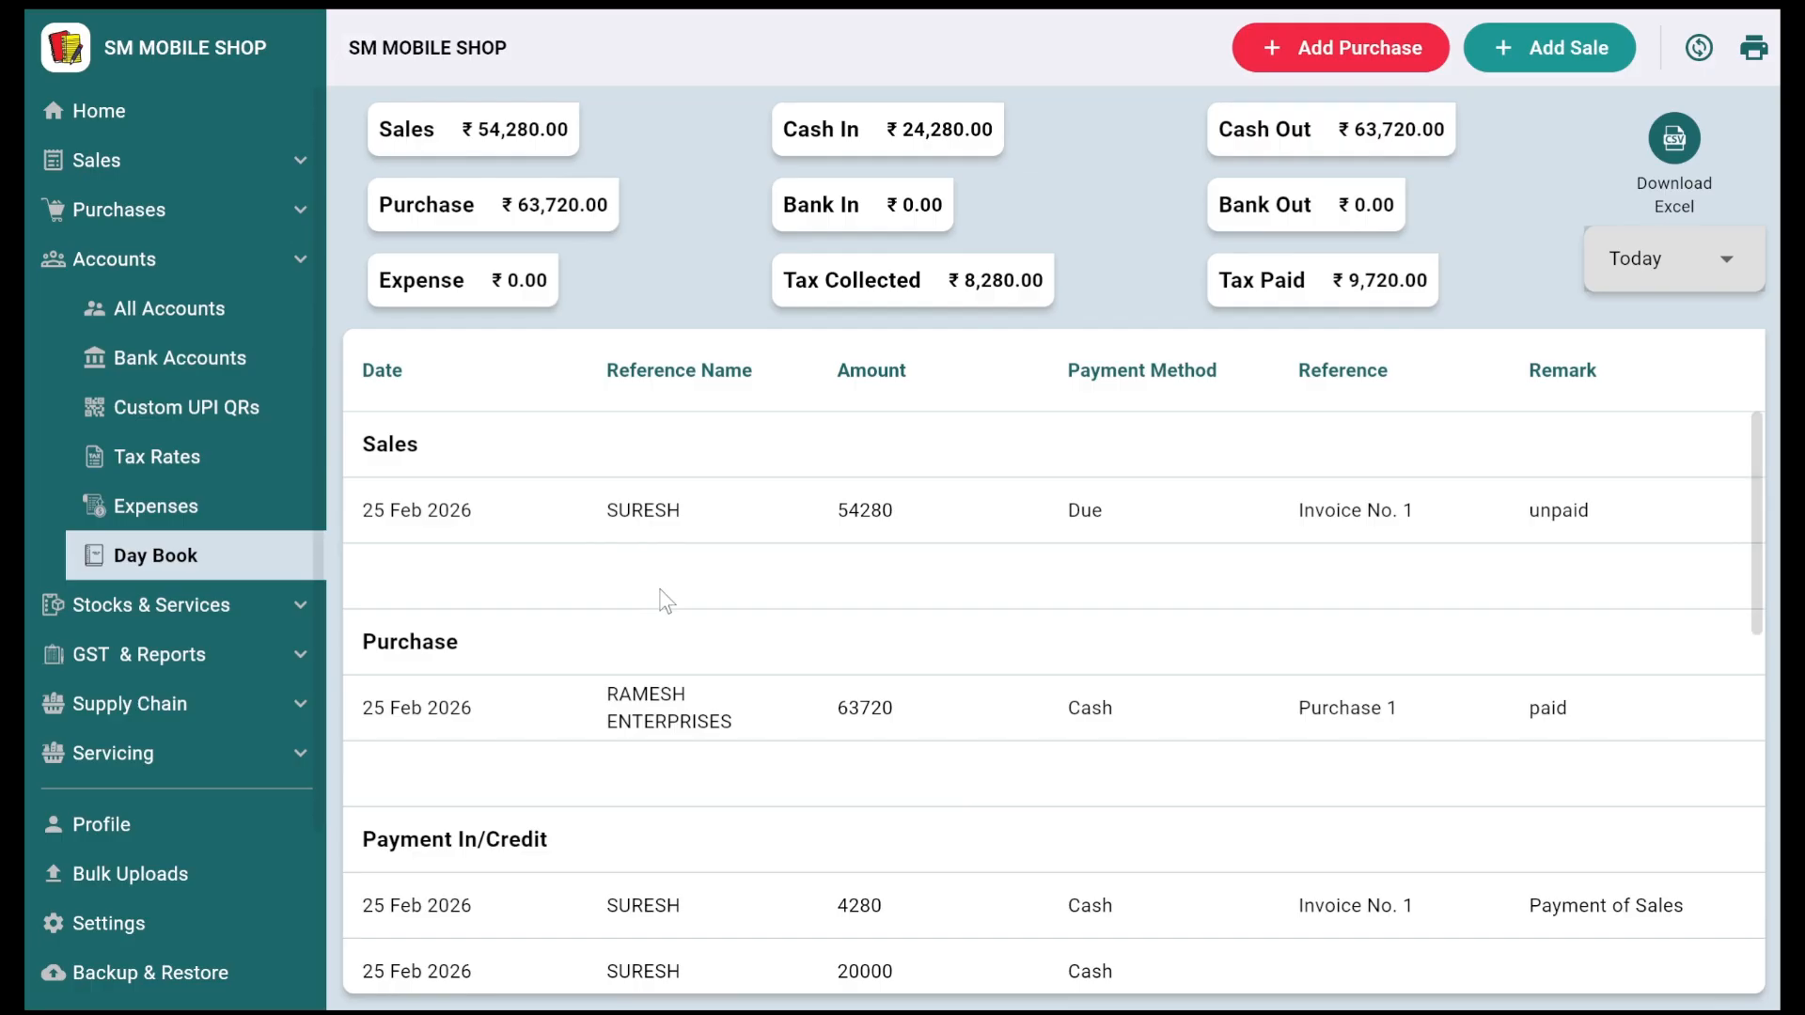
left_click(156, 110)
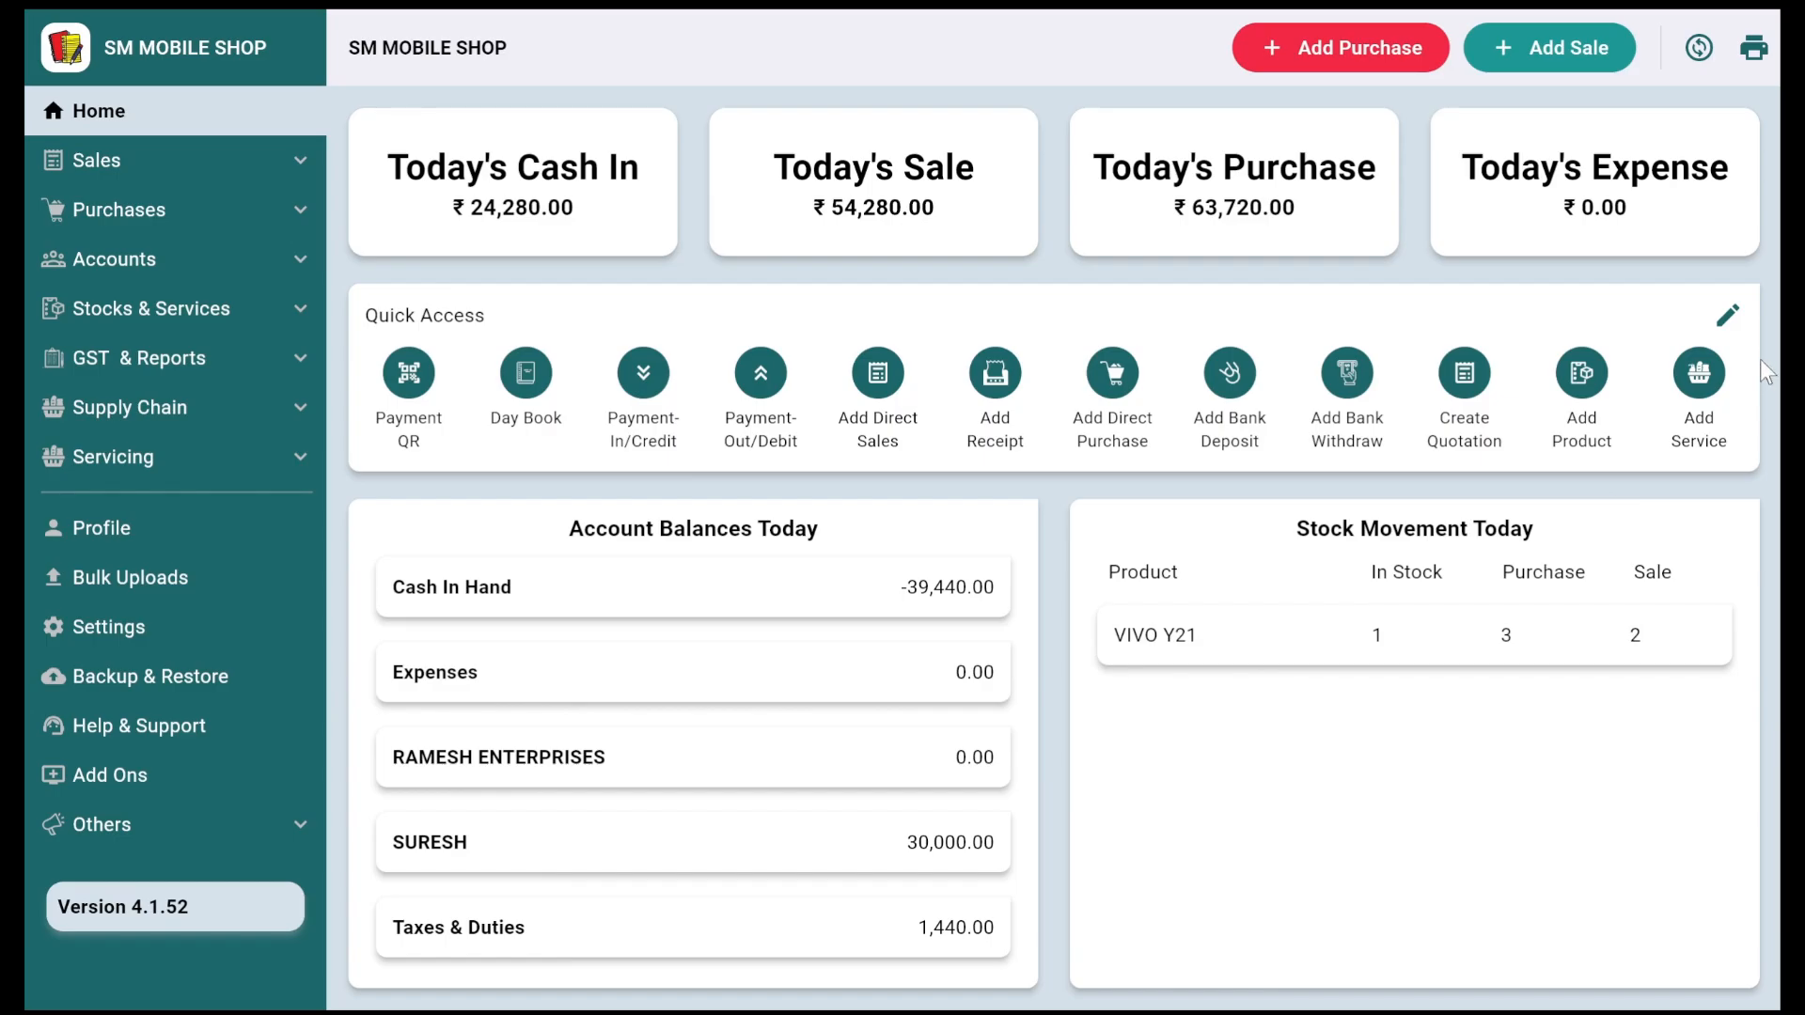
Step: Add product CHARGER with selling price 1000, then open a new sale
left_click(1617, 395)
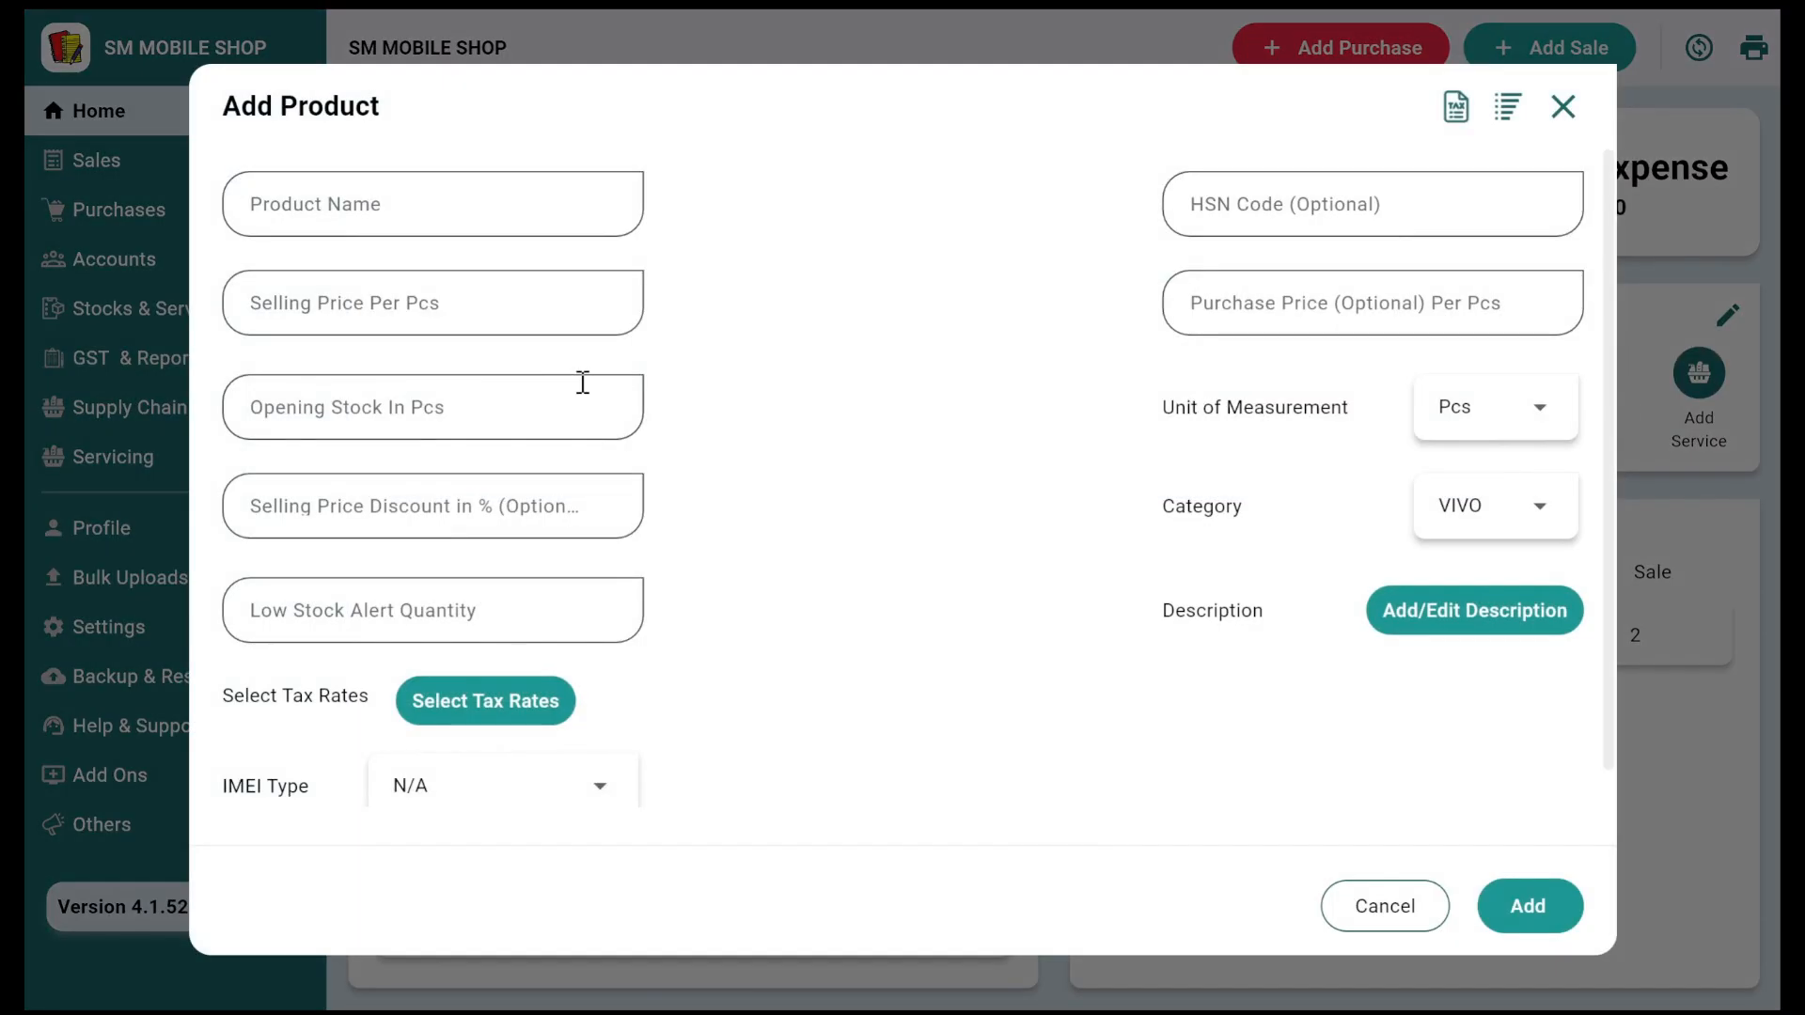
left_click(417, 216)
type("CHARGER")
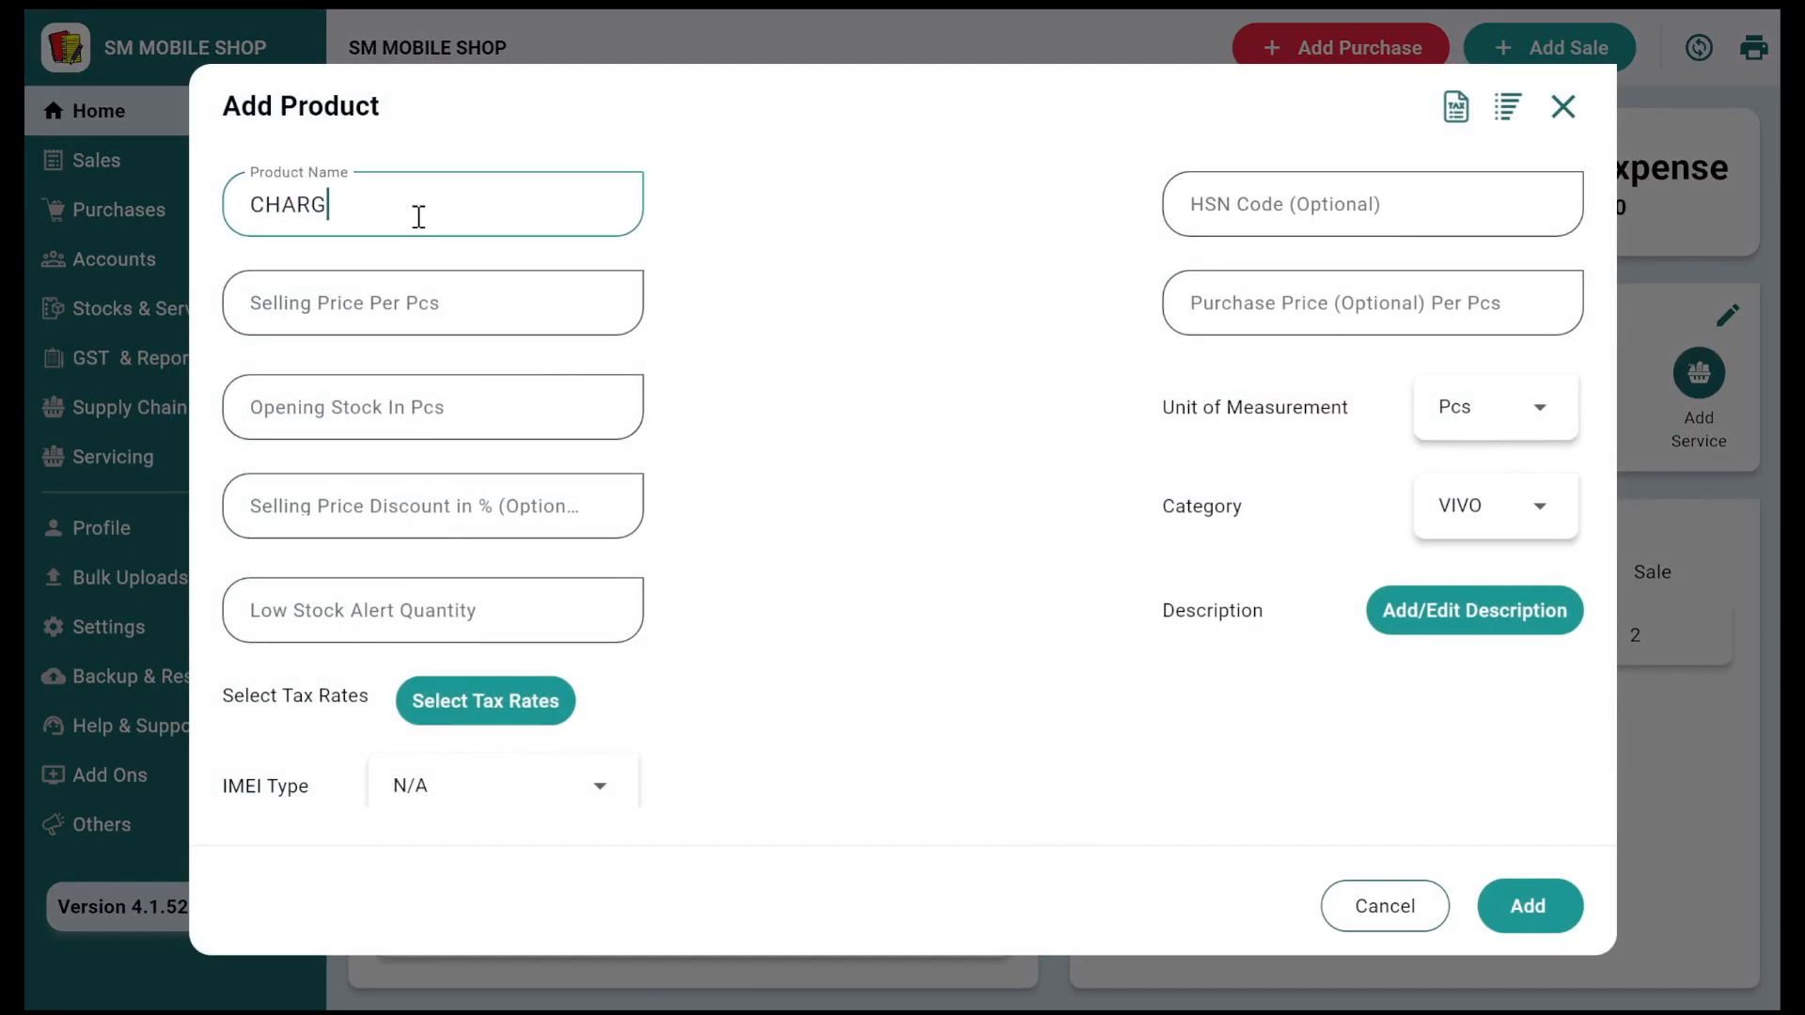
left_click(396, 284)
type("1000")
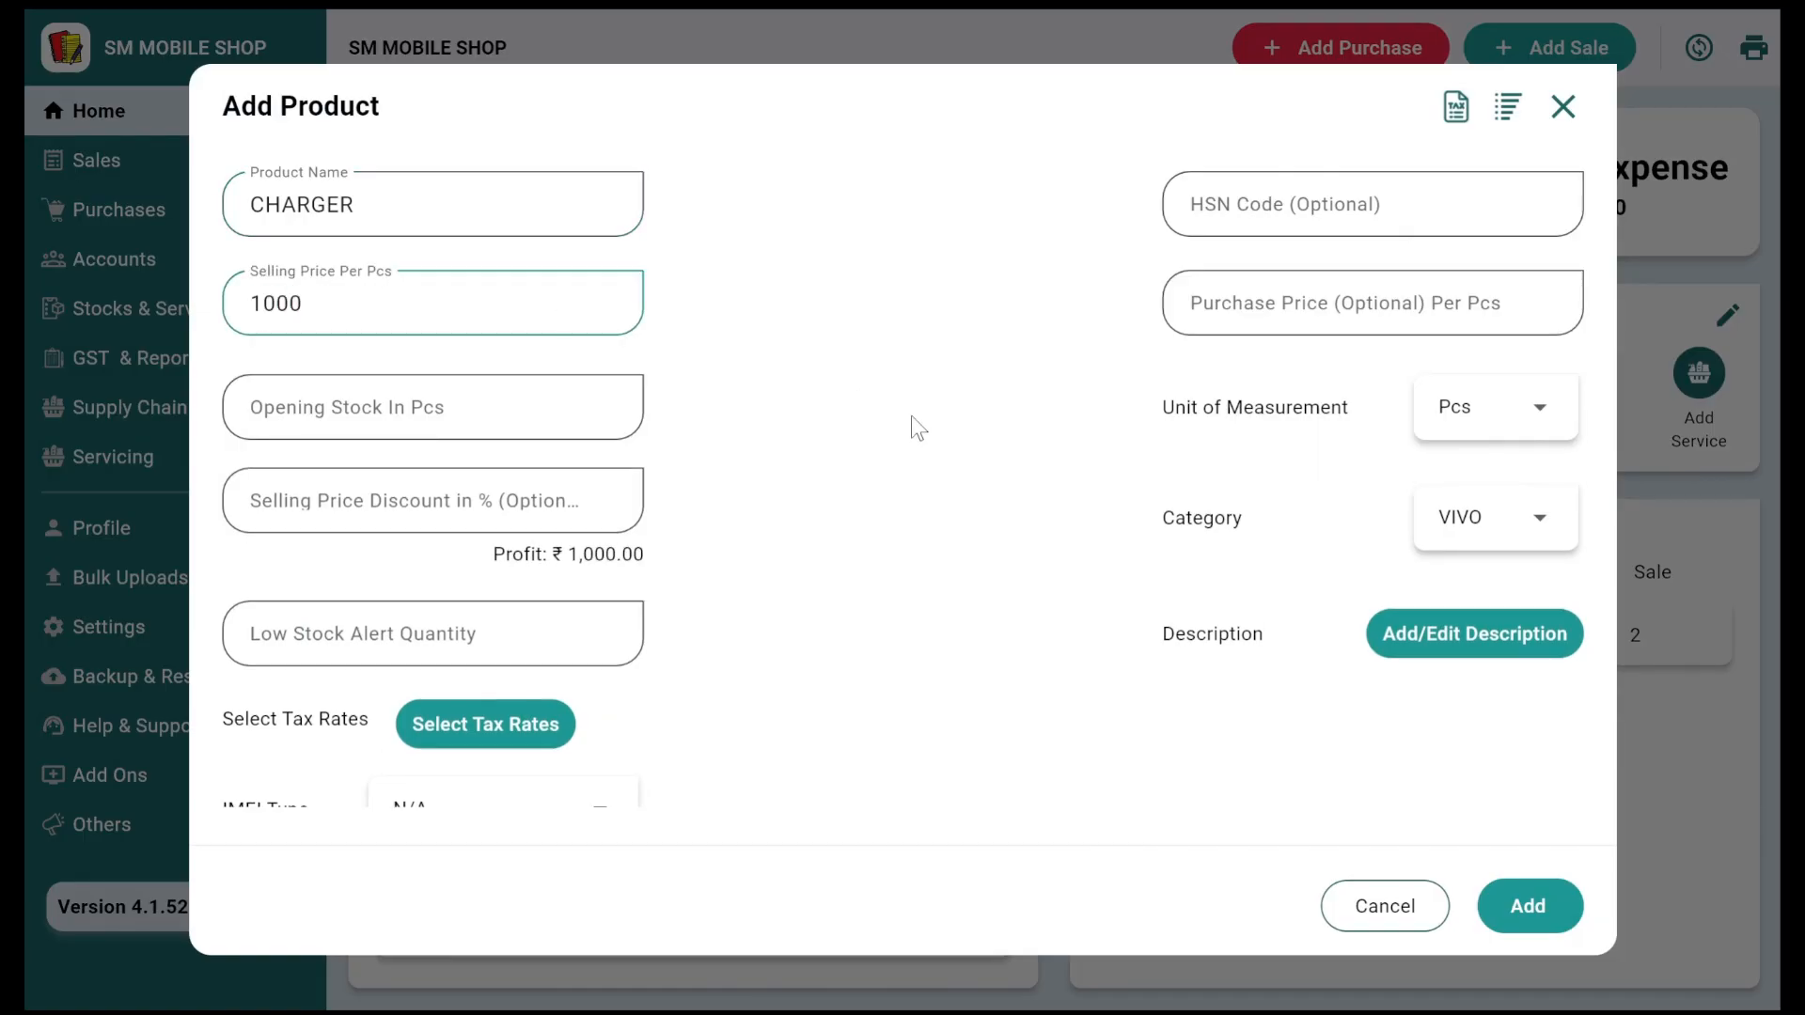
scroll(993, 522, "down", 1)
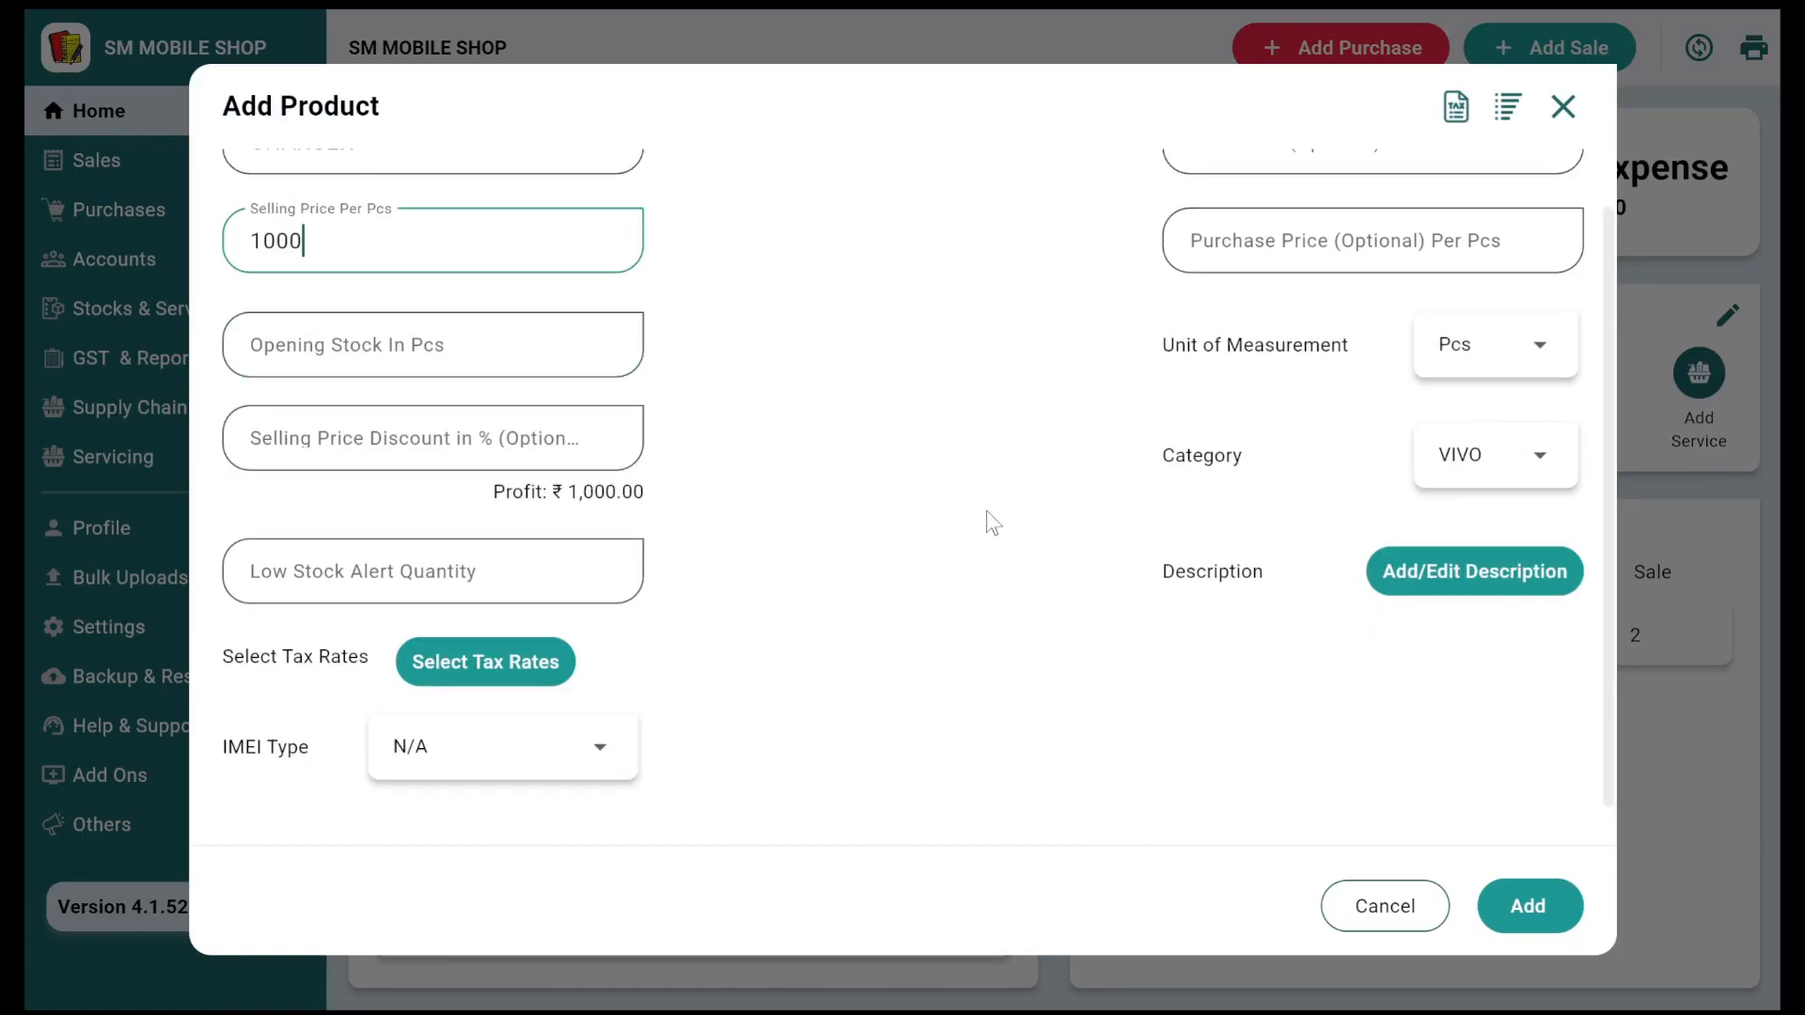
left_click(1528, 904)
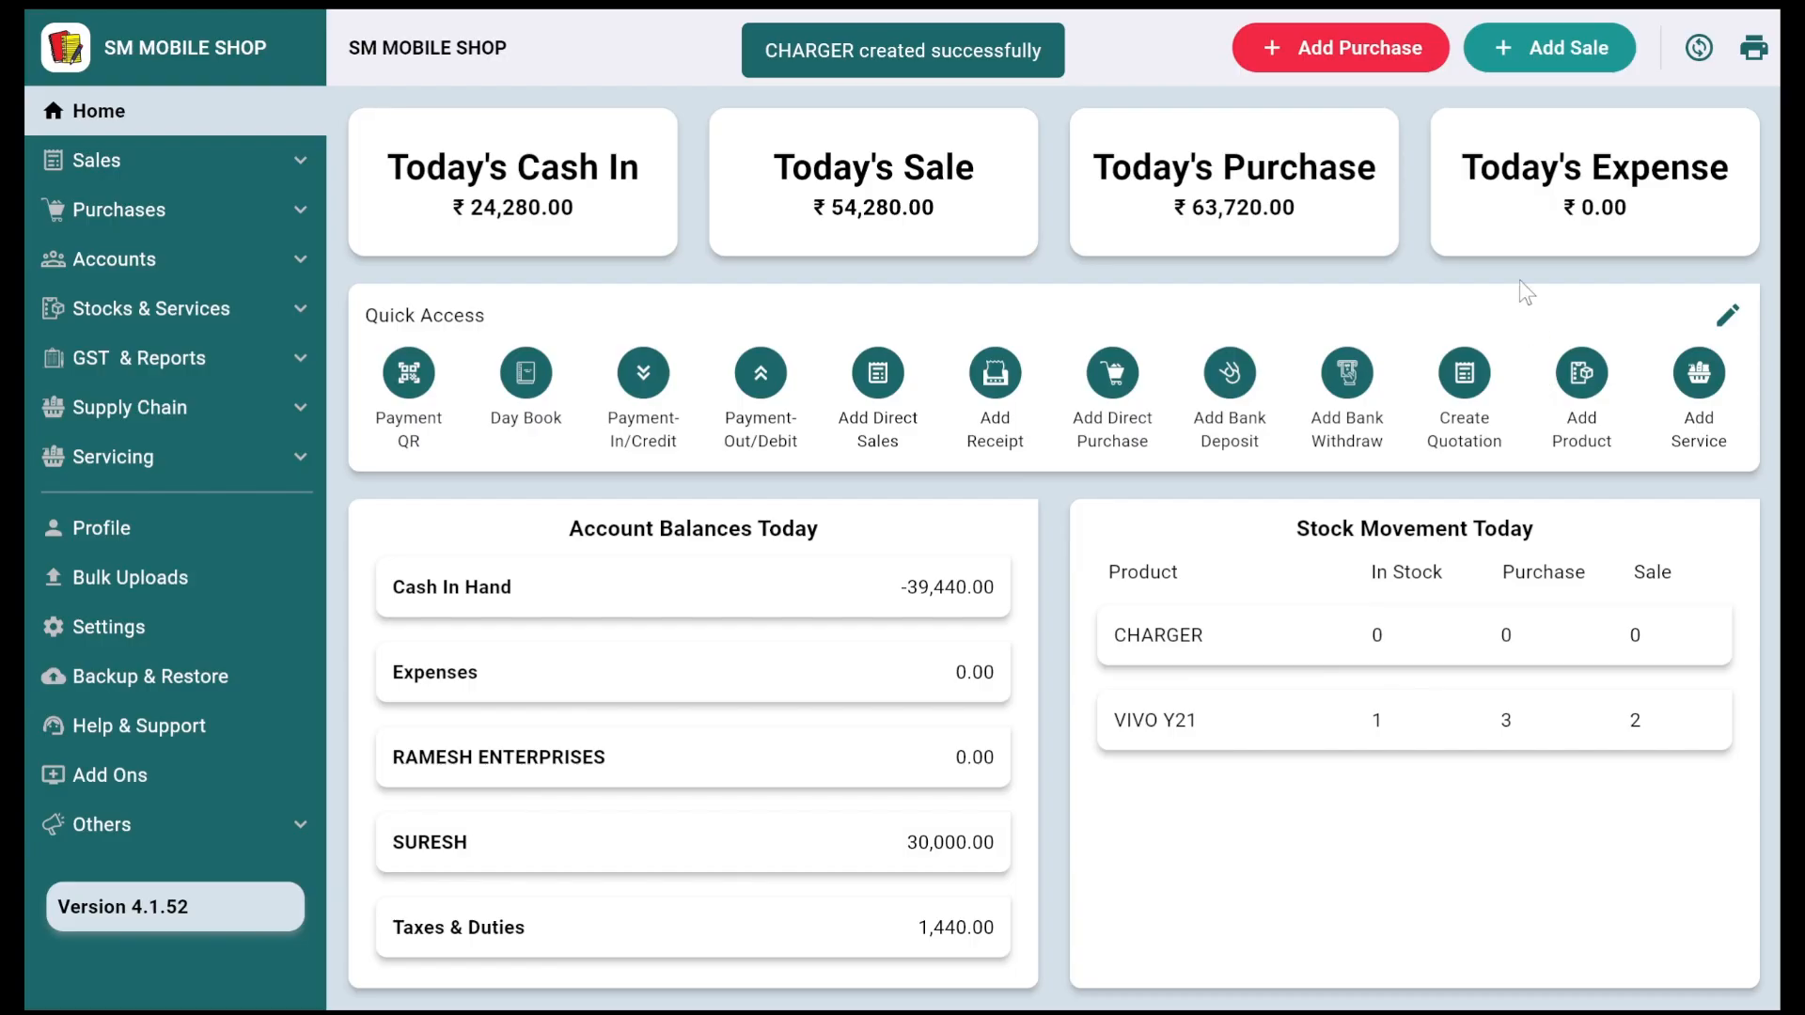
left_click(1515, 58)
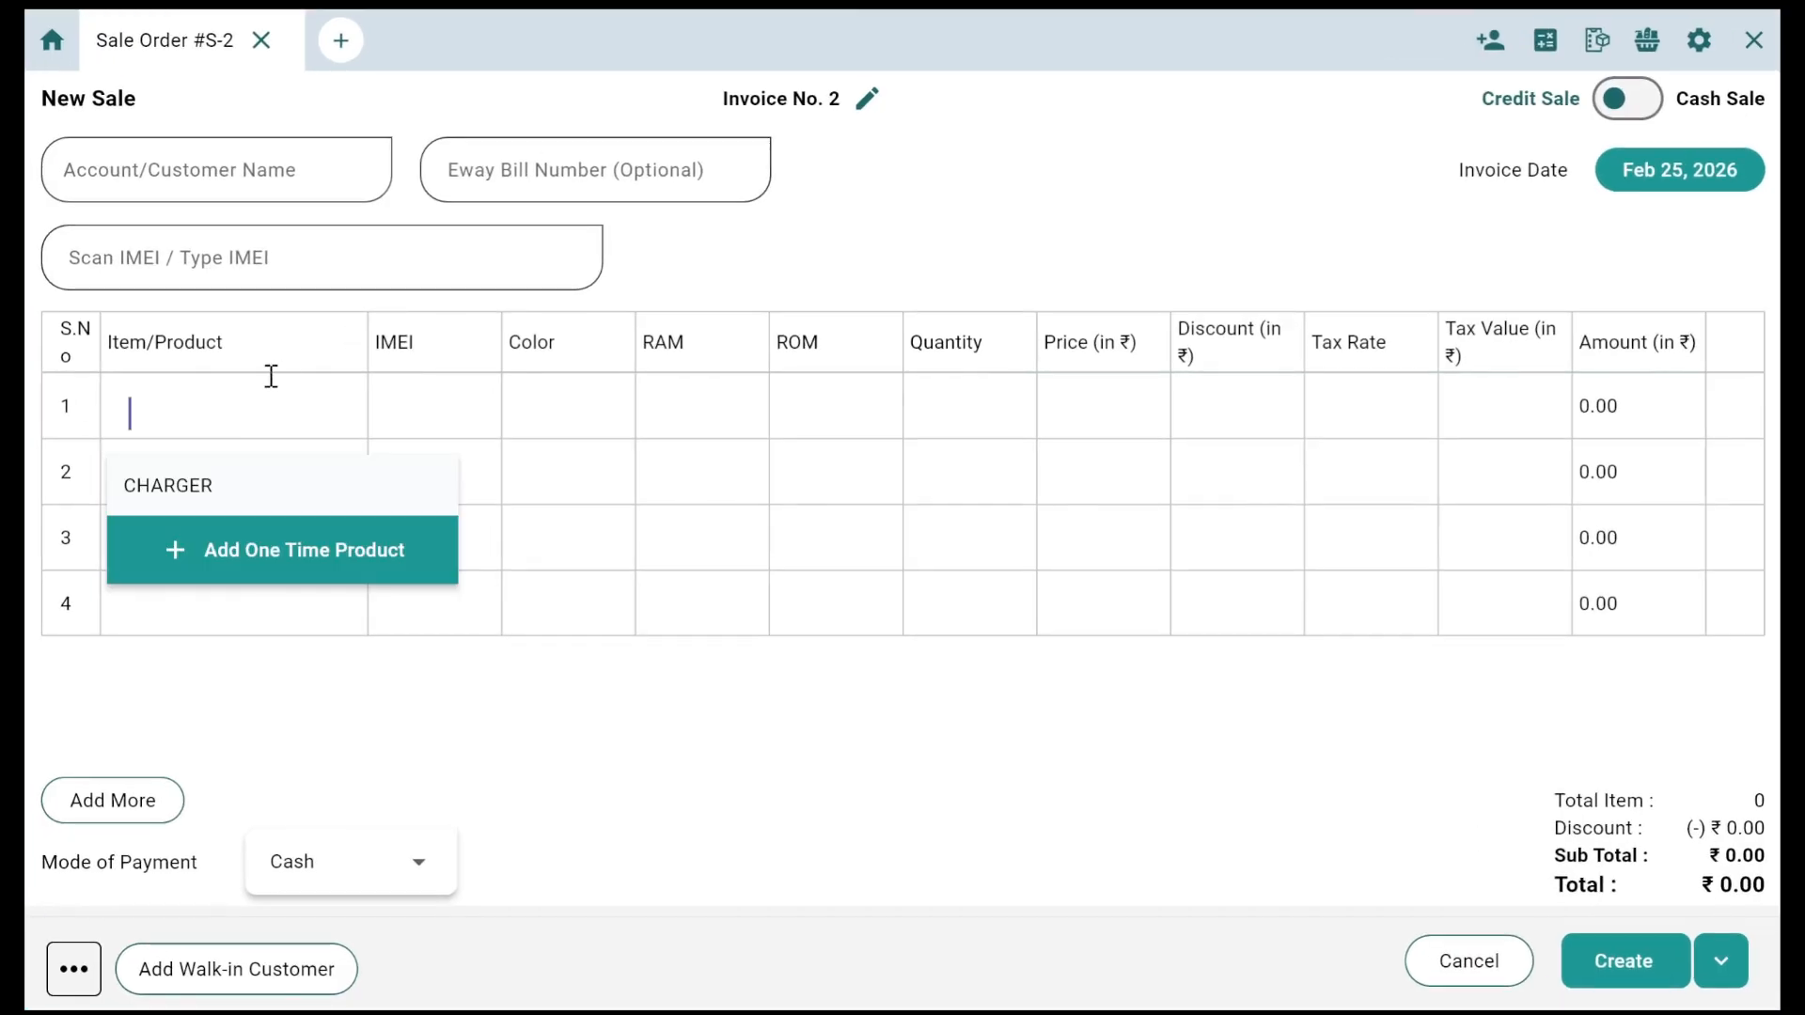
Step: Invoice one CHARGER at ₹1,000, skip the rating prompt, and open Service Requests
left_click(199, 490)
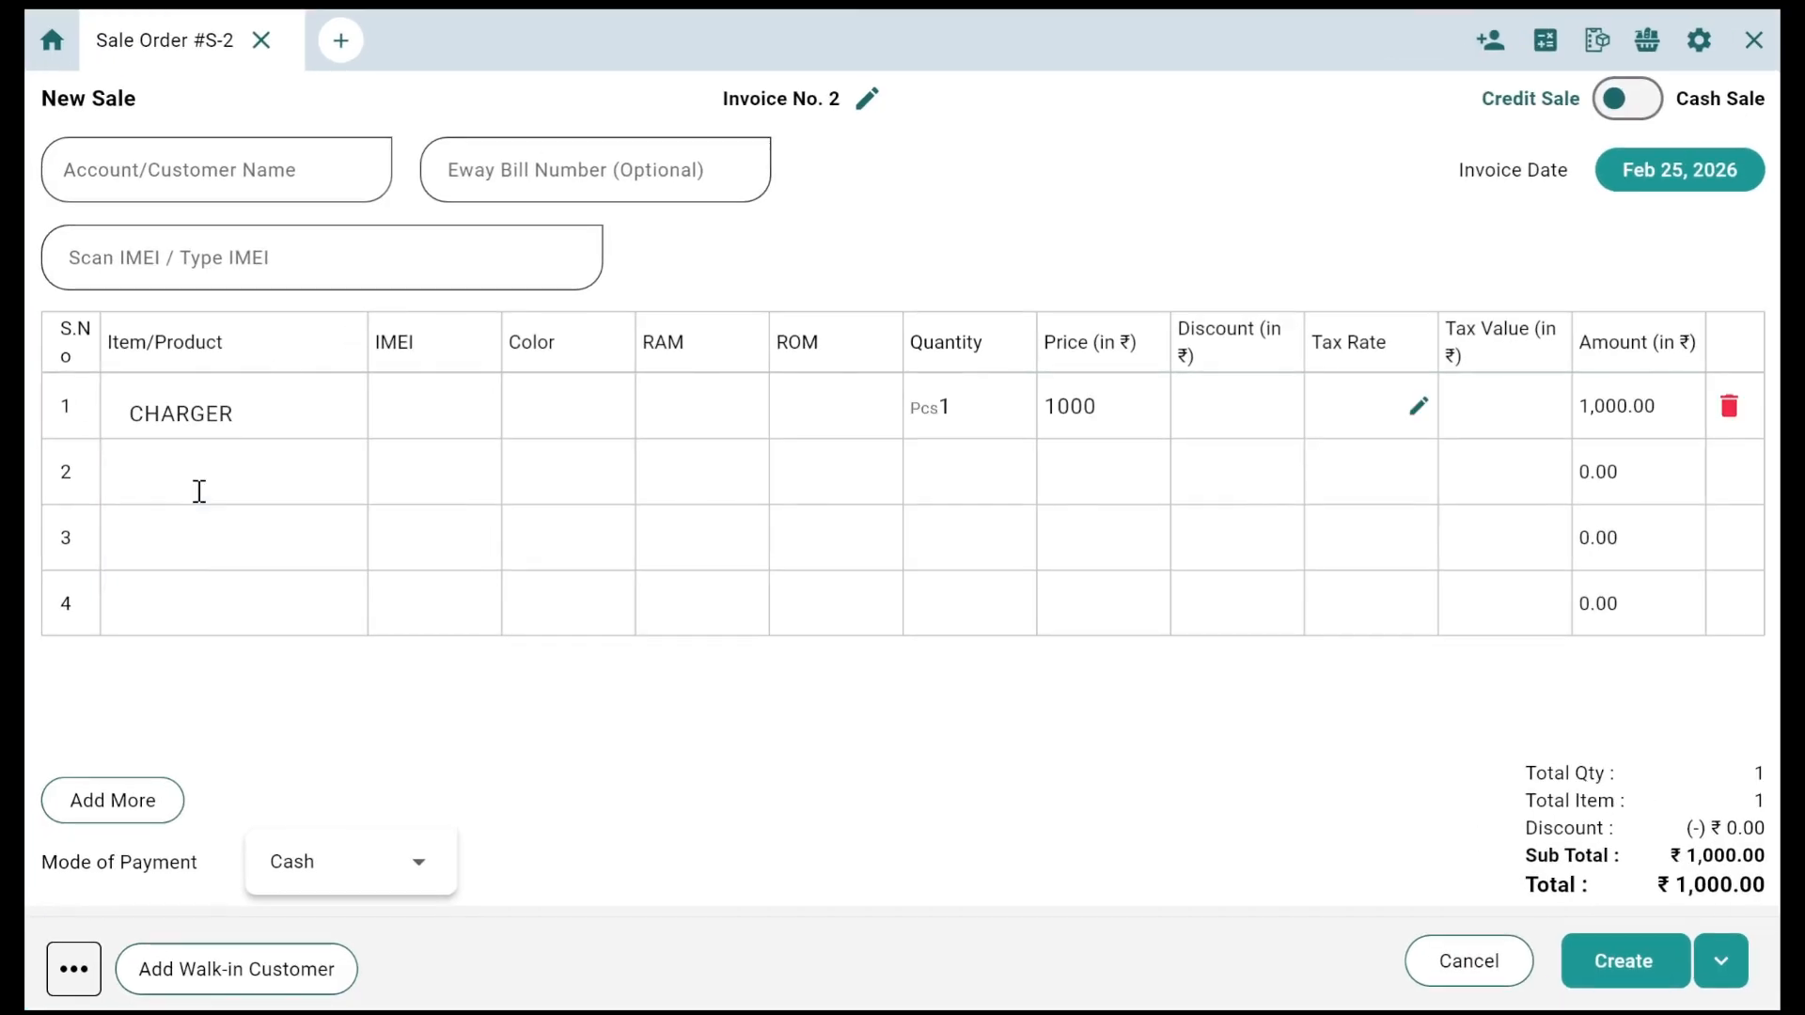
left_click(1656, 958)
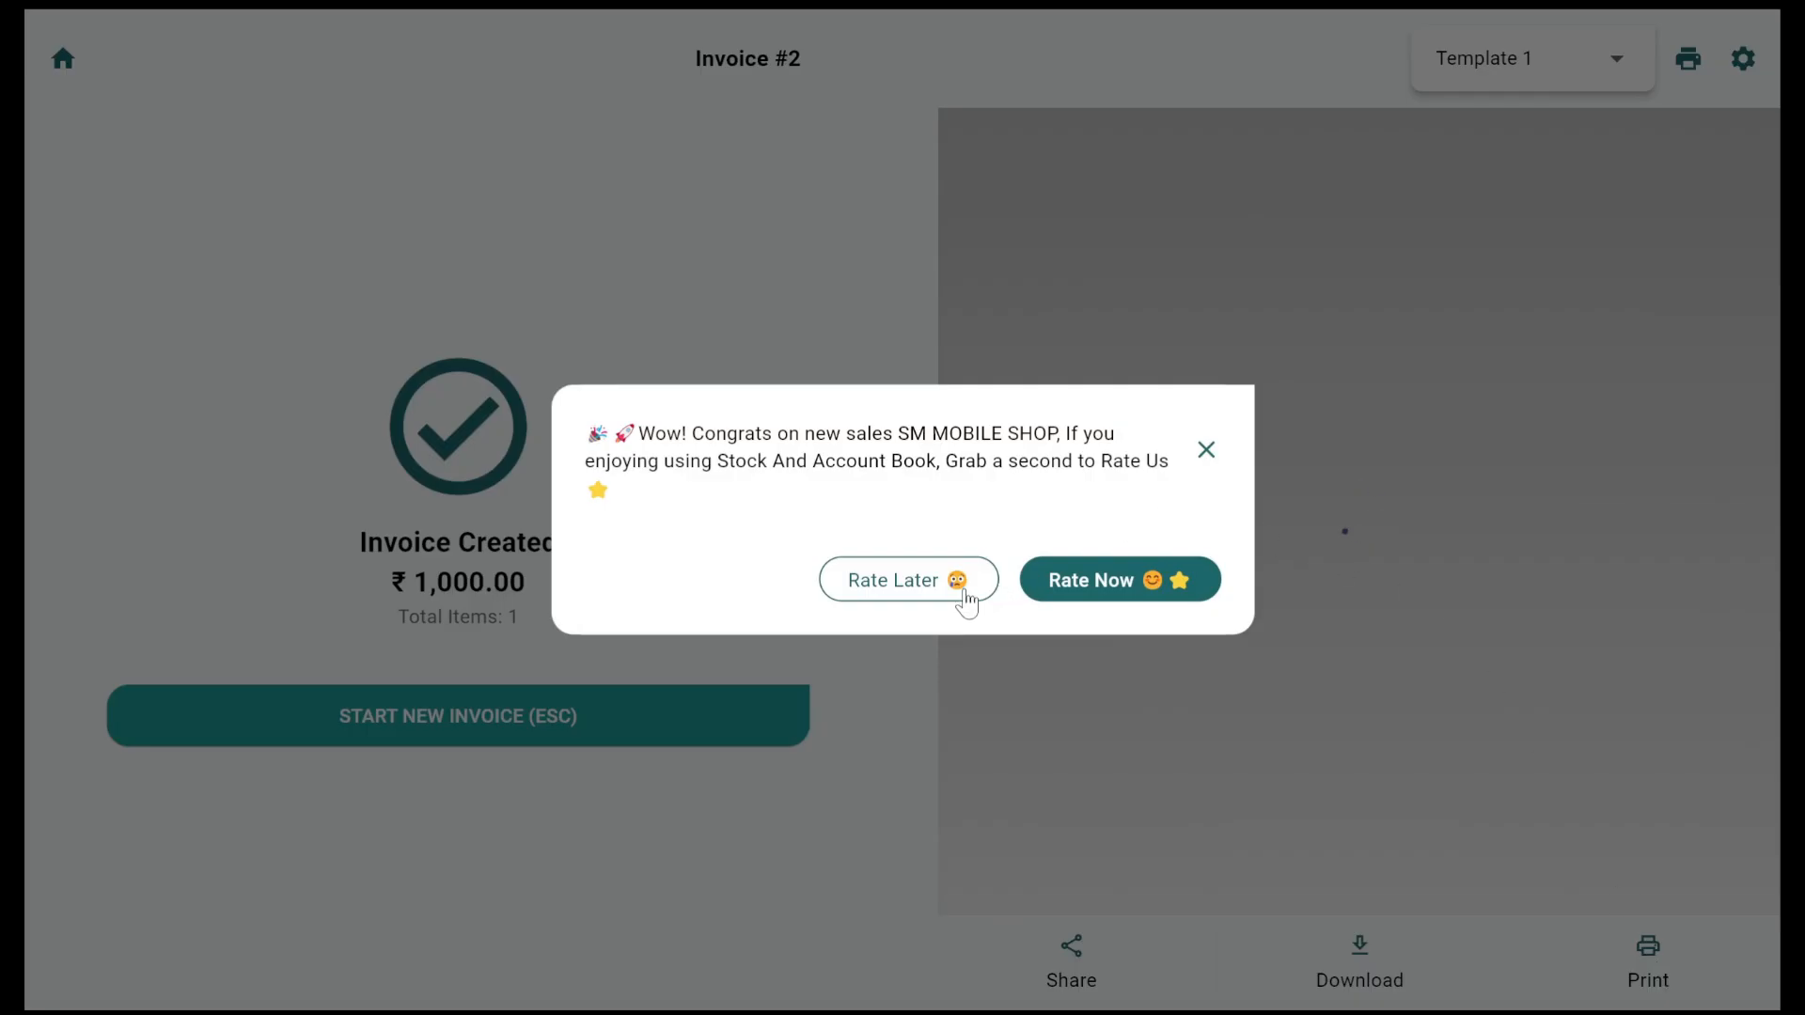
left_click(966, 593)
scroll(1410, 526, "down", 5)
scroll(1410, 526, "up", 5)
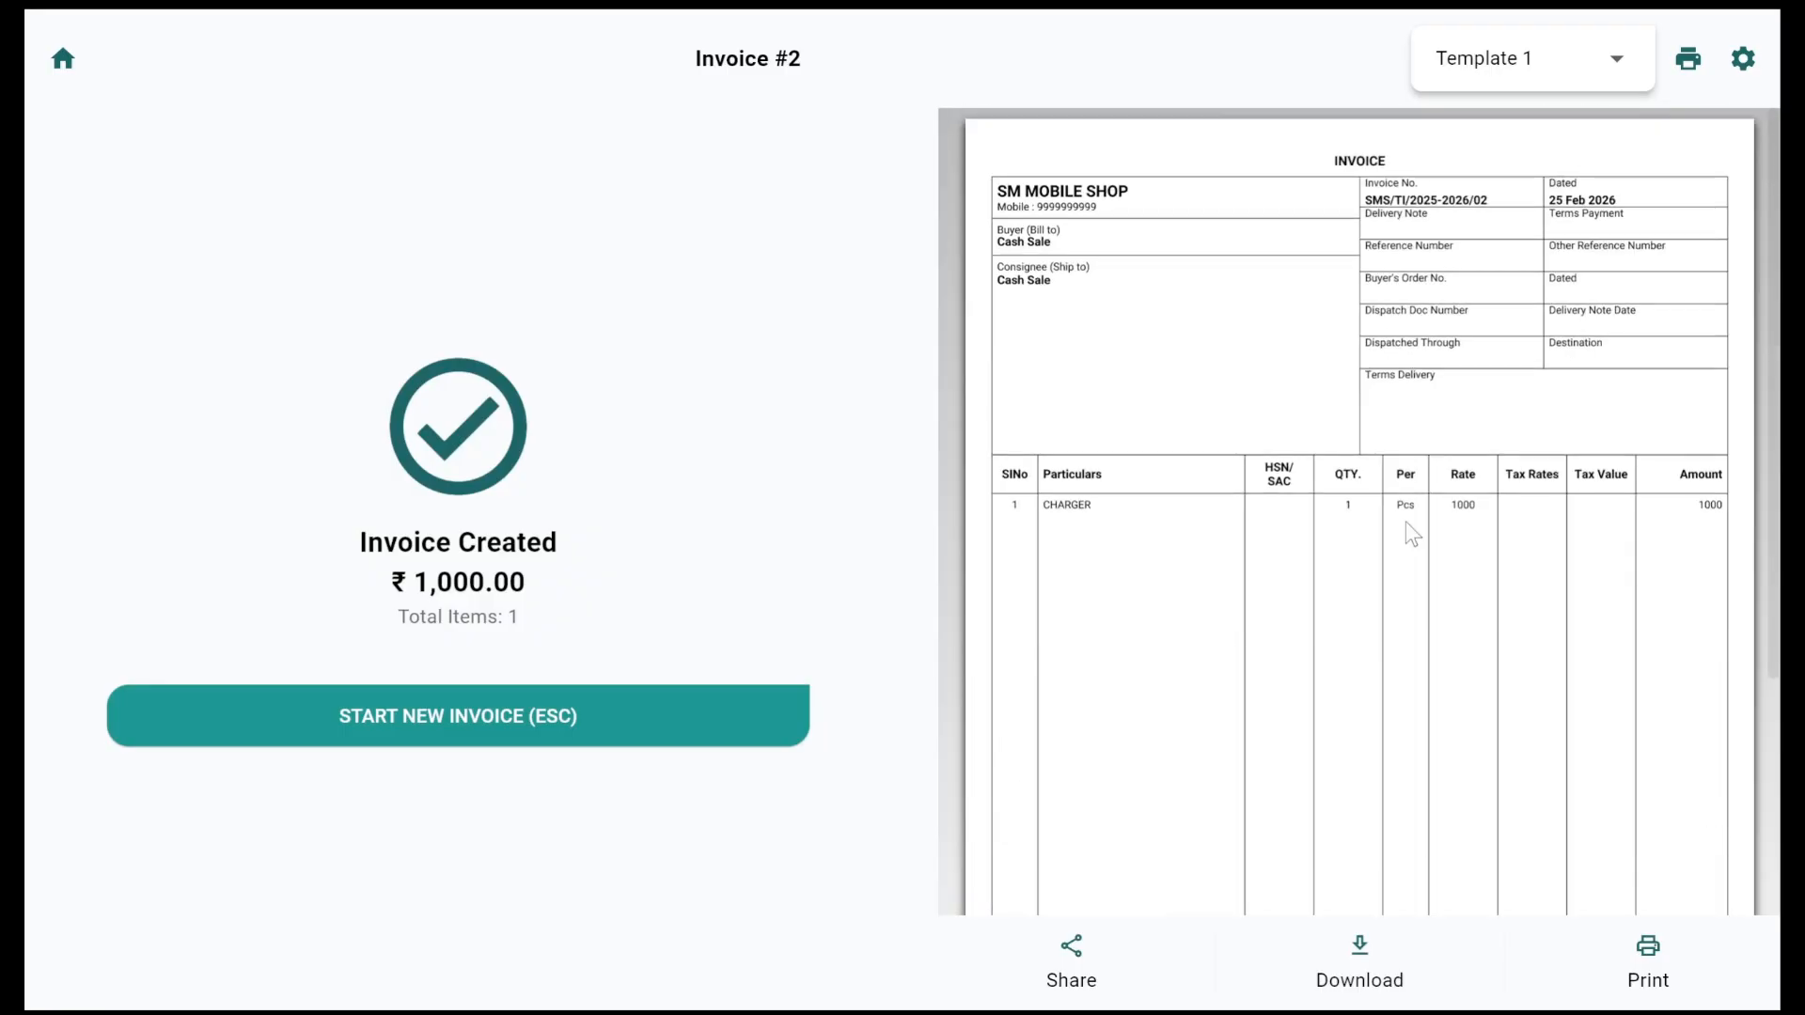
left_click(499, 713)
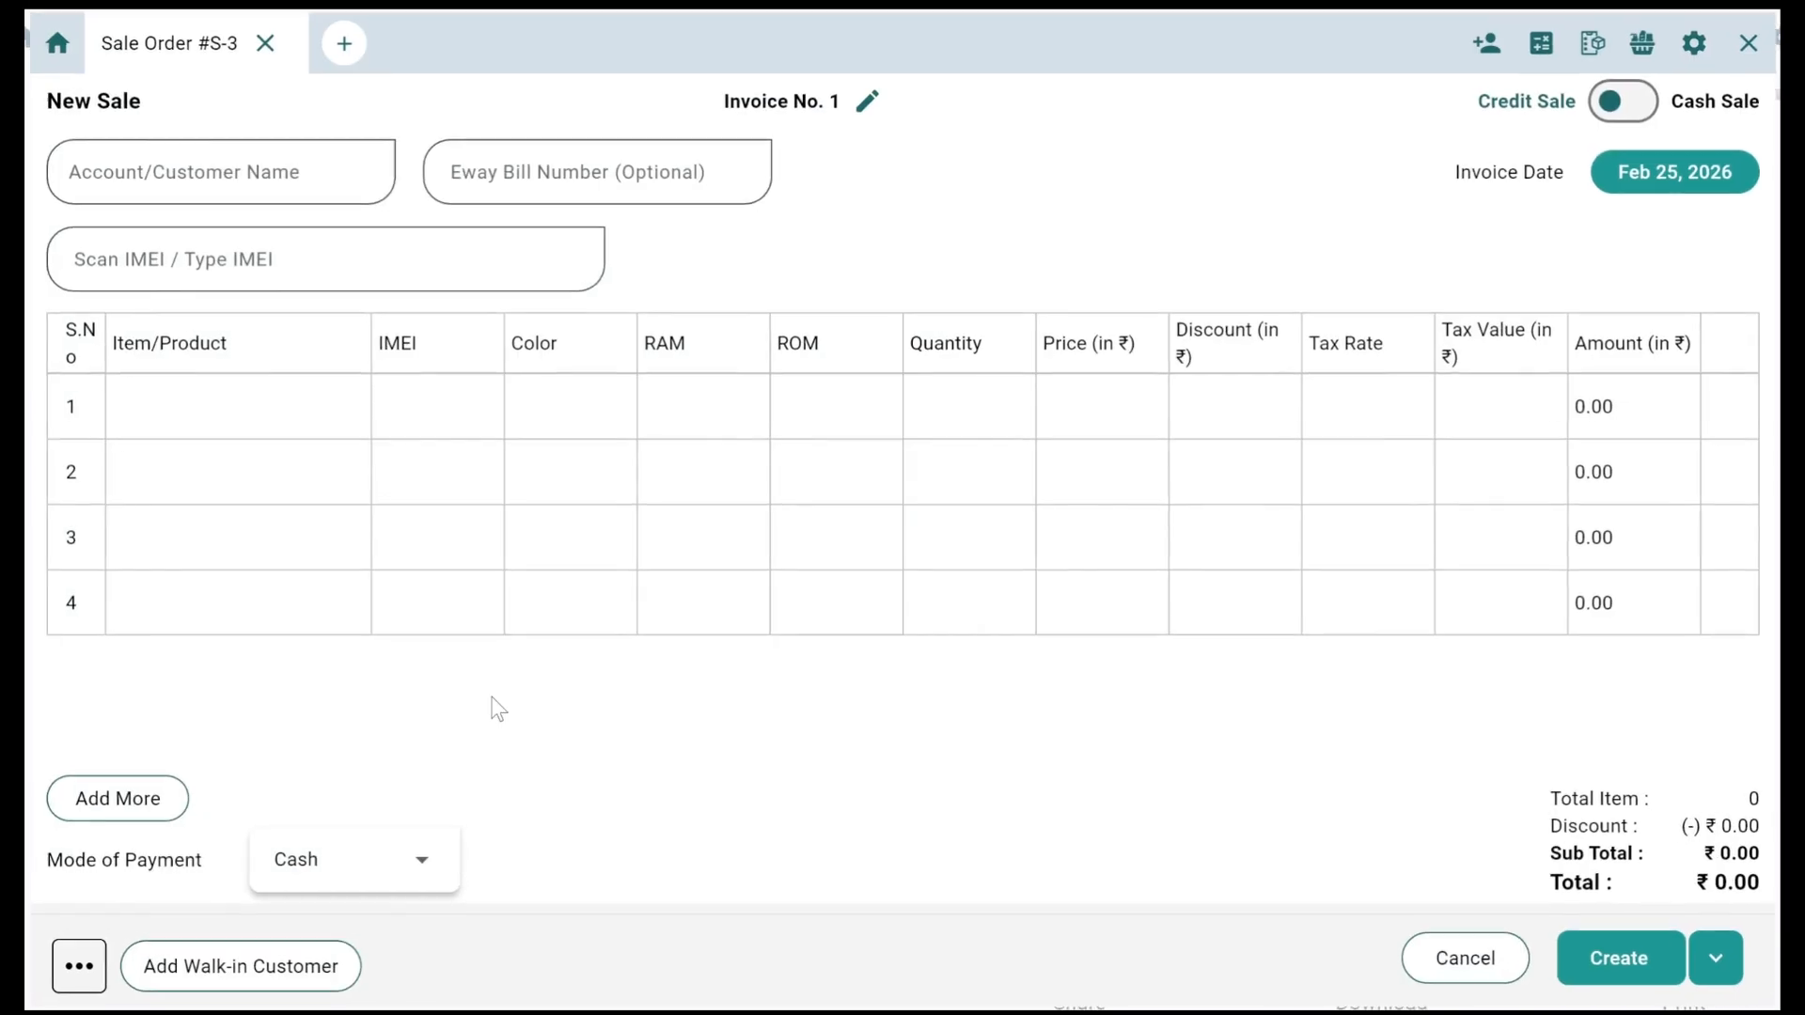
left_click(48, 41)
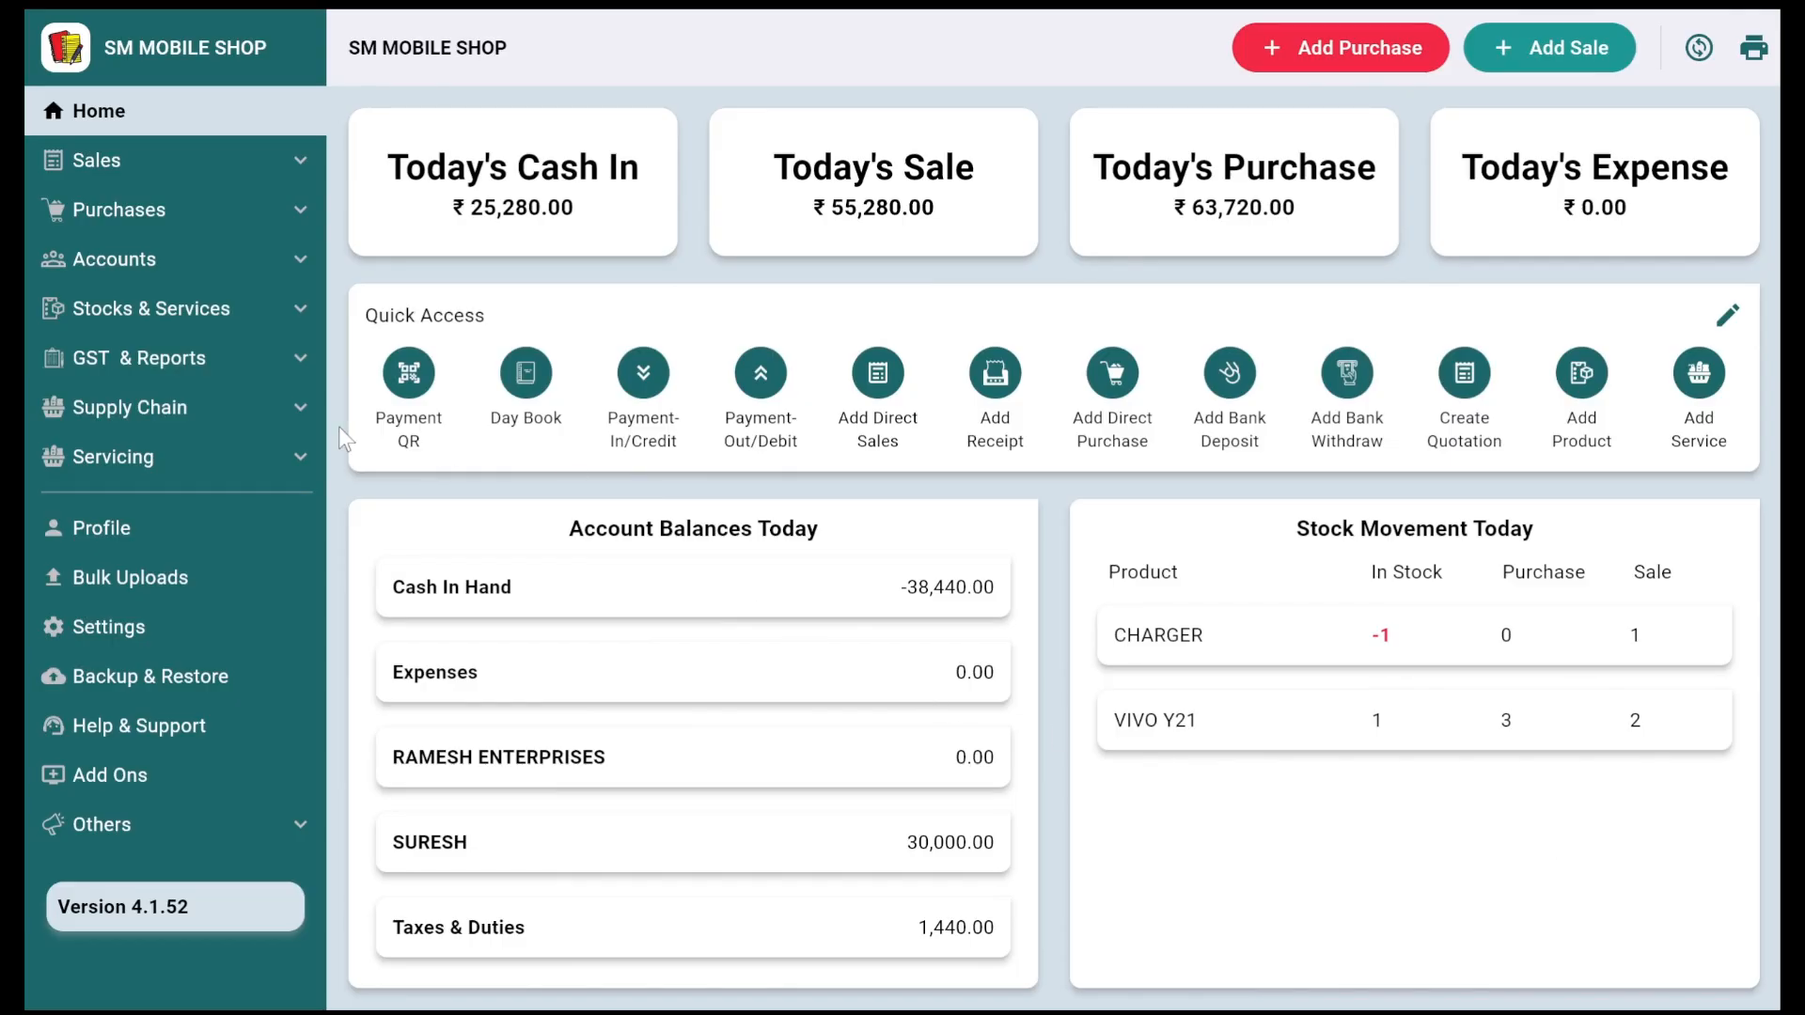
left_click(189, 459)
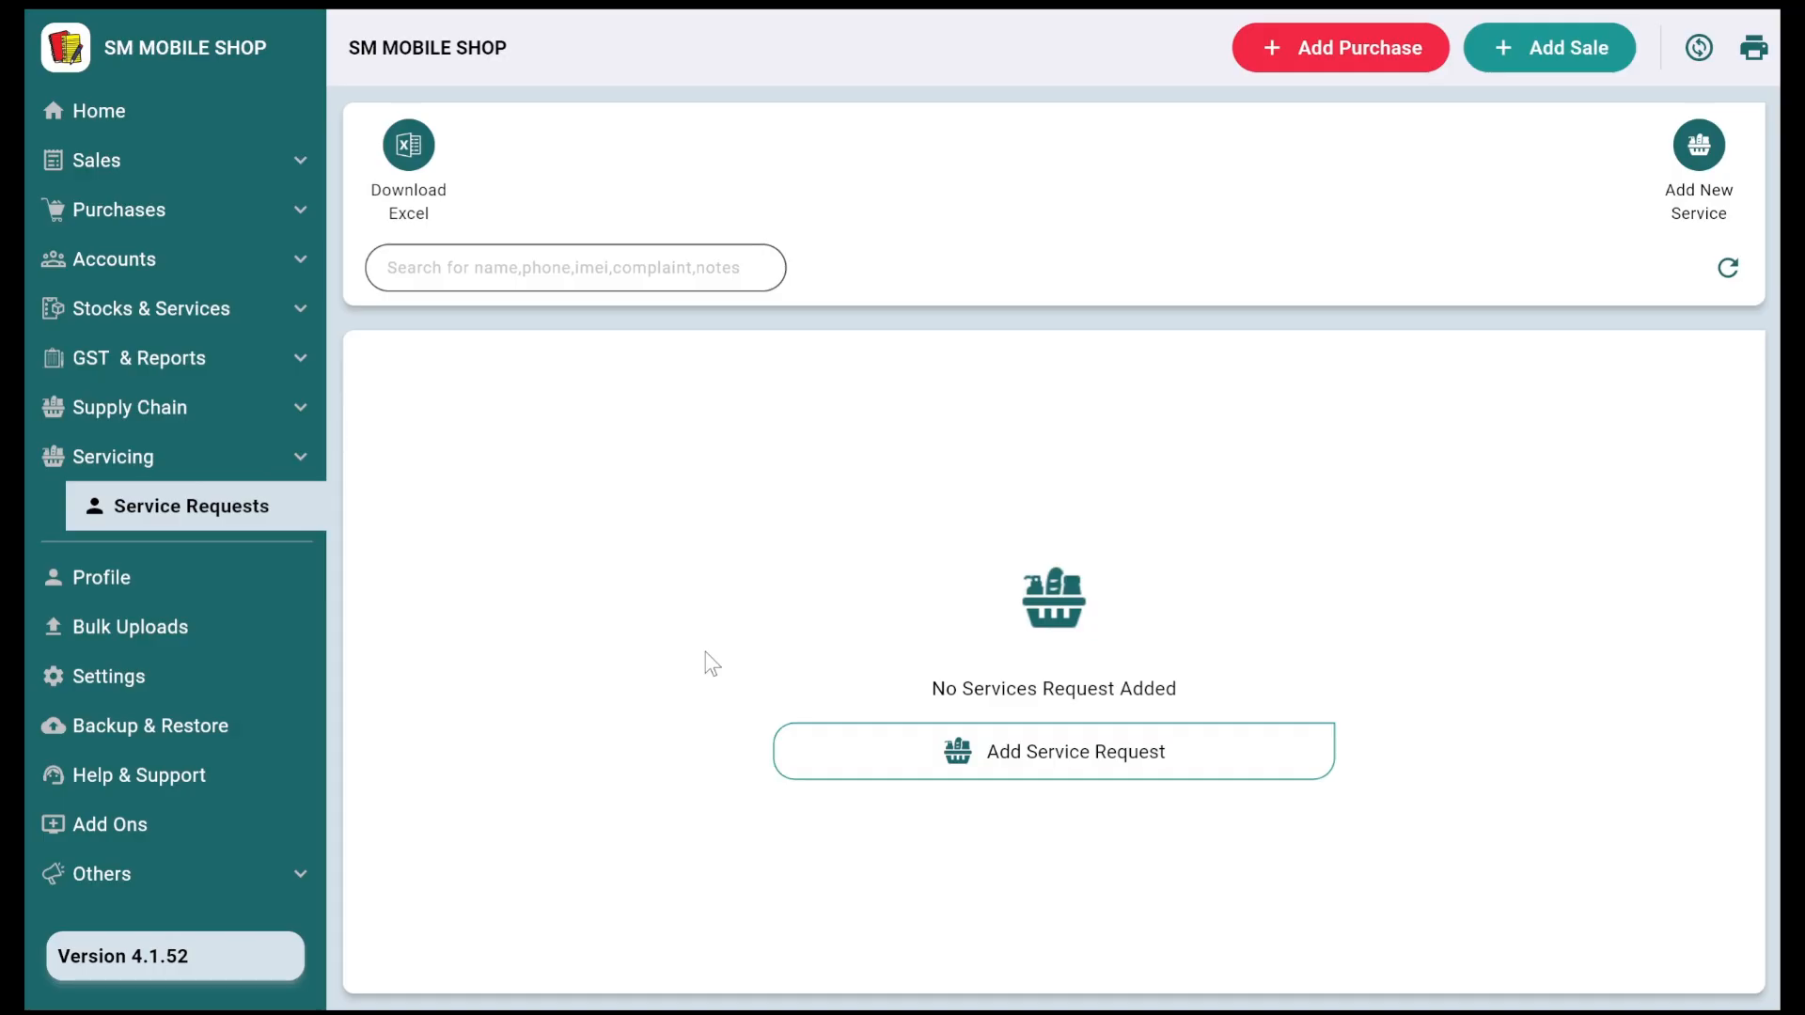
left_click(891, 776)
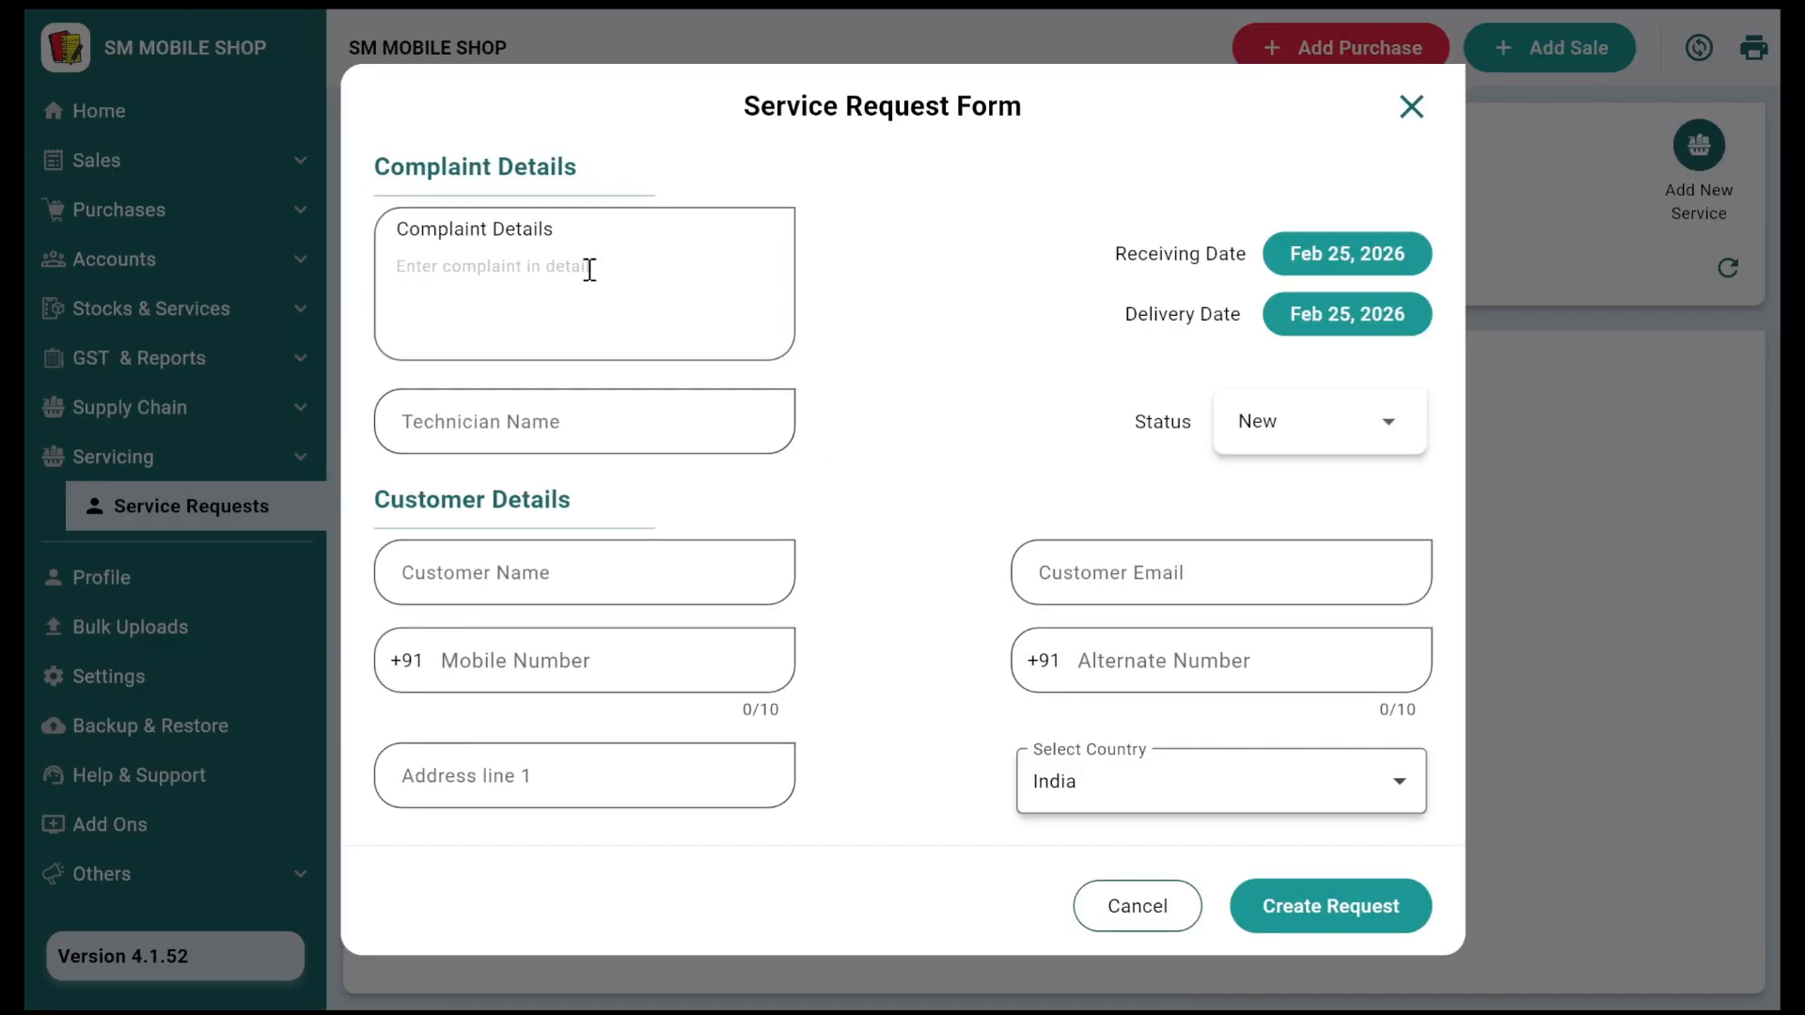
Step: Enter the complaint 'mobile khrb ha black screen aa ja rhi hai' and the technician's name
type("mobile khrb h")
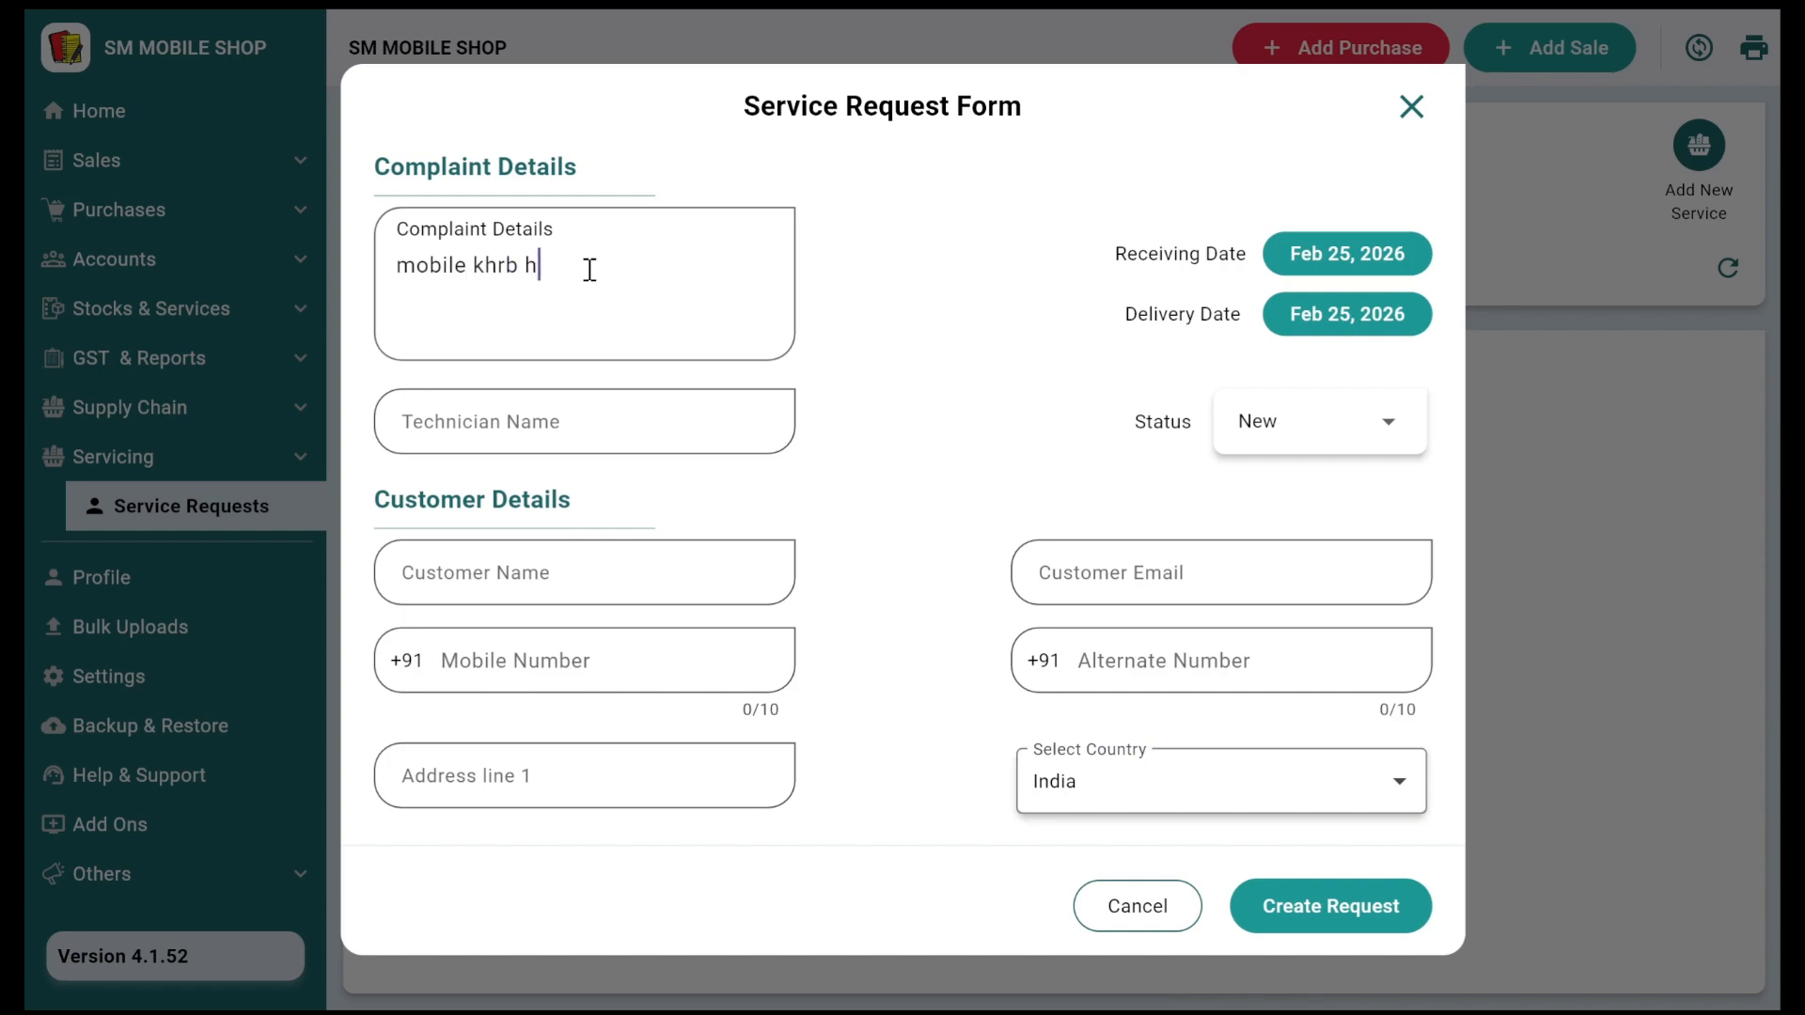
type("a  black screen aa ")
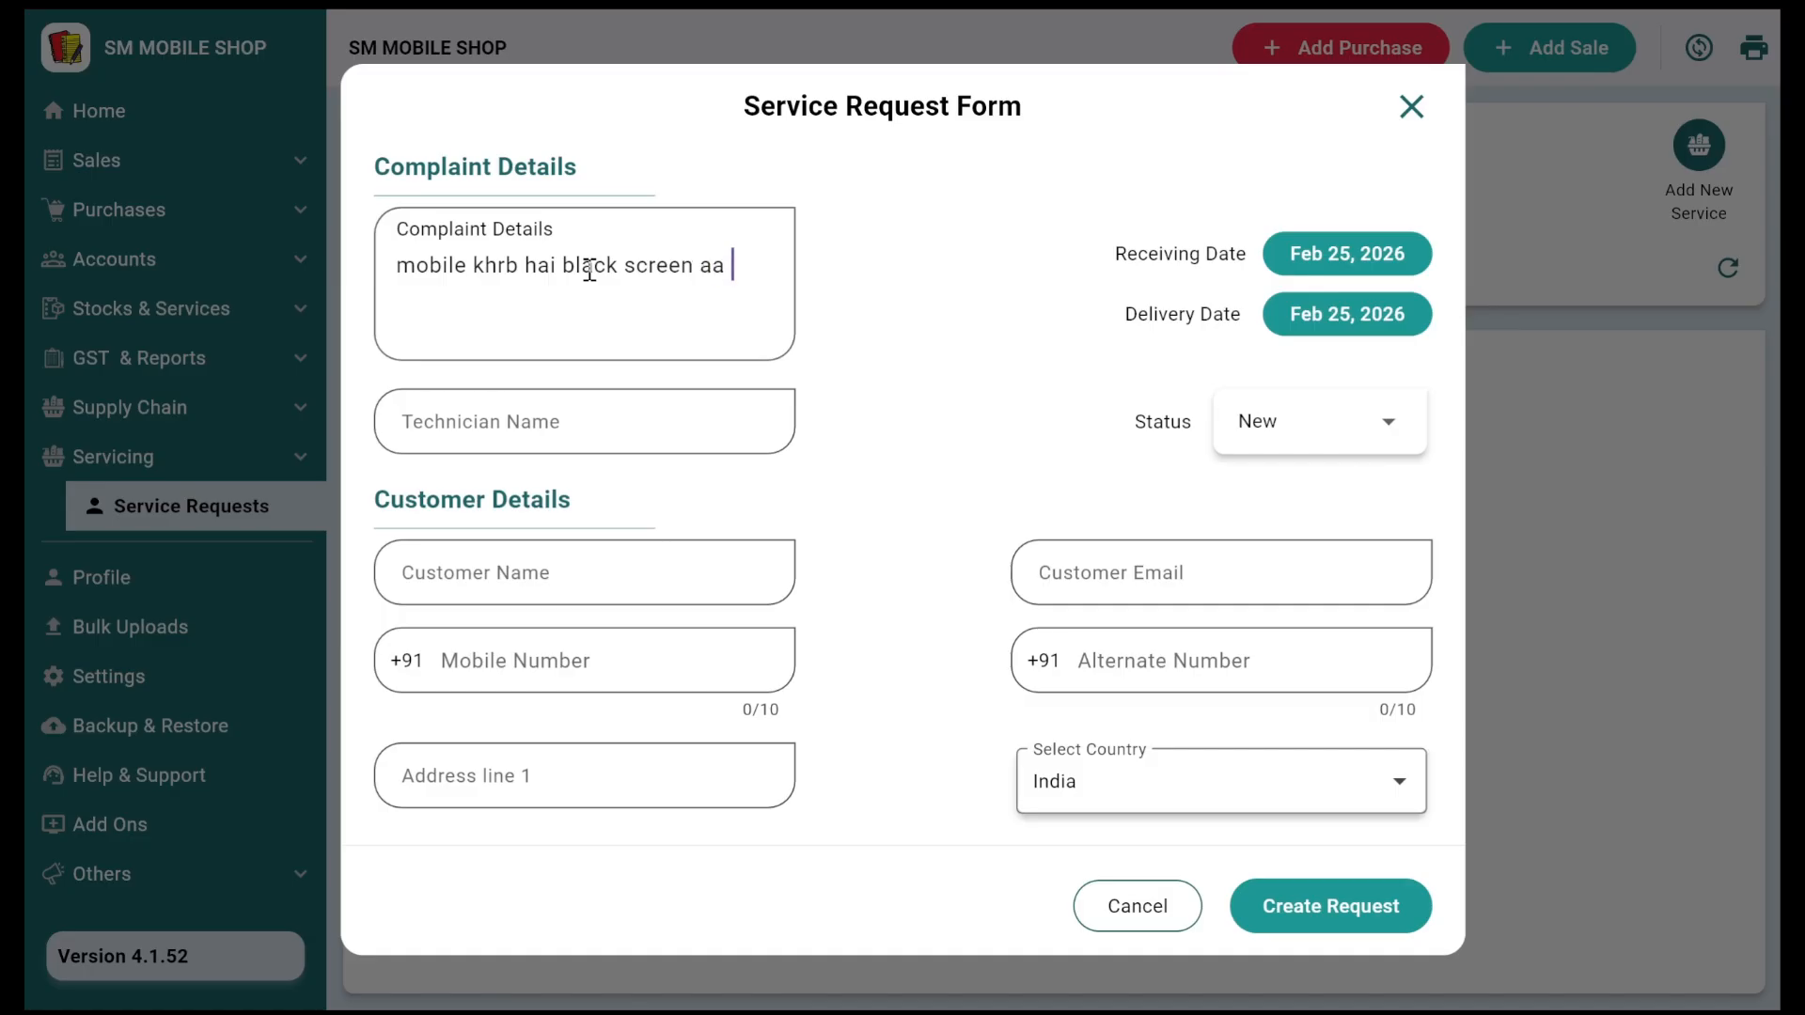
type("ja rhi hai")
left_click(556, 418)
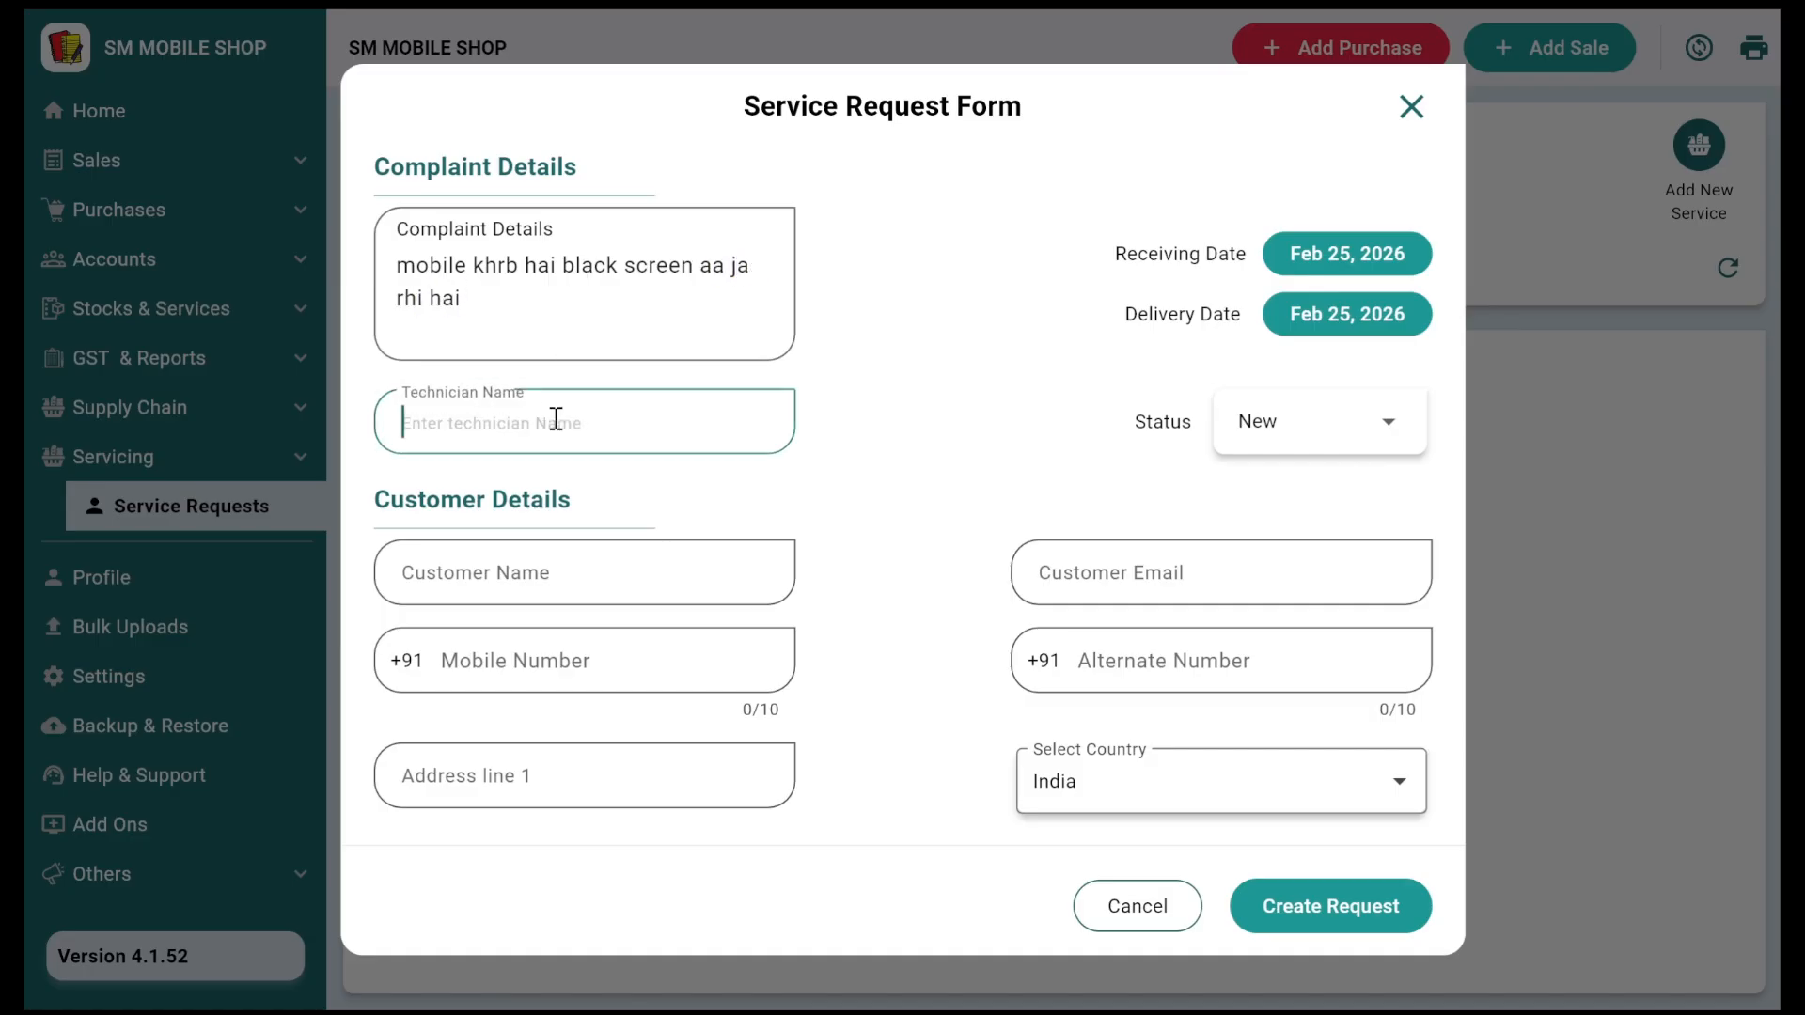
type("MUKESHS")
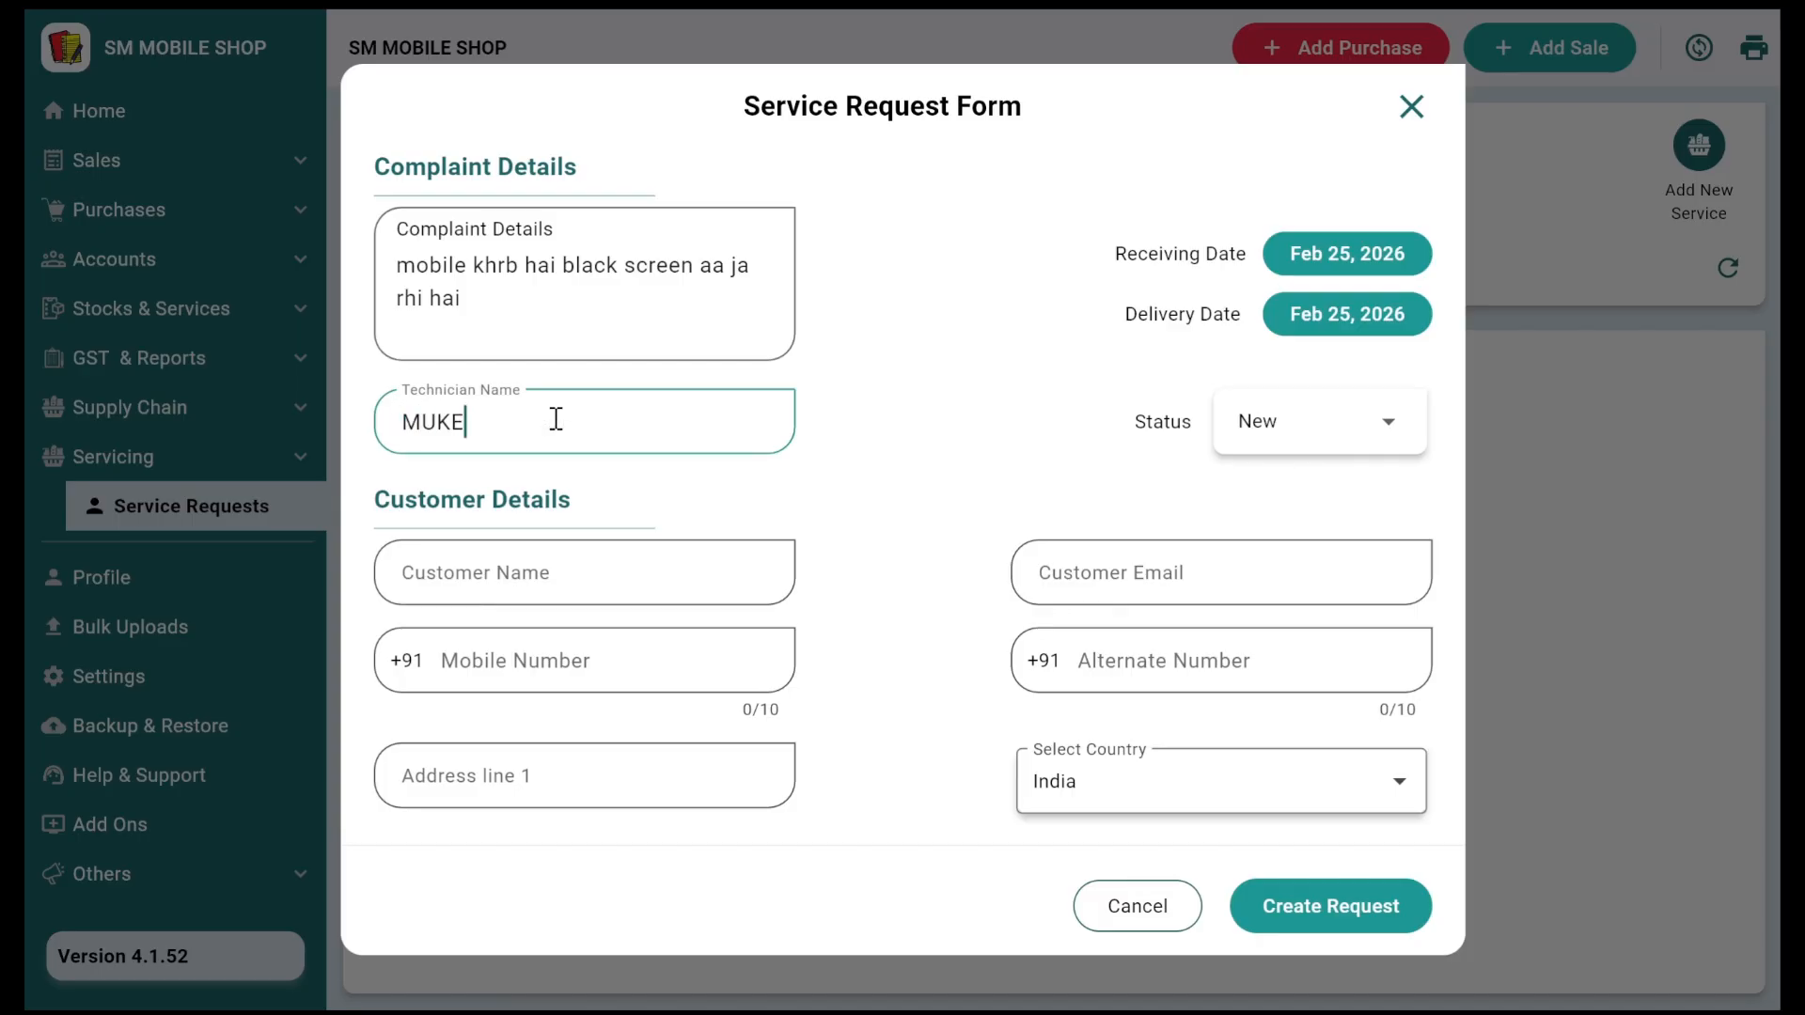
key("BackSpace")
key("BackSpace")
key("BackSpace")
type("SH")
Step: Set the delivery date to Mar 11, 2026, leaving the repair status at New
left_click(1335, 310)
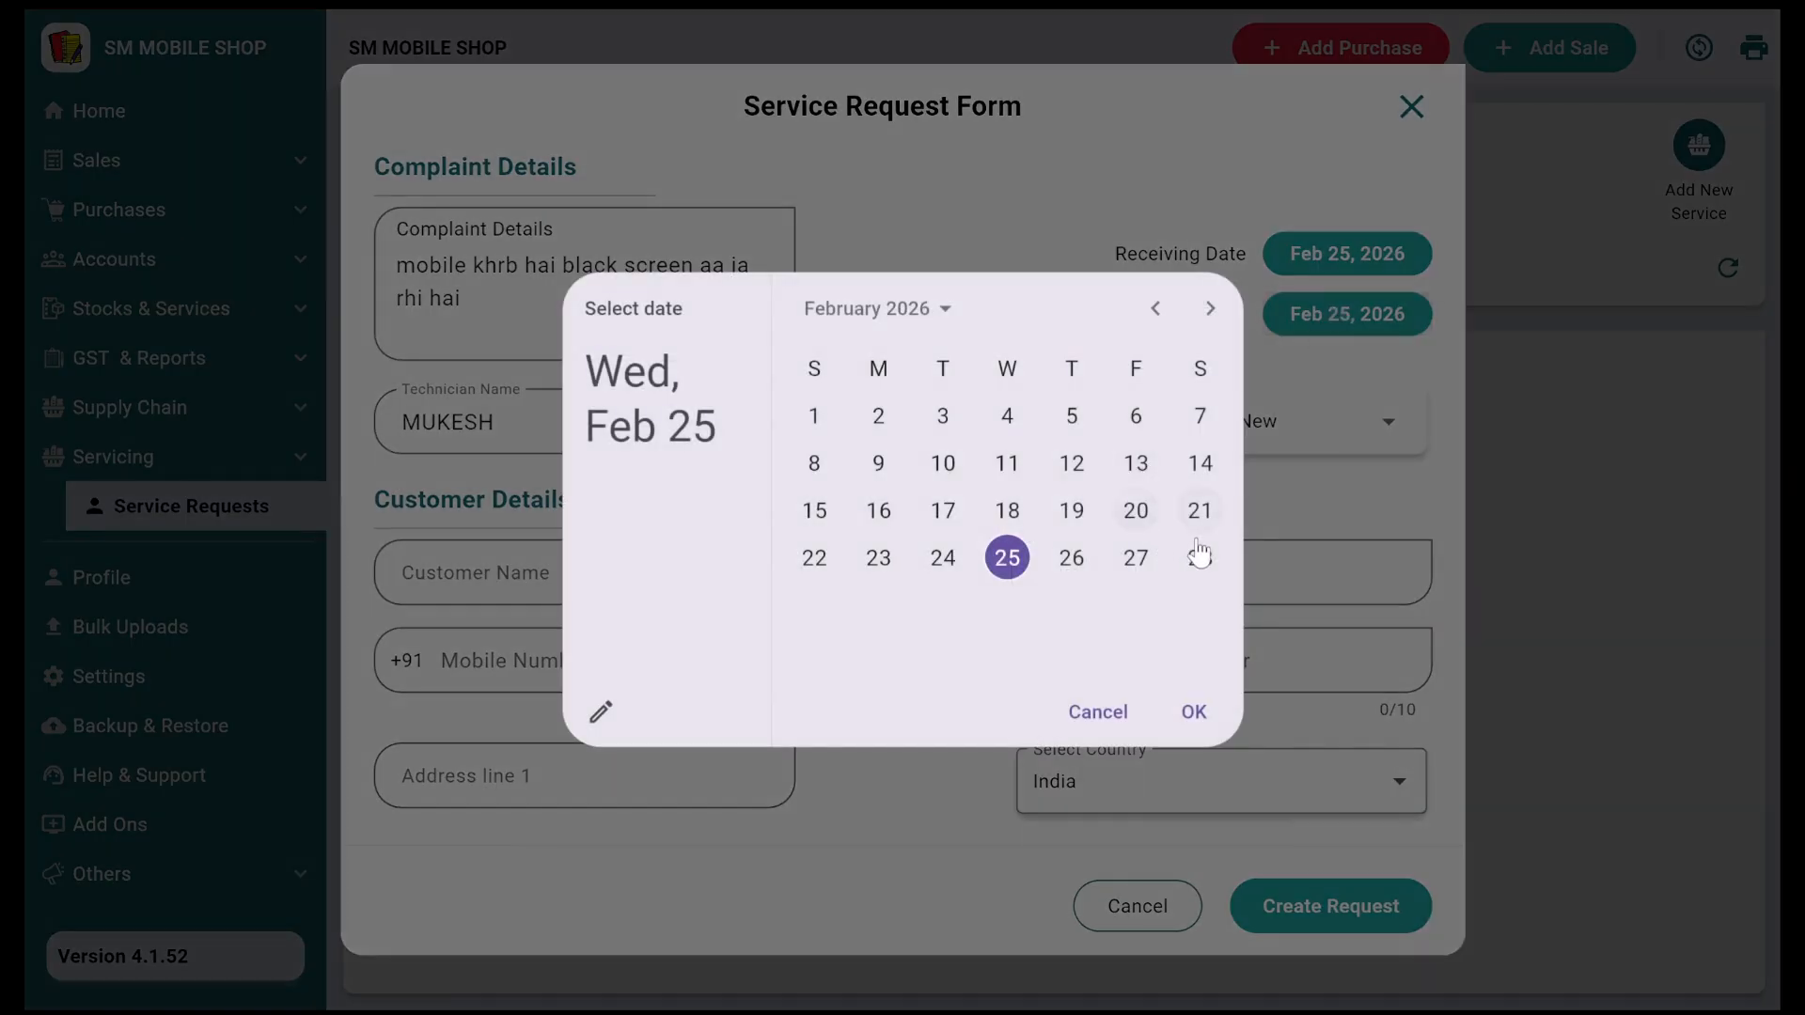
left_click(1212, 310)
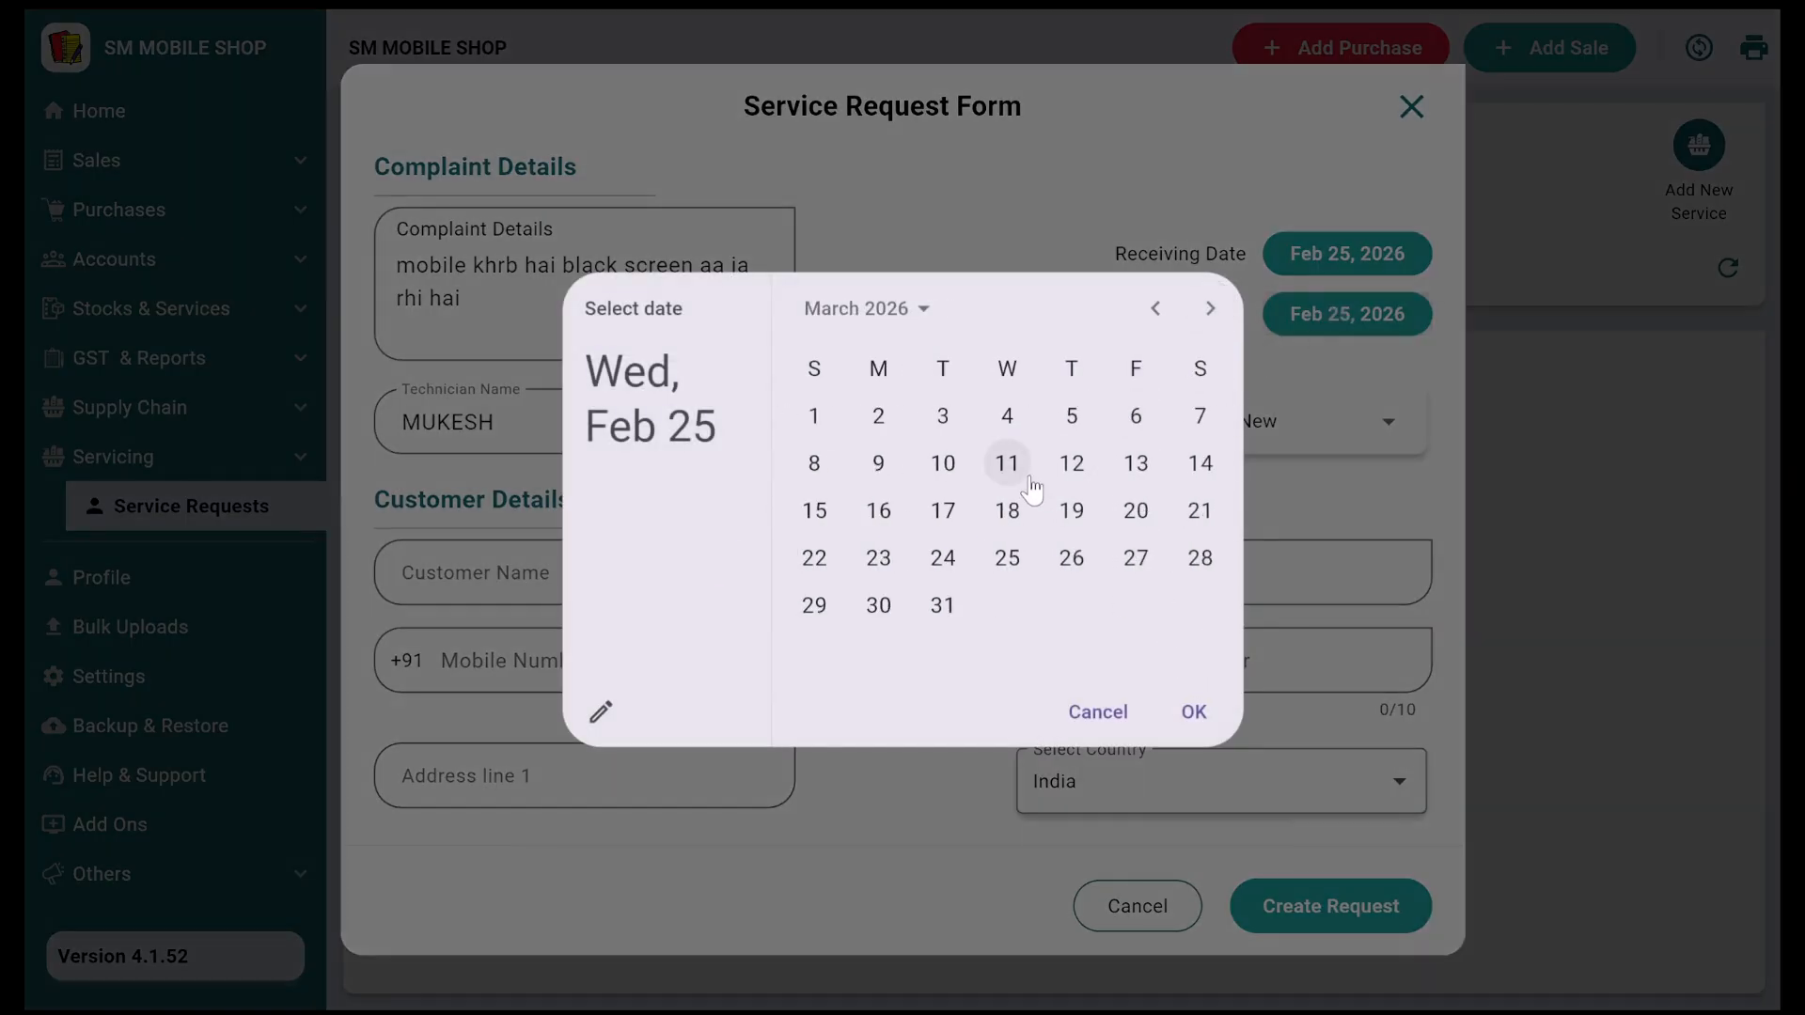
left_click(1009, 465)
left_click(1192, 713)
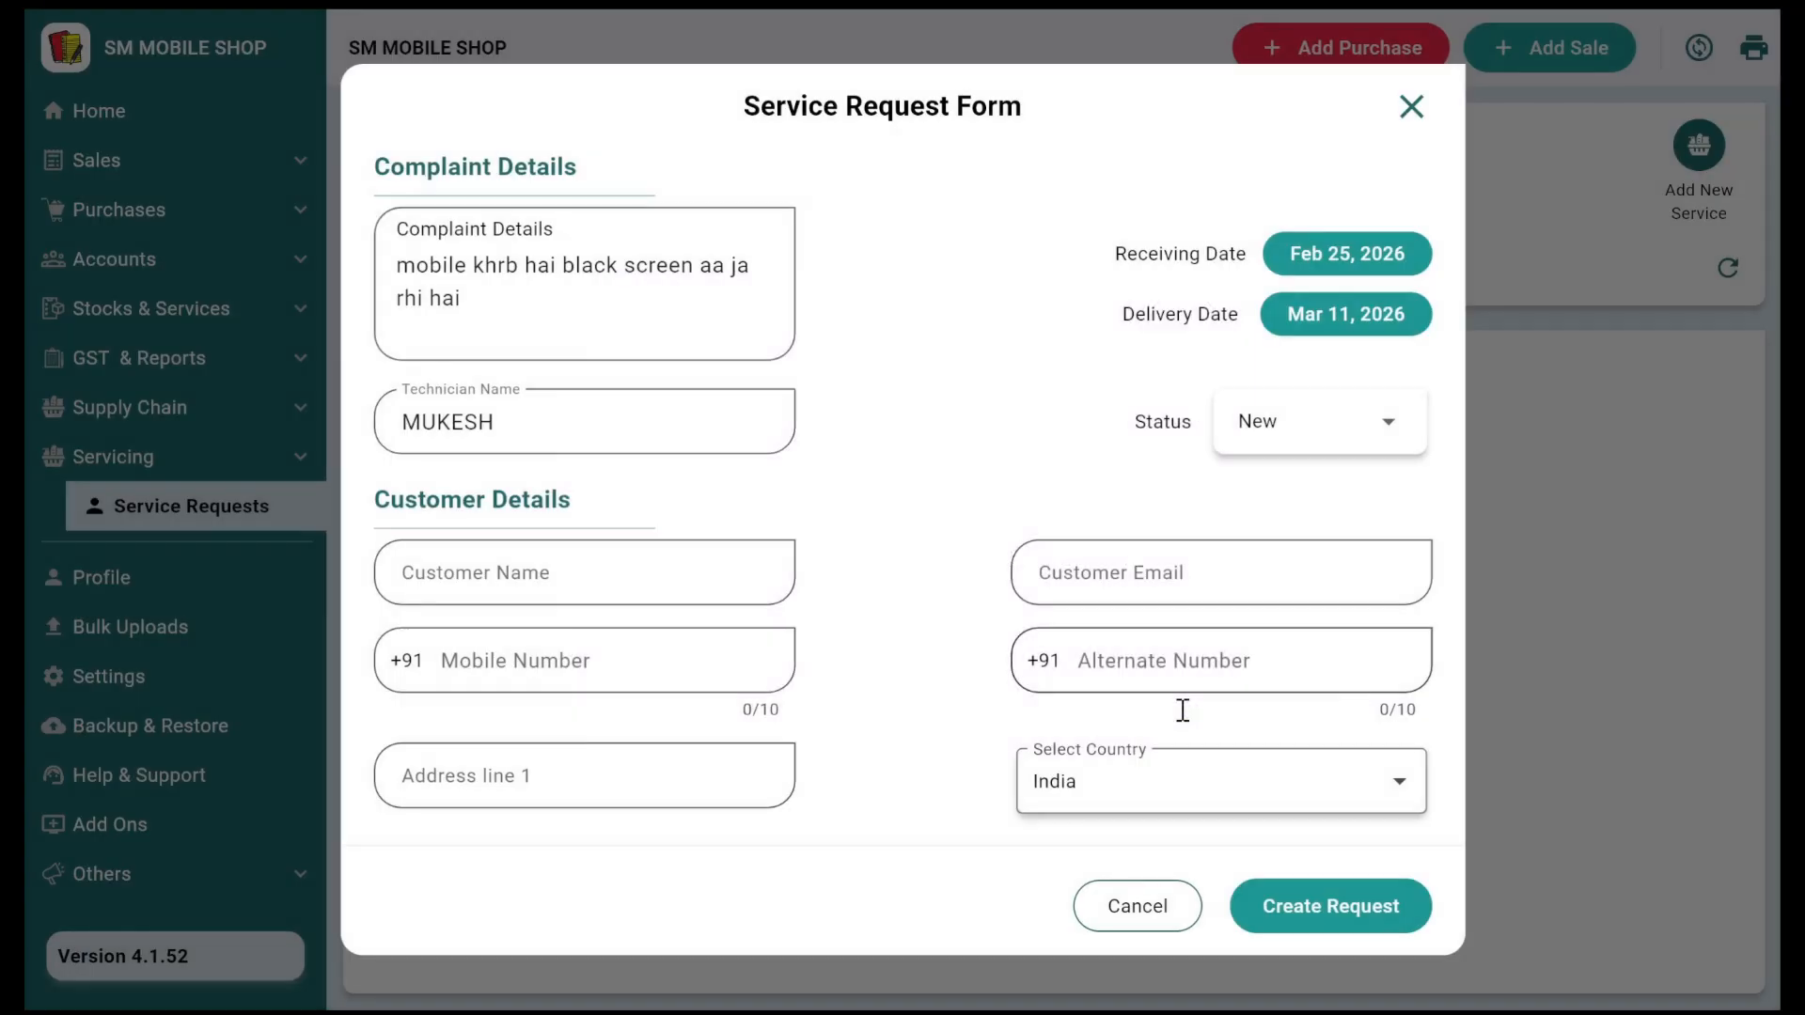
left_click(1243, 451)
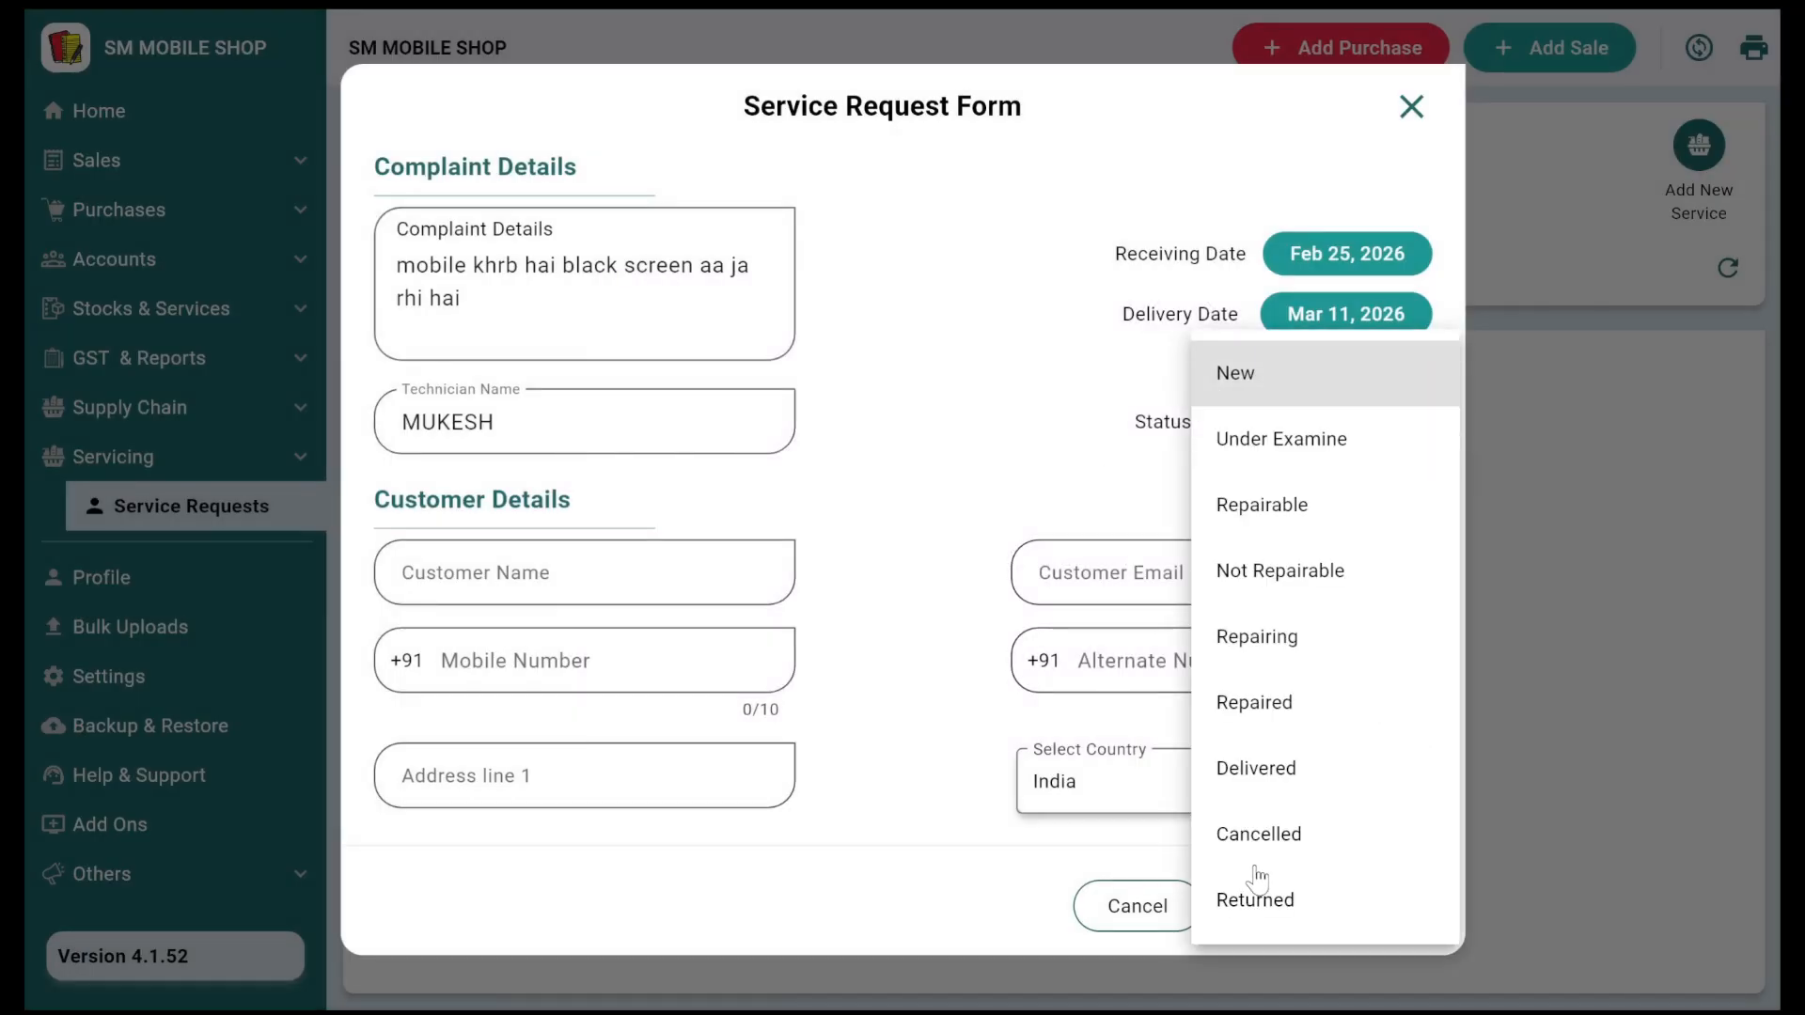
left_click(1004, 460)
left_click(645, 553)
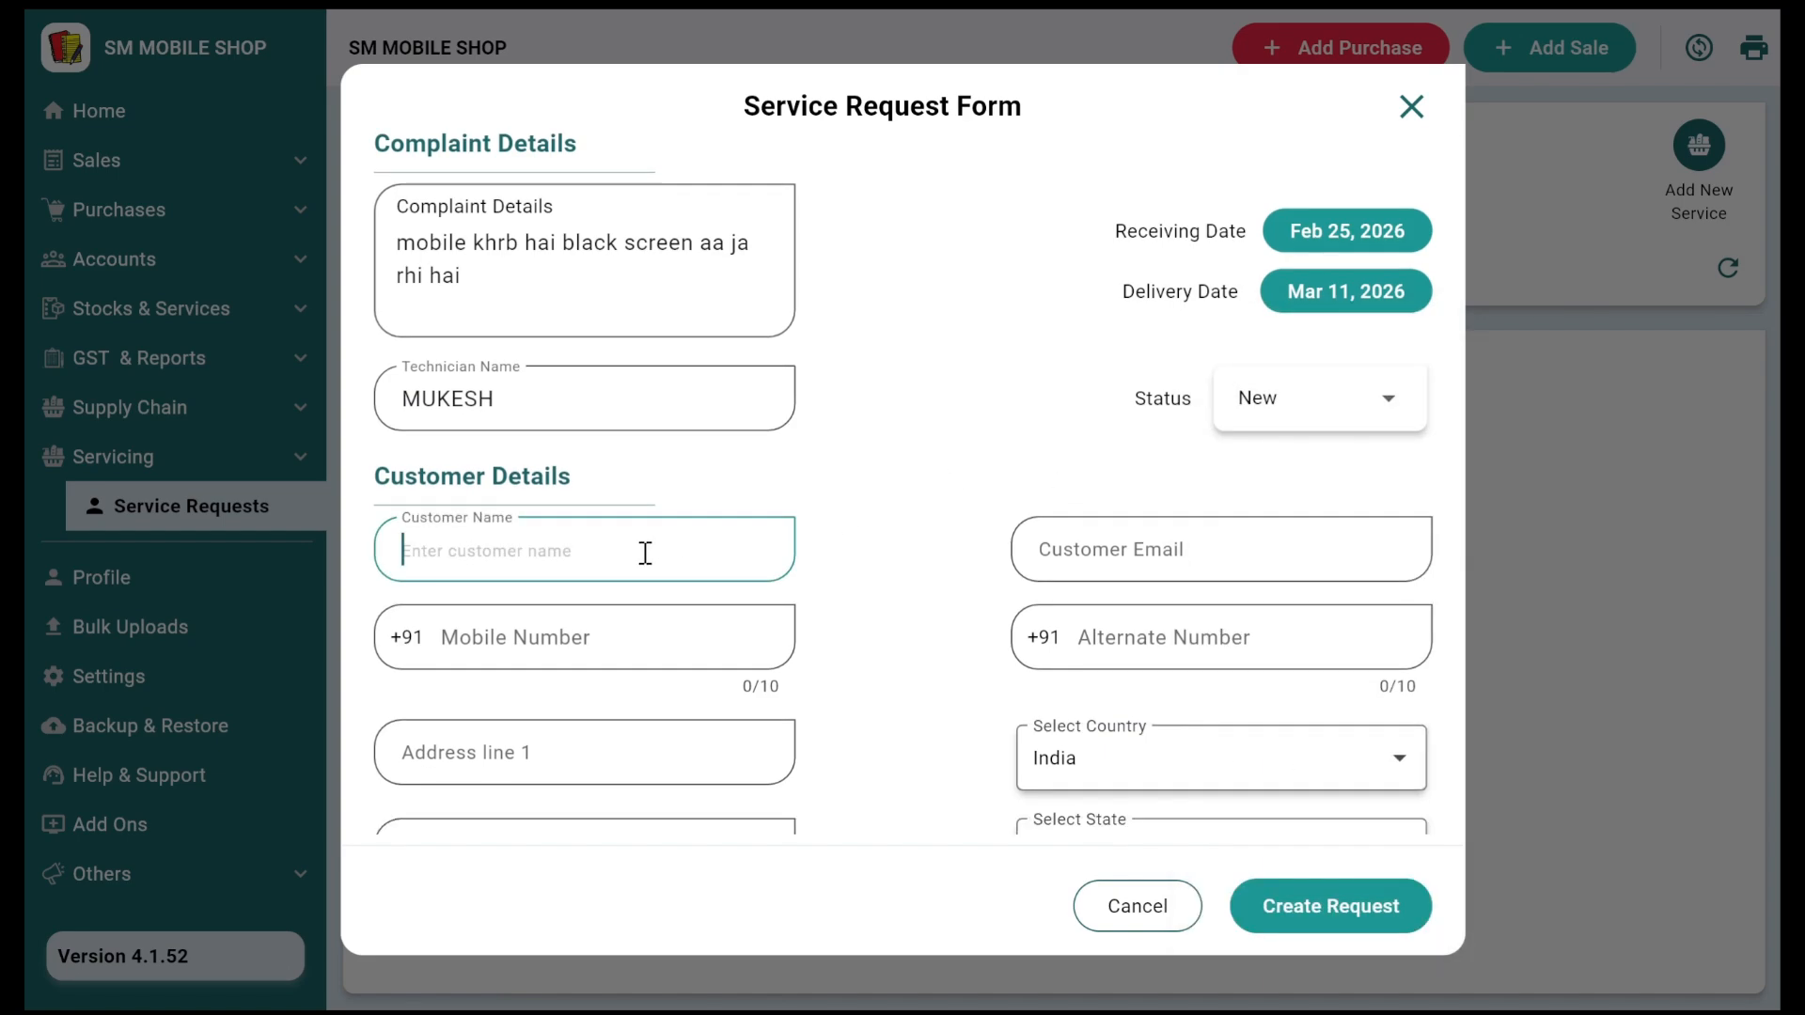
Step: Fill in the customer's name and mobile number
type("KISHOR")
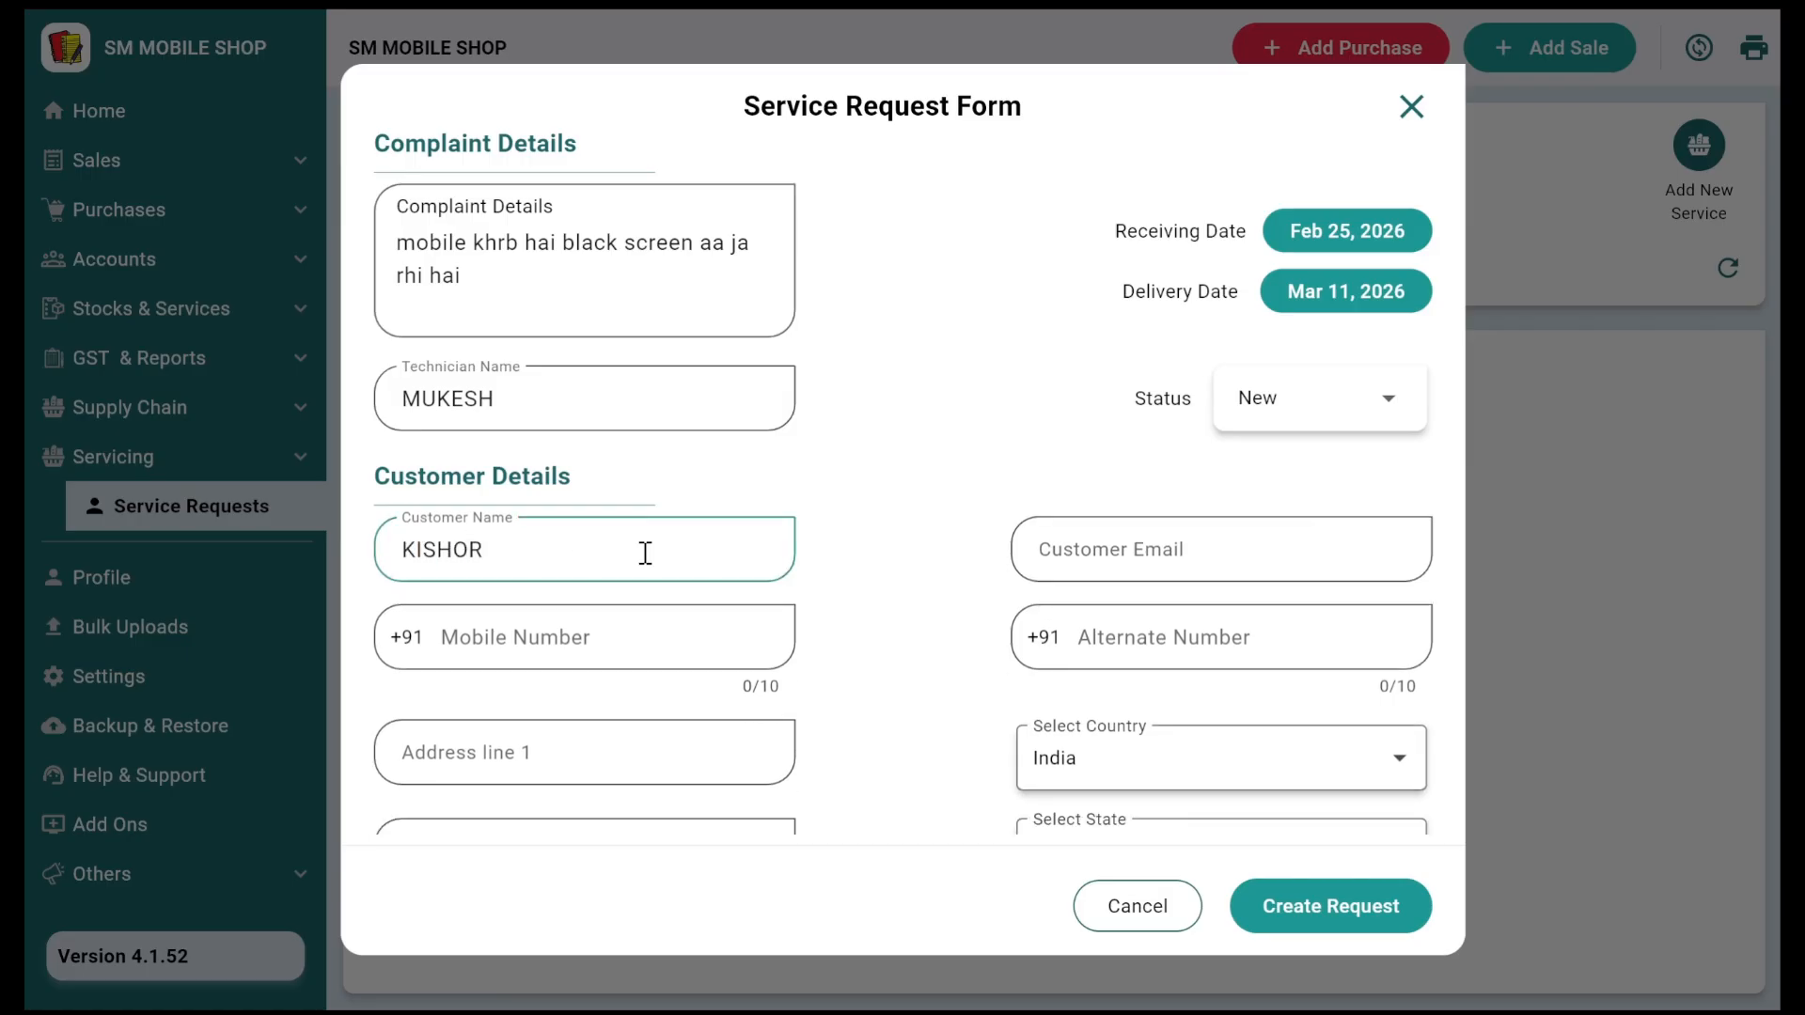
scroll(645, 552, "down", 2)
left_click(661, 454)
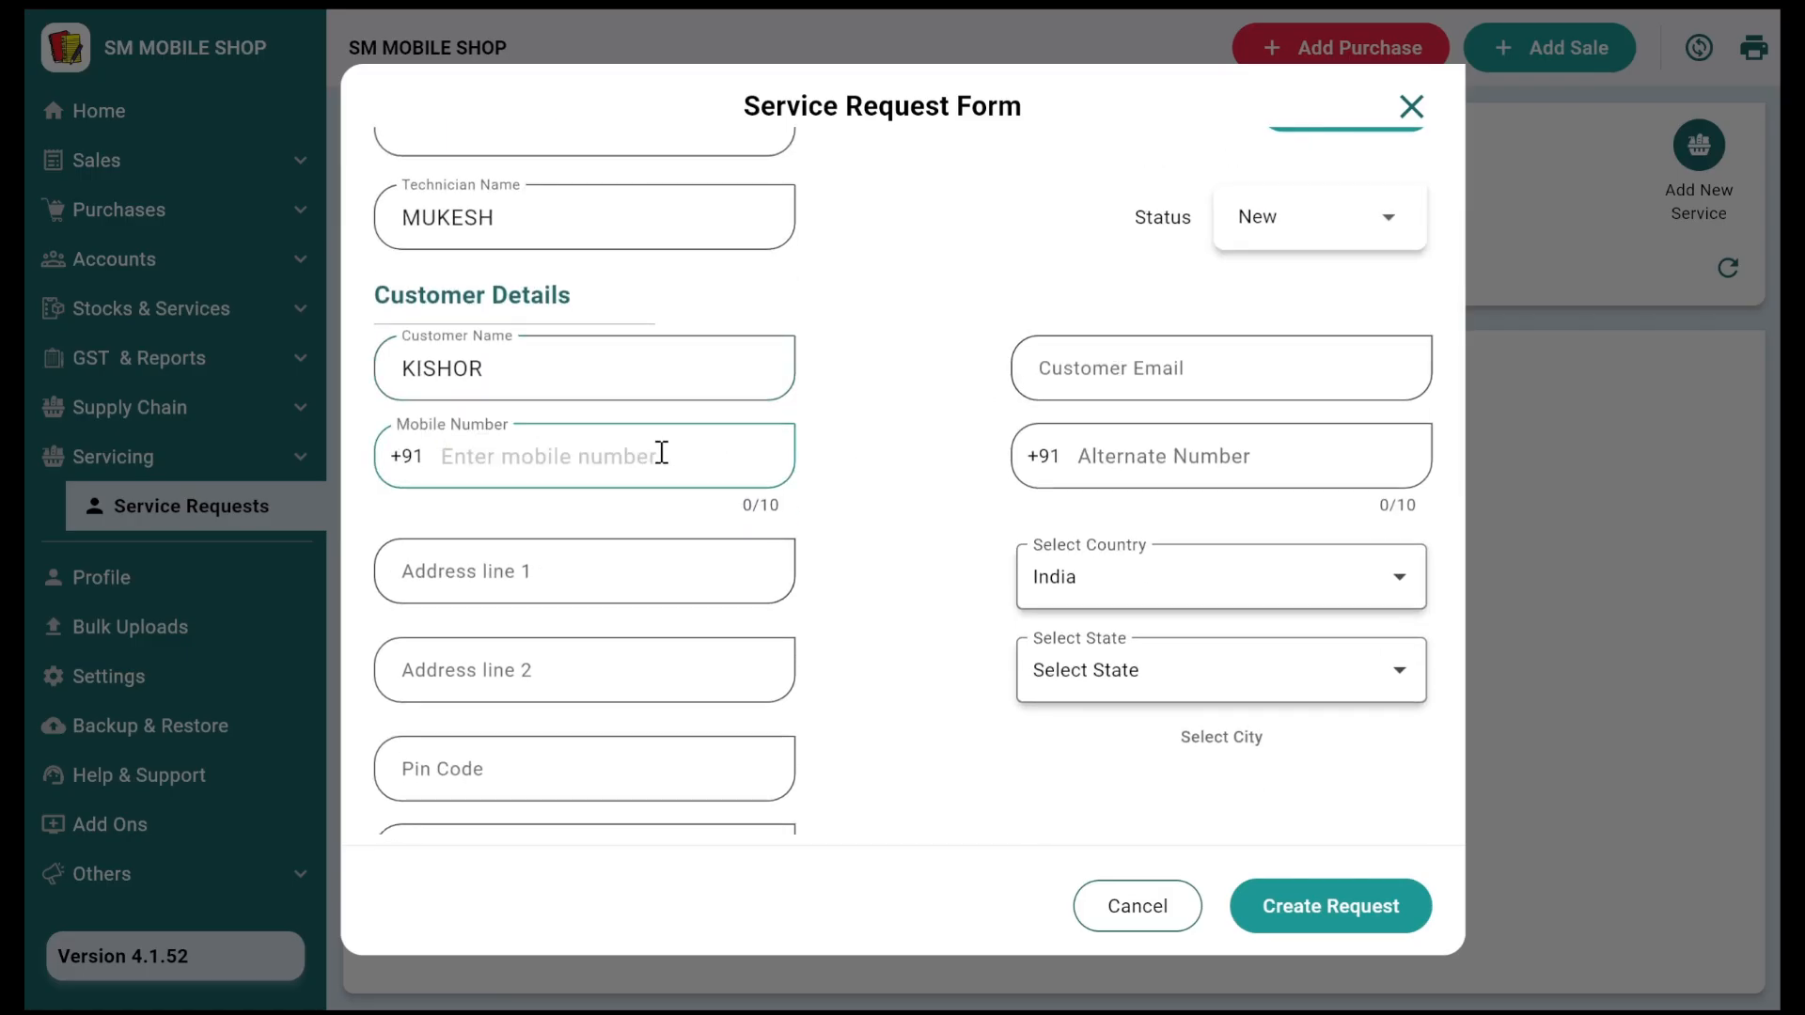
type("9999999999")
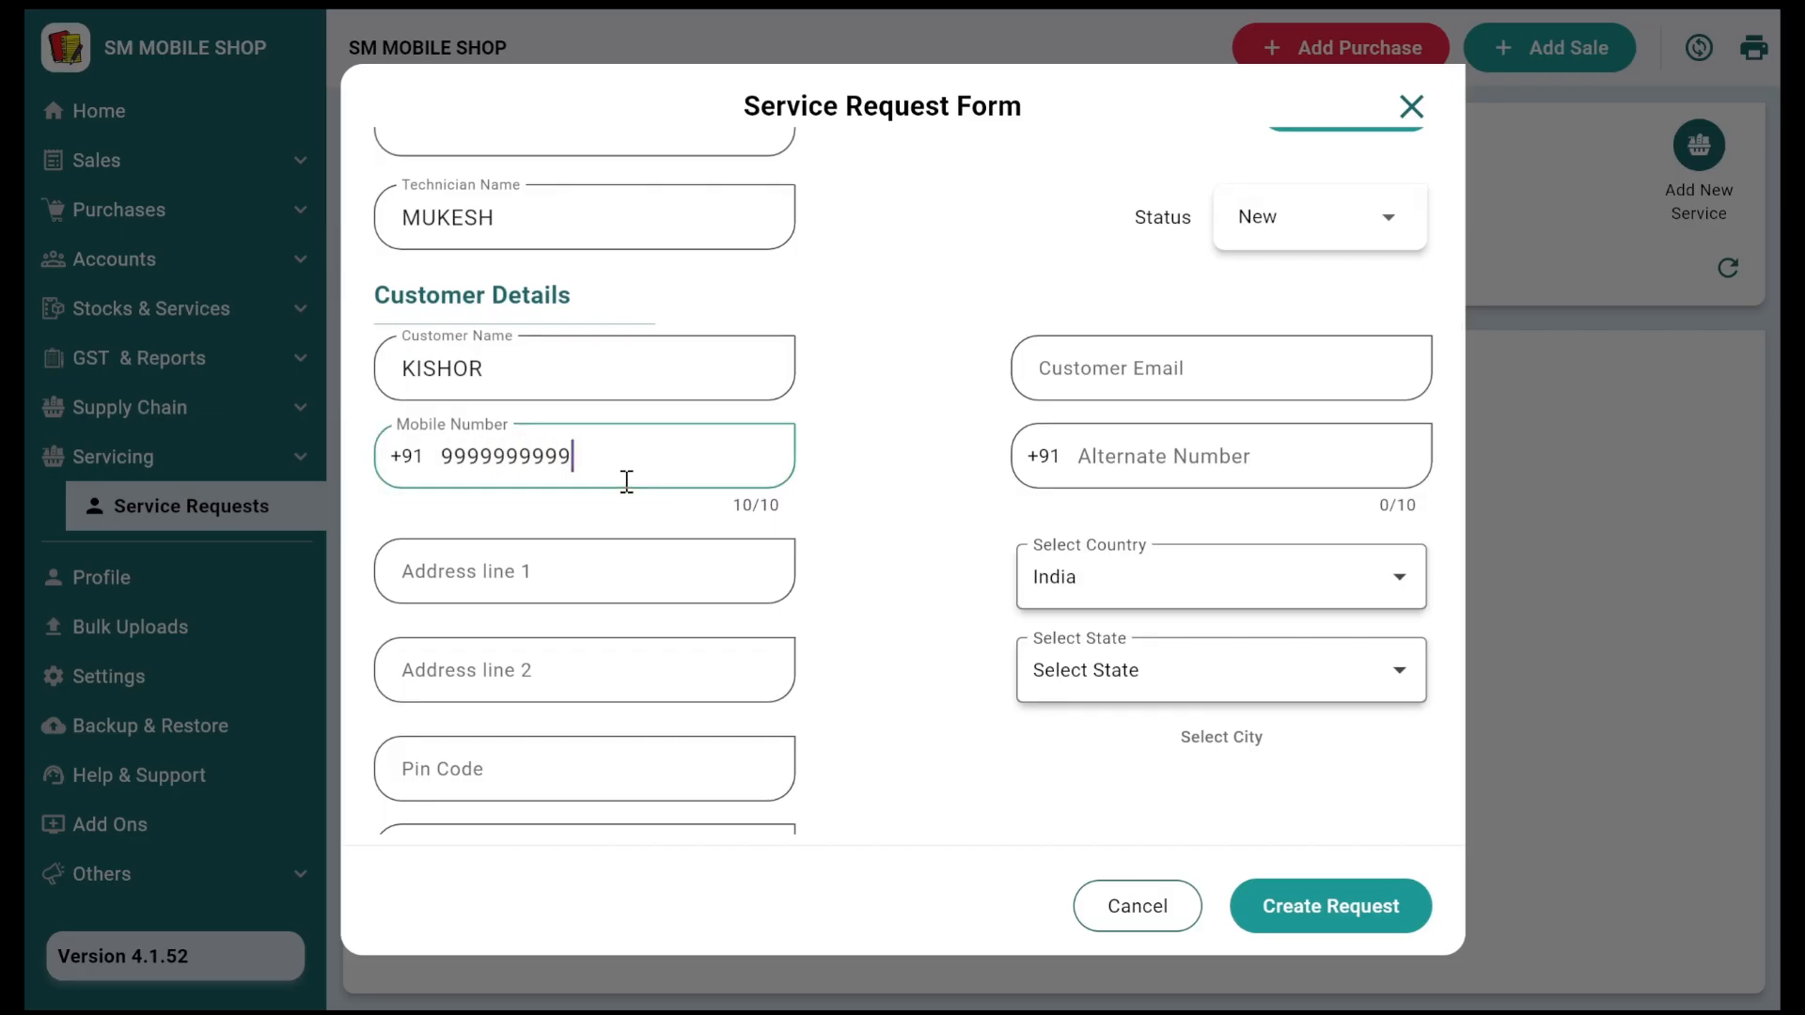
Step: Enter device type MOBILE, brand MI, model 14 and colour BLACK
scroll(631, 491, "down", 1)
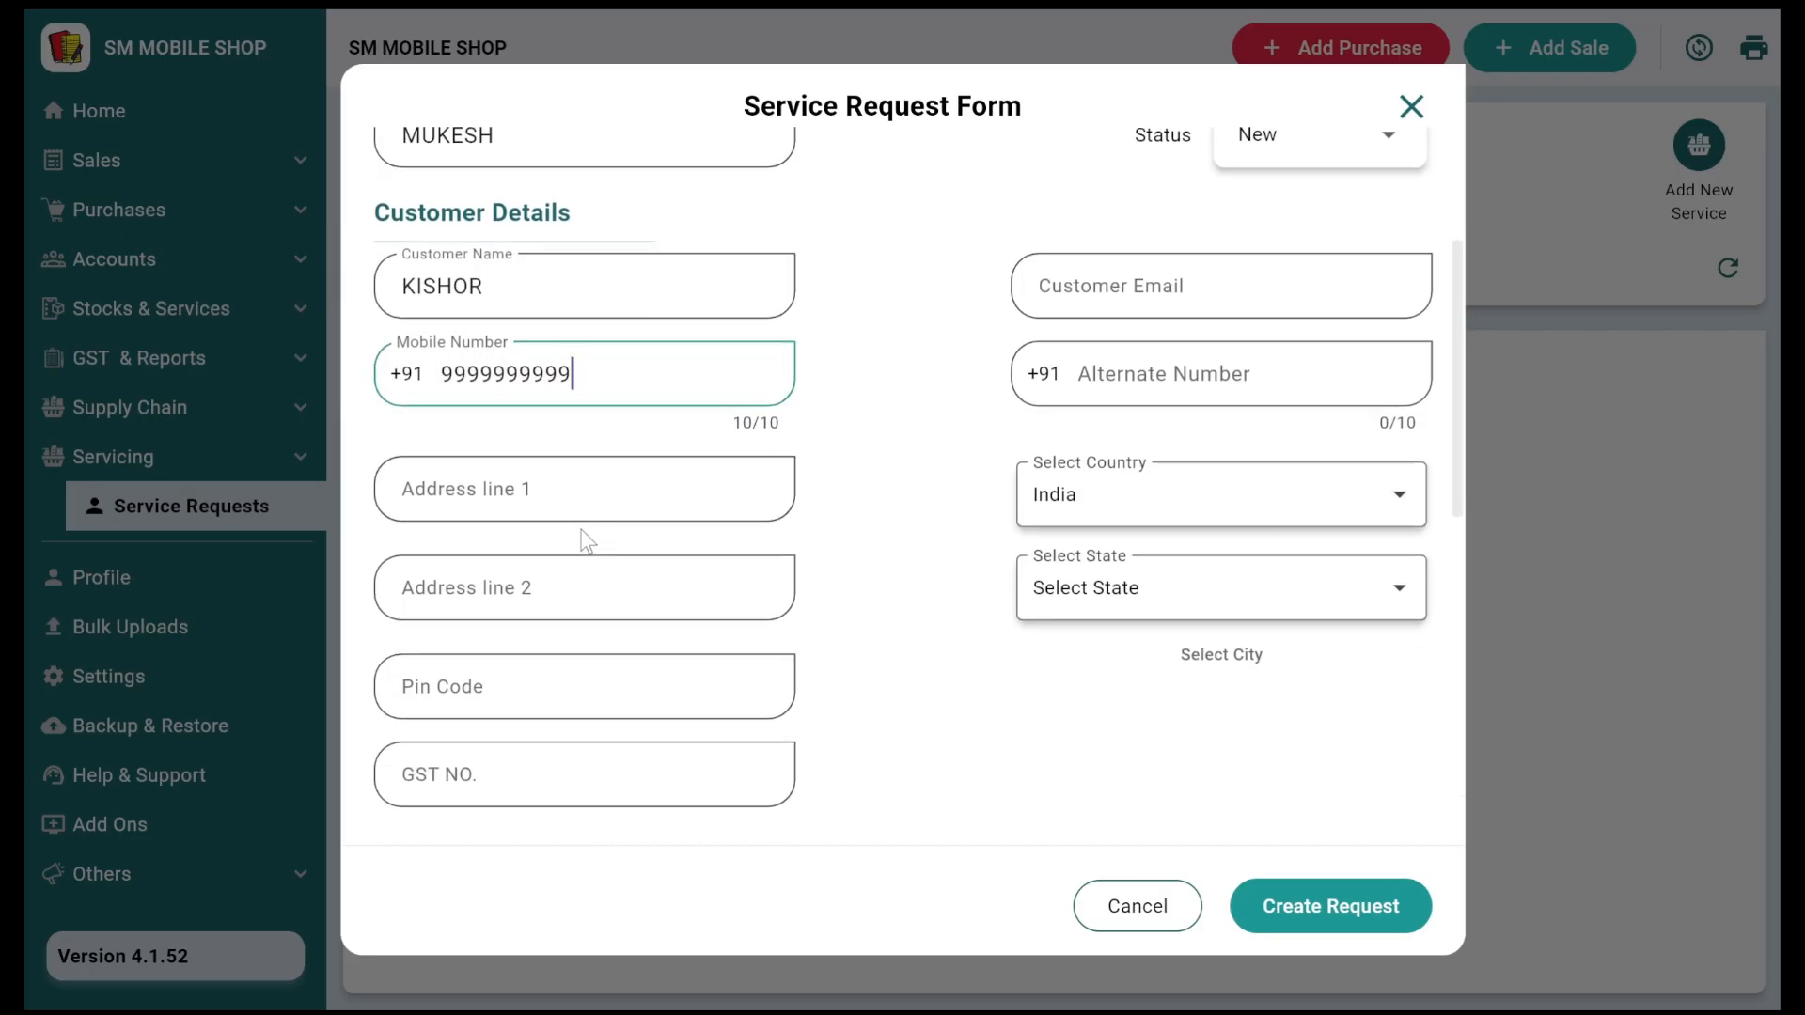
scroll(560, 729, "down", 3)
scroll(558, 726, "down", 1)
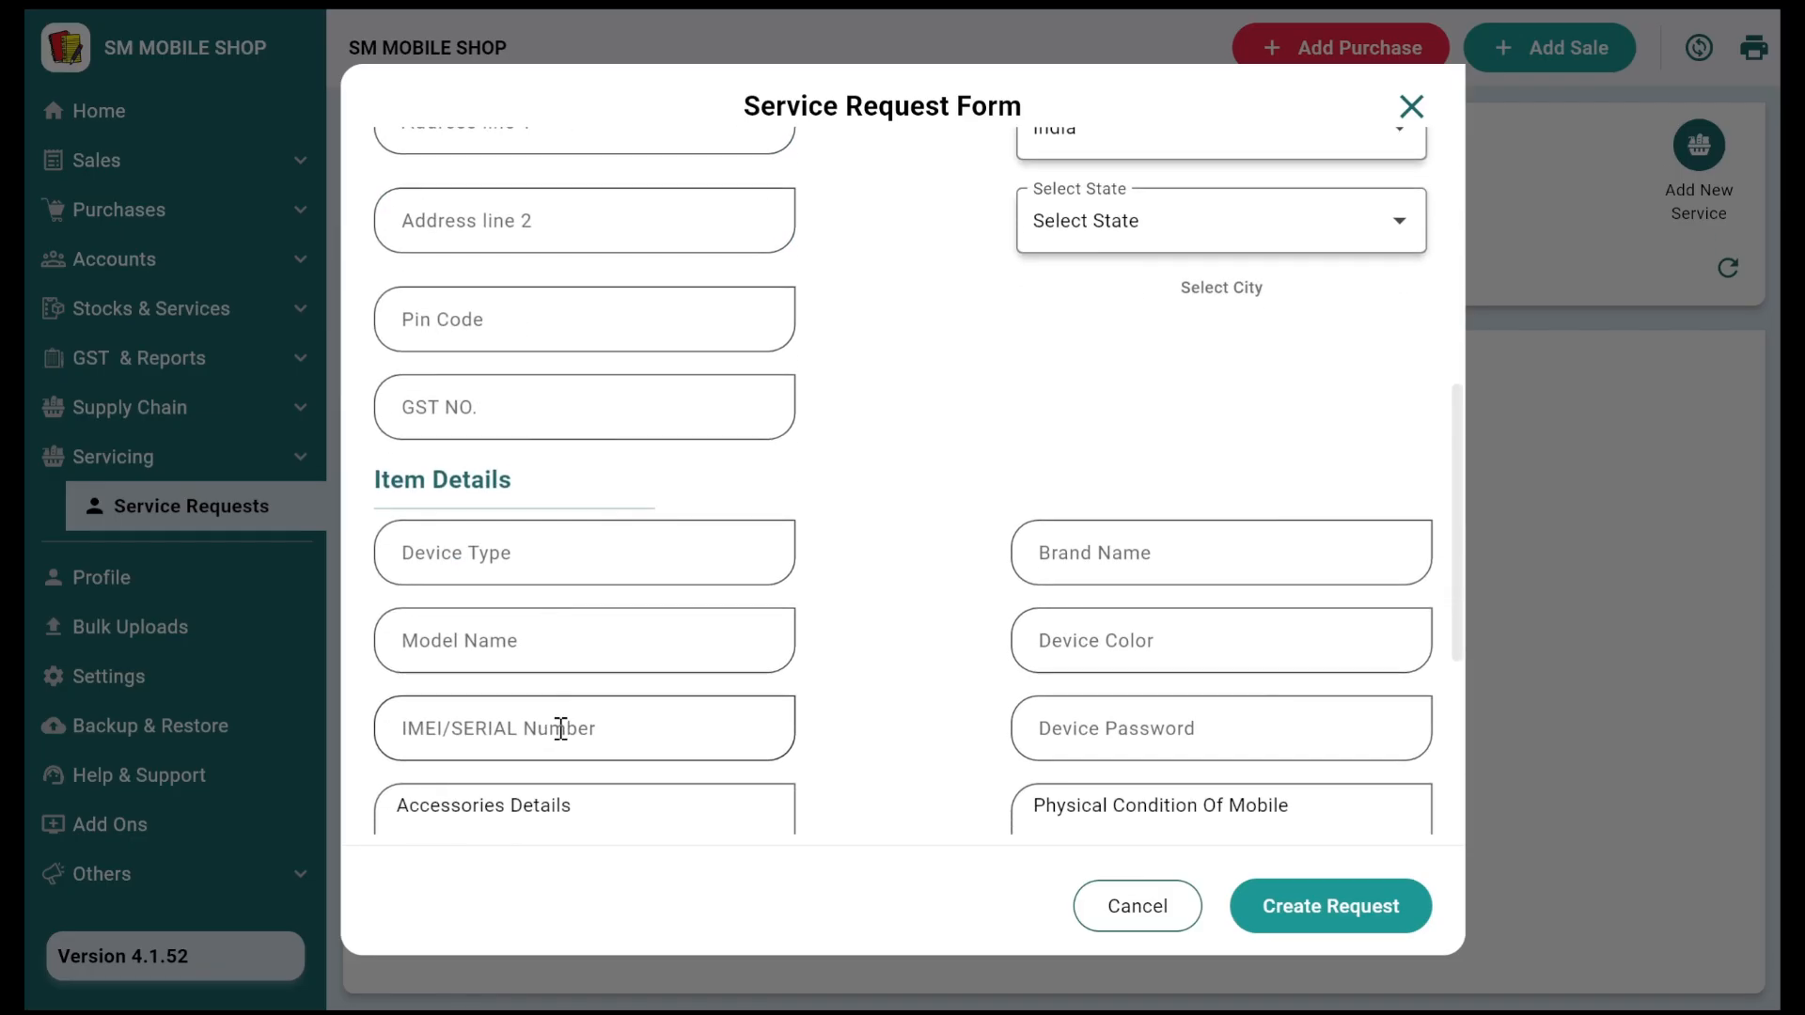
scroll(552, 483, "down", 4)
scroll(517, 294, "up", 1)
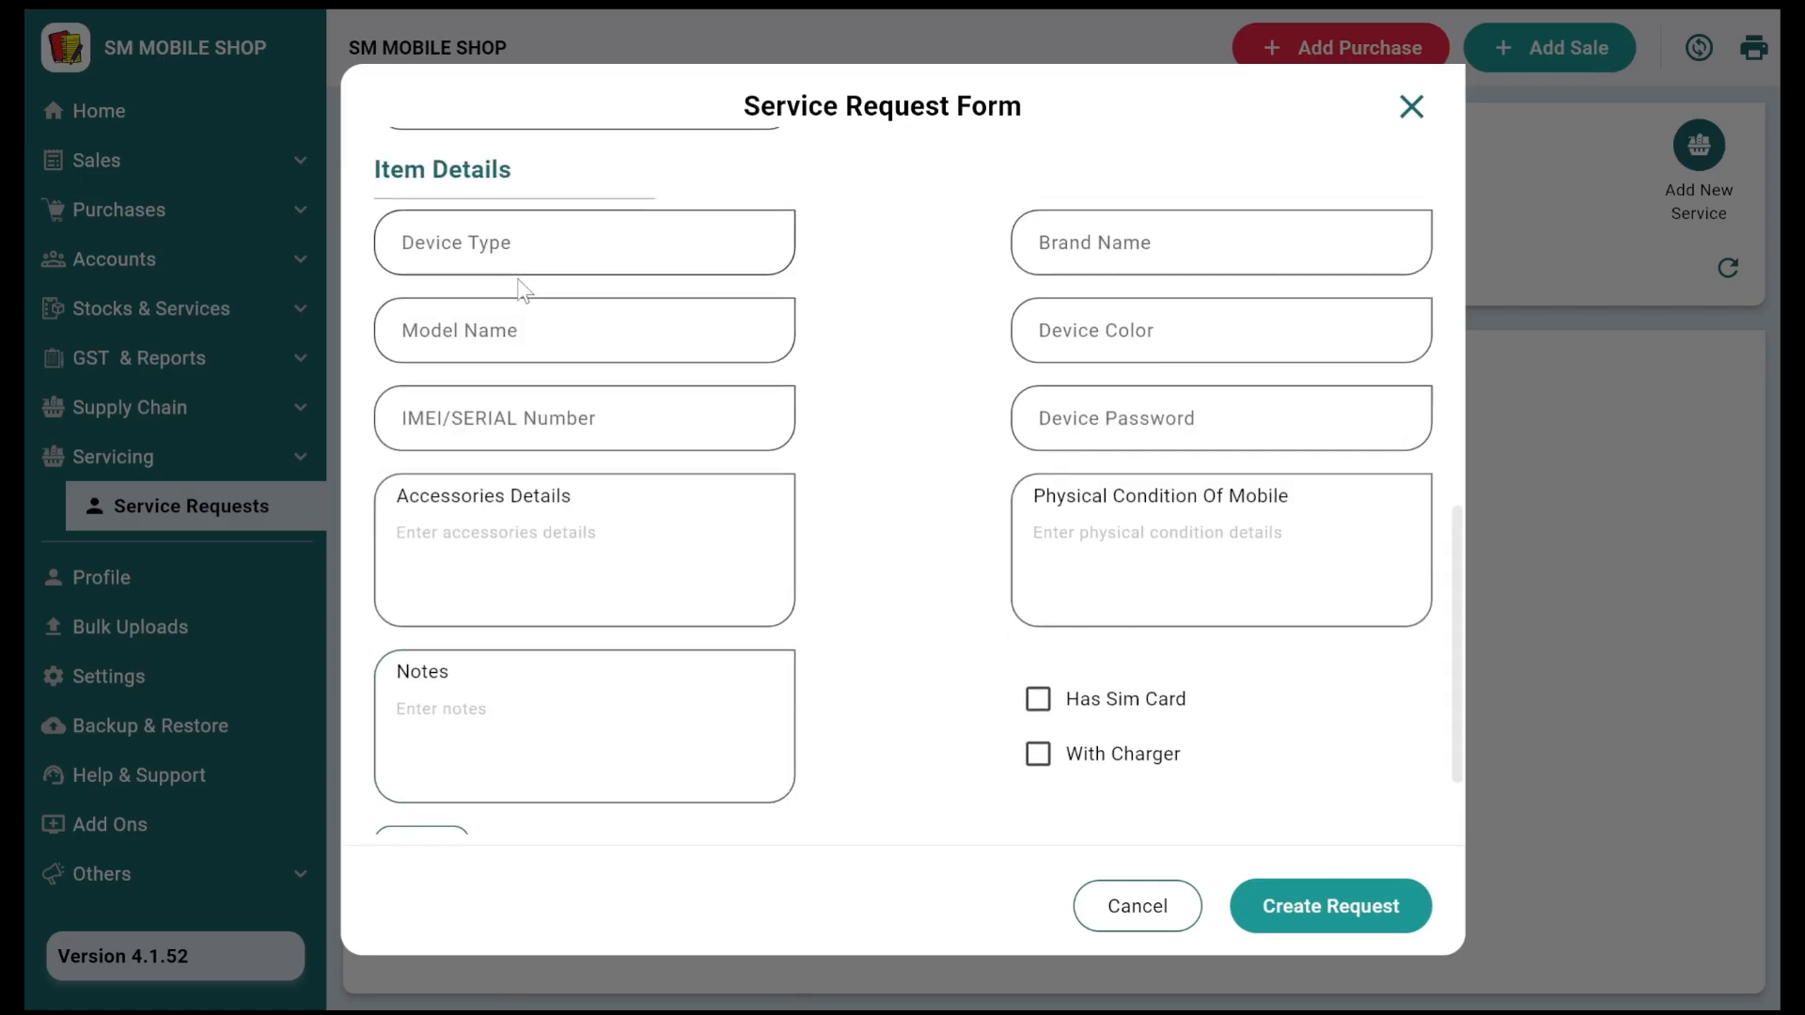
left_click(488, 259)
type("MOBILE")
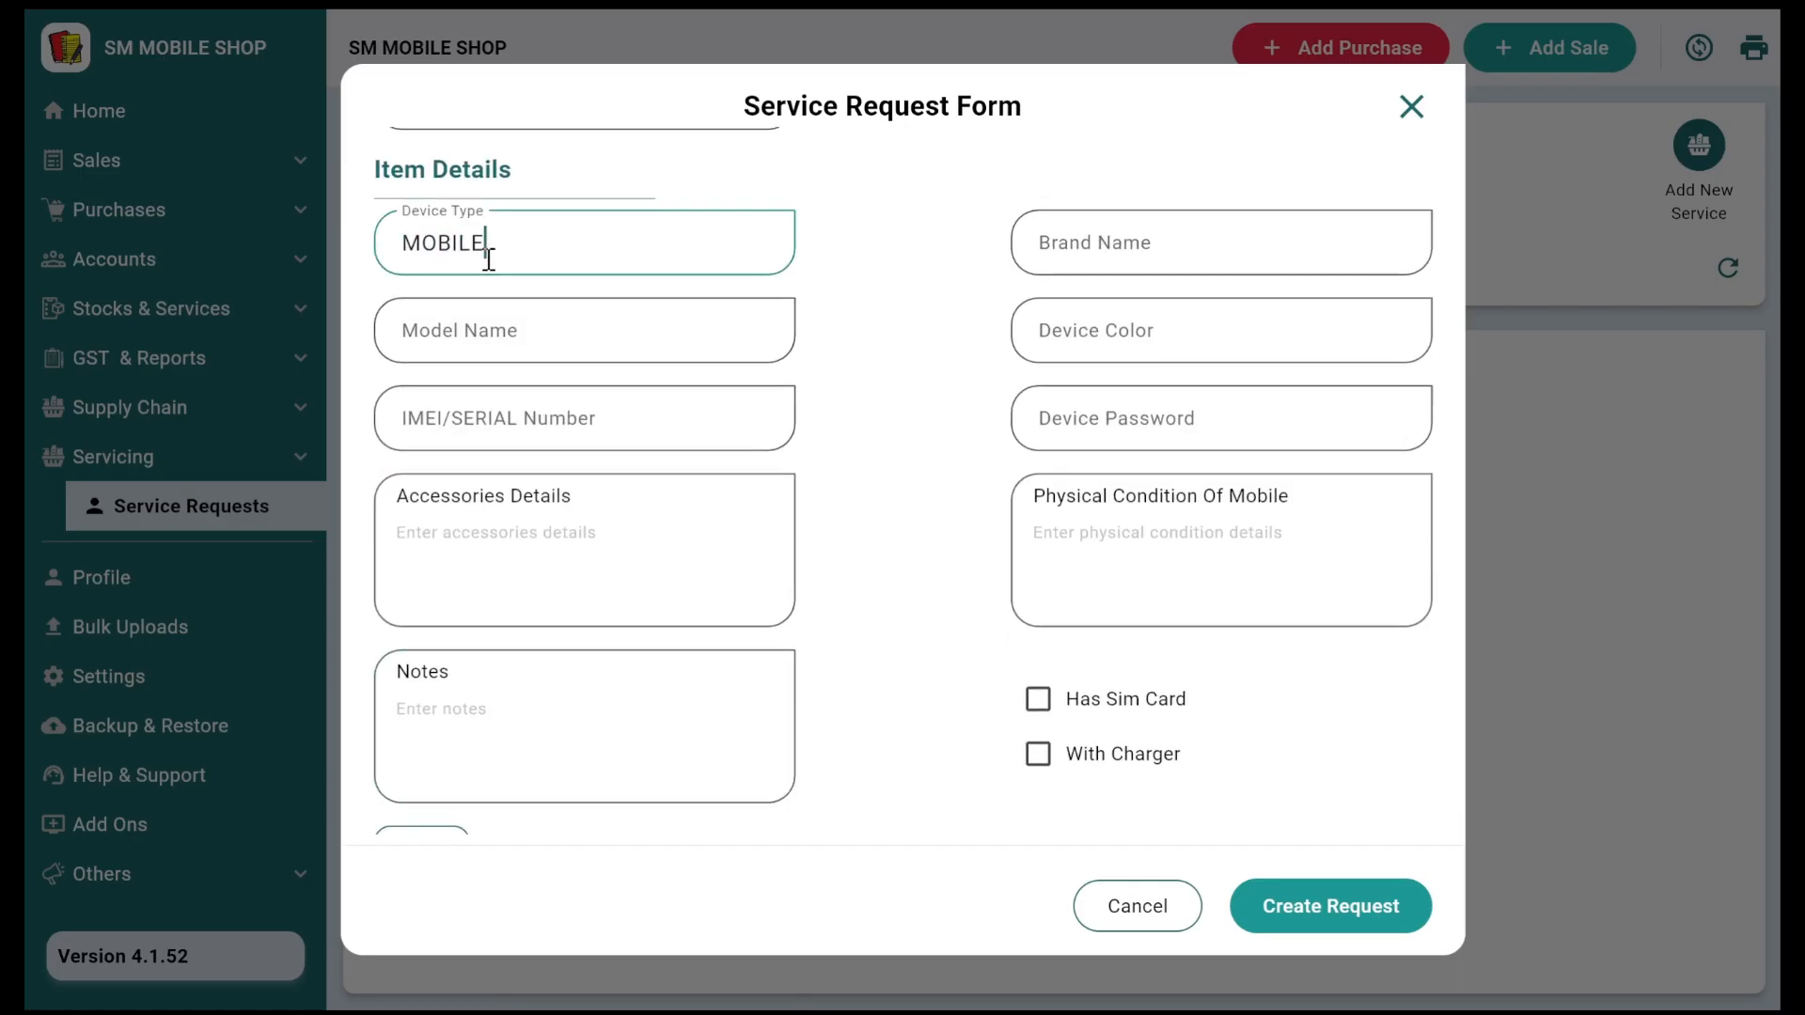
key("Tab")
type("MI")
key("Tab")
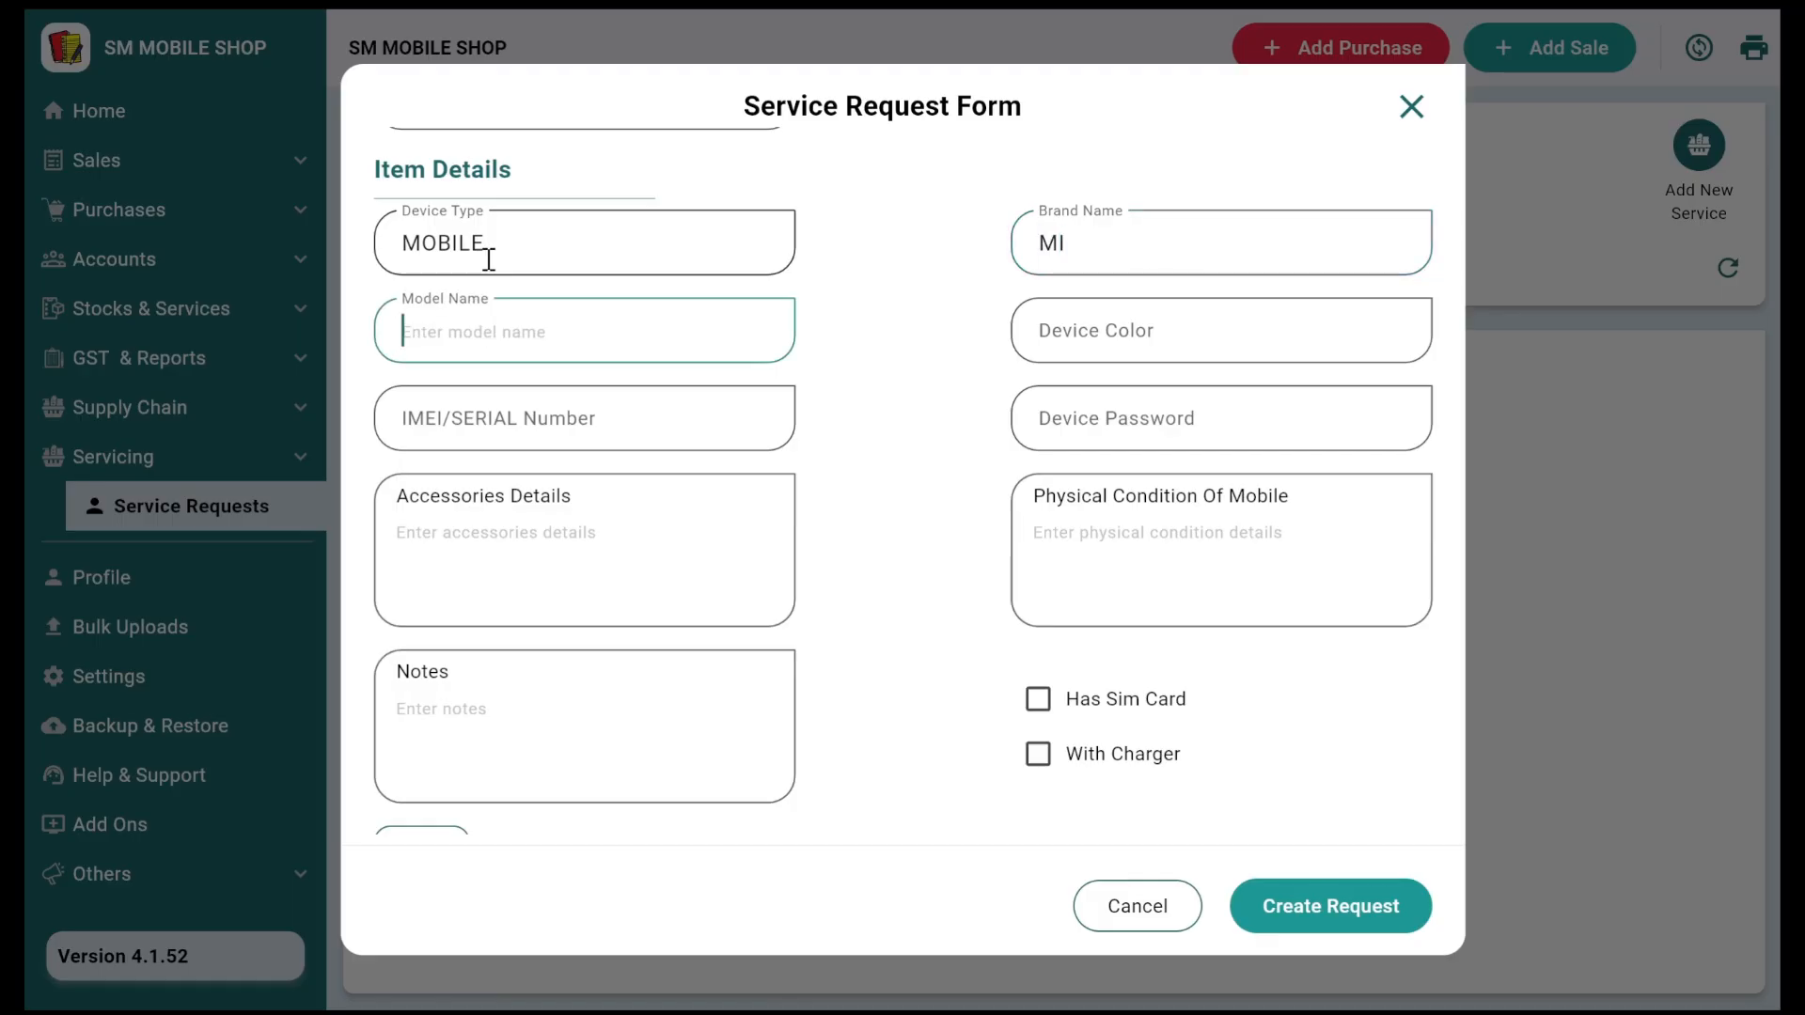
type("14")
key("Tab")
type("BLACK")
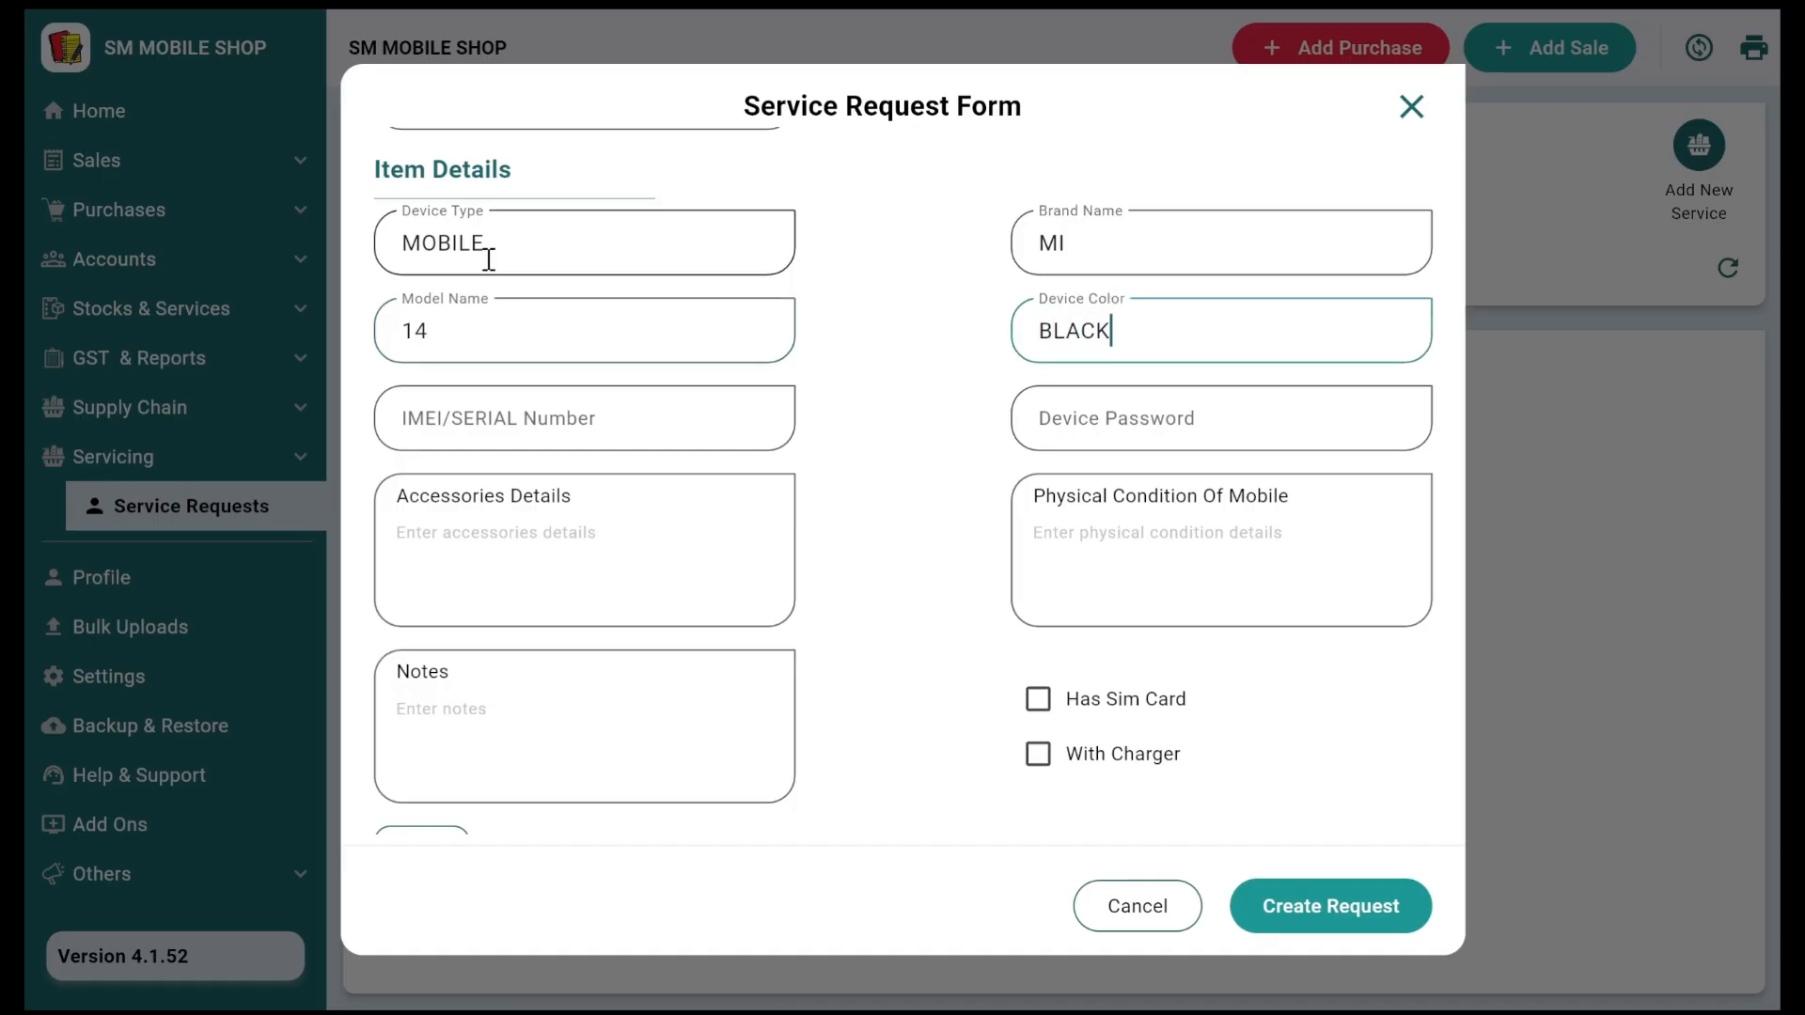
Step: Enter the device's IMEI/serial number and its password
key("Tab")
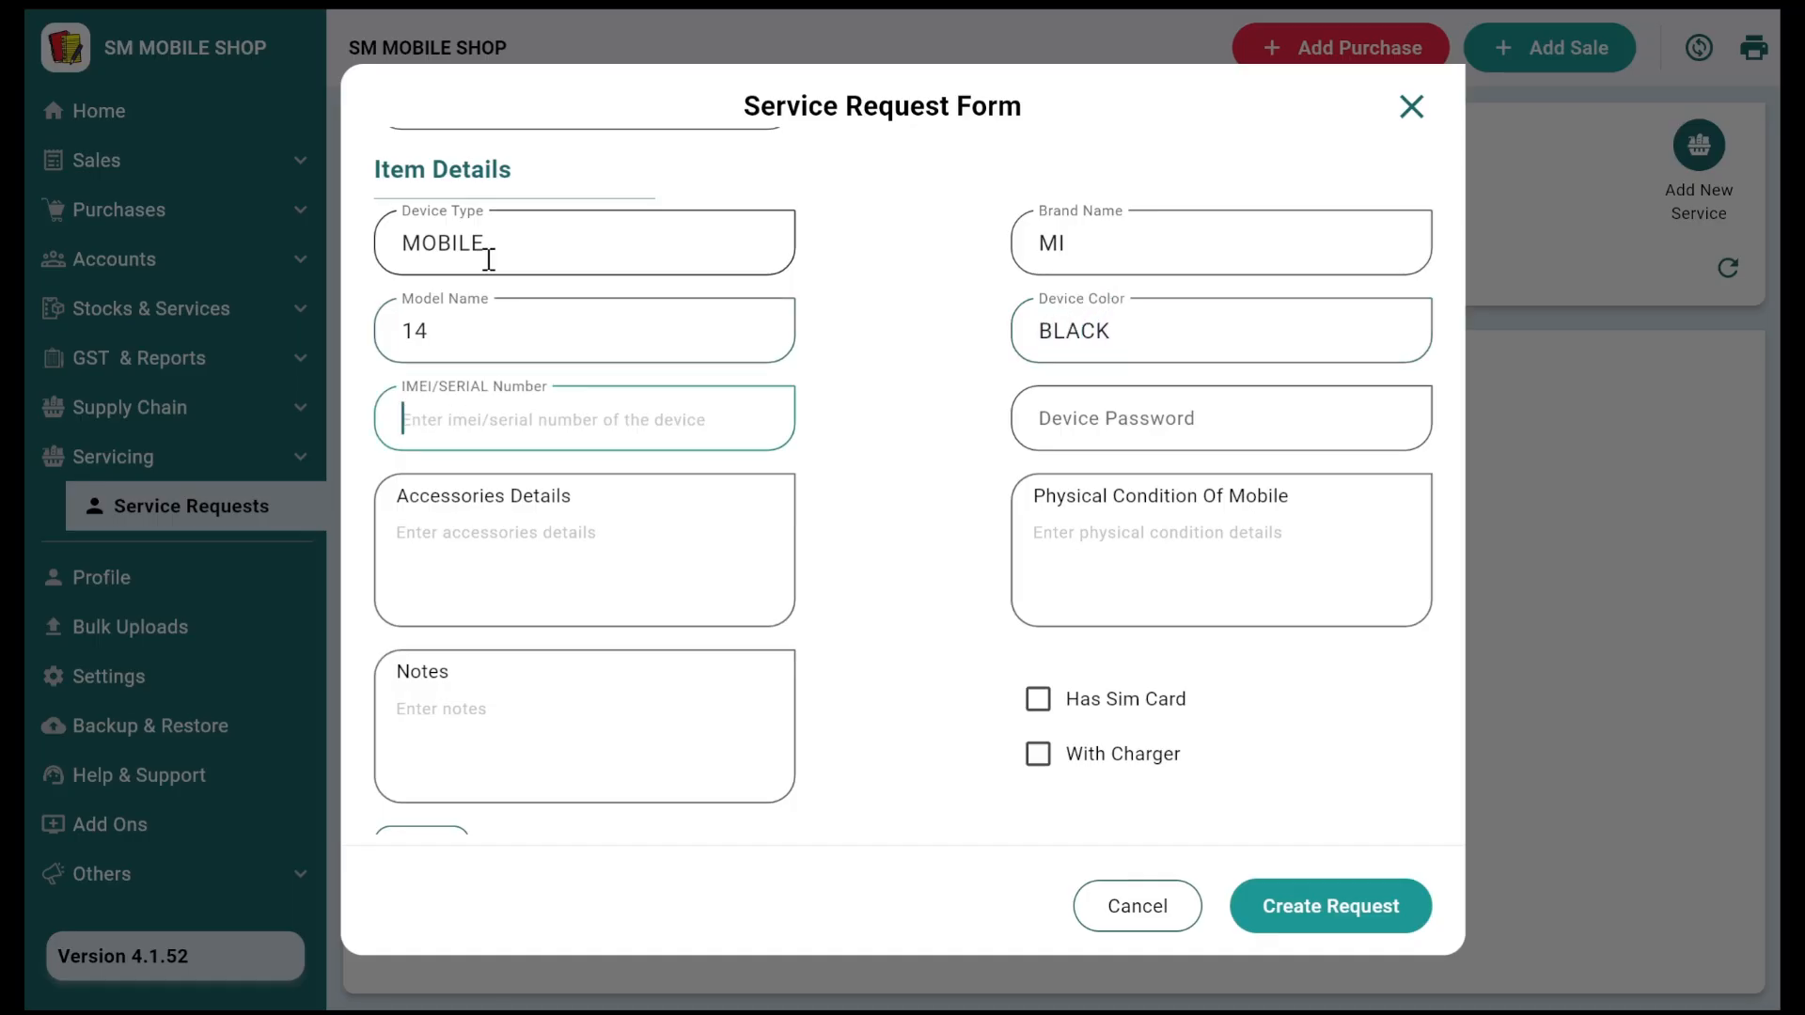
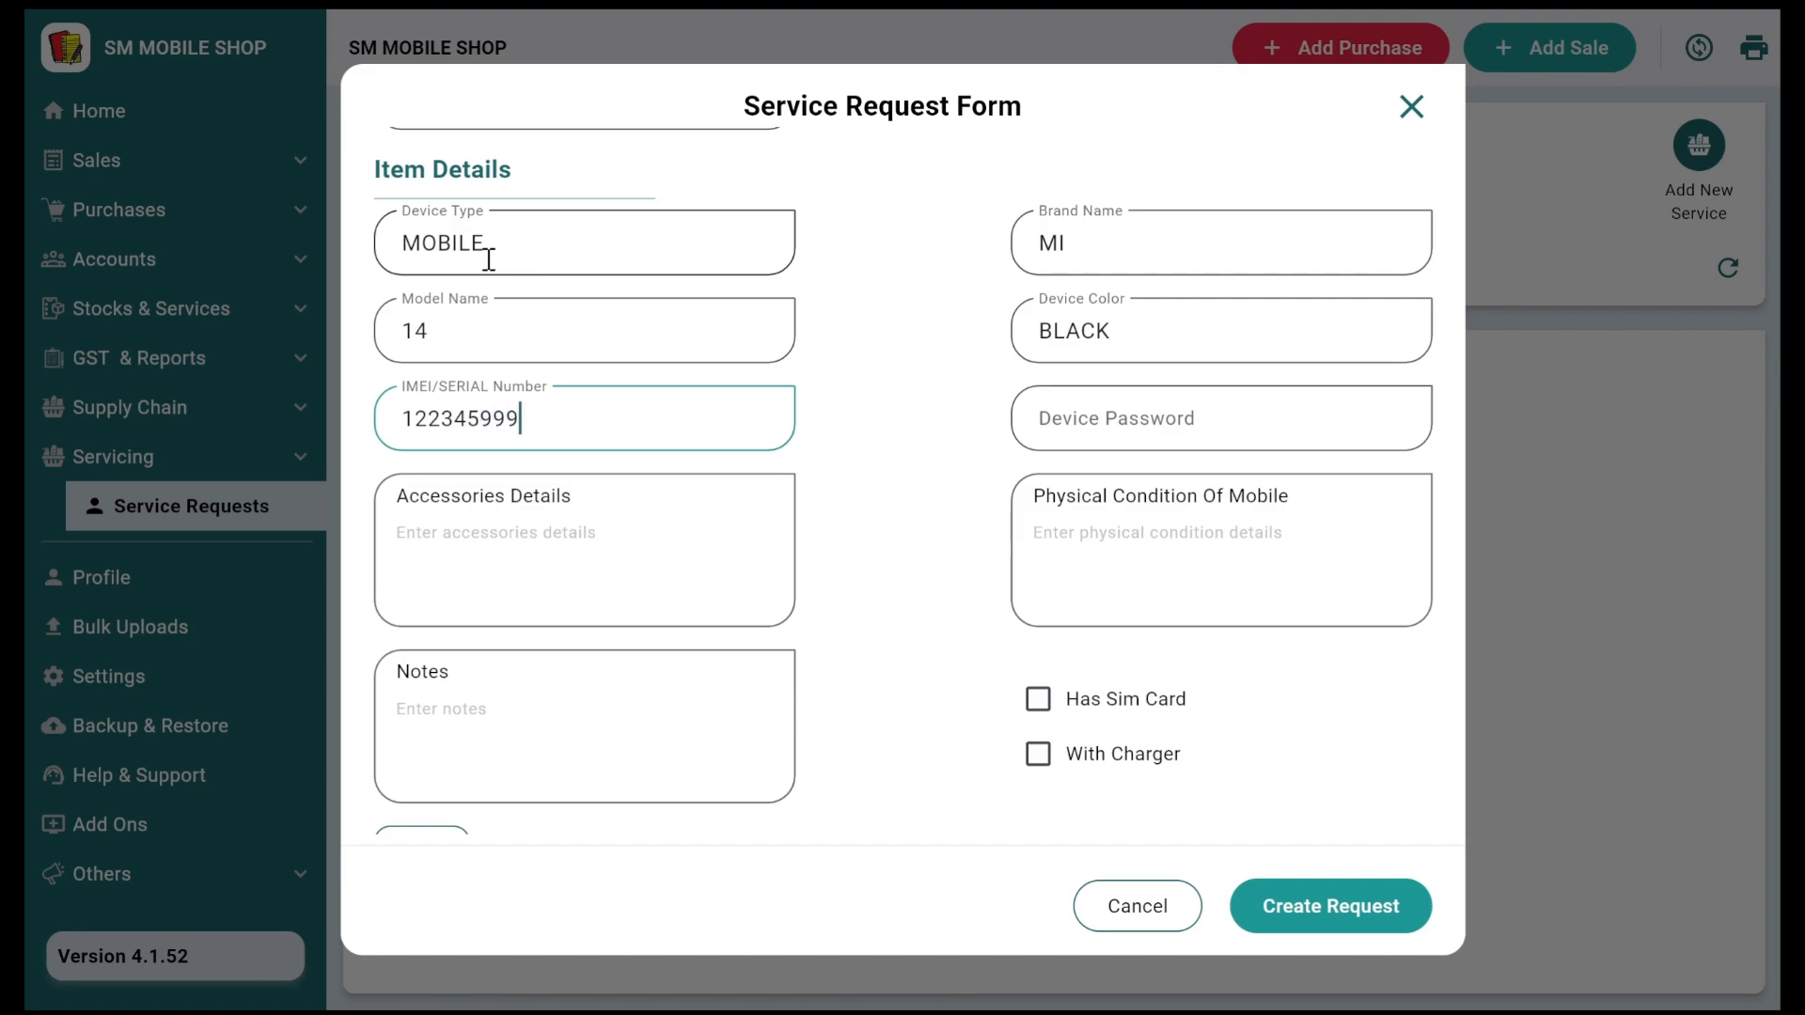
key("Tab")
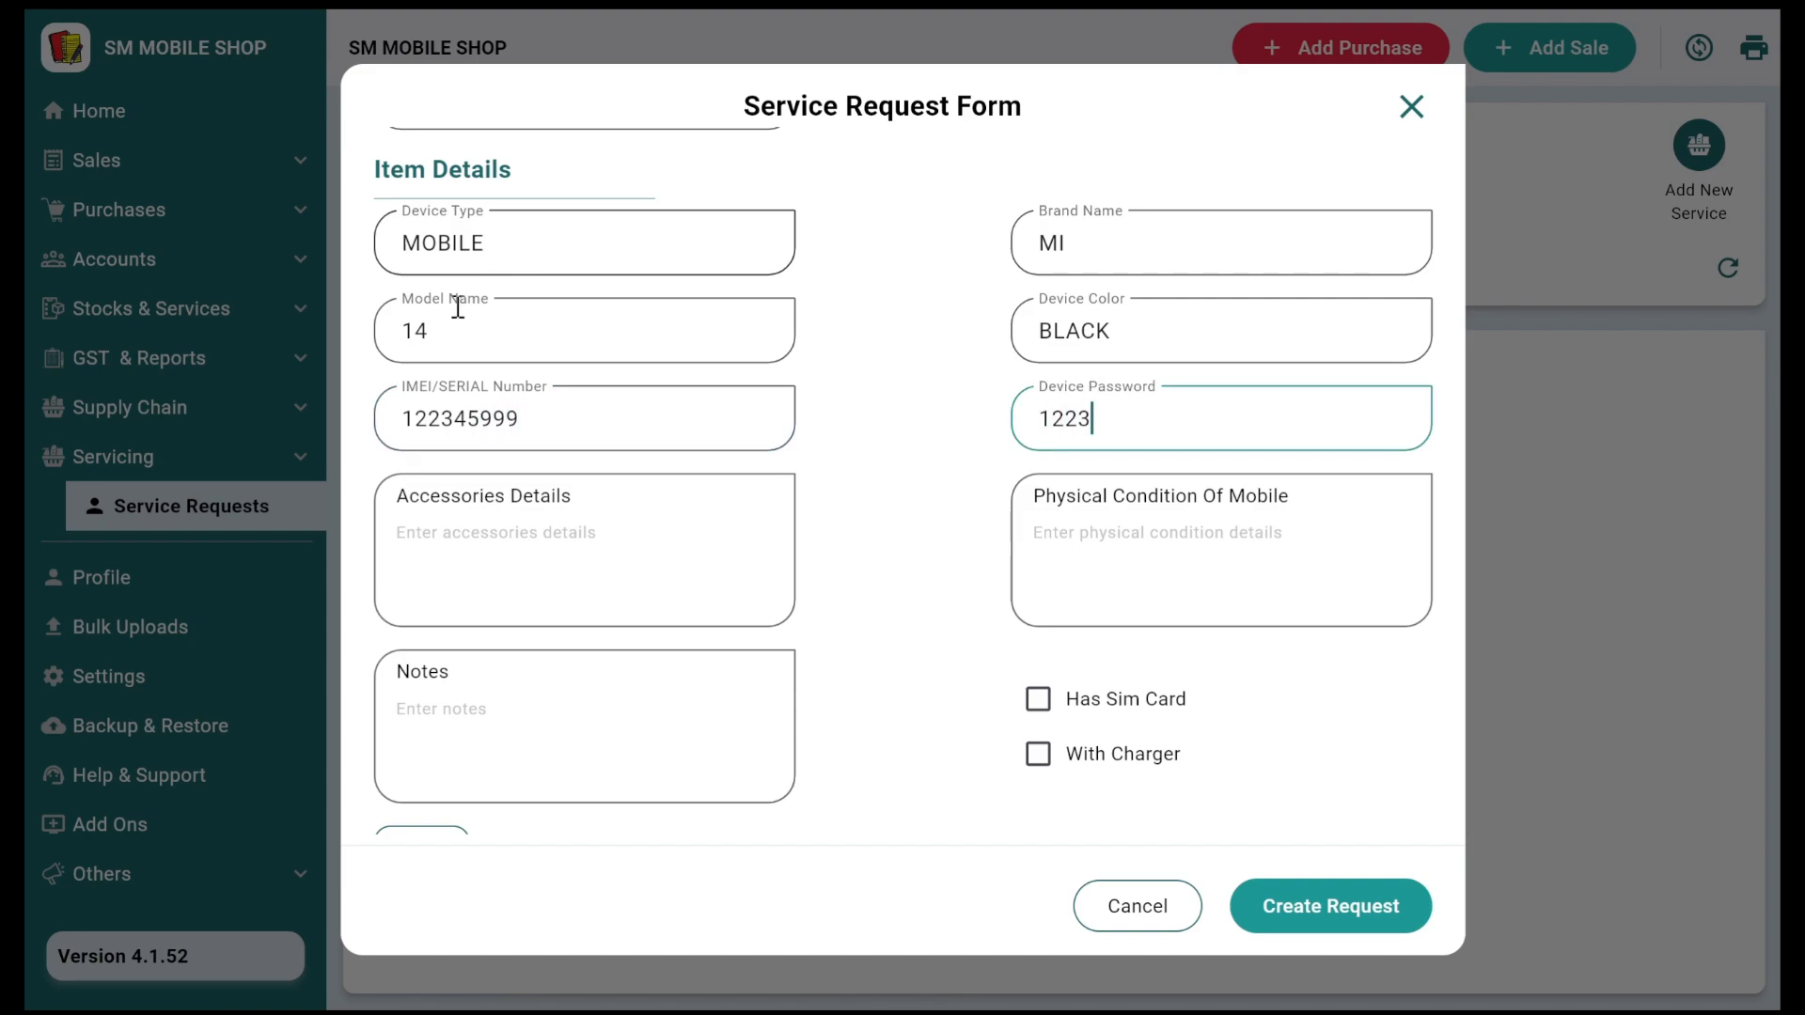
Step: List accessories 'charger,box, usb' and set physical condition to 'broken'
left_click(476, 578)
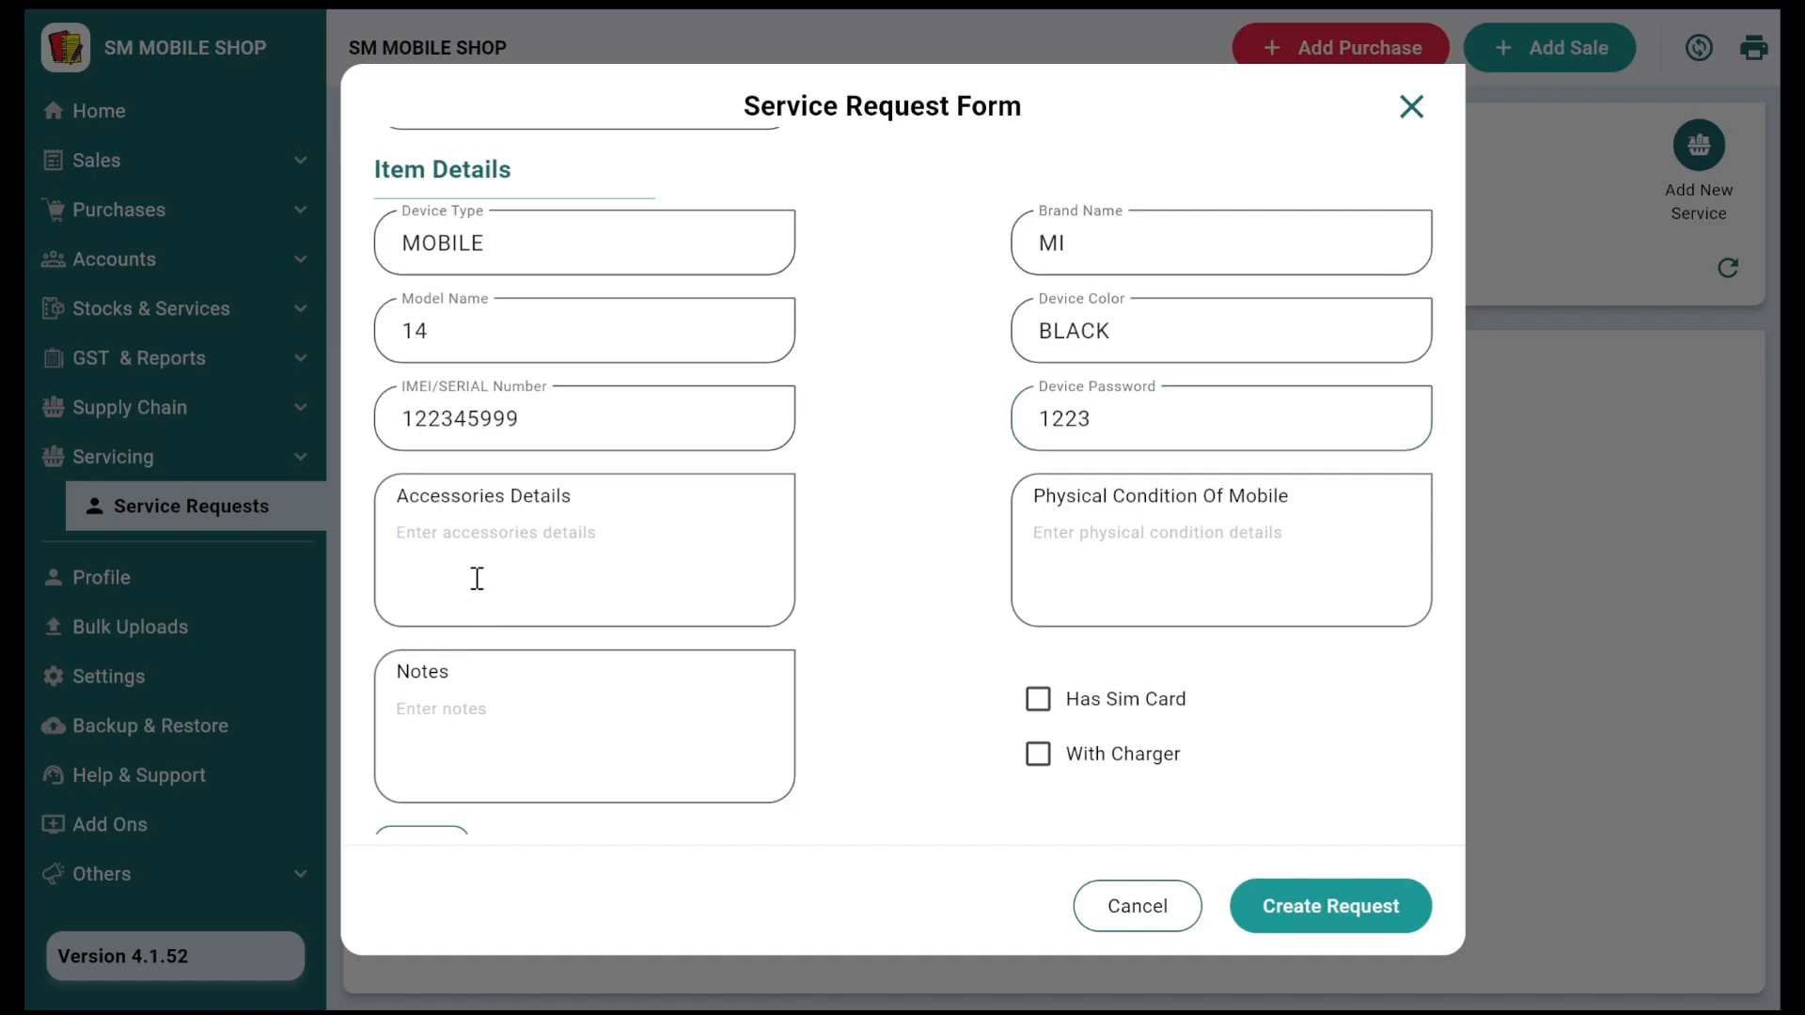
type("charger,")
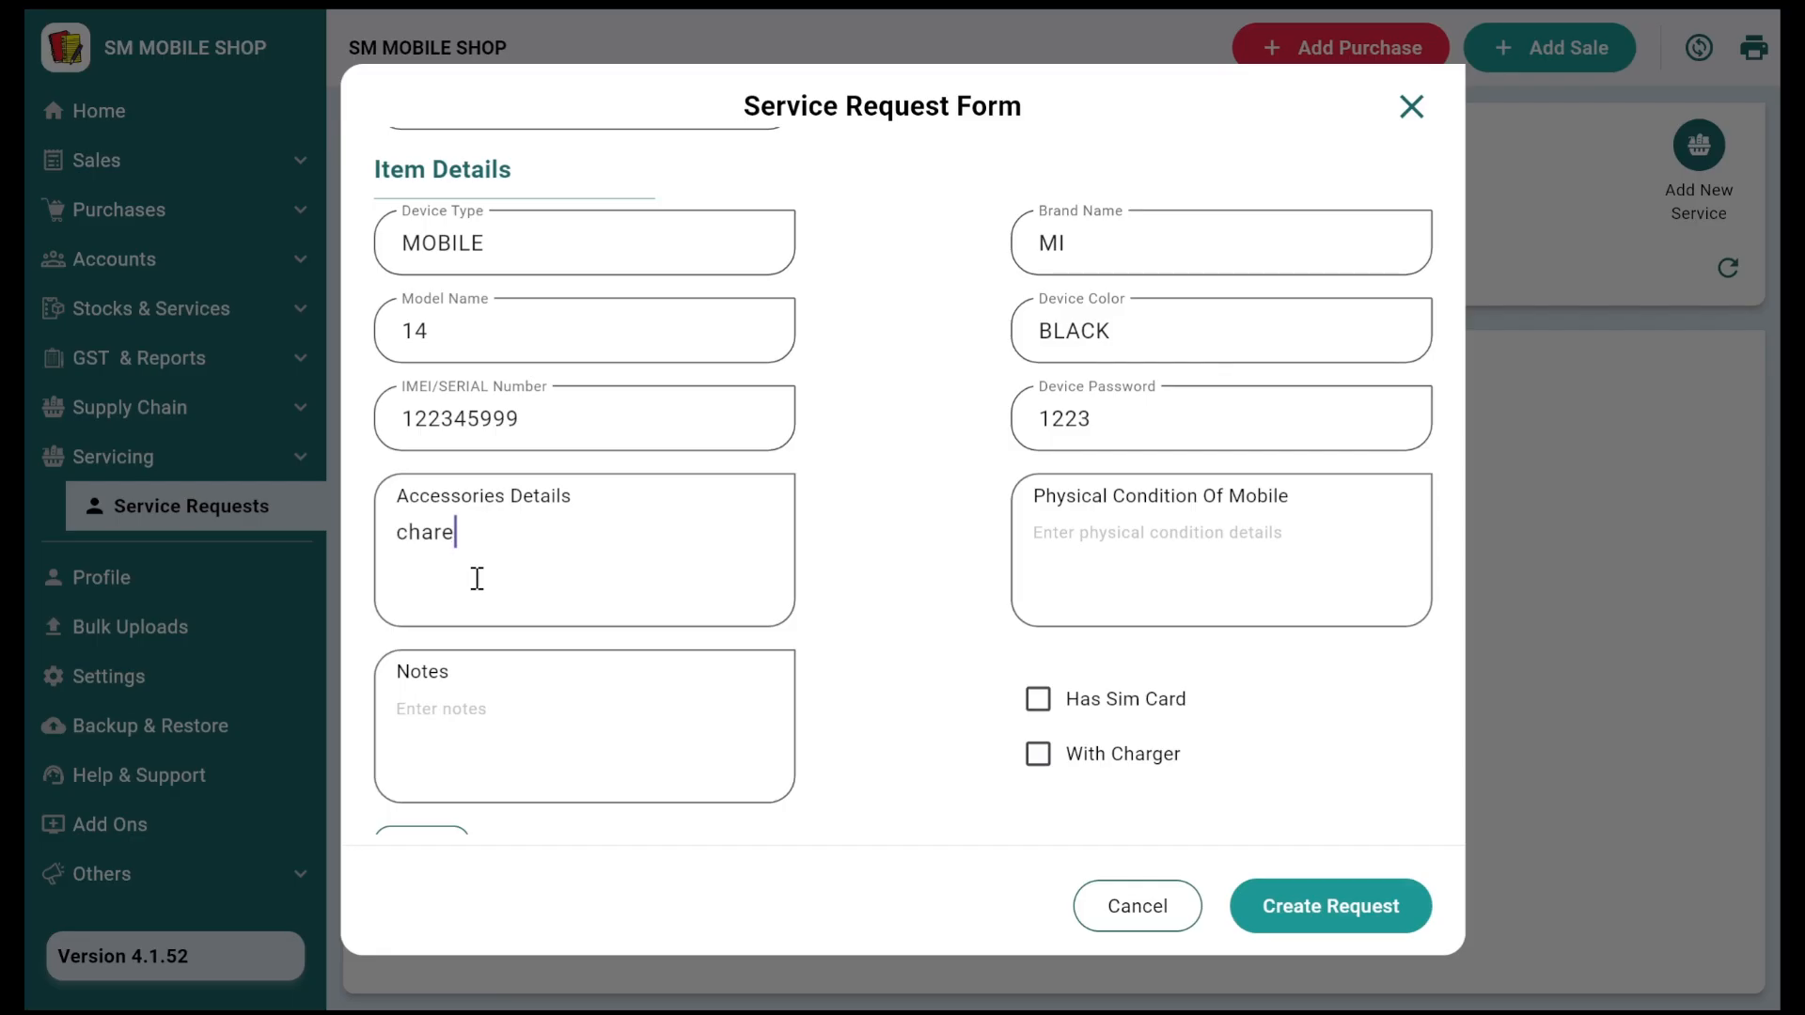
type("box, usb,")
key("BackSpace")
key("Tab")
type("s")
key("BackSpace")
type("broken")
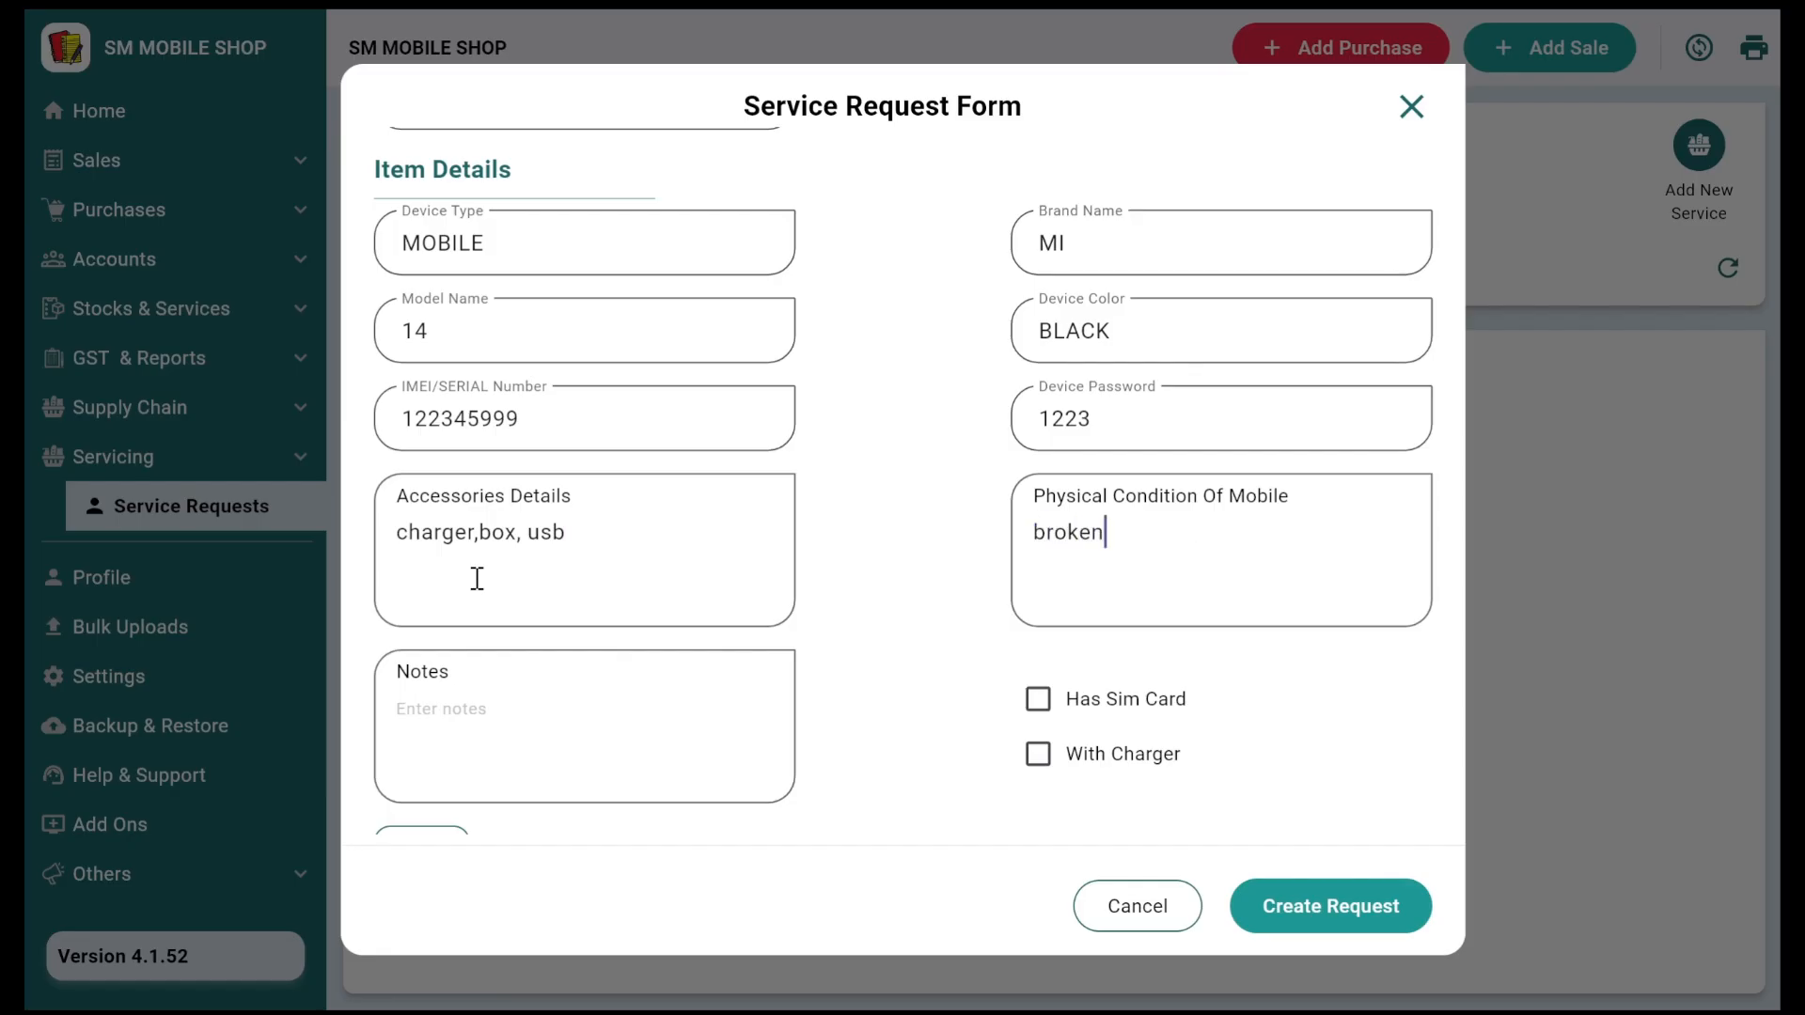
scroll(673, 394, "up", 10)
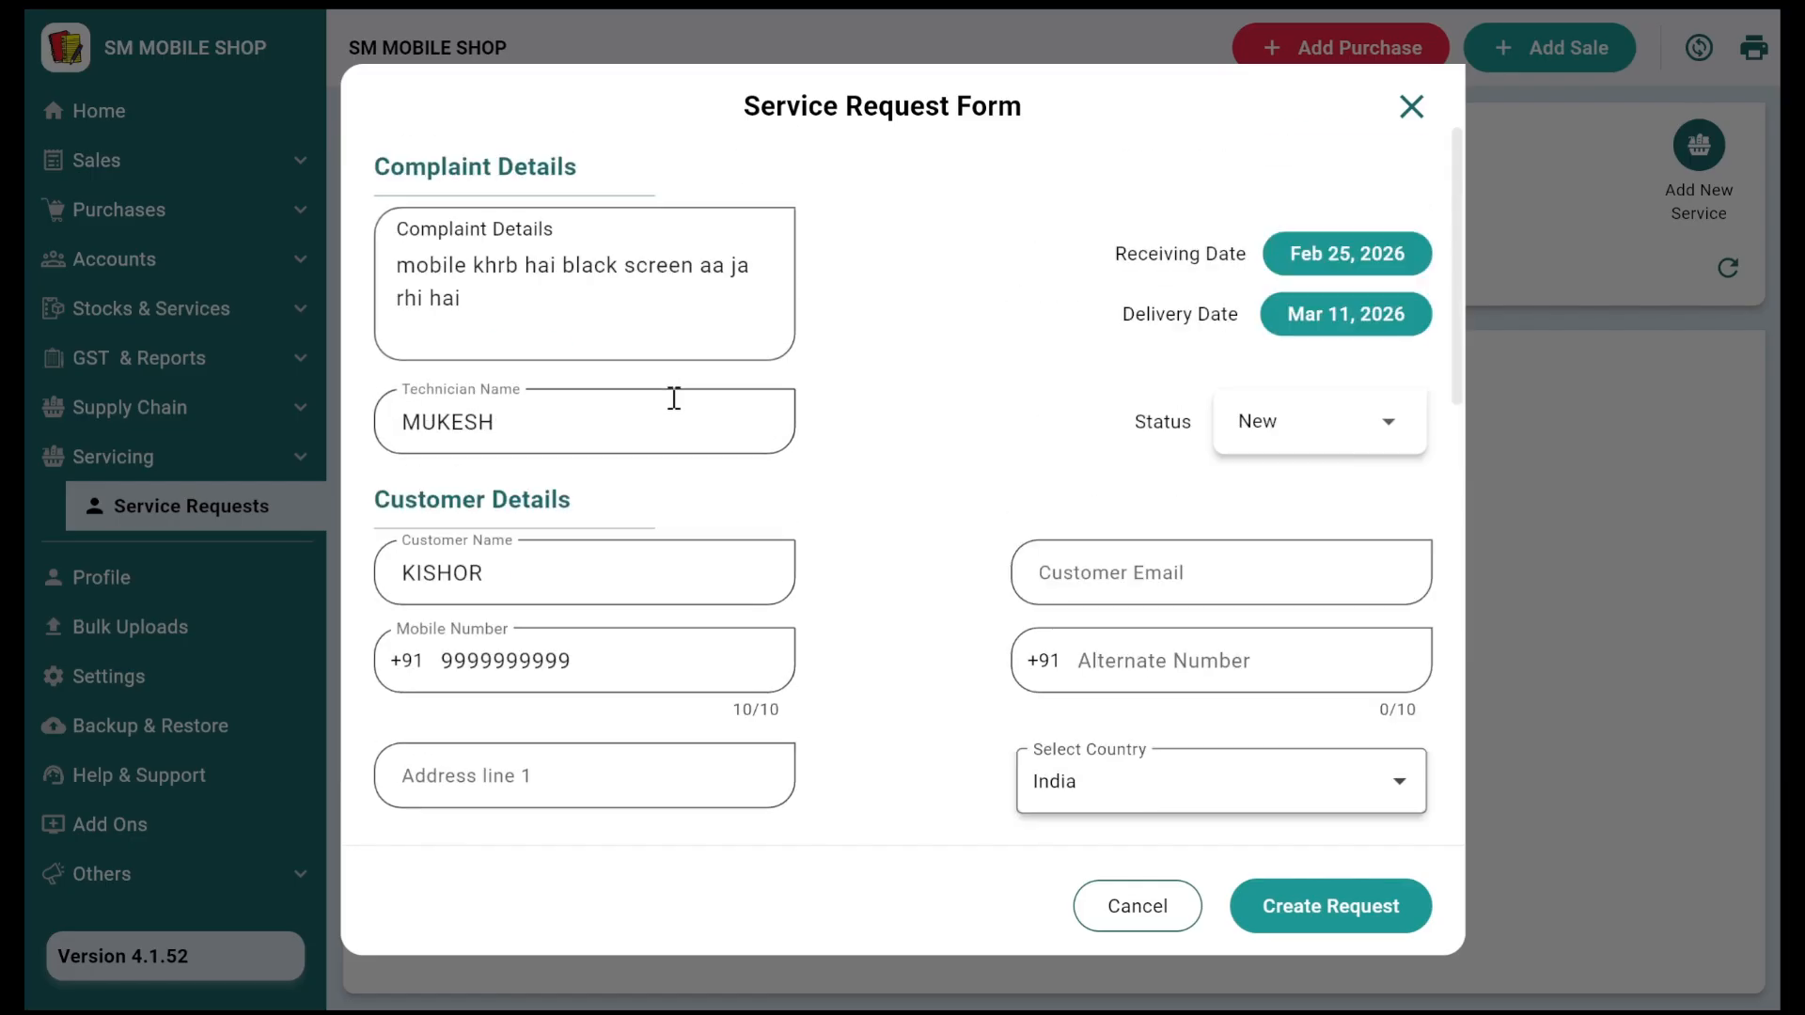
scroll(636, 528, "down", 1)
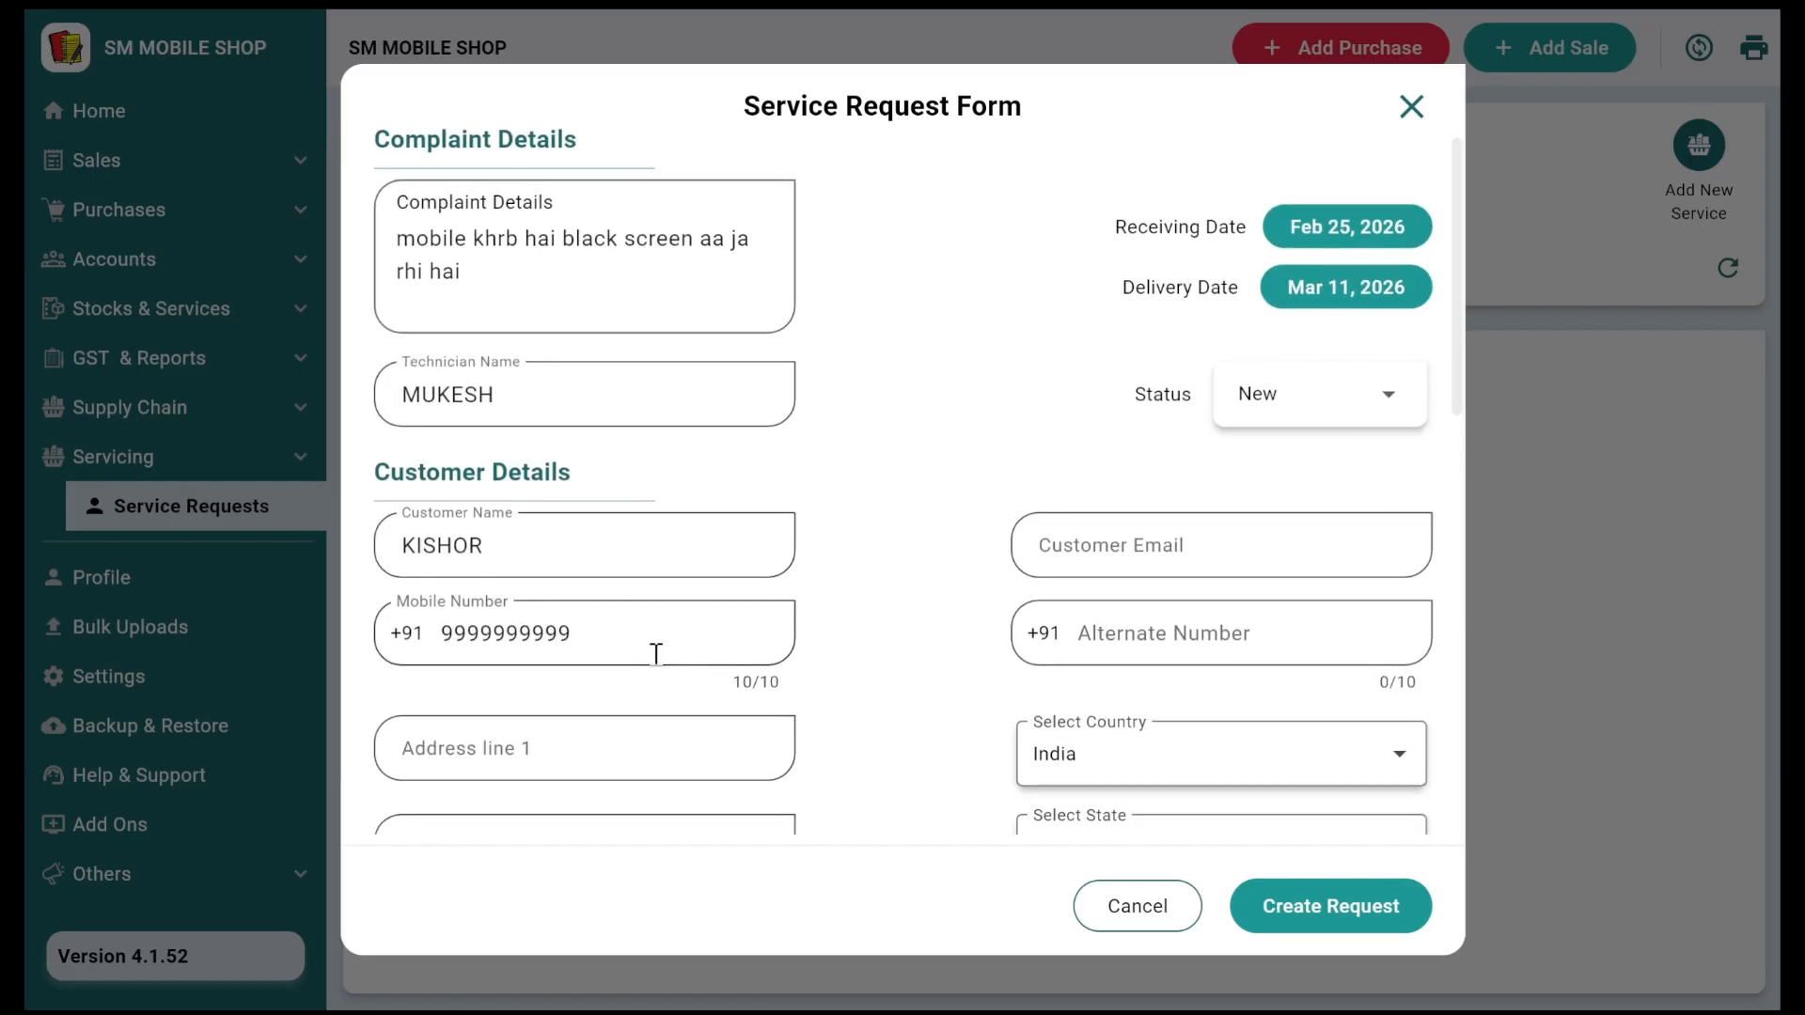
scroll(652, 649, "down", 4)
scroll(661, 665, "down", 8)
Step: Write 'ki urgent' in the Notes box and attach one image with the + button
left_click(532, 590)
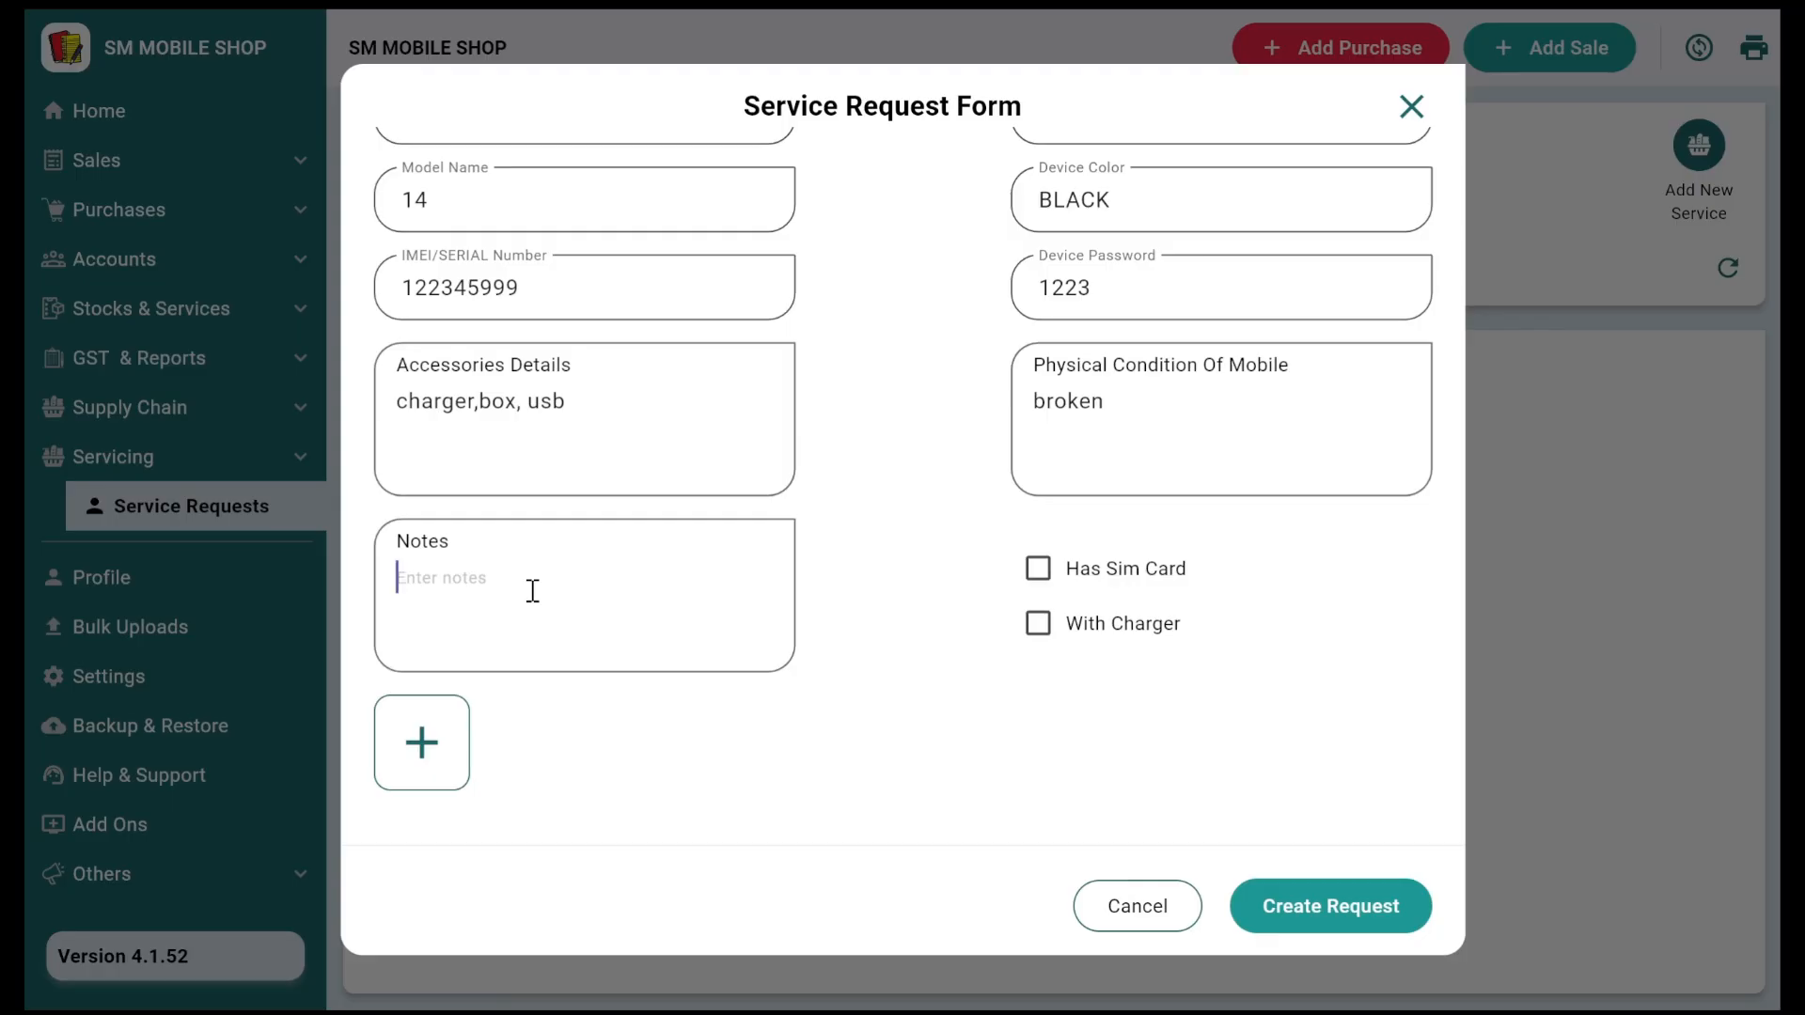
type("ki urgent")
left_click(444, 766)
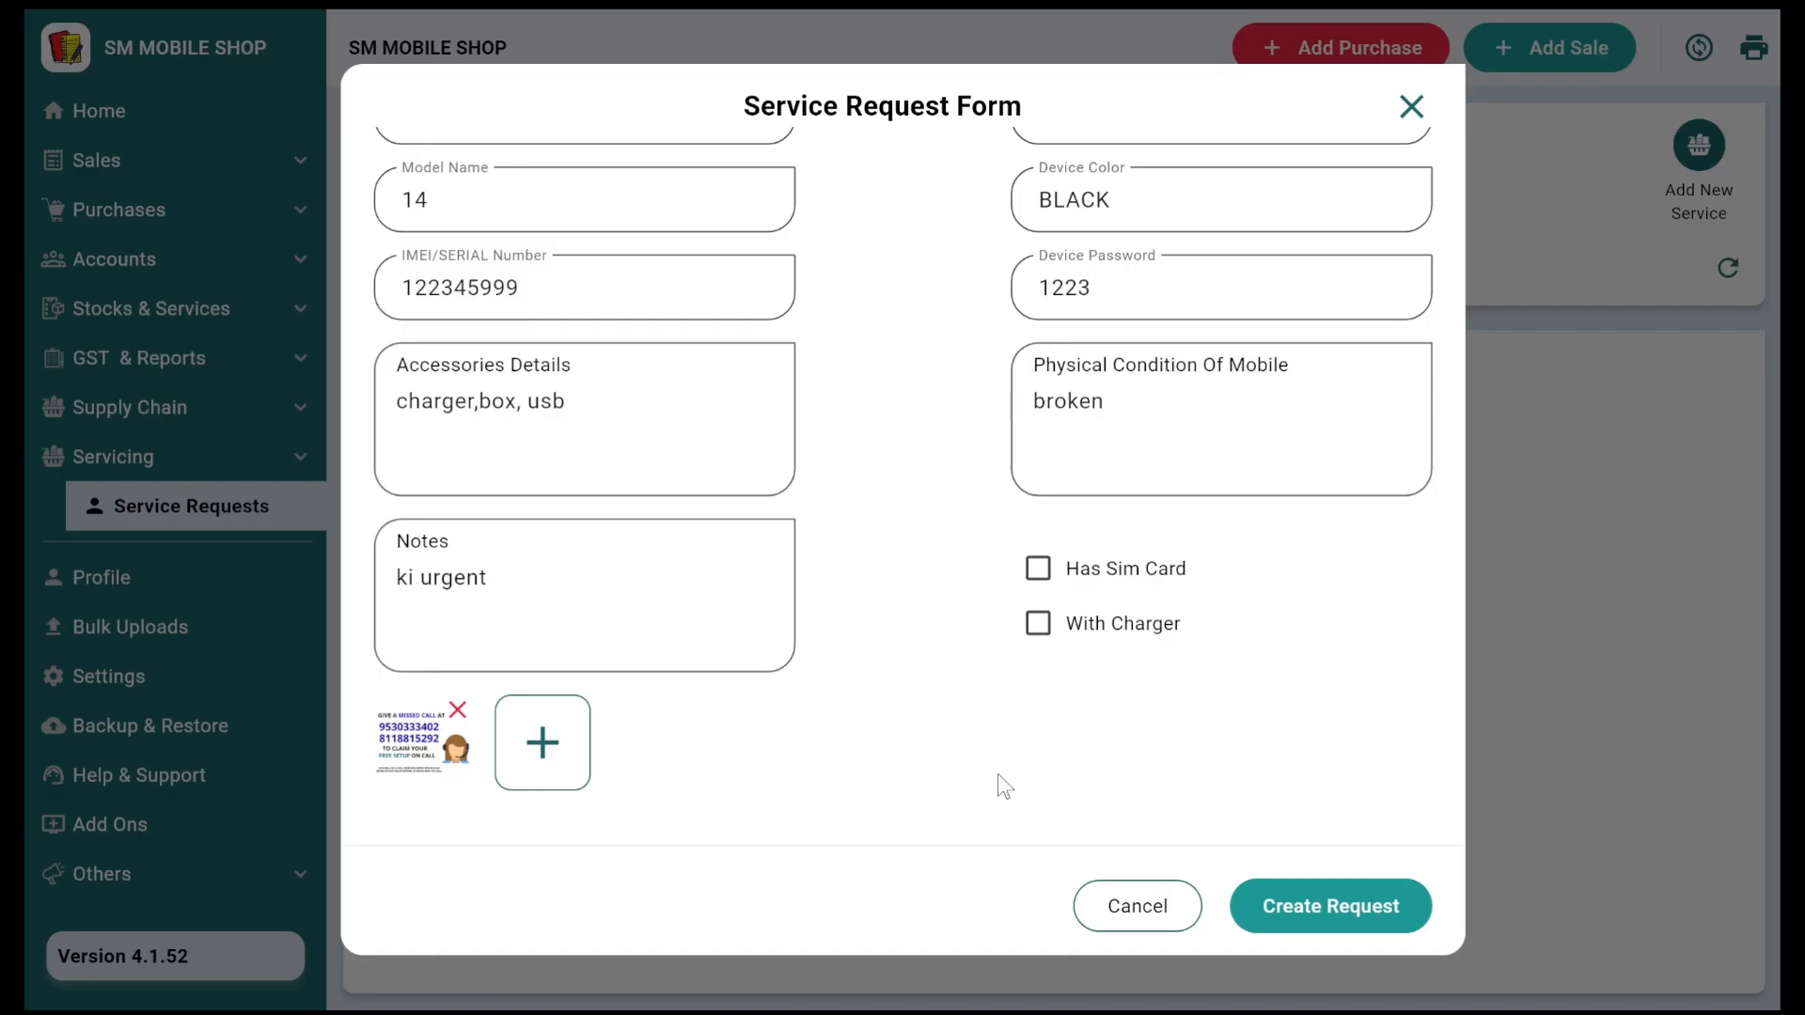
scroll(1109, 531, "up", 3)
scroll(1109, 531, "down", 3)
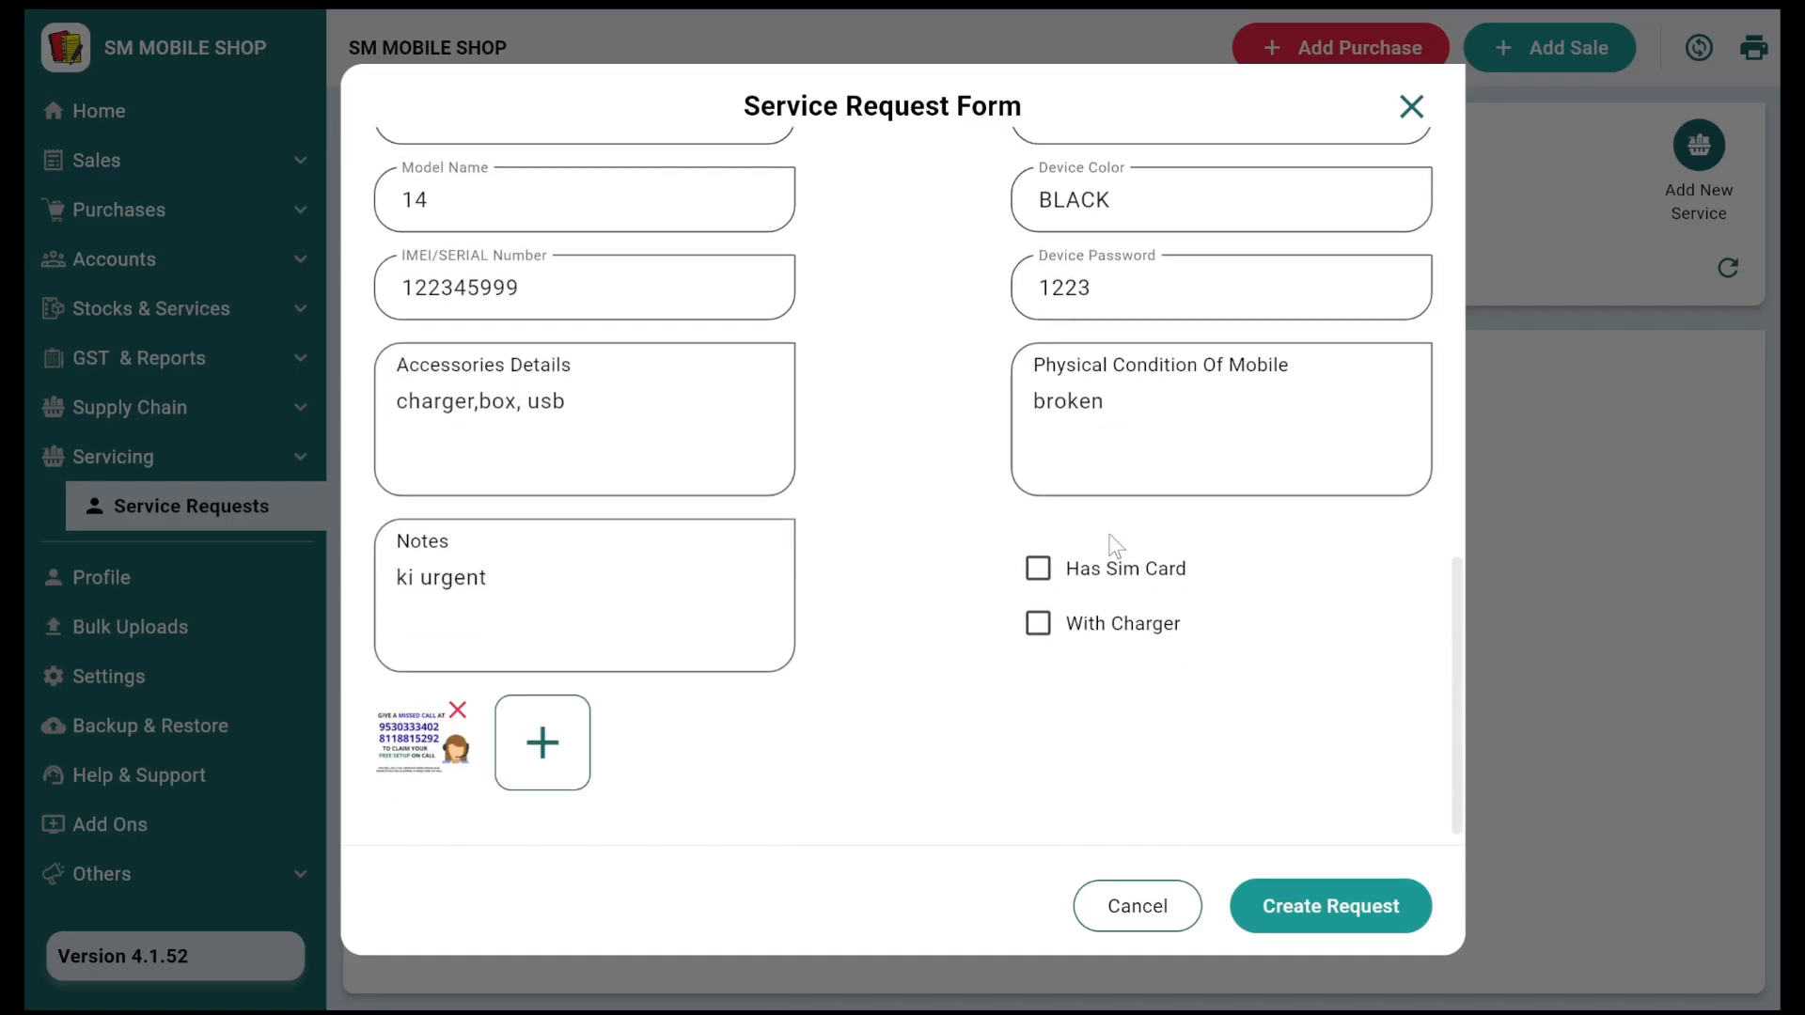
Step: Create the request and review the Service Request #1 receipt preview
left_click(1316, 911)
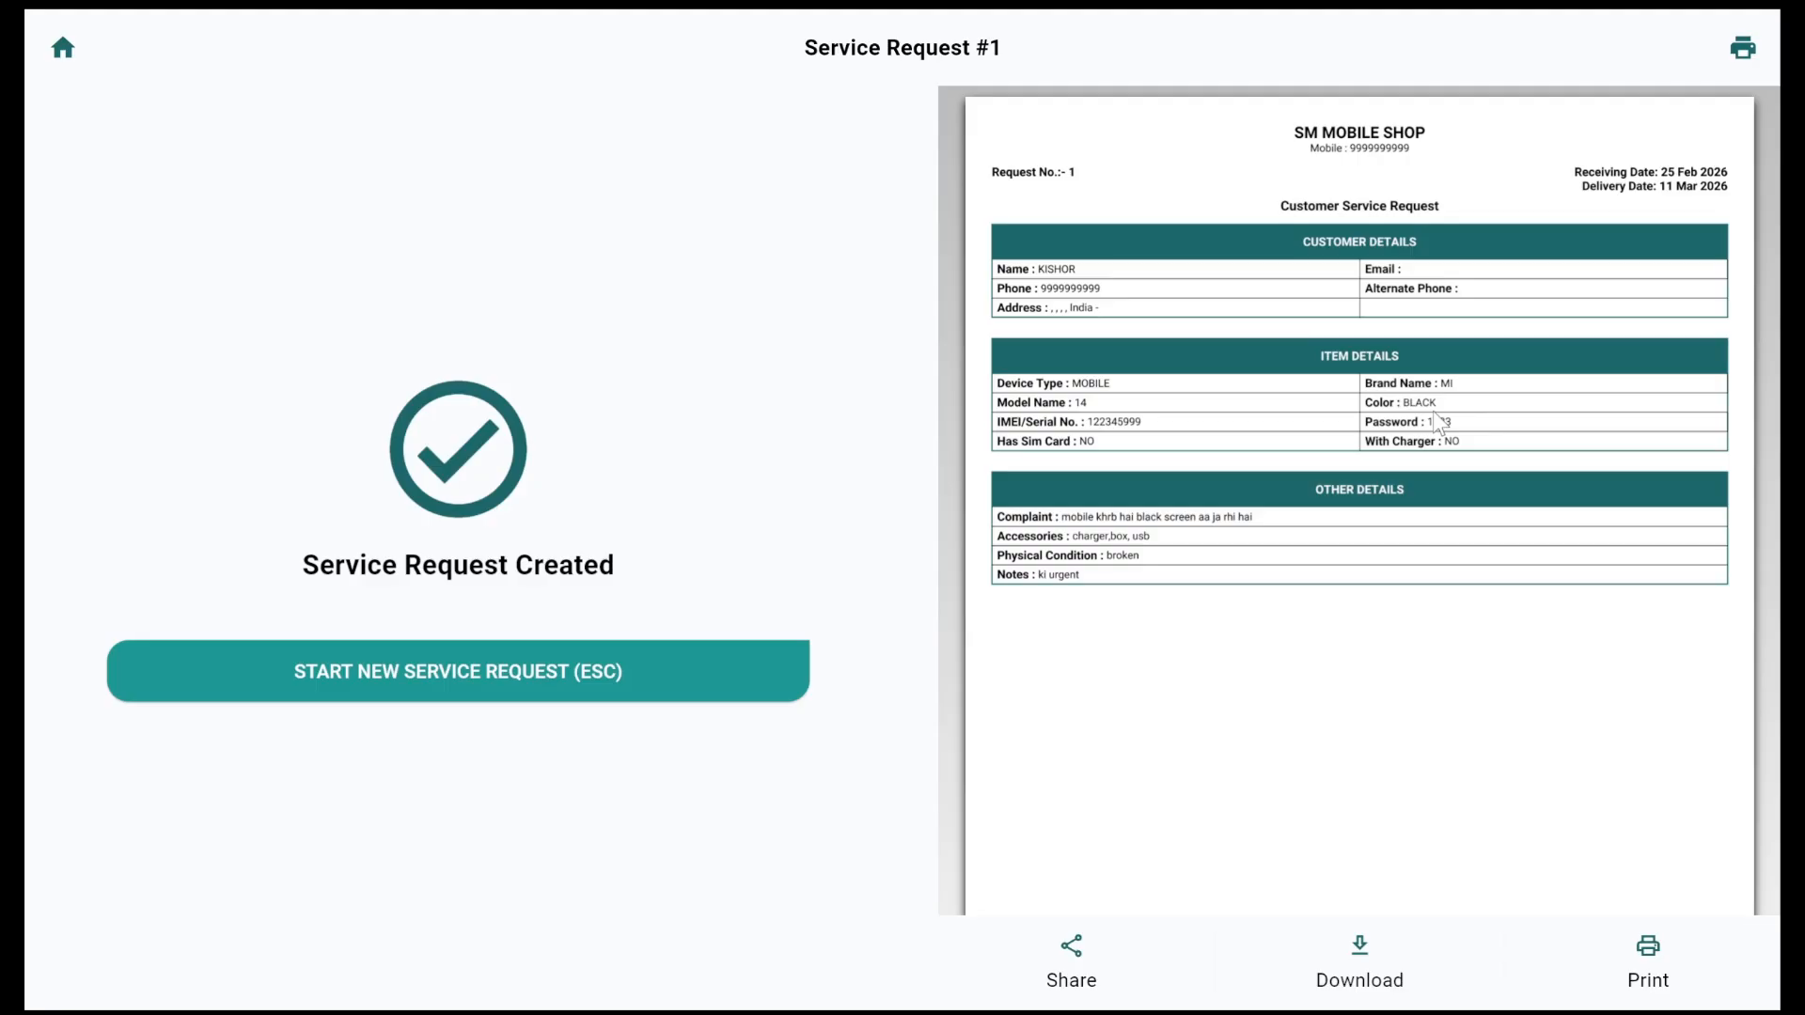
scroll(1401, 620, "down", 3)
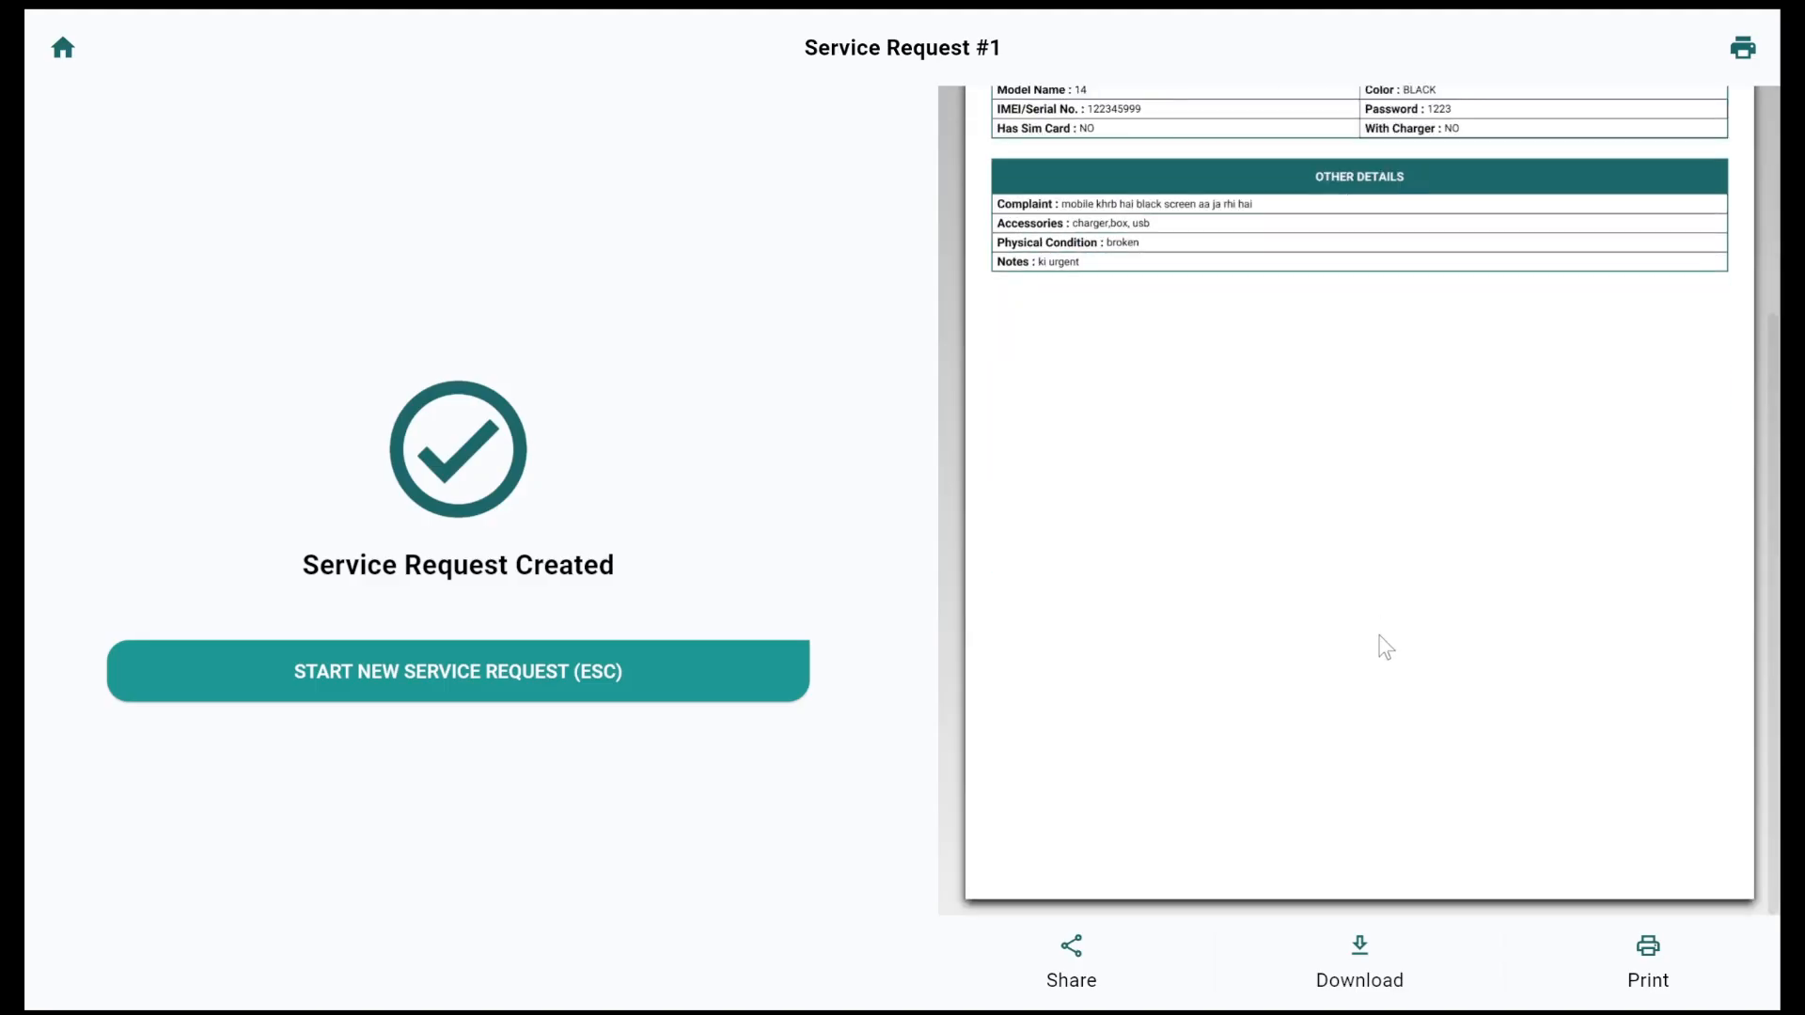
scroll(1382, 644, "up", 3)
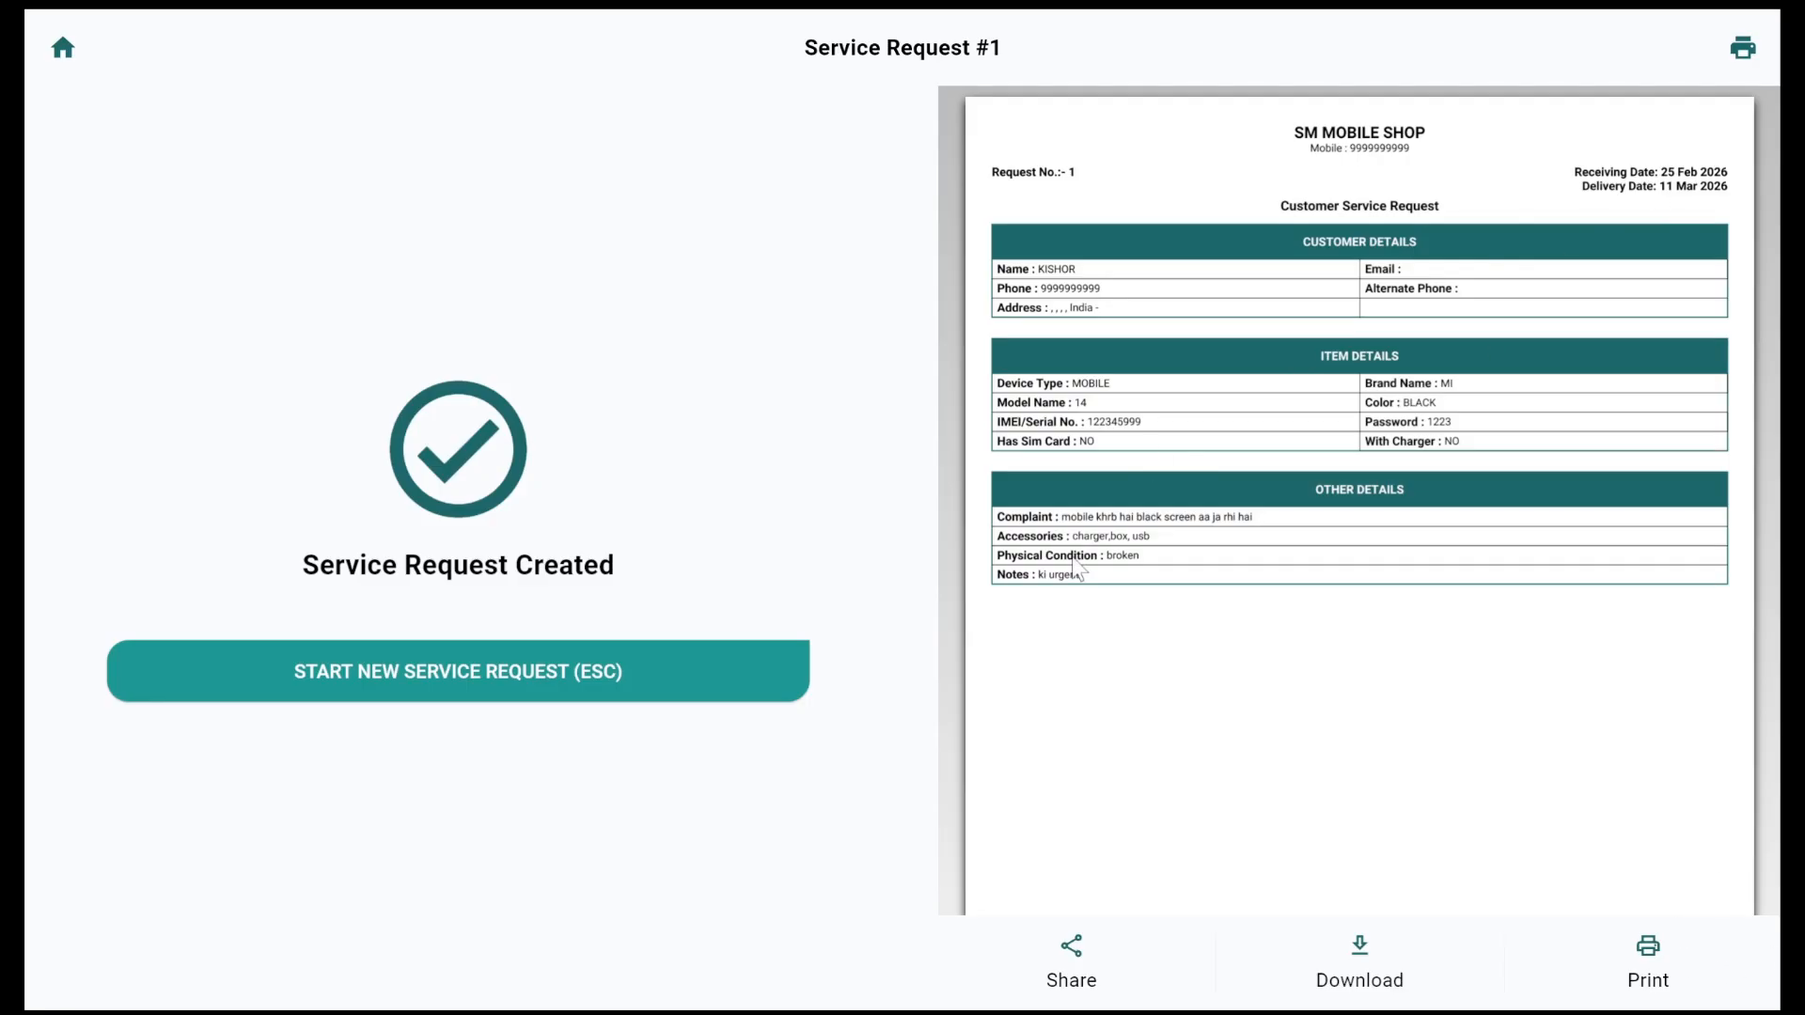
Step: Back in the Service Requests list, view request #1's details, then open its actions menu
left_click(487, 663)
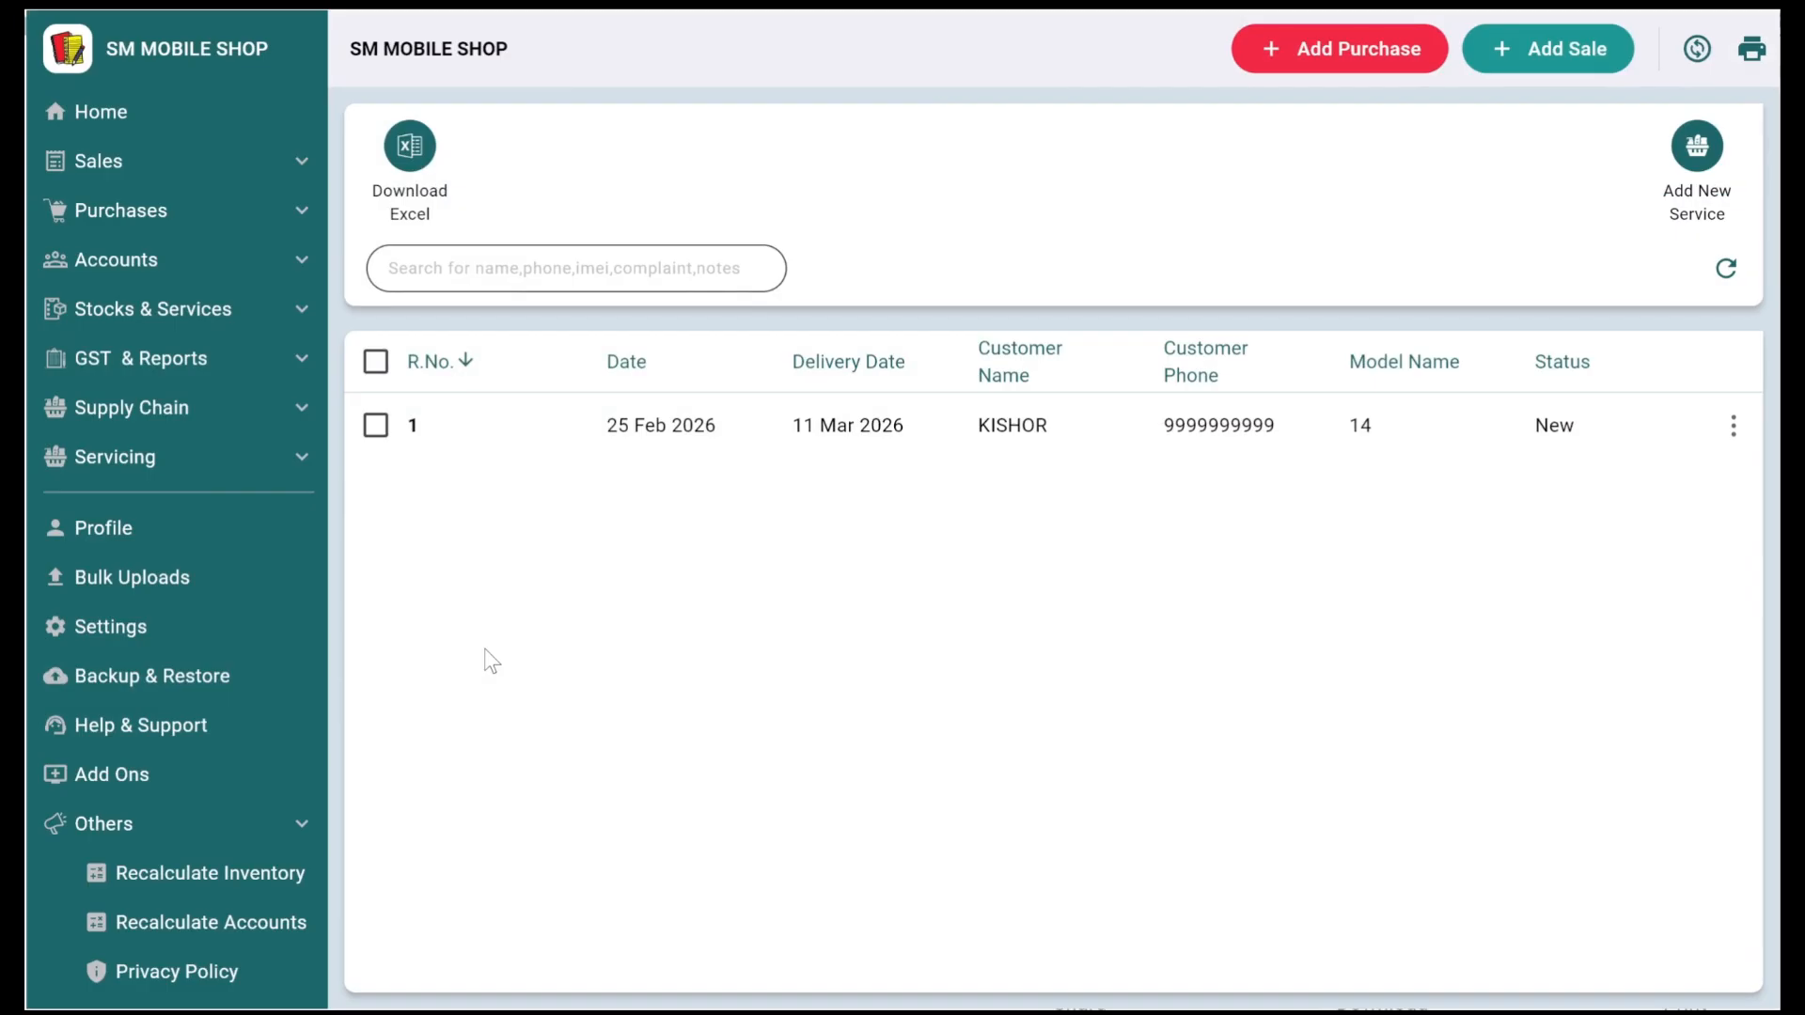
left_click(1286, 428)
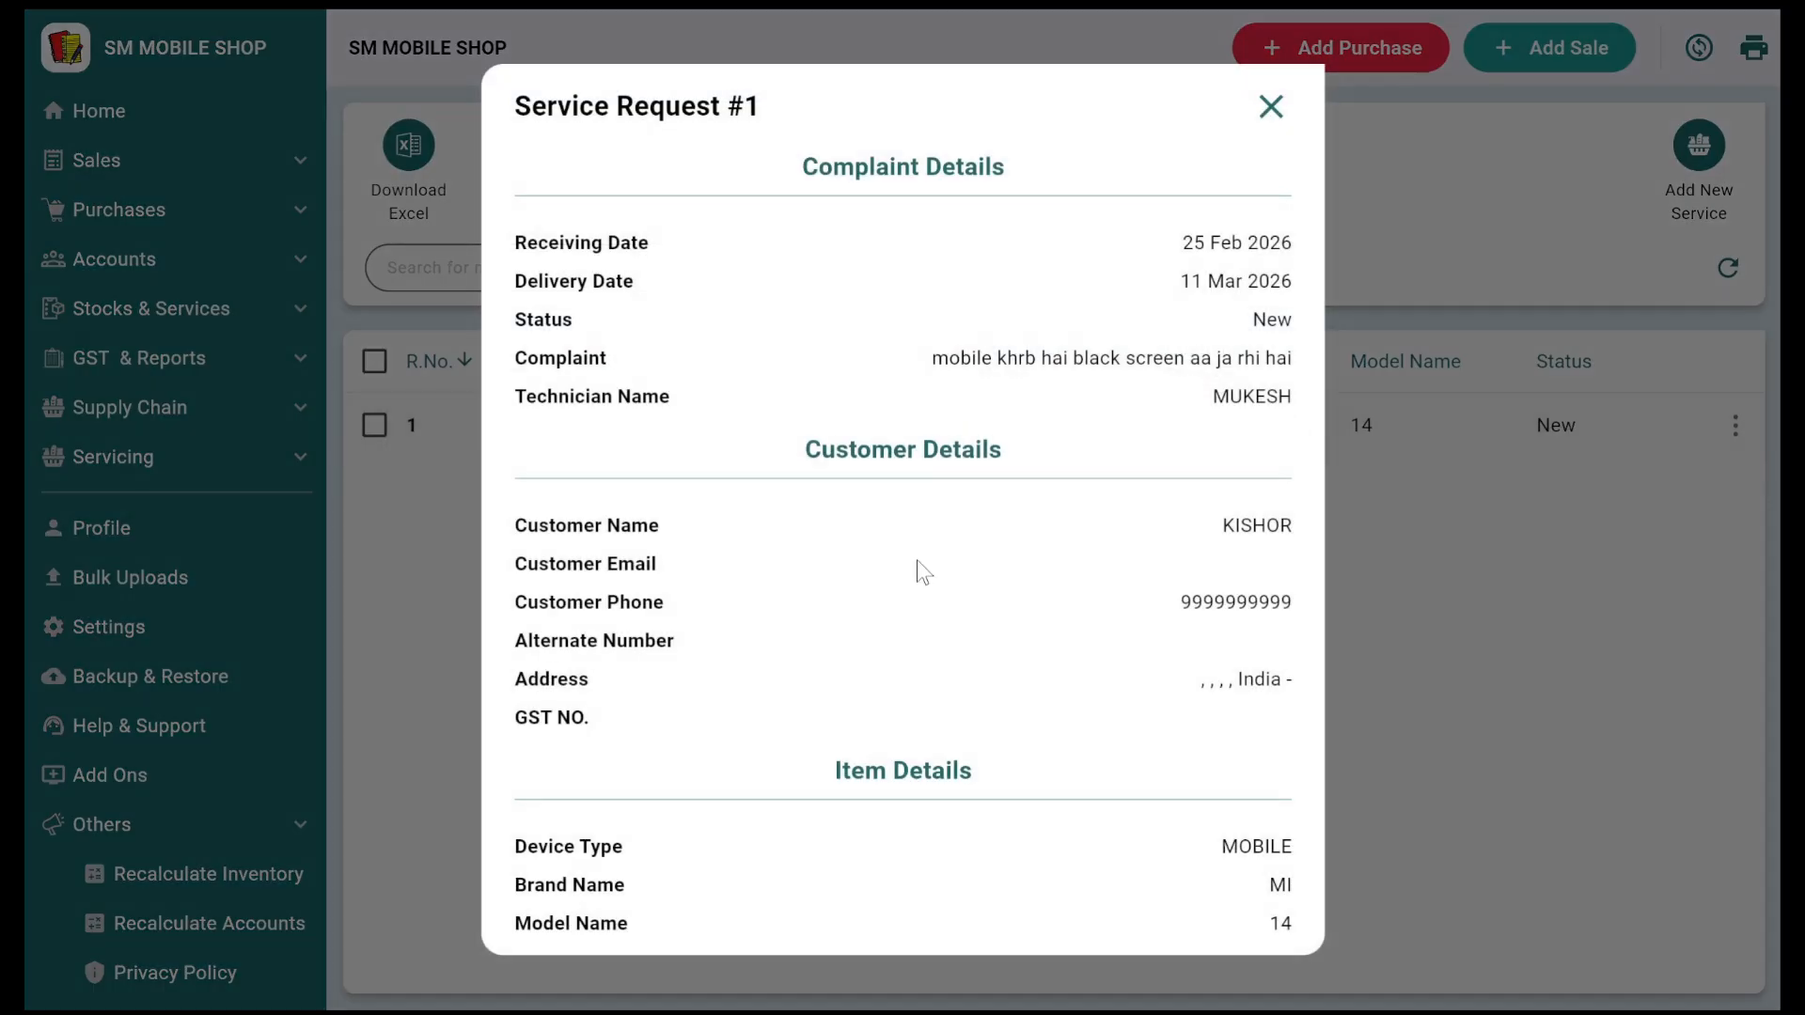
scroll(917, 560, "down", 5)
scroll(916, 561, "up", 2)
scroll(916, 561, "up", 3)
scroll(897, 559, "down", 1)
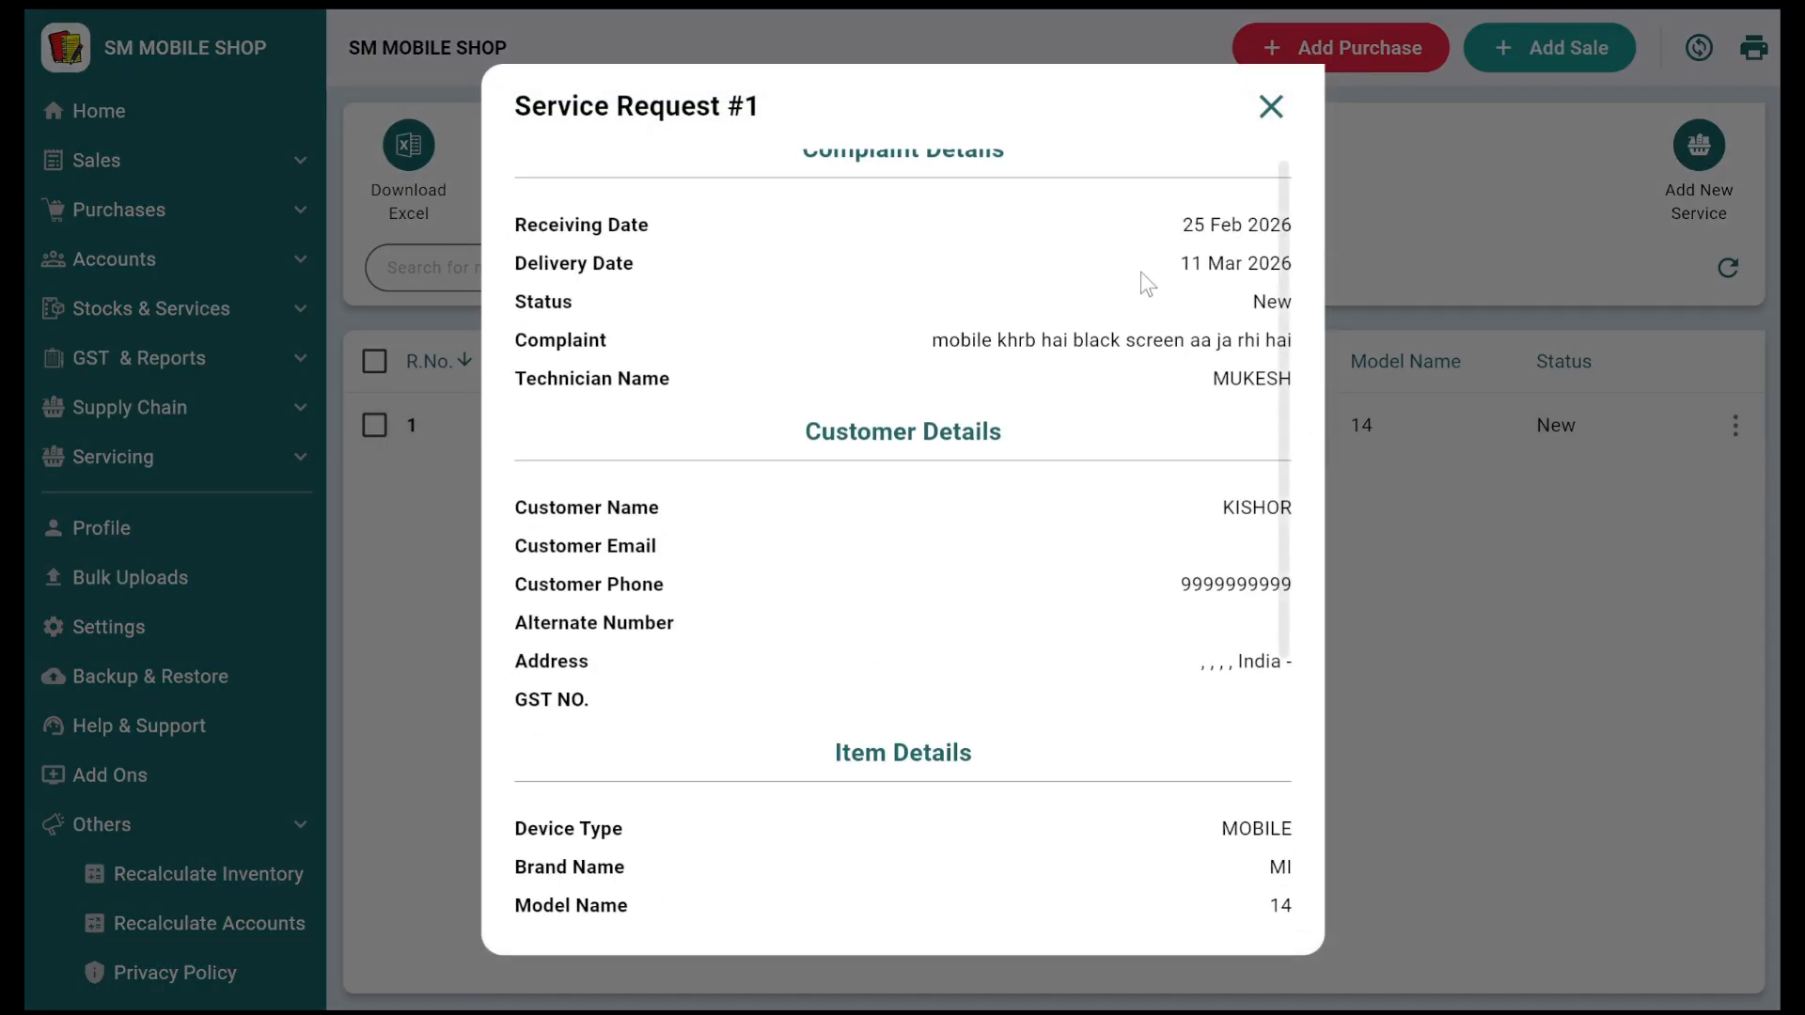
left_click(1271, 106)
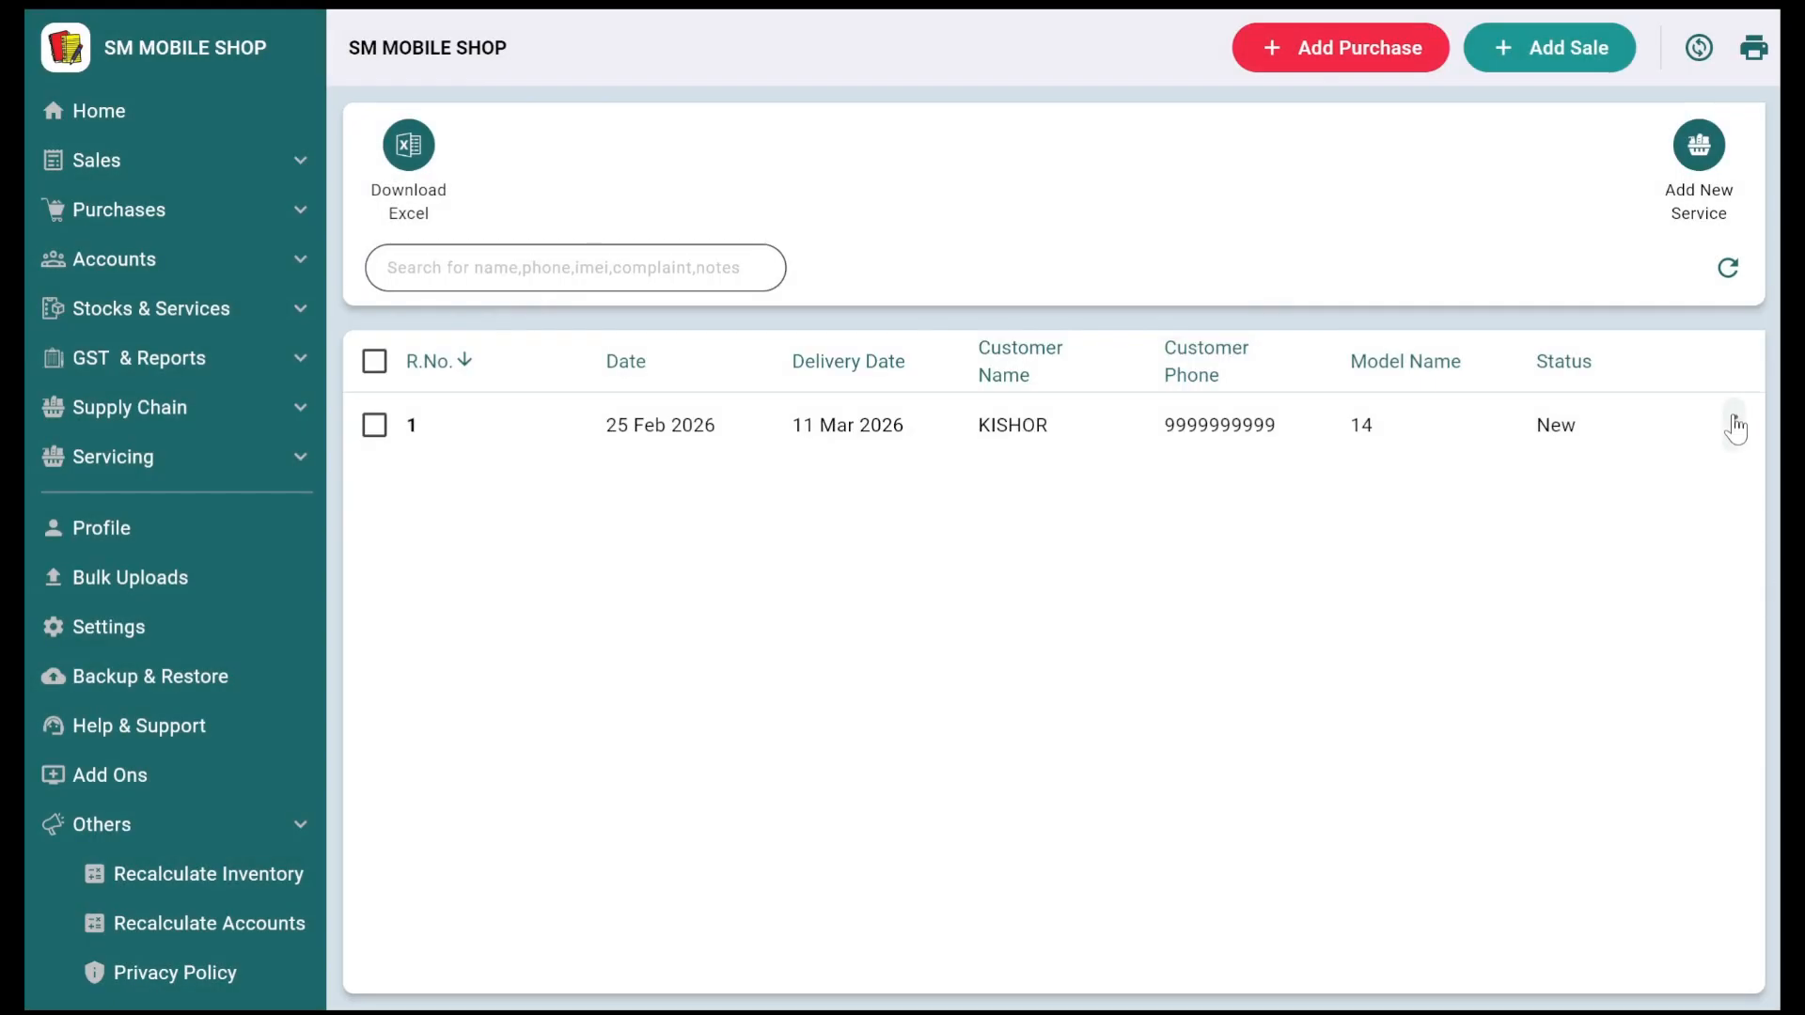
left_click(1735, 426)
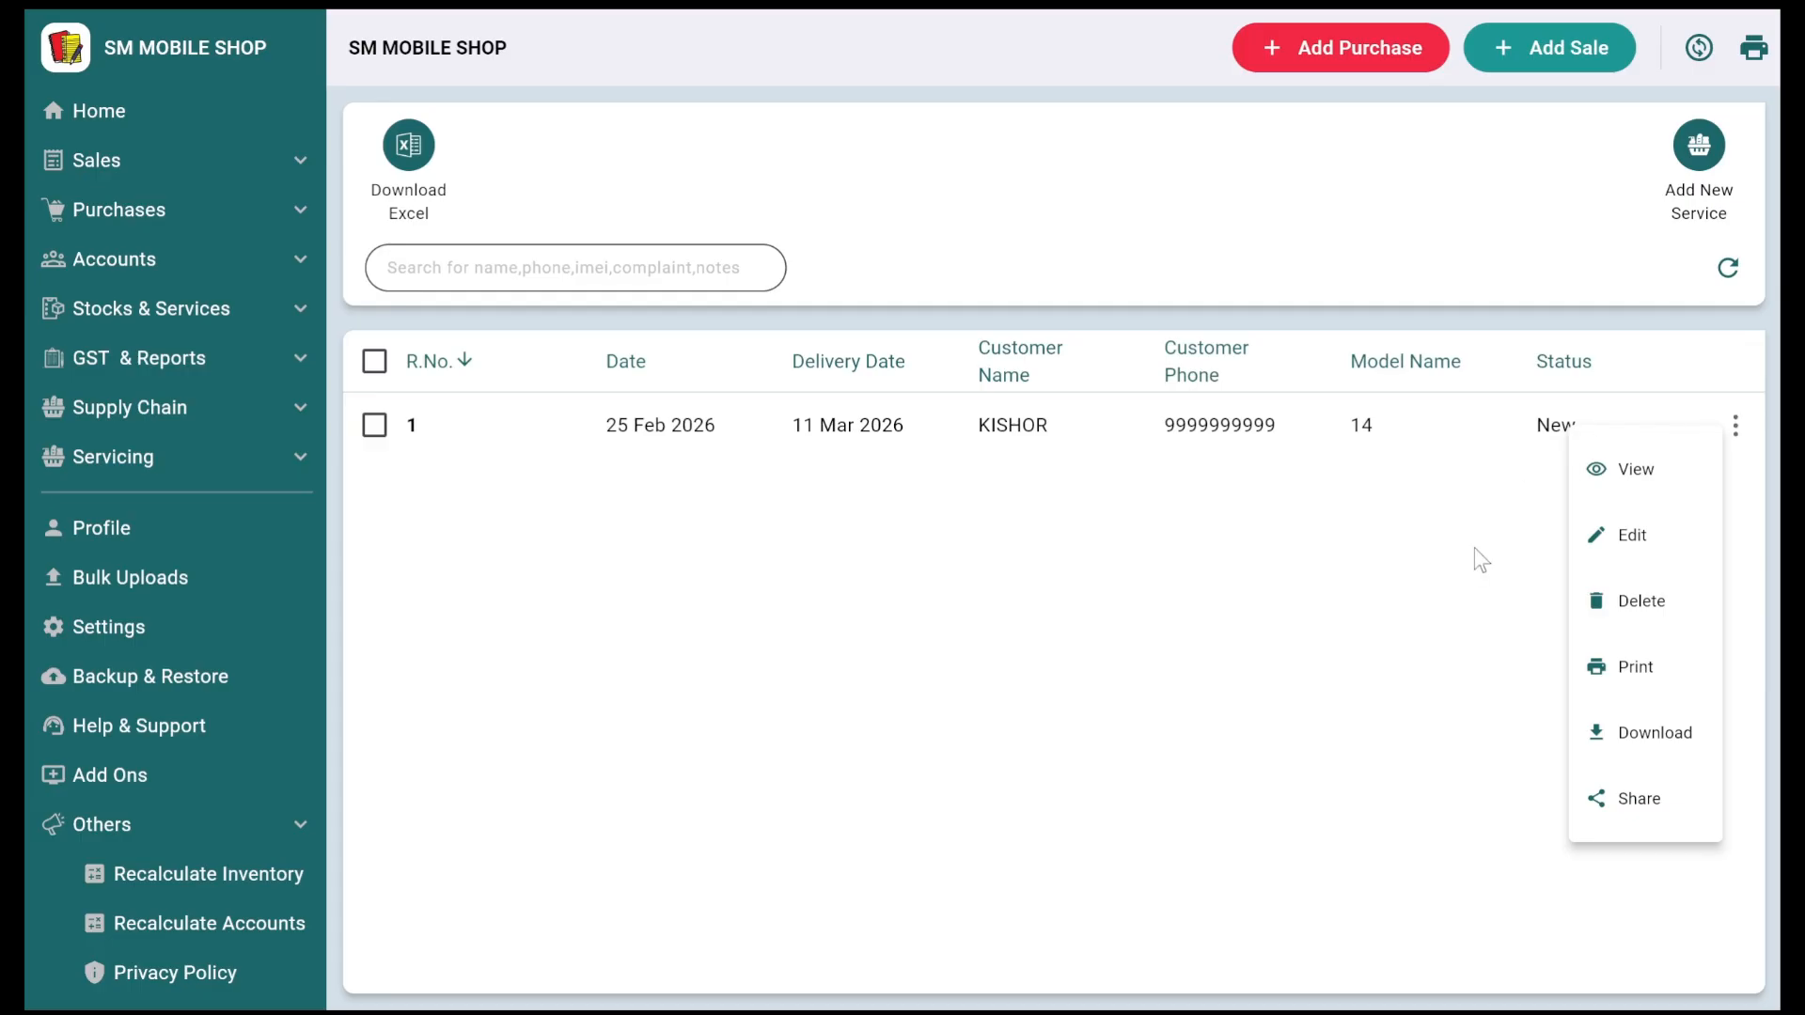
Step: Change service request #1's status from New to Repairing, save it, and sort by R.No
left_click(1586, 542)
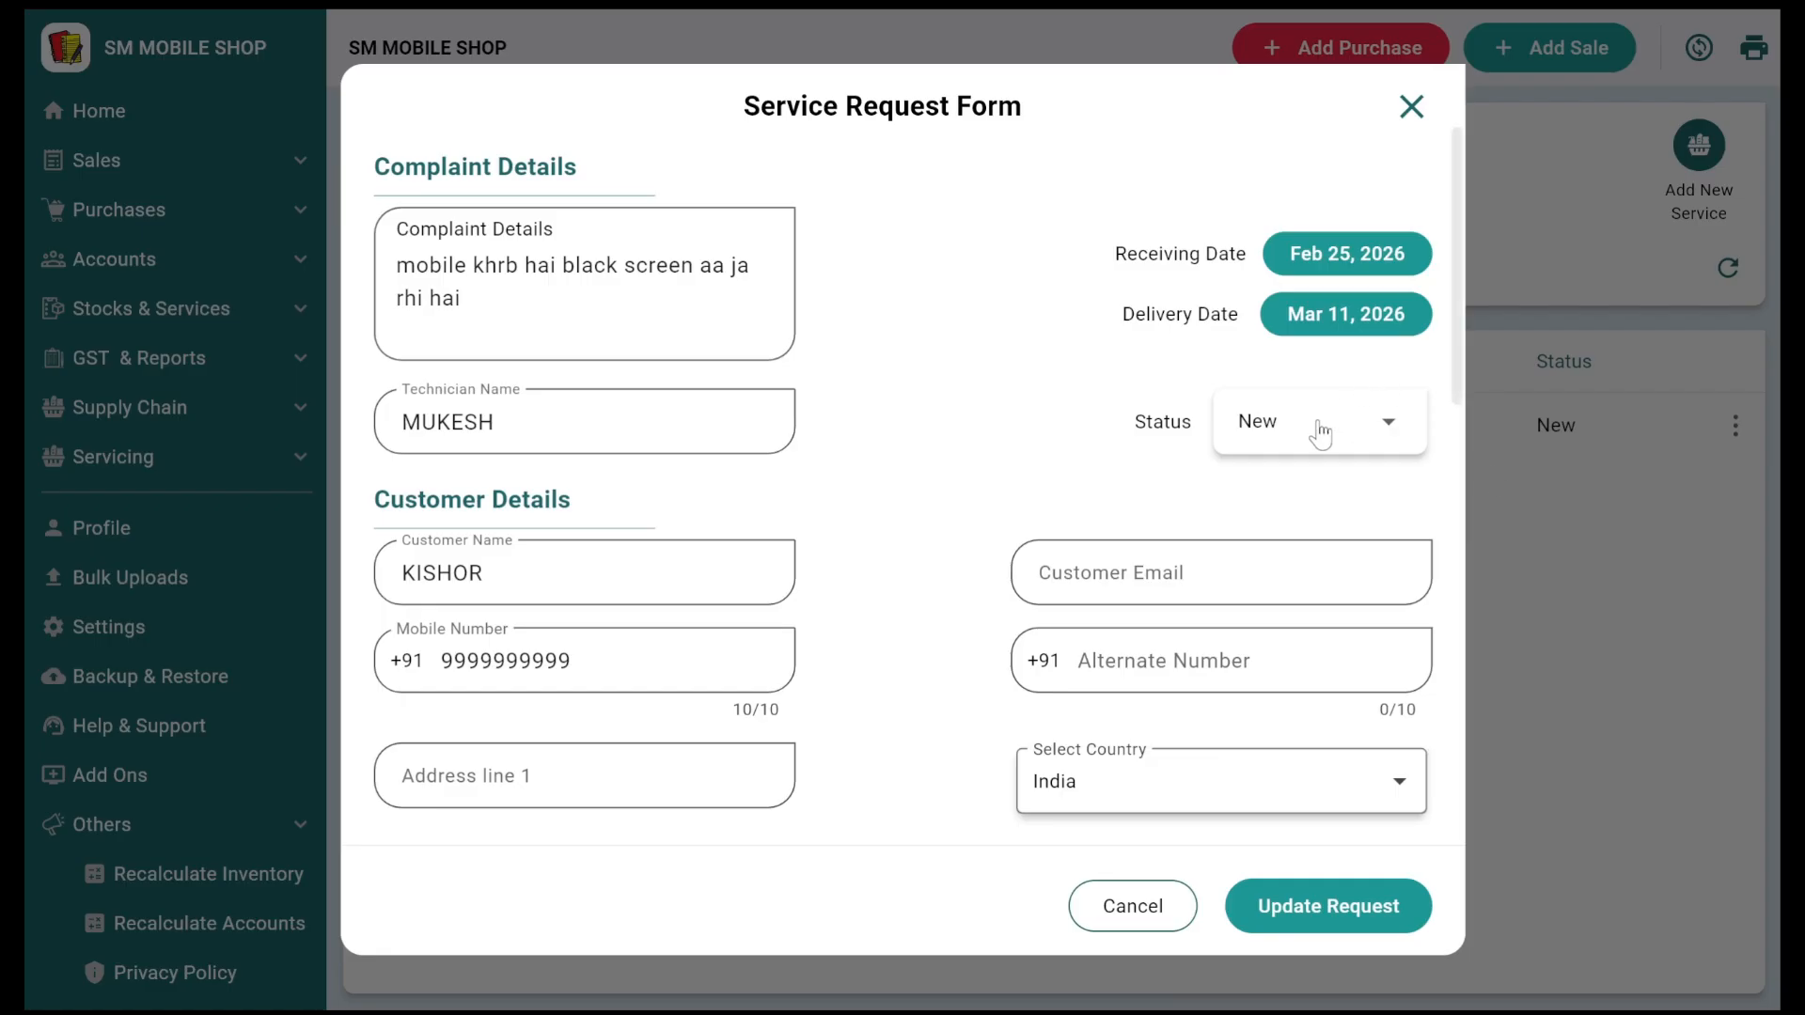
left_click(1320, 433)
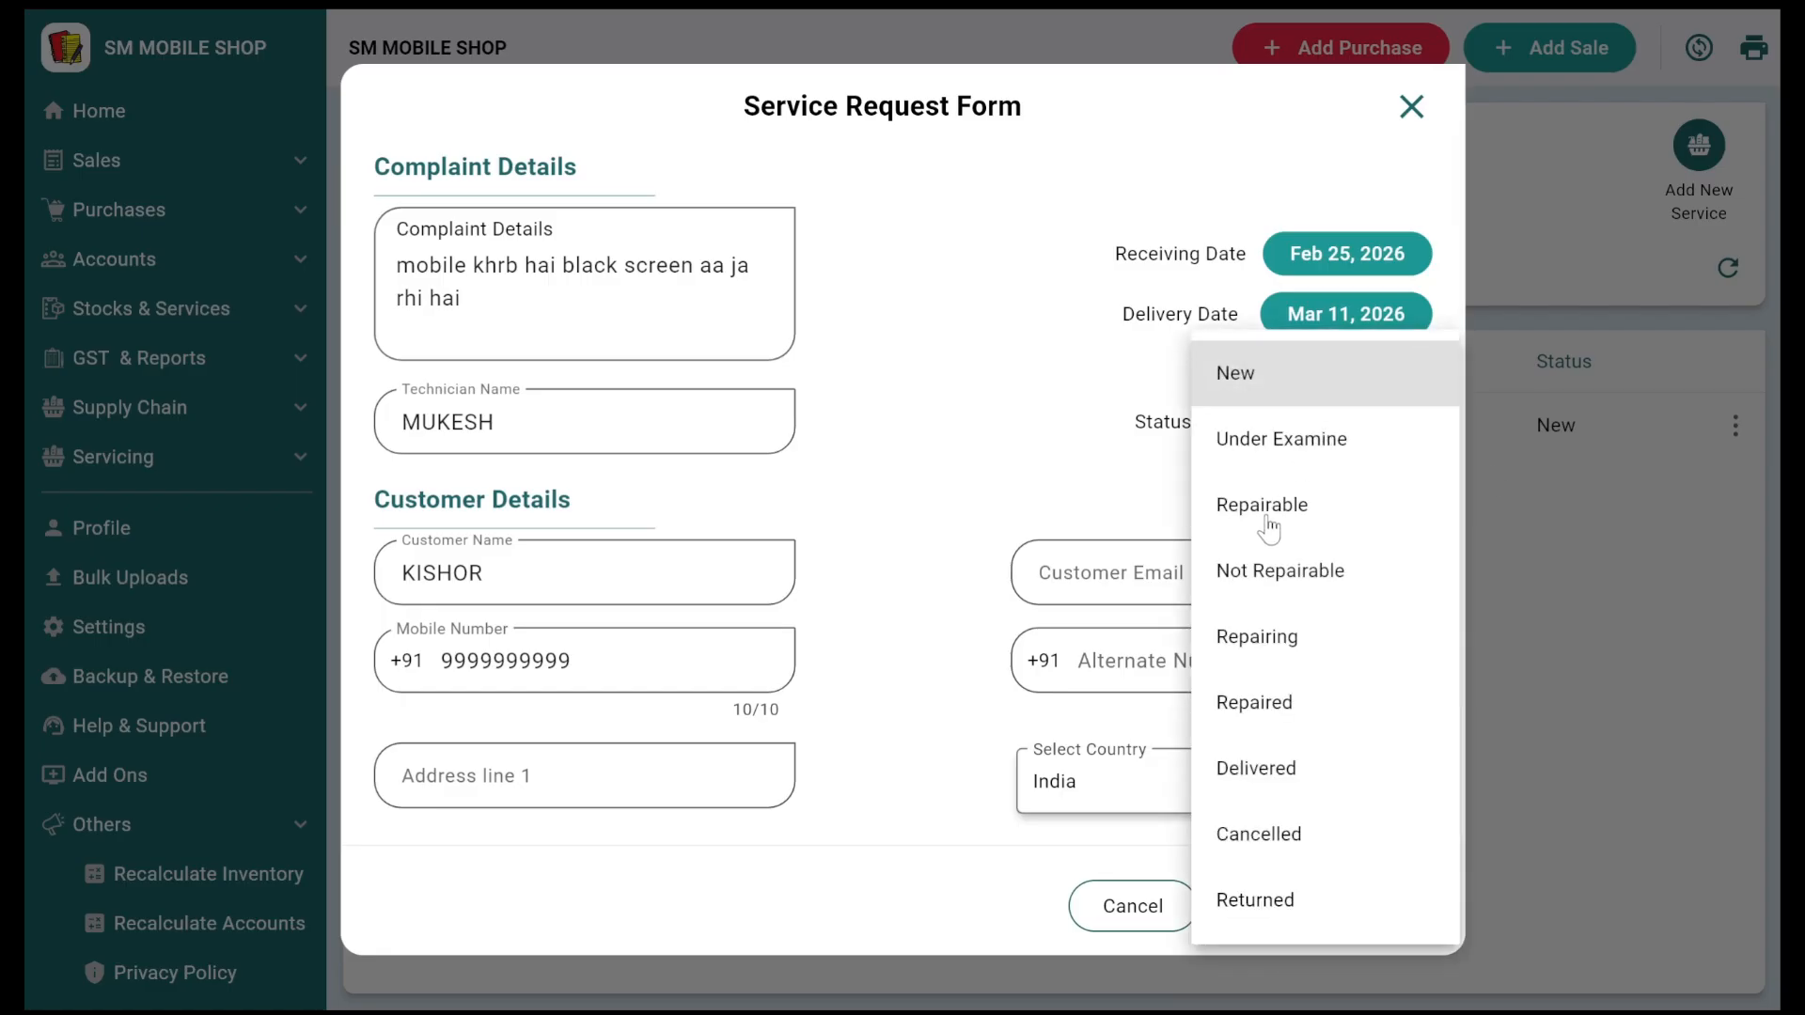
left_click(1258, 640)
scroll(1279, 562, "down", 4)
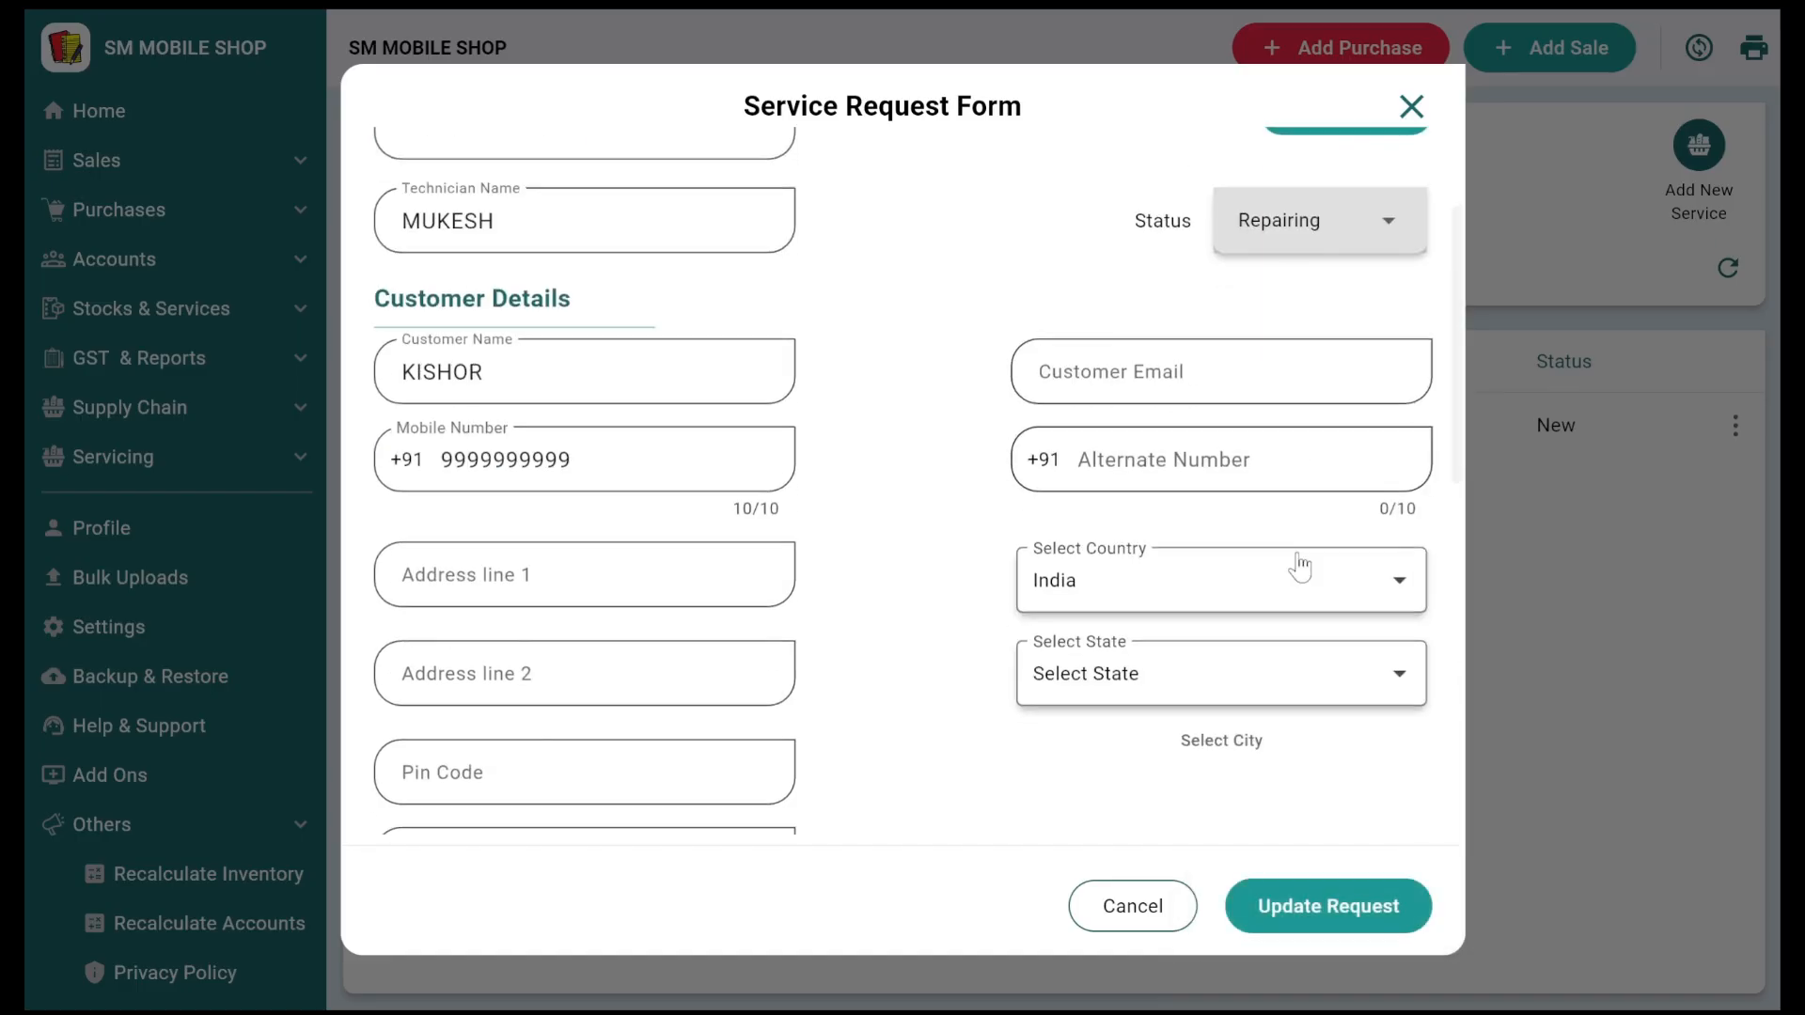
left_click(1323, 881)
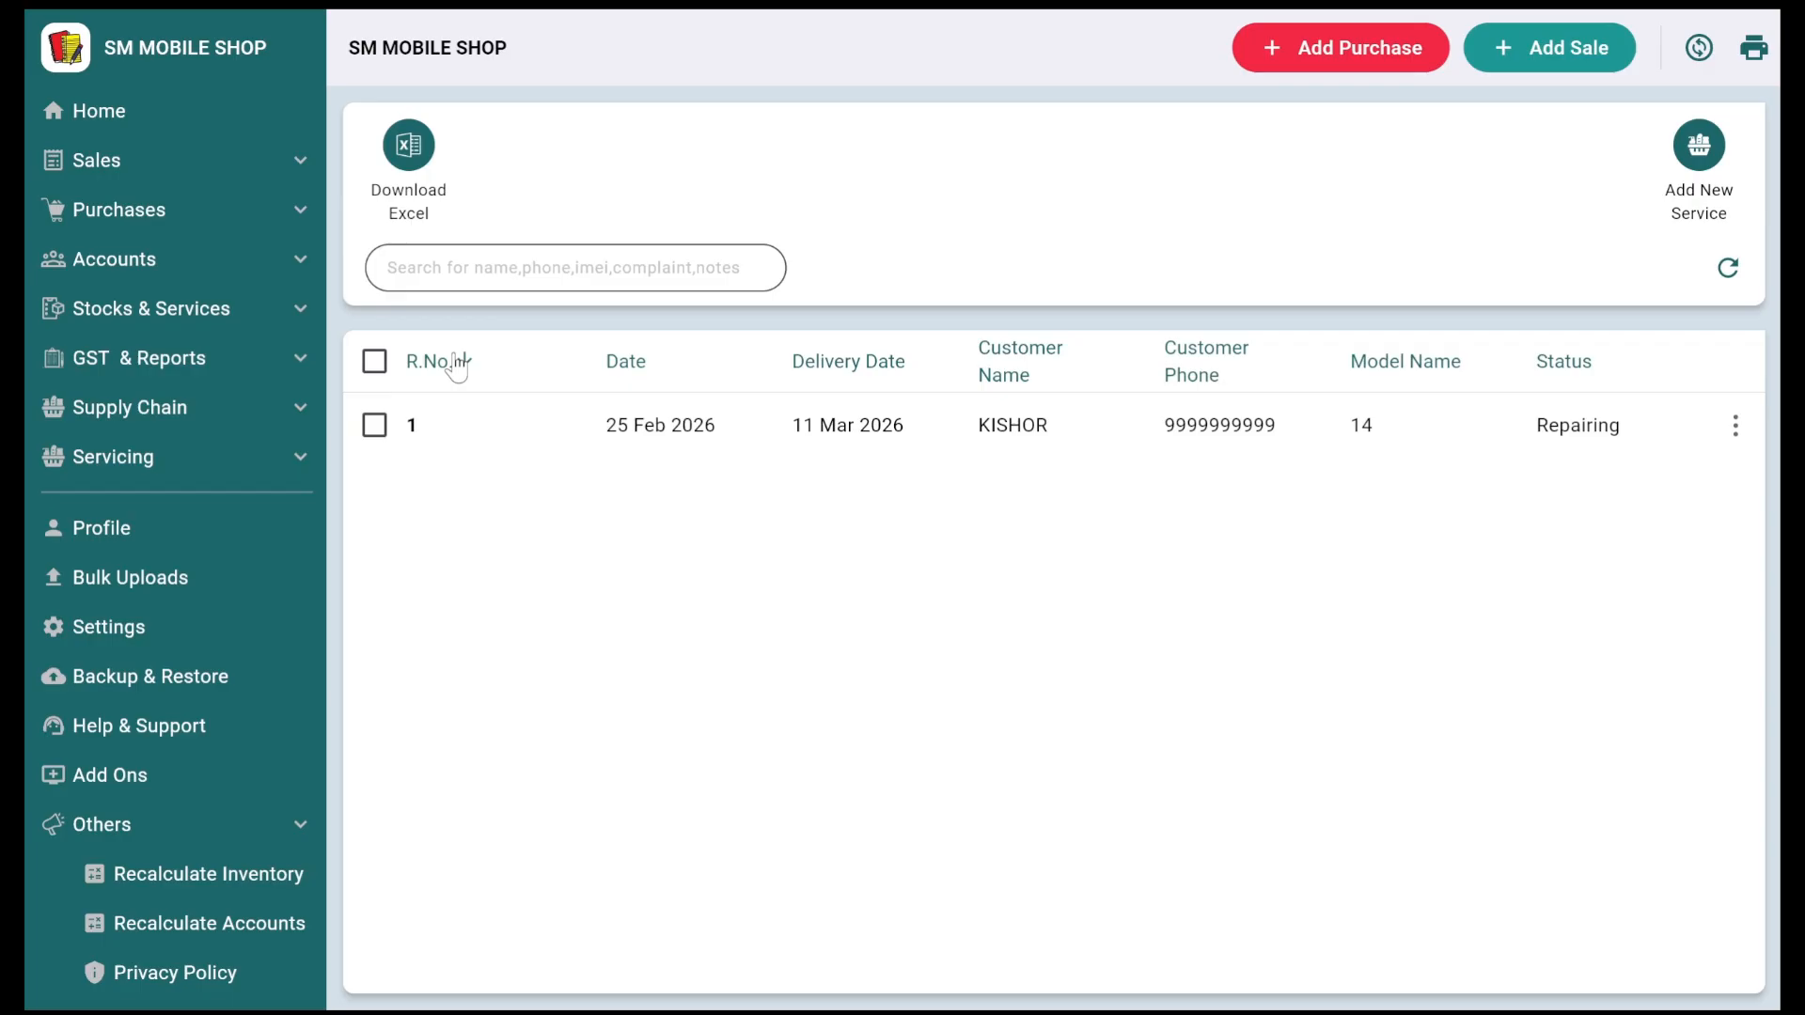
left_click(457, 365)
Step: Start a new Performa Invoice from Sales > Performa Invoice
left_click(204, 174)
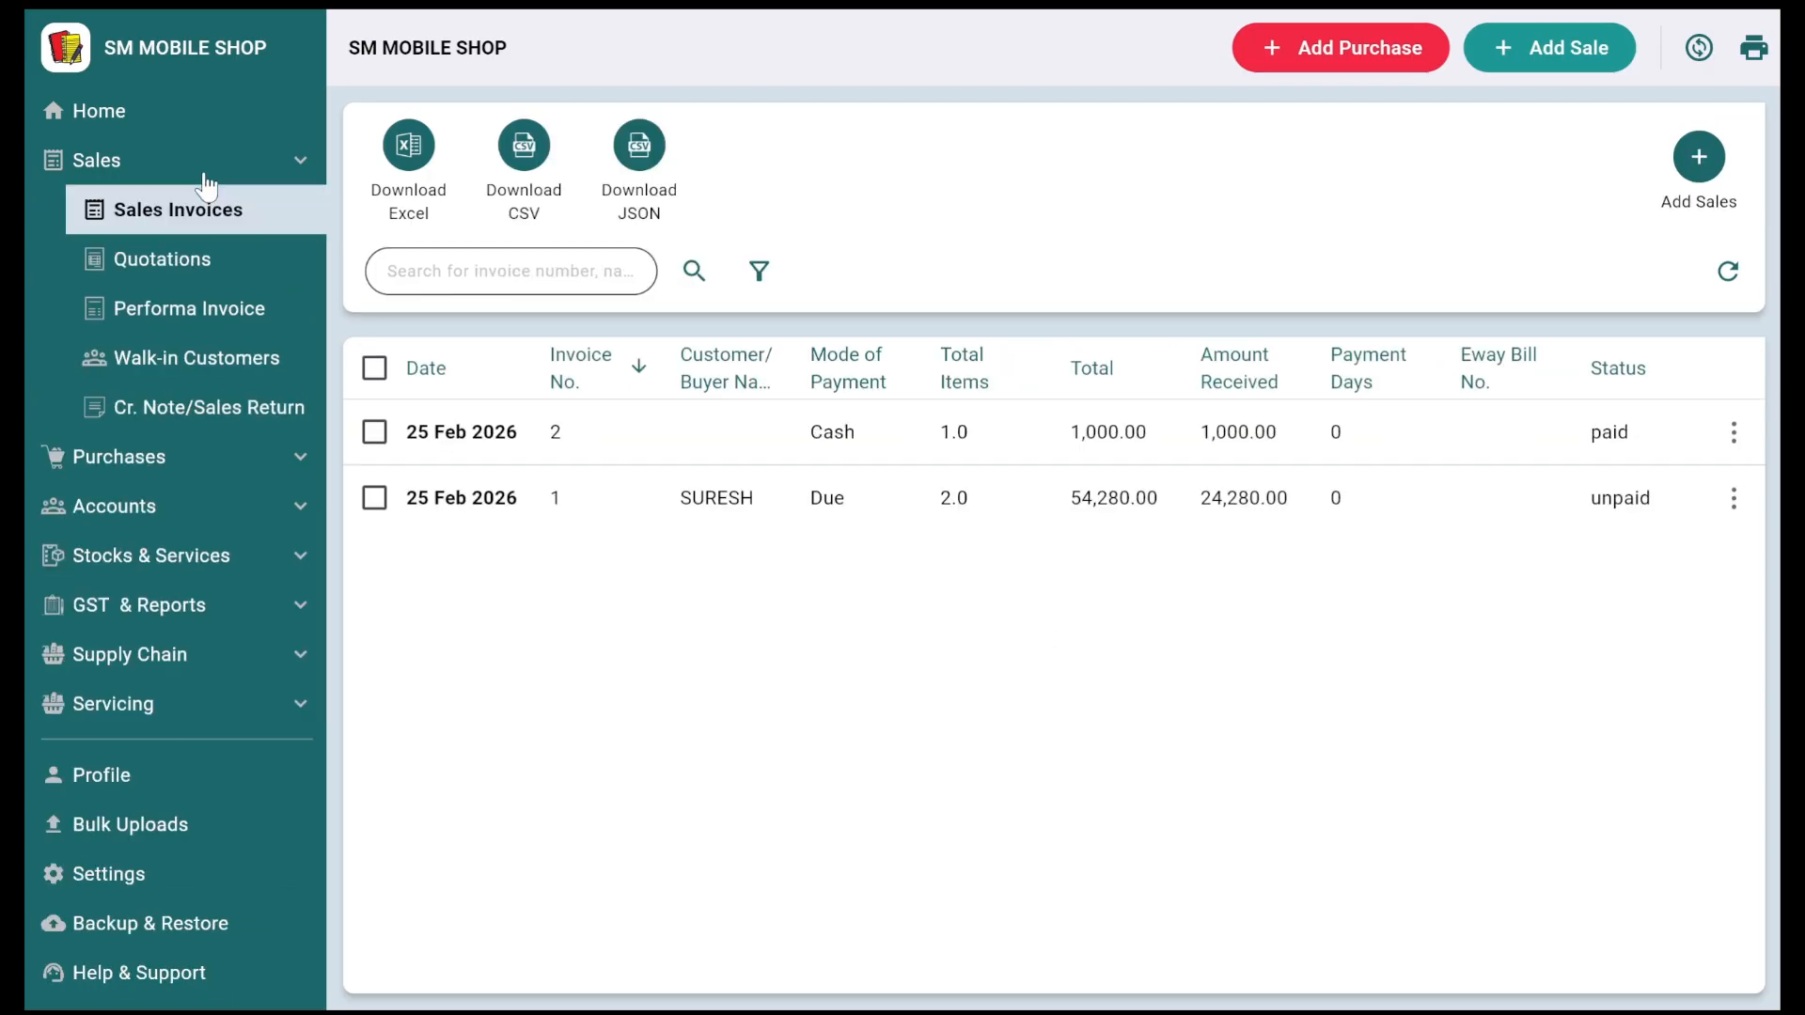
left_click(169, 316)
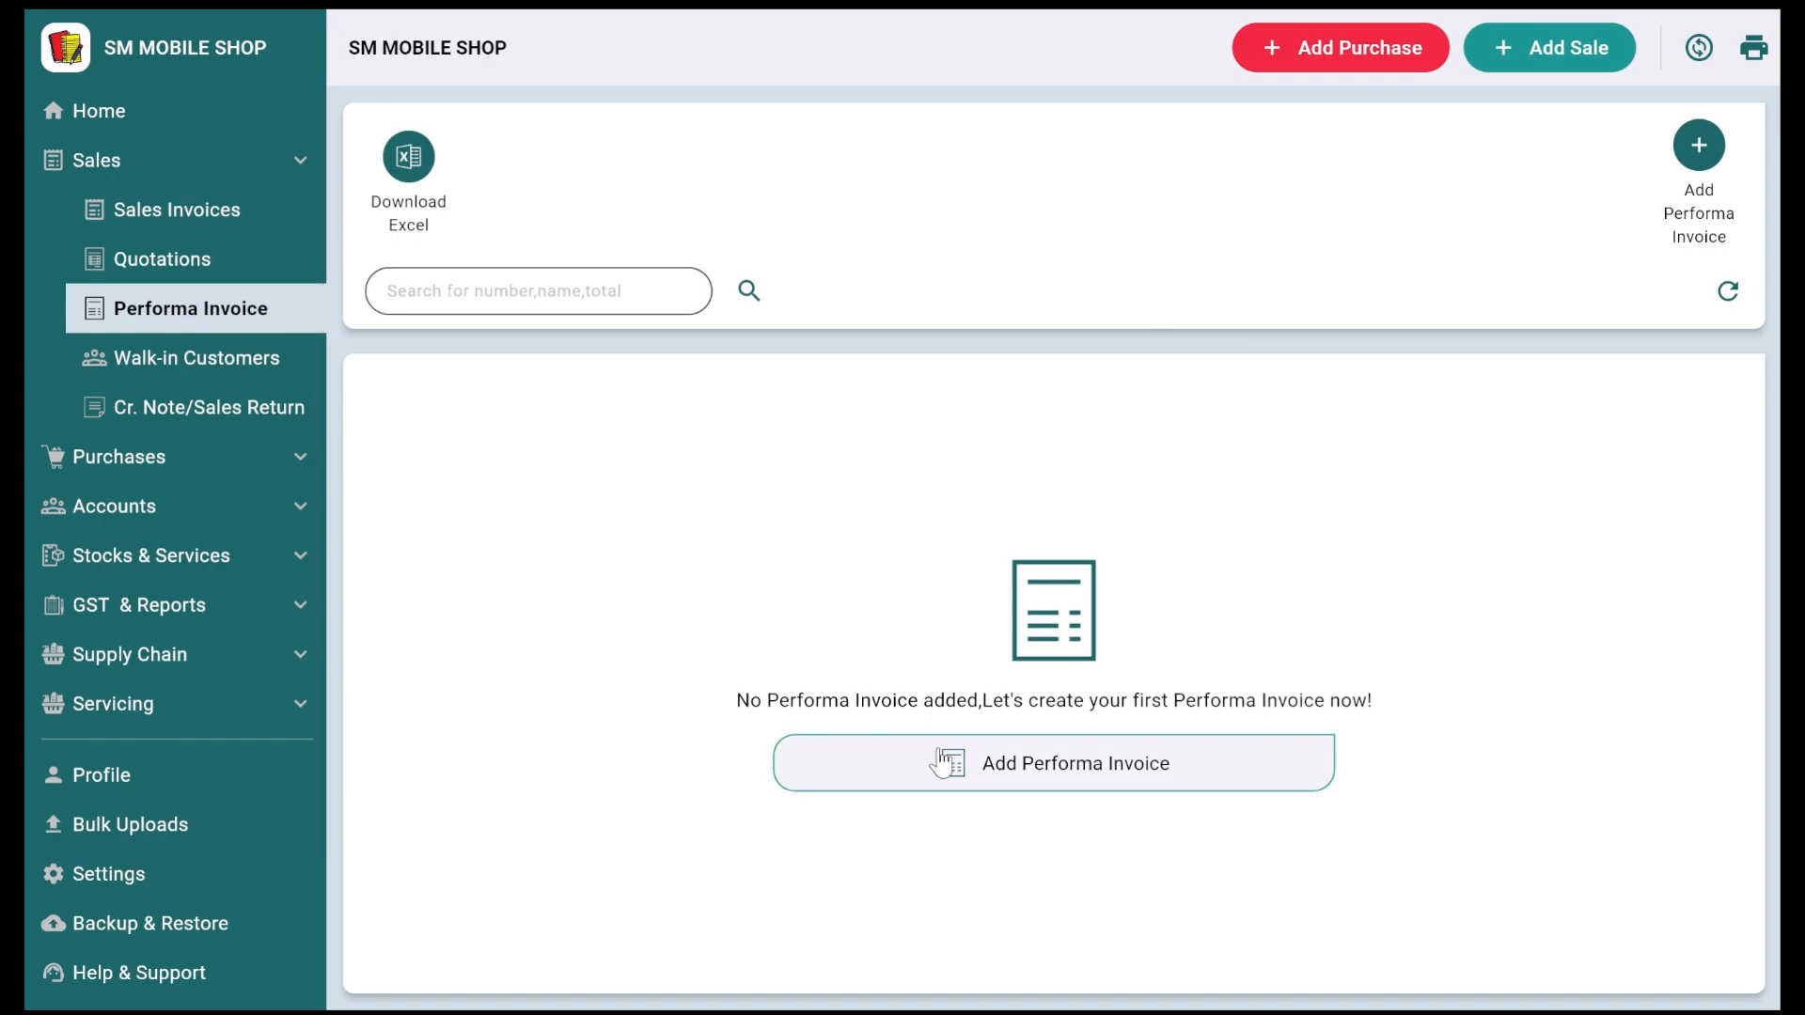
left_click(940, 760)
Step: Add a new customer with their name and mobile number, and set them as the invoice's buyer
left_click(248, 125)
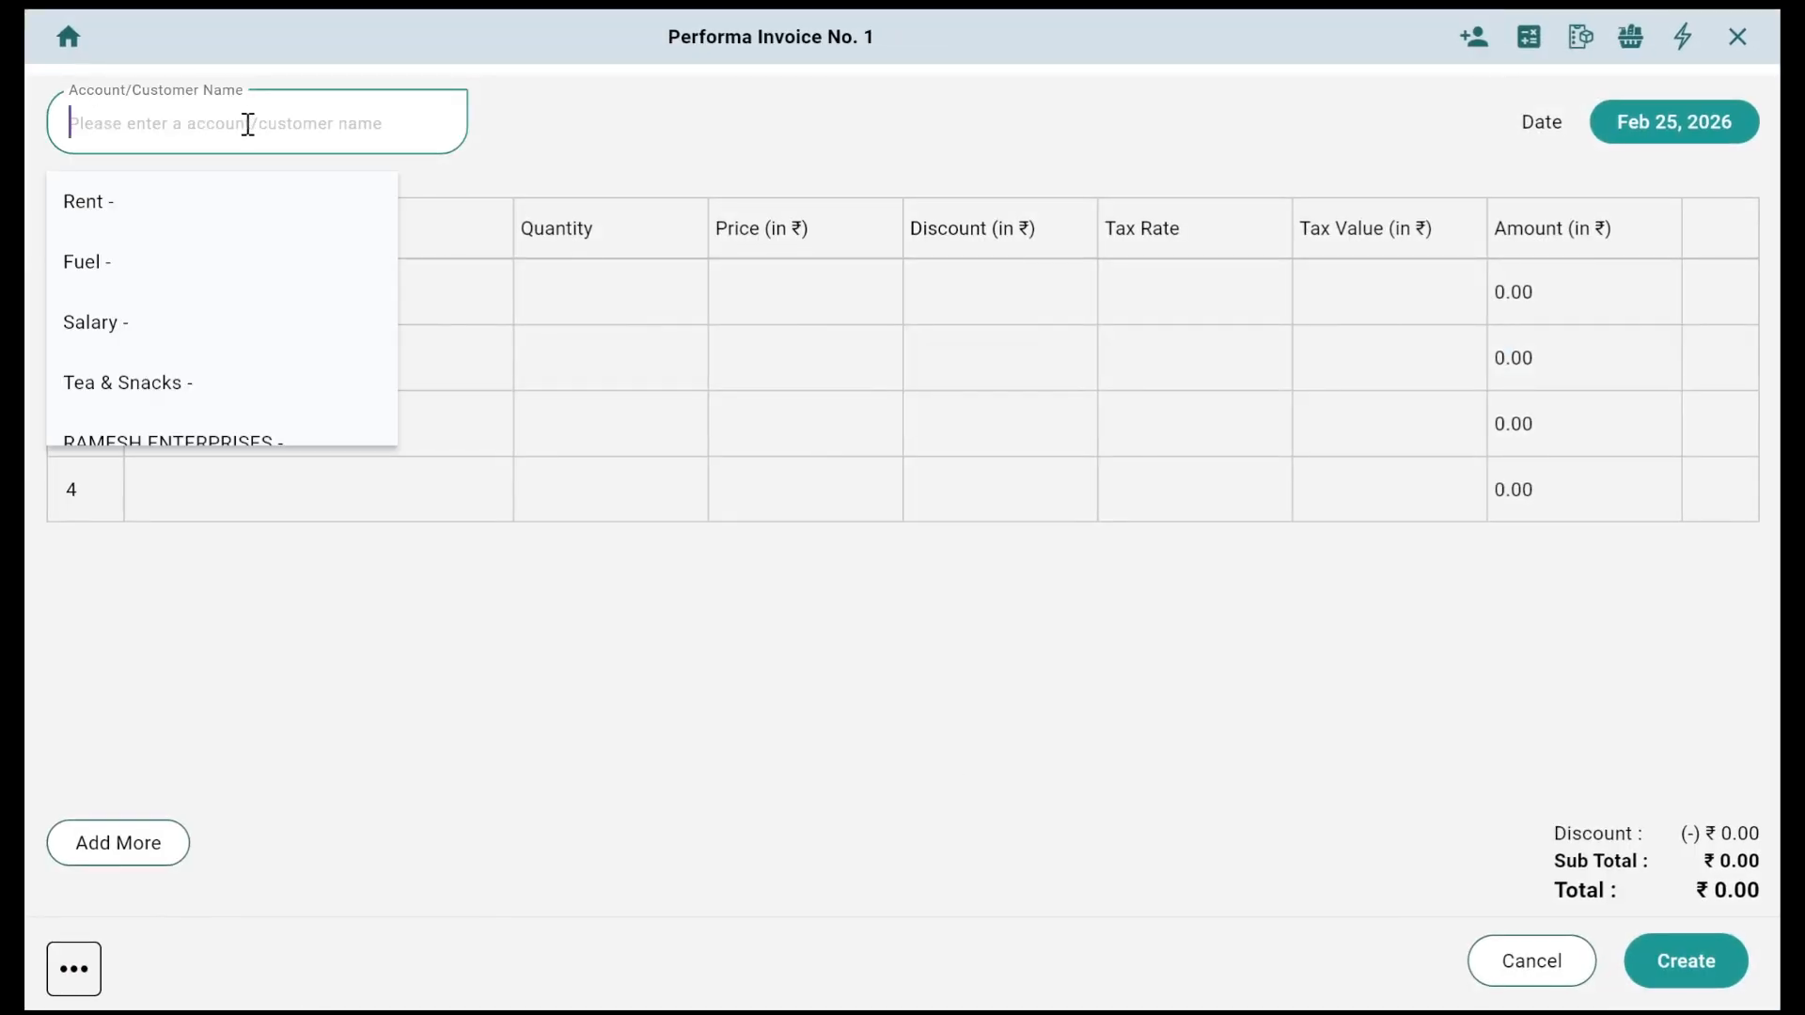
left_click(1473, 35)
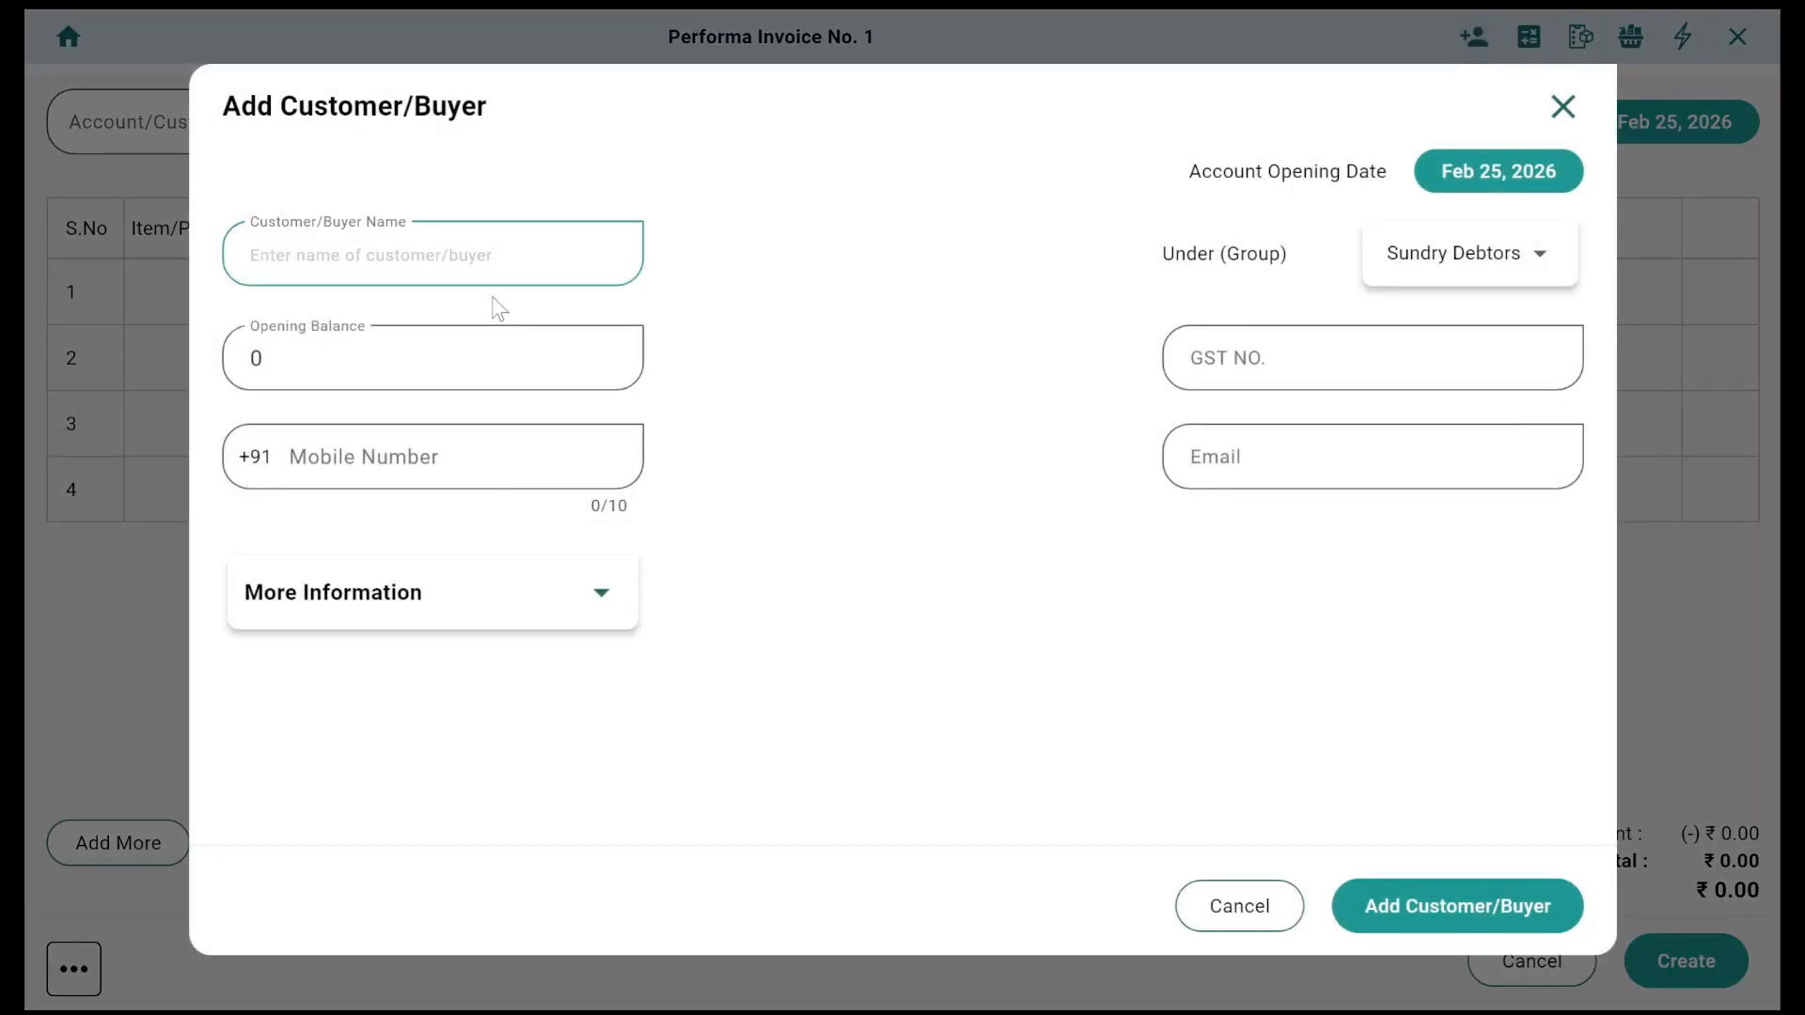
type("KISHOR")
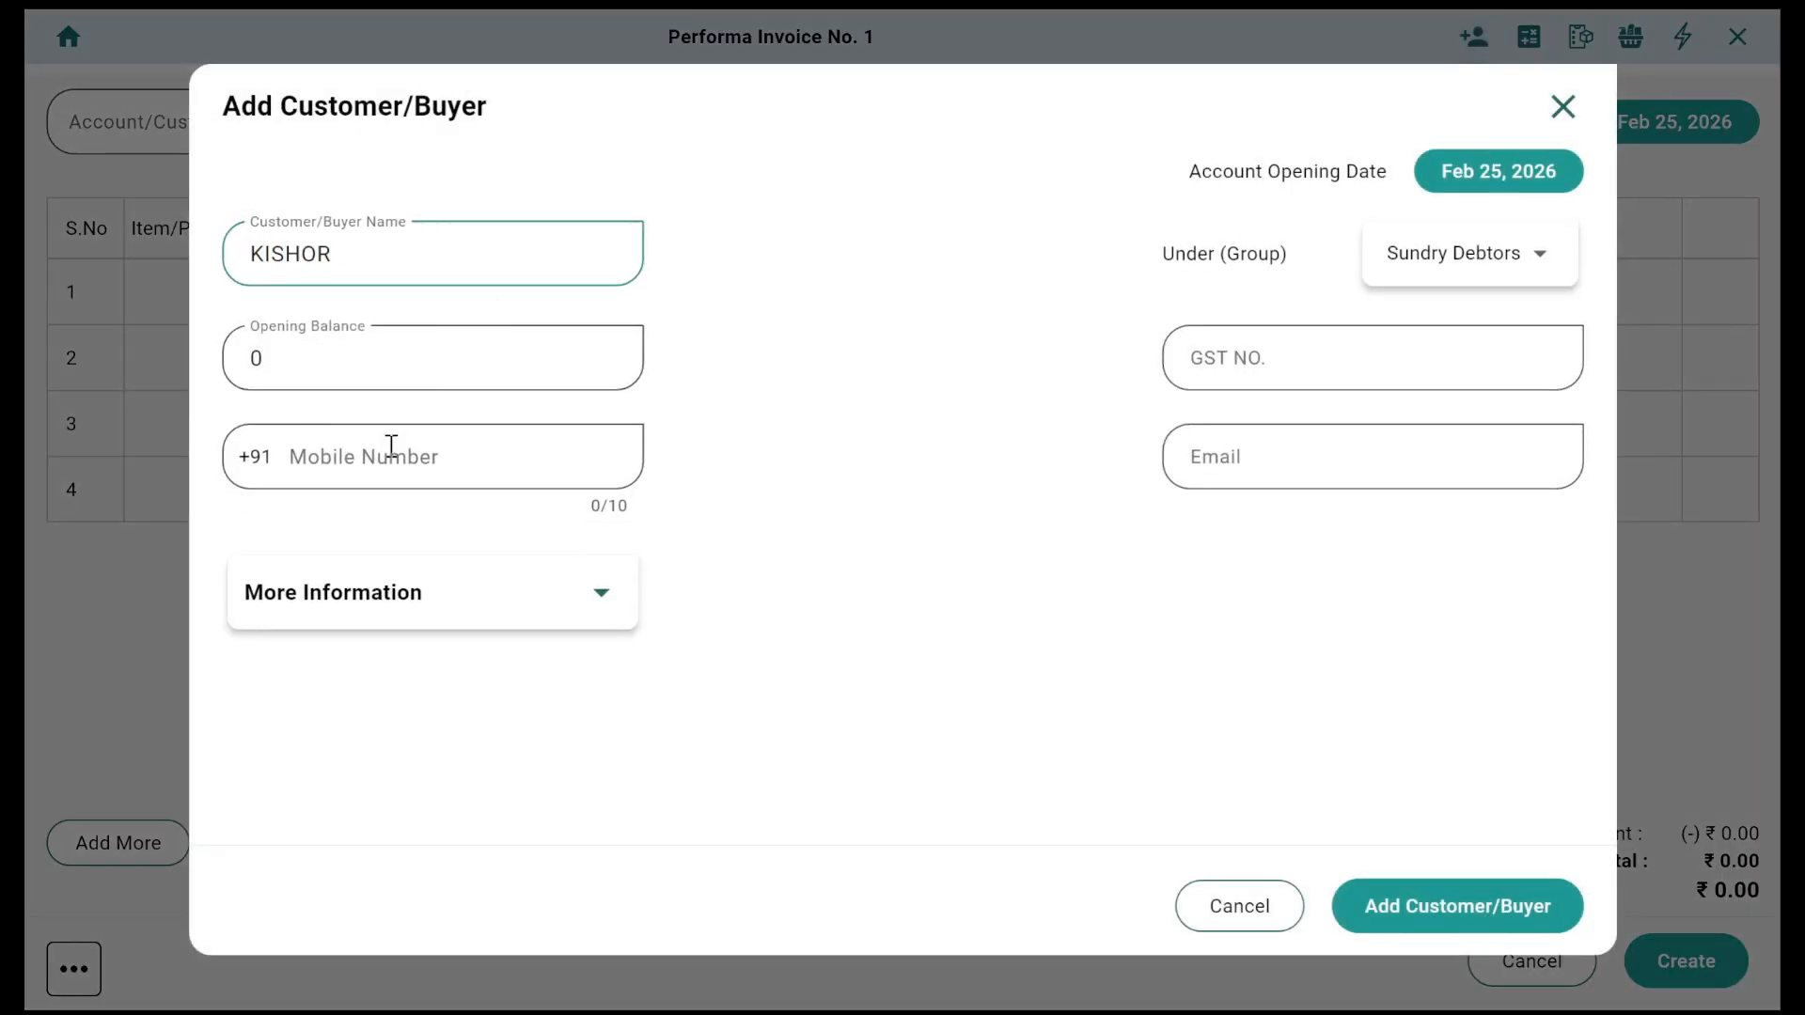
left_click(391, 444)
type("9999999999")
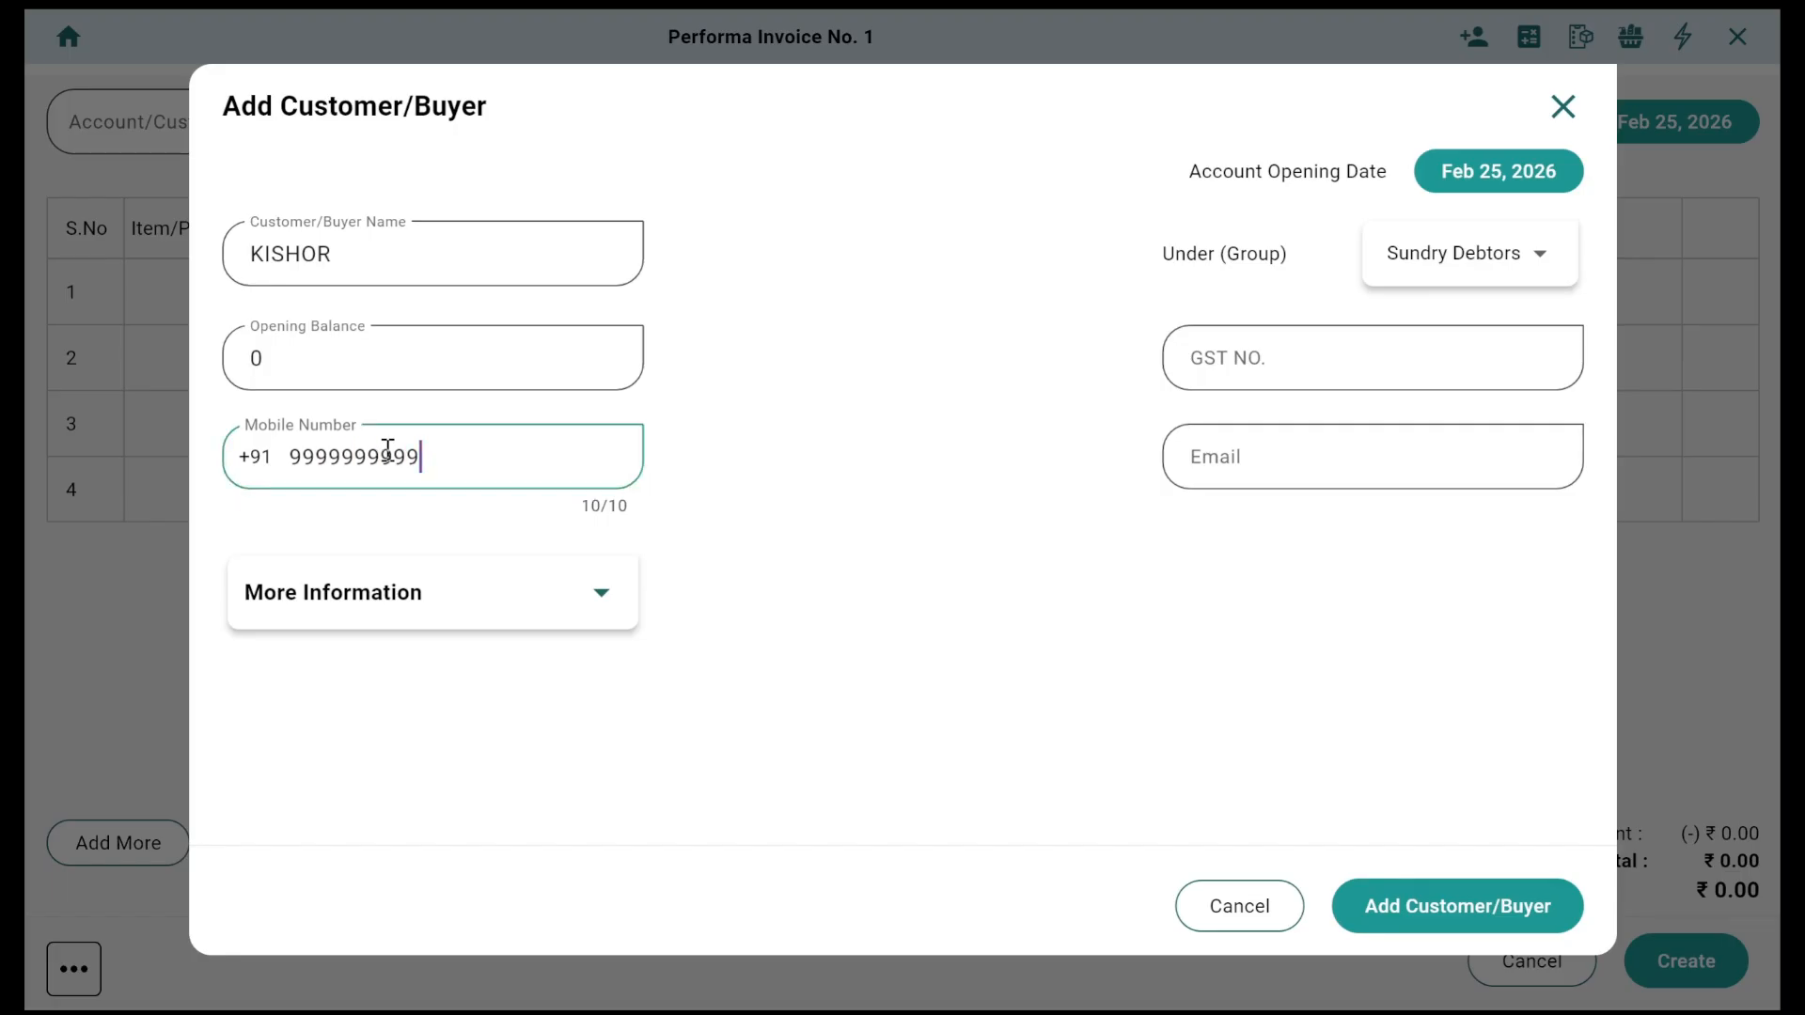
left_click(1428, 908)
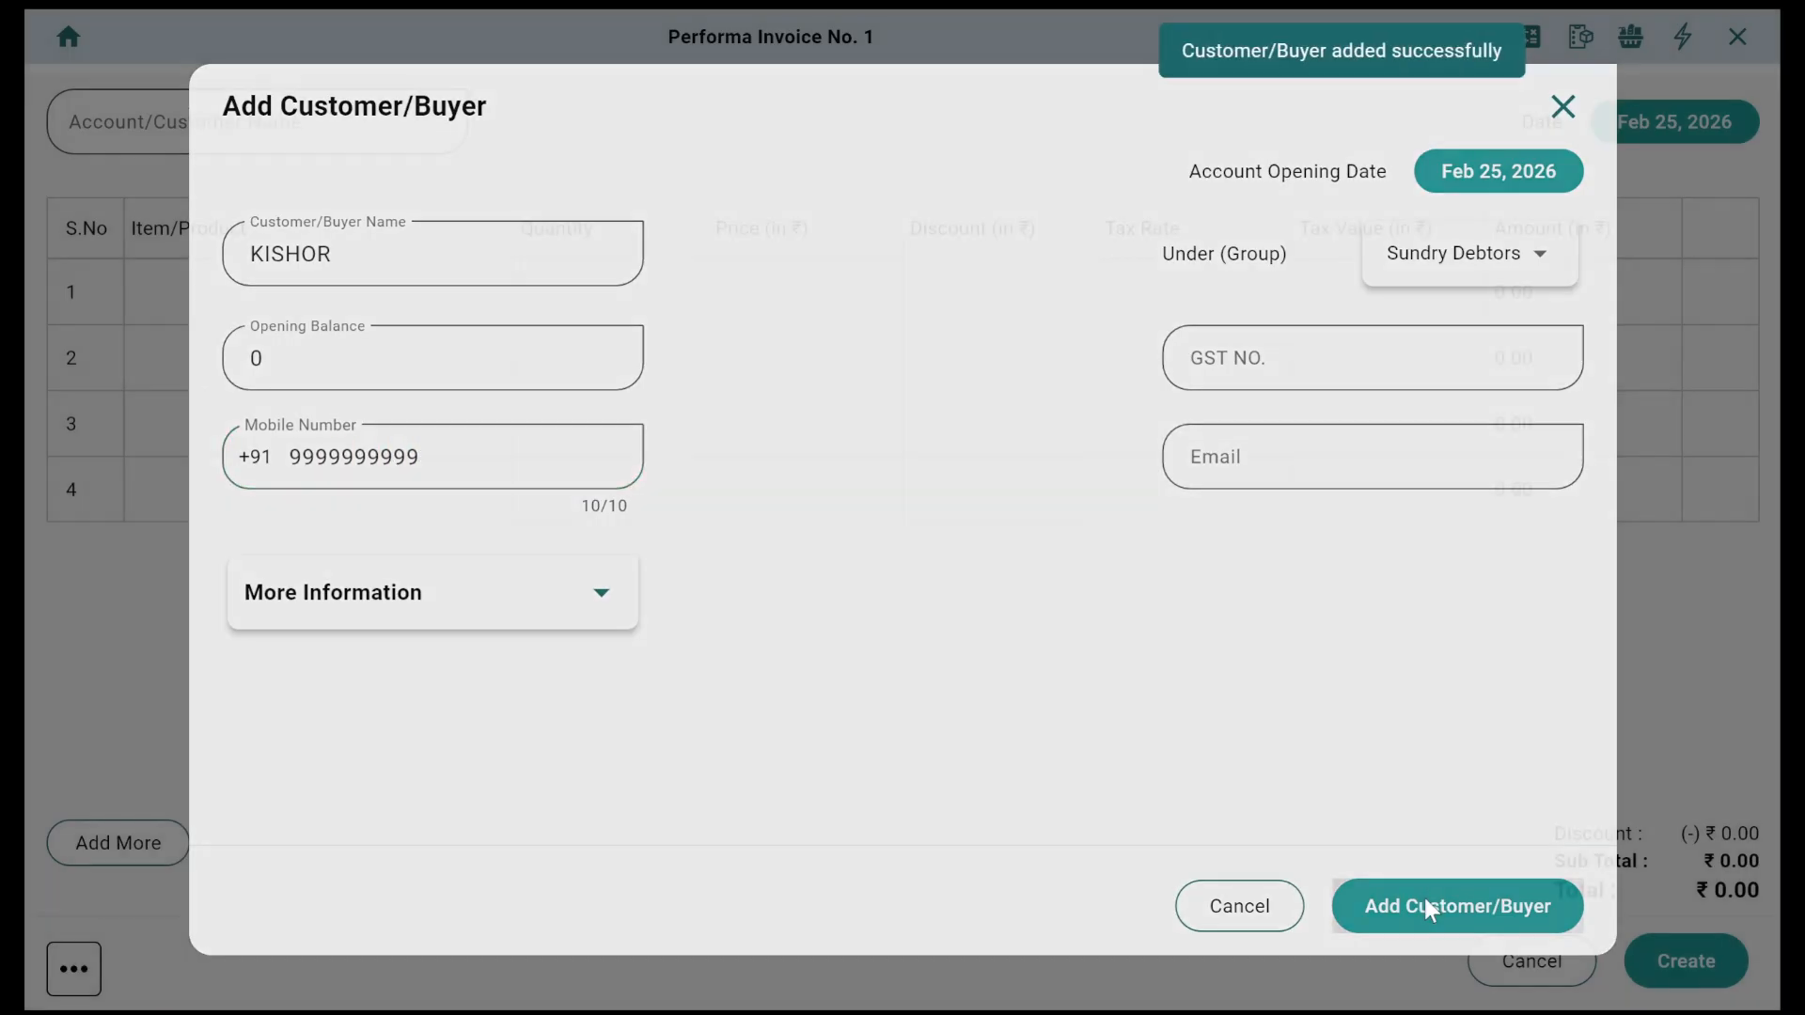
left_click(333, 139)
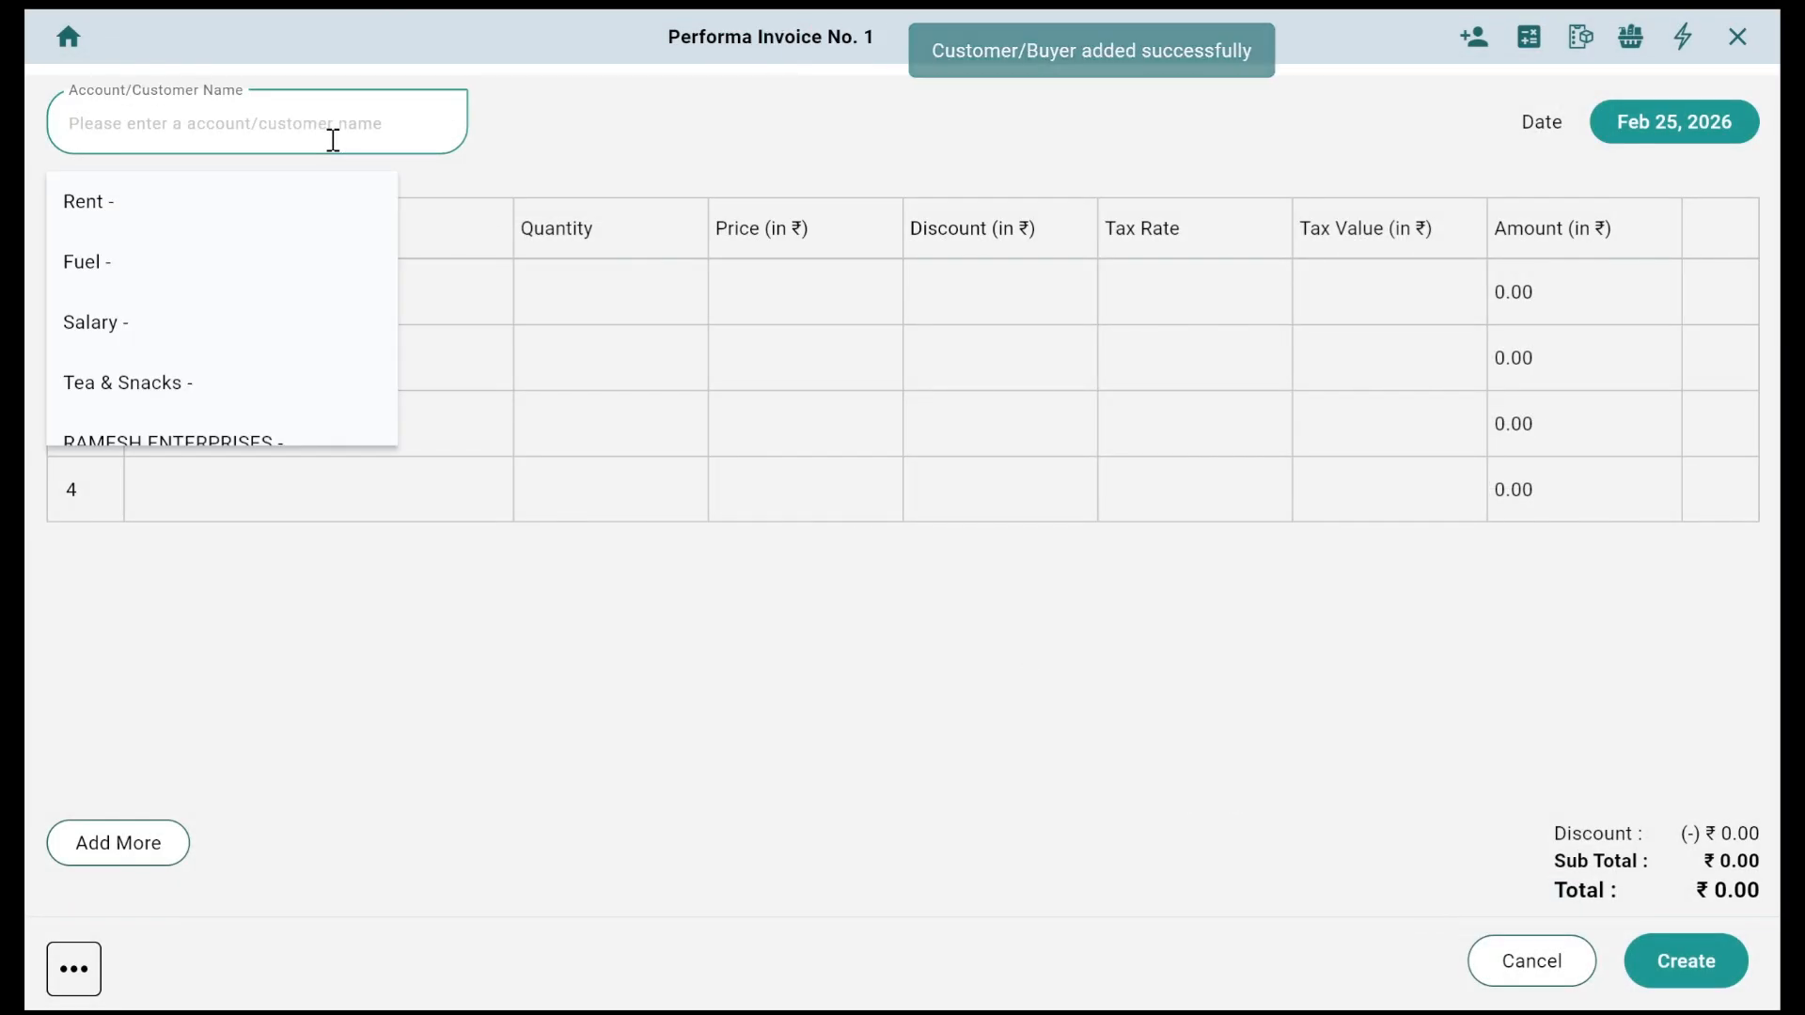
type("kis")
key("Return")
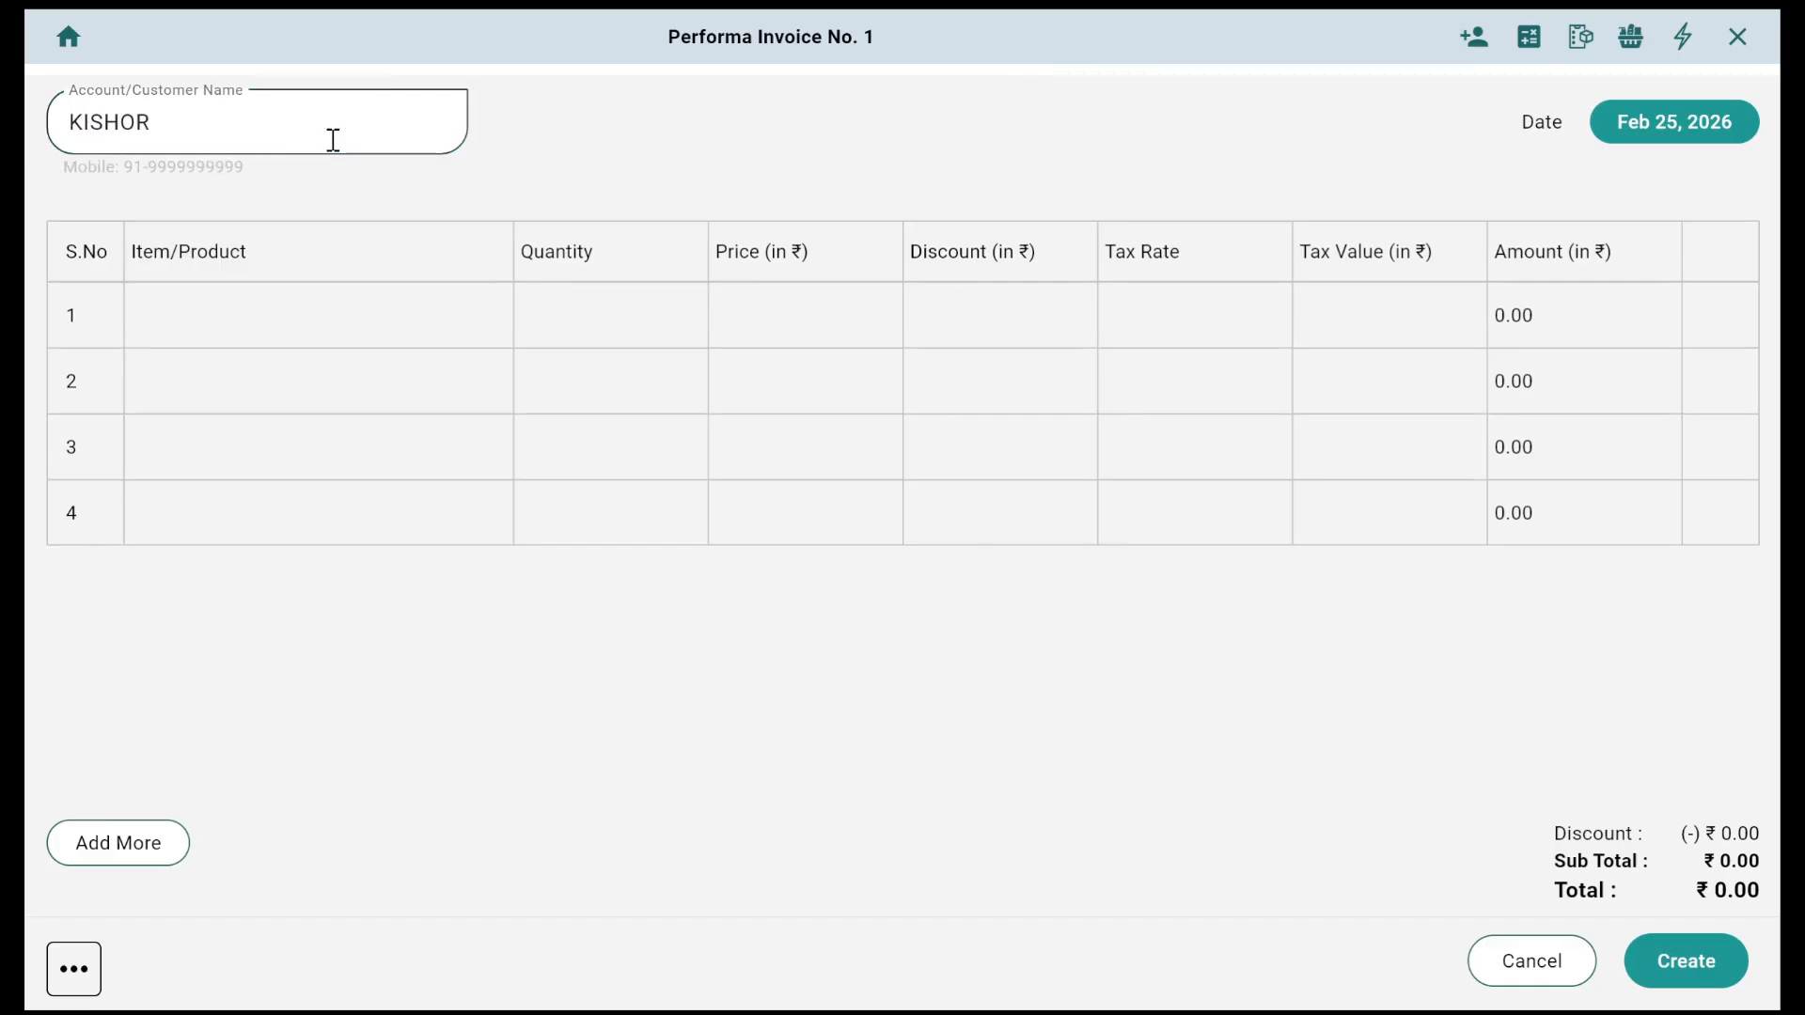
Step: Create a MOBILE REPARING service with selling price 0, measured in Units
left_click(294, 309)
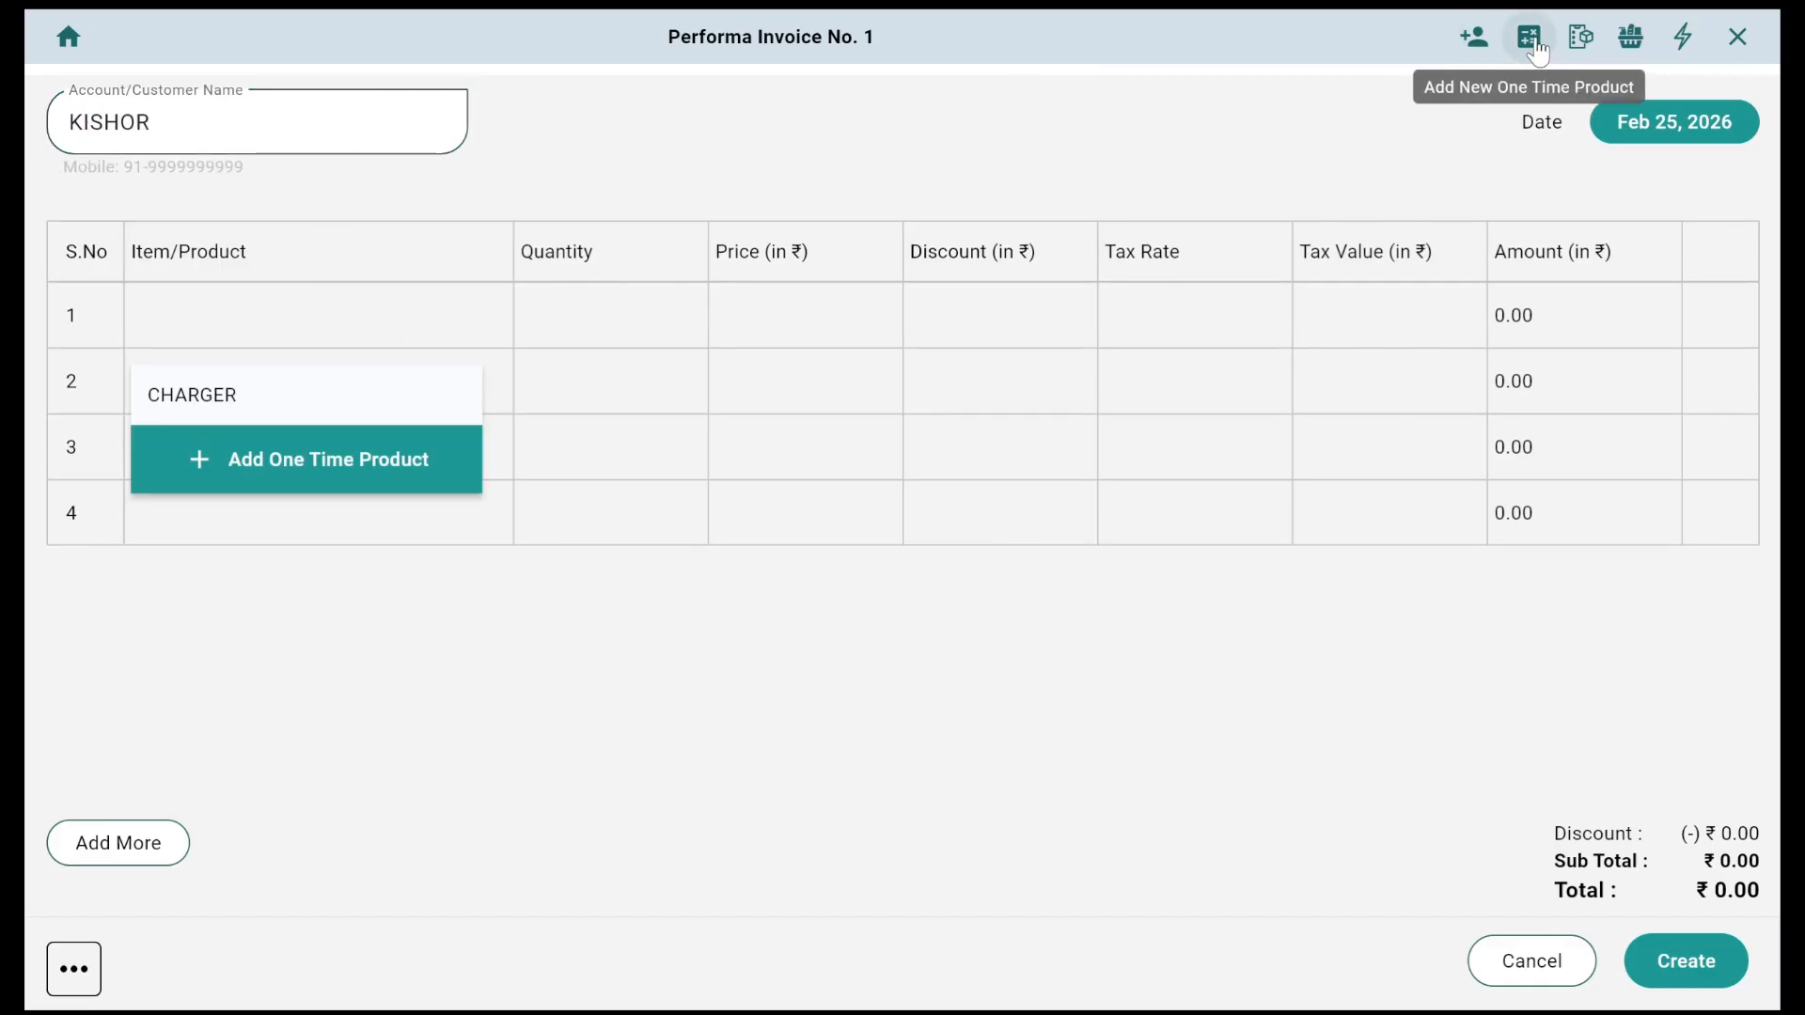
left_click(1632, 40)
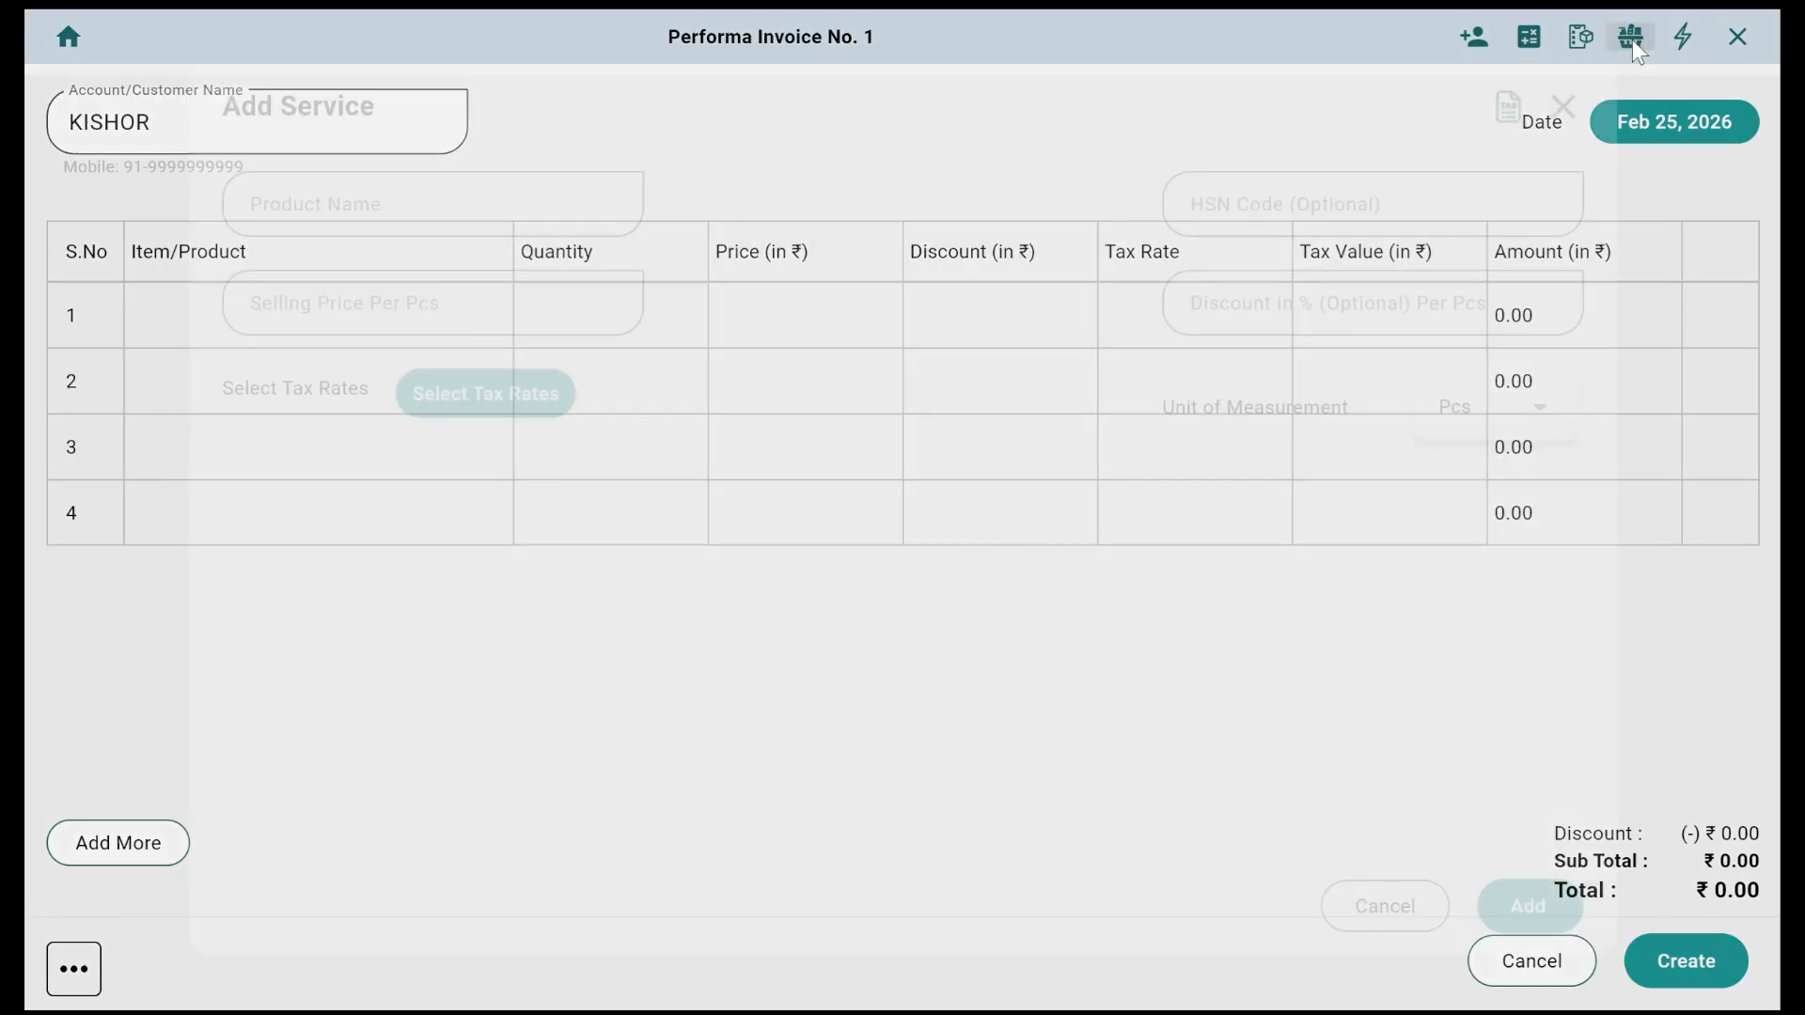
left_click(431, 213)
type("MOBILE S")
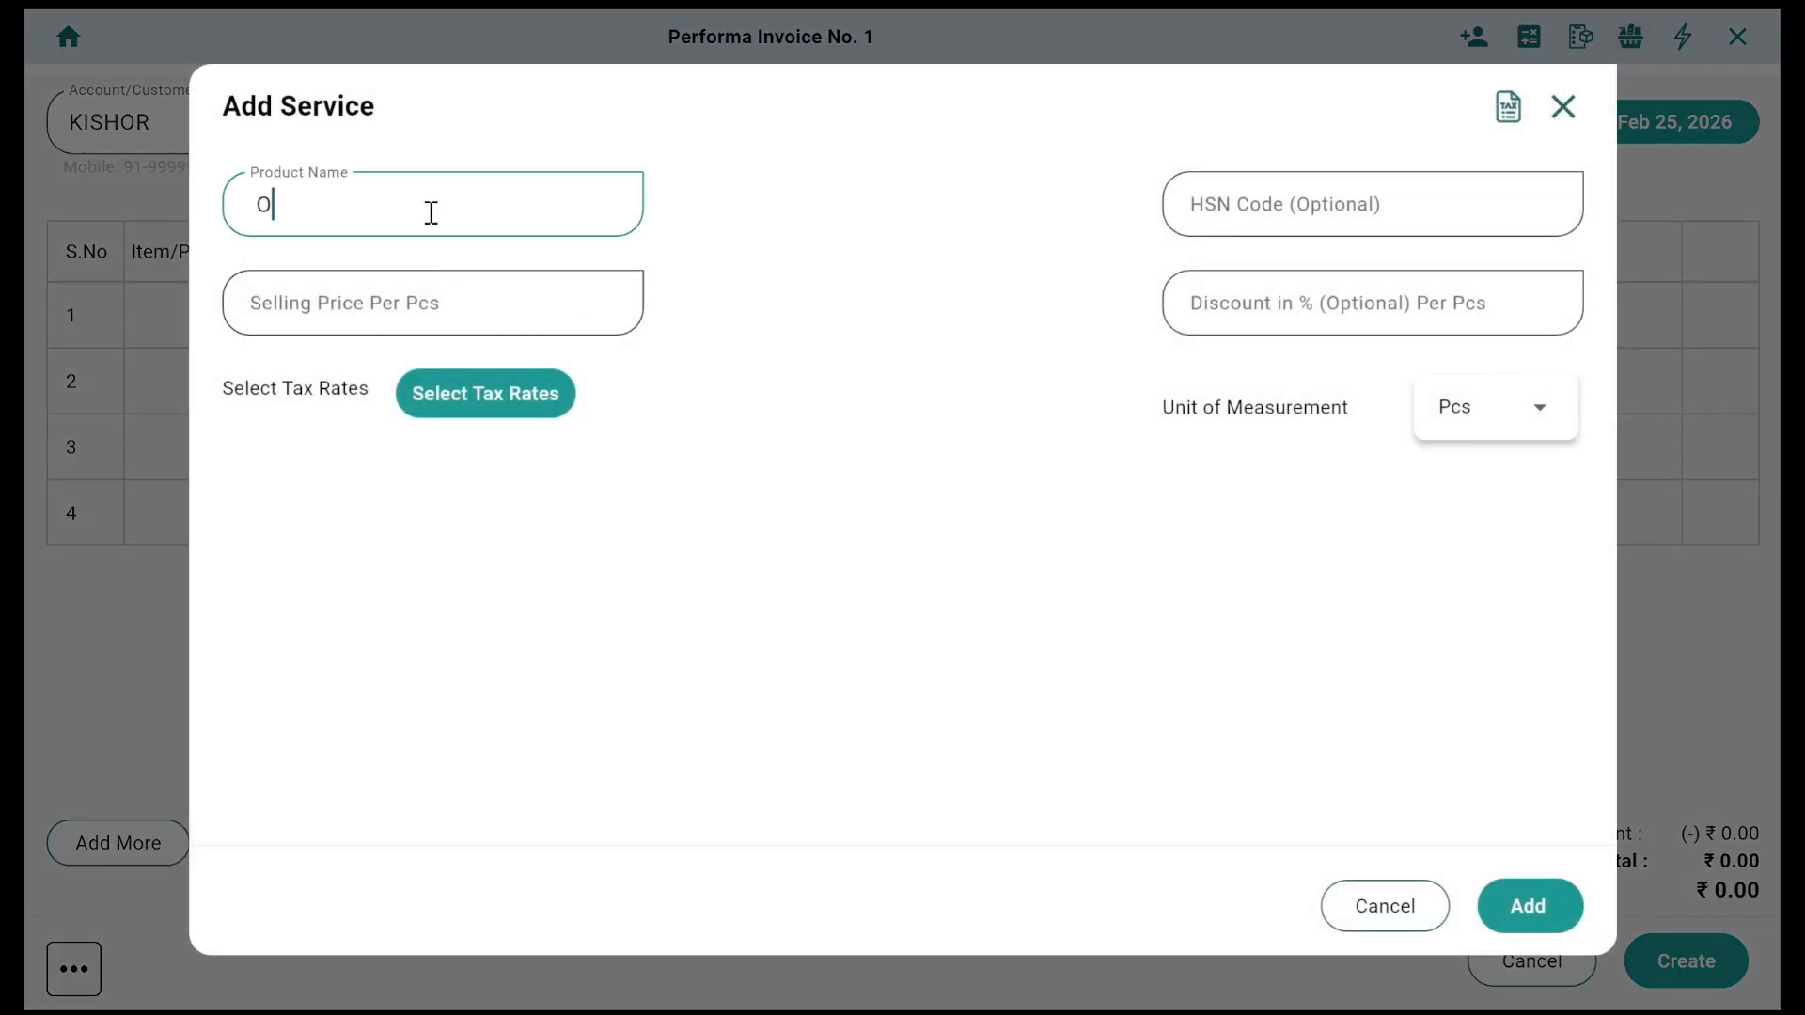
key("BackSpace")
type("REPARING")
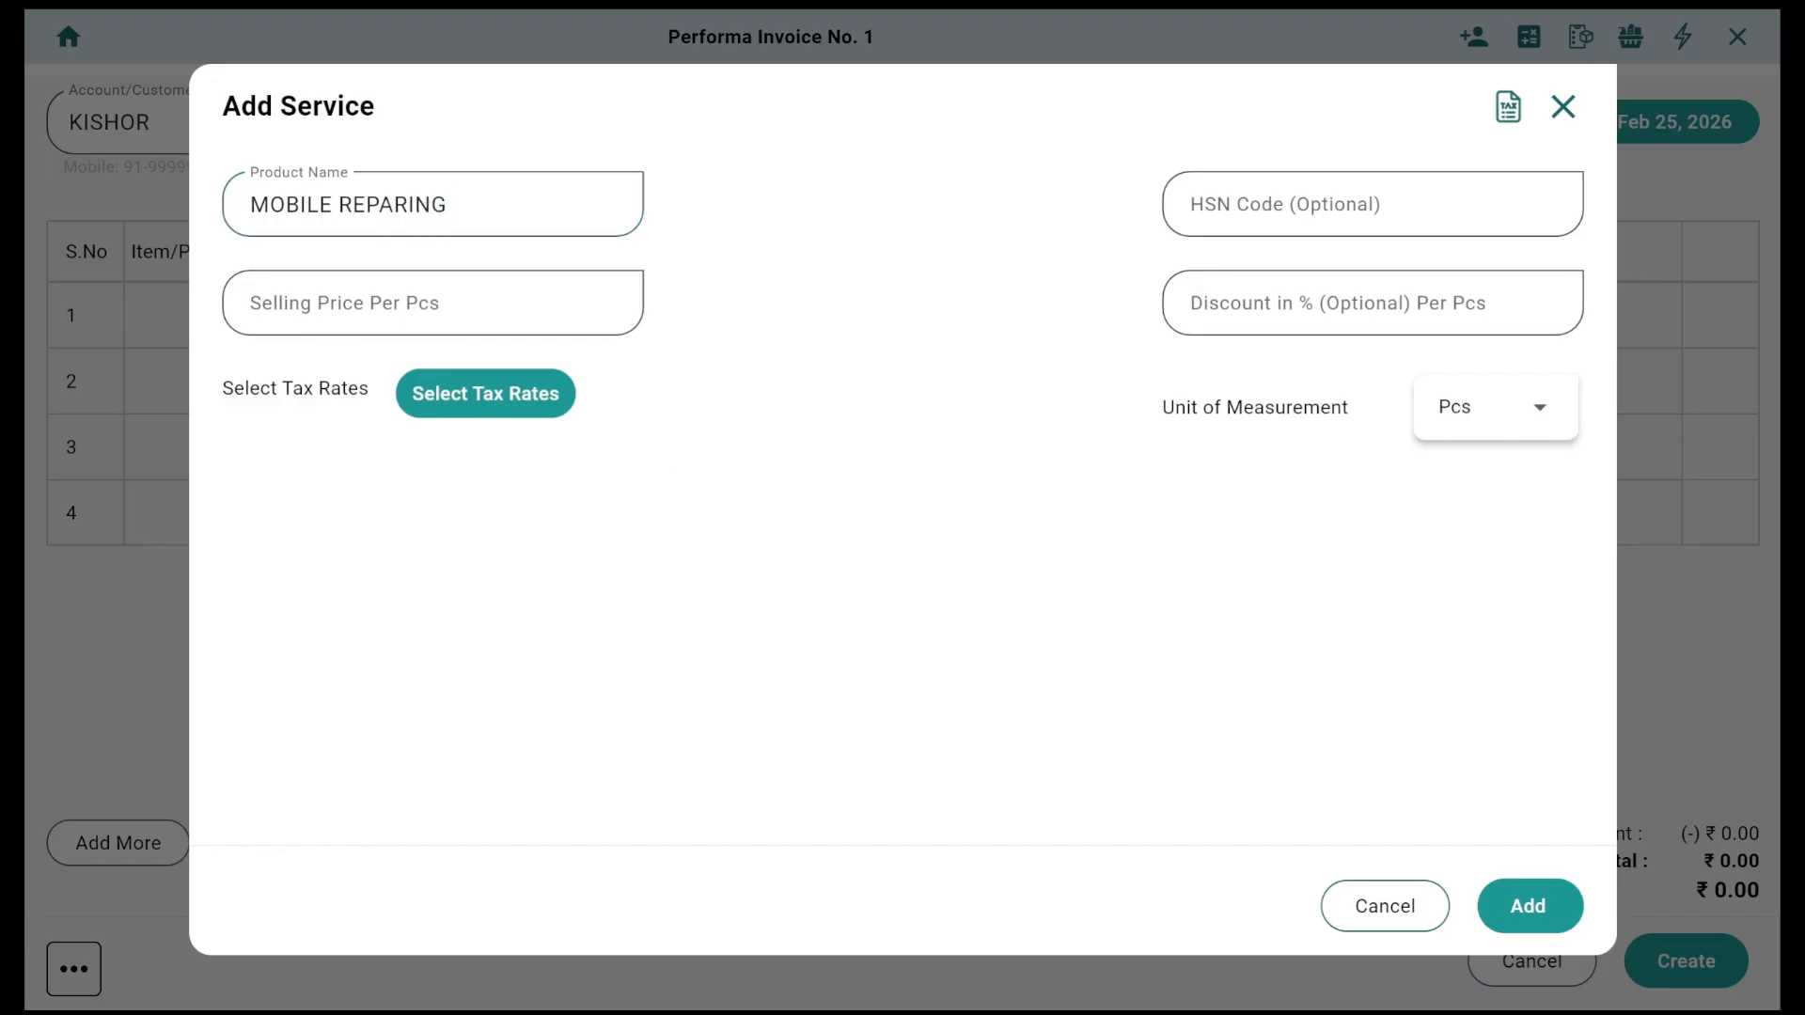
key("ctrl+a")
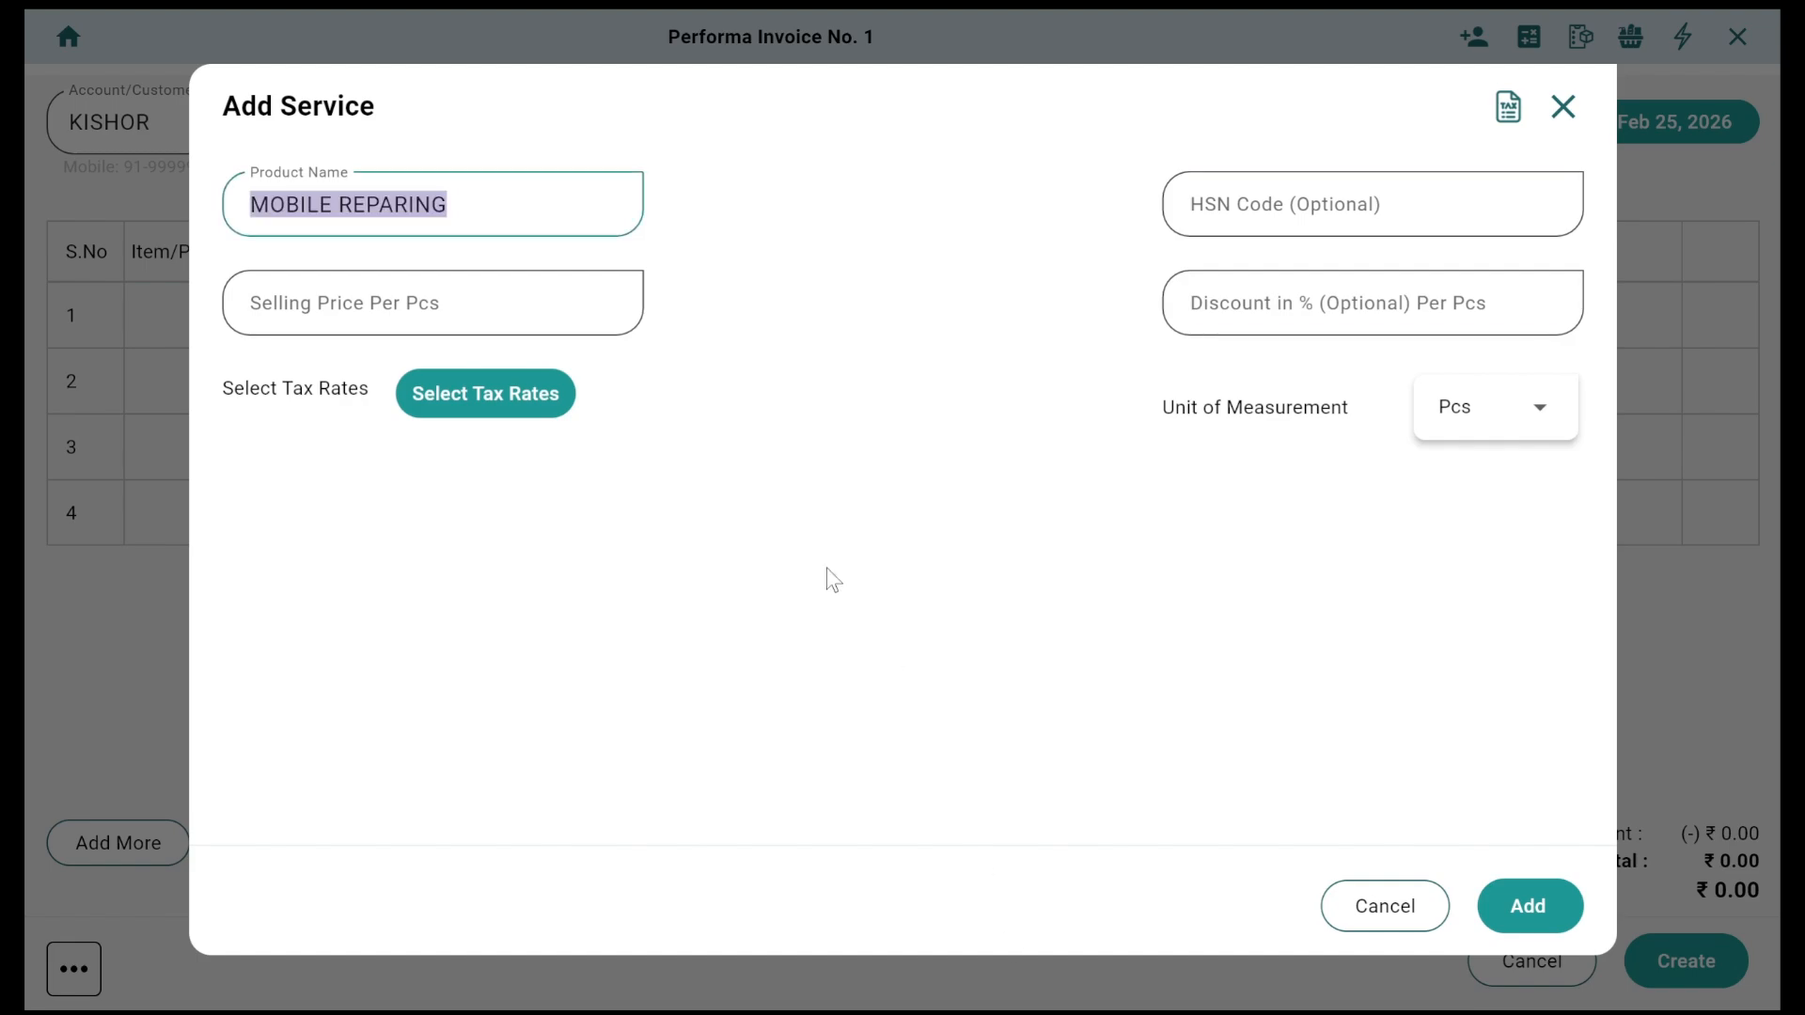
left_click(387, 282)
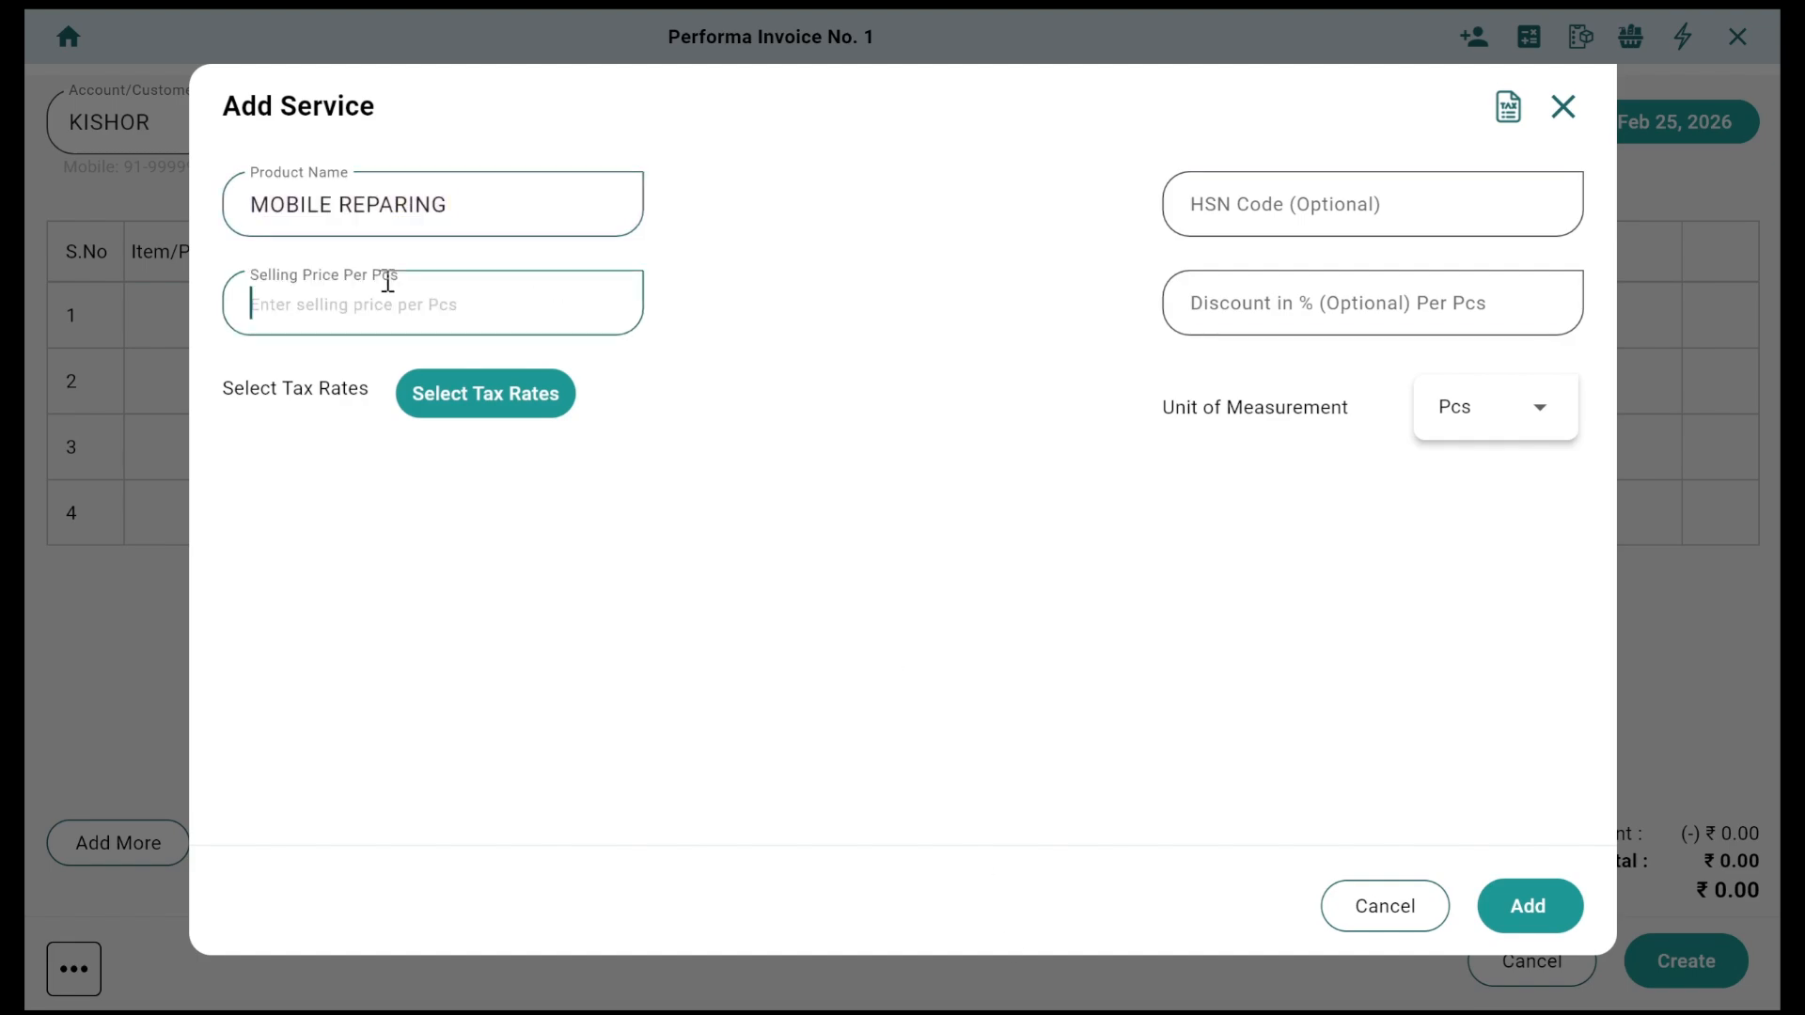
type("0")
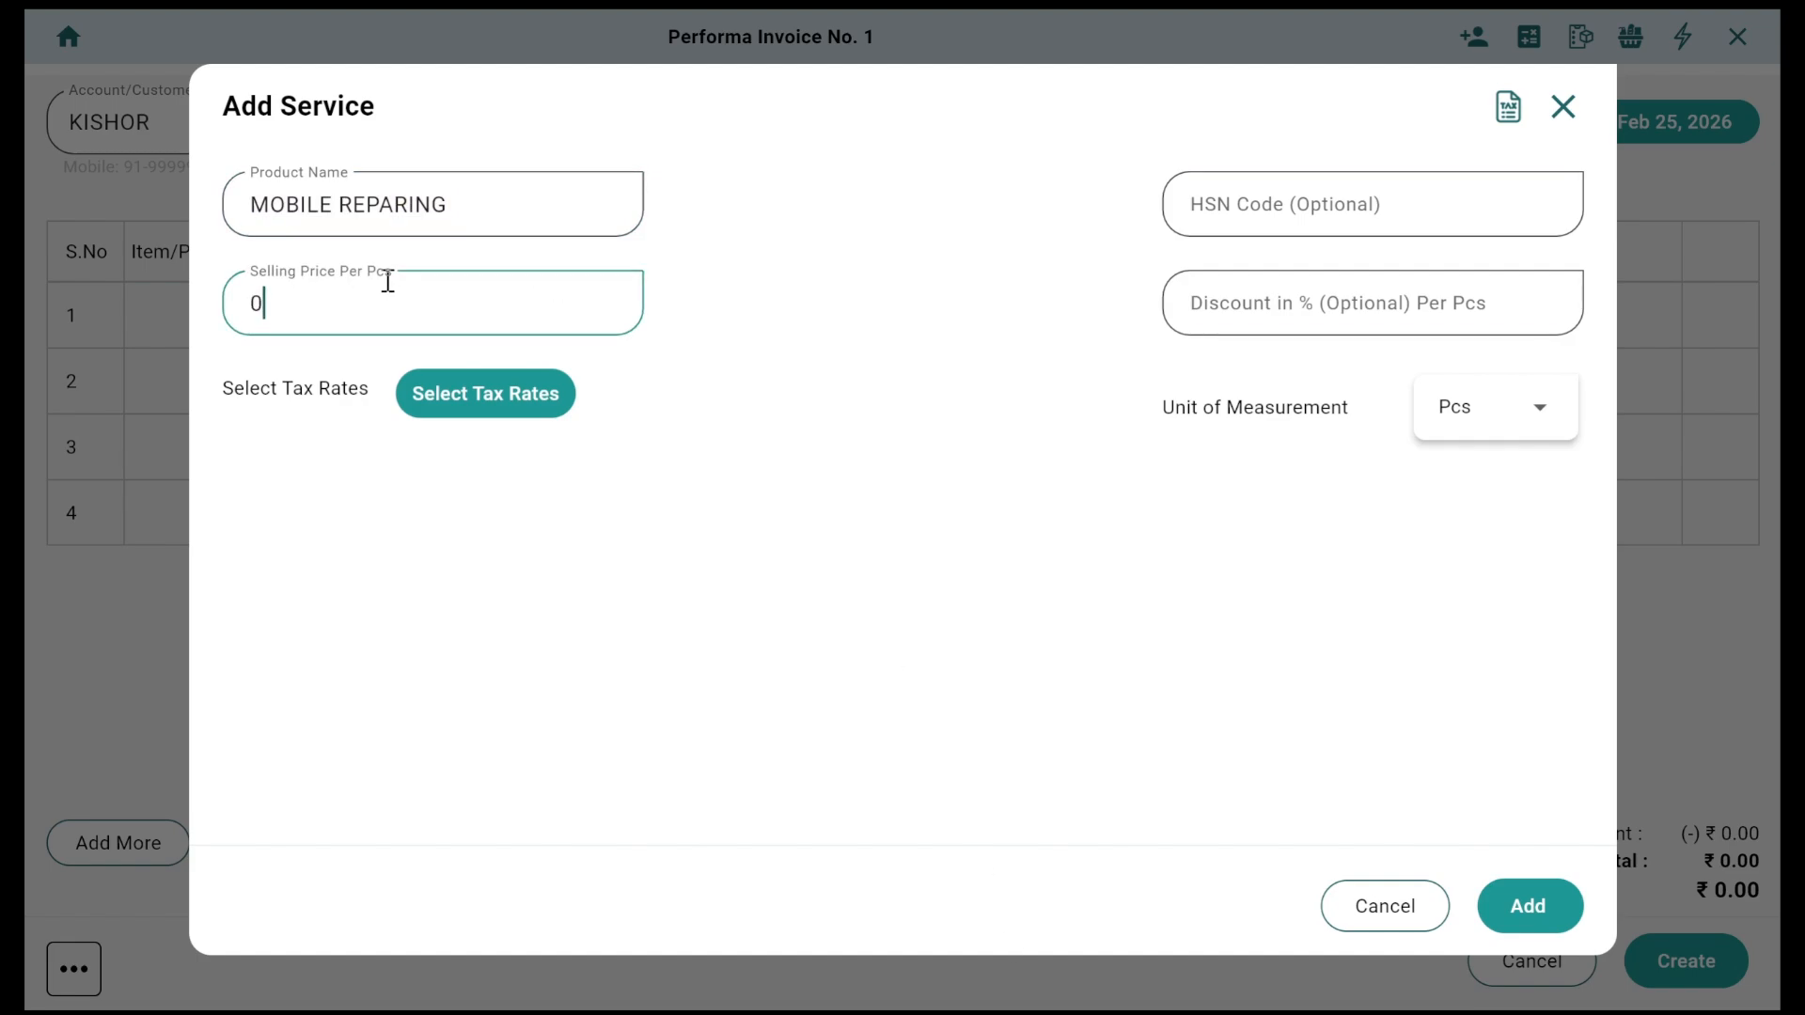
left_click(1472, 427)
left_click(1460, 346)
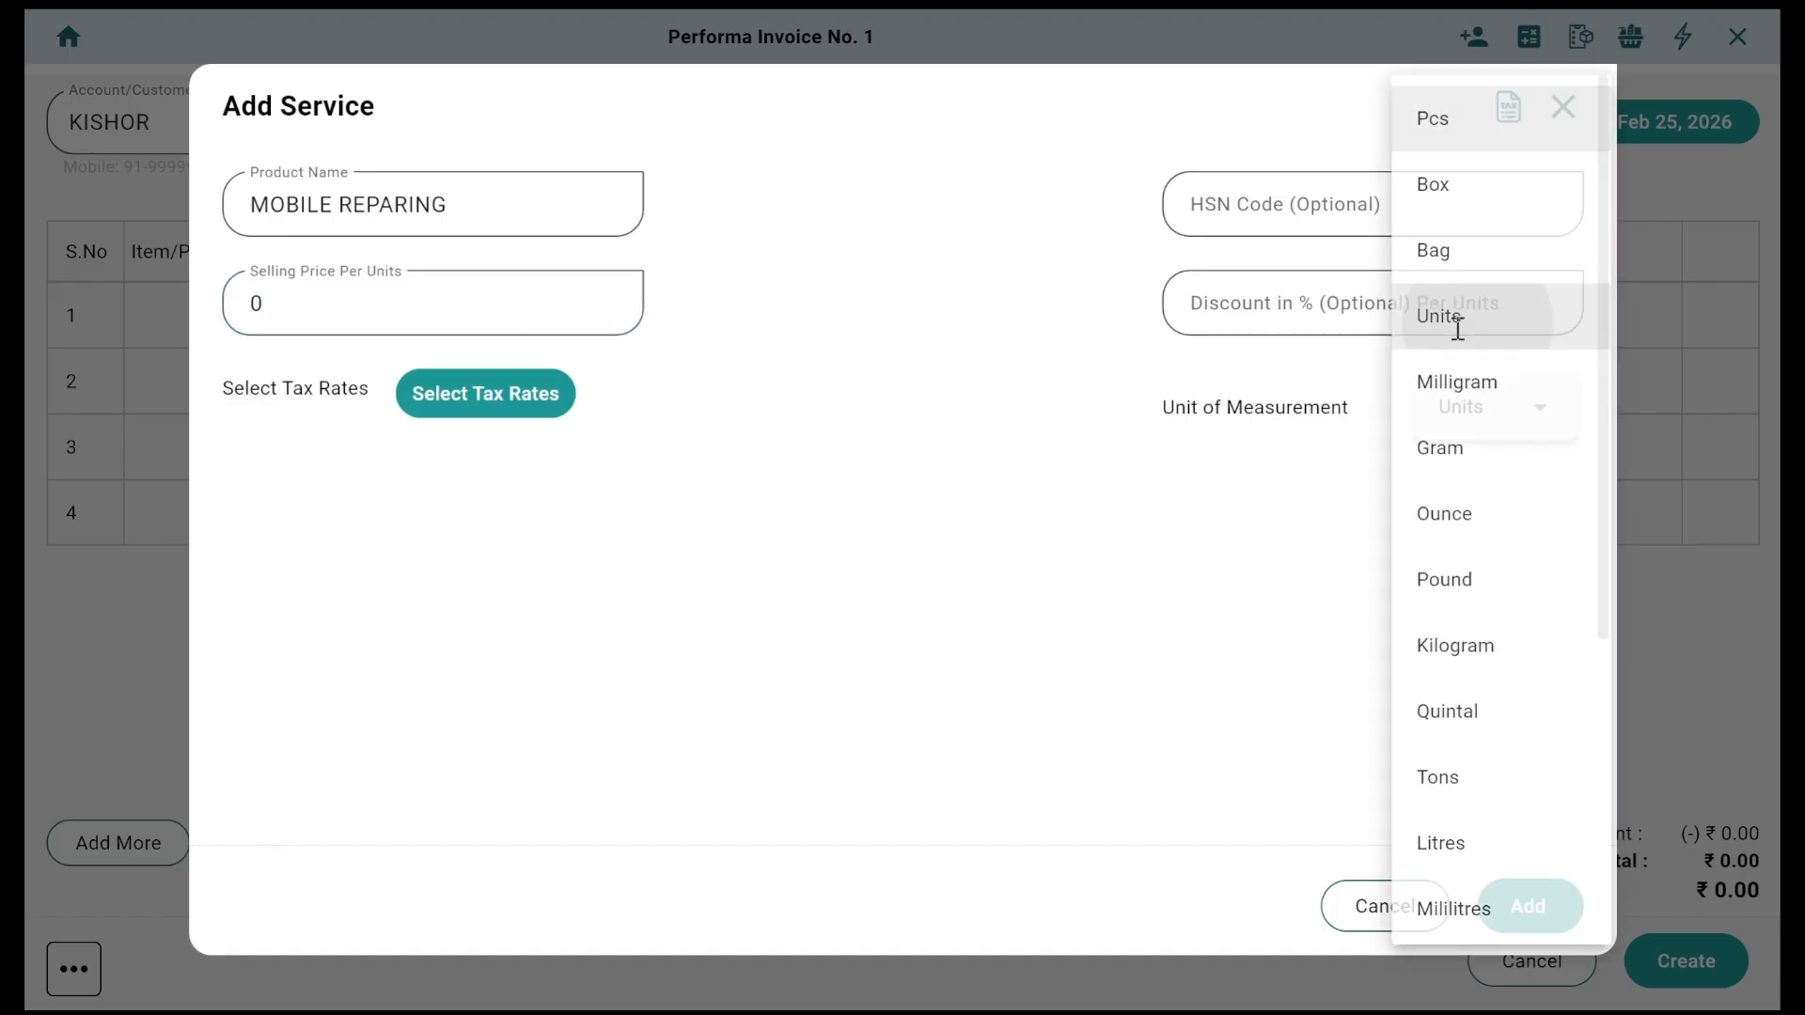
left_click(1534, 908)
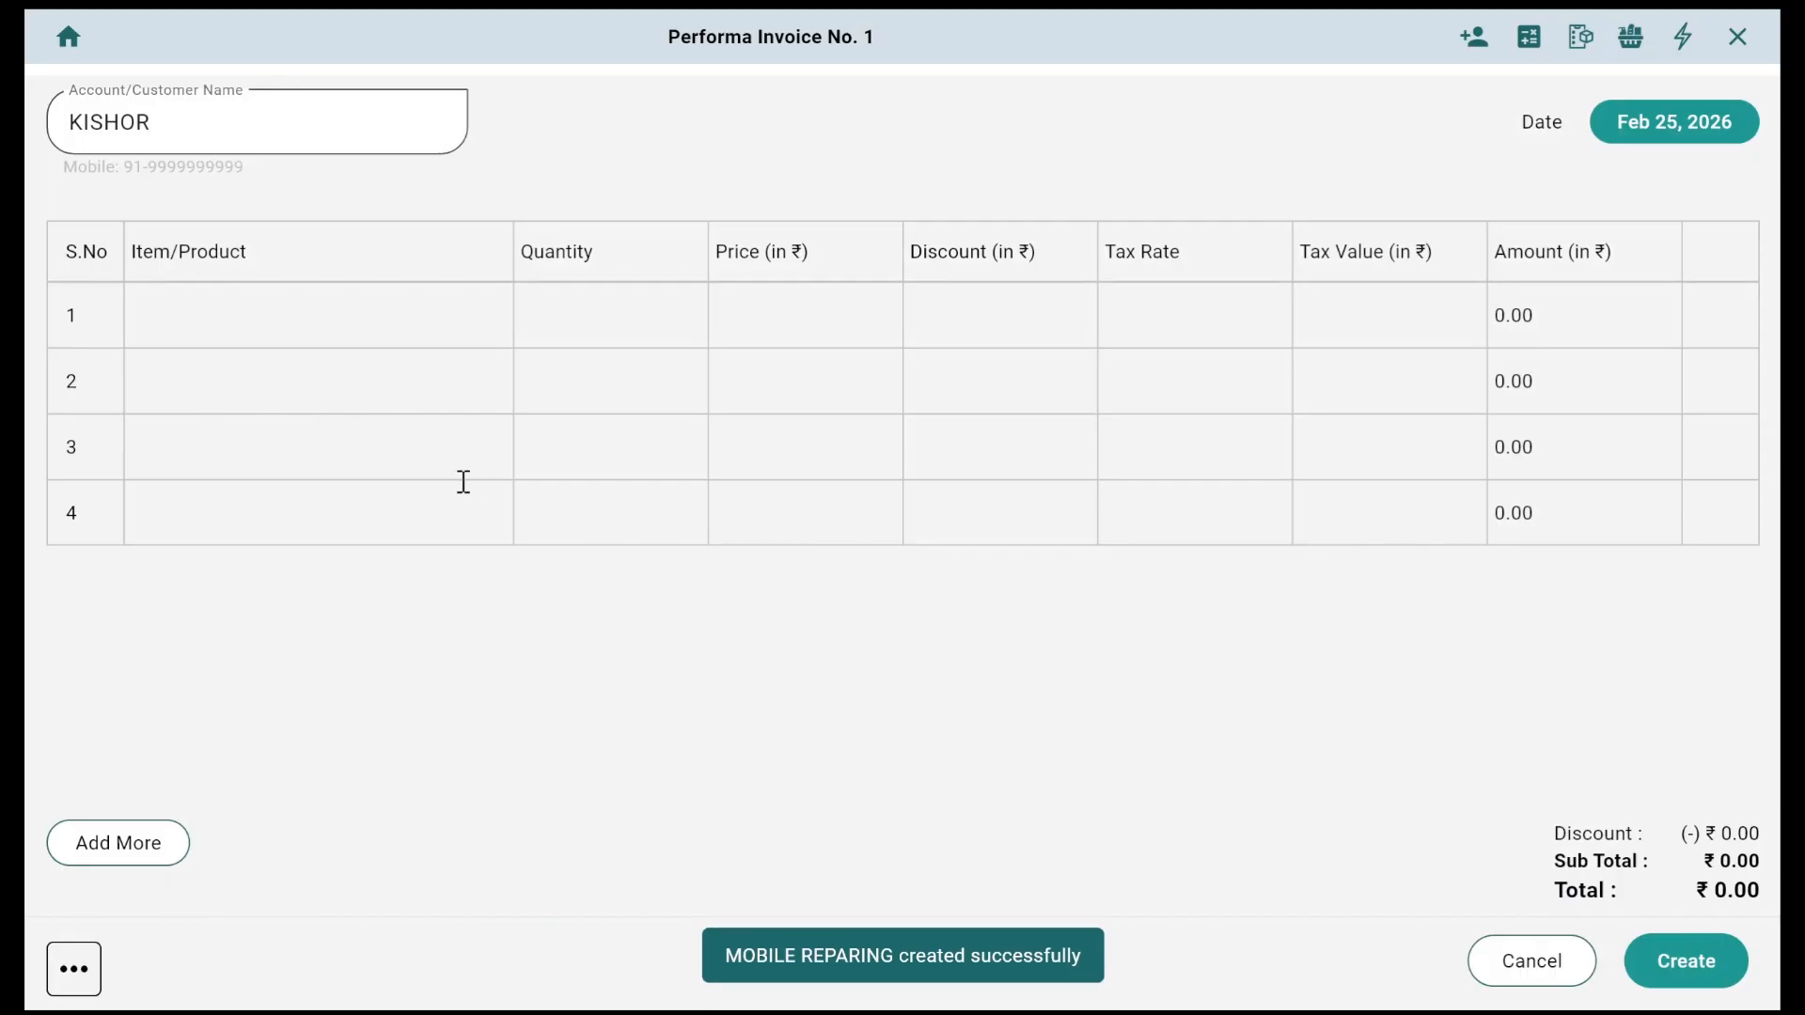
left_click(362, 334)
Step: Put MOBILE REPARING on row 1 of the invoice at a price of 2000
type("mo")
key("Return")
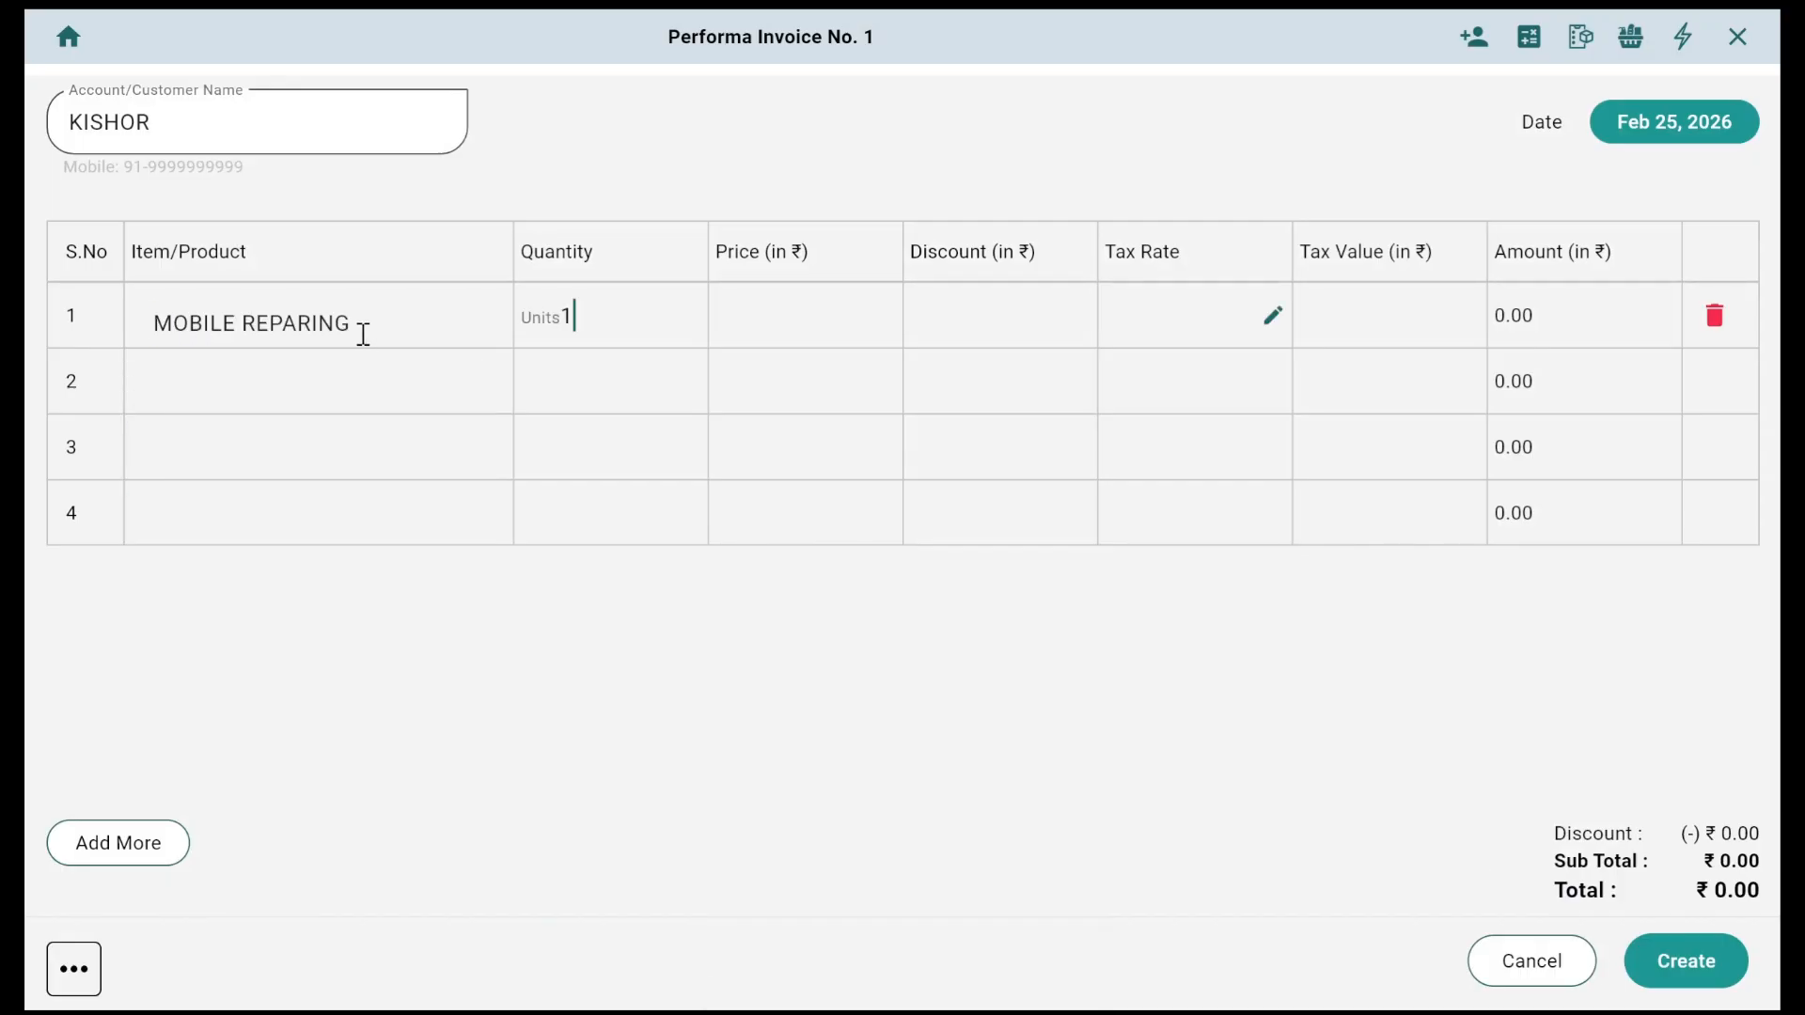
type("2000")
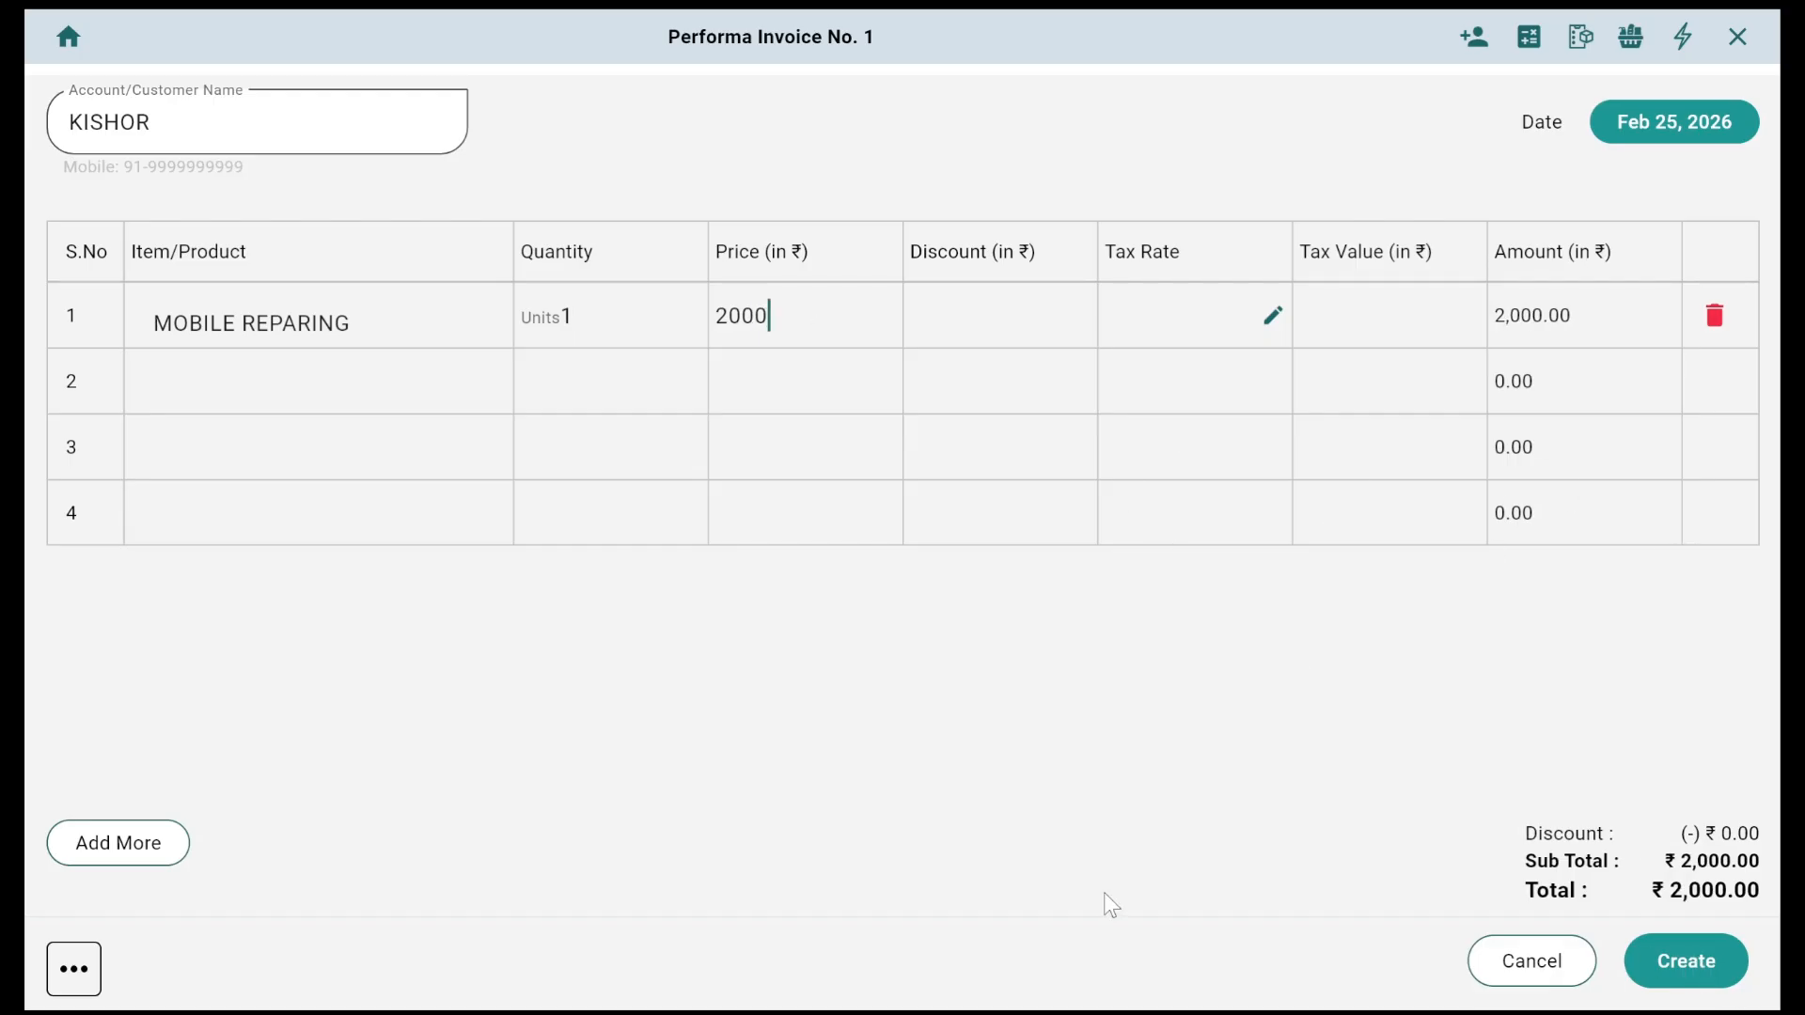
Step: Add reference number S.R. 1 under other details and create the proforma invoice
left_click(89, 982)
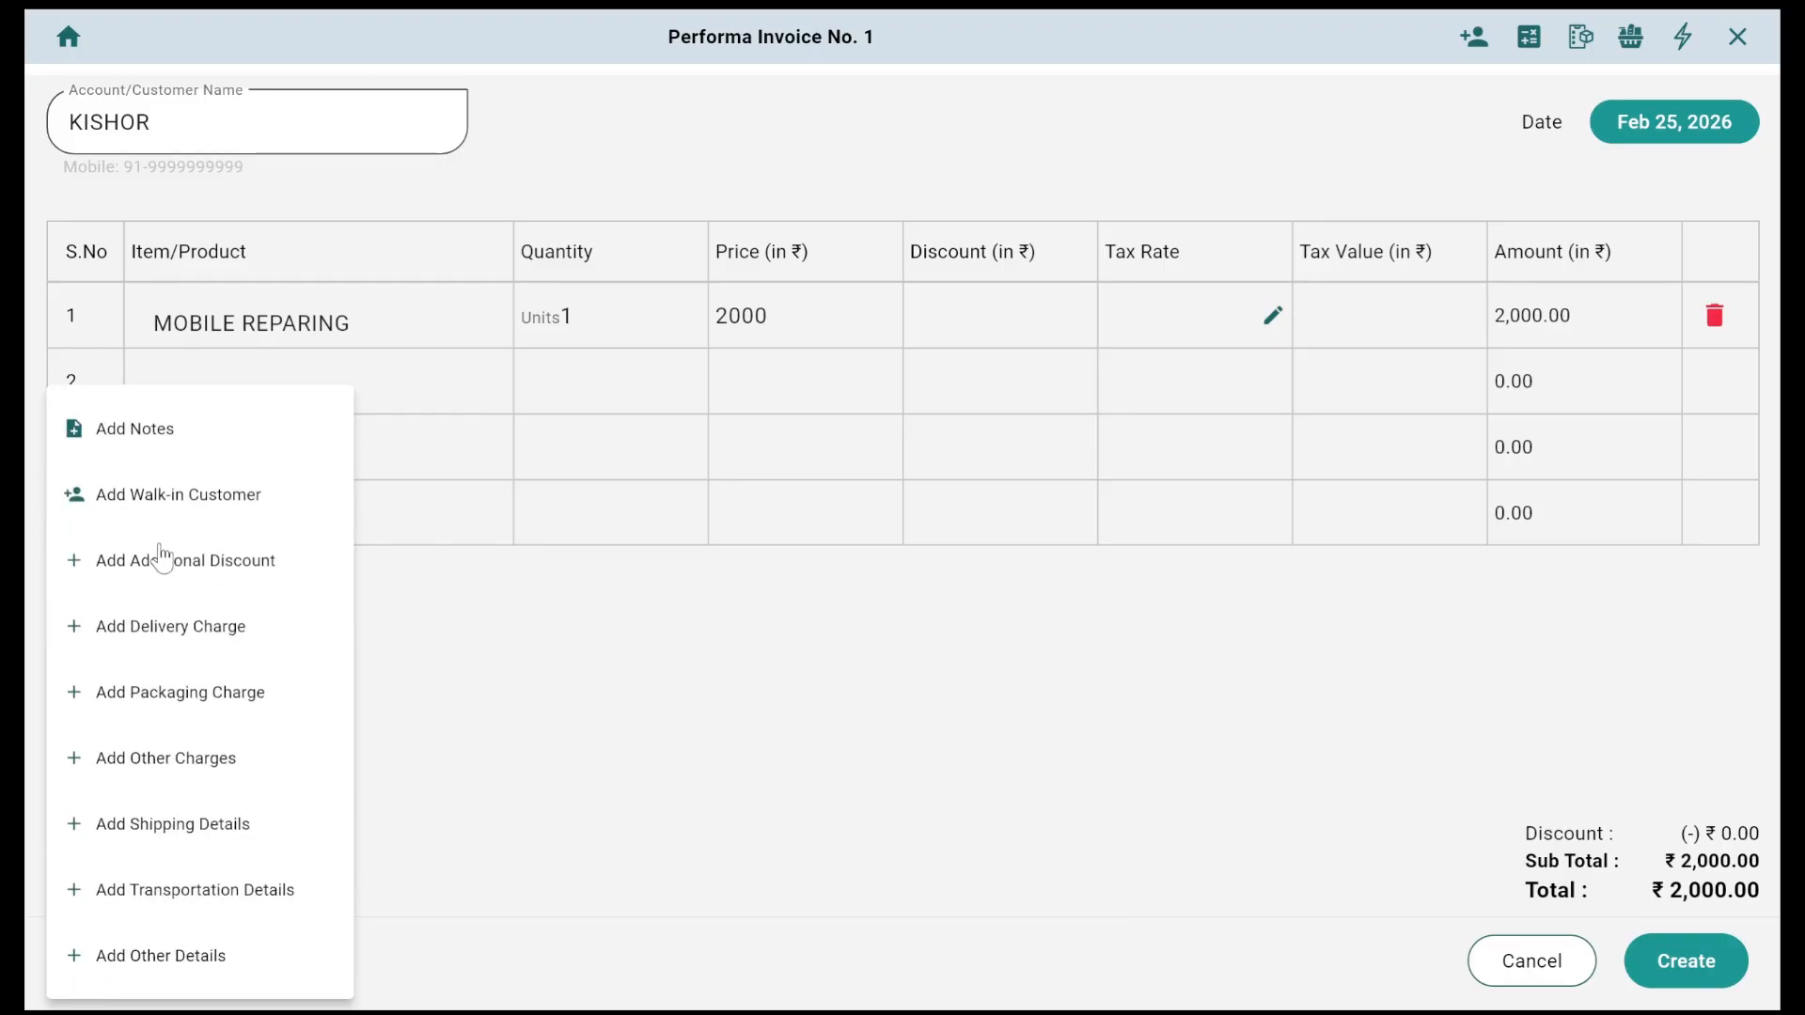
left_click(188, 951)
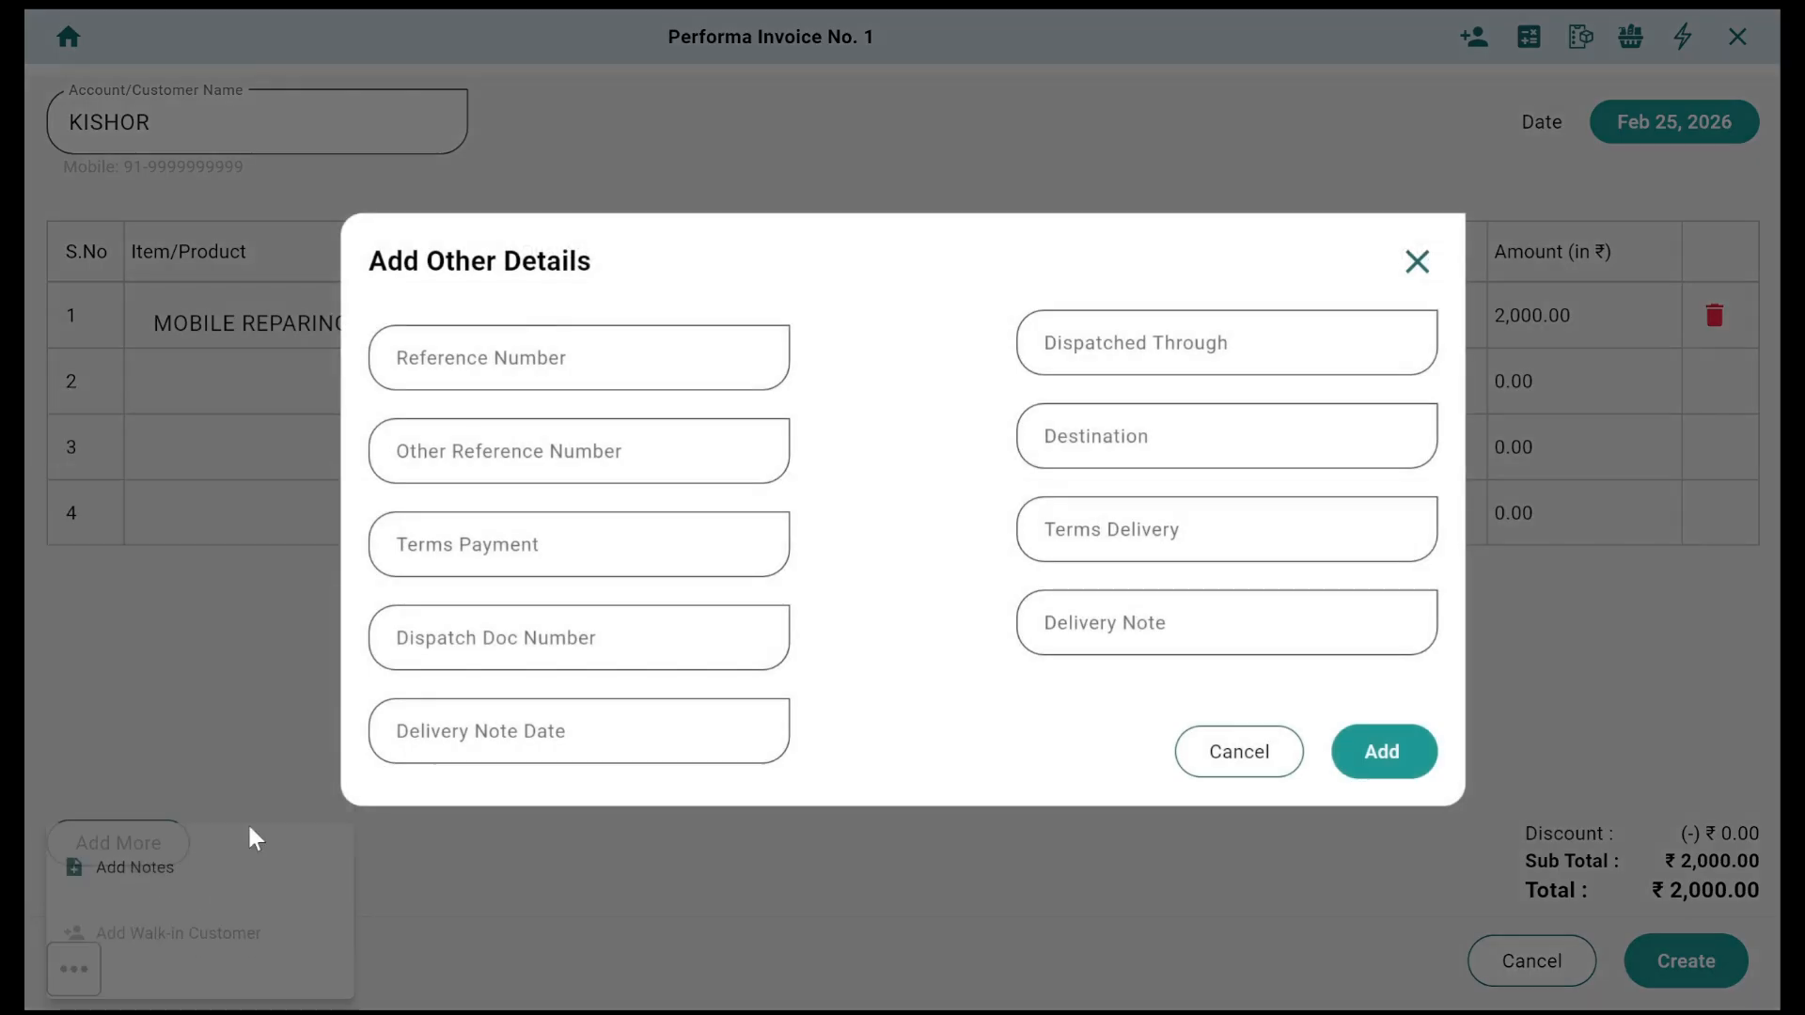
left_click(530, 353)
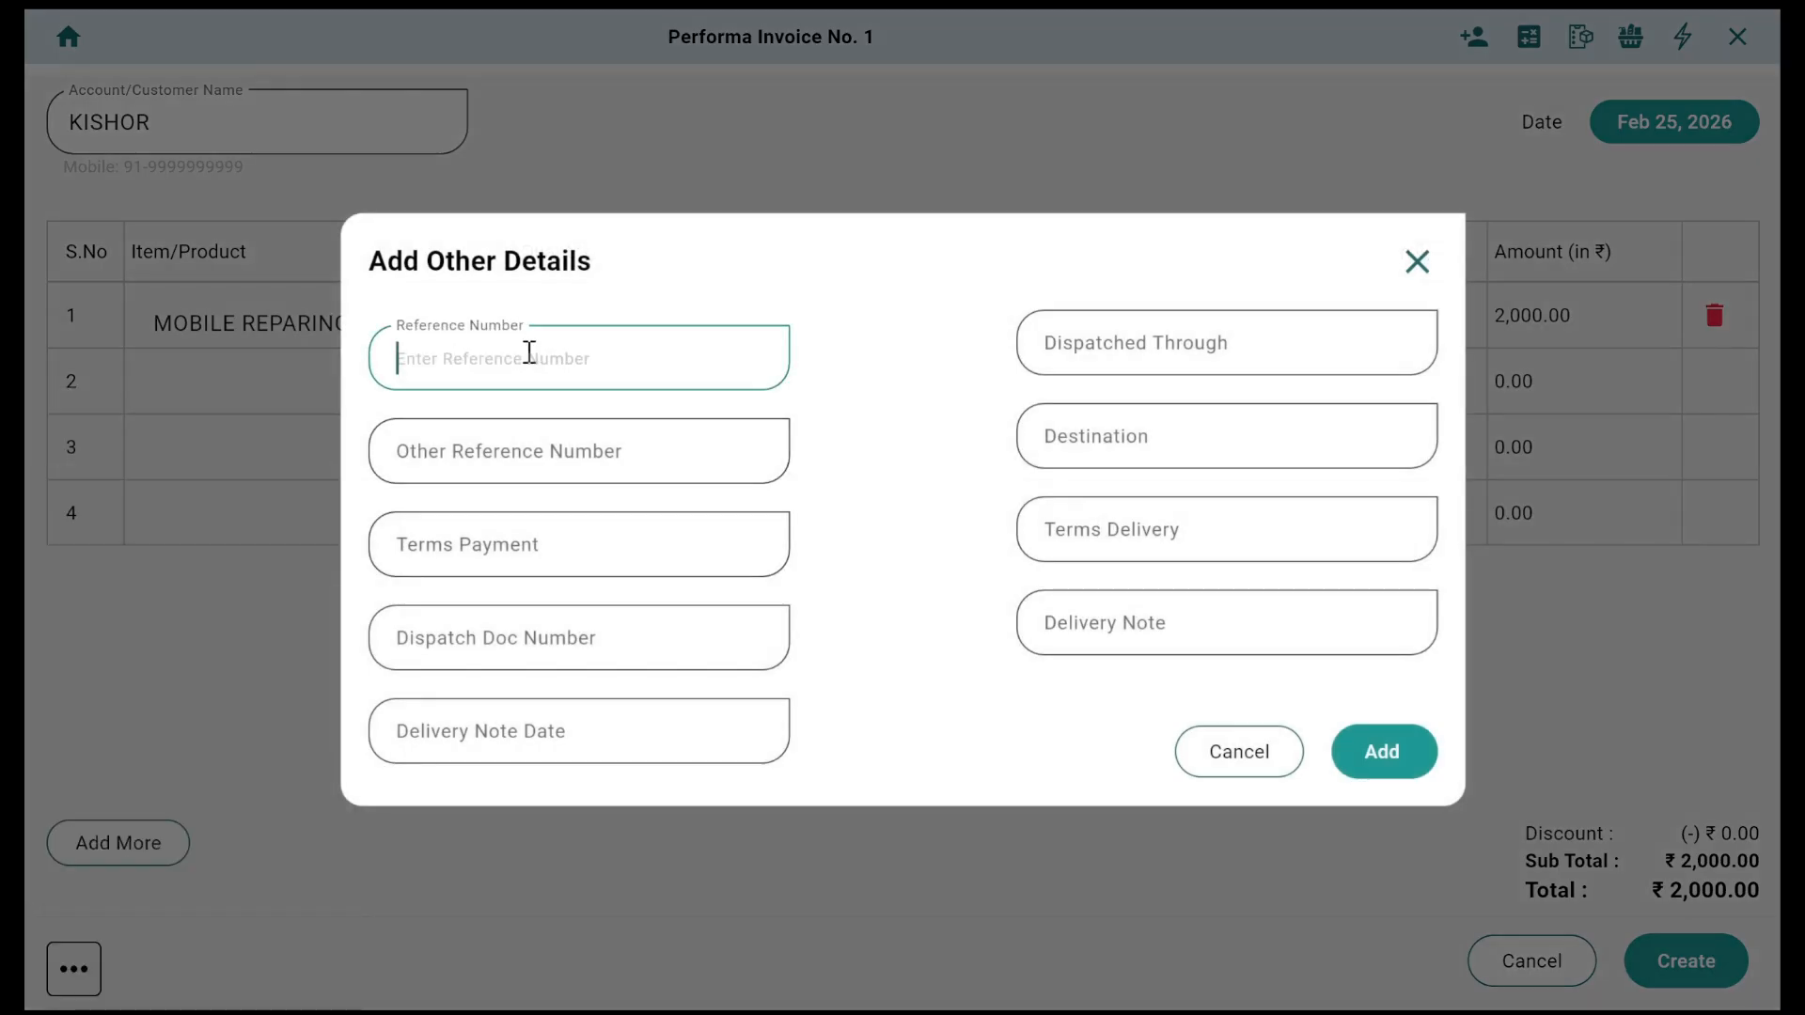
type("S.R. 1")
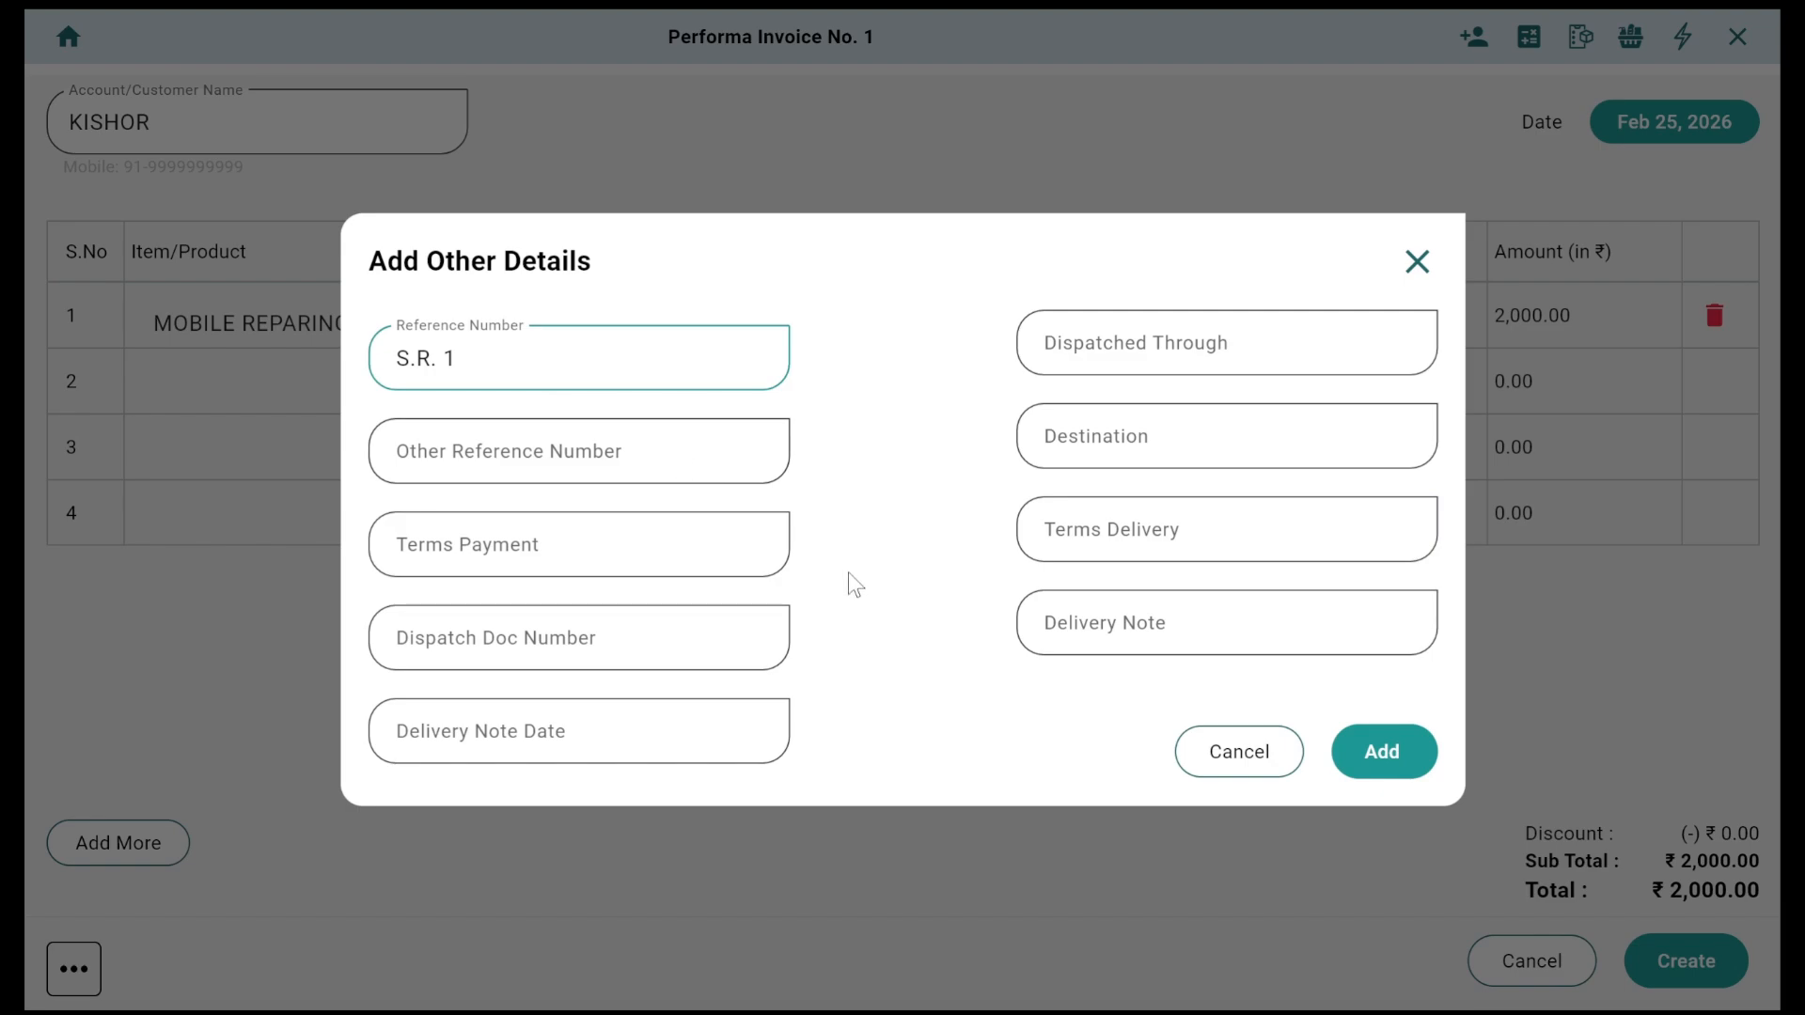
left_click(1403, 766)
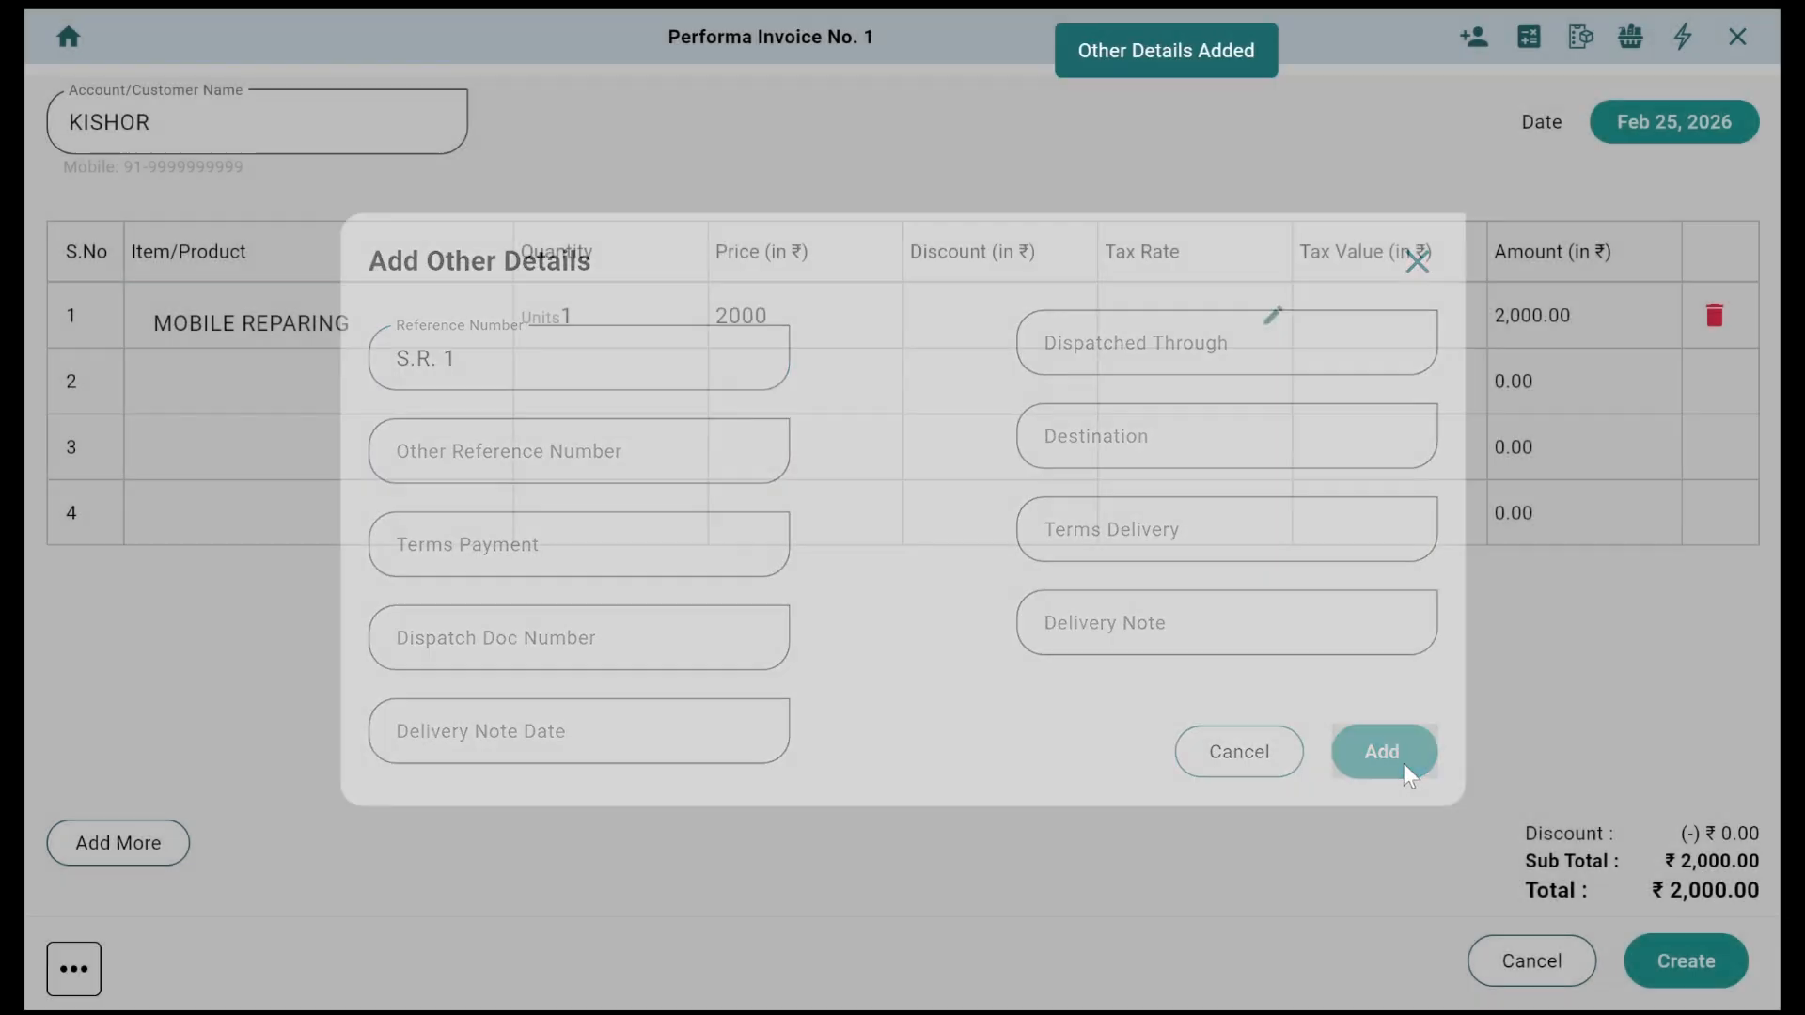
left_click(1685, 961)
Step: Review the invoice preview, return to the Performa Invoice list, and bring up invoice #1's actions
scroll(1461, 612, "down", 1)
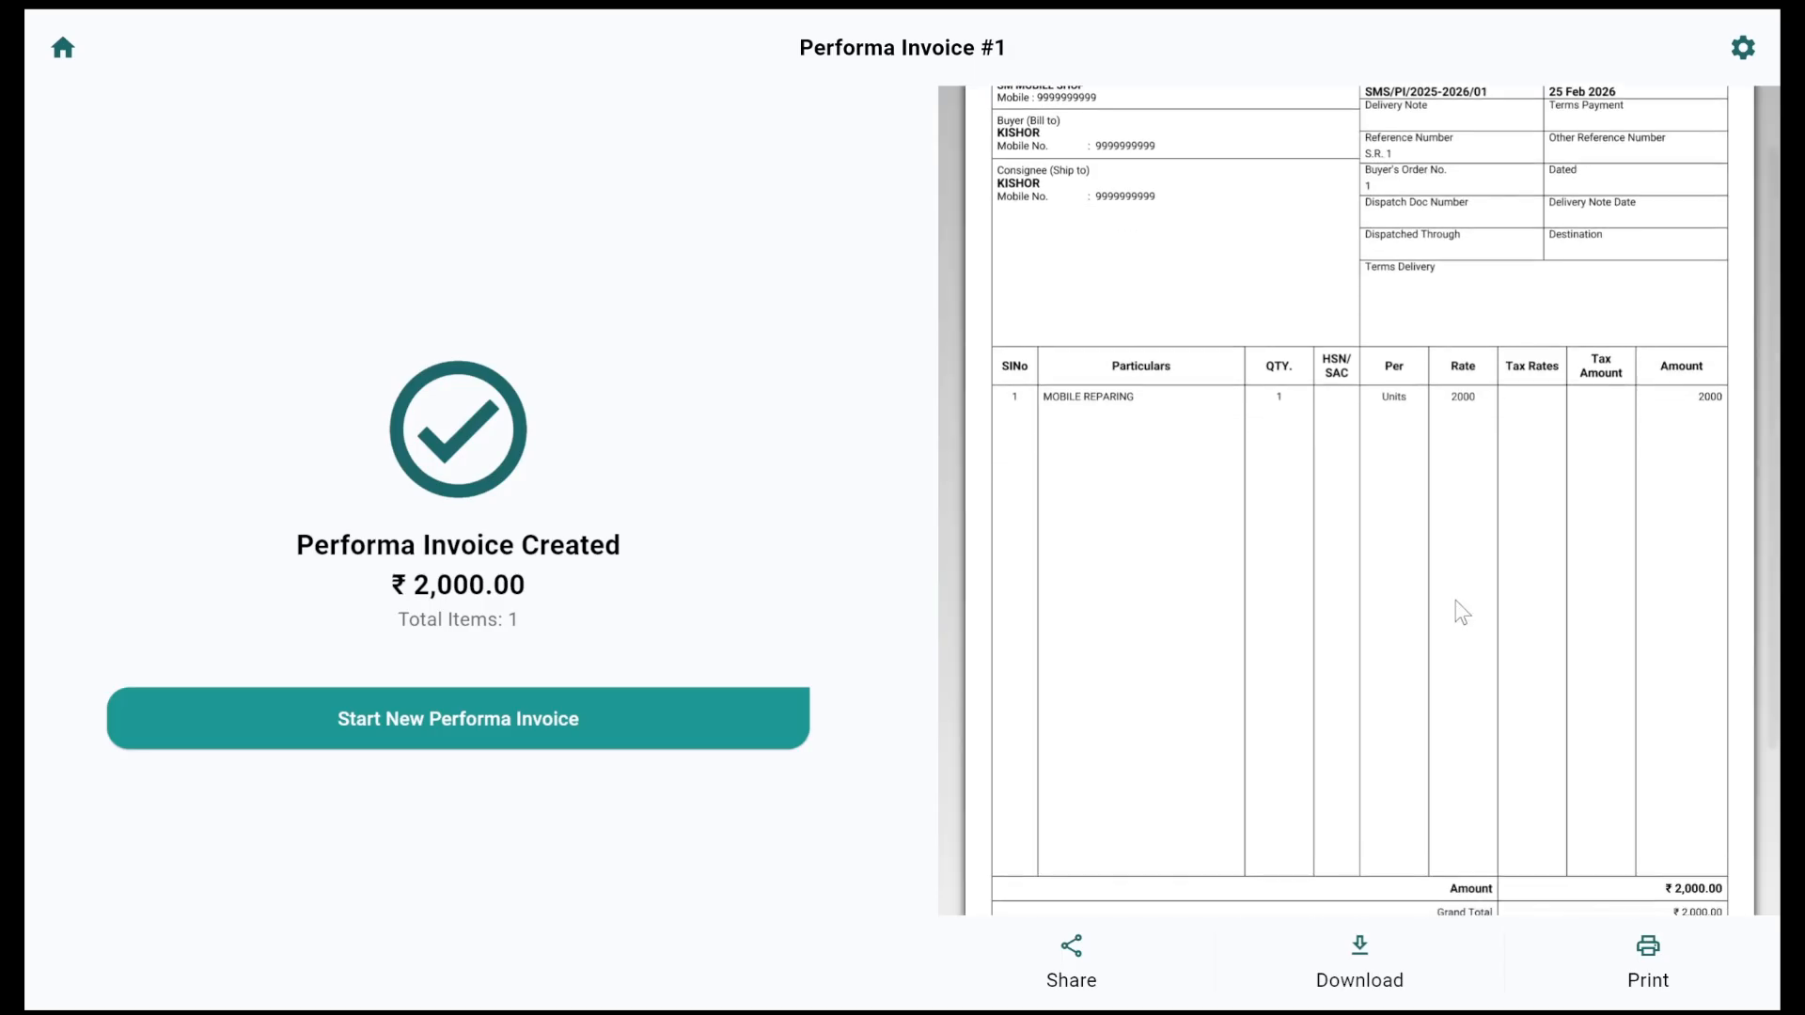
scroll(1462, 612, "down", 4)
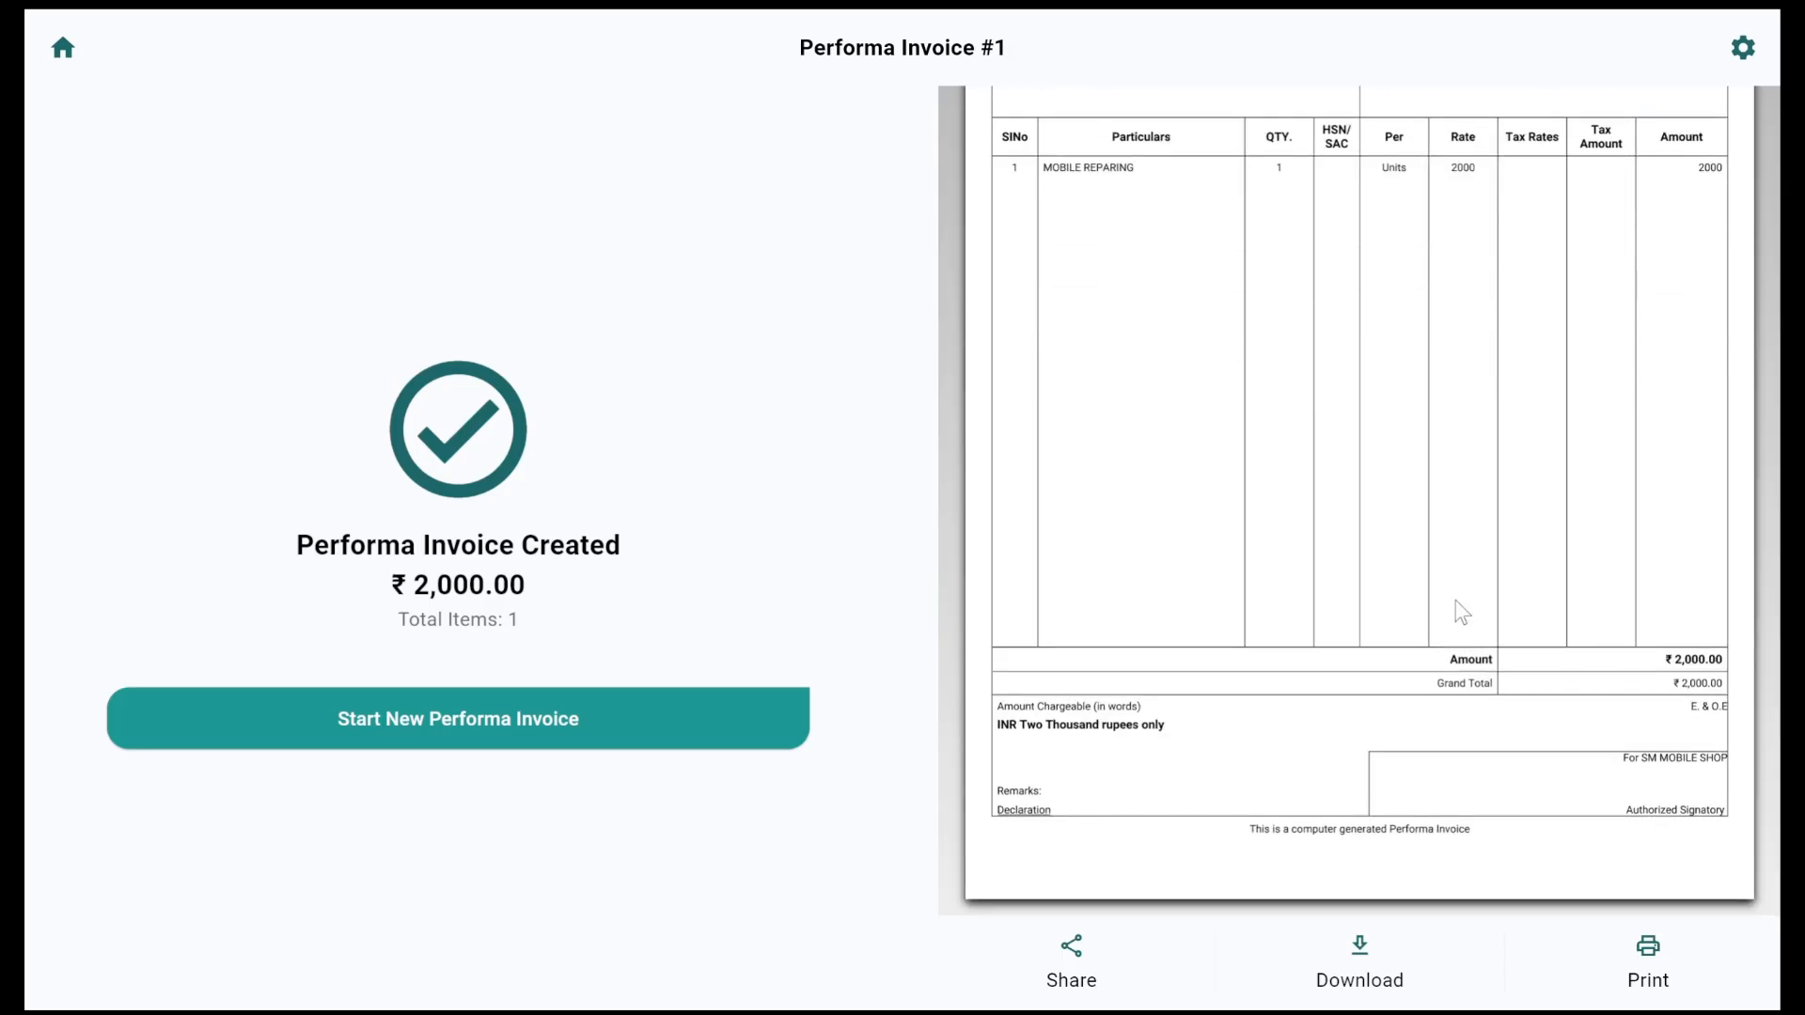
scroll(1462, 612, "up", 5)
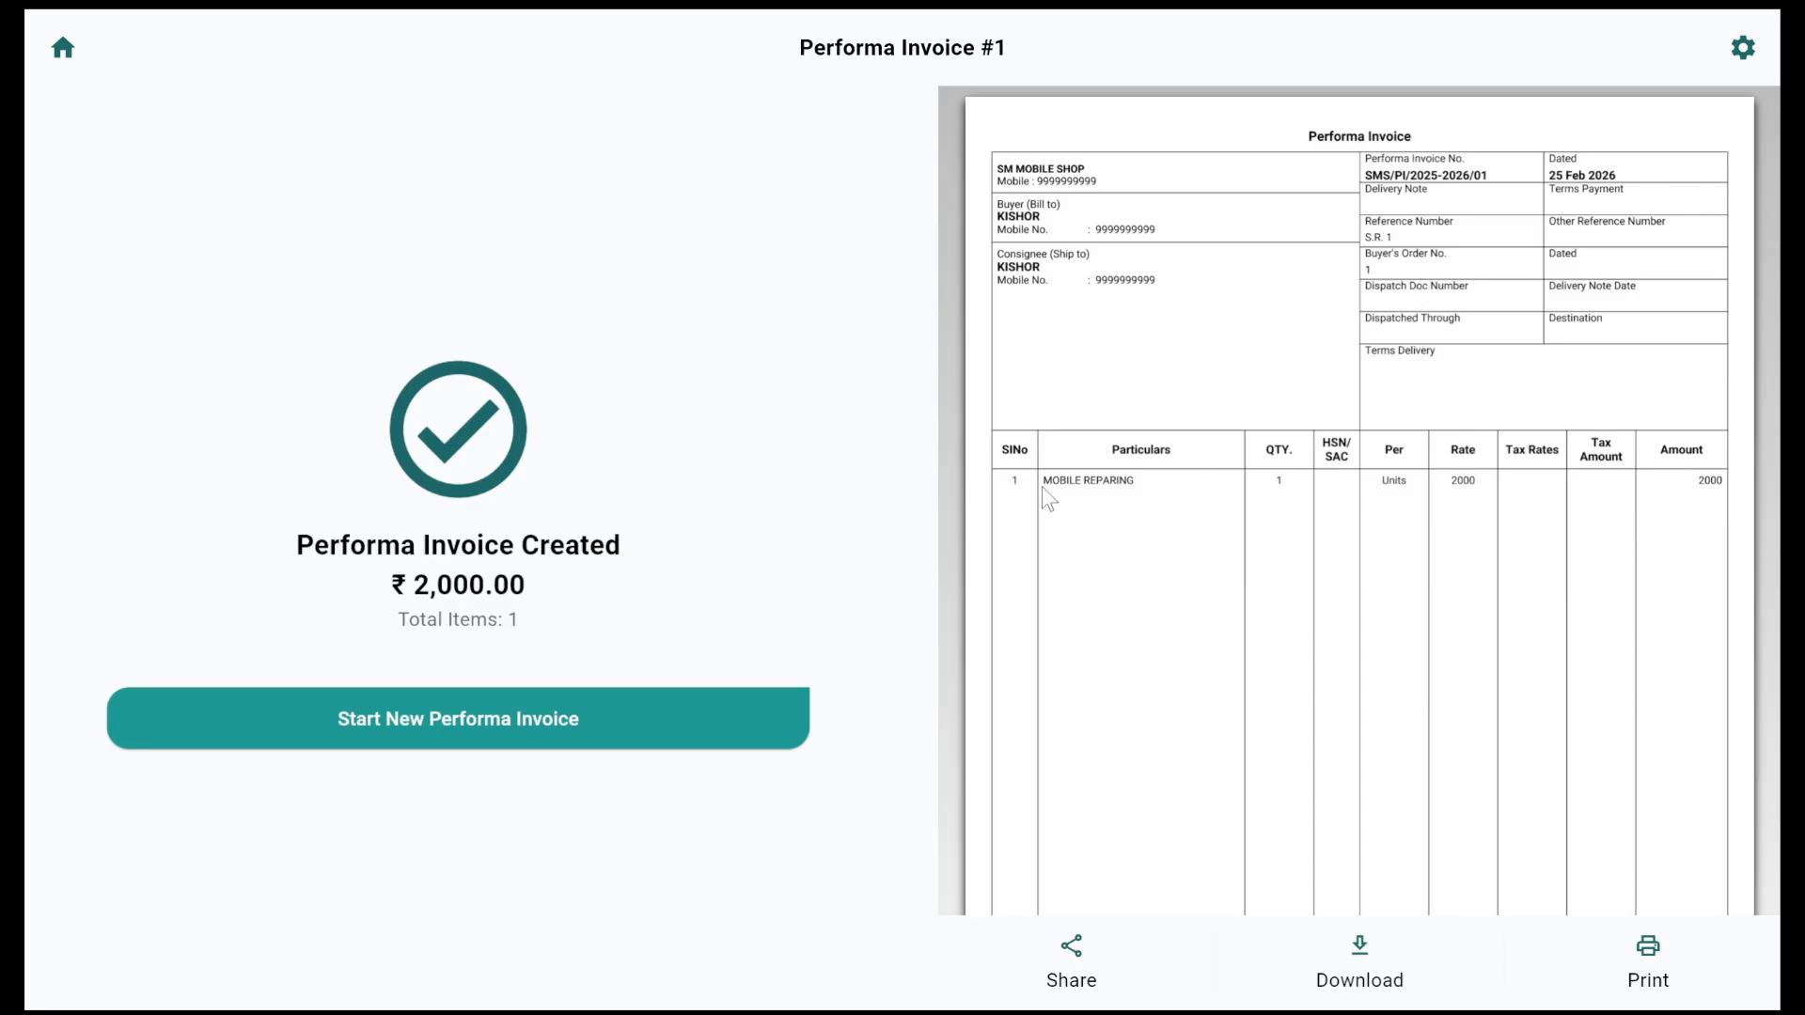
left_click(488, 721)
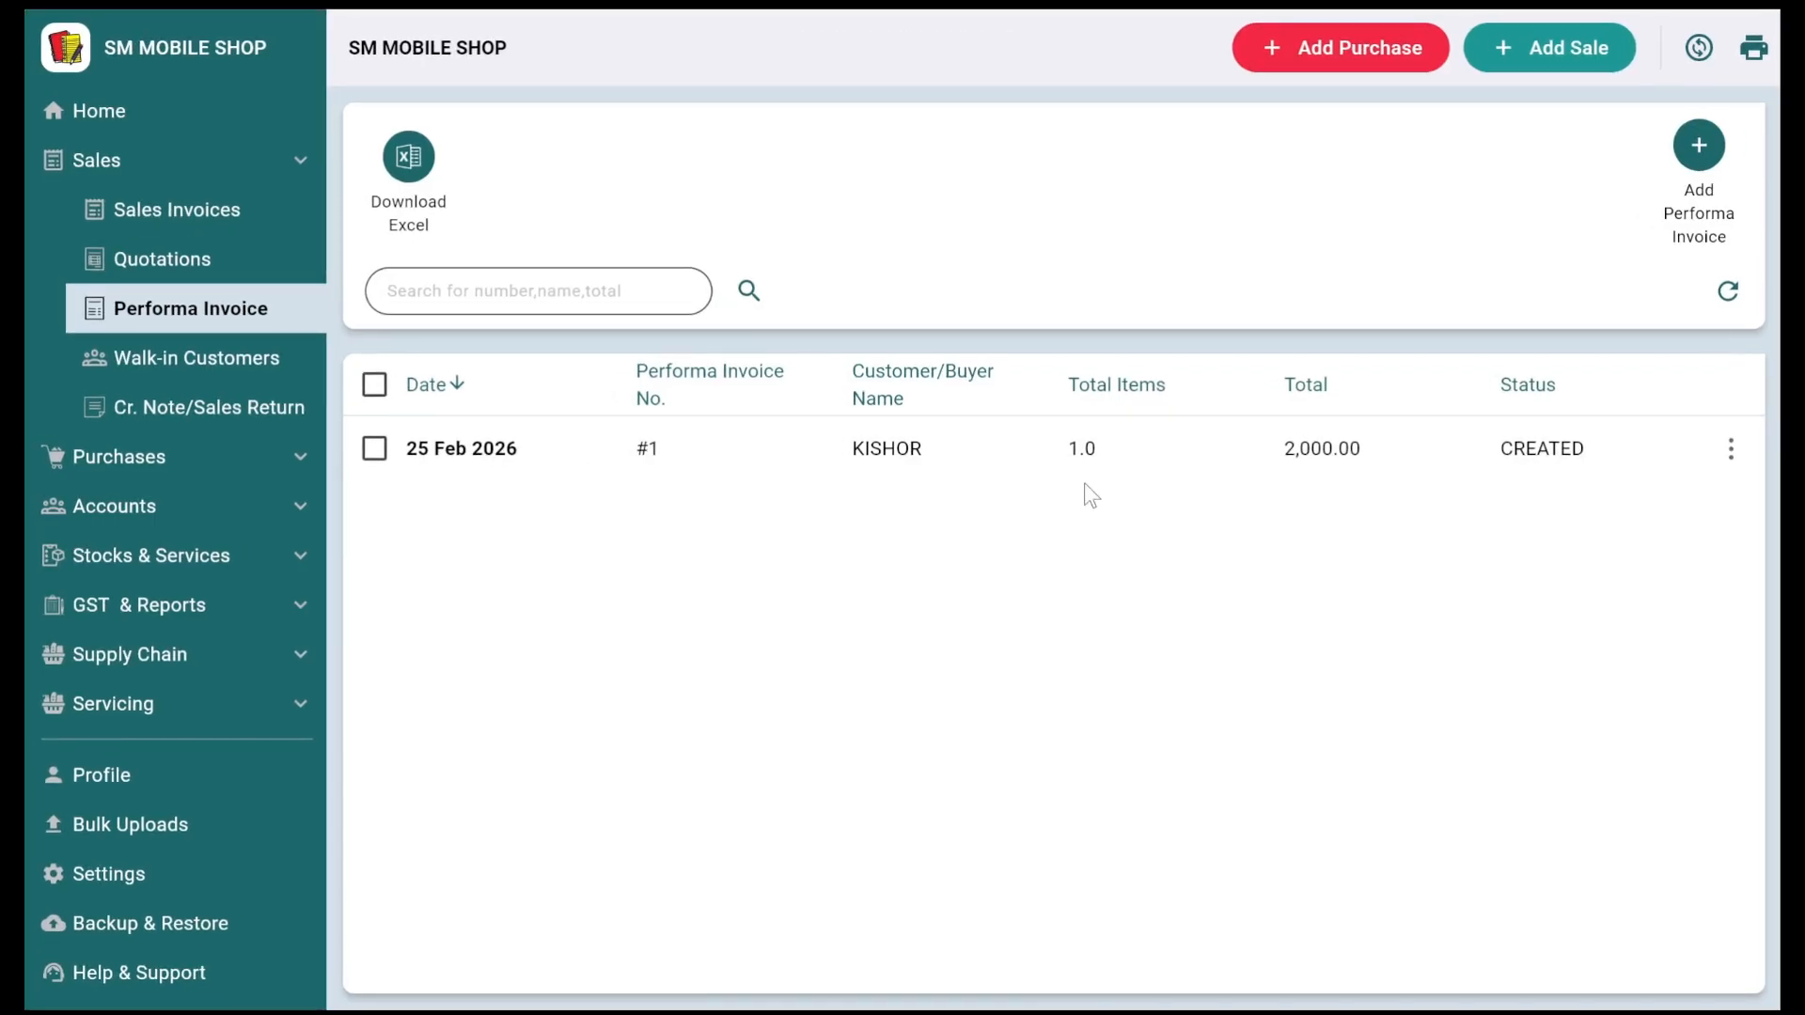
left_click(1728, 448)
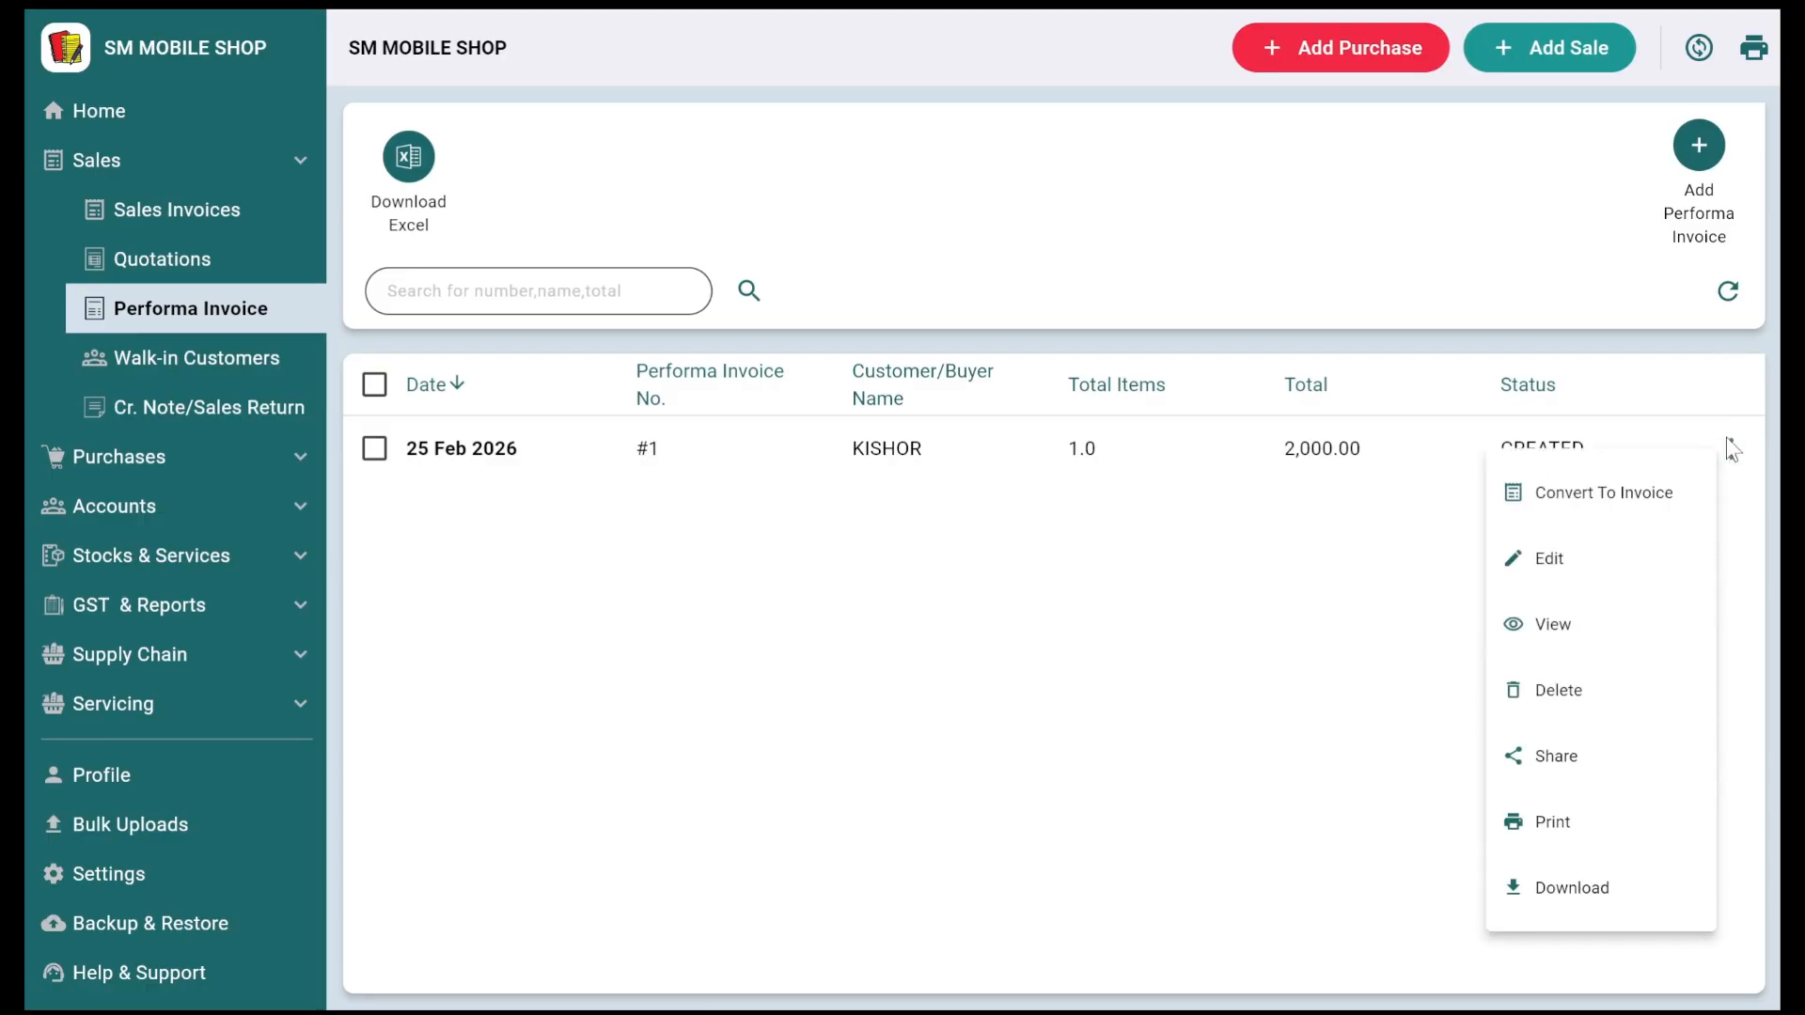
Step: Edit proforma invoice #1 and create a DISPLAY product with selling price 1500
left_click(1632, 556)
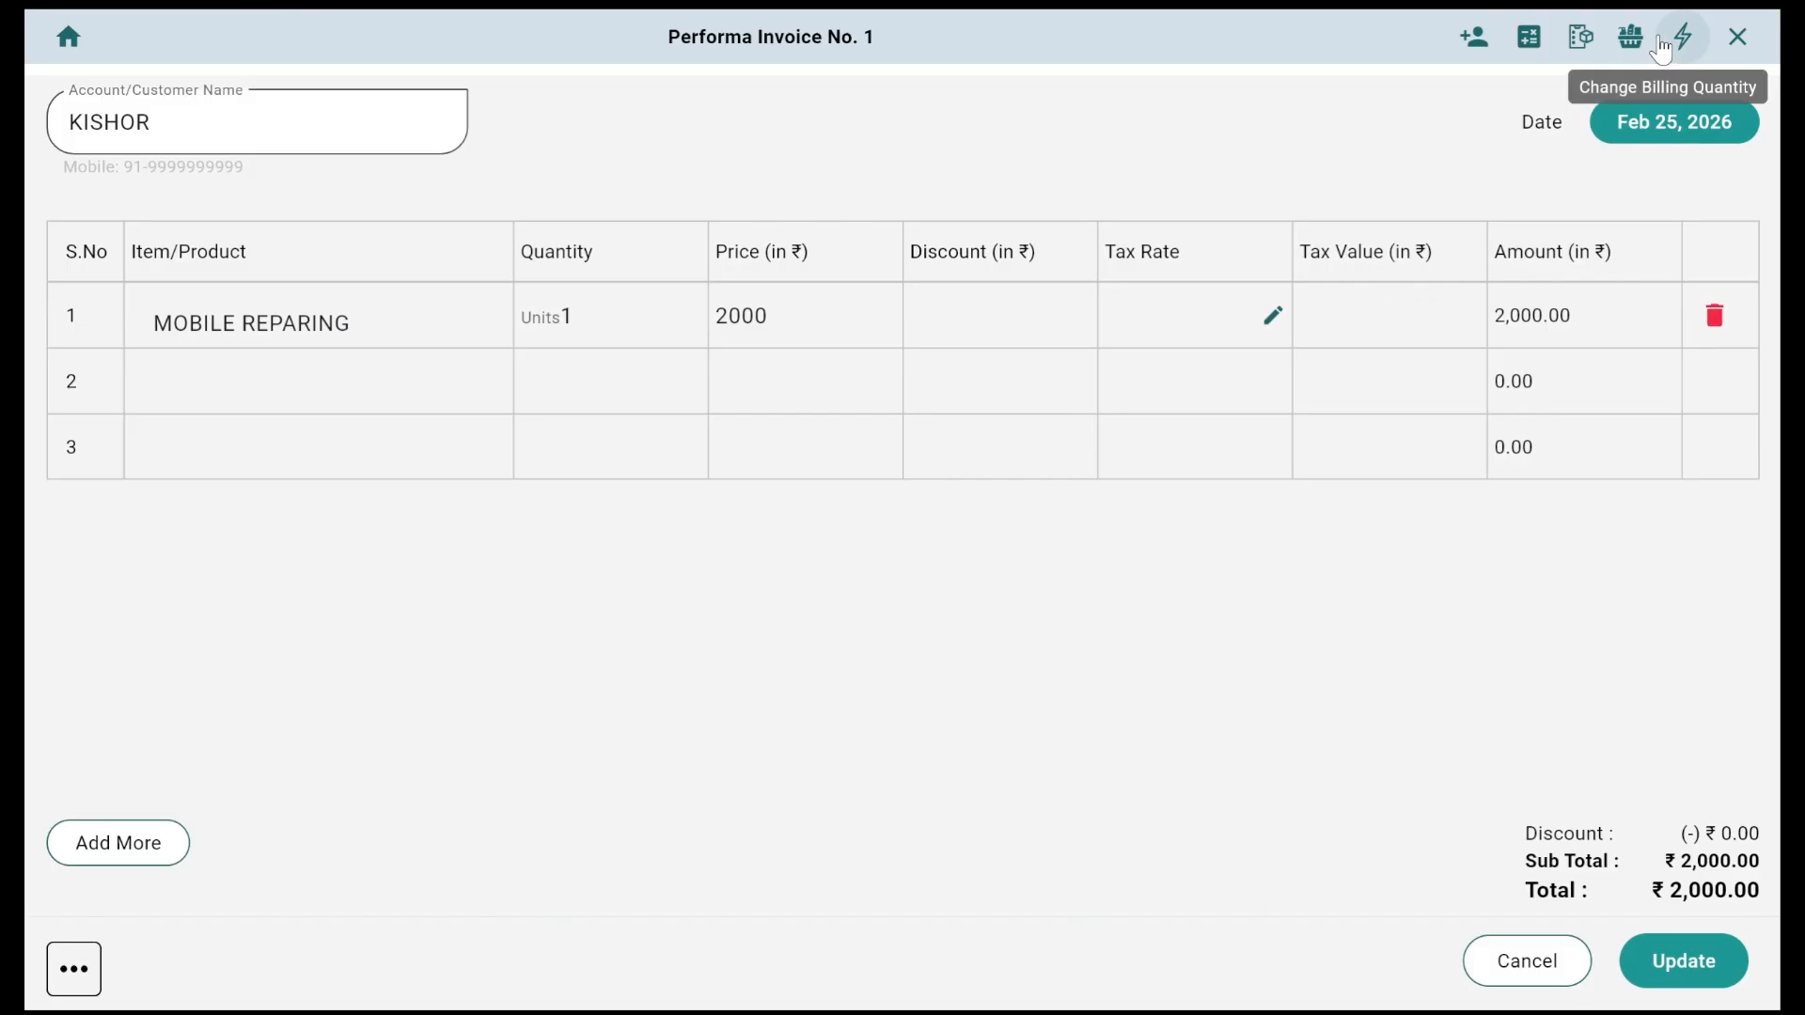
left_click(1580, 37)
left_click(402, 222)
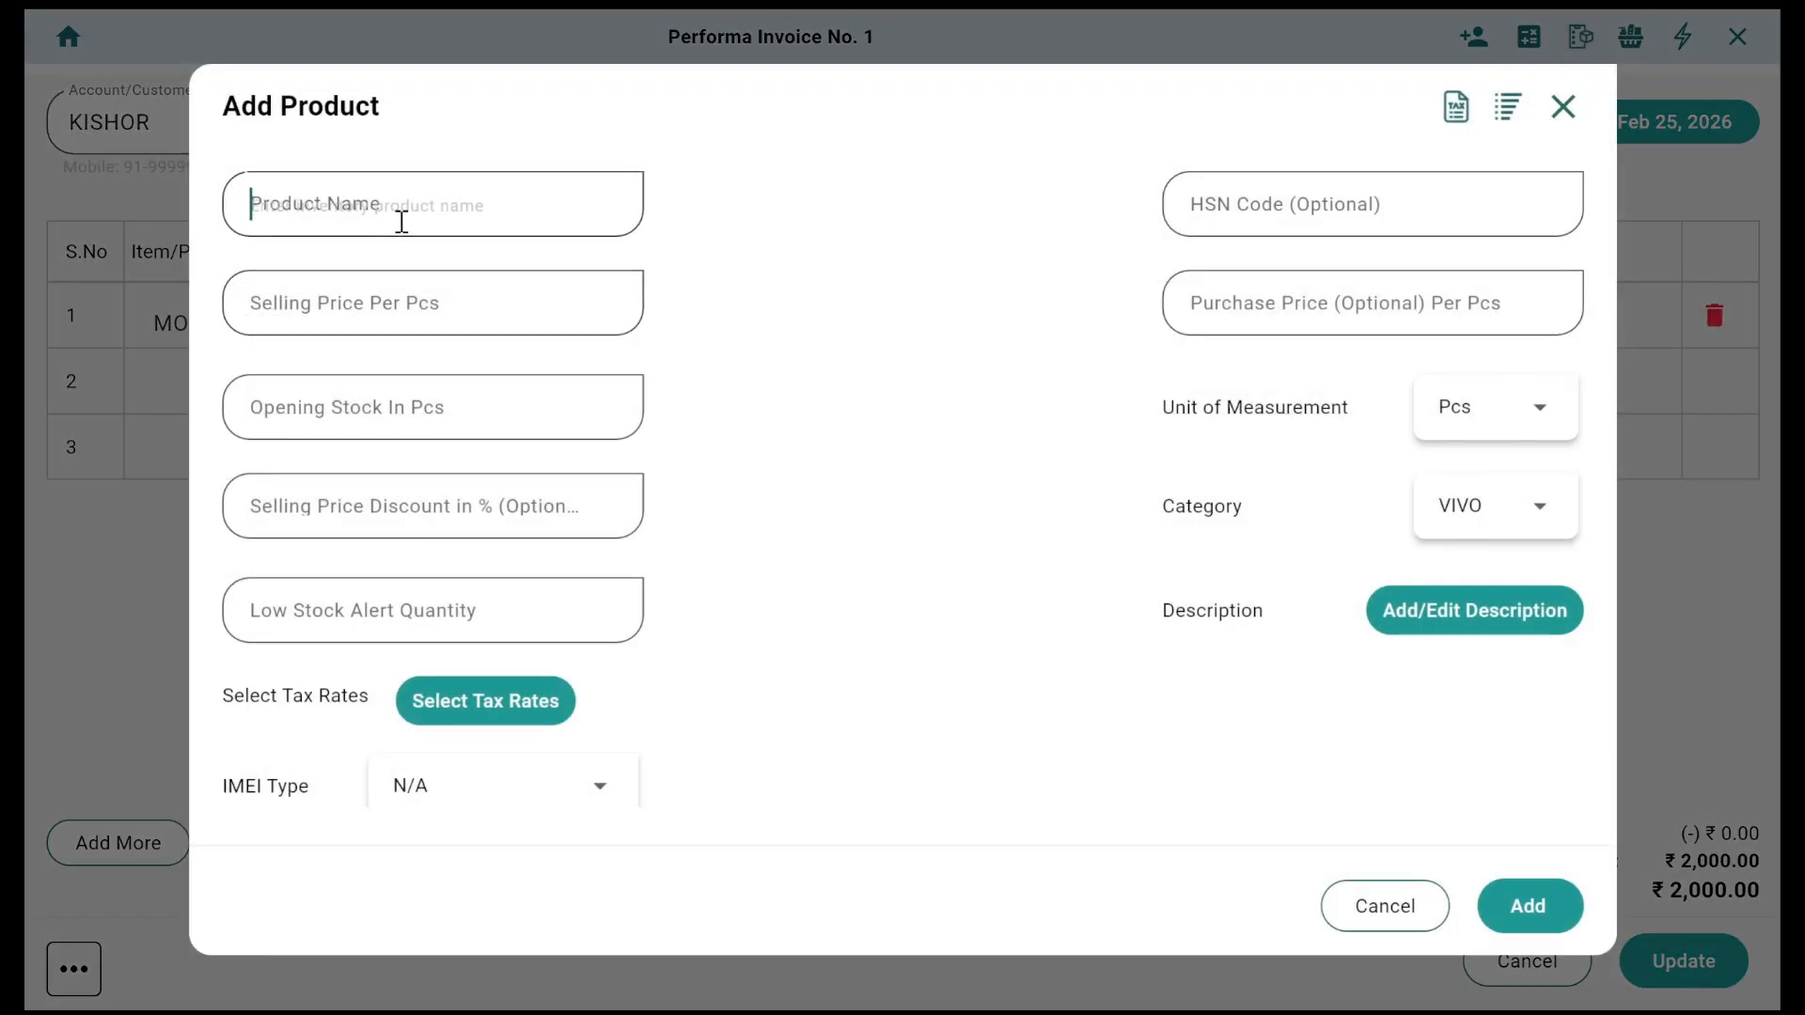
type("DISPLAY")
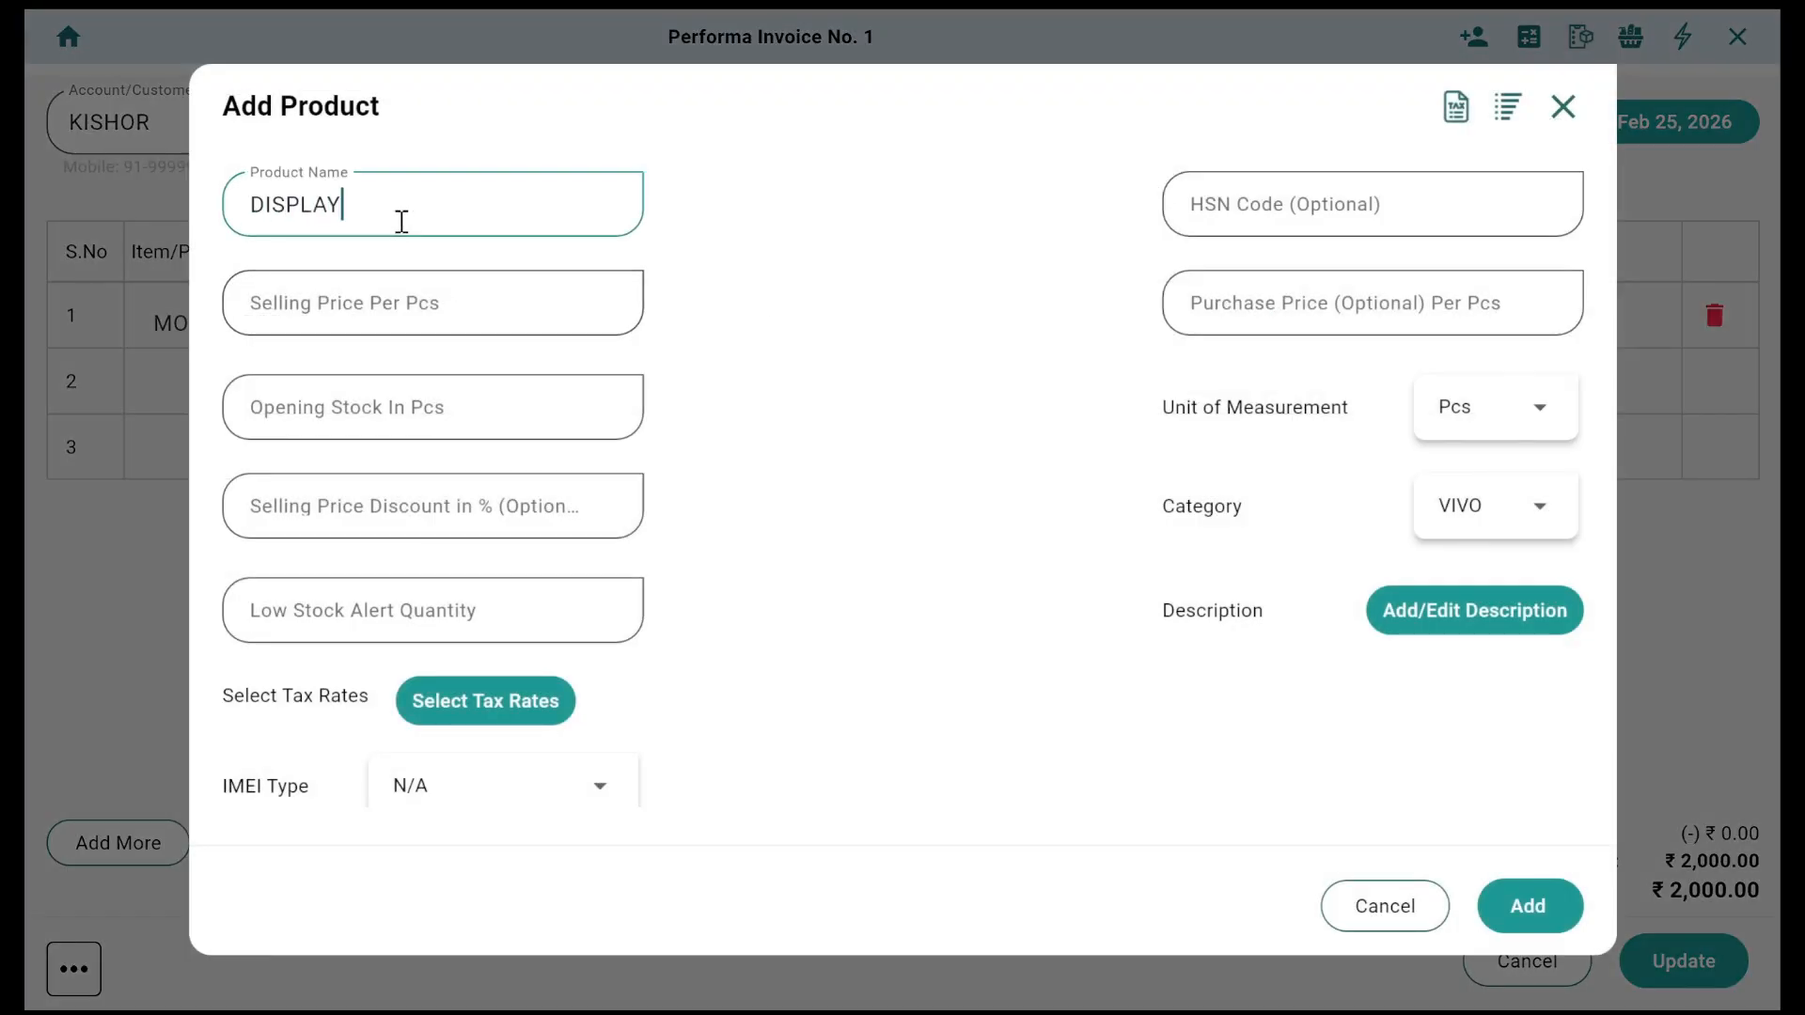
key("Tab")
key("Tab")
type("1000")
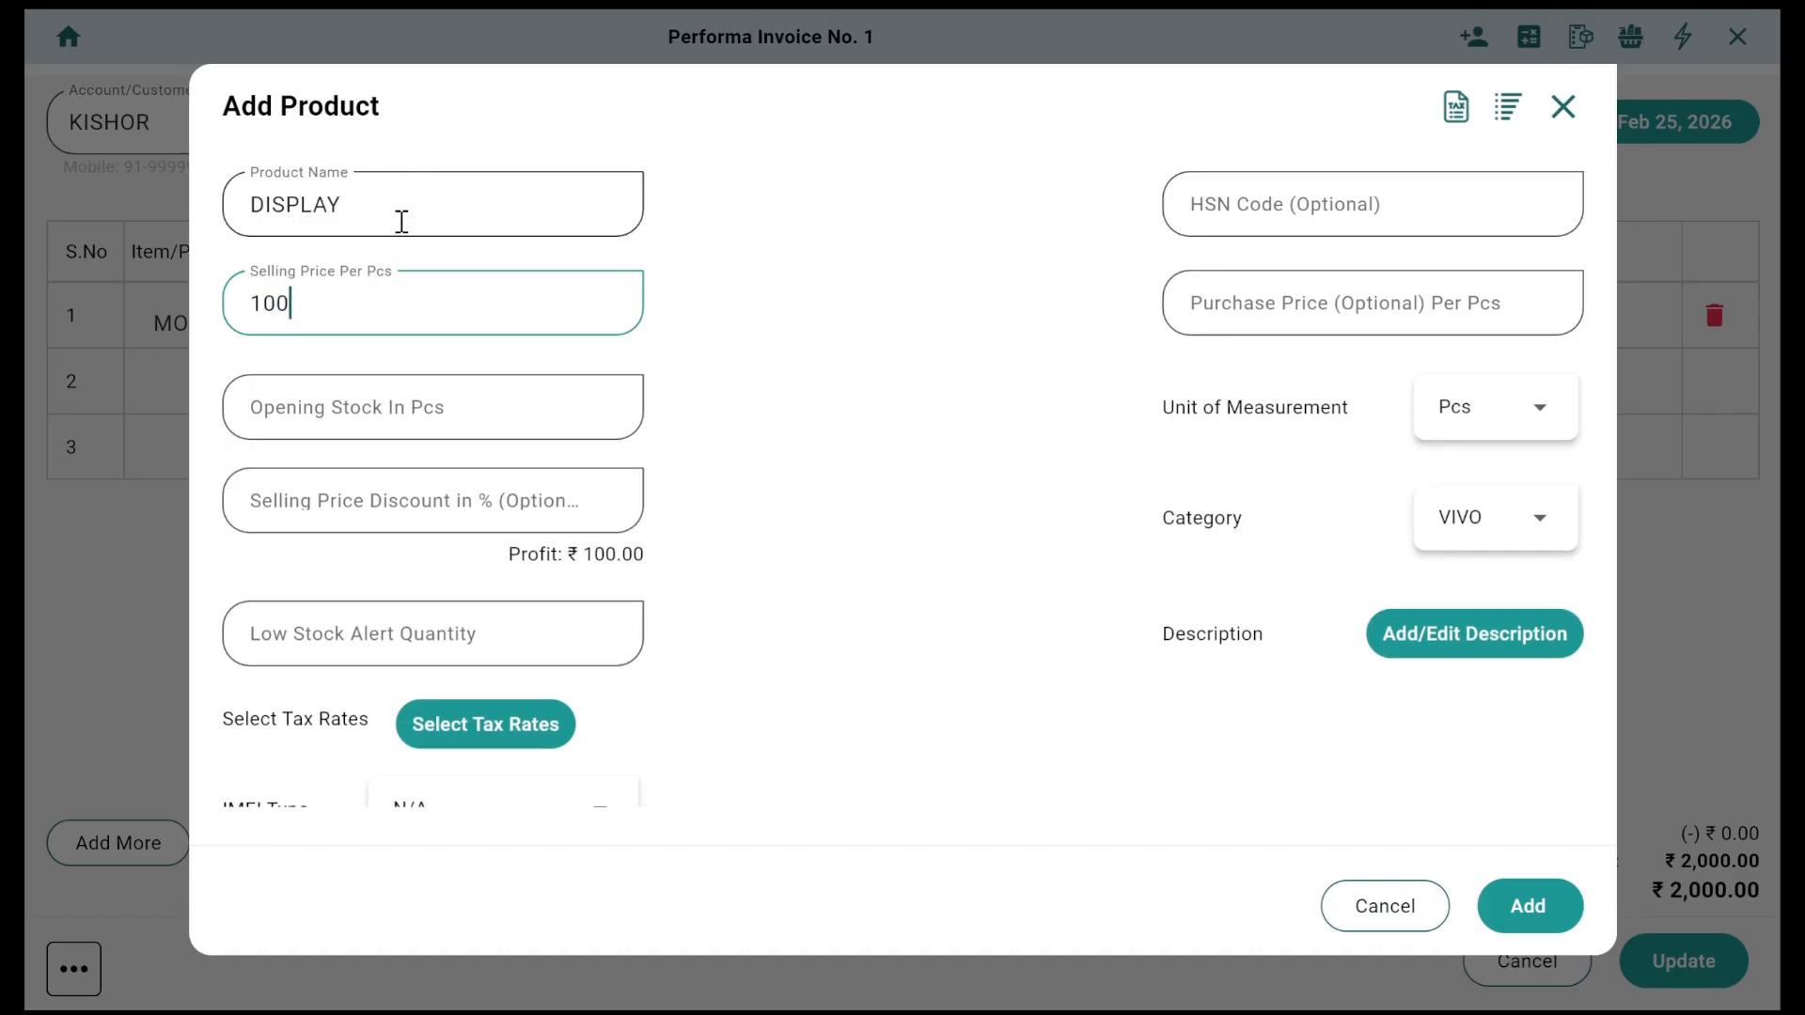
key("BackSpace")
key("BackSpace")
key("BackSpace")
type("5000")
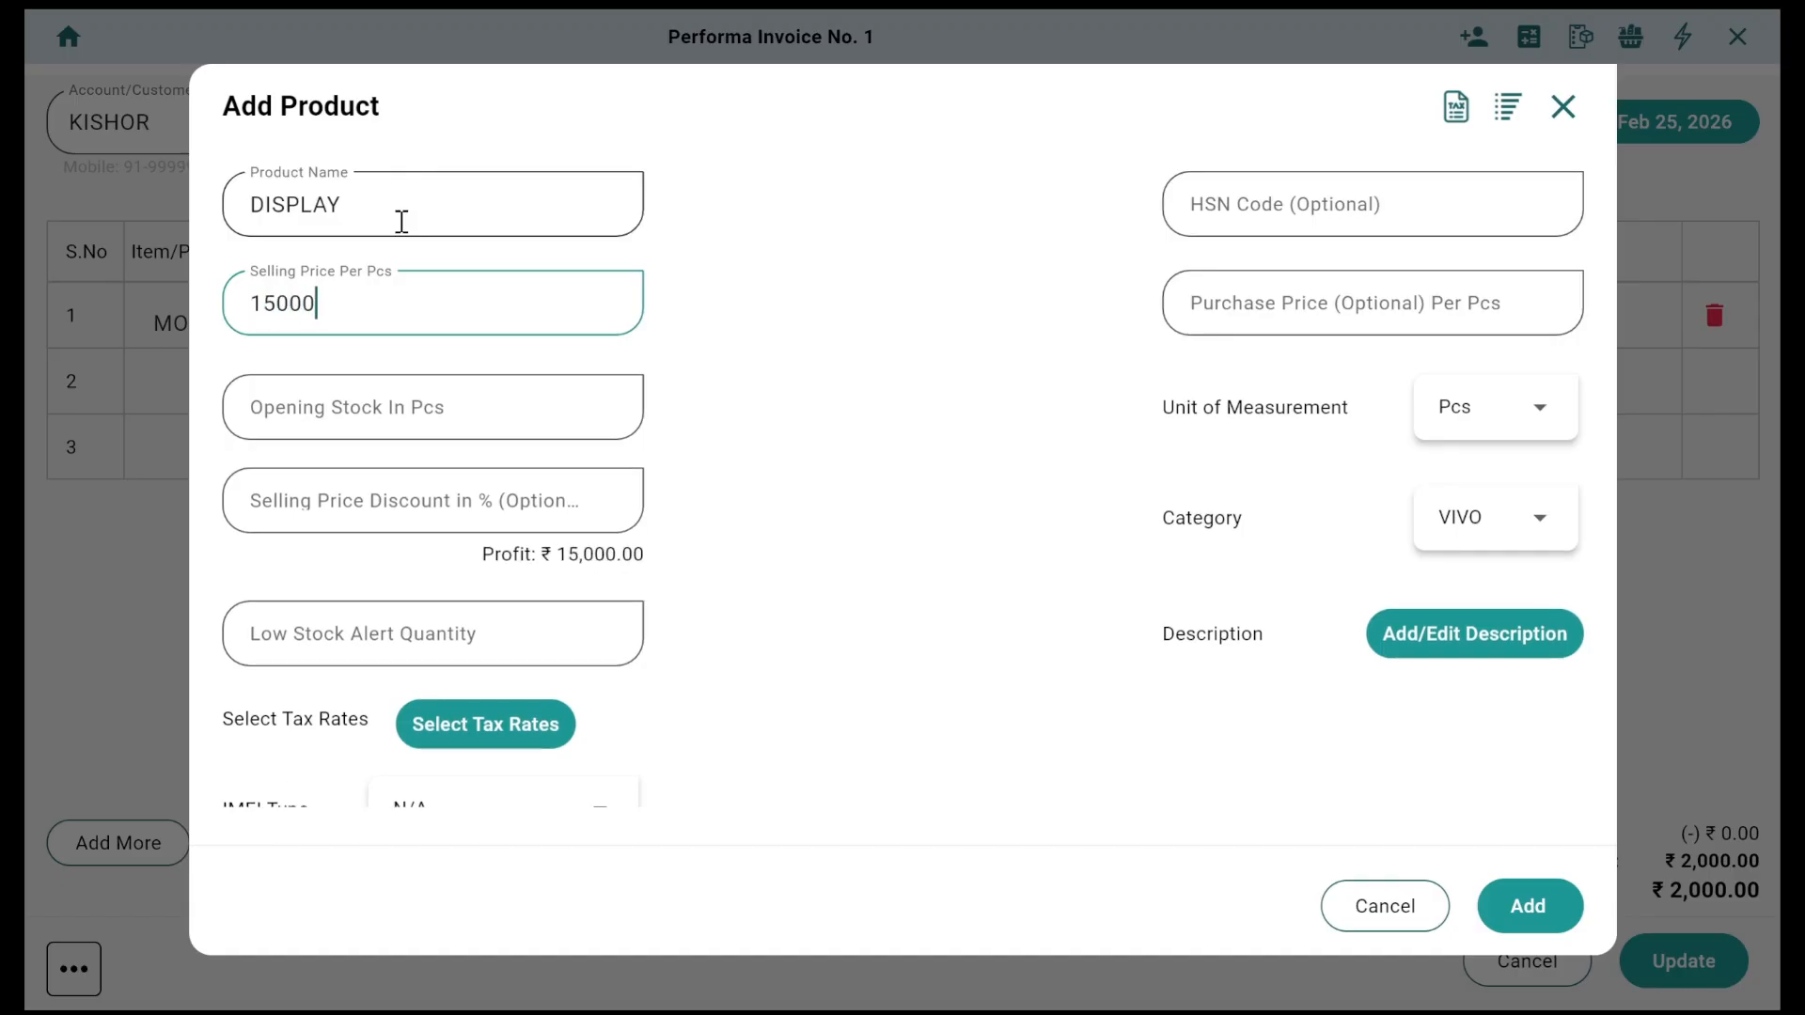
key("BackSpace")
scroll(892, 662, "down", 1)
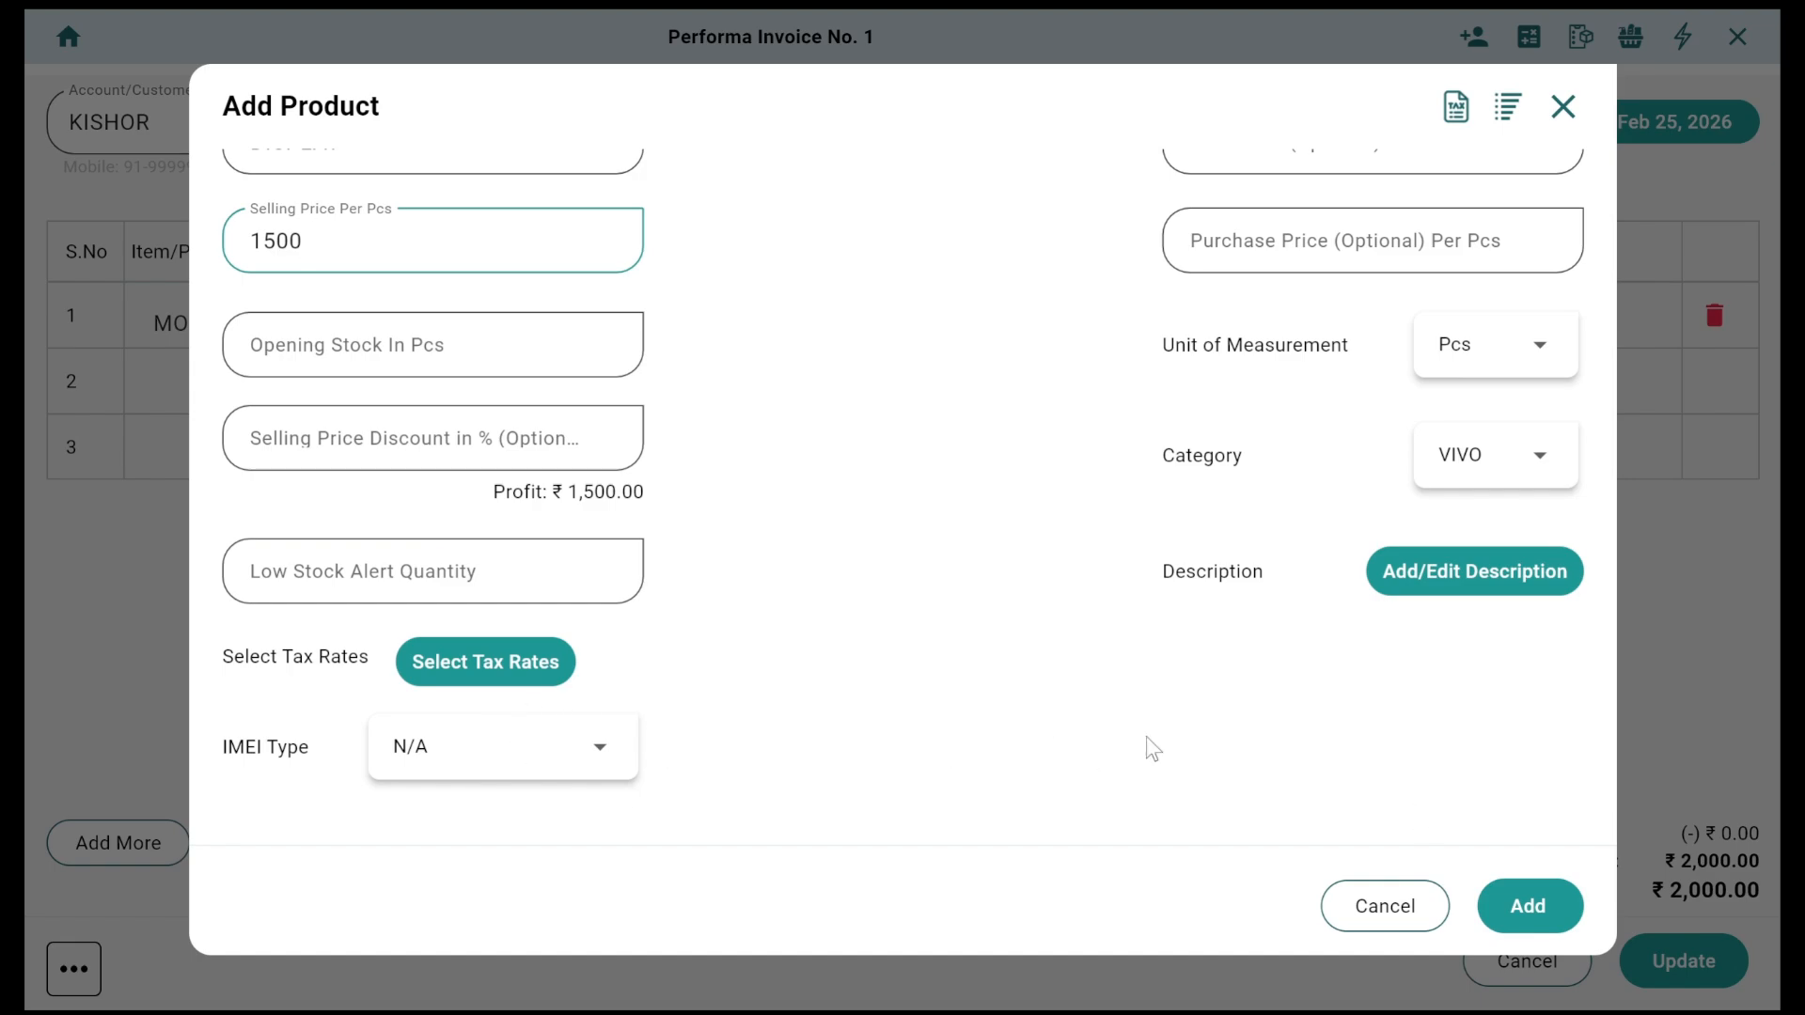
left_click(1530, 908)
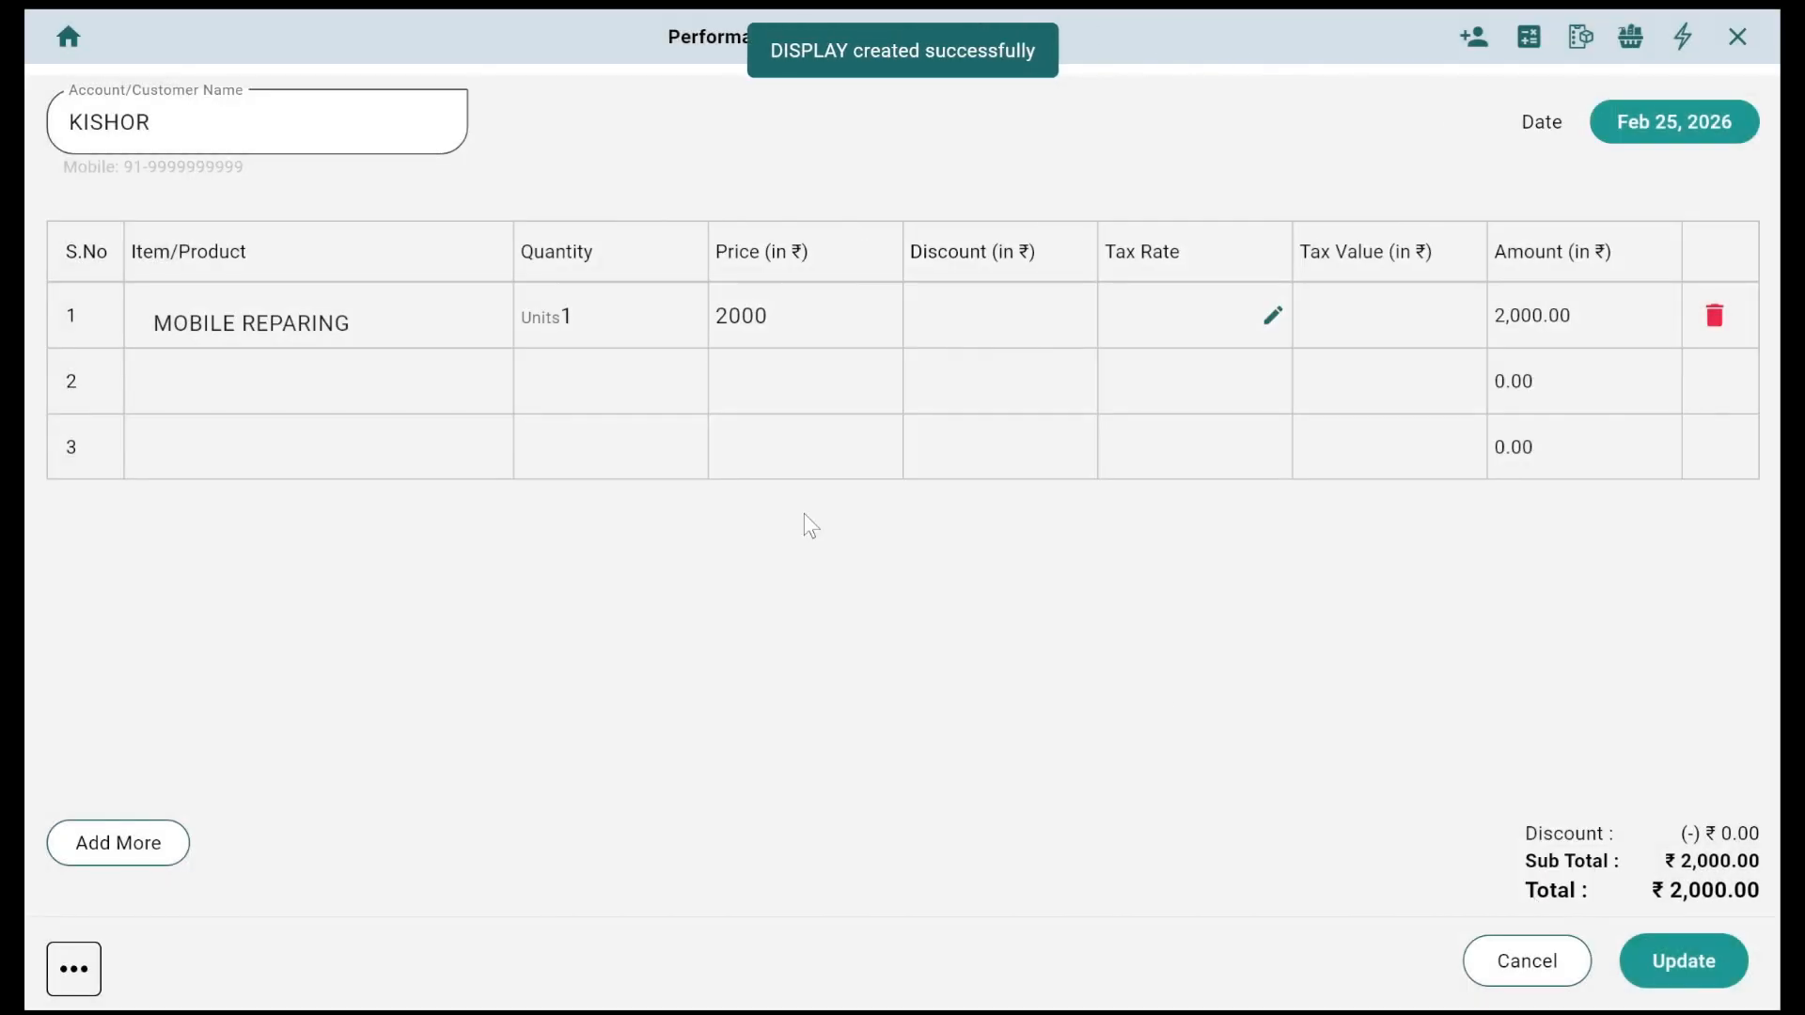
Step: Put DISPLAY on row 2 of the invoice, bringing the total to ₹3,500.00
left_click(303, 371)
type("dis")
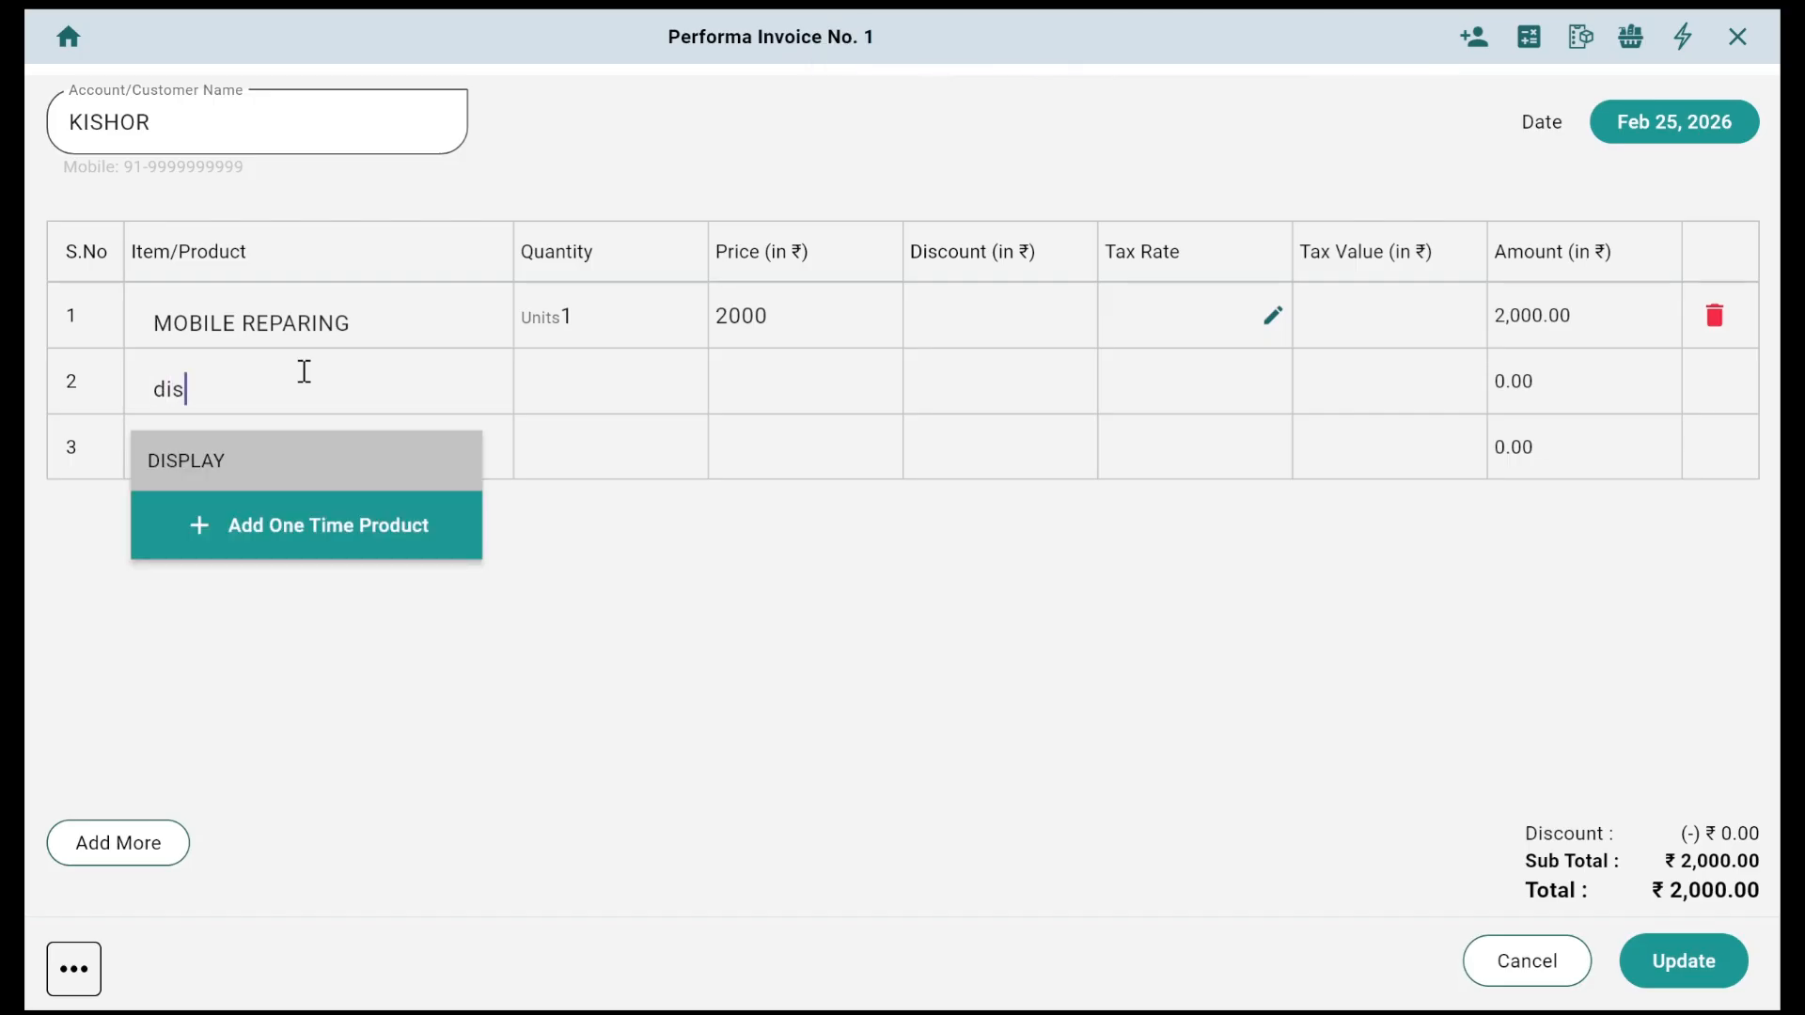
key("Return")
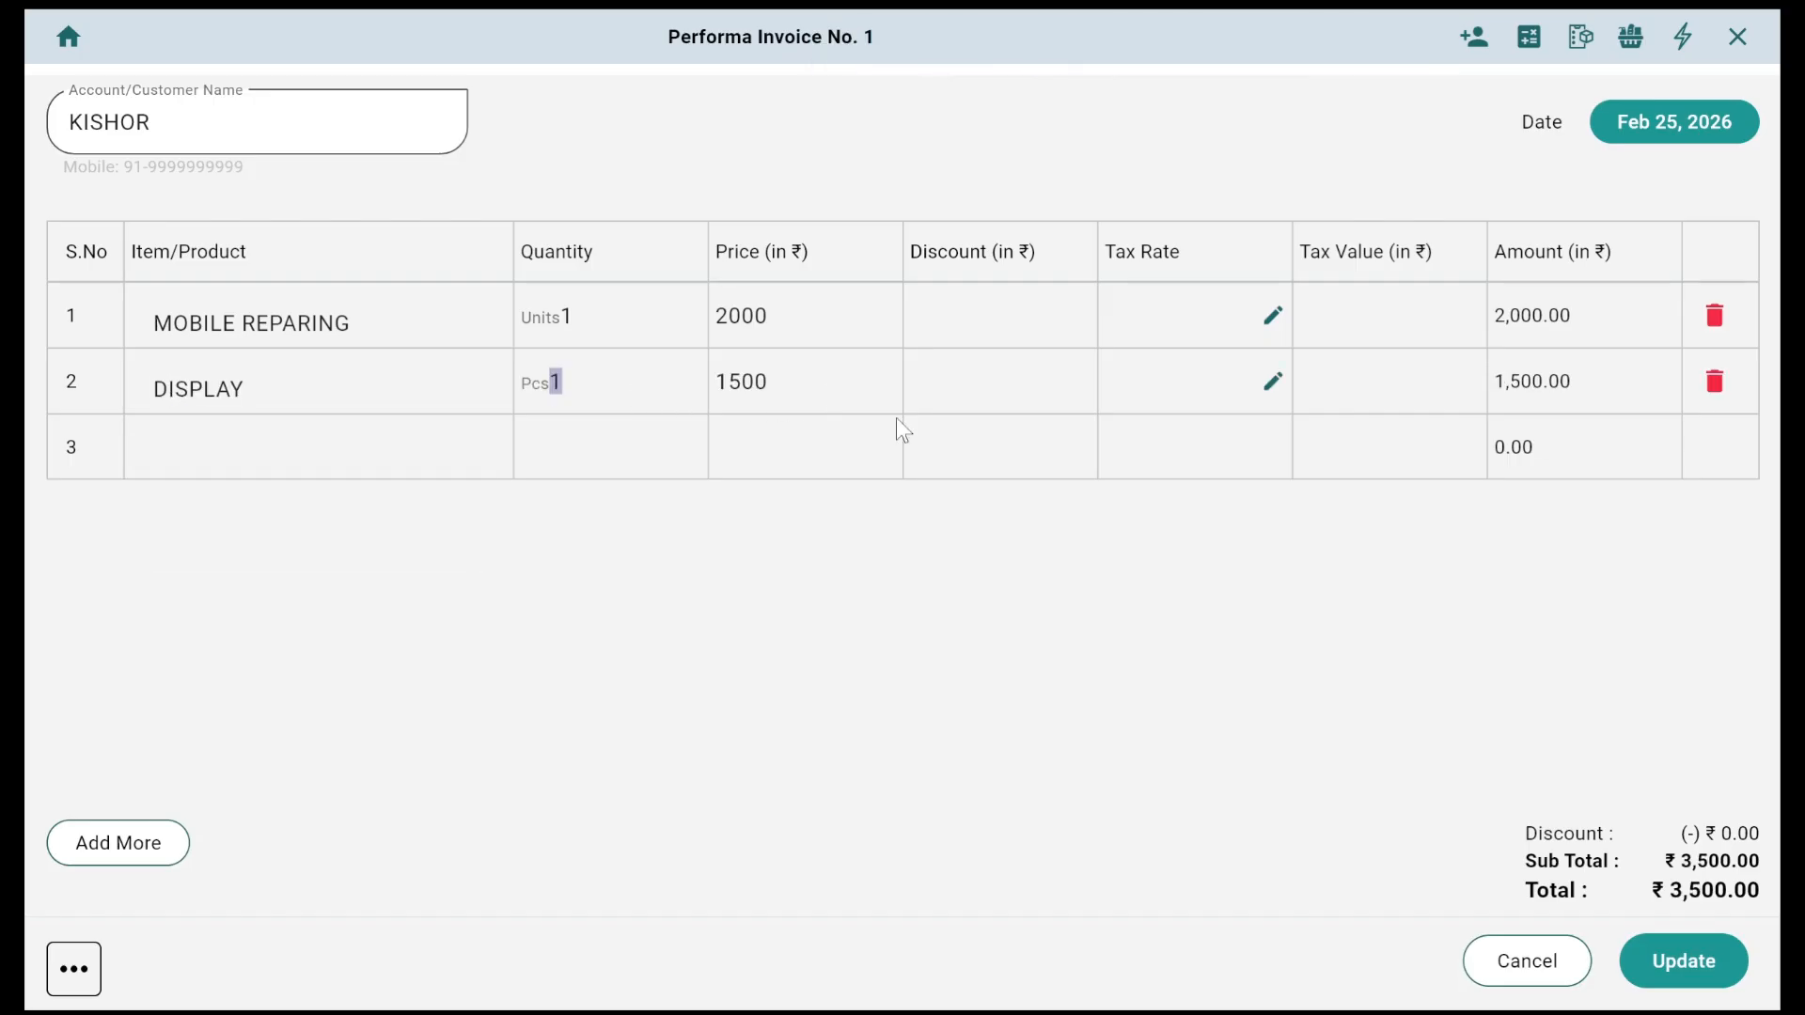
Step: Discard the unsaved edit, then turn on and save Change Inventory On Performa Invoice
left_click(68, 35)
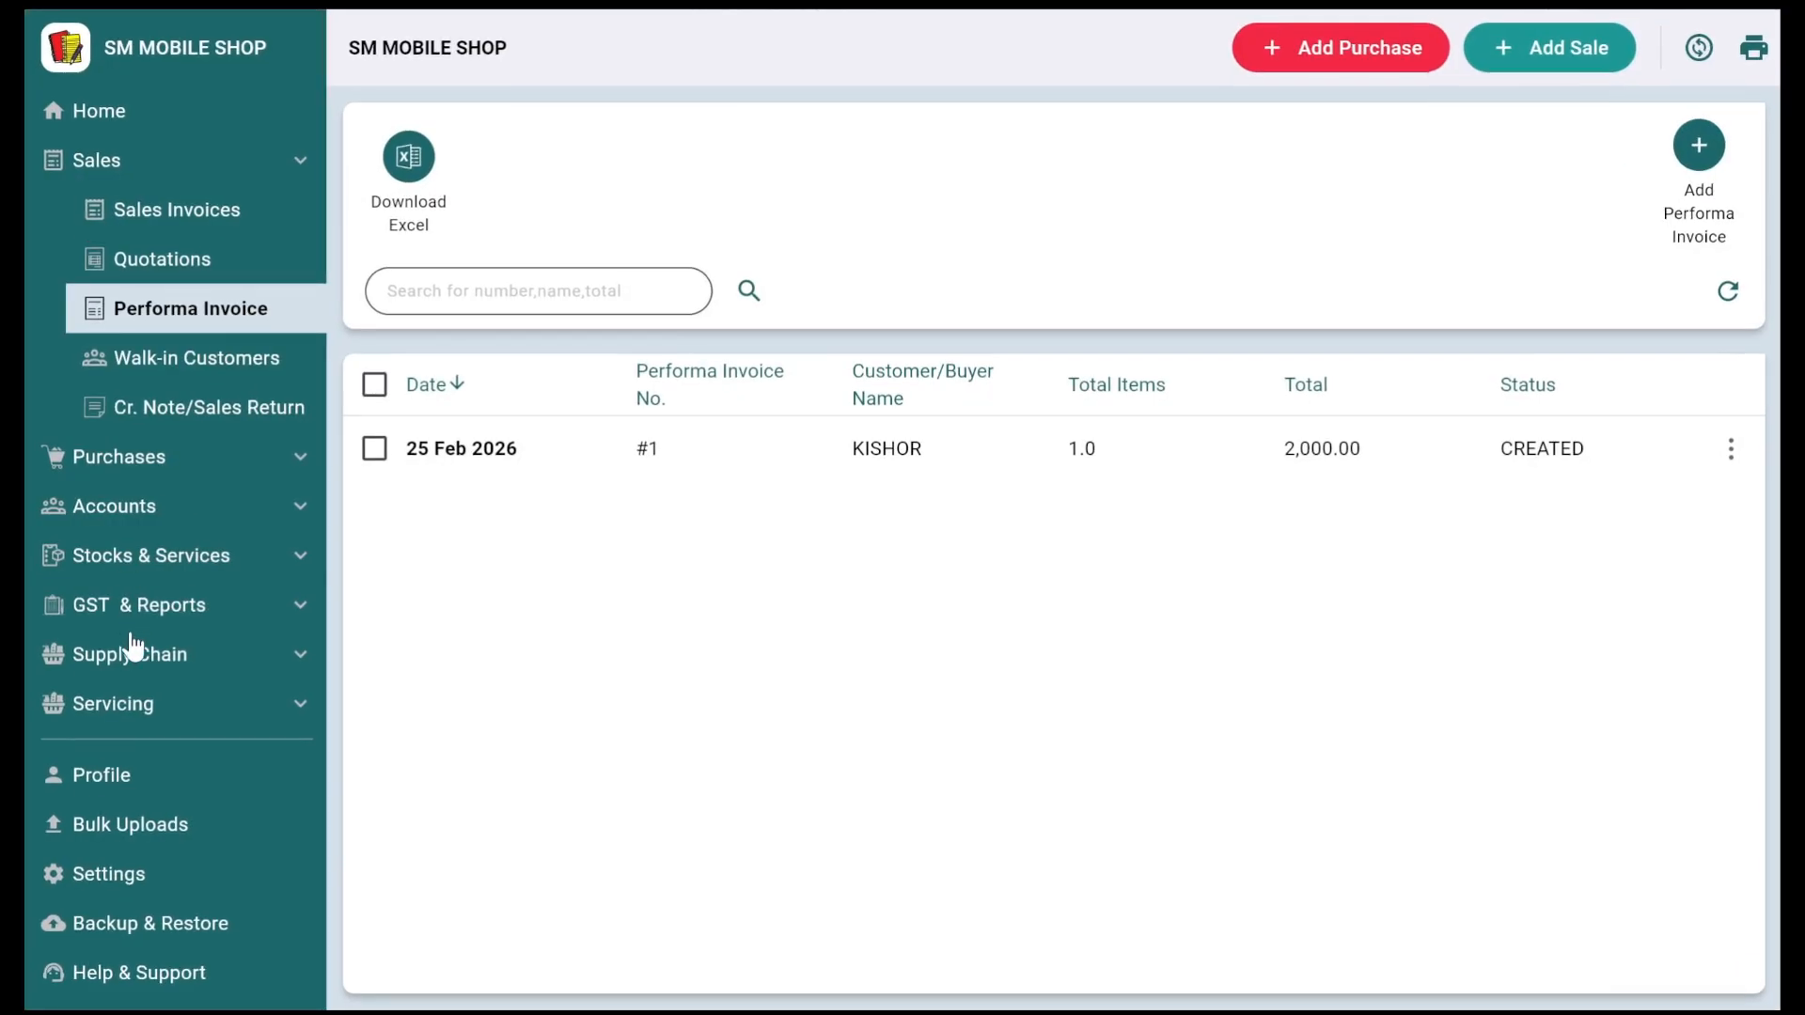
left_click(165, 870)
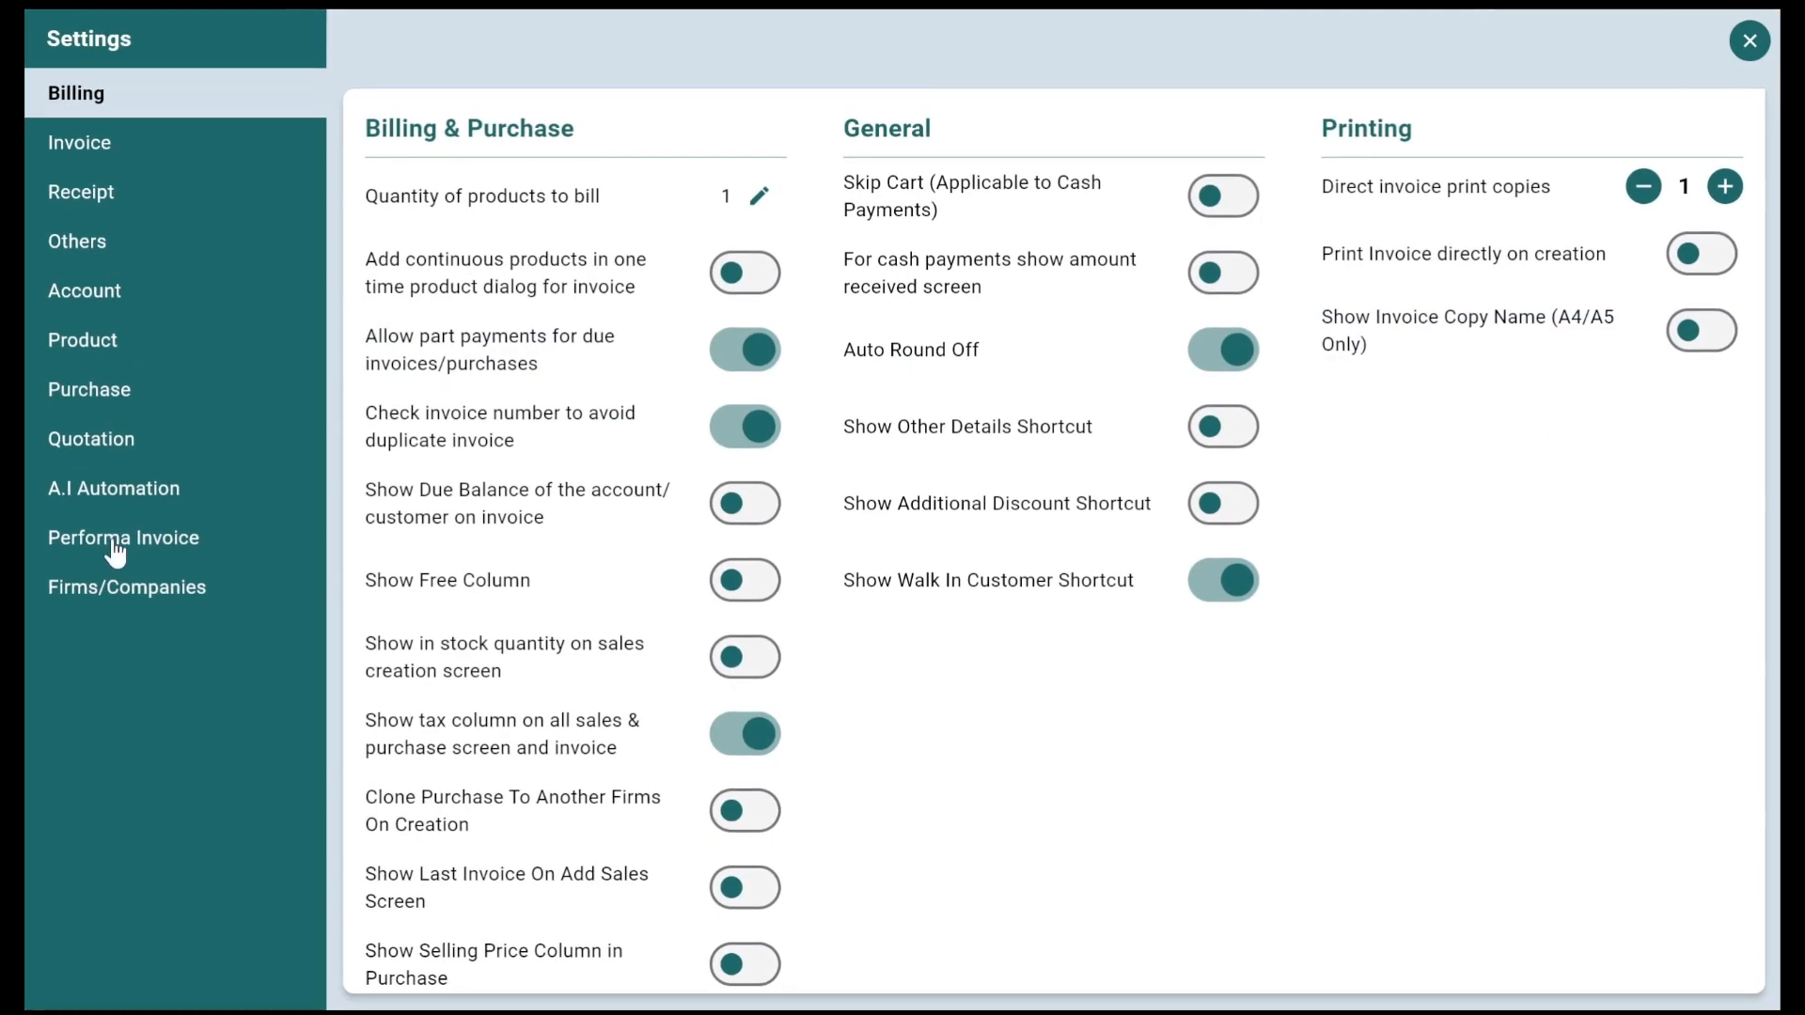
left_click(132, 543)
scroll(677, 693, "down", 2)
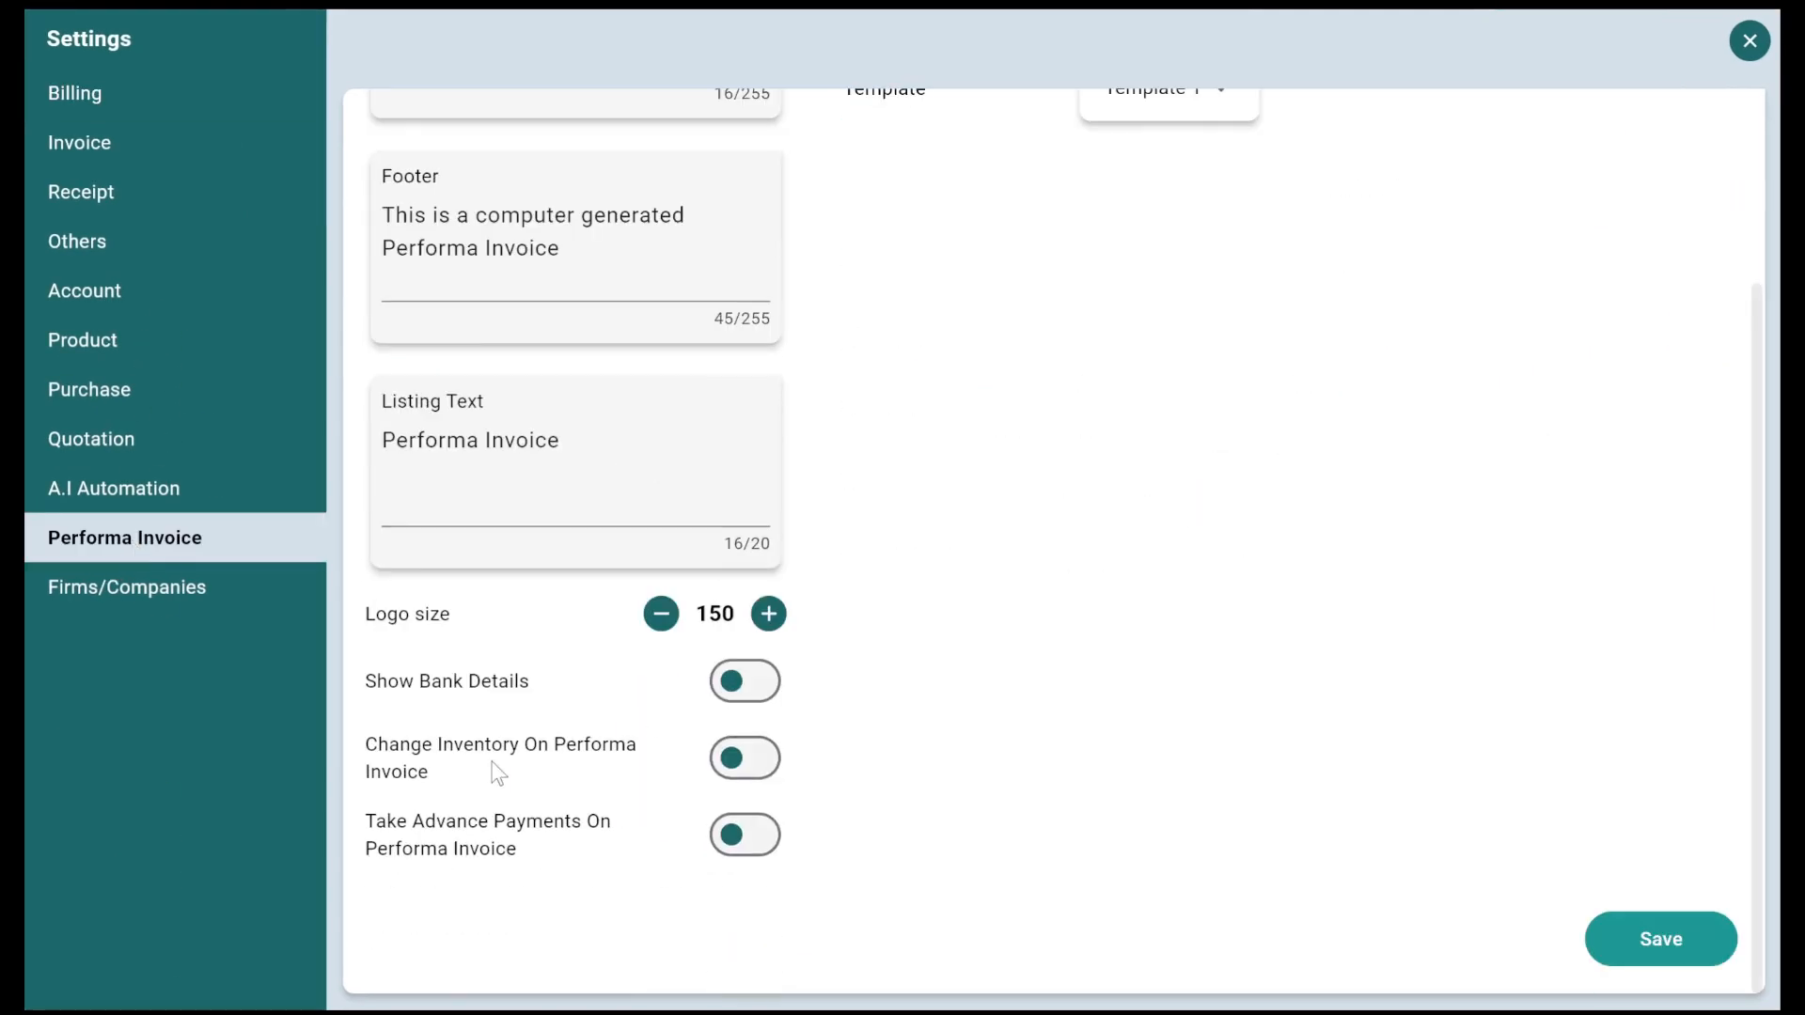
left_click(747, 758)
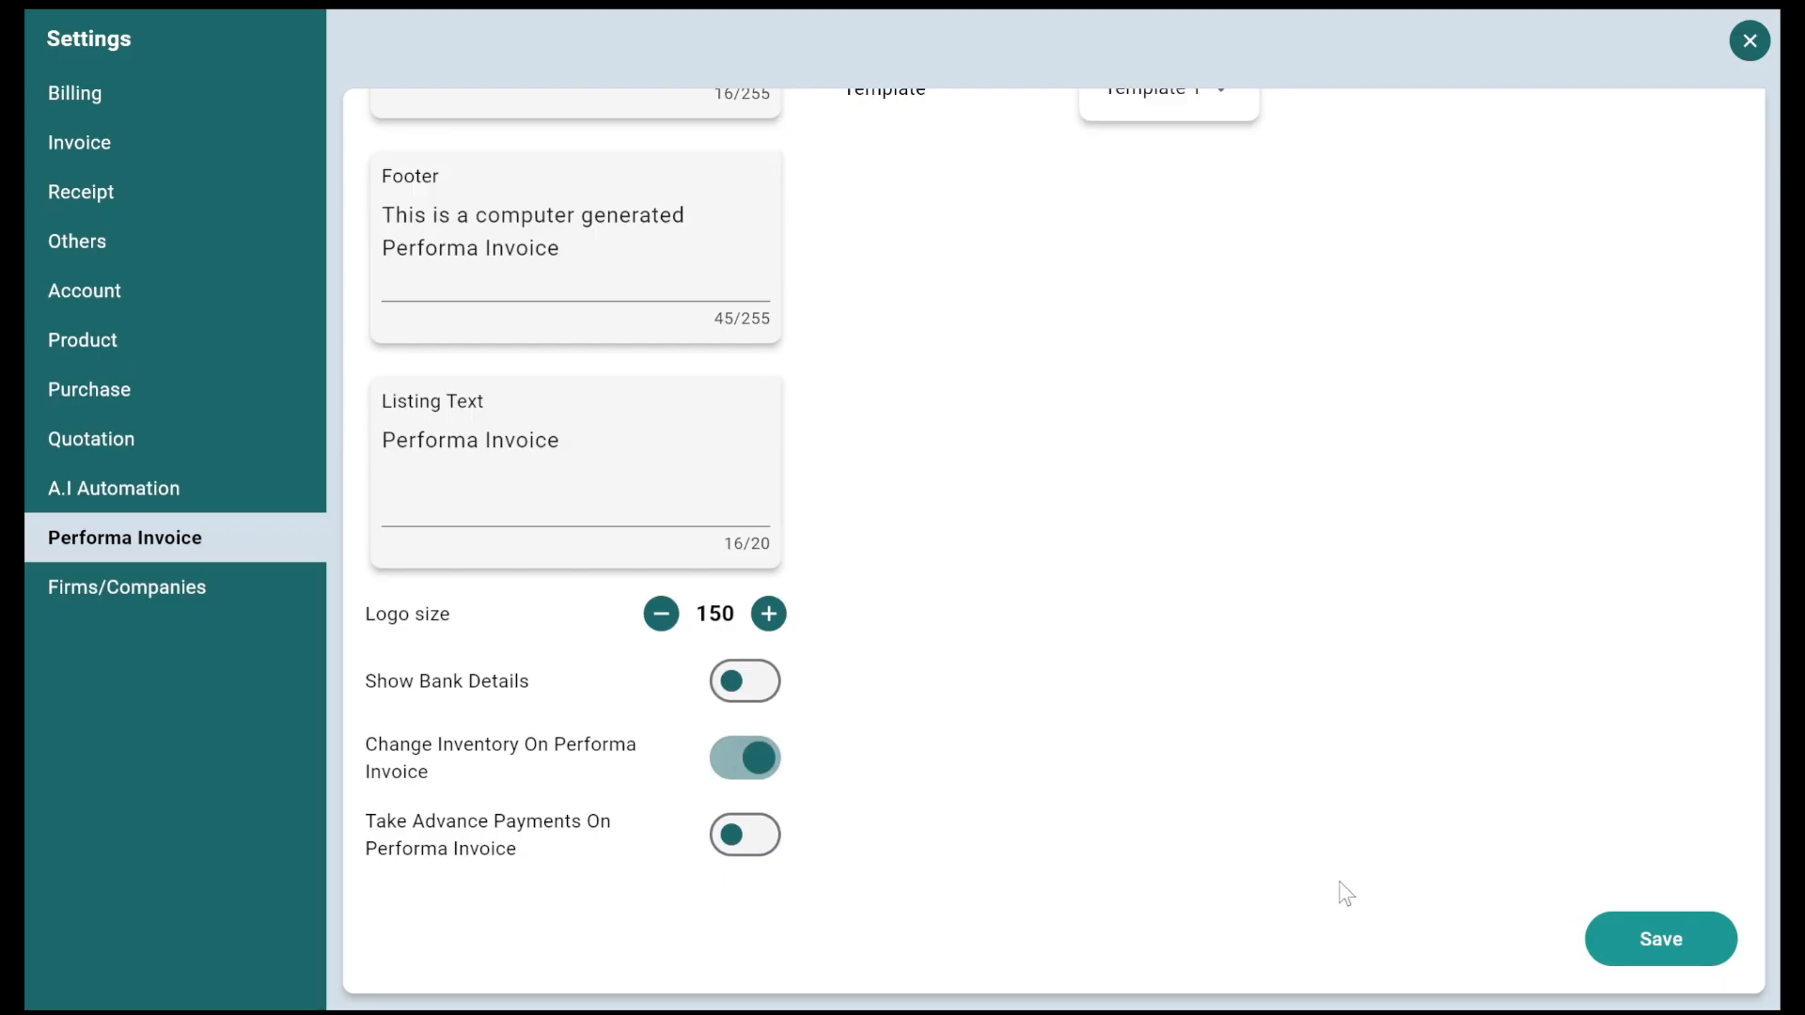
left_click(1685, 942)
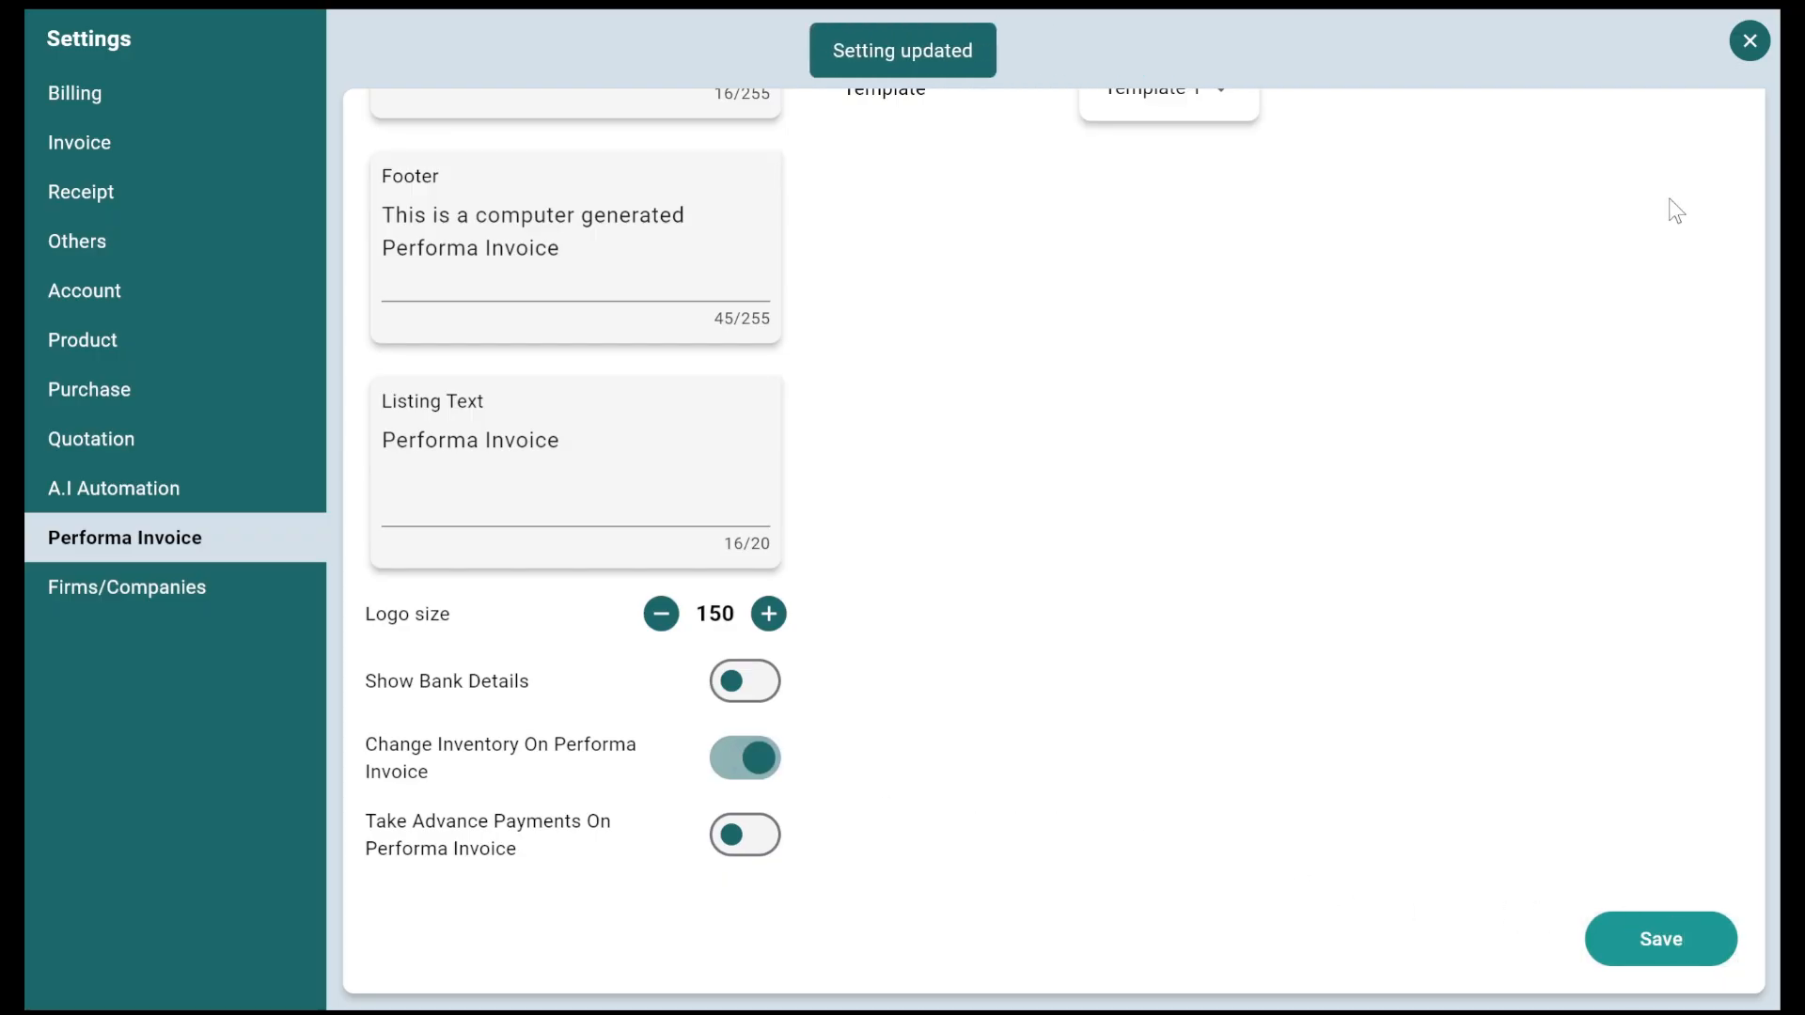
left_click(1749, 41)
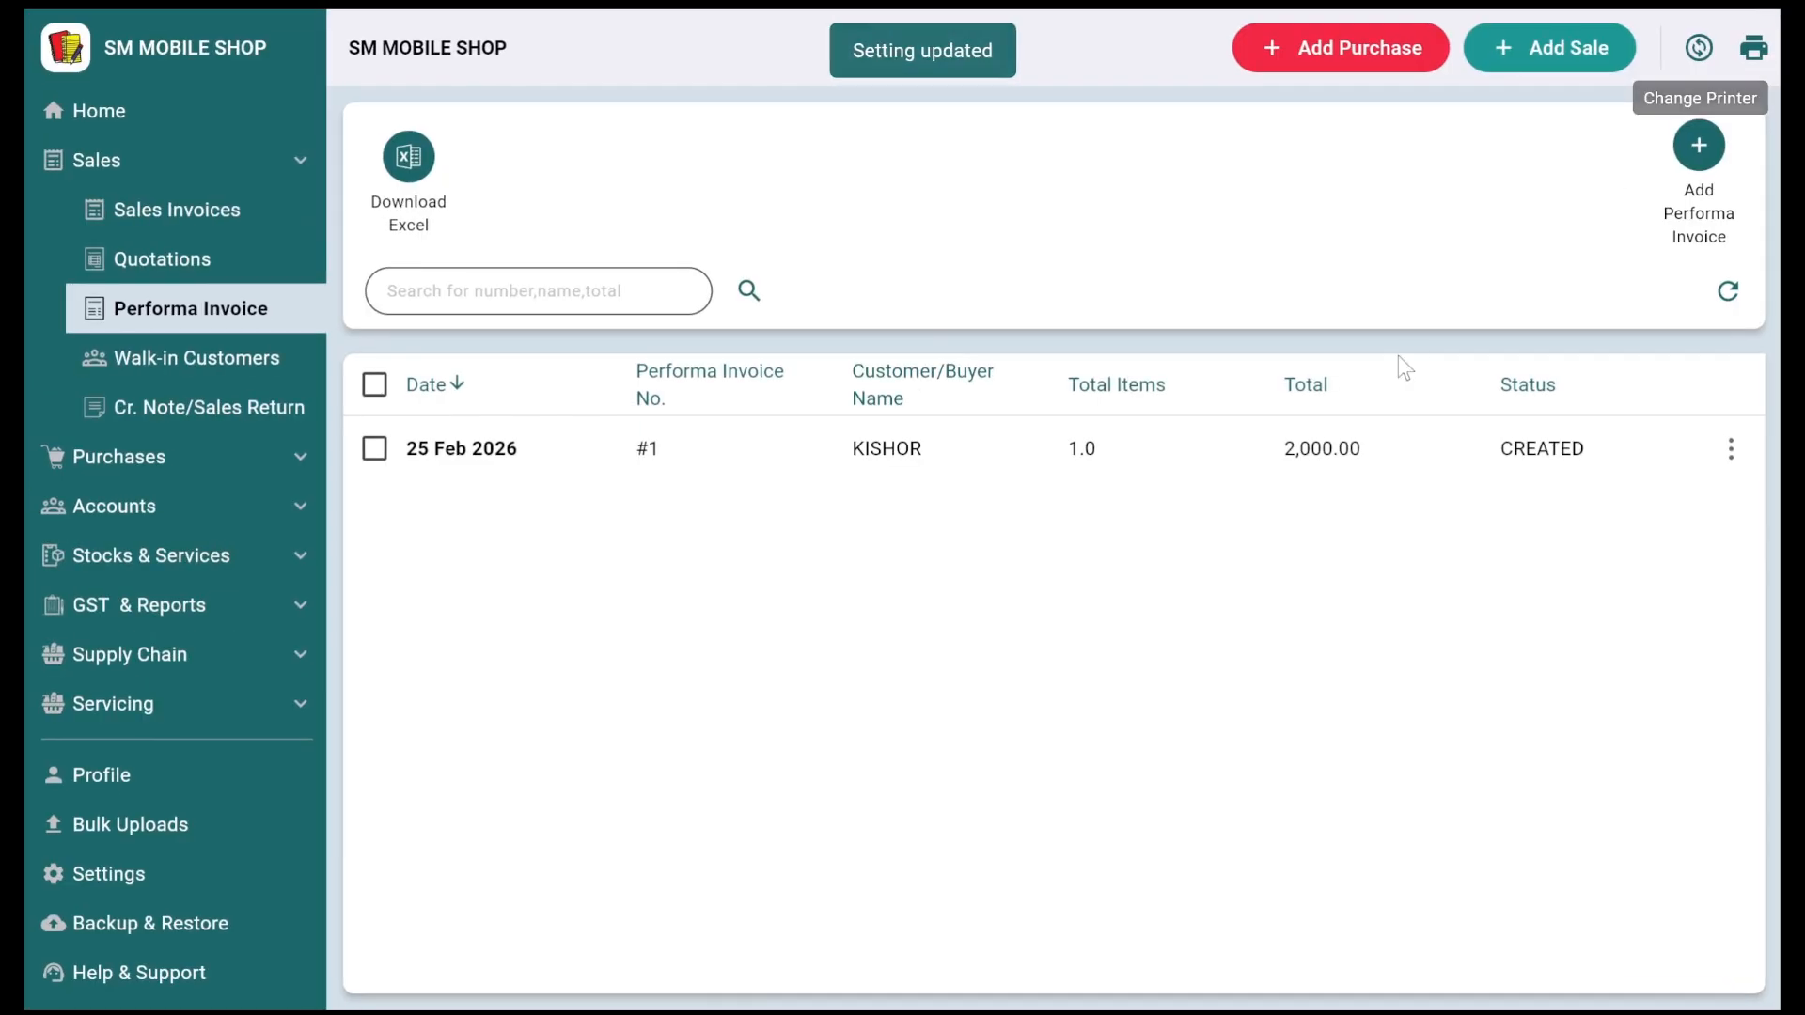
Step: Add DISPLAY as the second item of proforma invoice #1 and update it to 3,500.00
left_click(1732, 456)
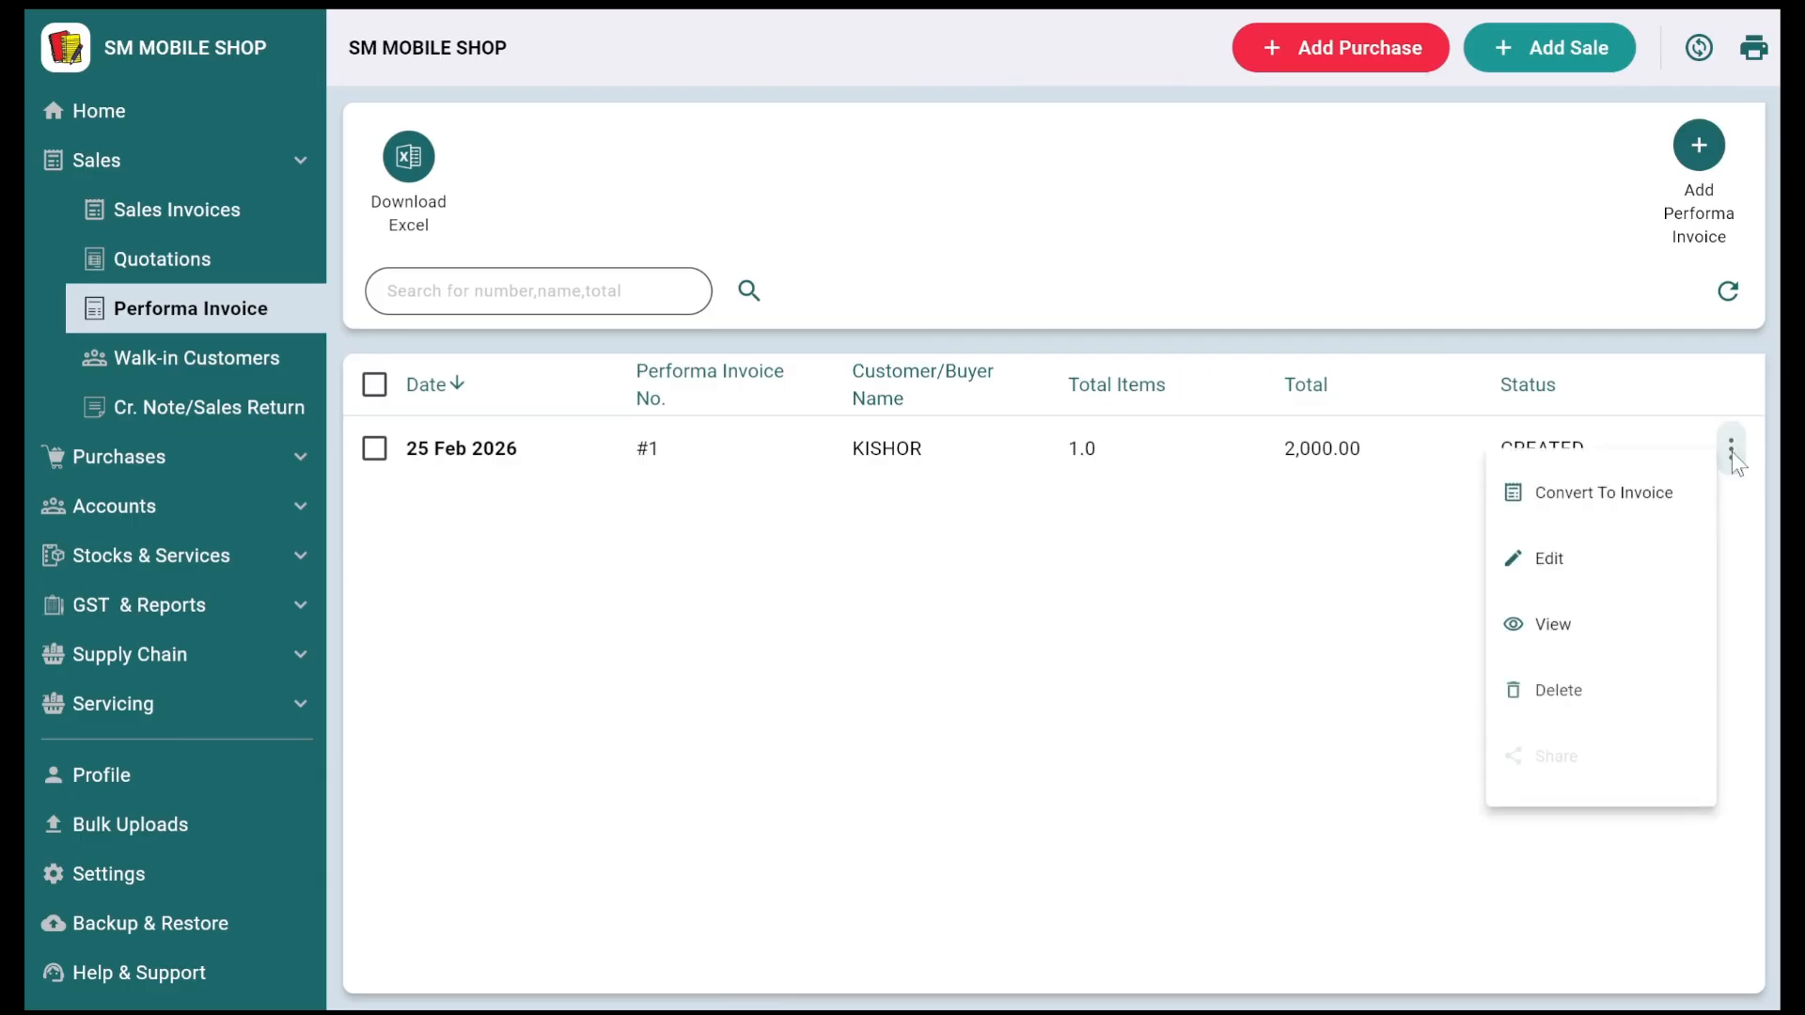
left_click(1595, 564)
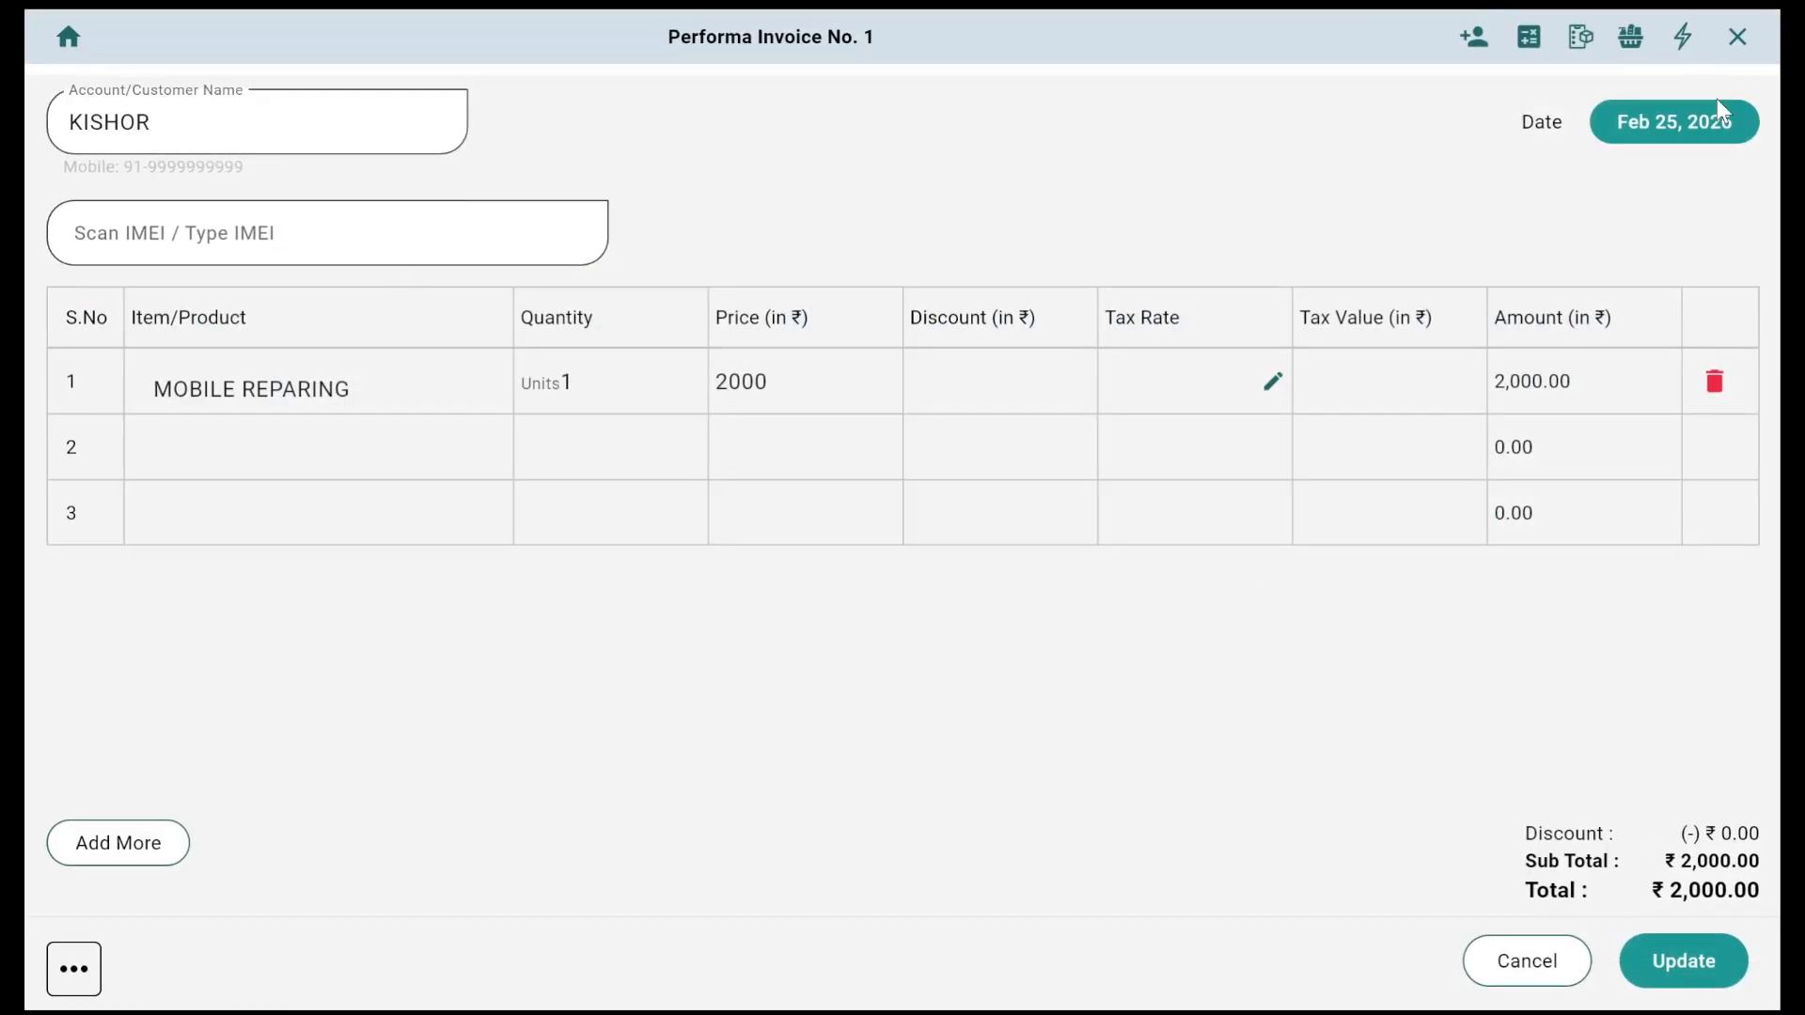
left_click(421, 426)
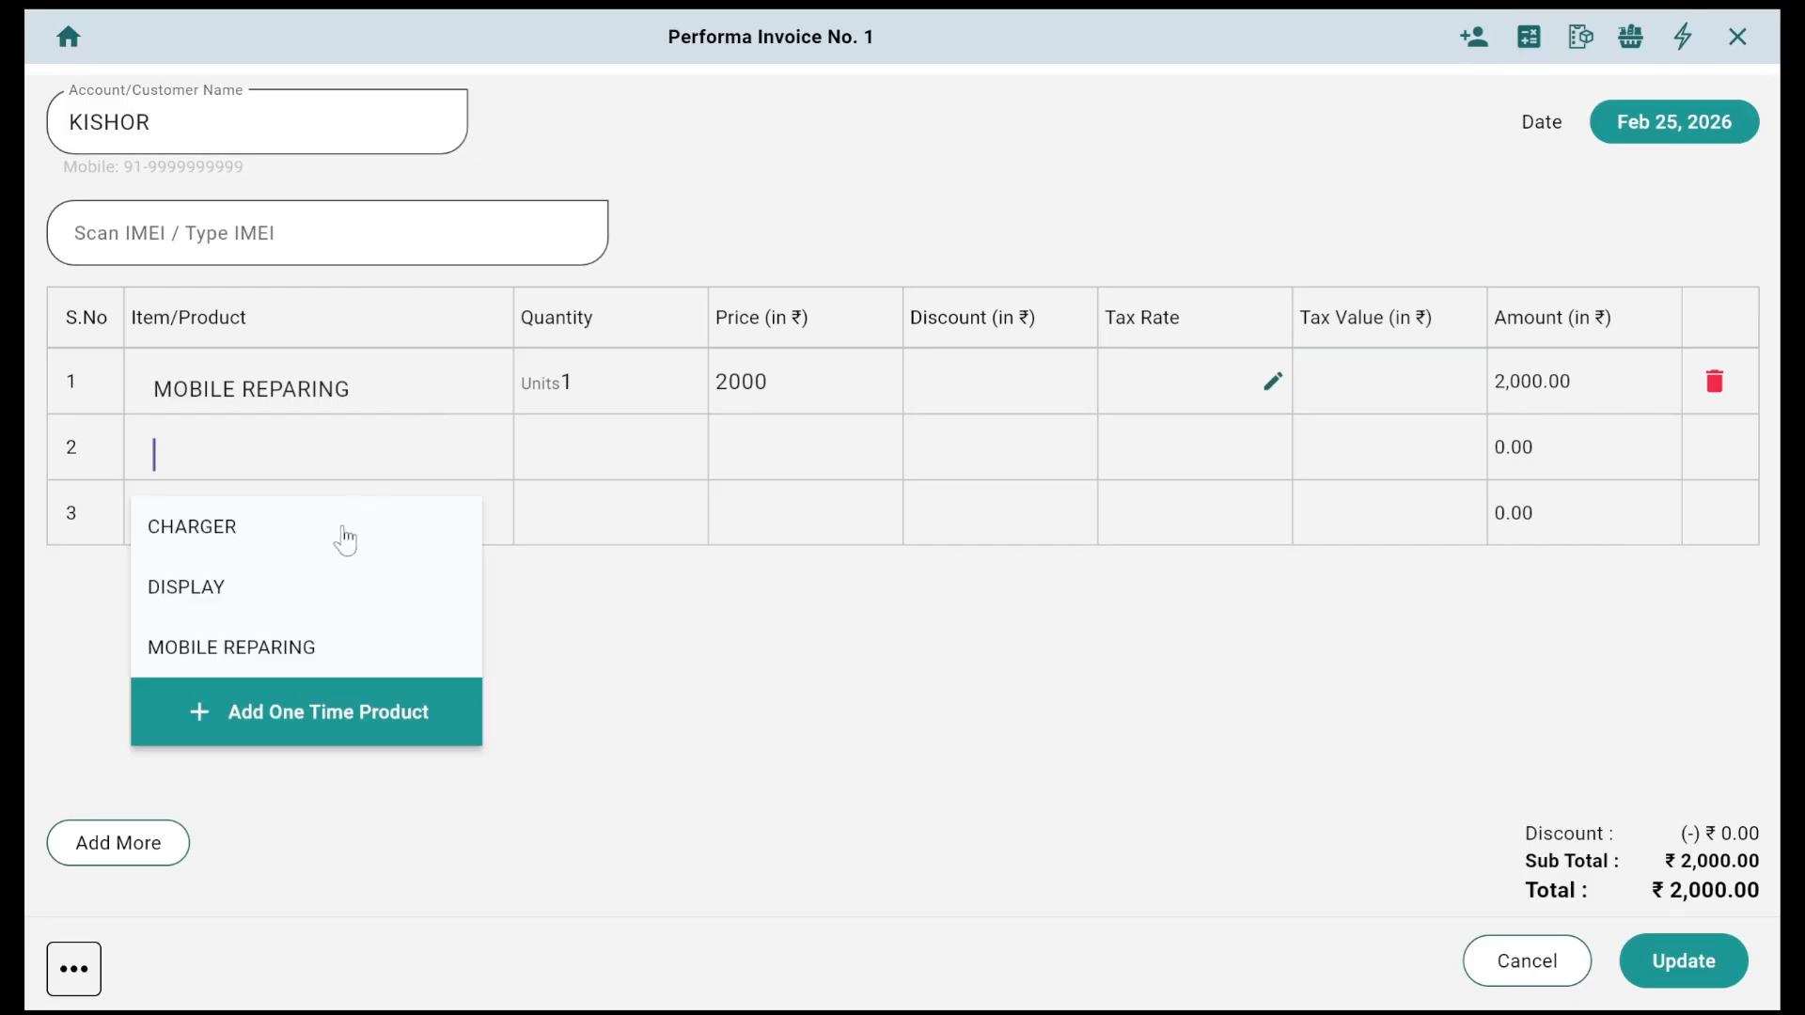
left_click(256, 594)
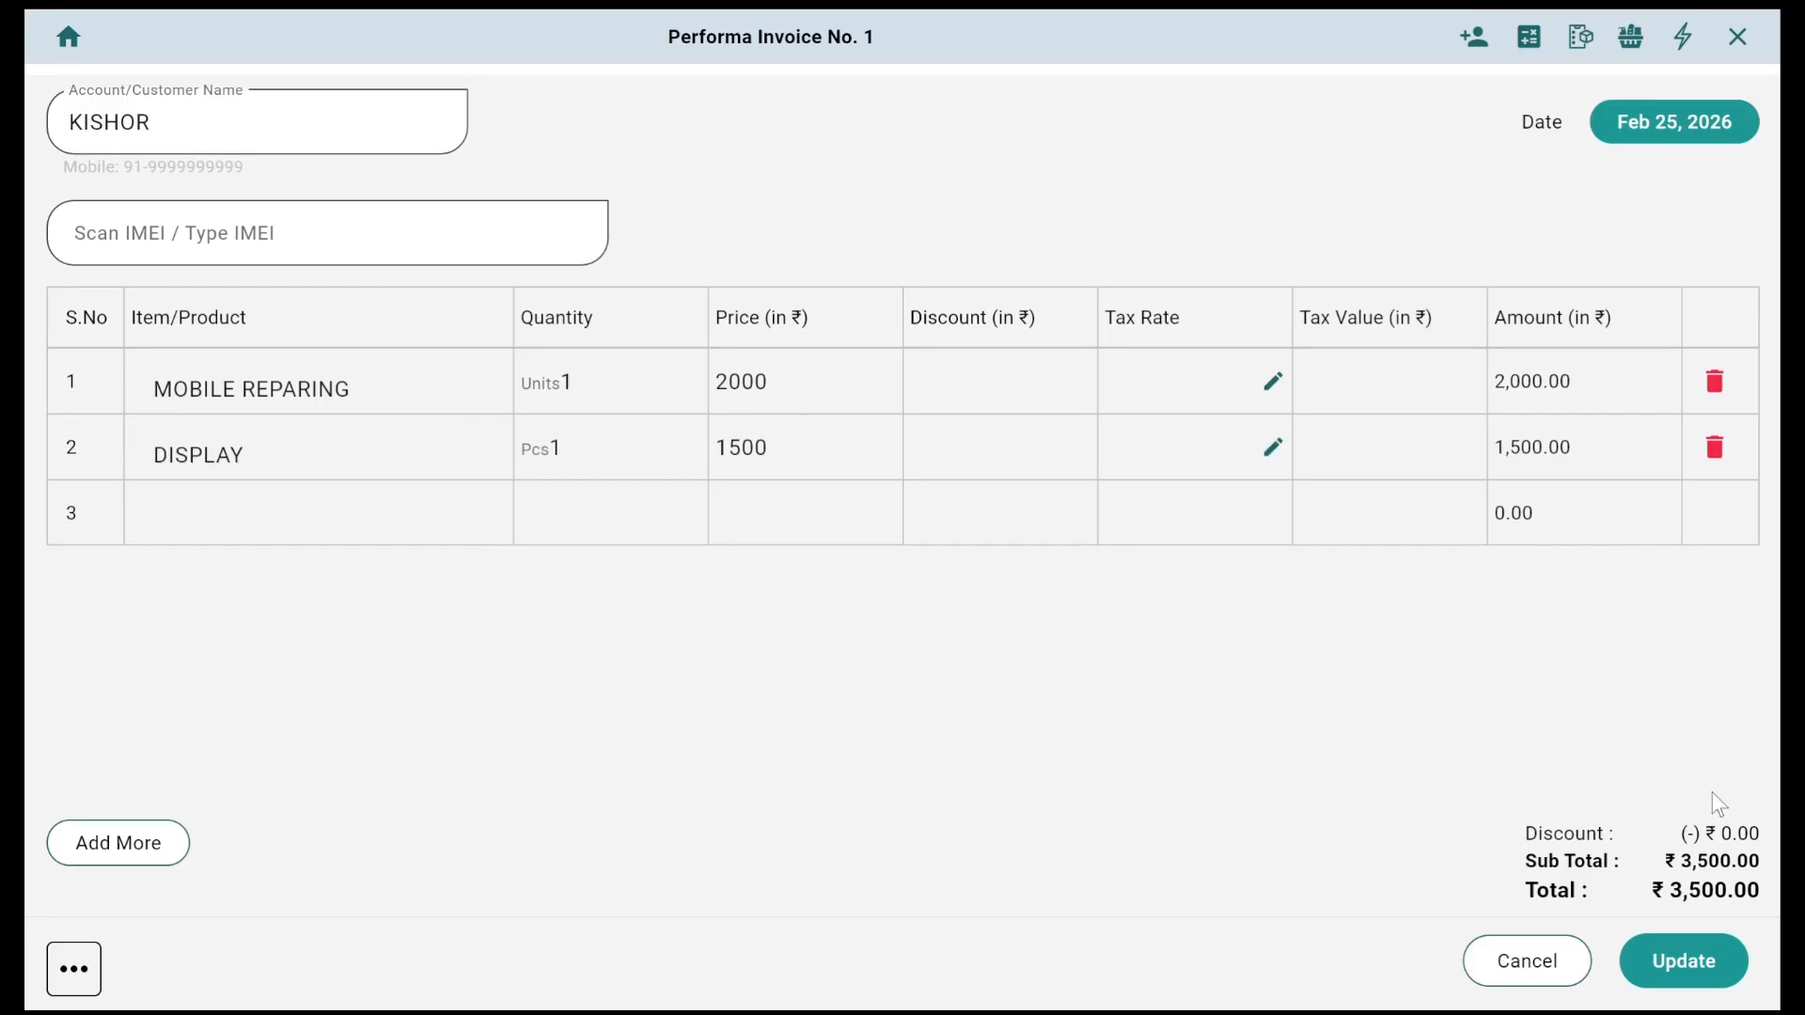
left_click(1665, 966)
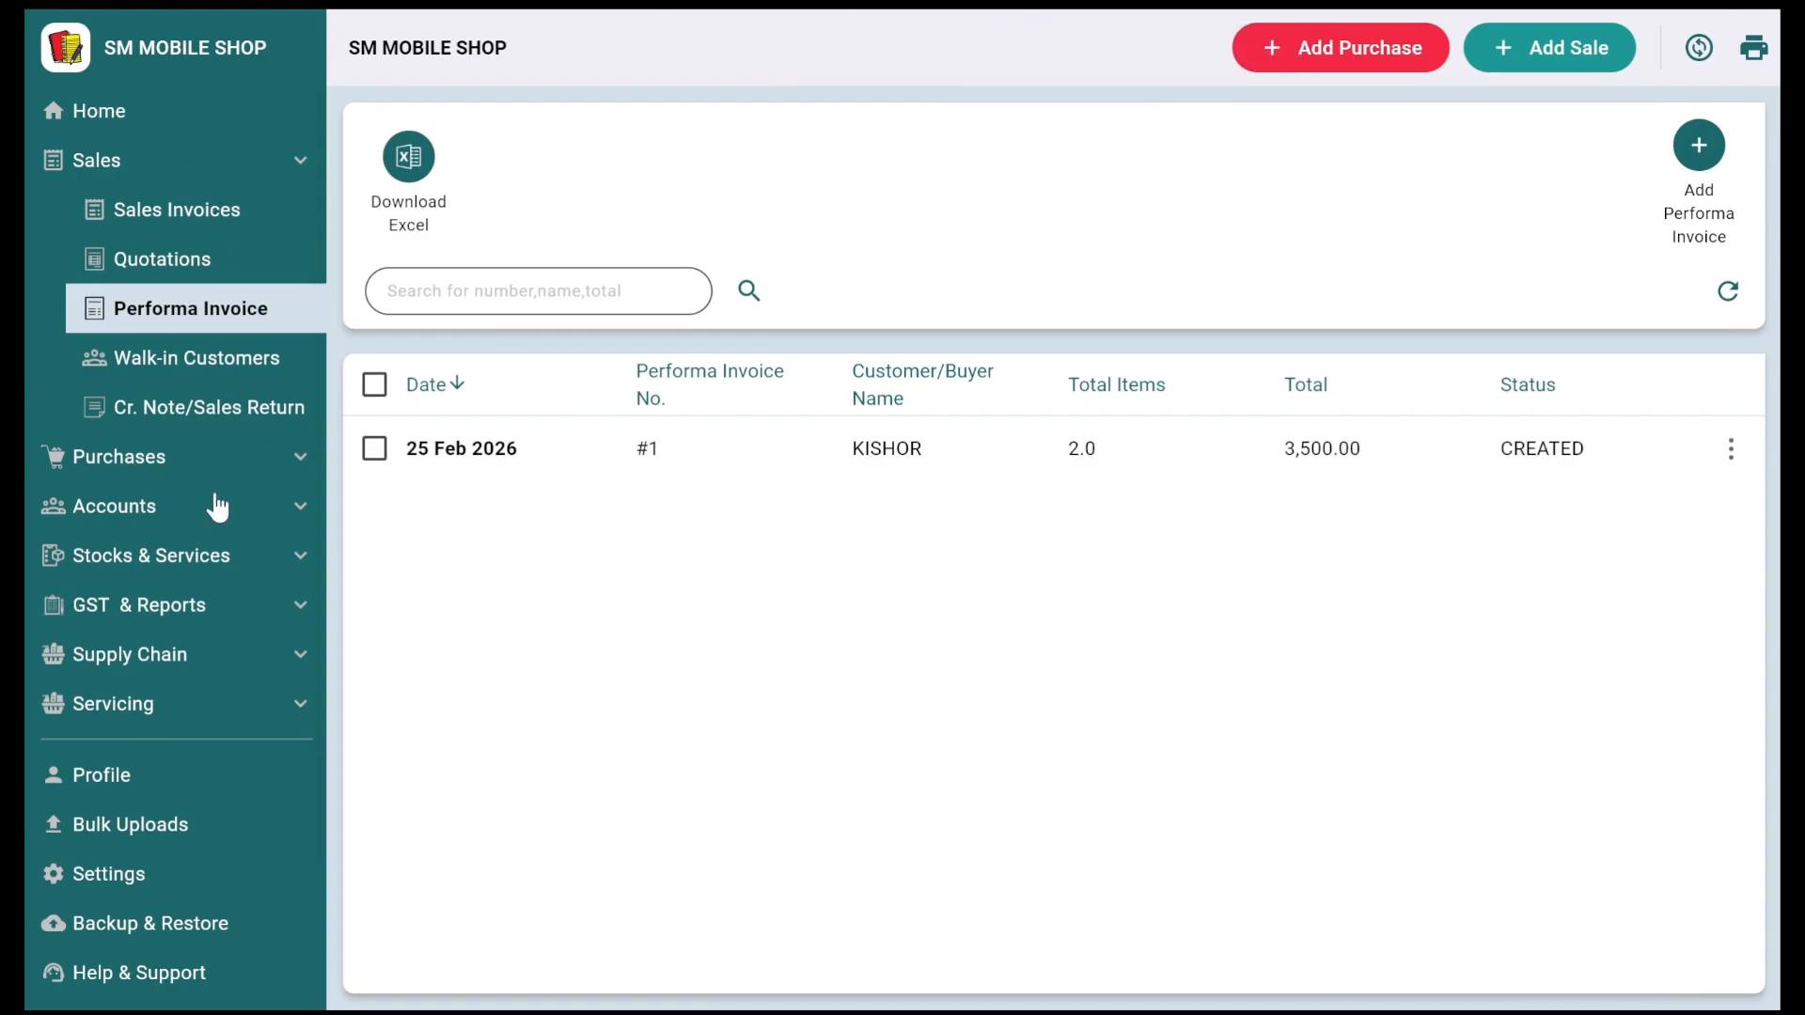
Step: Check DISPLAY's stock movement, now at -1, then go back to Sales Invoices
left_click(222, 555)
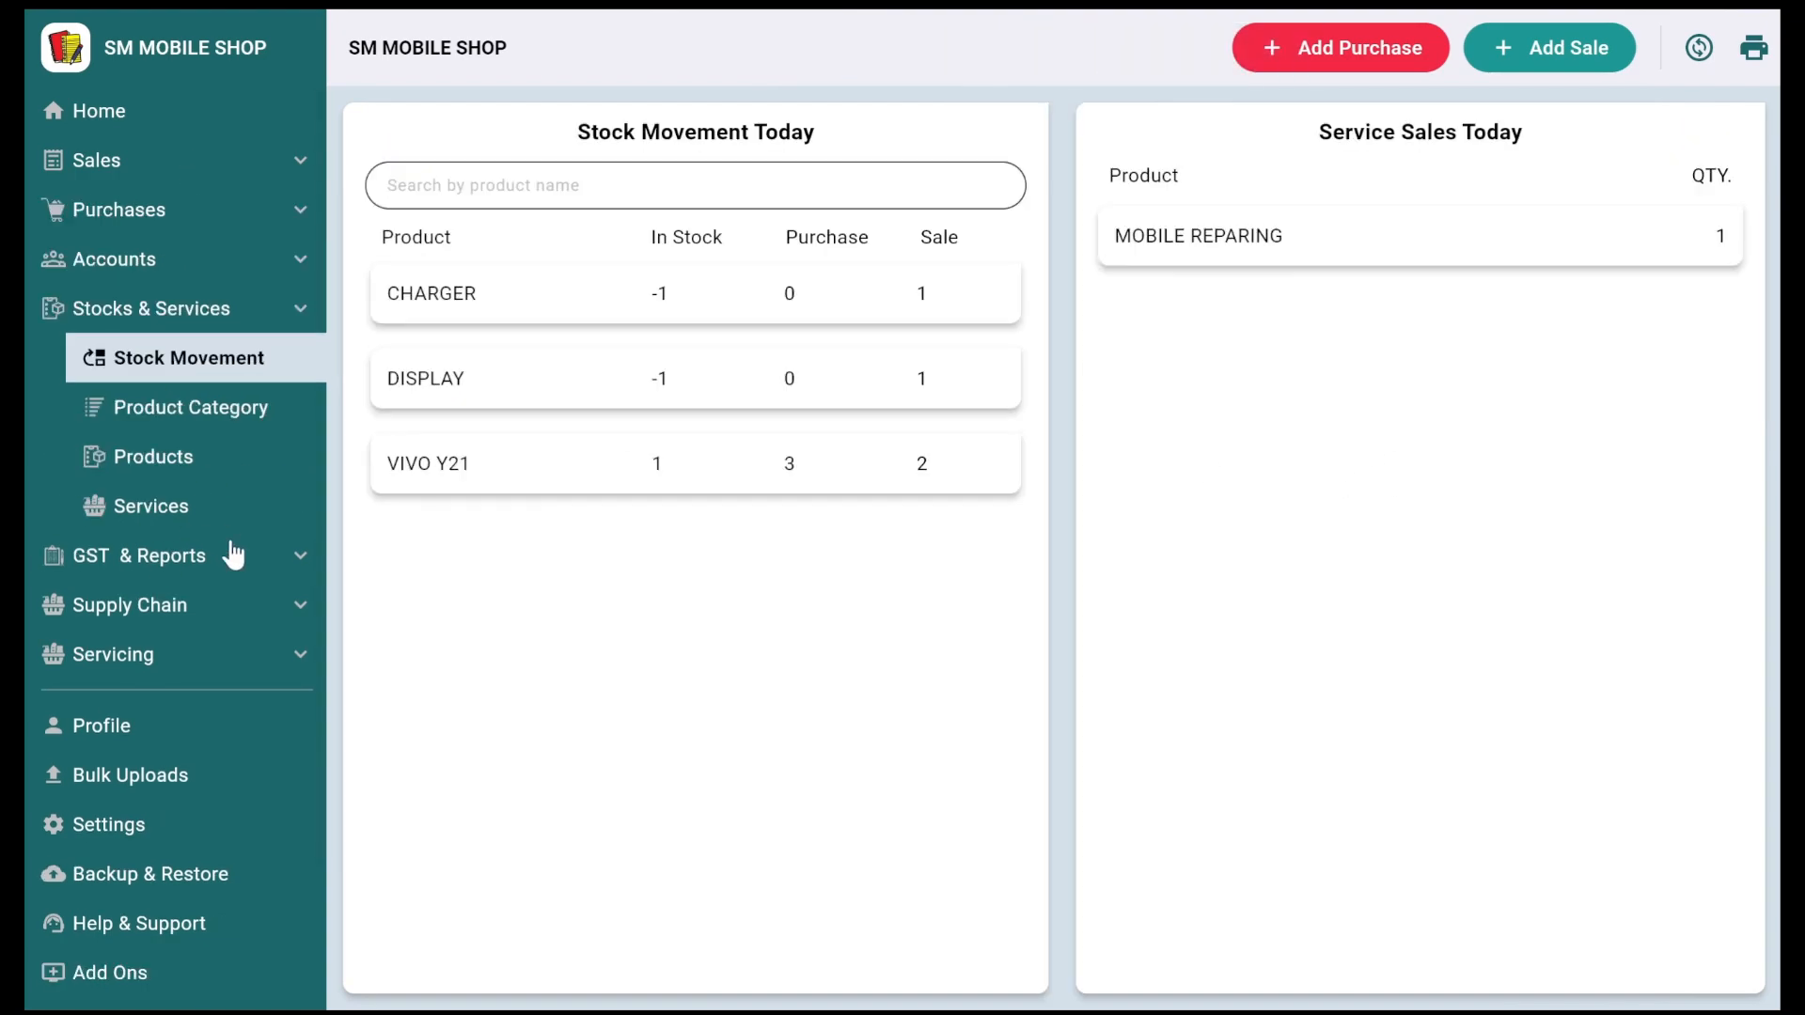
left_click(644, 381)
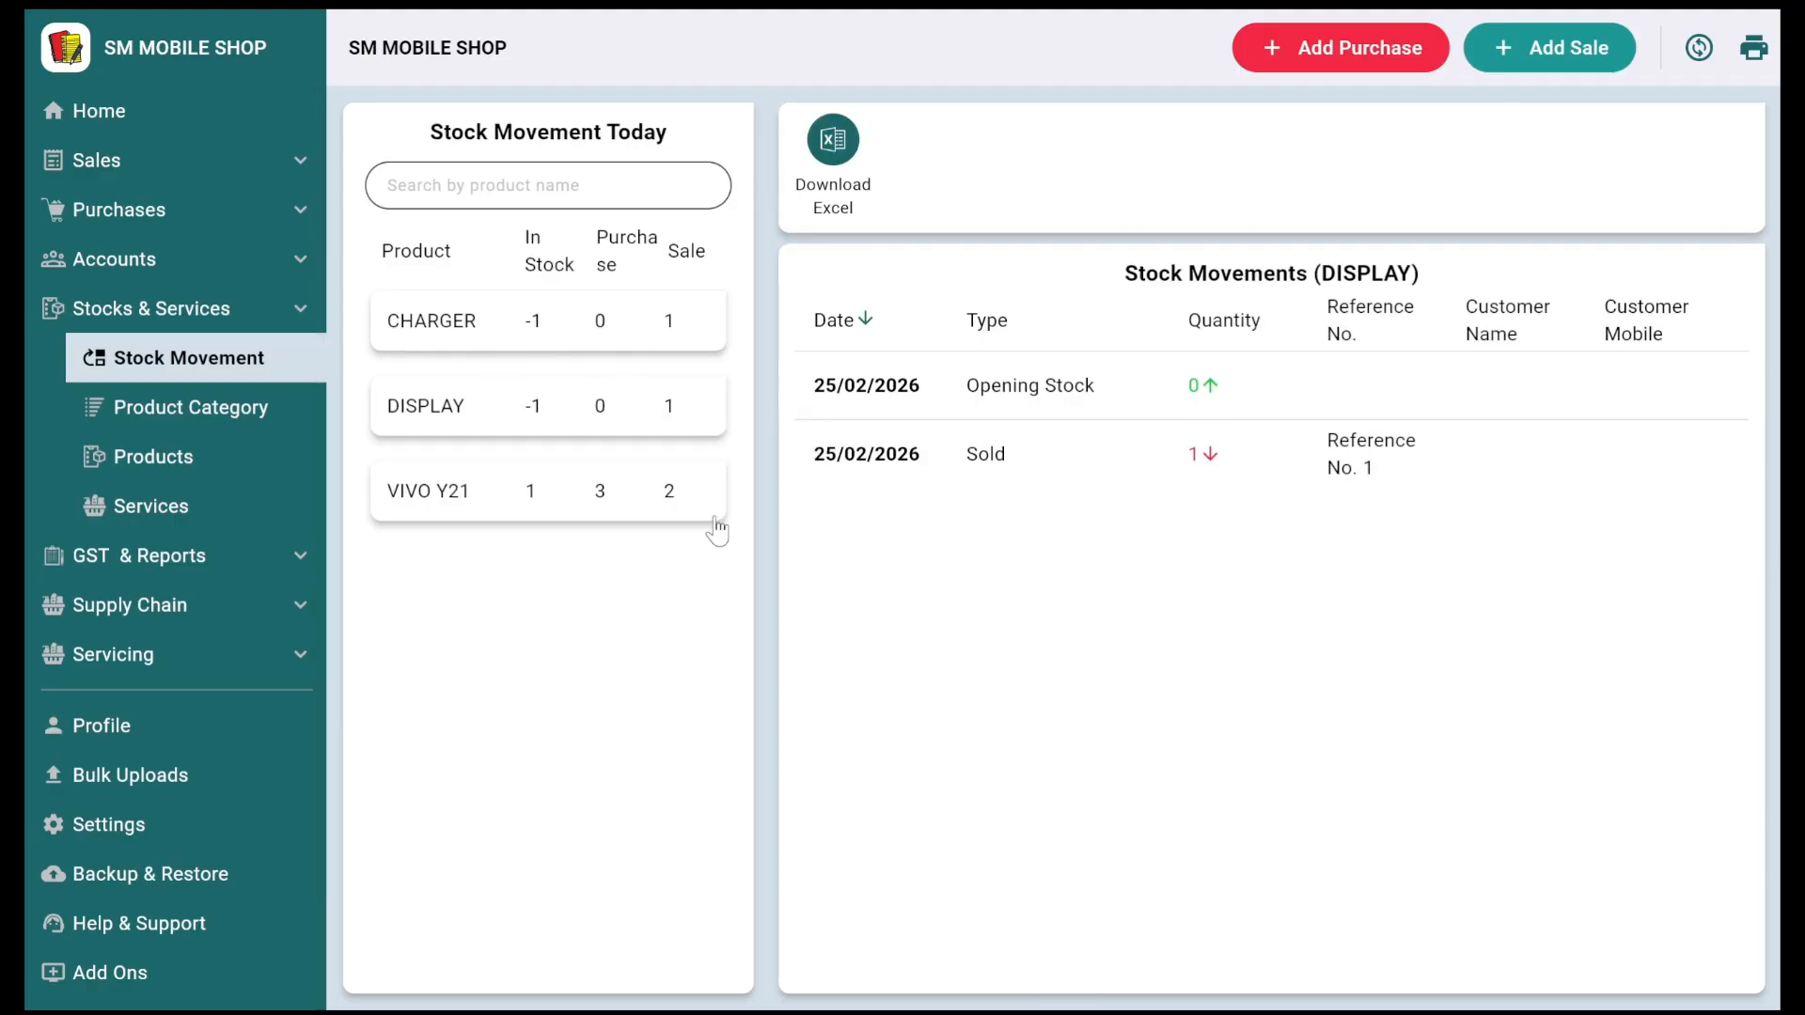
left_click(131, 123)
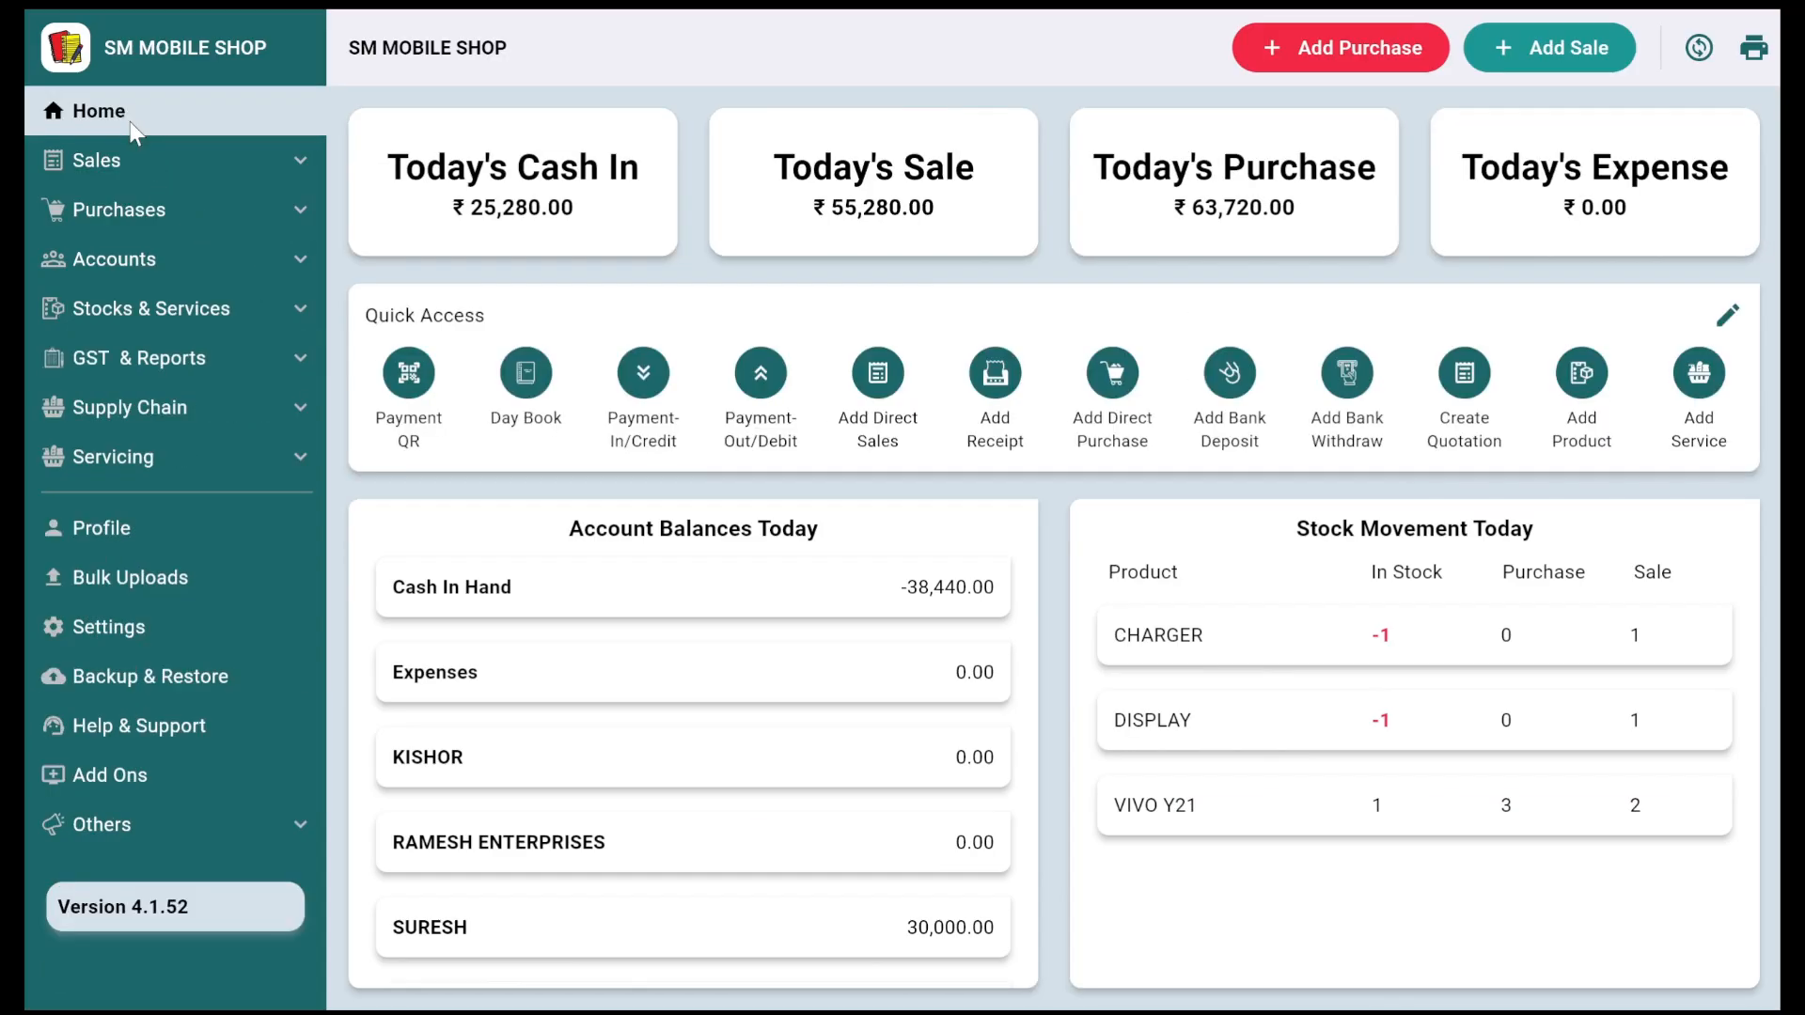
left_click(129, 166)
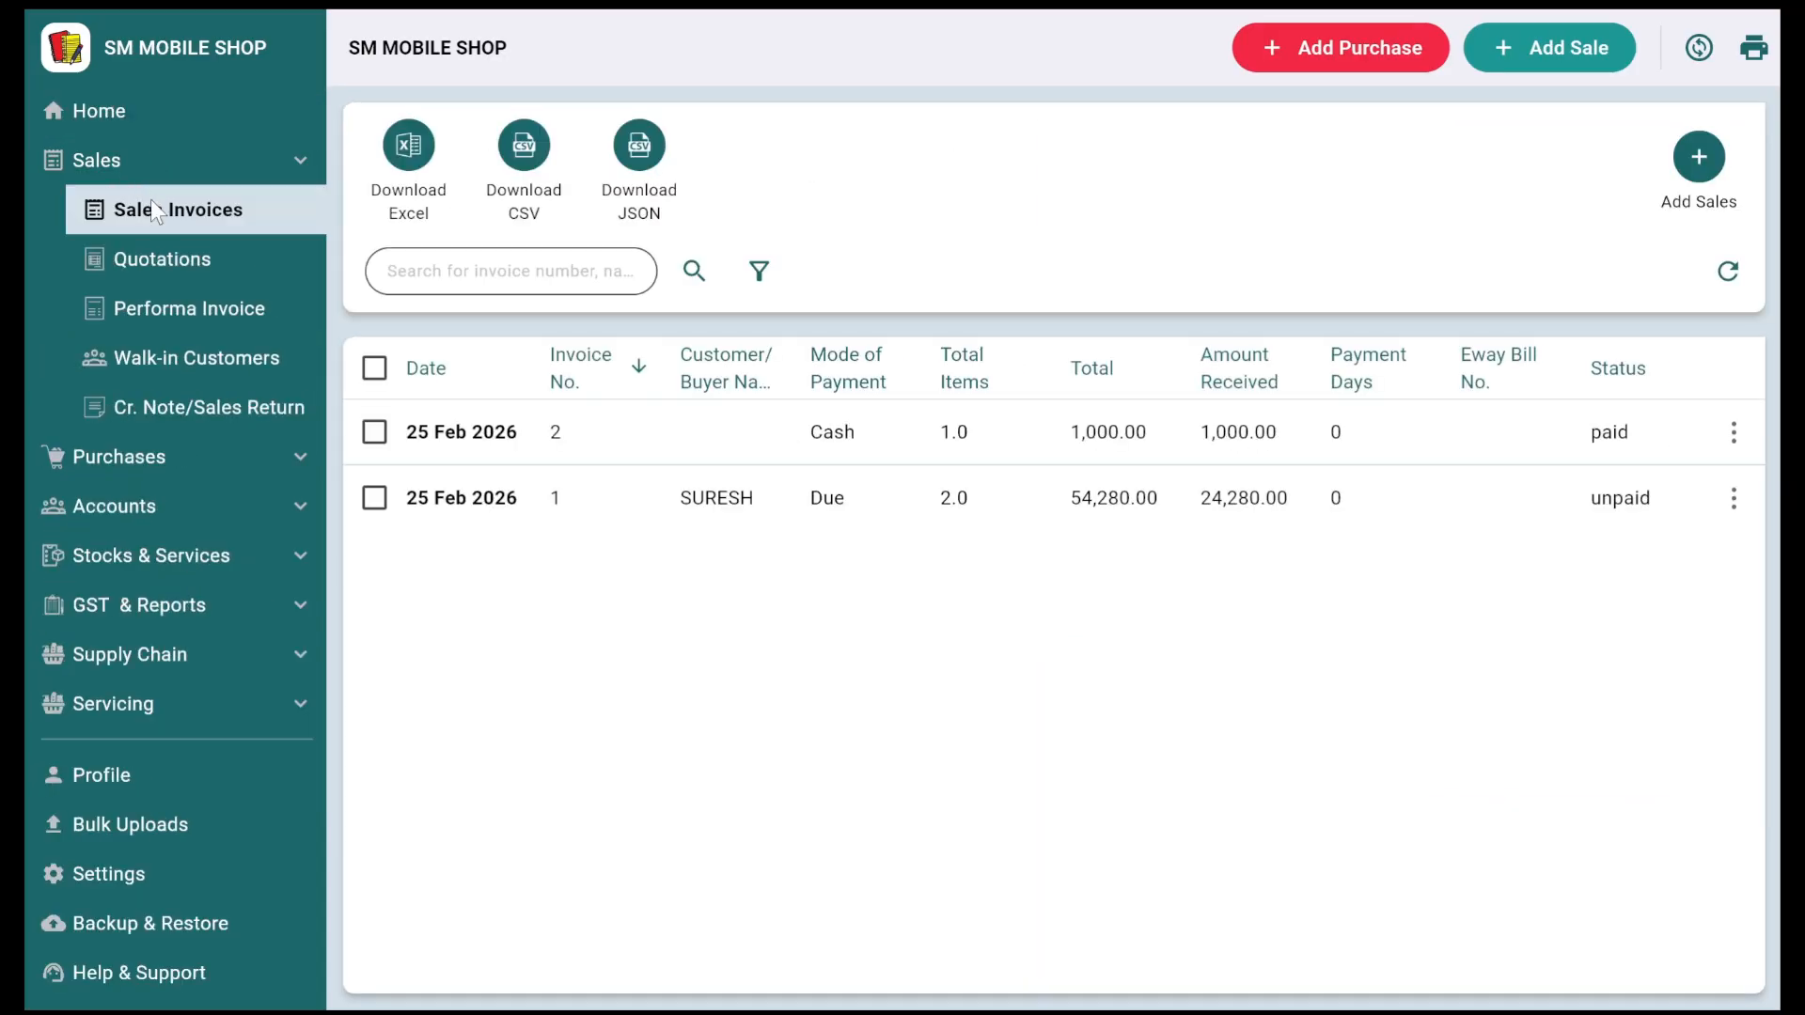
Step: Edit proforma invoice #1 and create a CHARGING JACK product priced 100
left_click(241, 308)
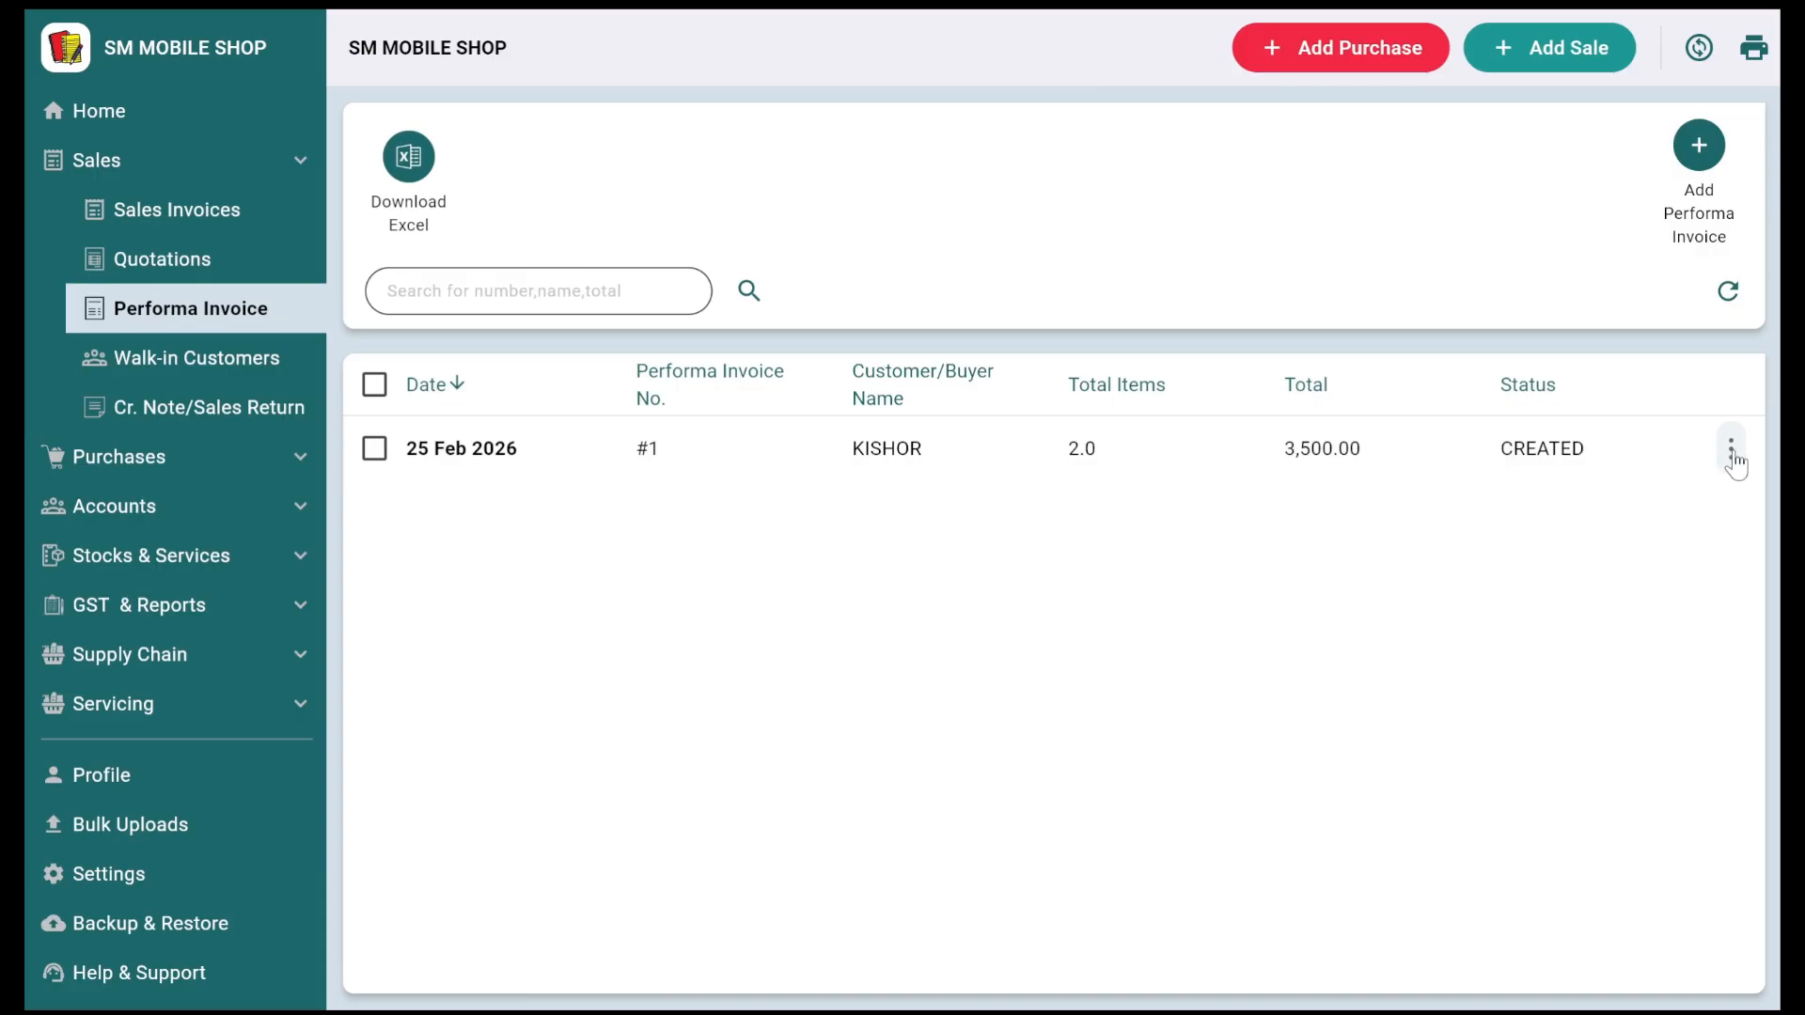
left_click(1730, 449)
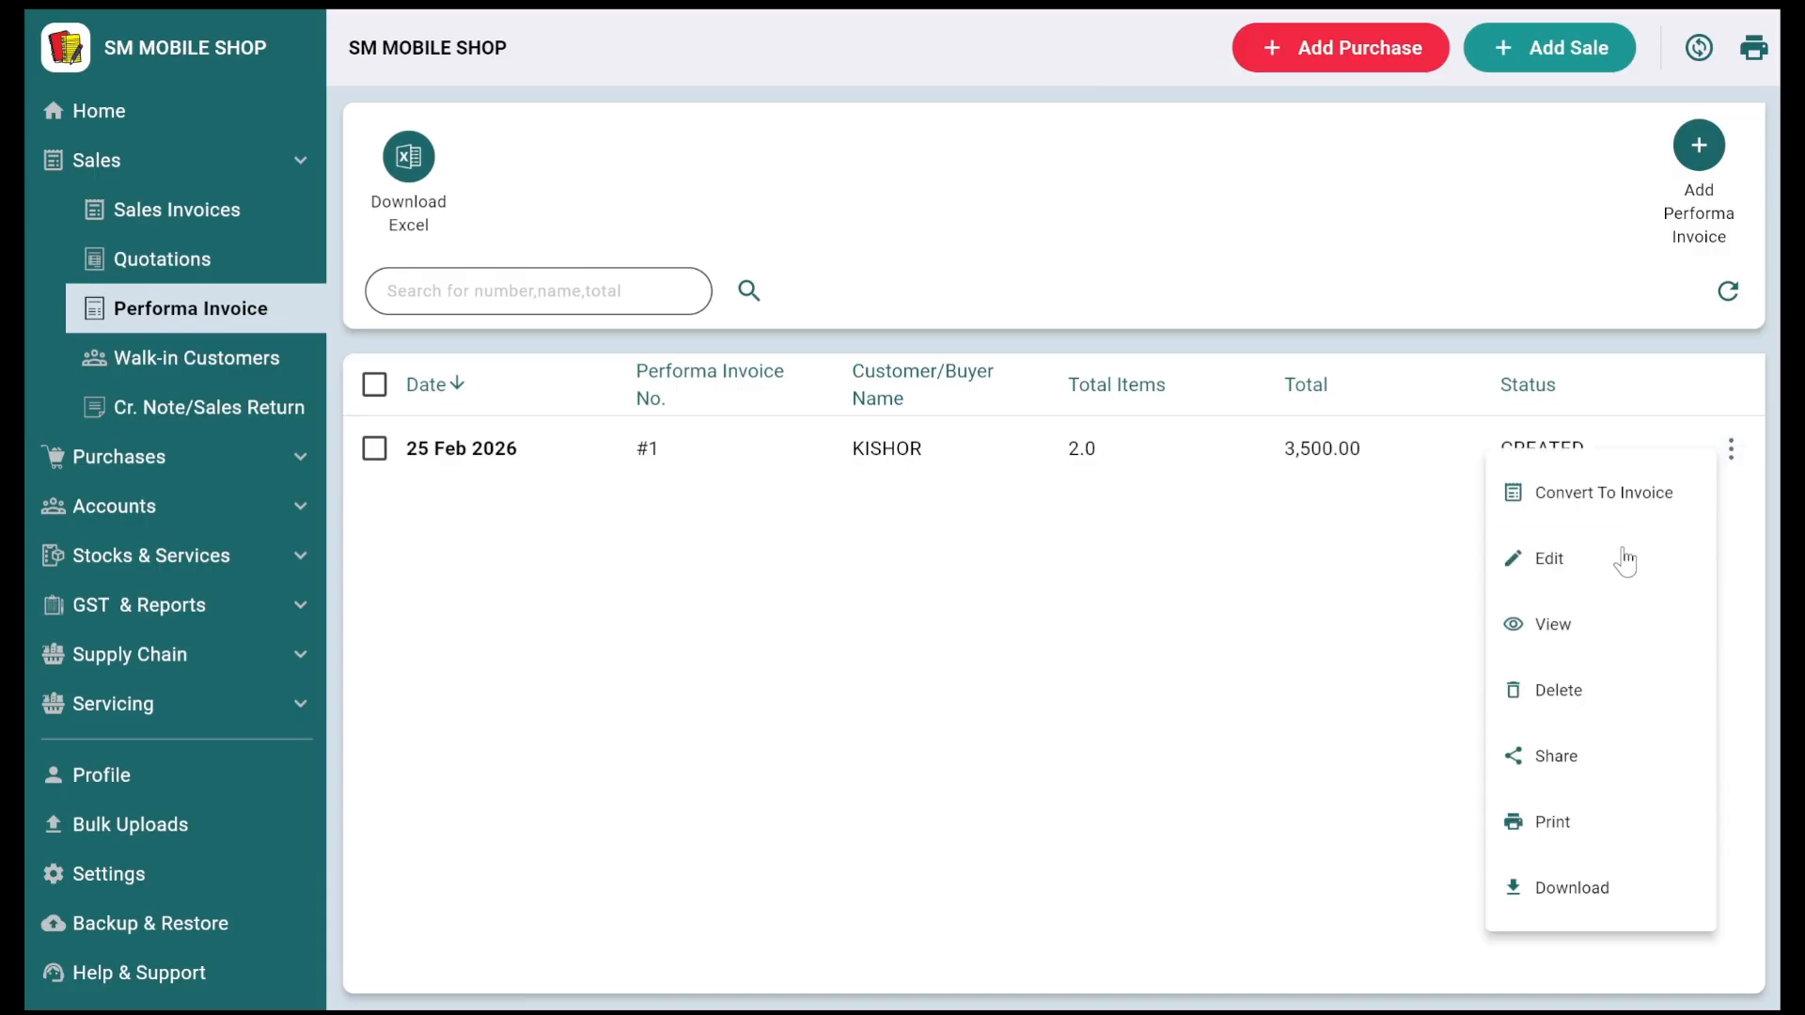
left_click(1624, 561)
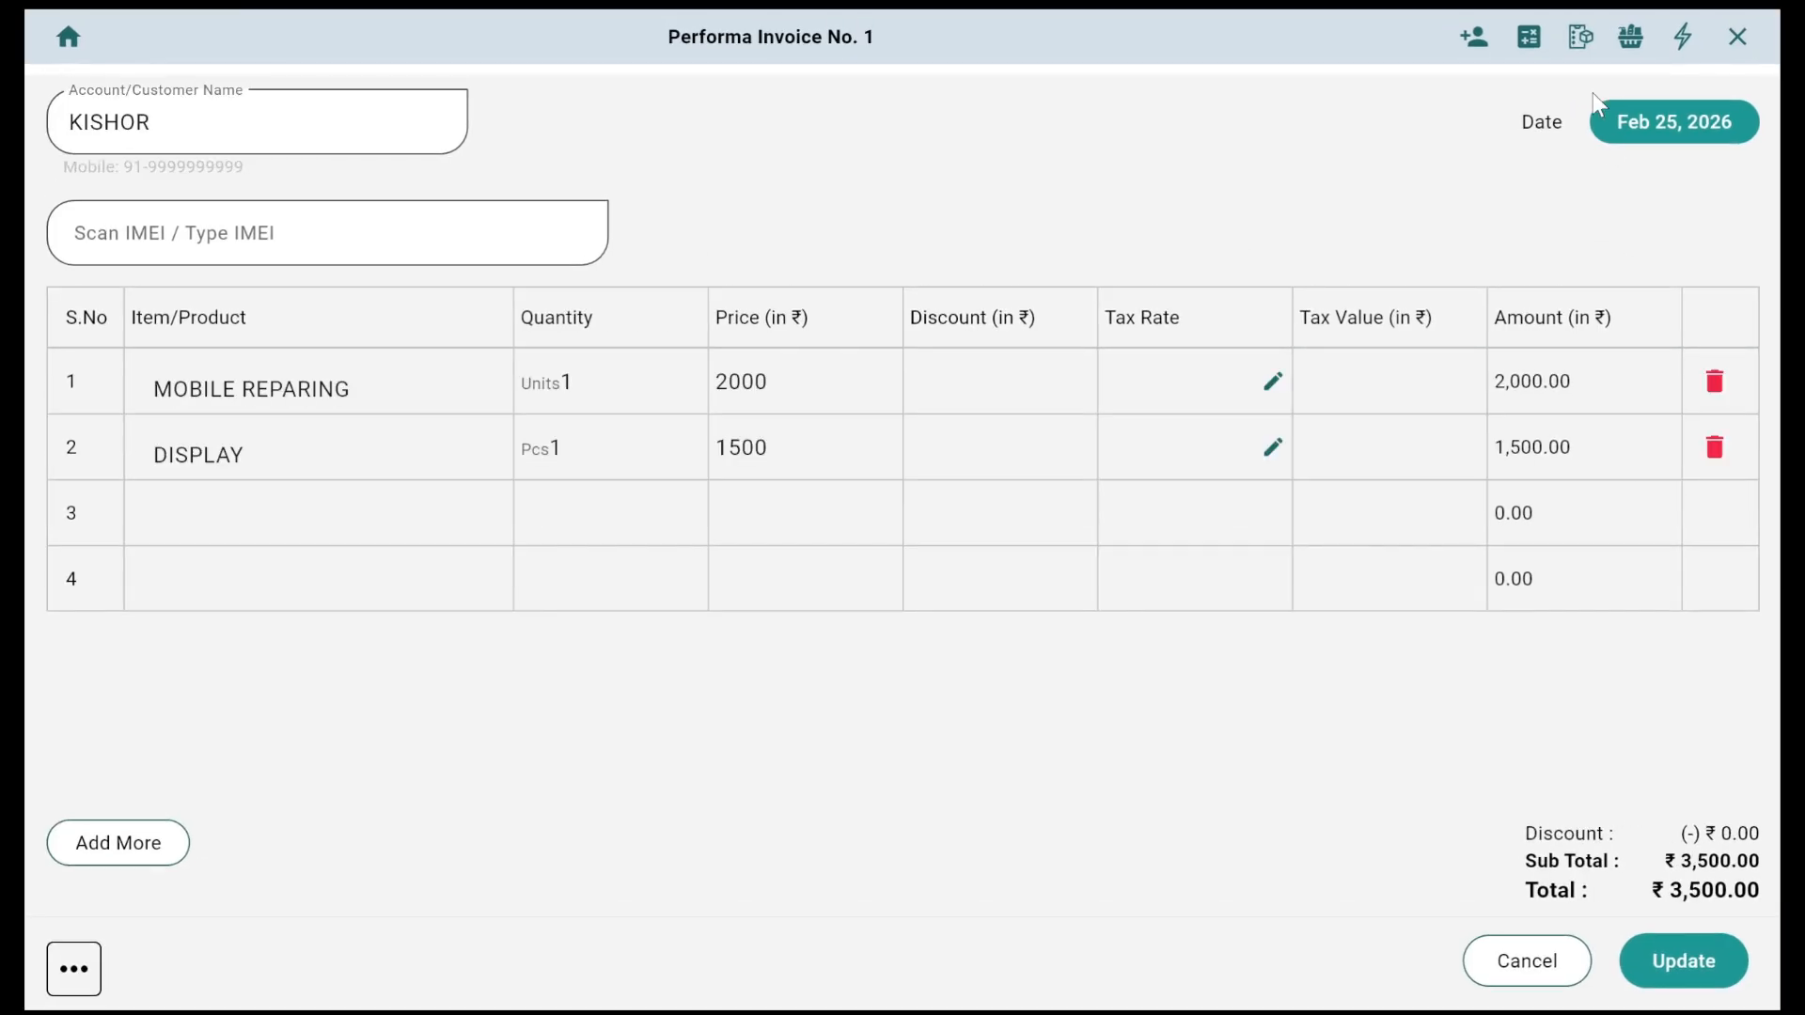
left_click(1581, 37)
left_click(391, 222)
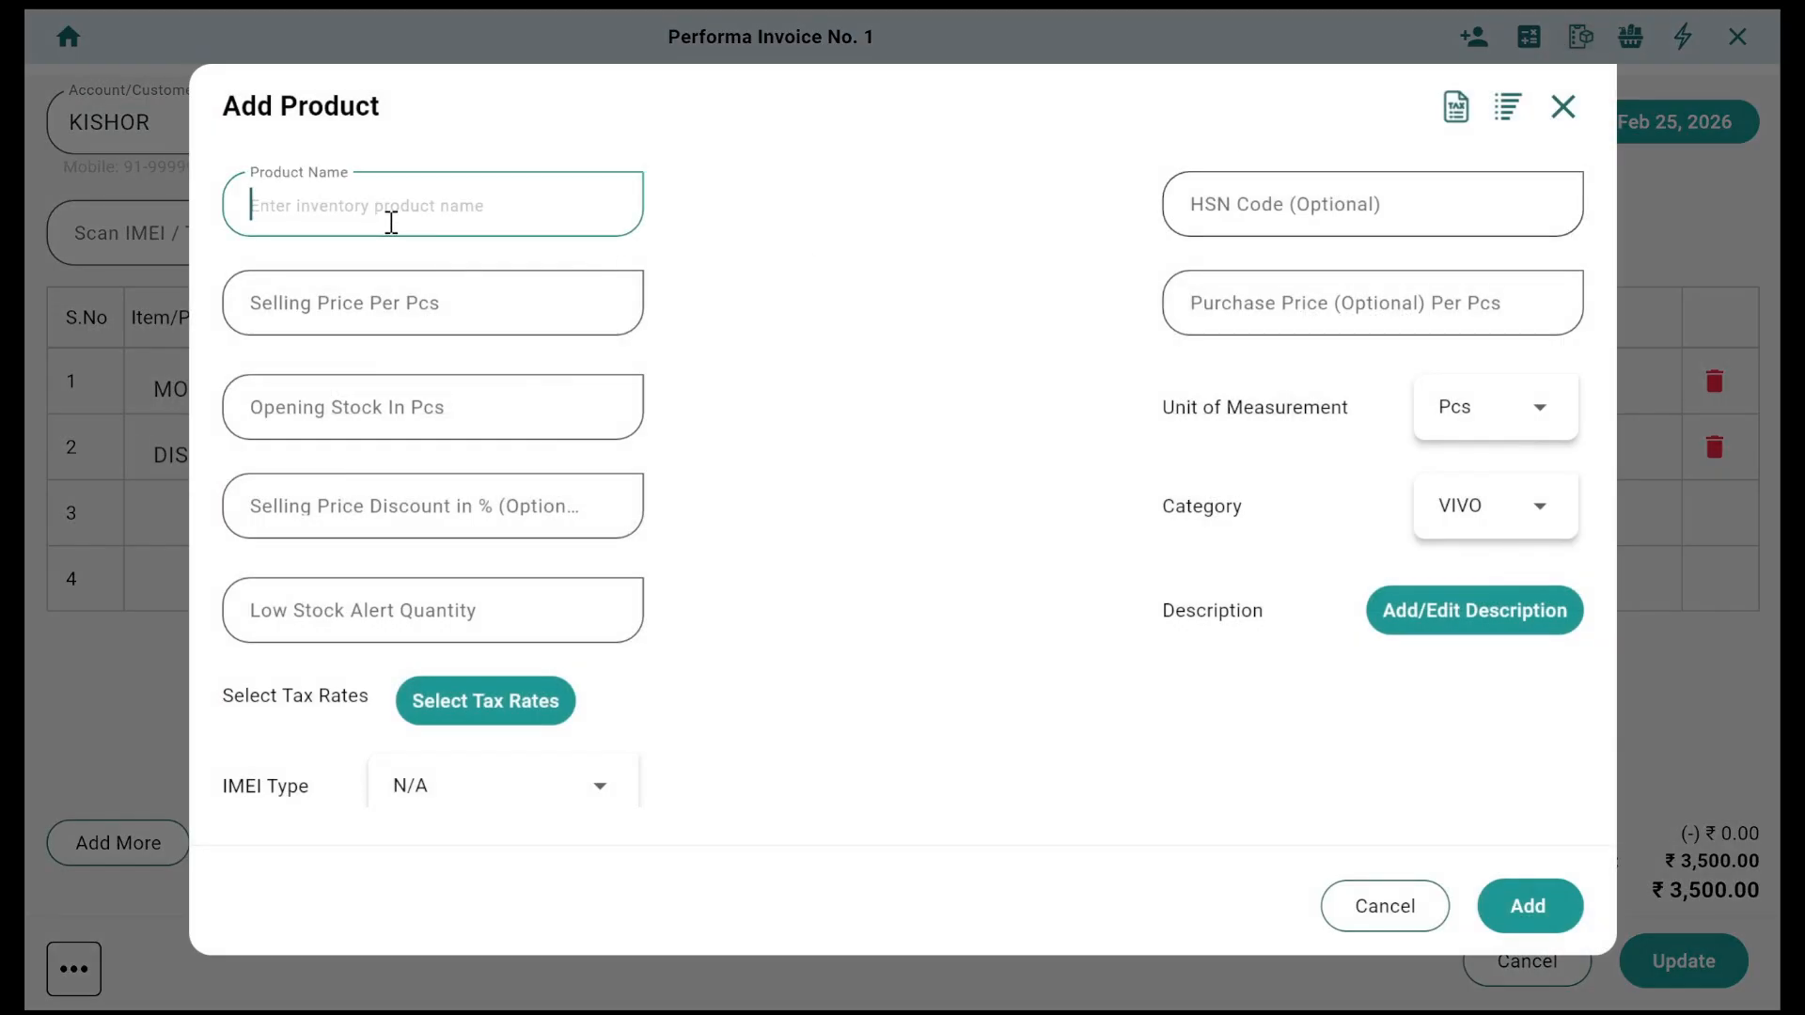
type("CHARGING ")
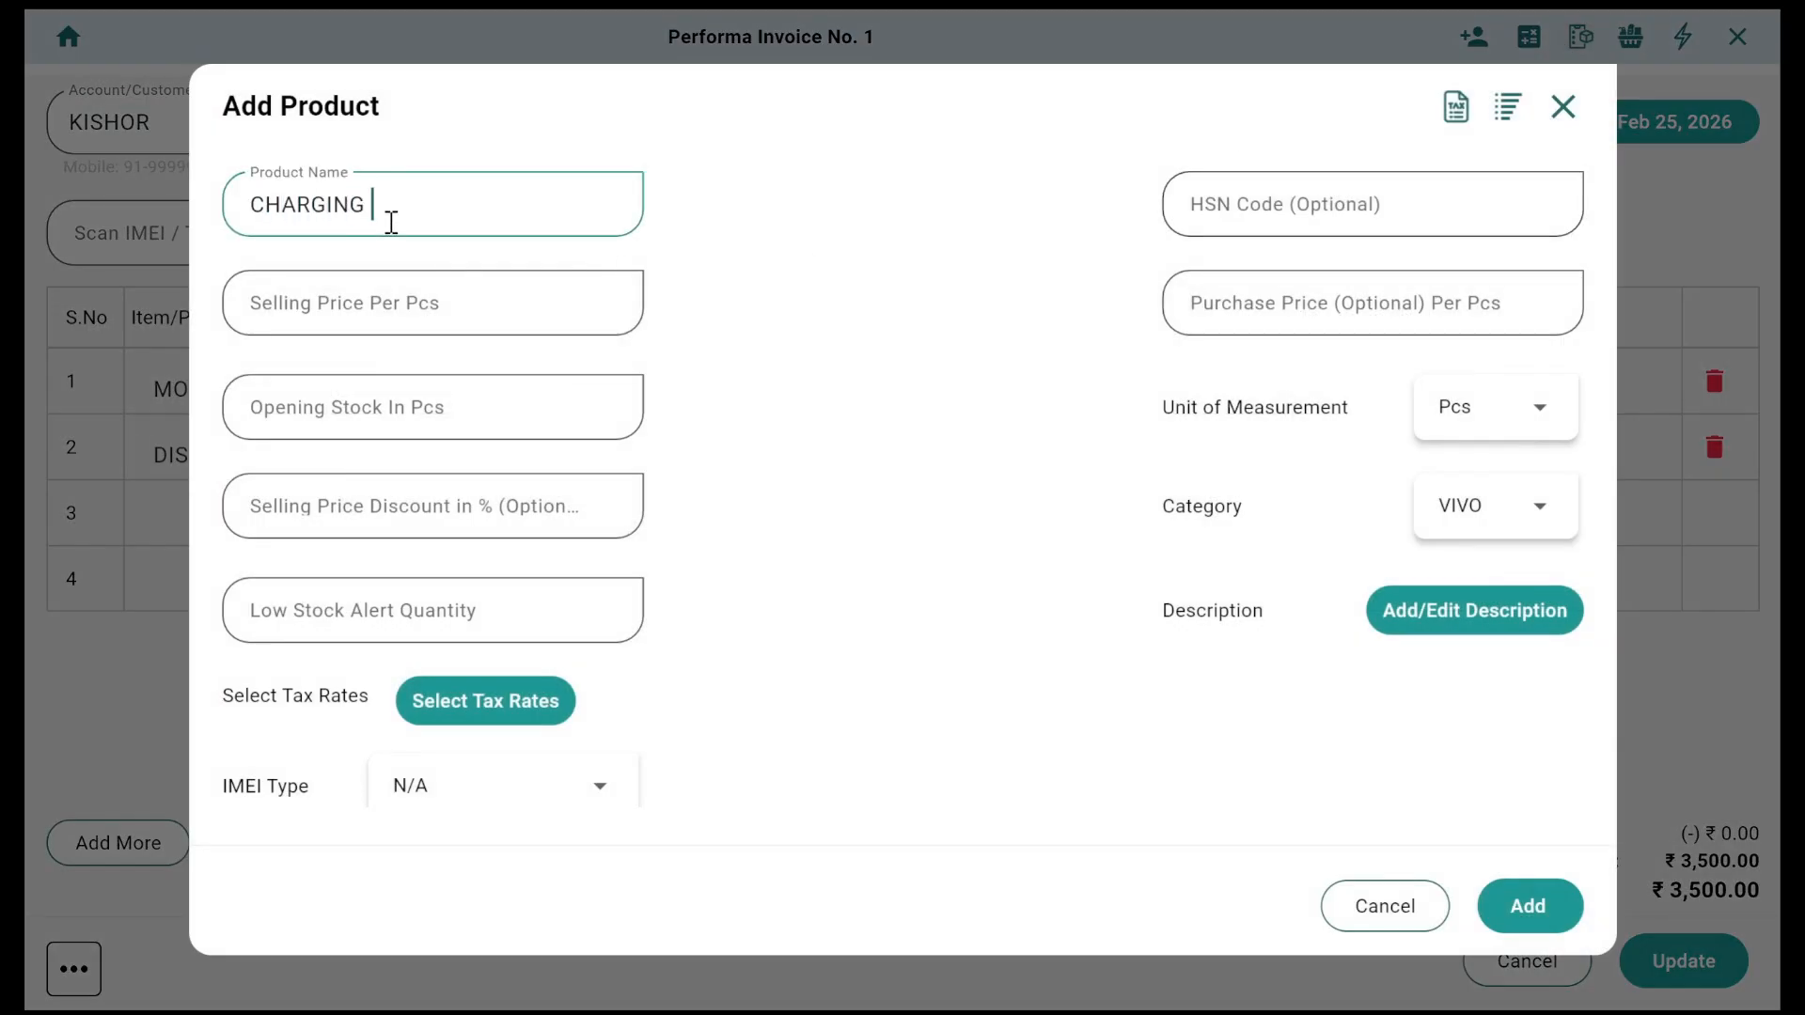
type("JACK")
key("Tab")
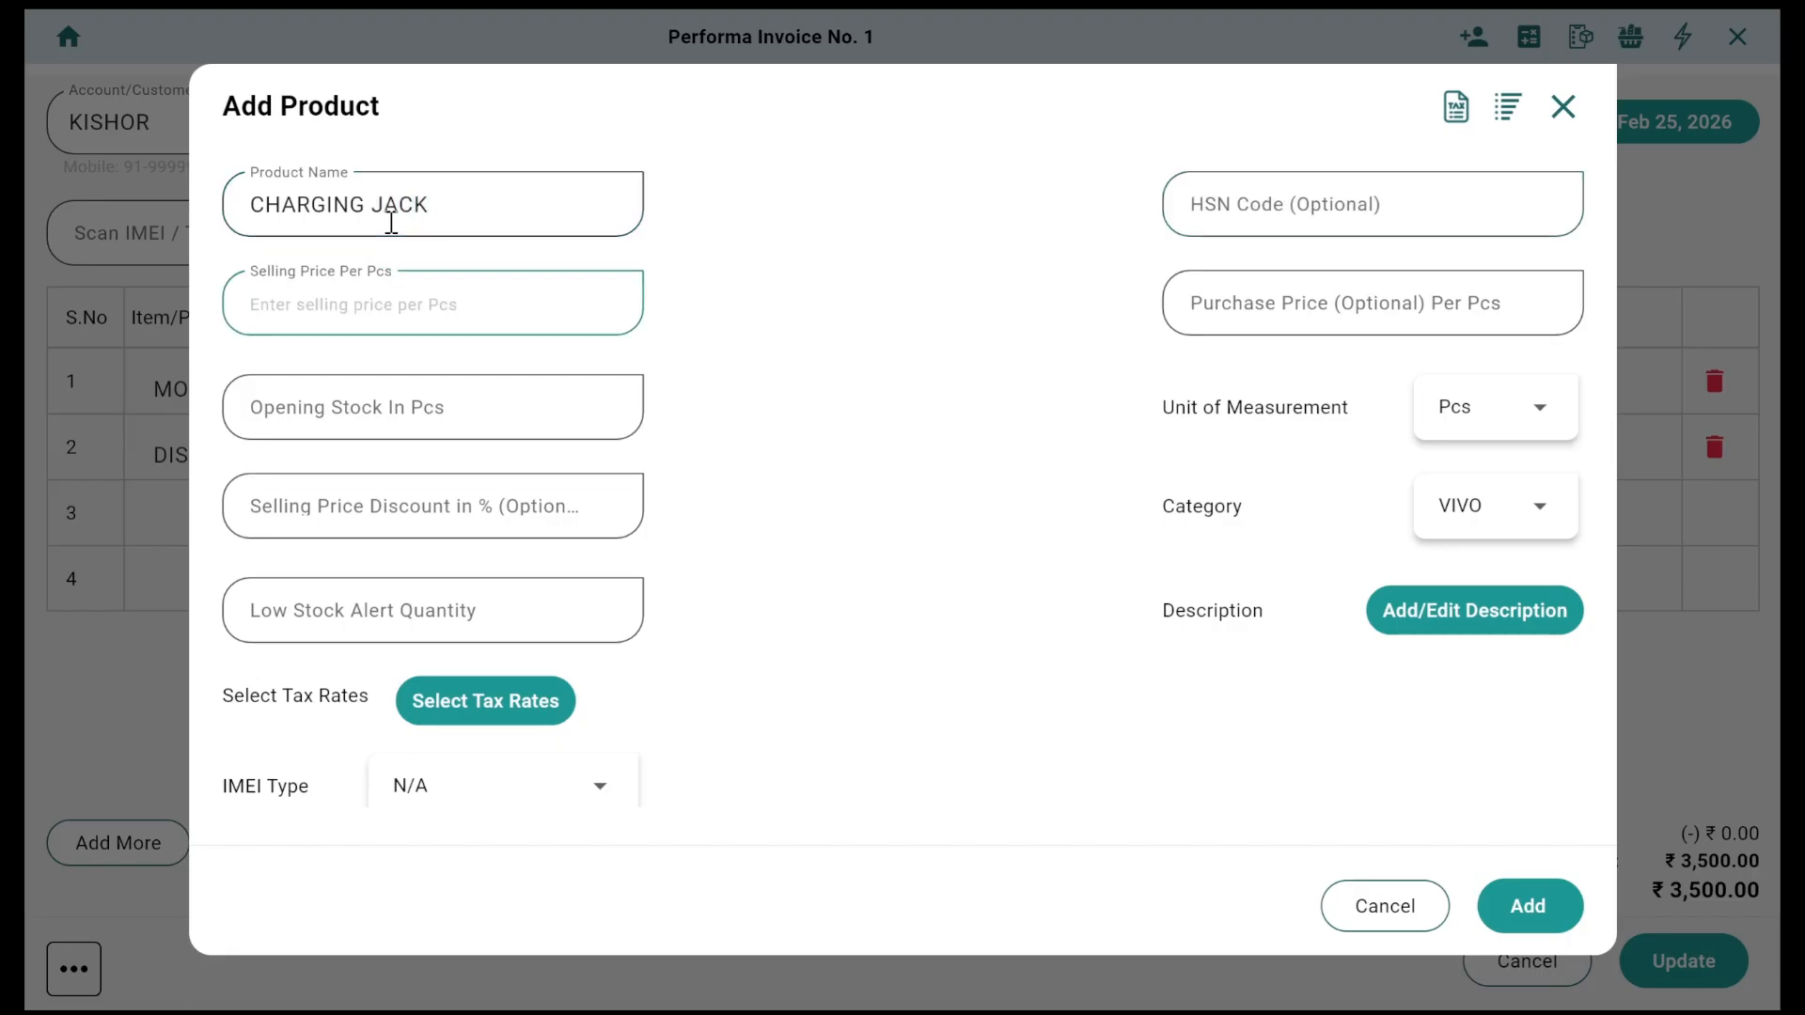
type("100")
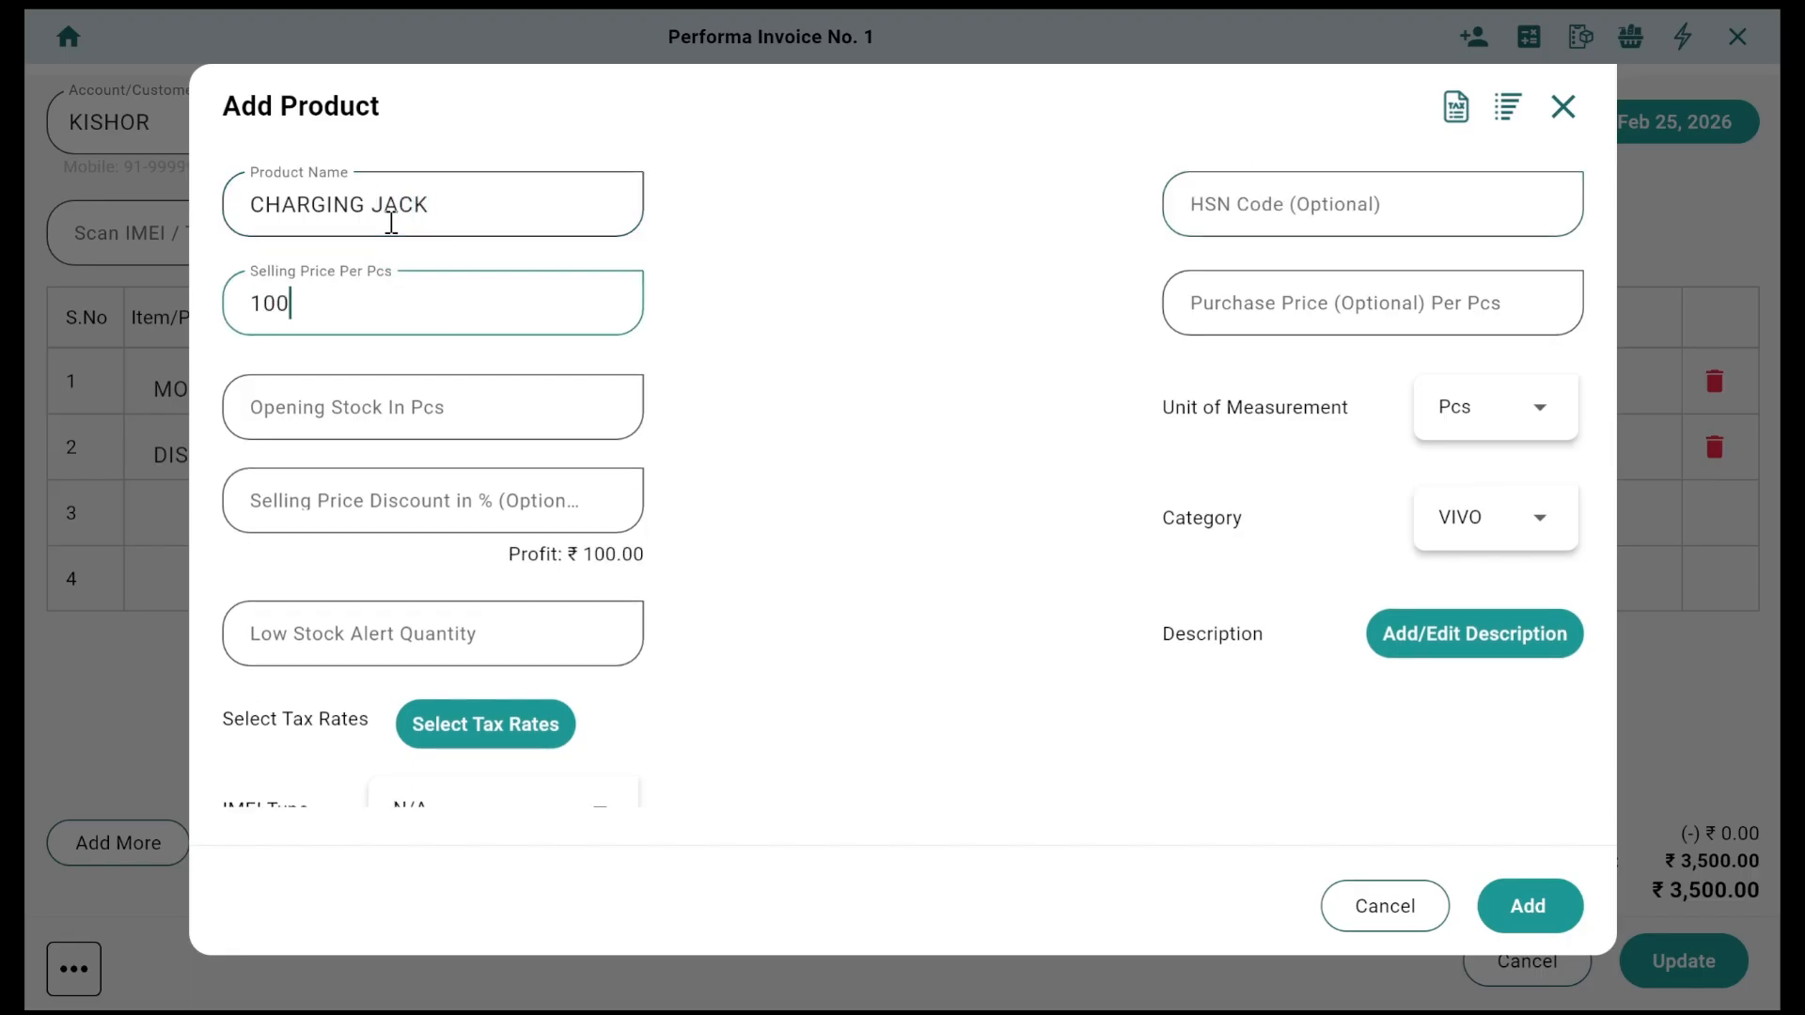
scroll(1003, 668, "down", 1)
left_click(1557, 919)
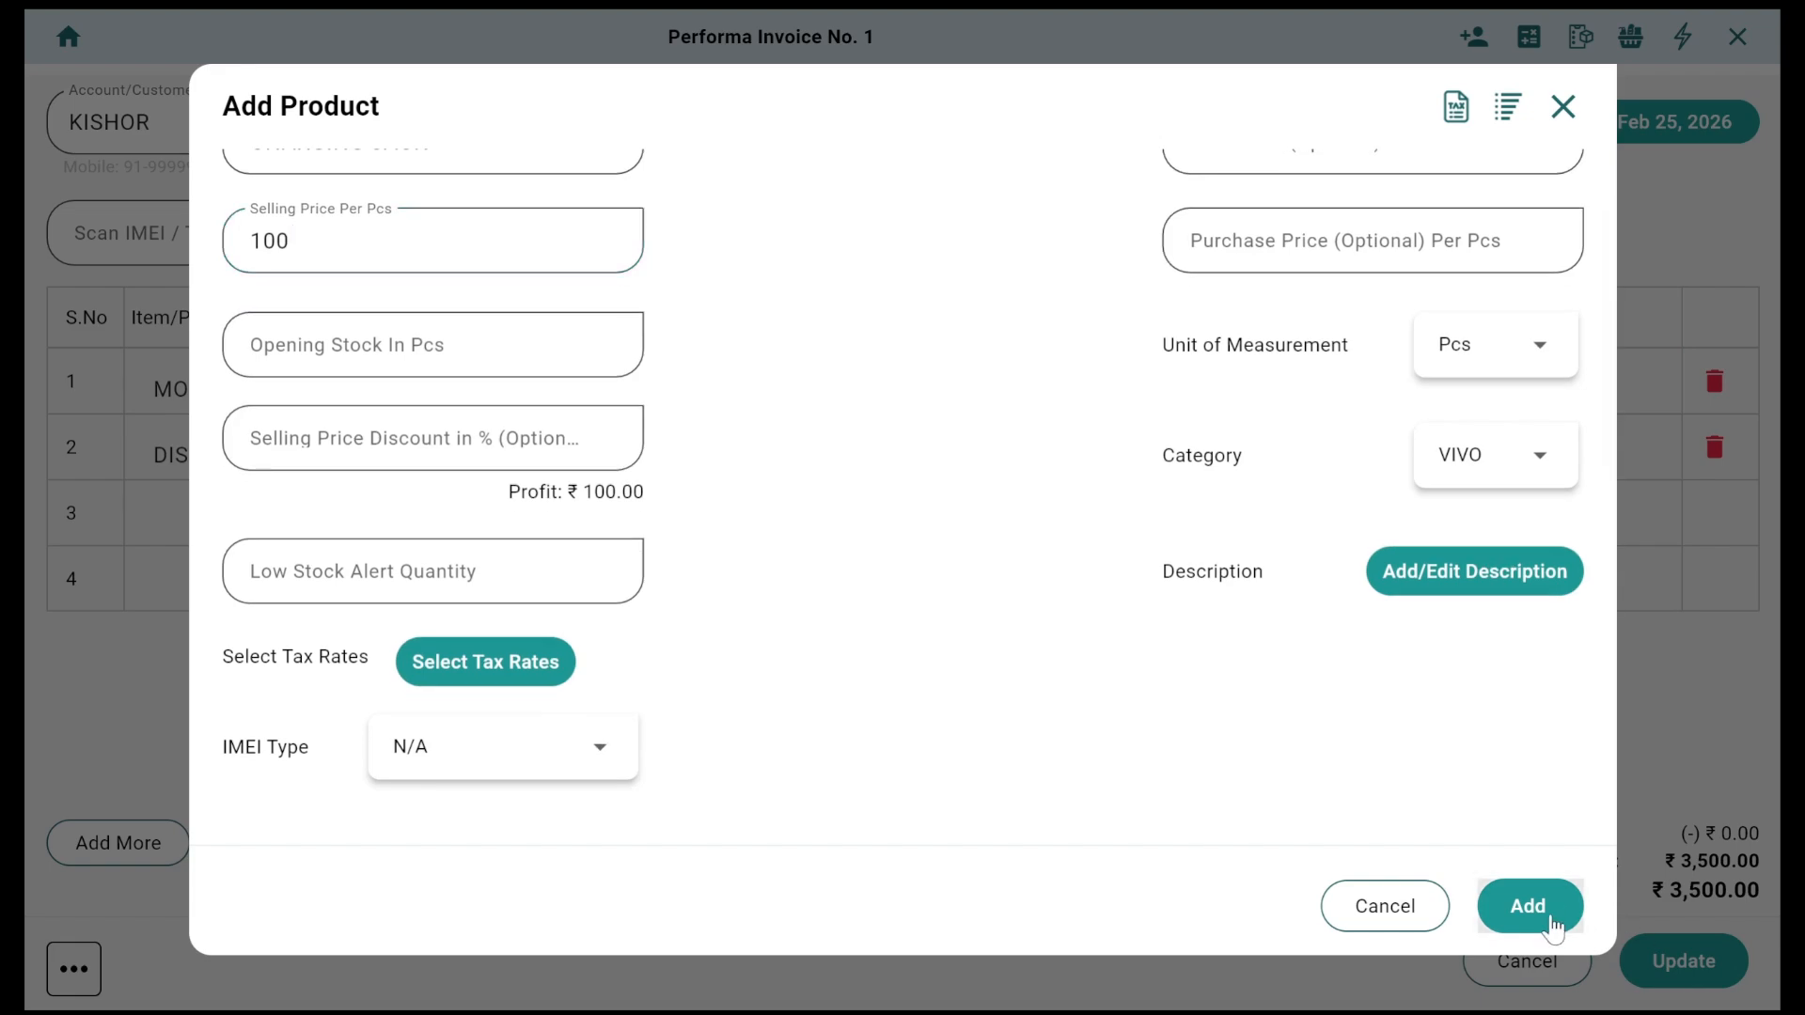
Step: Add CHARGING JACK as the third line and update the invoice to 3,600.00
left_click(405, 523)
type("cha")
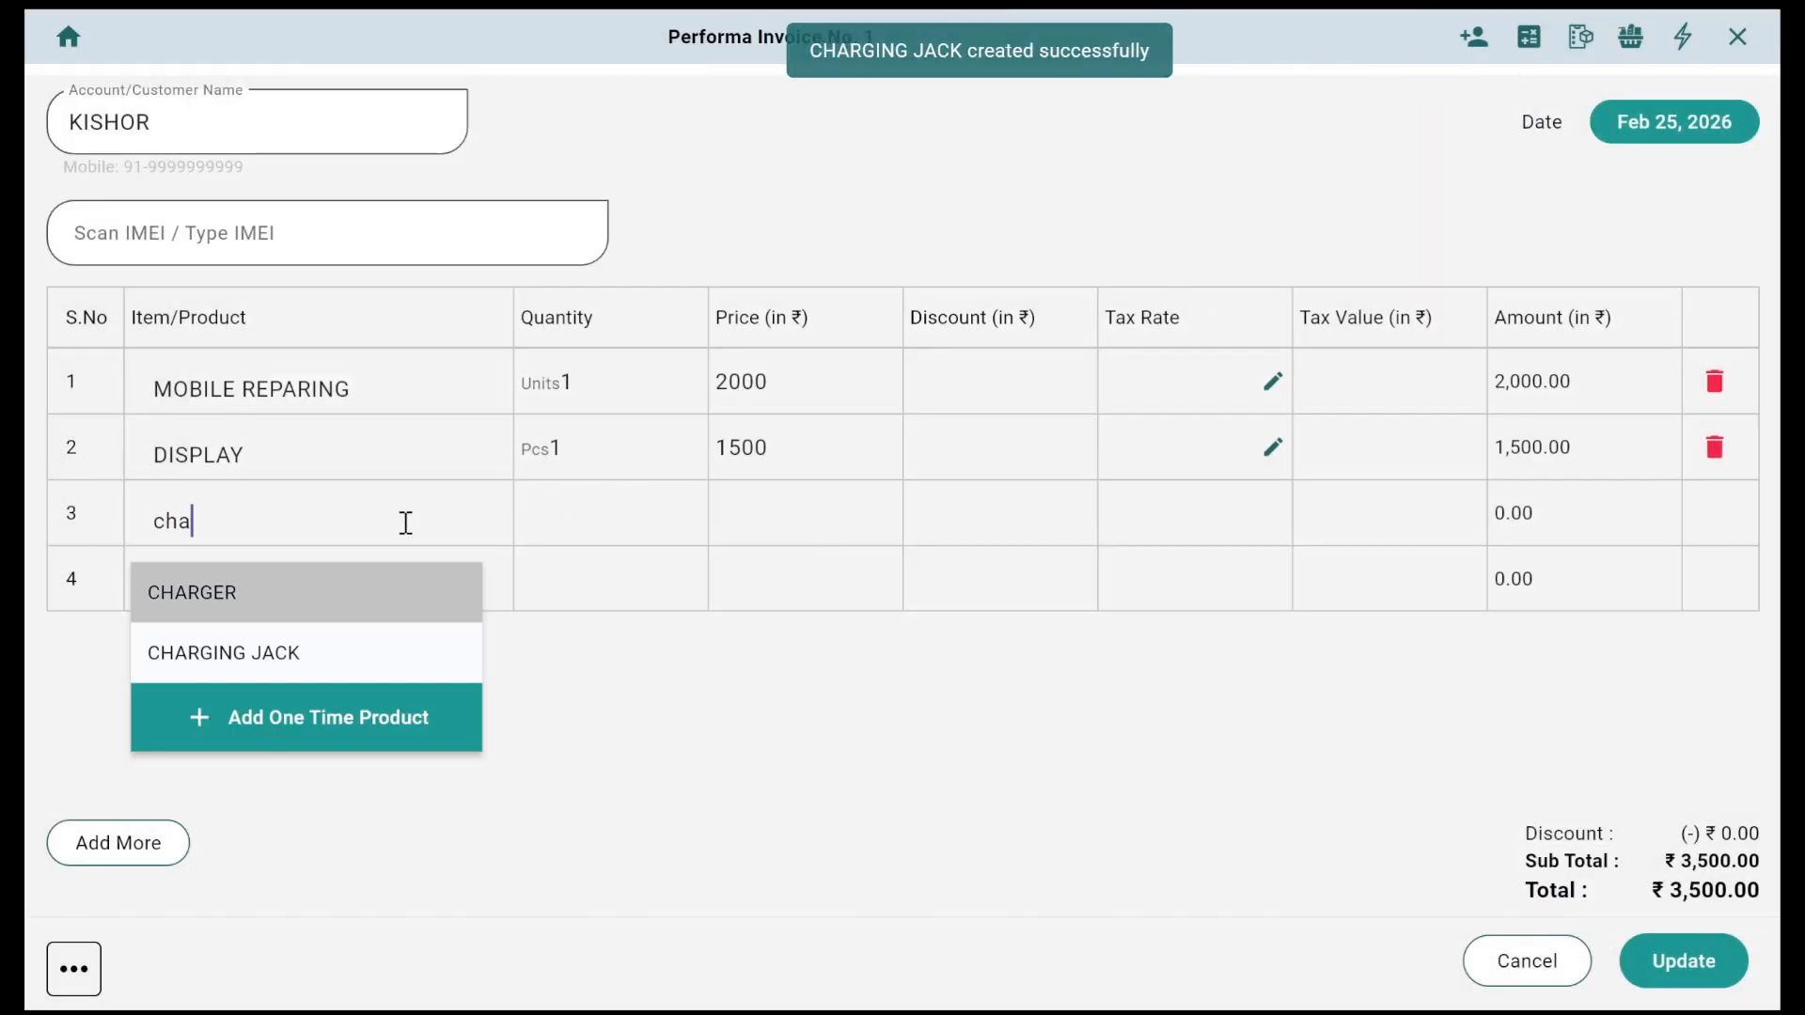
key("Down")
key("Return")
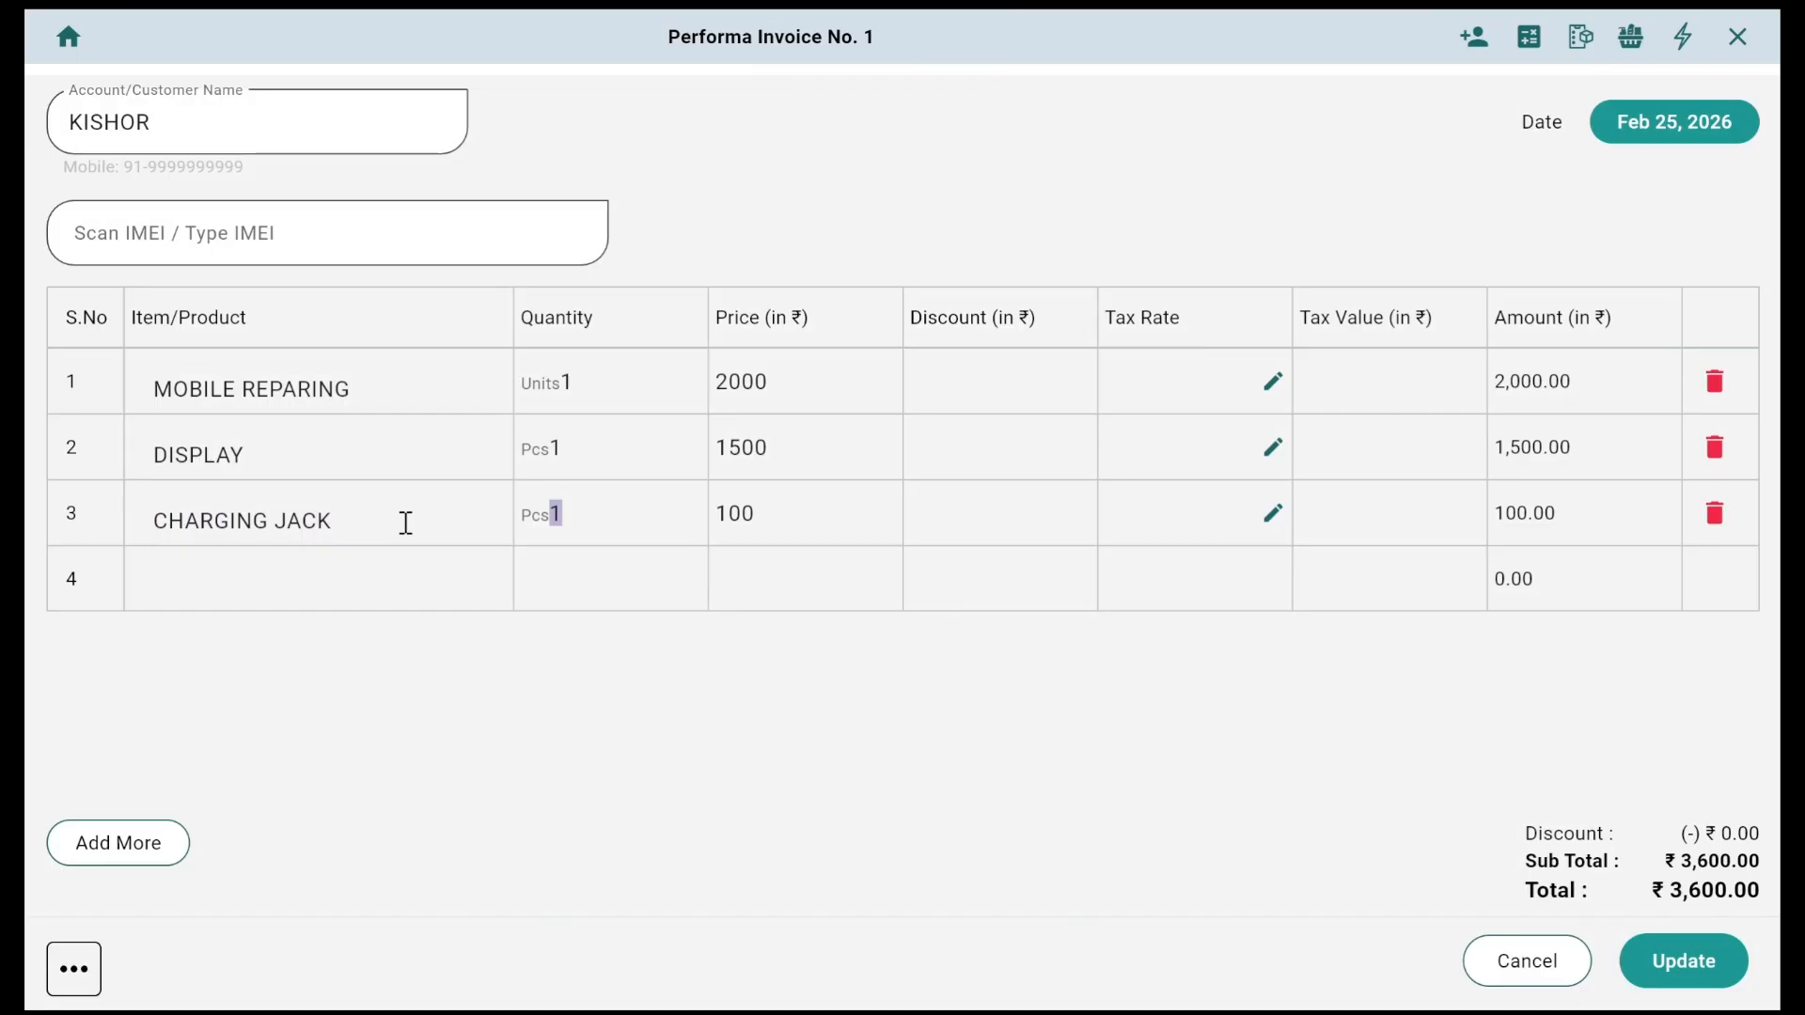
left_click(1714, 966)
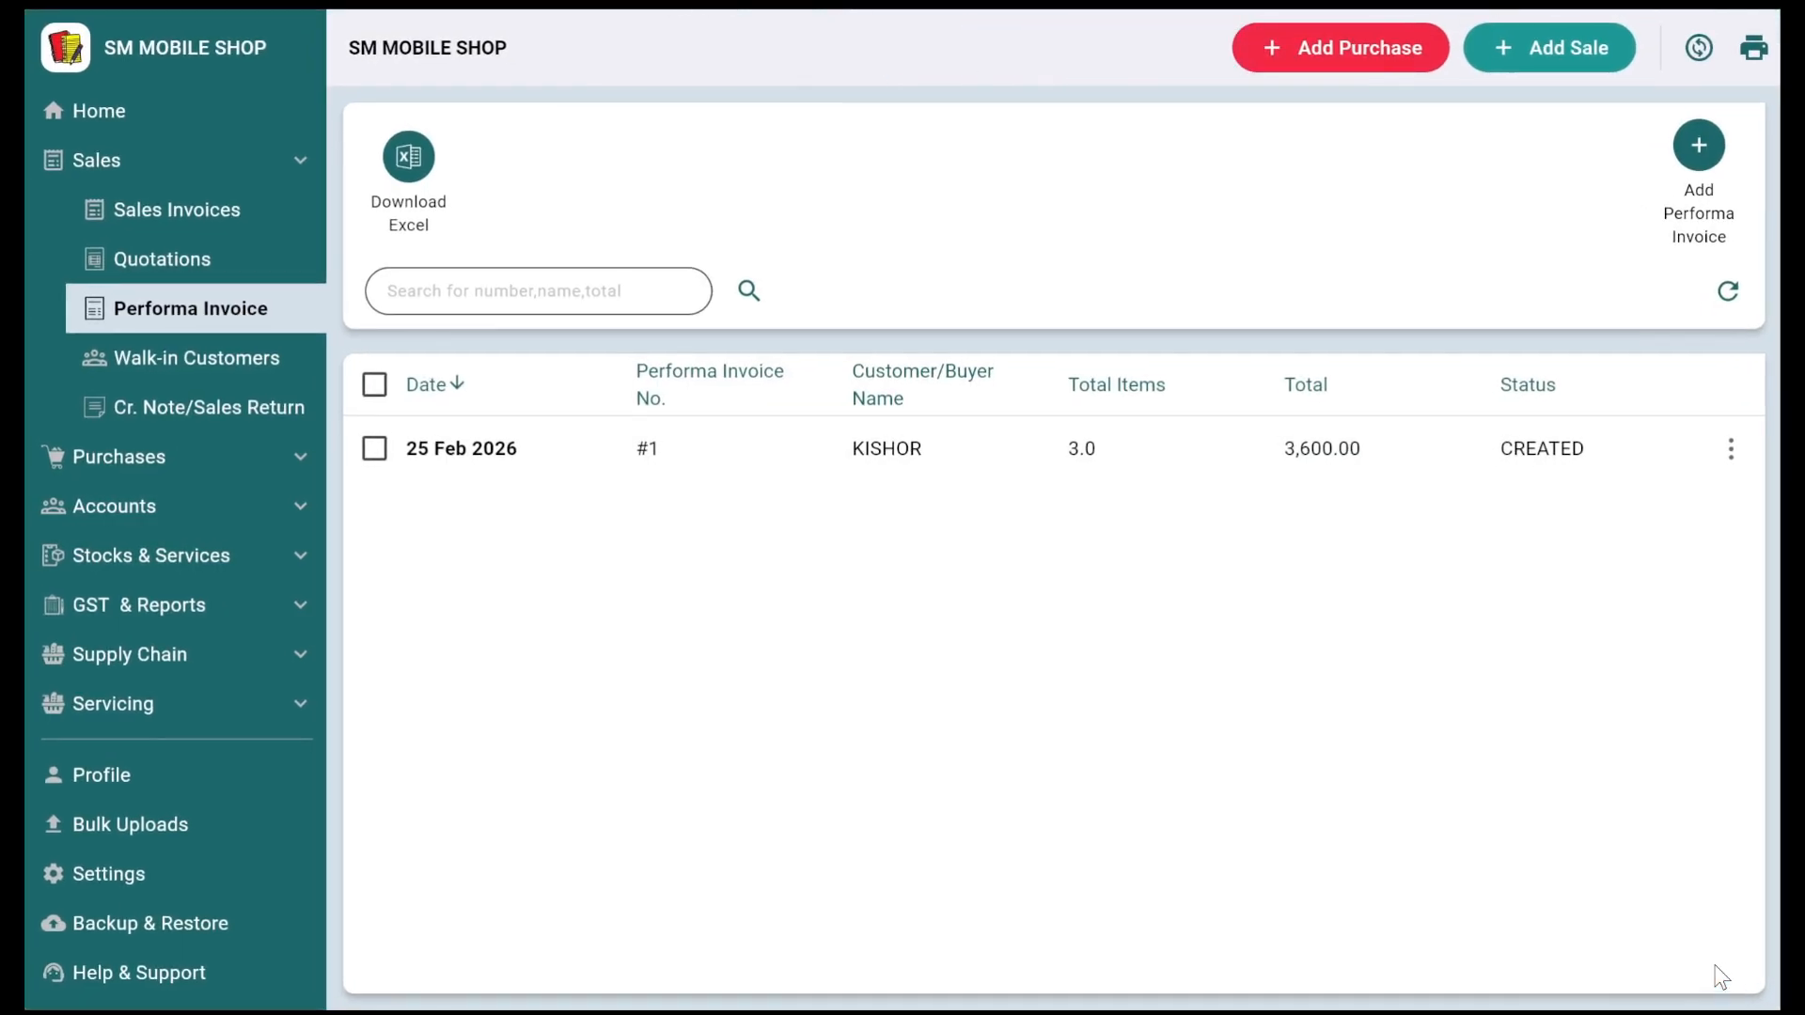
Step: Convert proforma invoice #1 into cash sales invoice #3 for ₹3,600, then start a new invoice
left_click(1730, 450)
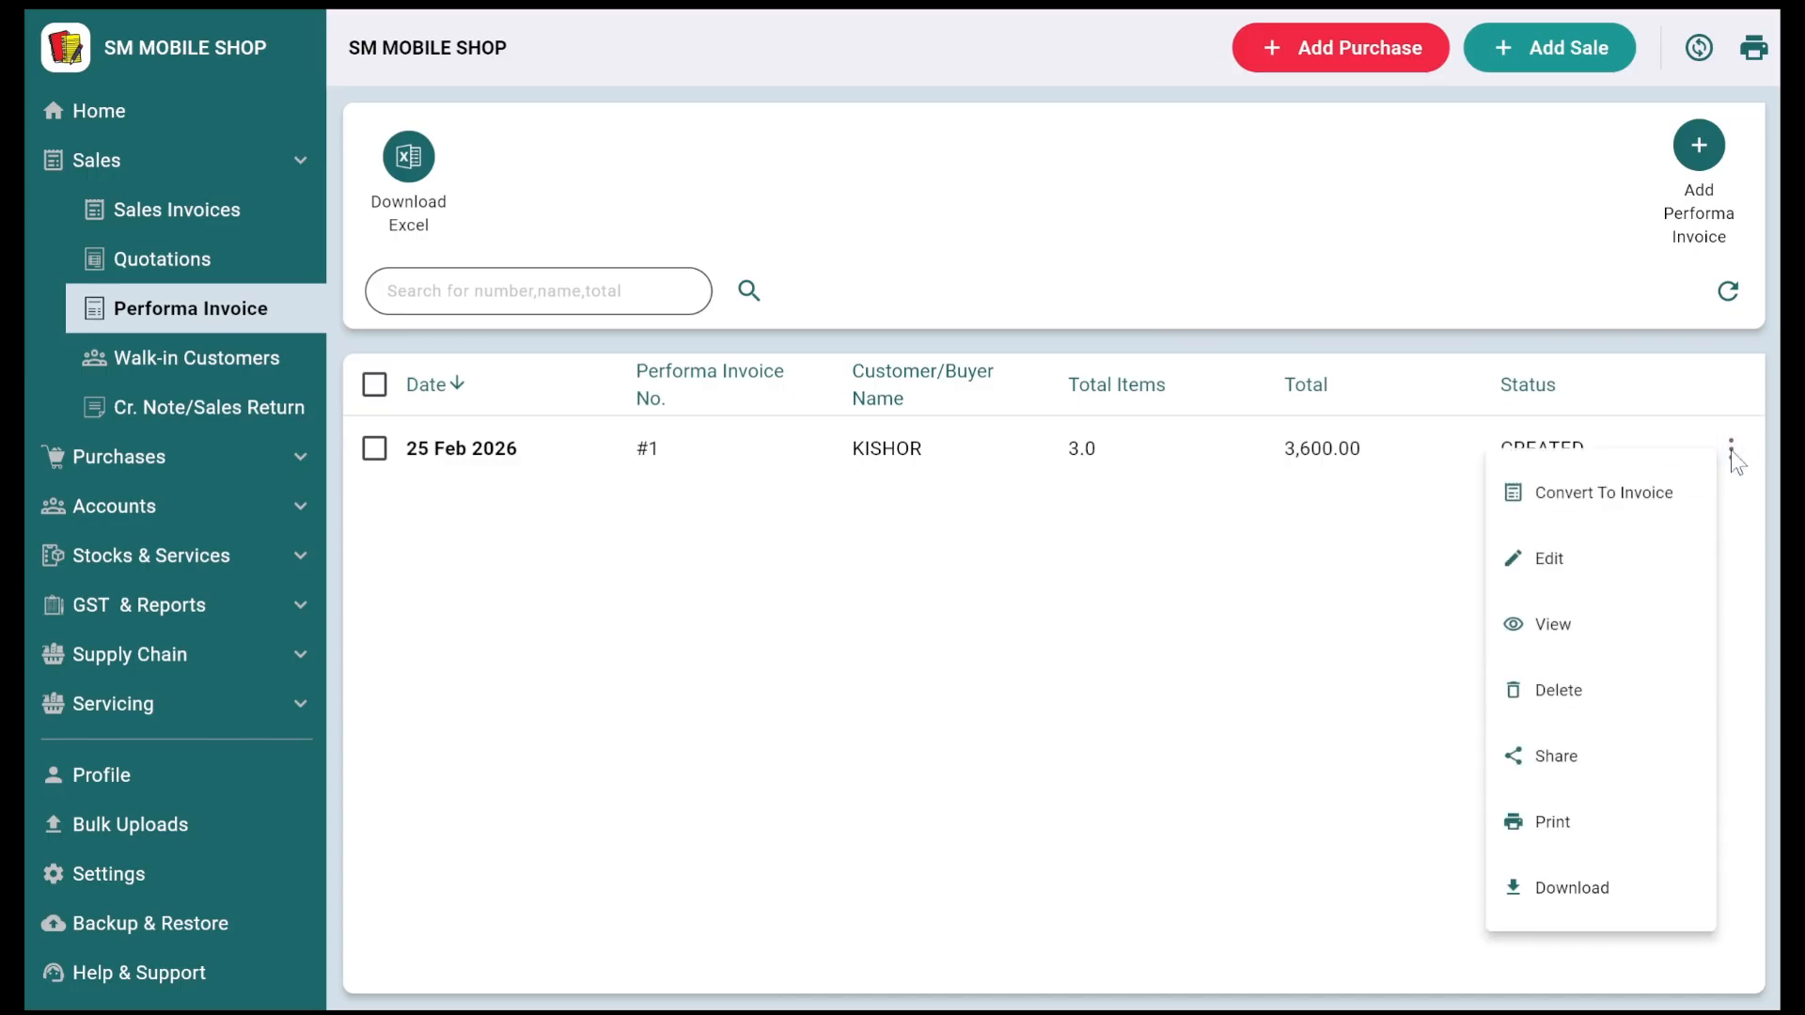
left_click(1656, 498)
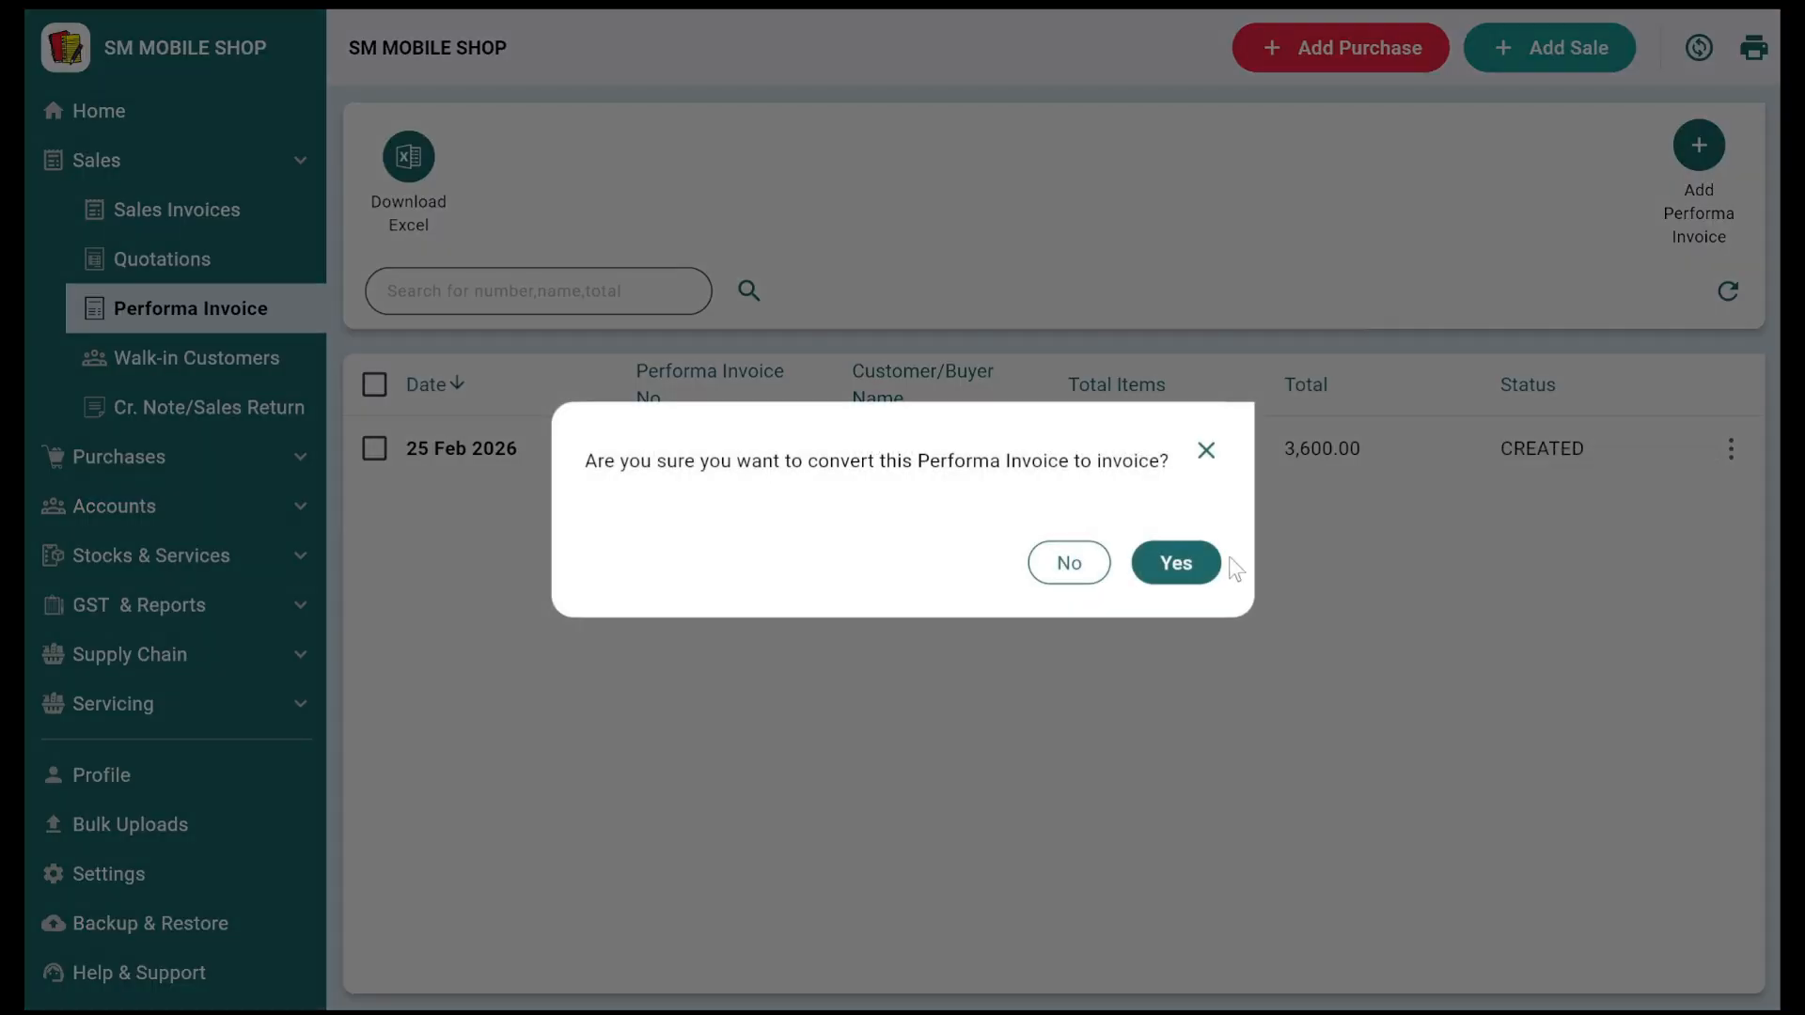
left_click(1175, 561)
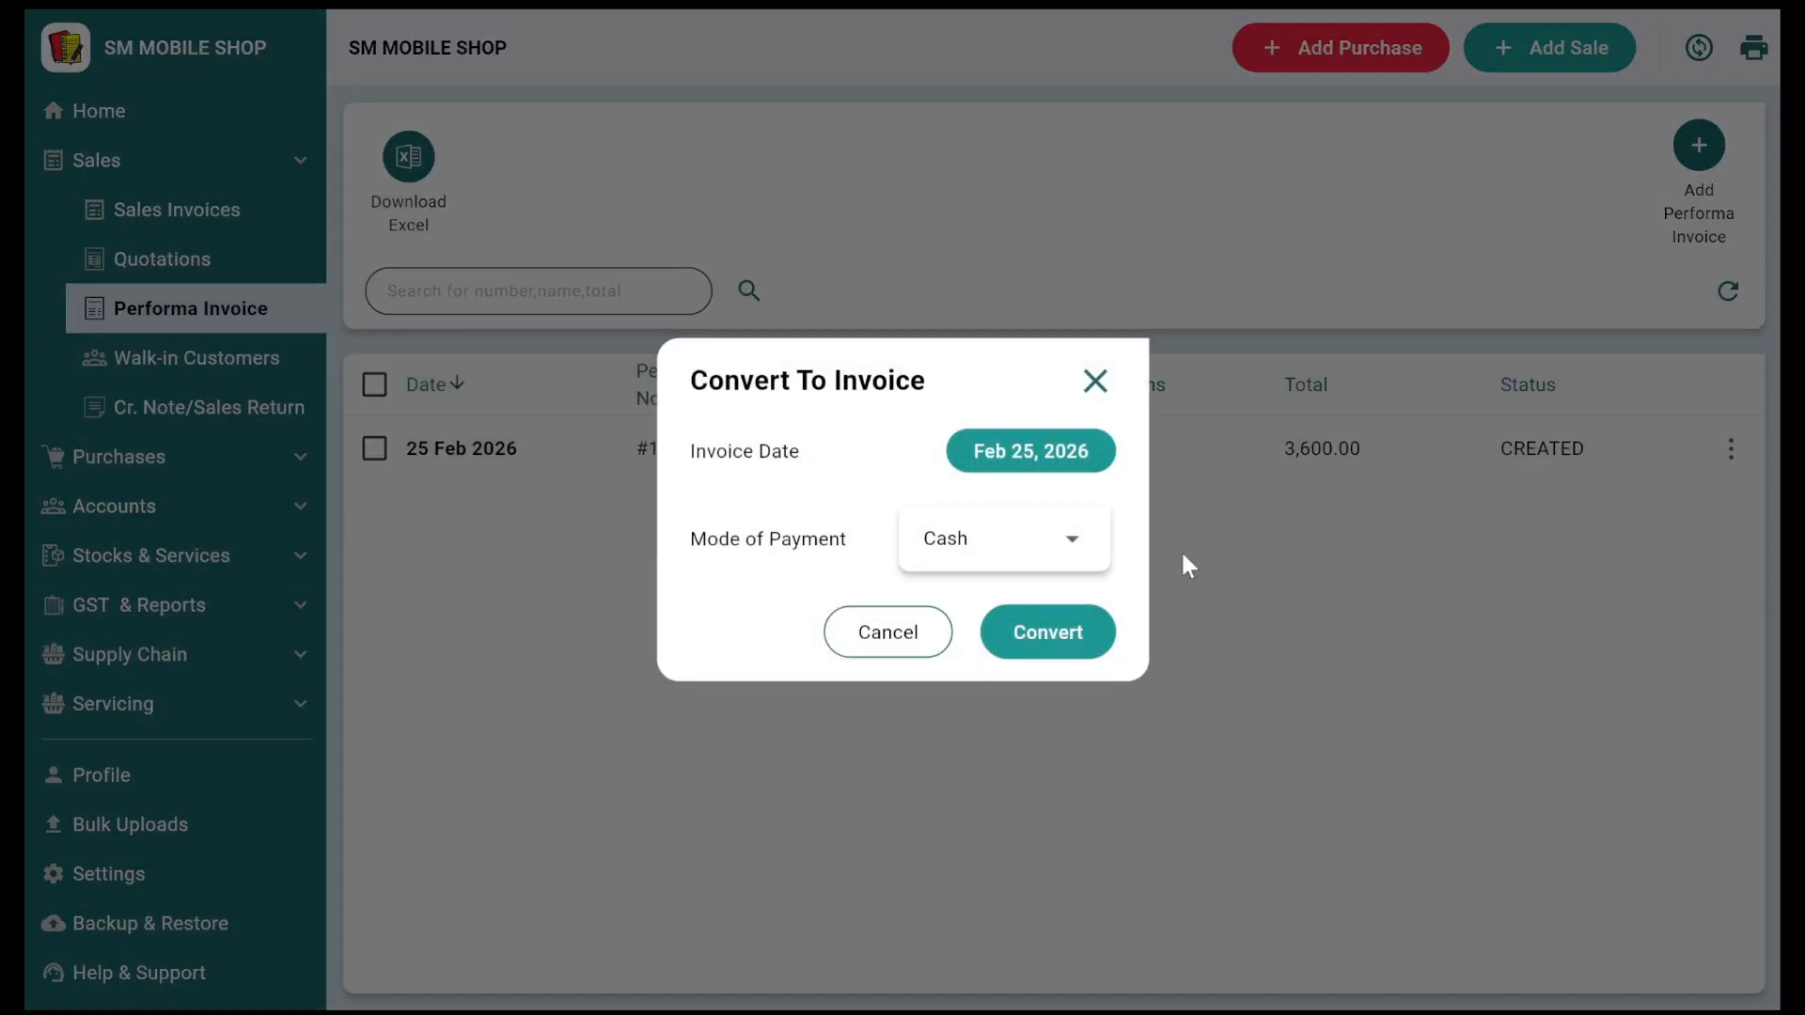
left_click(982, 561)
left_click(725, 573)
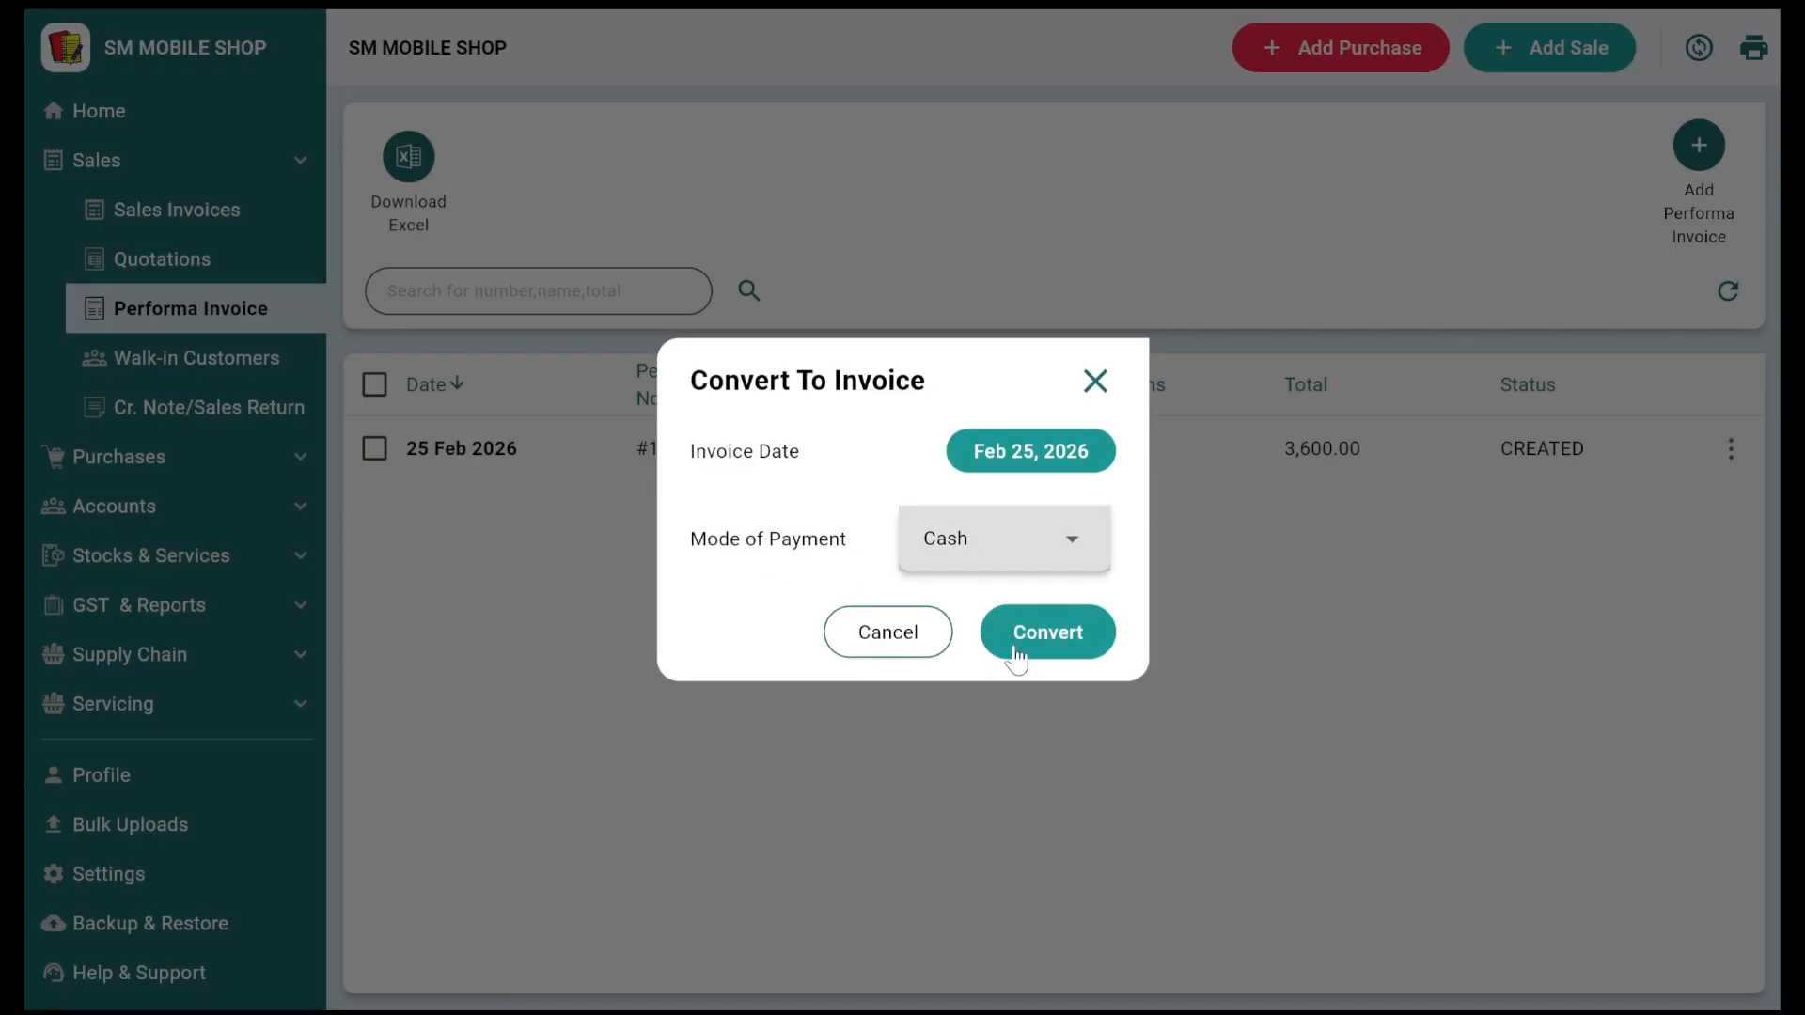
left_click(1018, 649)
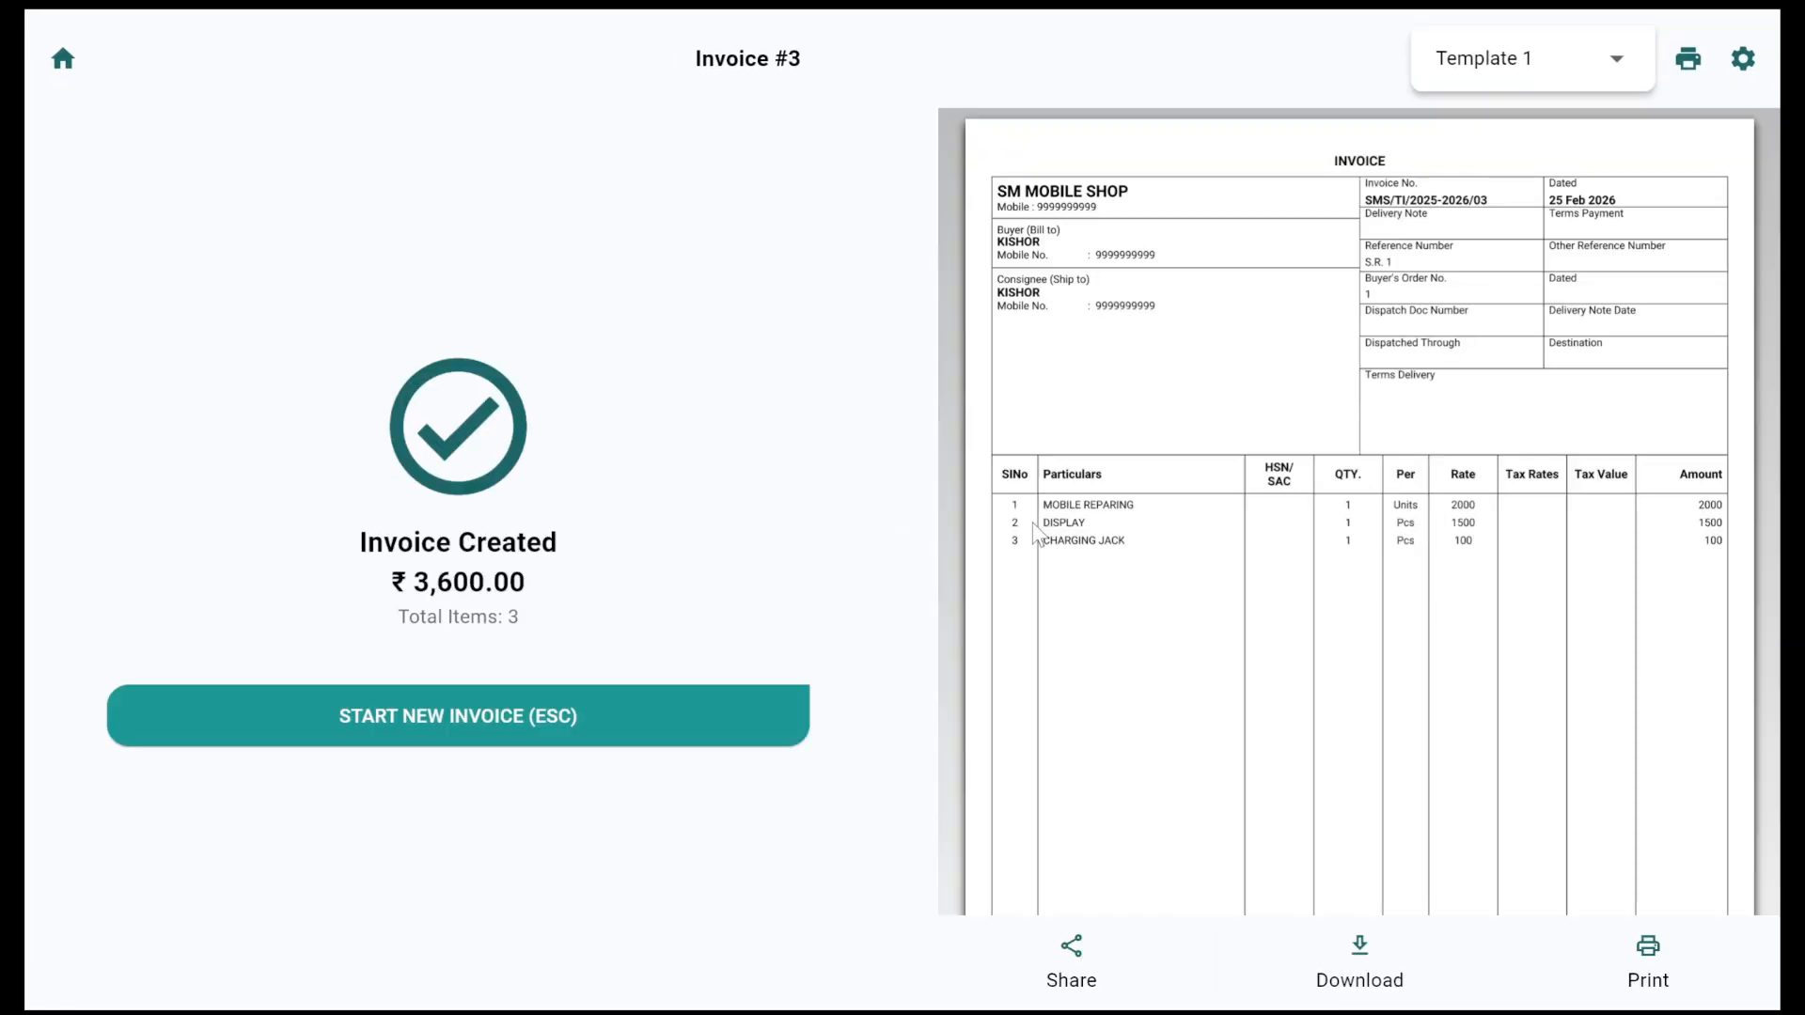
scroll(1274, 611, "down", 5)
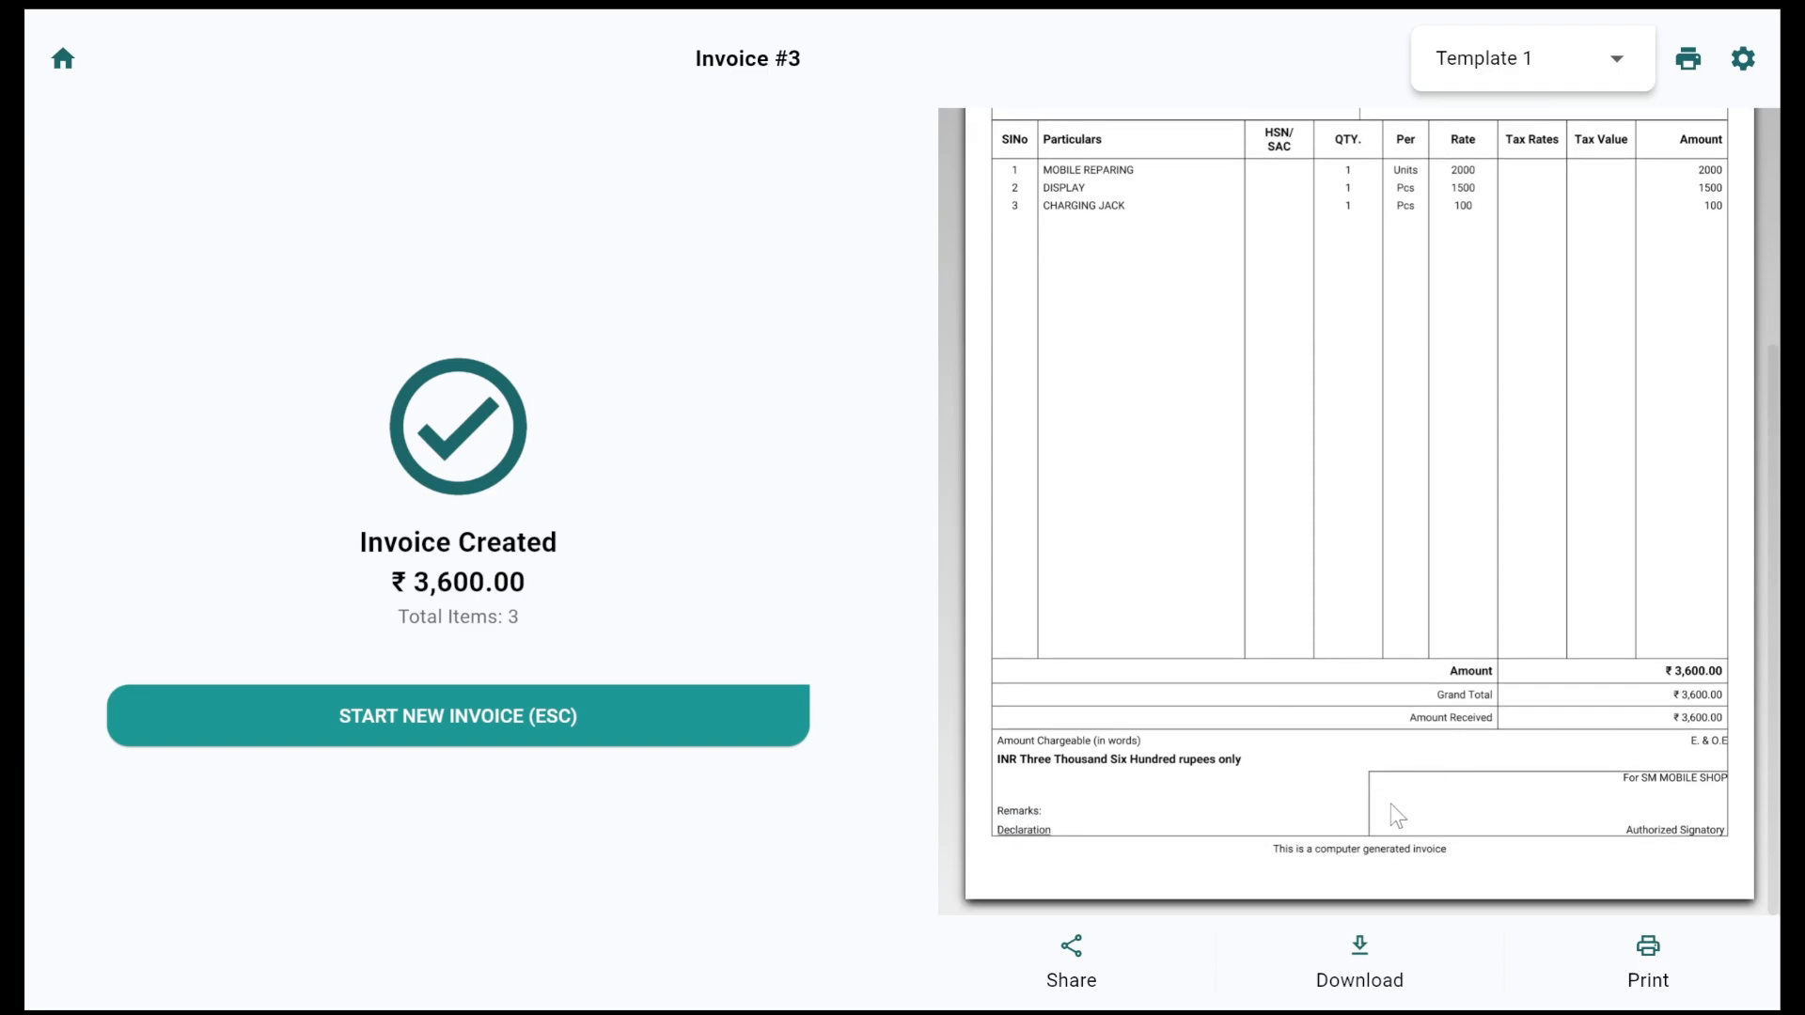
scroll(1245, 613, "up", 5)
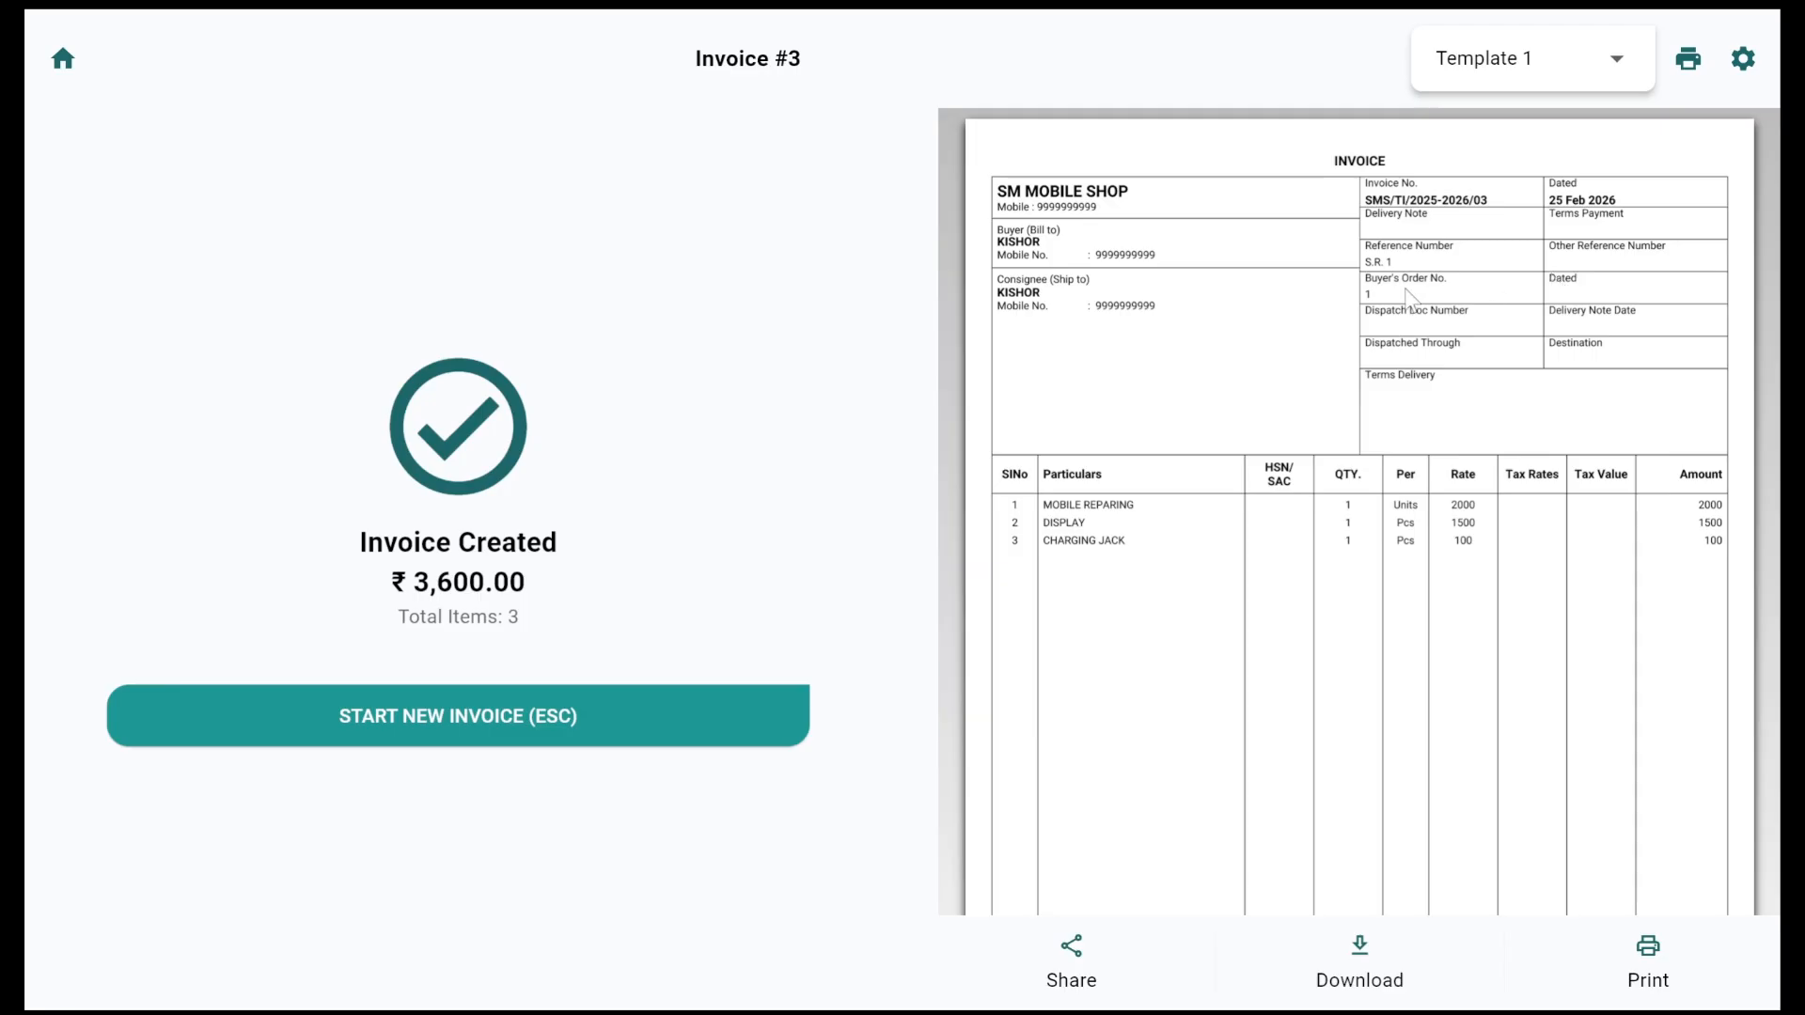
left_click(464, 718)
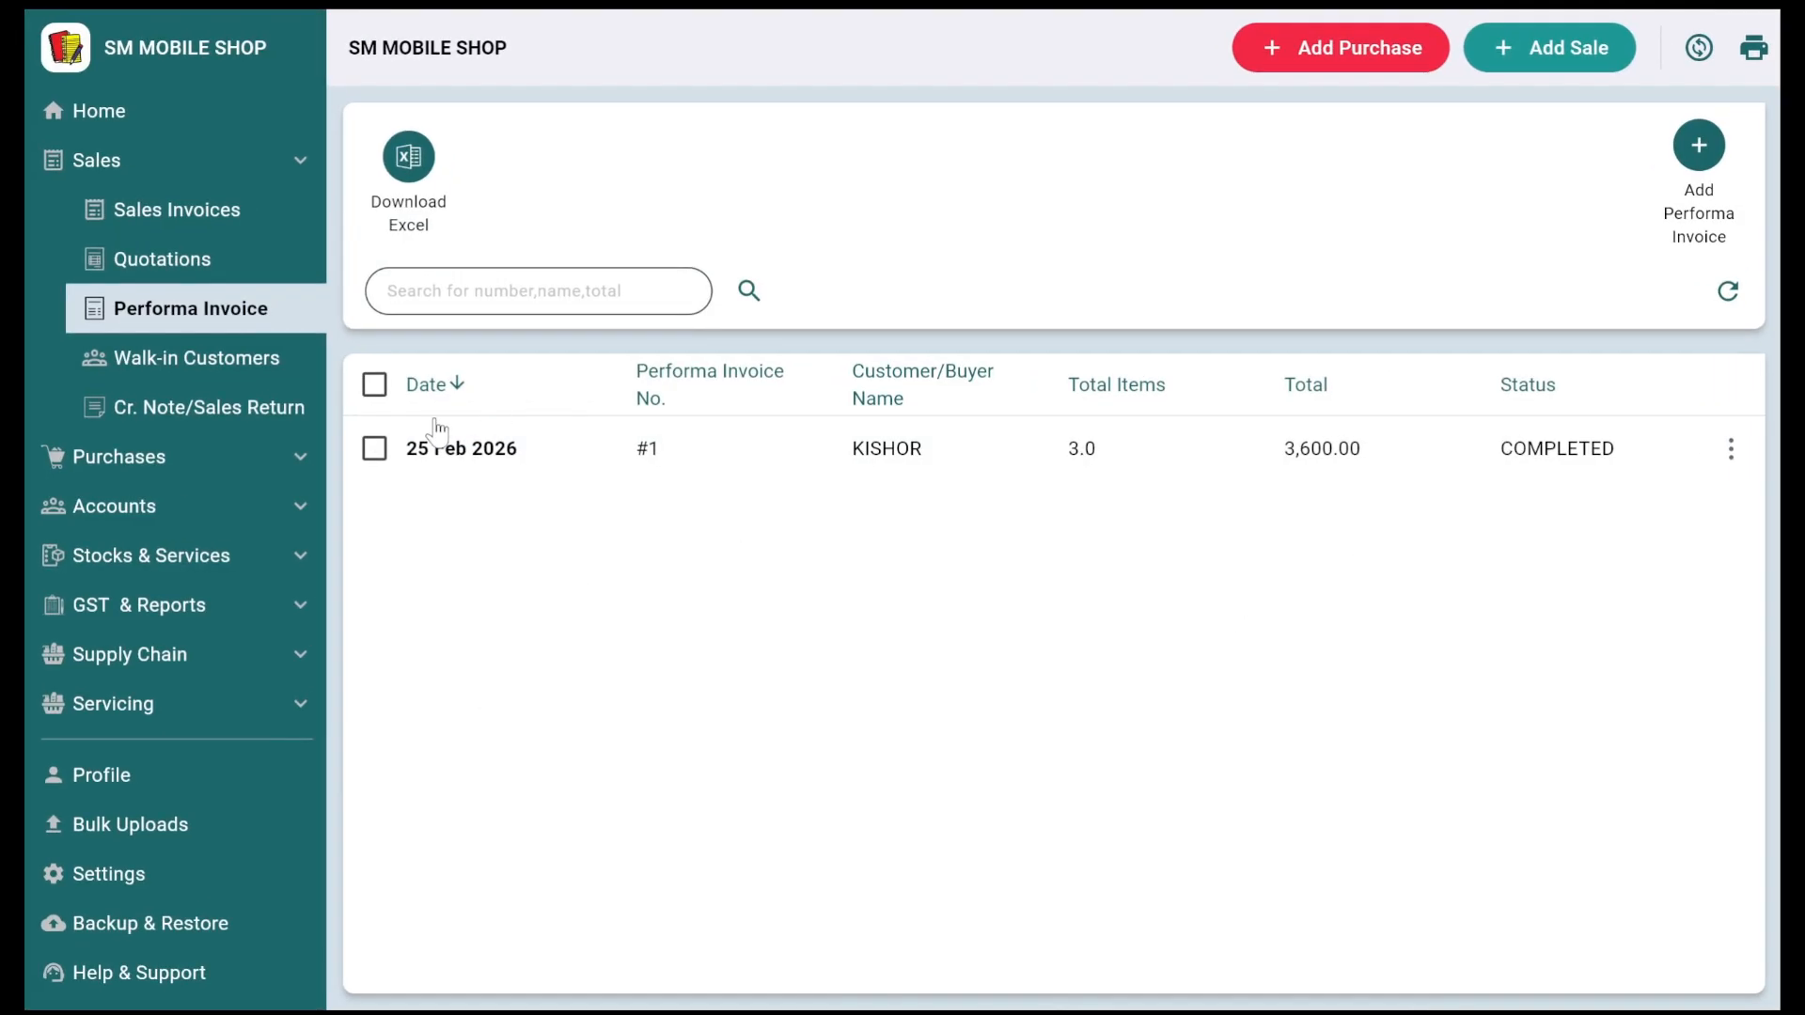
Step: Edit KISHOR's service request #1 from the Service Requests list, changing Repairing to Delivered, and save it
left_click(145, 562)
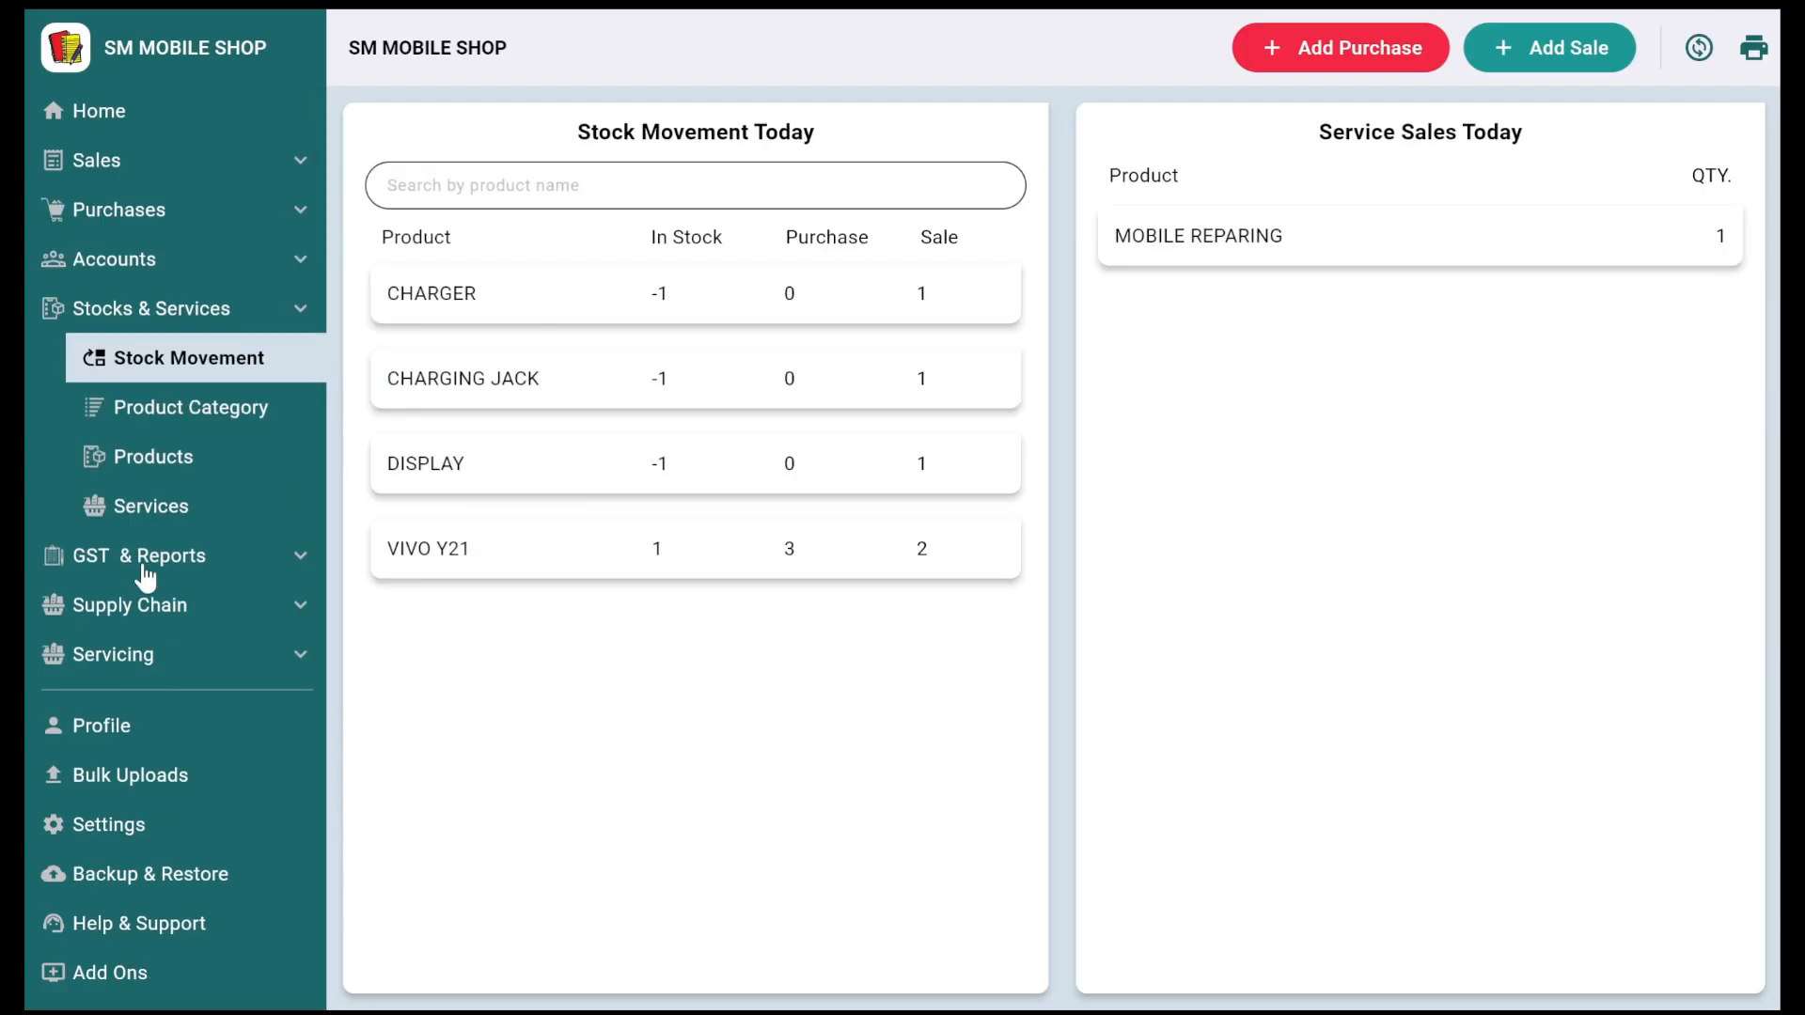
left_click(150, 669)
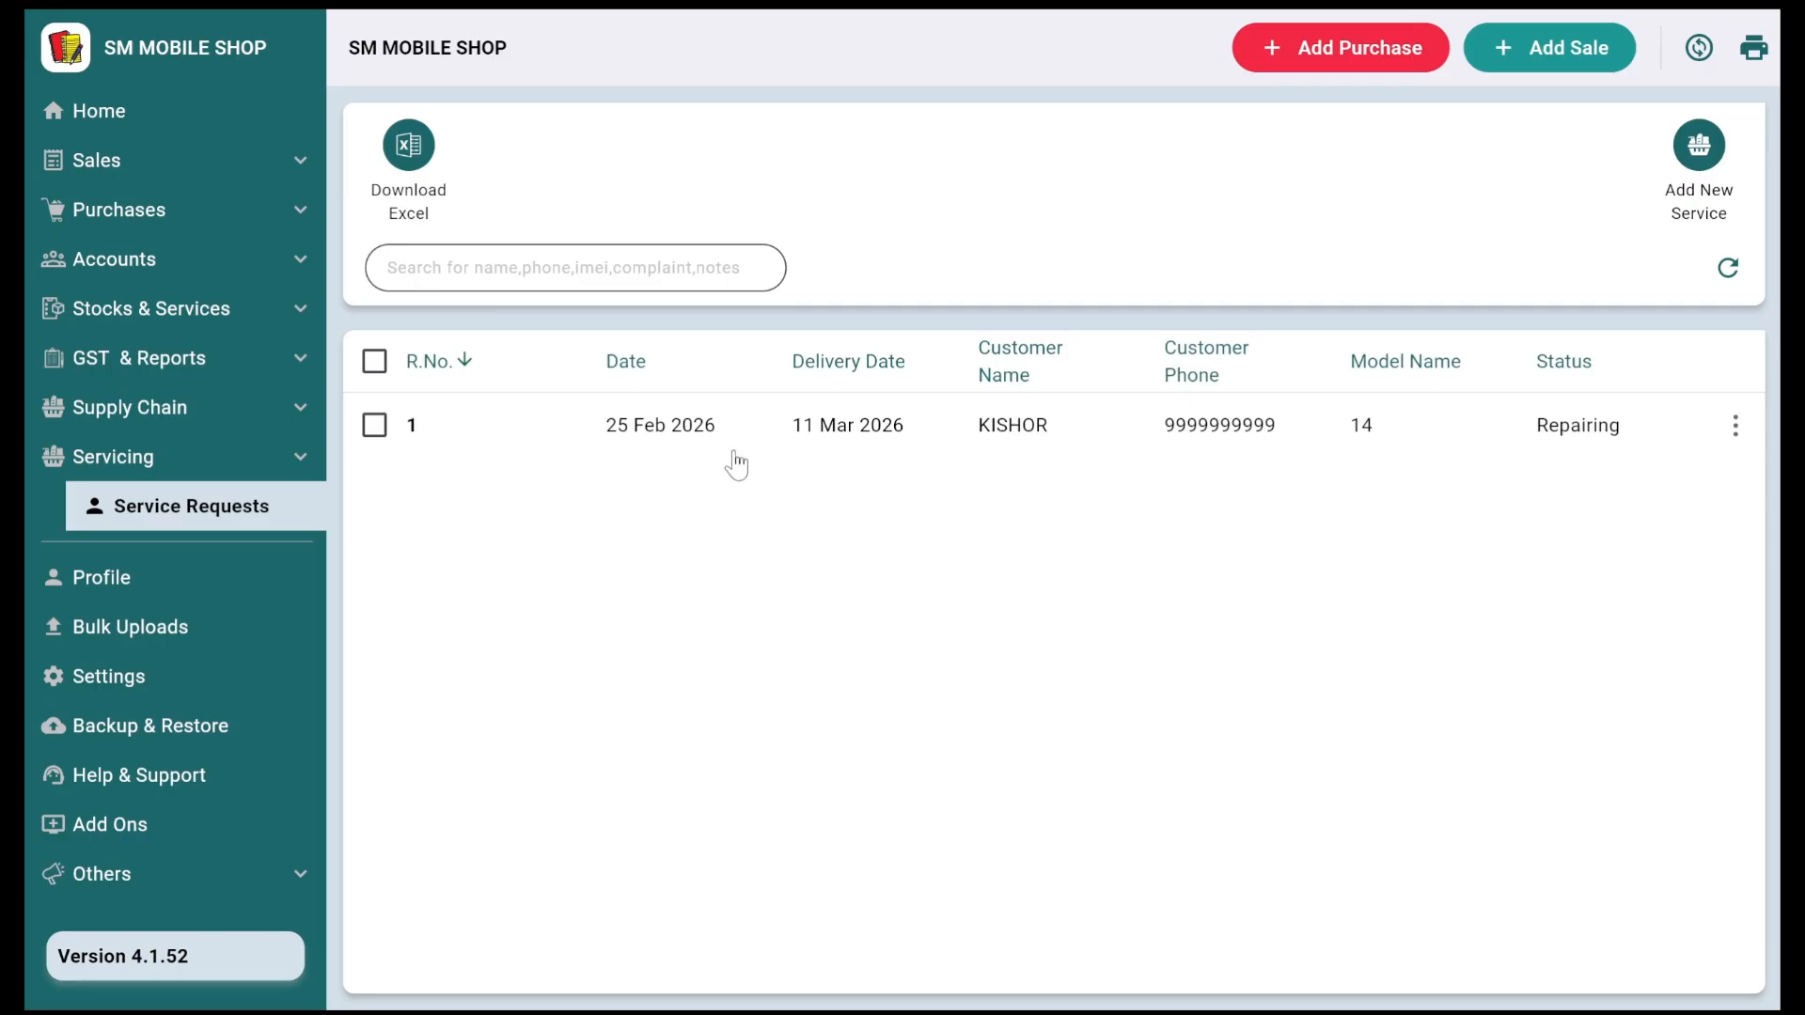
left_click(1736, 426)
left_click(1624, 534)
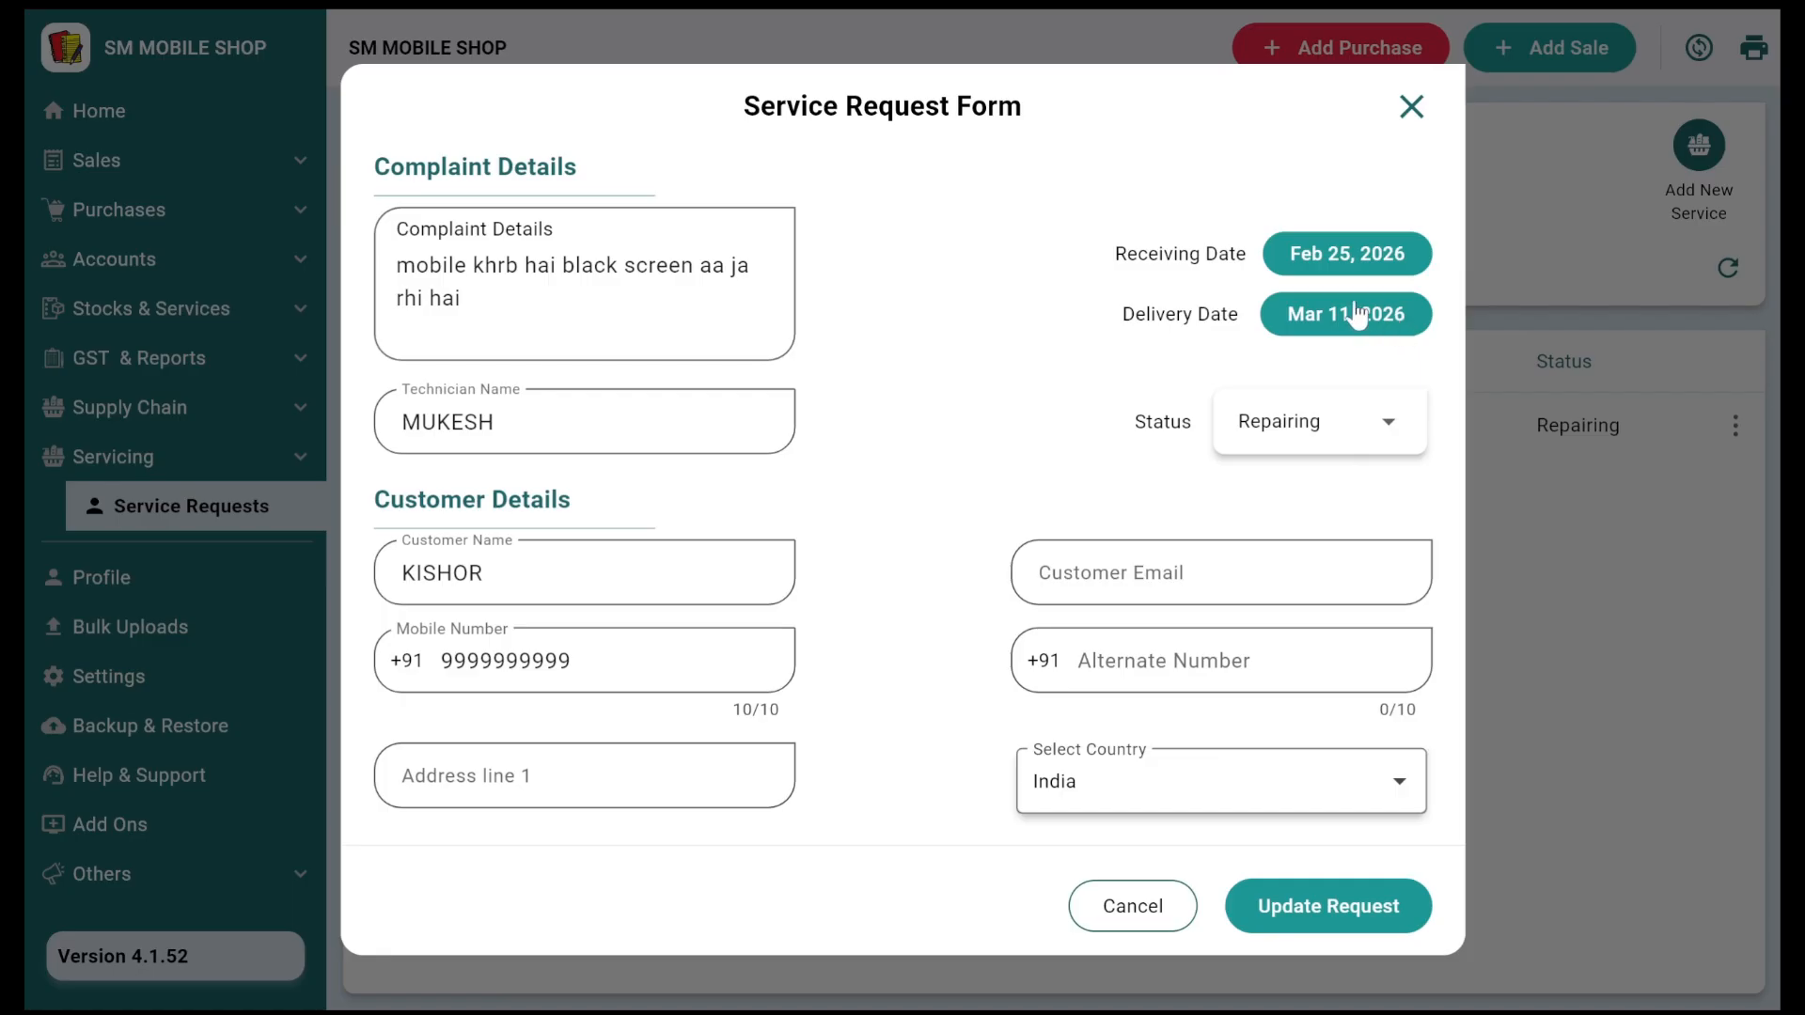
left_click(1283, 413)
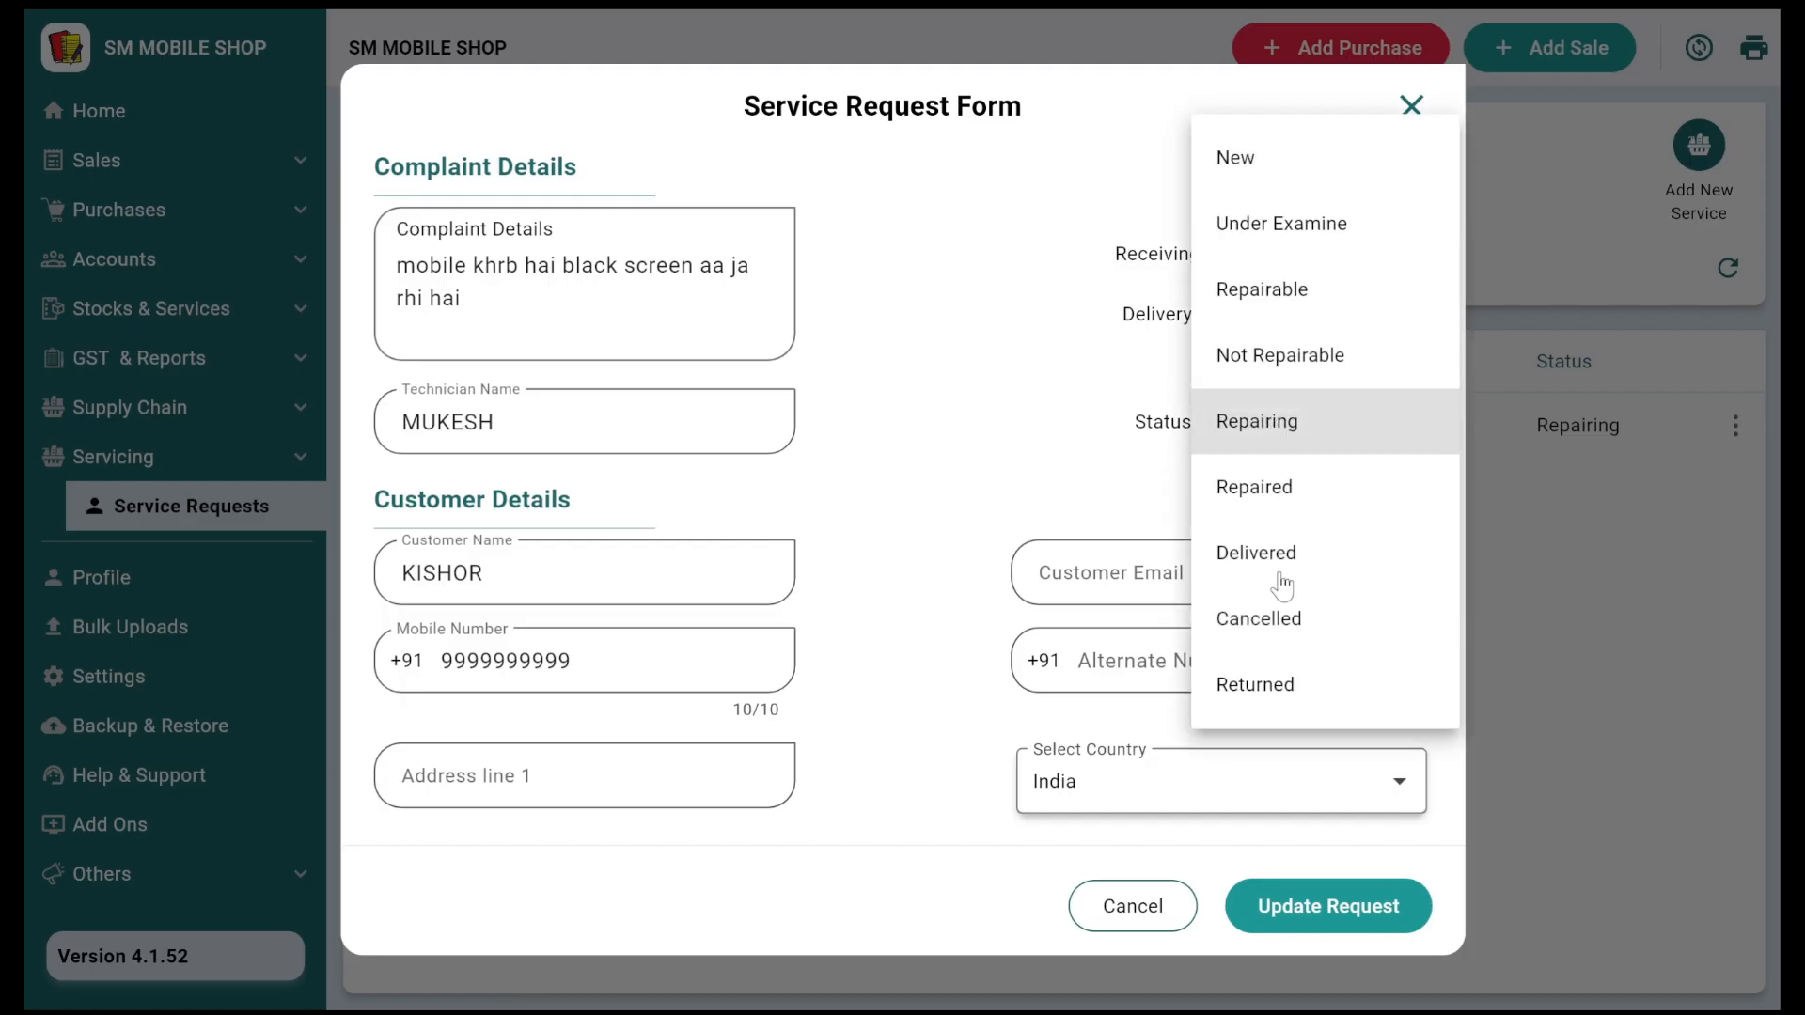
left_click(1281, 556)
scroll(1007, 680, "down", 10)
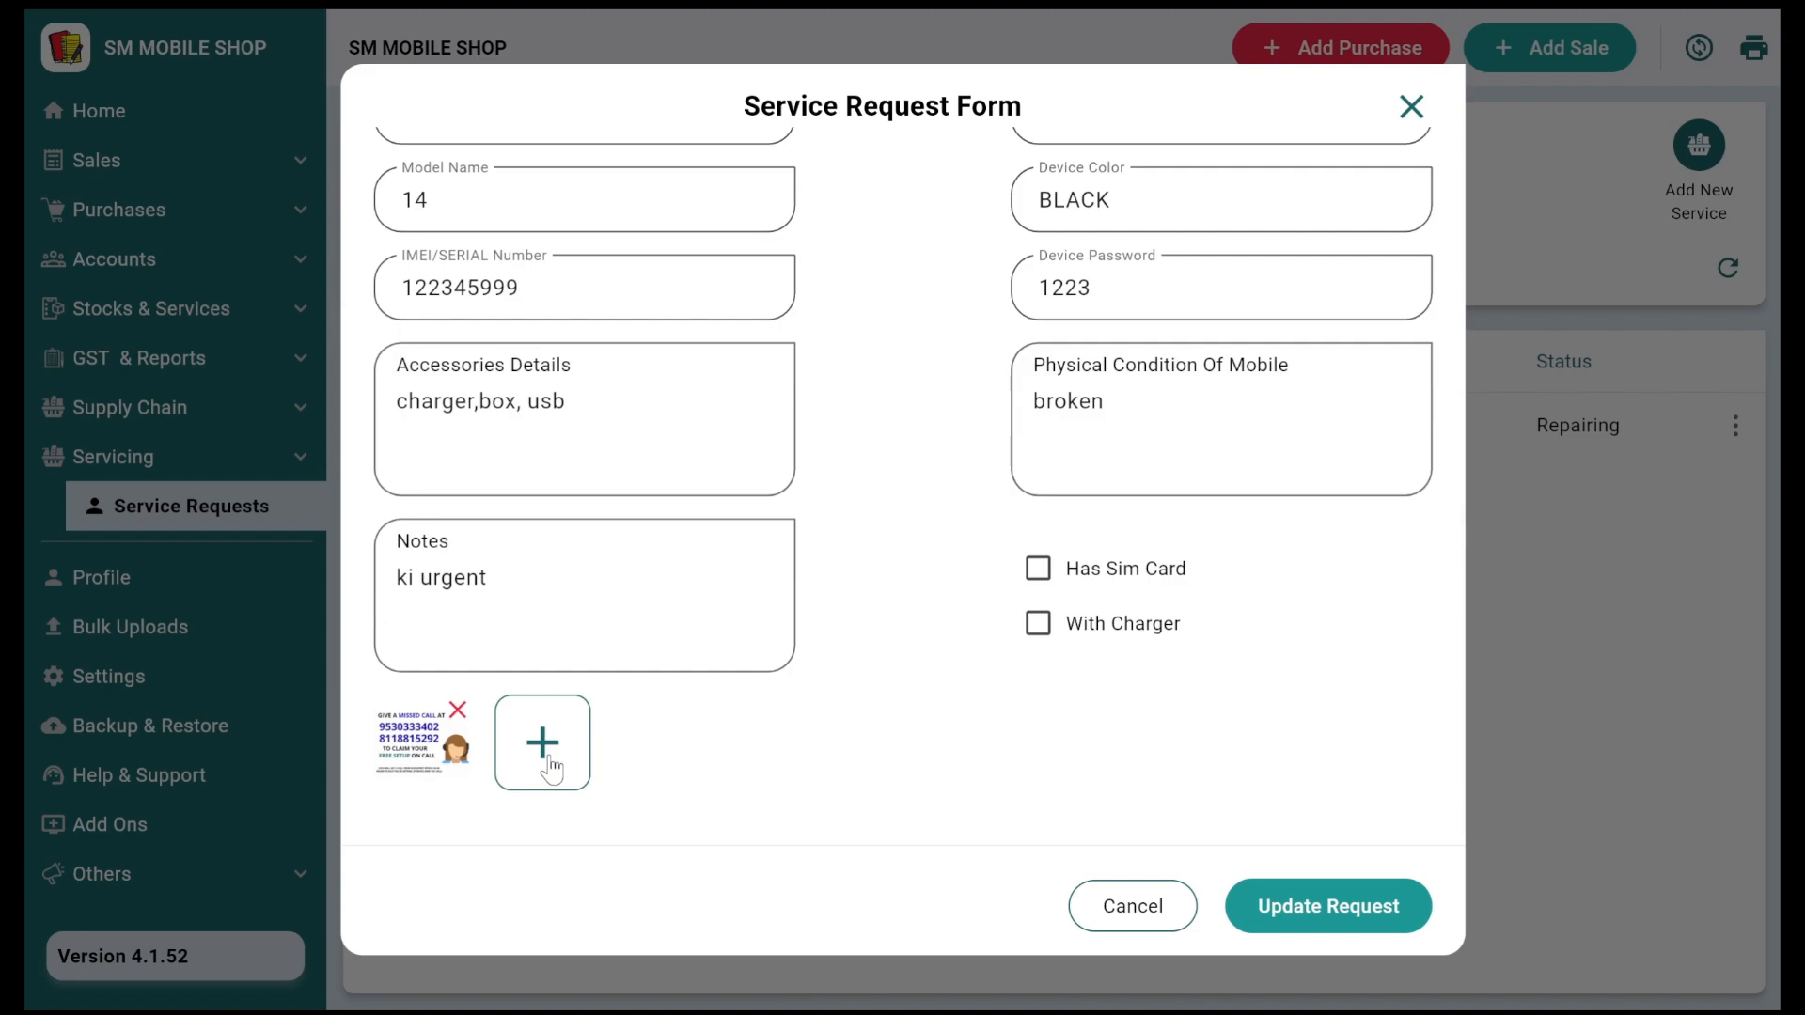
left_click(1279, 931)
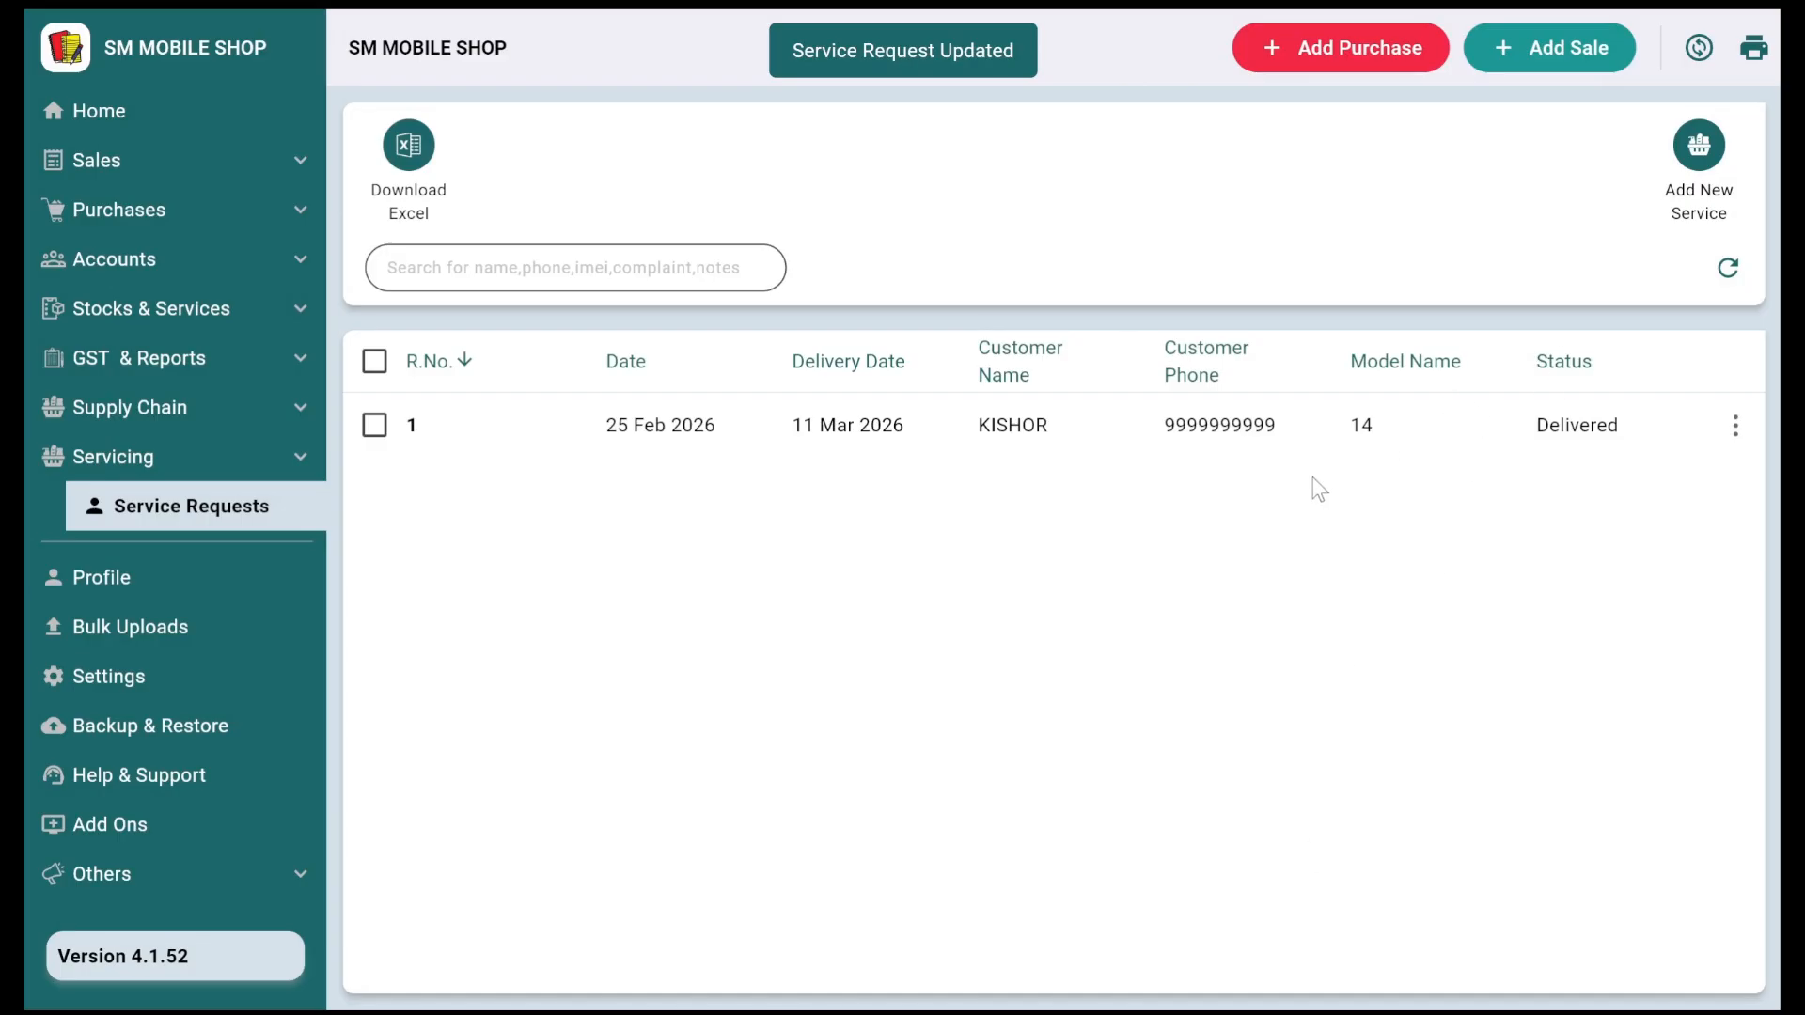
left_click(567, 269)
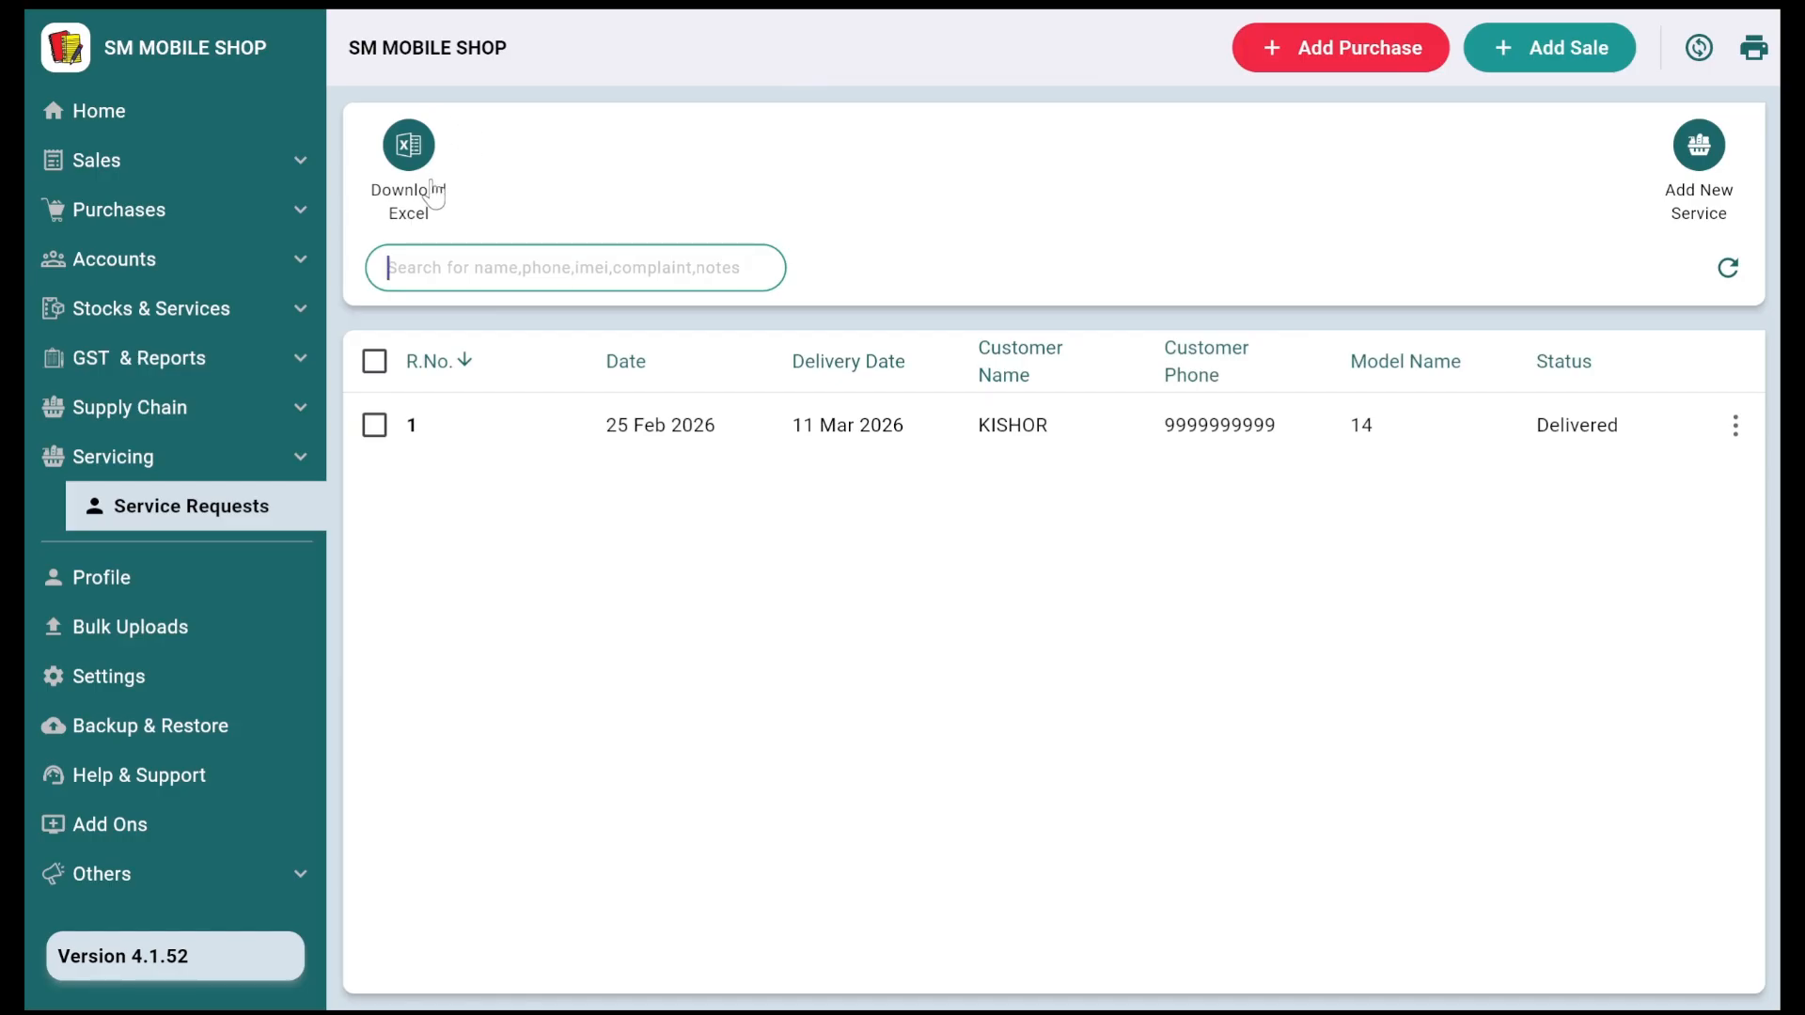
Step: Check sales invoice 3 in the Sales Invoices list, then return to the Home dashboard
left_click(152, 152)
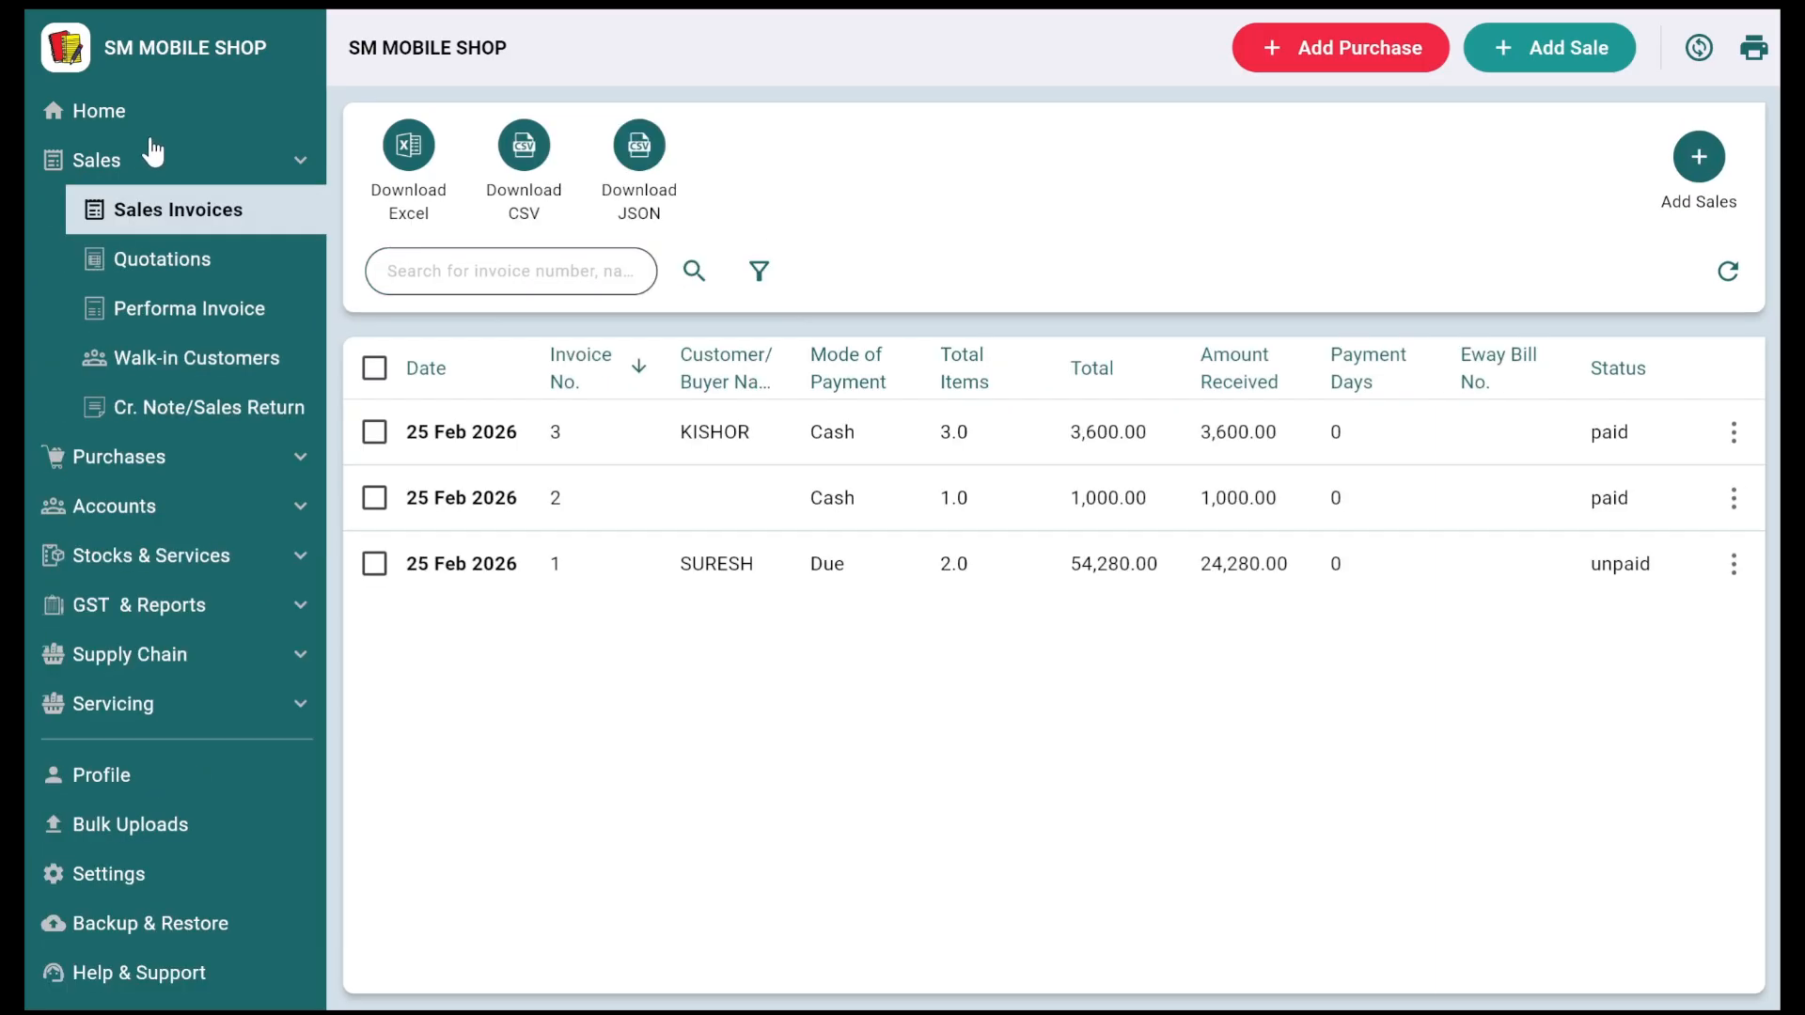
left_click(144, 118)
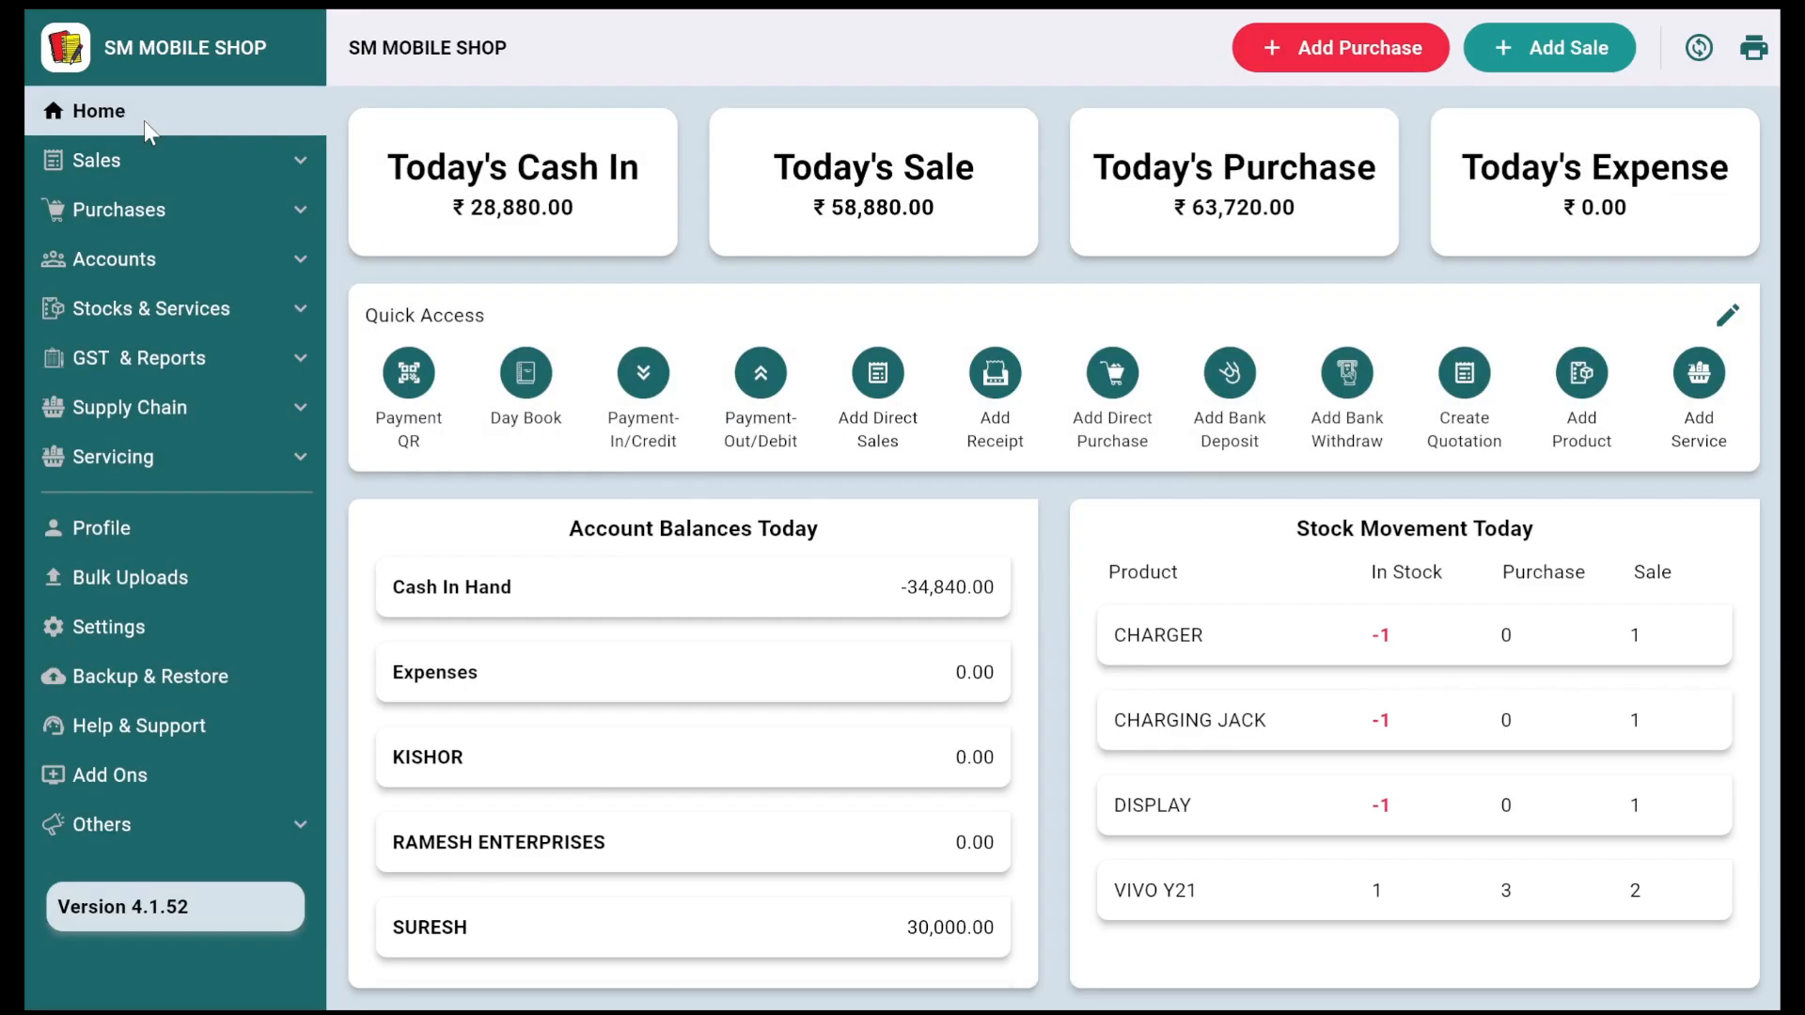